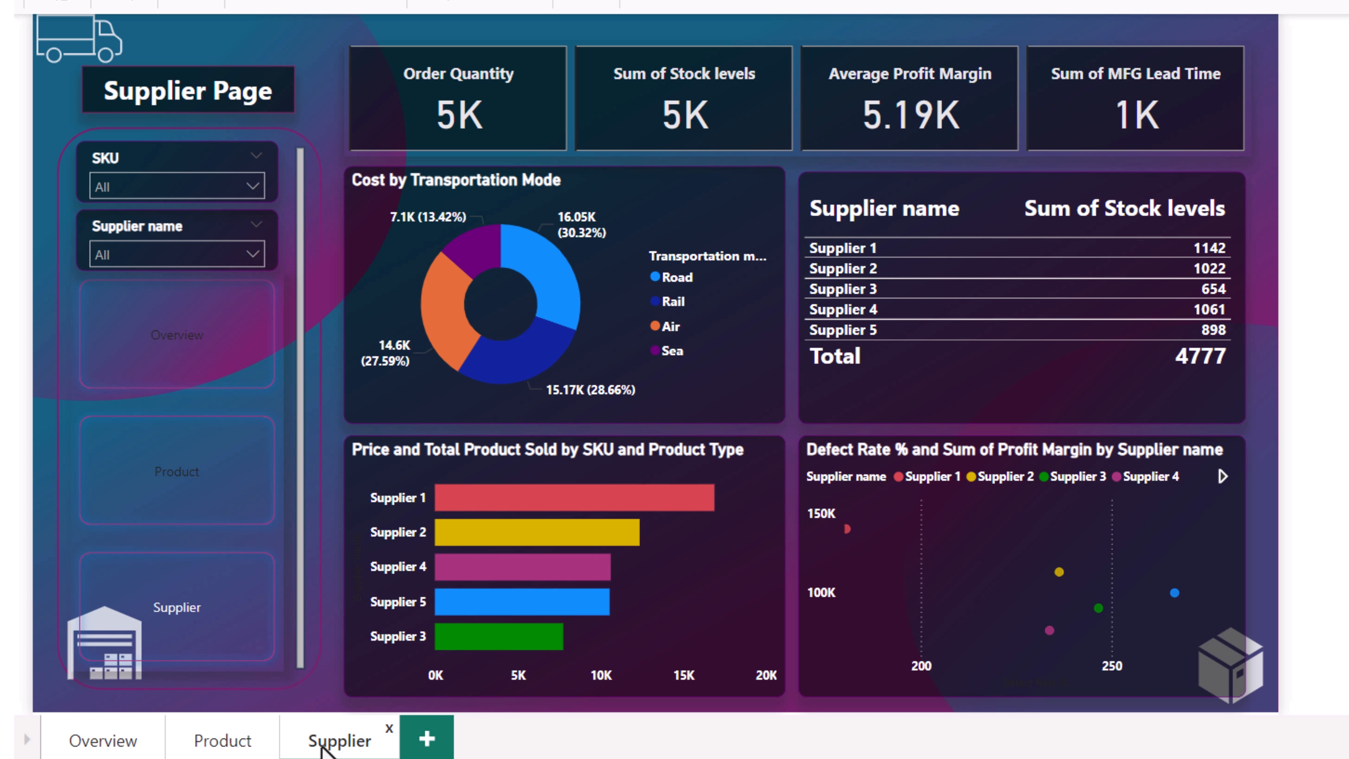
- Filter the Supplier page by SKU1 to view its figures, and clear the SKU filter
{"action": "left_click", "coordinate": [175, 186]}
{"action": "left_click", "coordinate": [139, 245]}
{"action": "left_click", "coordinate": [254, 200]}
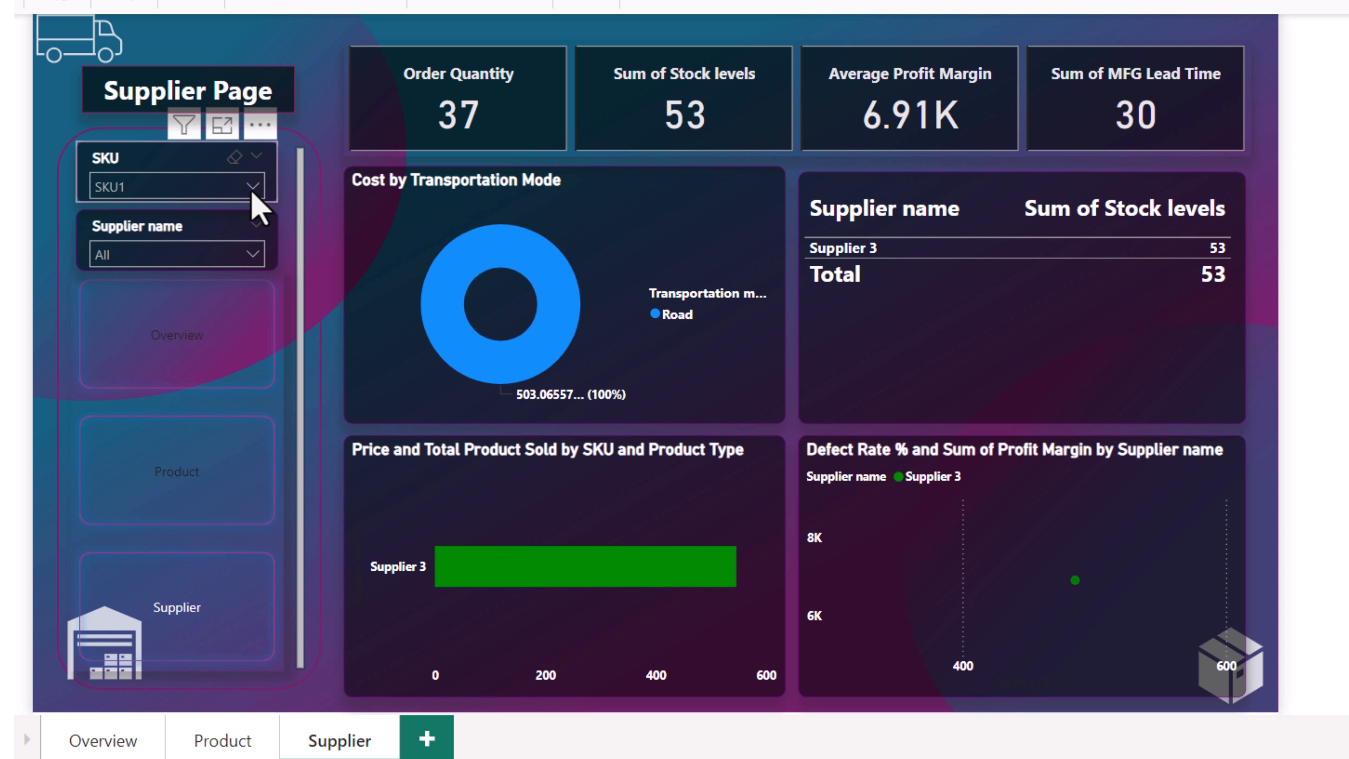
{"action": "left_click", "coordinate": [253, 194]}
{"action": "left_click", "coordinate": [140, 242]}
{"action": "left_click", "coordinate": [253, 188]}
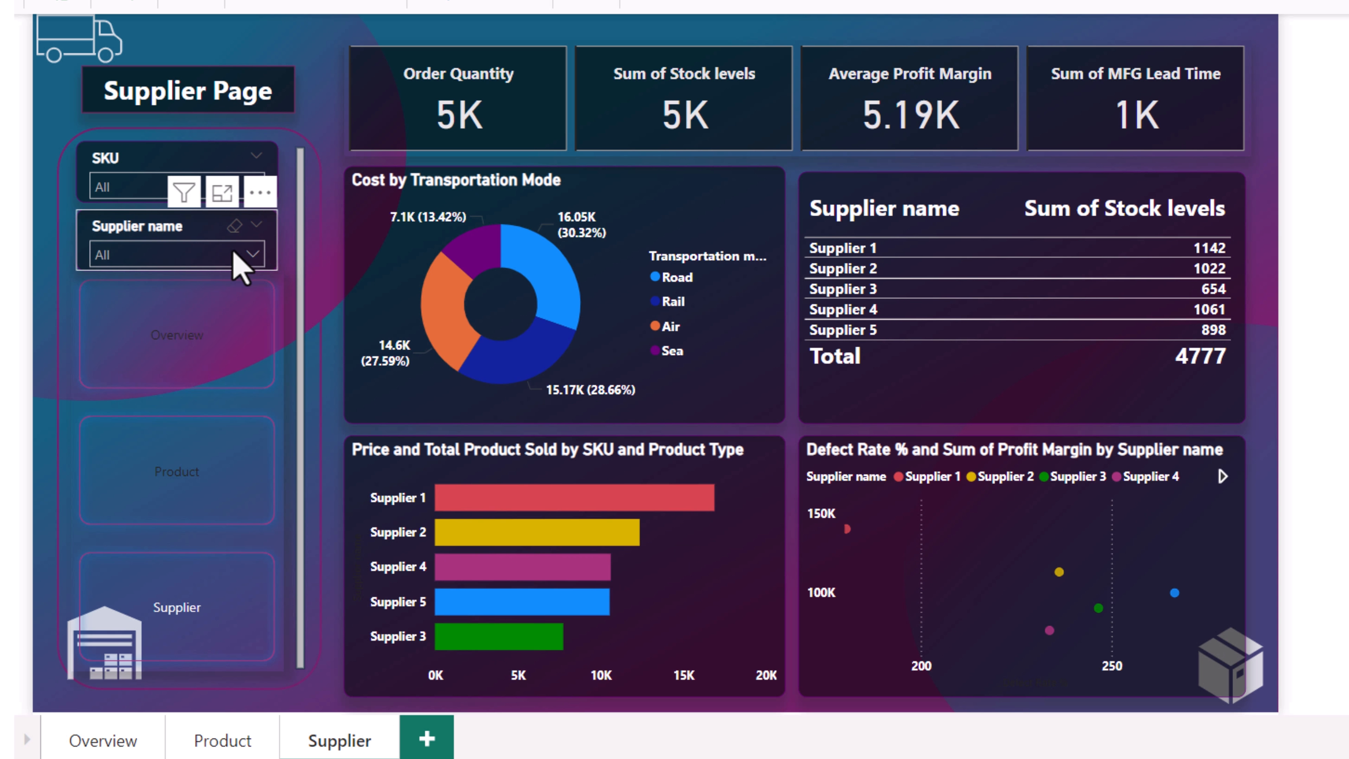
- Filter the page by one supplier at a time with the Supplier name slicer, and clear the selection
{"action": "left_click", "coordinate": [255, 254]}
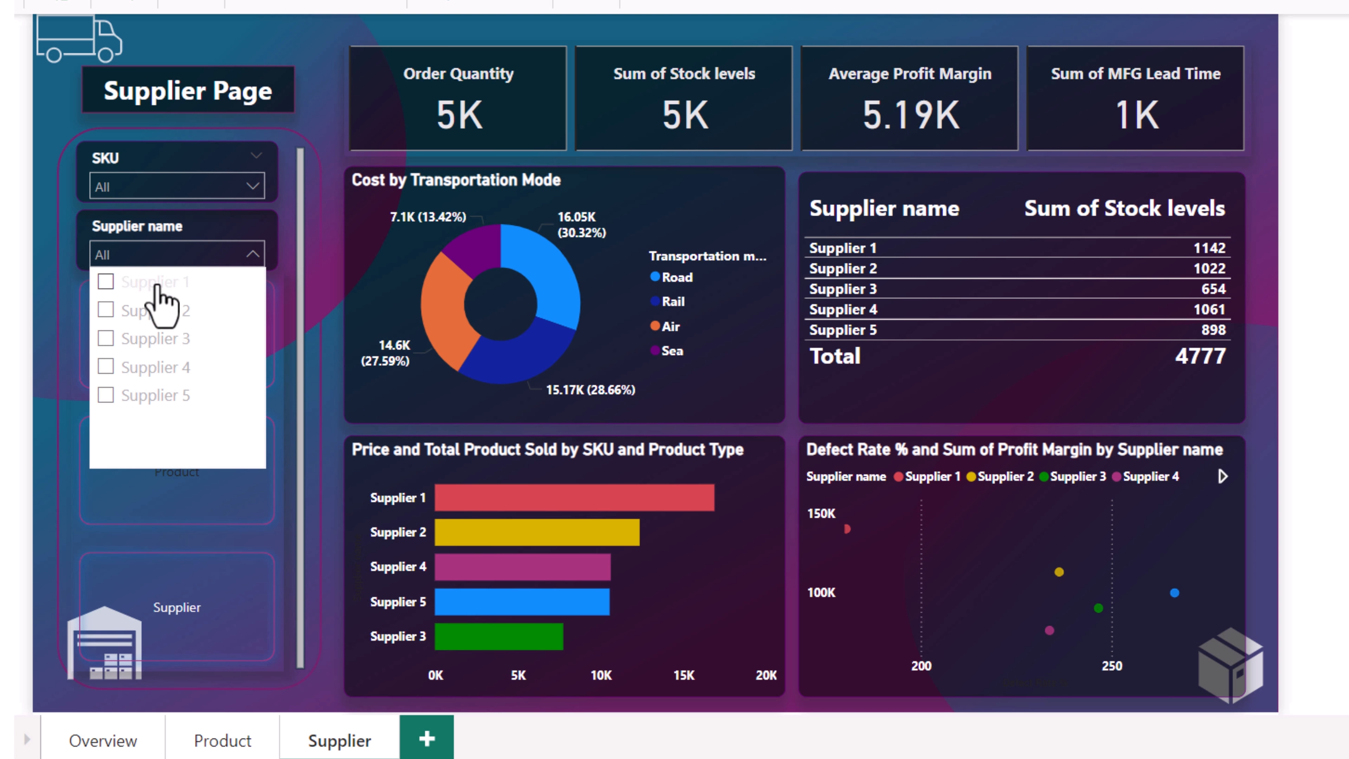
{"action": "left_click", "coordinate": [157, 284]}
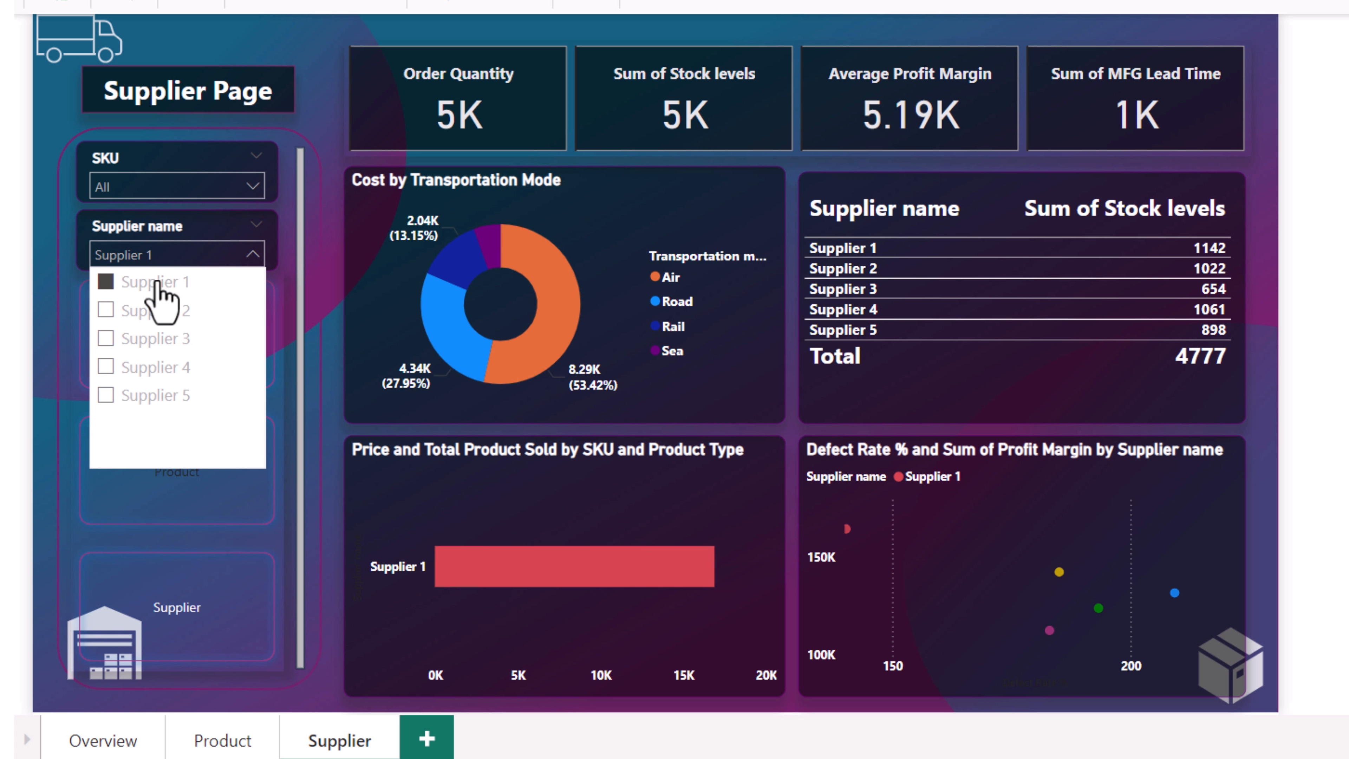
{"action": "left_click", "coordinate": [152, 339]}
{"action": "left_click", "coordinate": [151, 339]}
{"action": "left_click", "coordinate": [155, 367]}
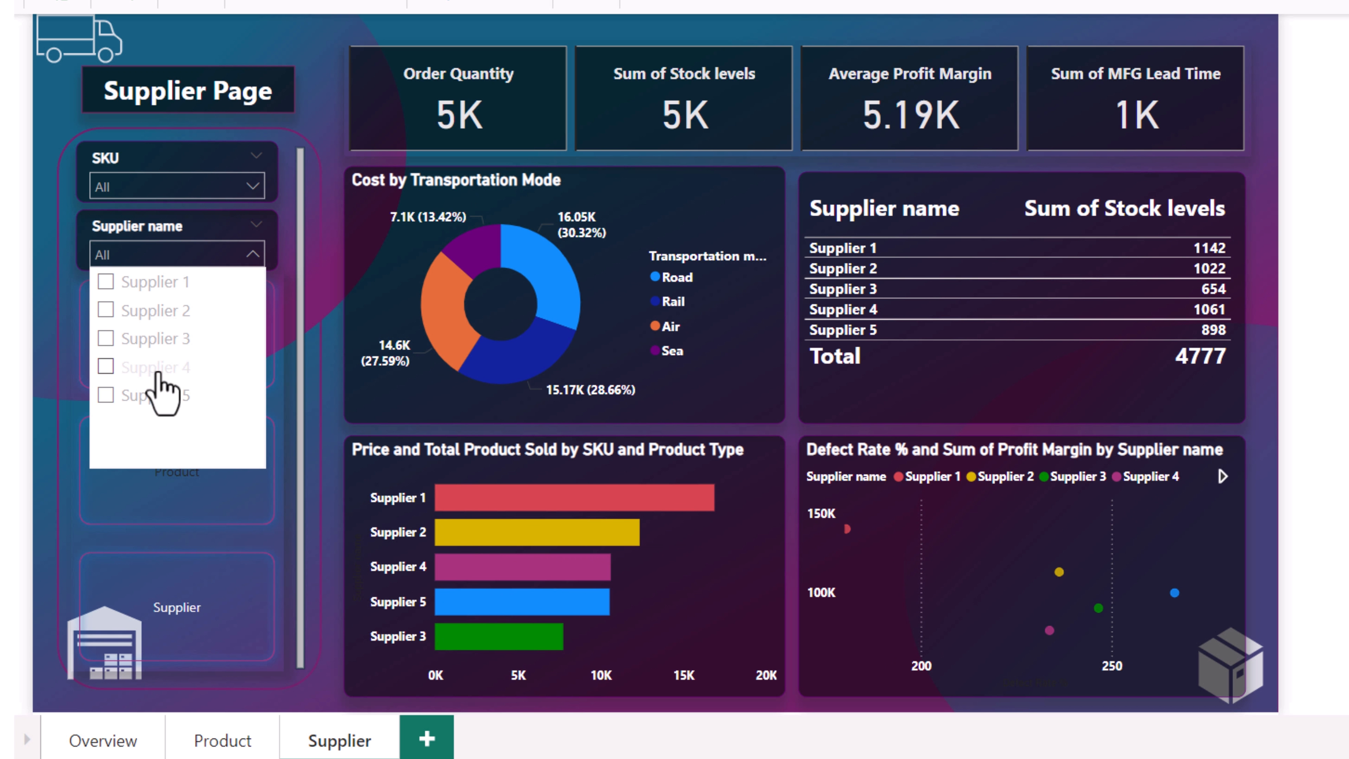
{"action": "left_click", "coordinate": [159, 371]}
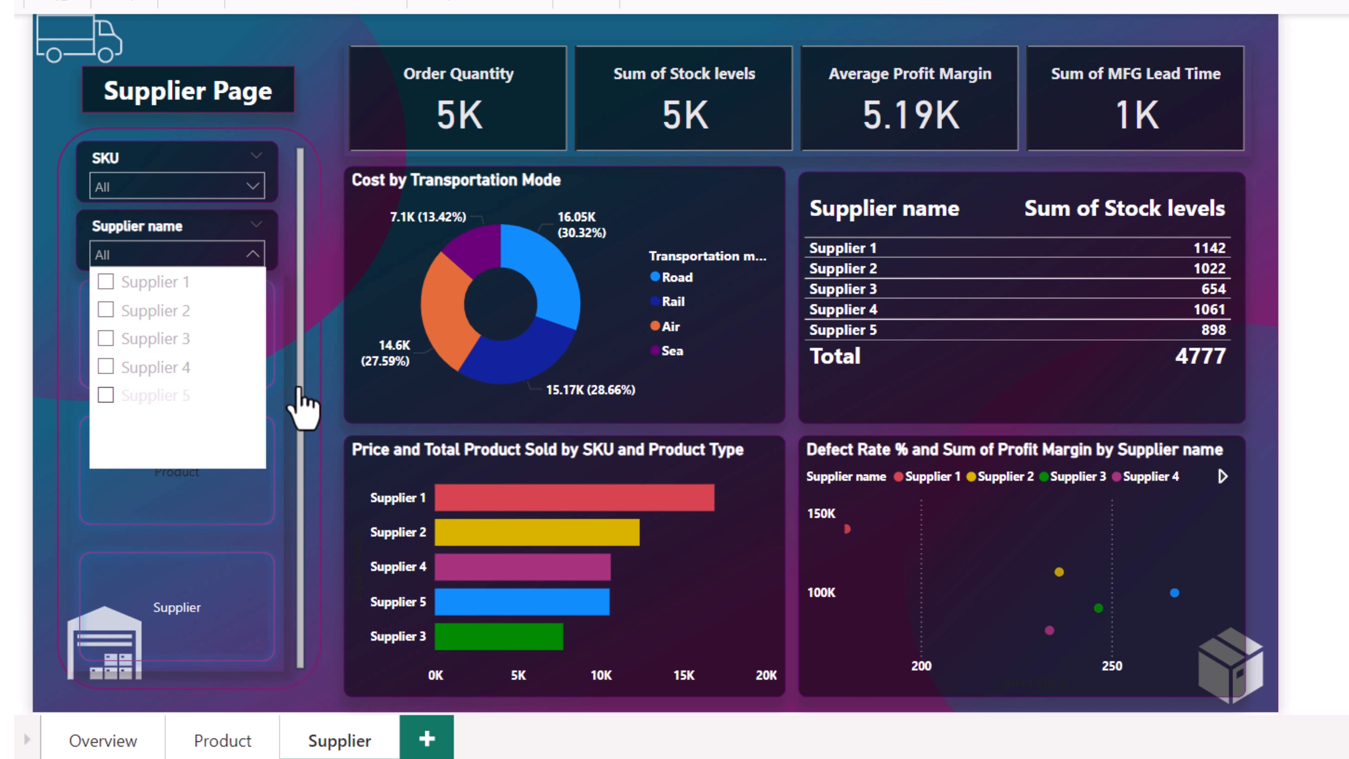
{"action": "left_click", "coordinate": [1317, 85]}
- Switch to PowerPoint and delete the title and subtitle placeholders from the blank slide
{"action": "mouse_move", "coordinate": [1089, 757]}
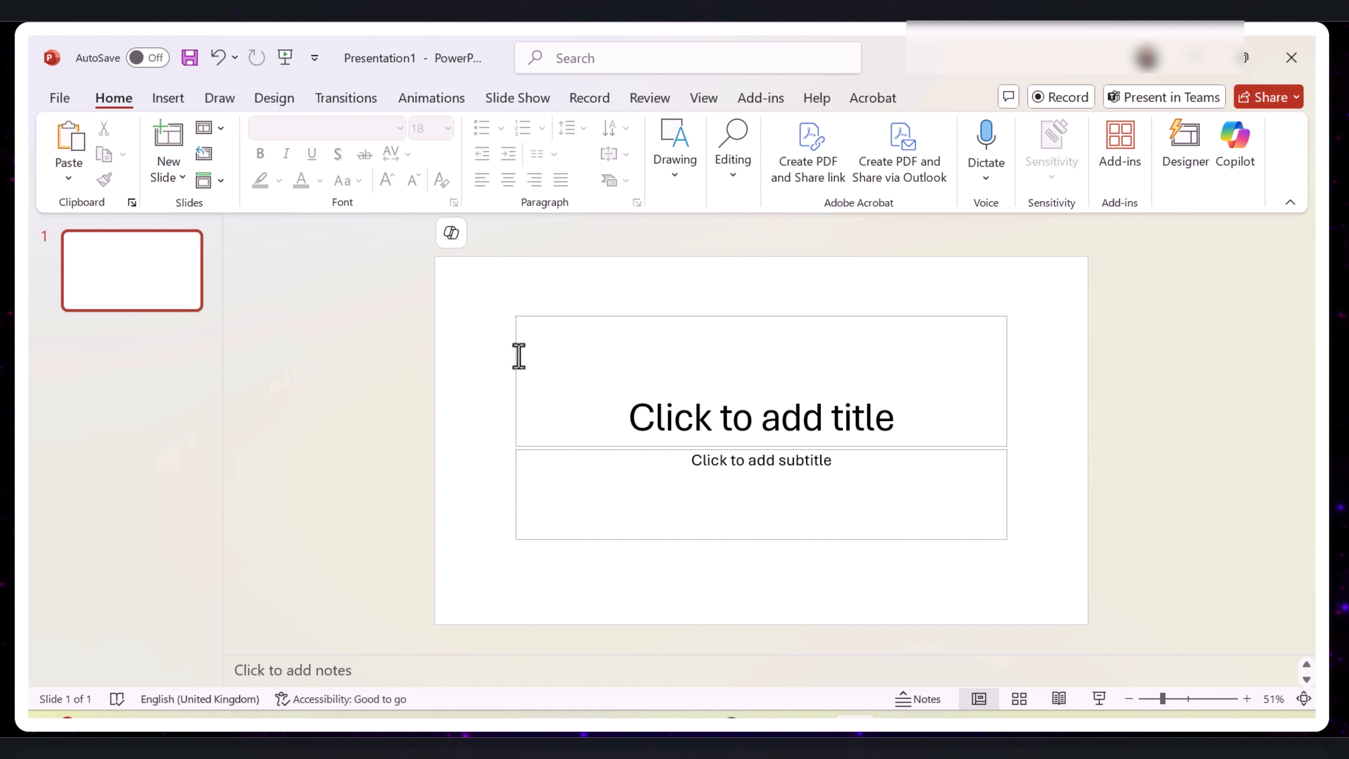
{"action": "left_click", "coordinate": [523, 337]}
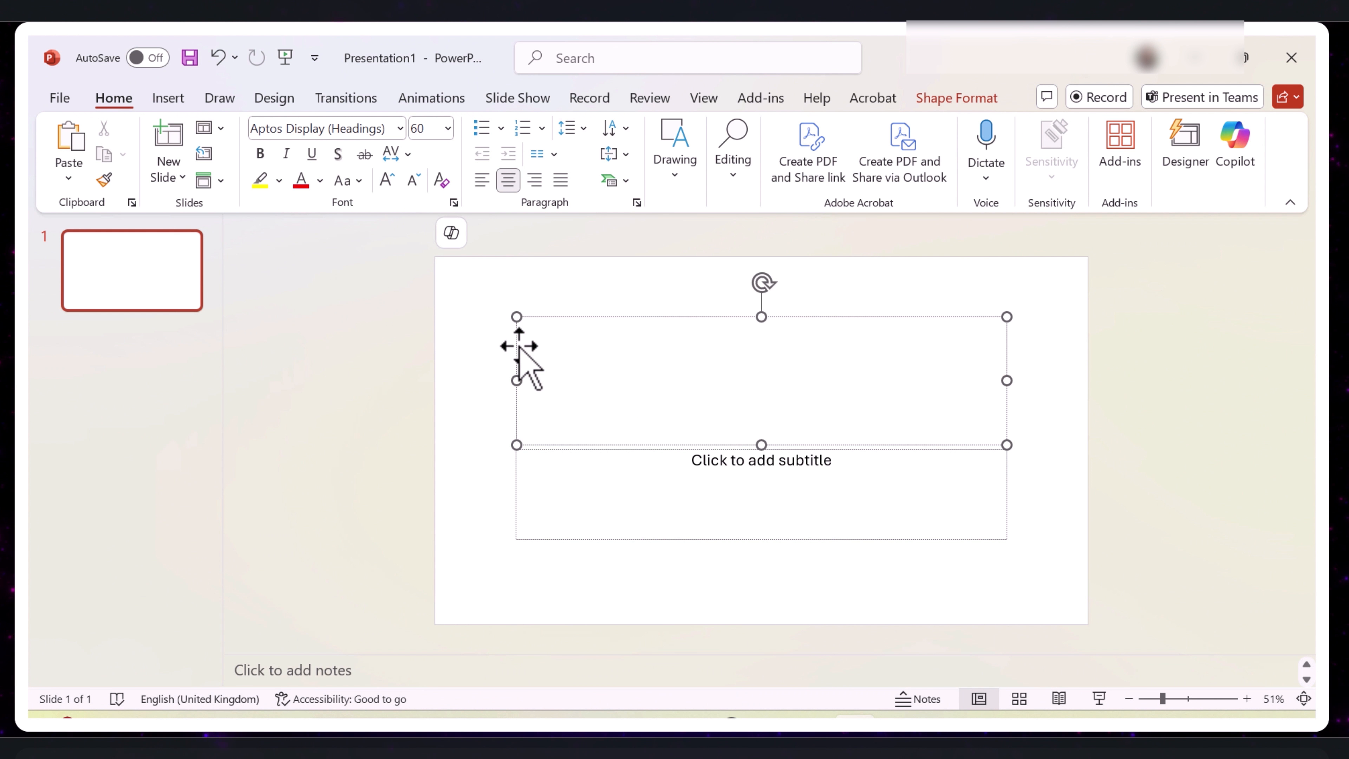
{"action": "left_click", "coordinate": [516, 337]}
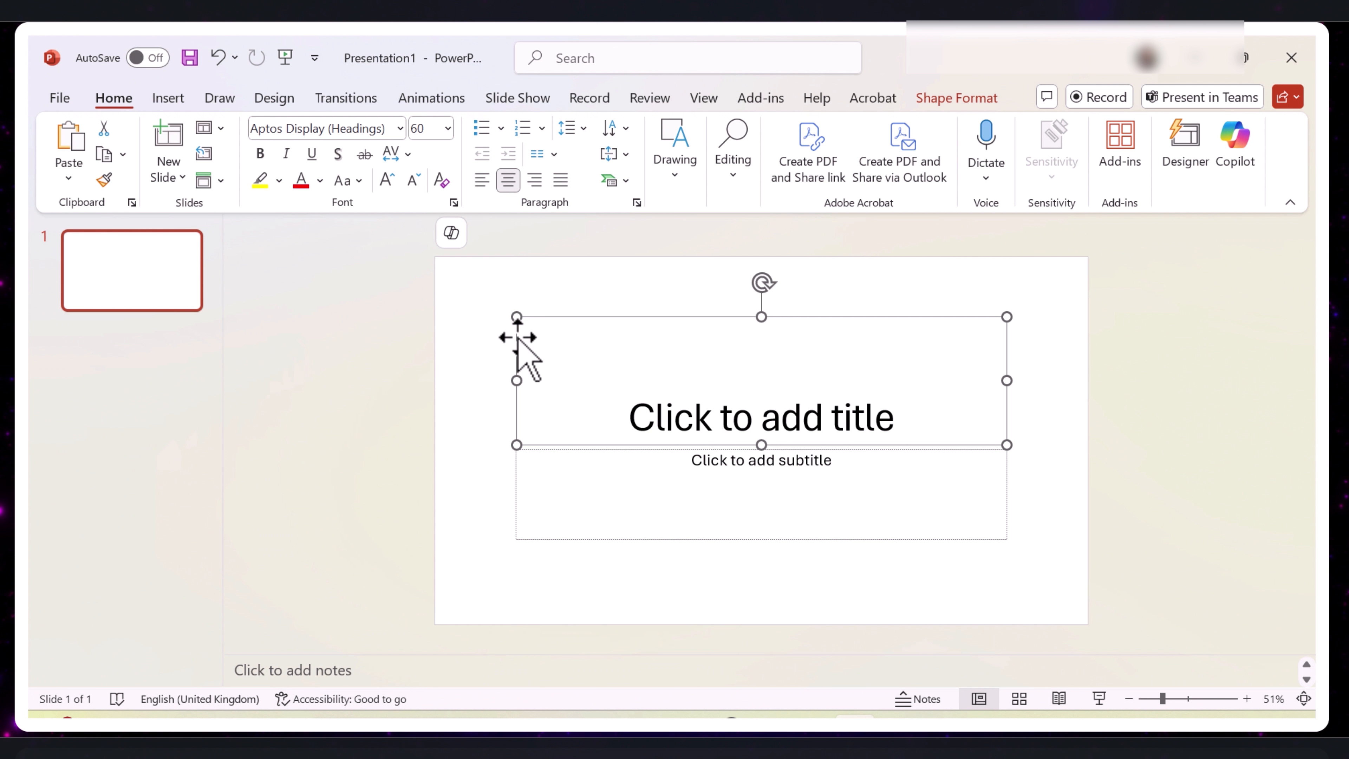
{"action": "key", "text": "Delete"}
{"action": "left_click", "coordinate": [520, 447]}
{"action": "key", "text": "Delete"}
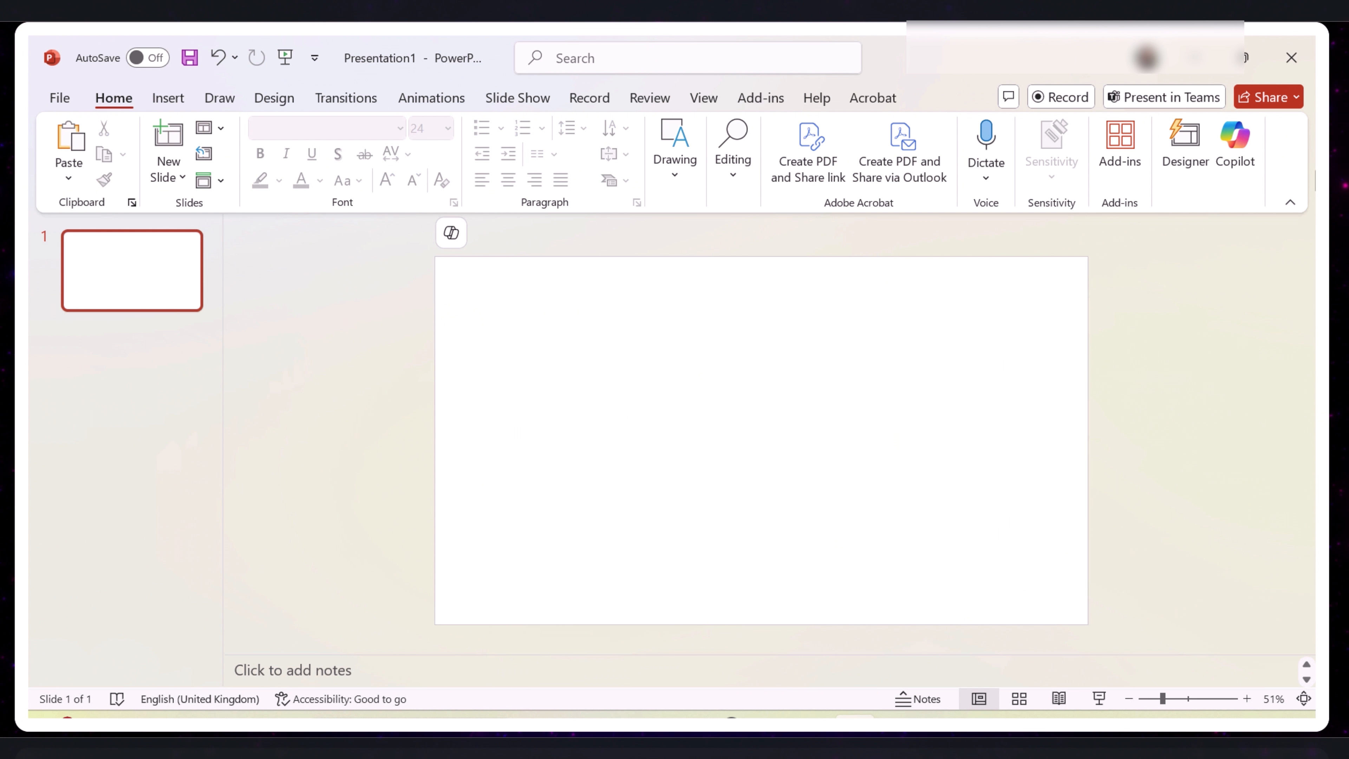
- Give the slide background a gradient fill and color the gradient stop at 30% dark teal
{"action": "left_click", "coordinate": [277, 98]}
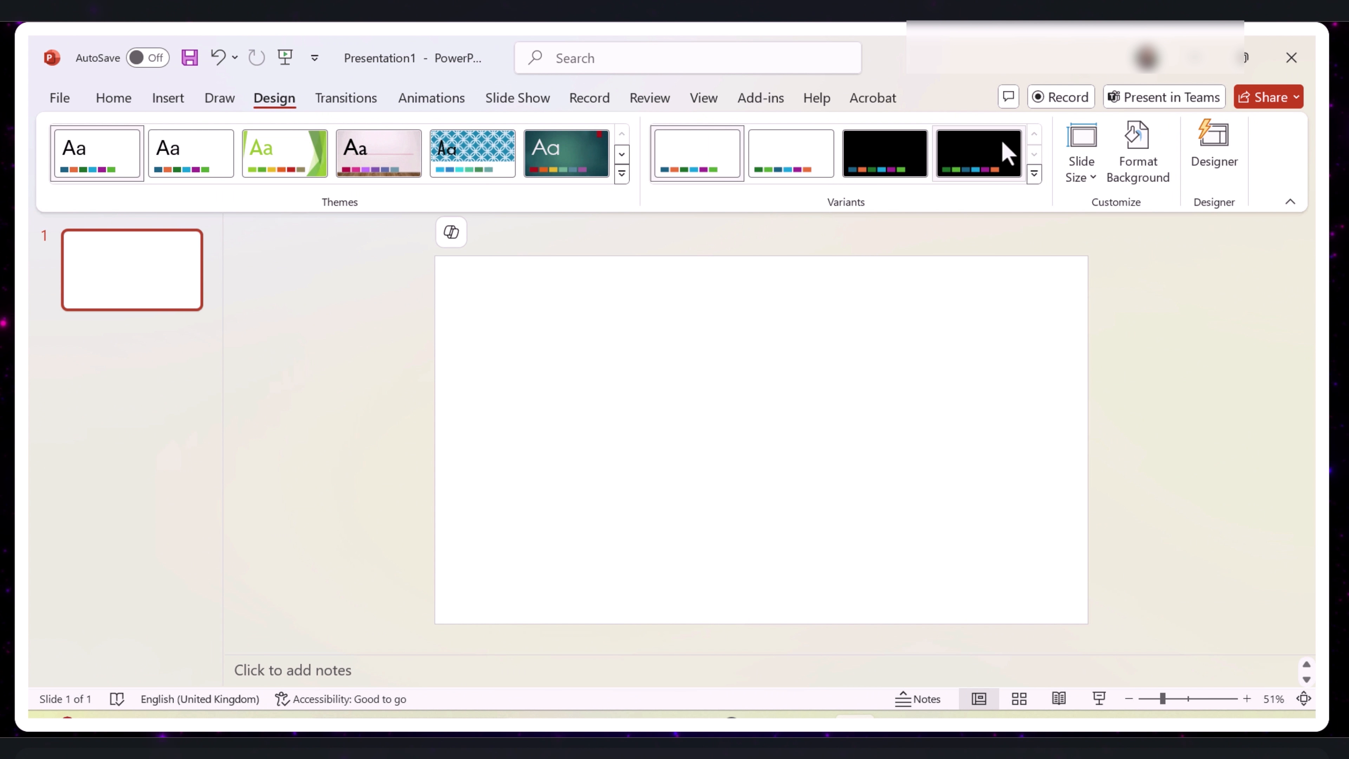
{"action": "left_click", "coordinate": [1156, 172]}
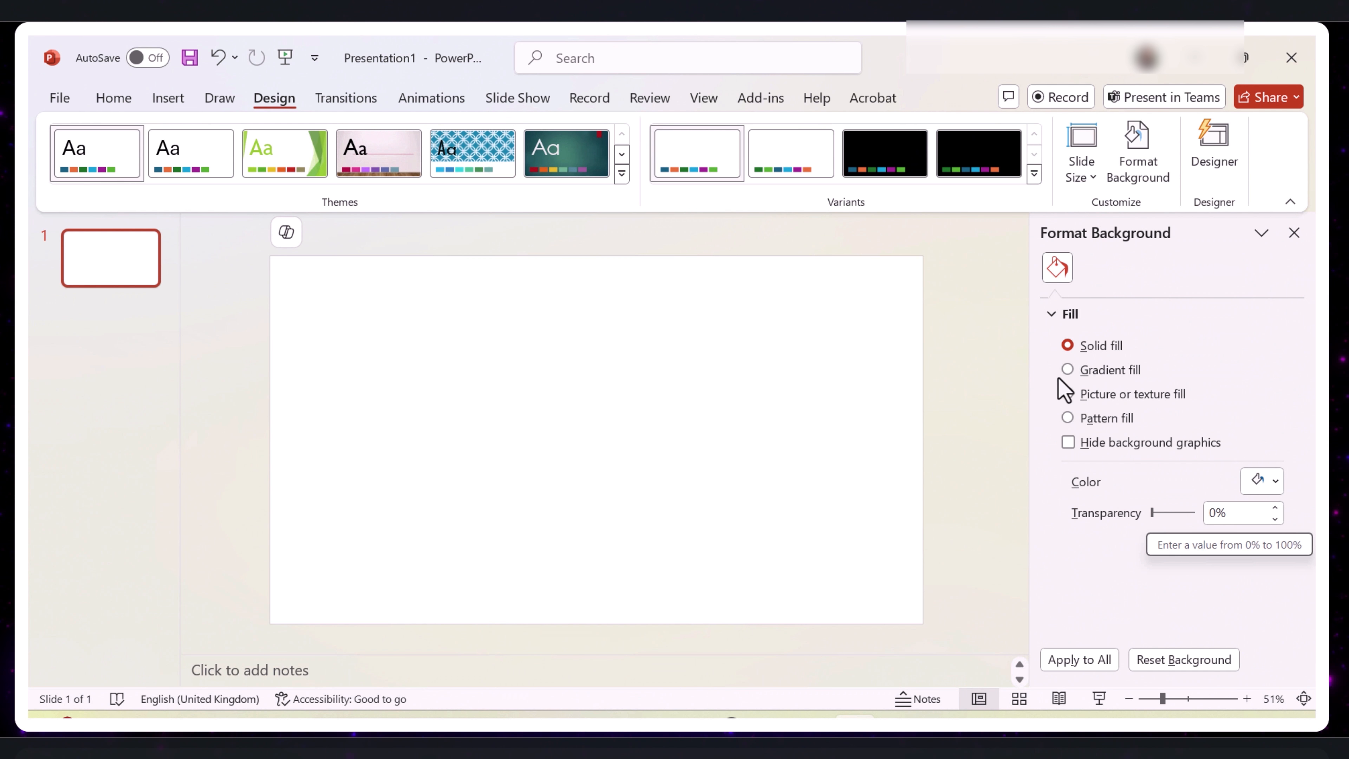
{"action": "left_click", "coordinate": [1069, 370]}
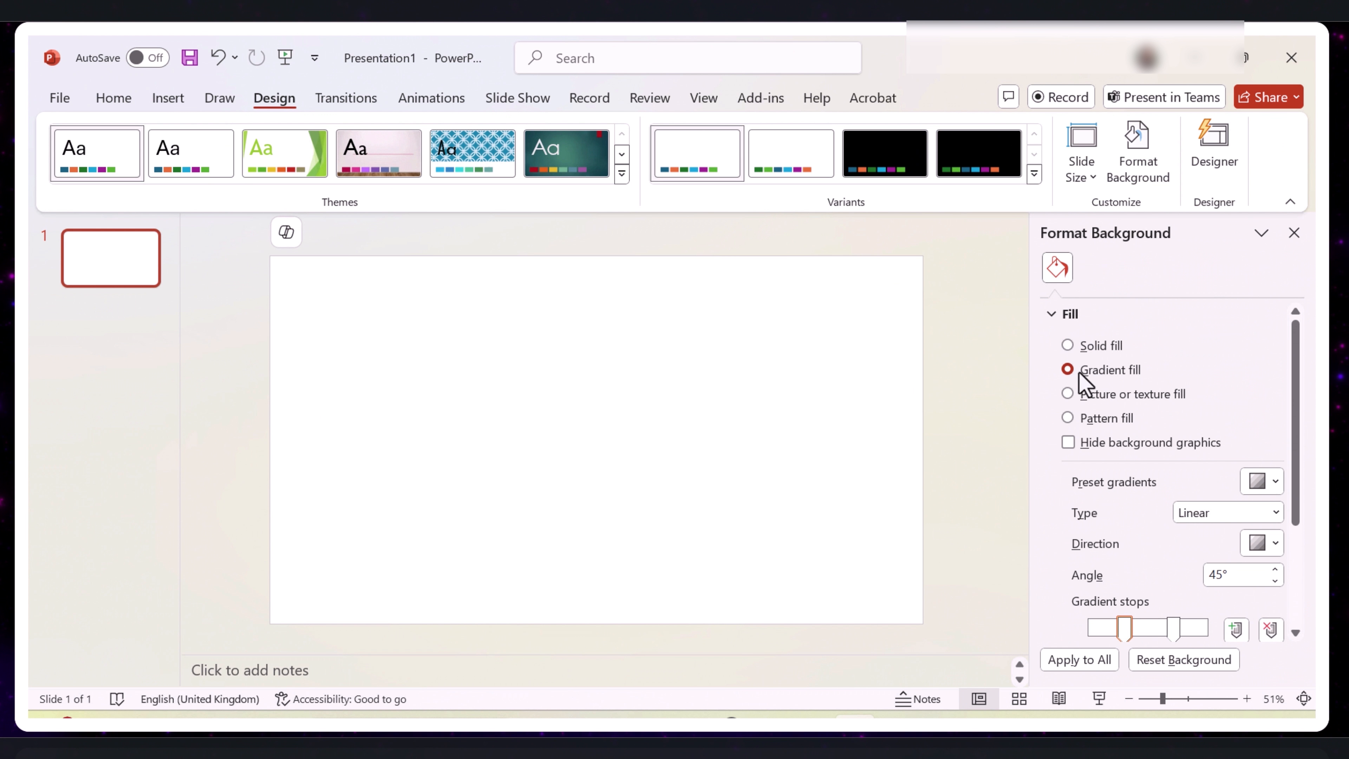
{"action": "scroll", "coordinate": [1106, 416], "scroll_direction": "down", "scroll_amount": 3}
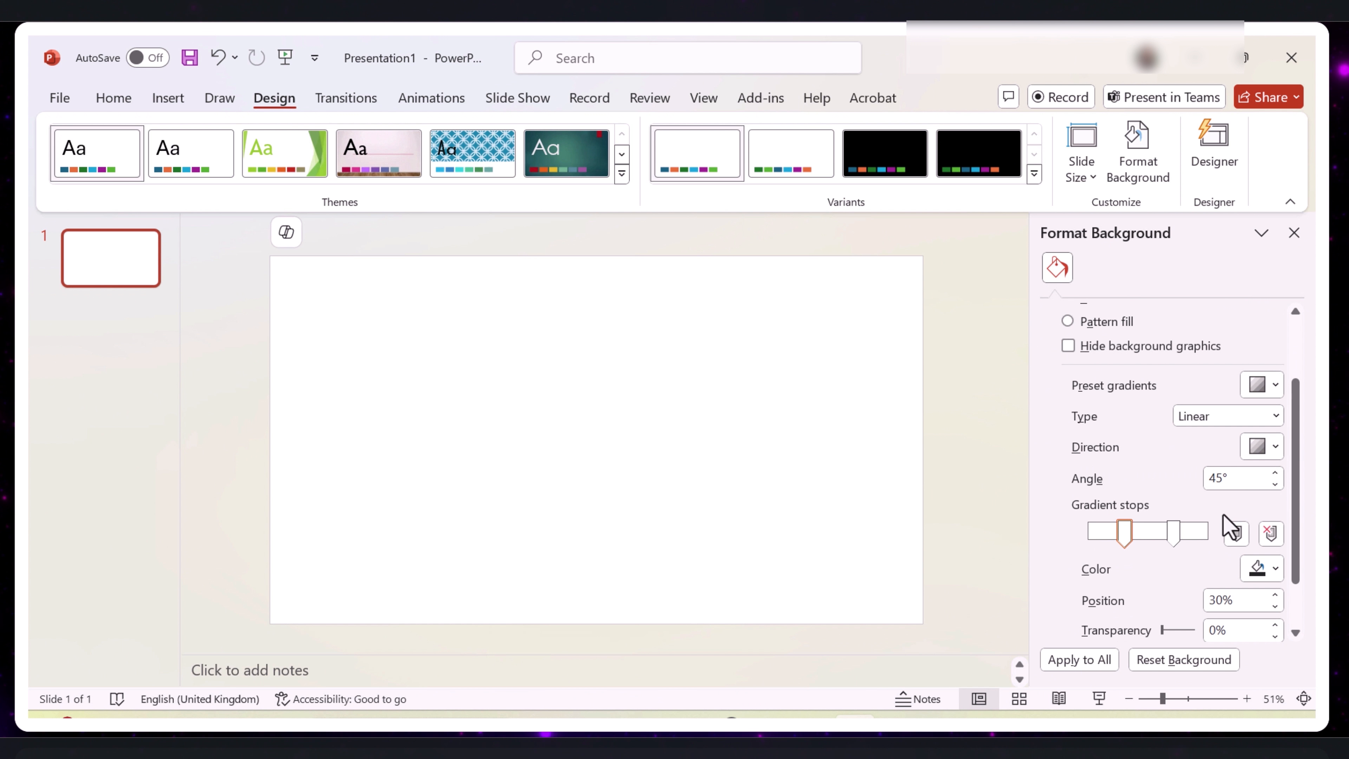
{"action": "left_click", "coordinate": [1128, 535]}
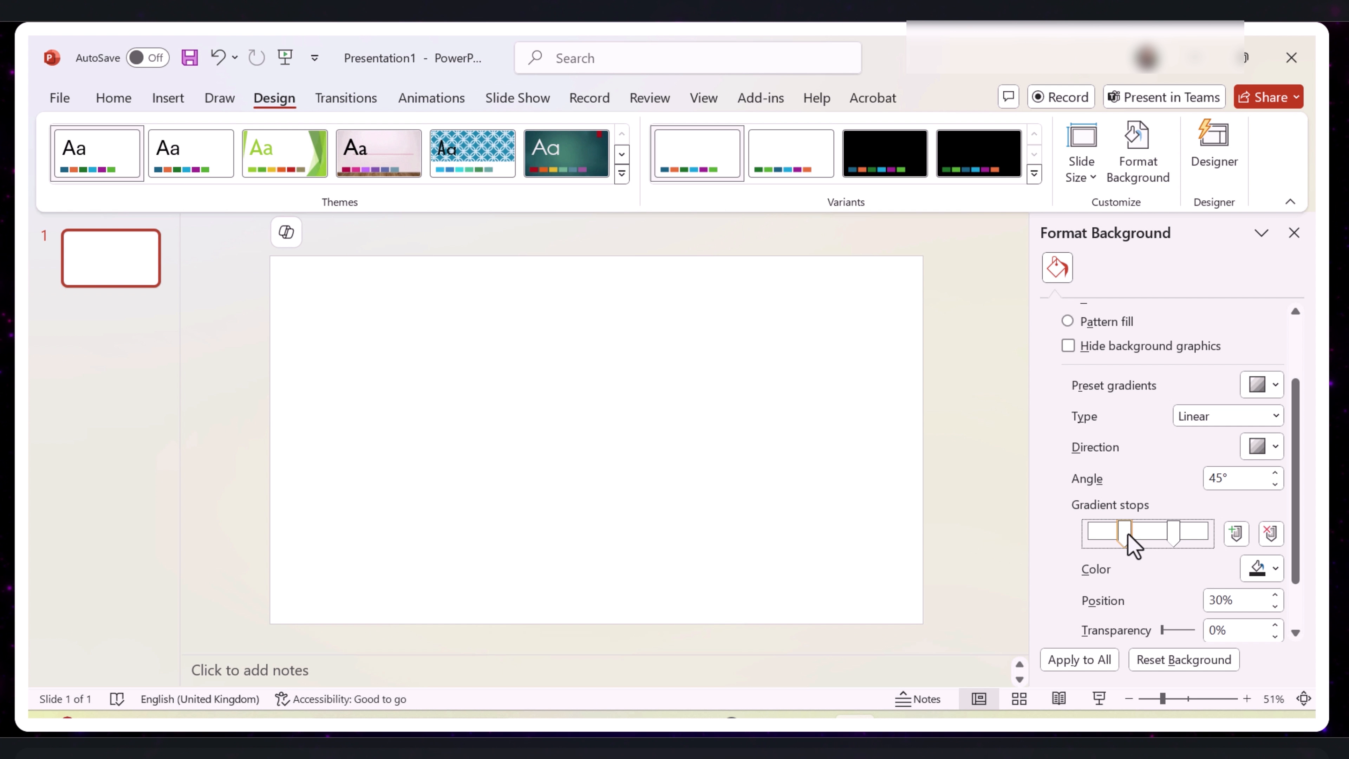
{"action": "left_click", "coordinate": [1262, 567]}
{"action": "left_click", "coordinate": [1148, 494]}
- Color the background's gradient stop at 72% dark purple
{"action": "left_click", "coordinate": [1176, 532]}
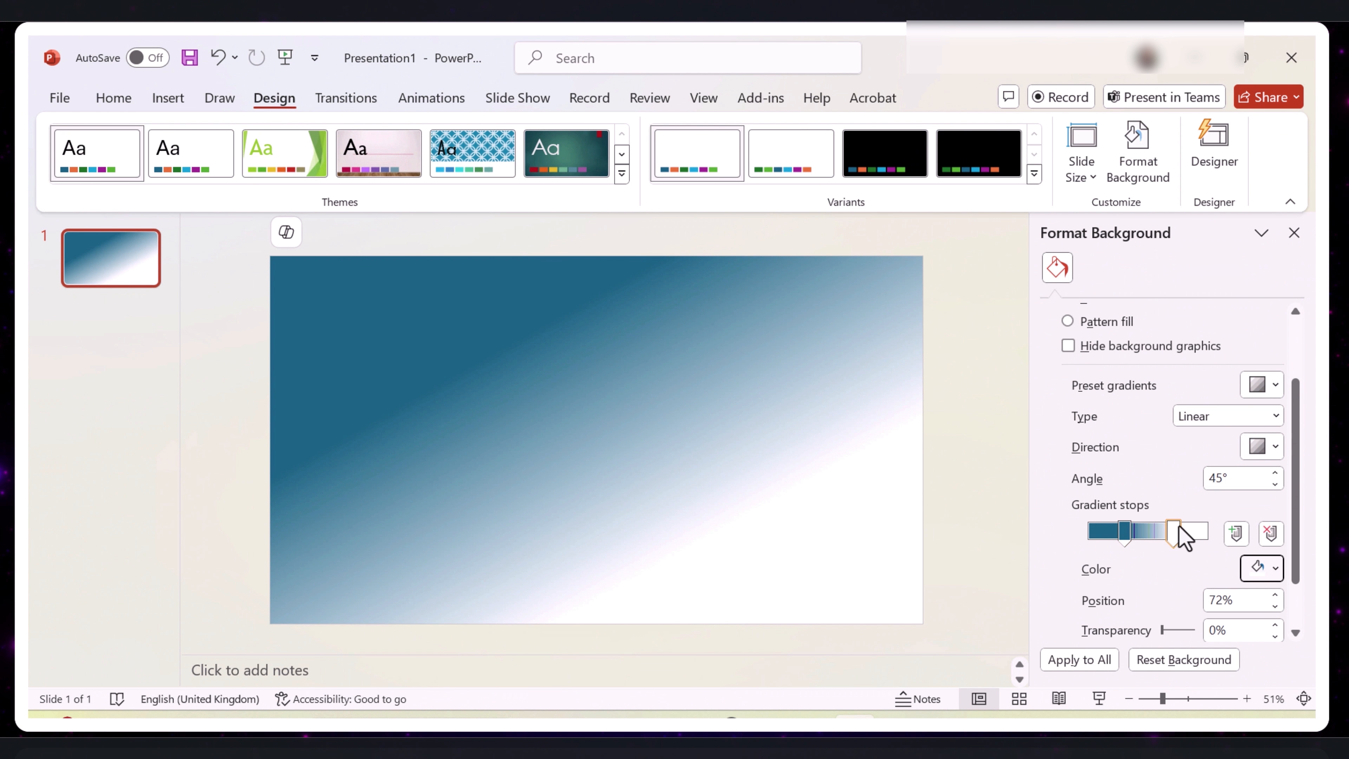
{"action": "left_click", "coordinate": [1177, 528]}
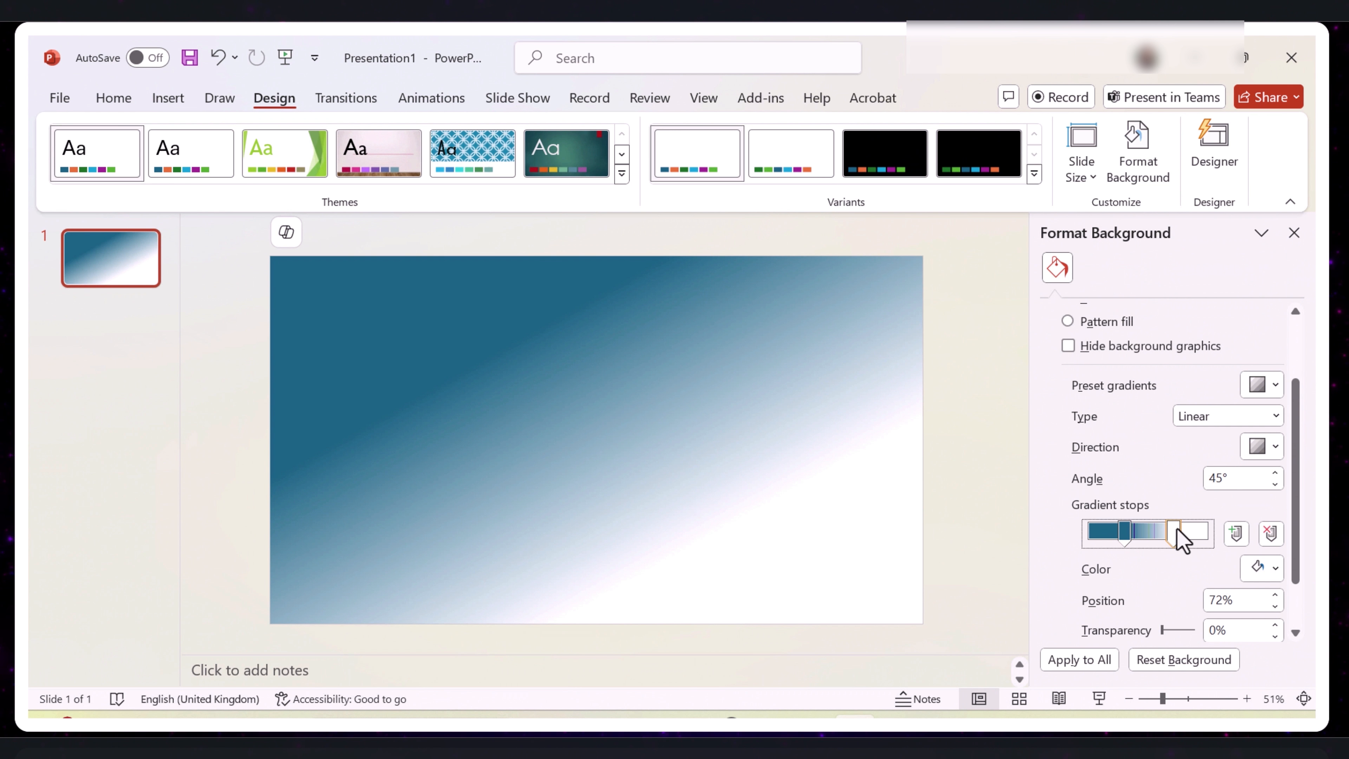
{"action": "left_click", "coordinate": [1275, 569]}
{"action": "left_click", "coordinate": [1163, 492]}
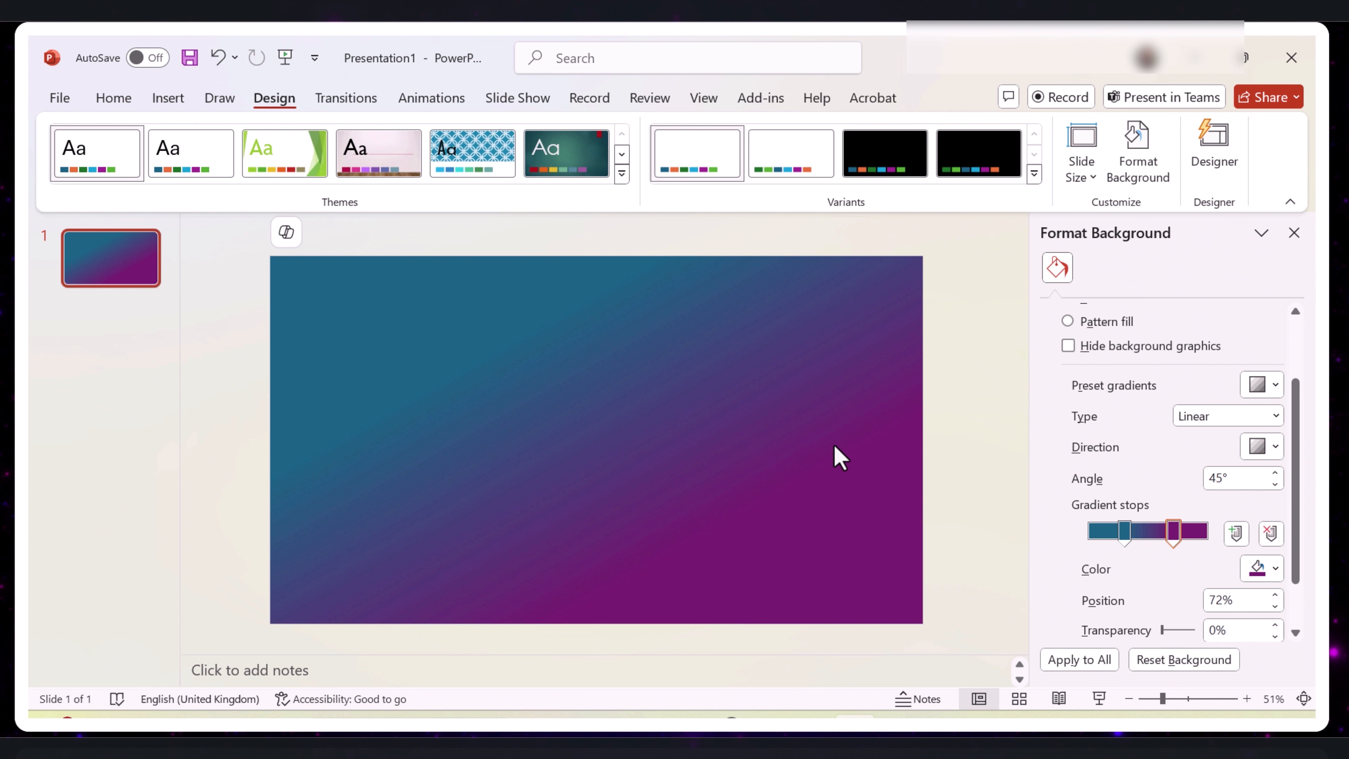
- Try the 135° diagonal gradient direction on the background, and return it to the top-left to bottom-right diagonal
{"action": "left_click", "coordinate": [1275, 448]}
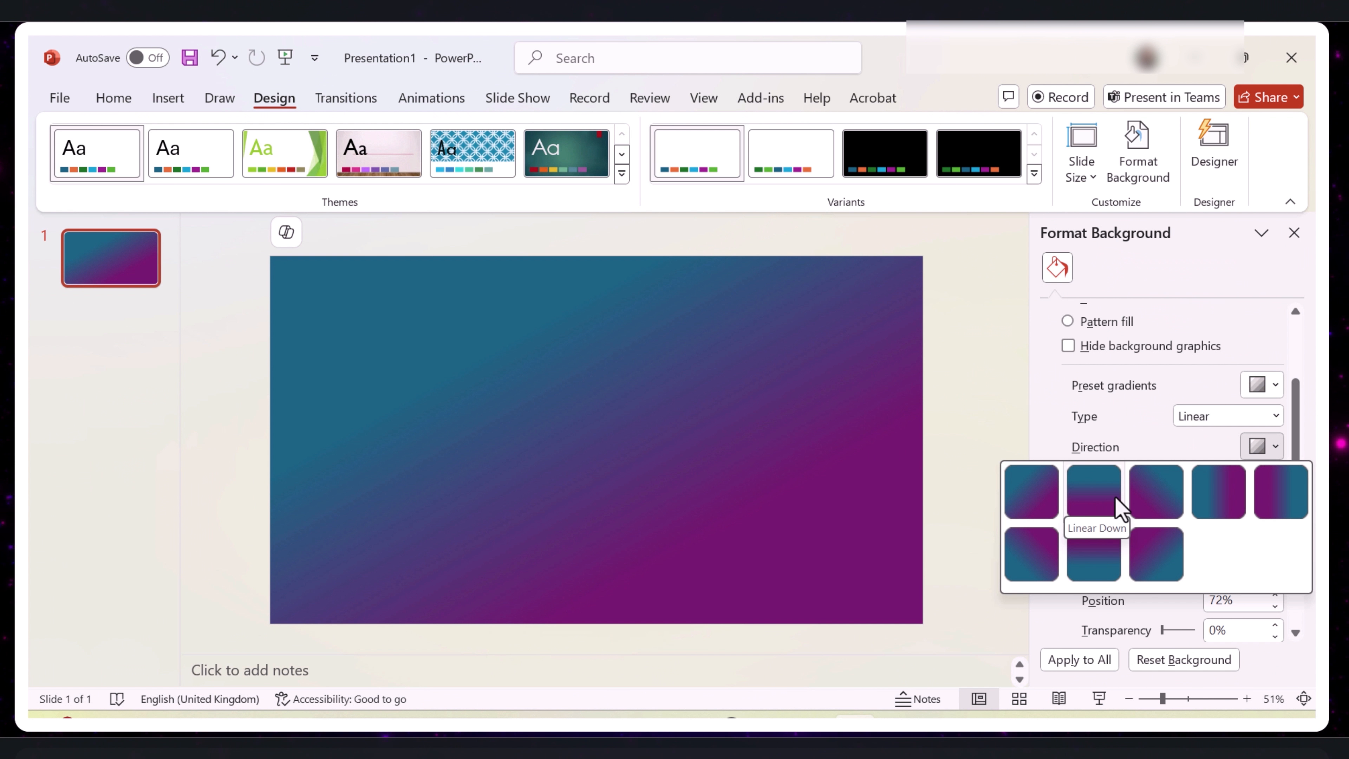
{"action": "left_click", "coordinate": [1173, 519]}
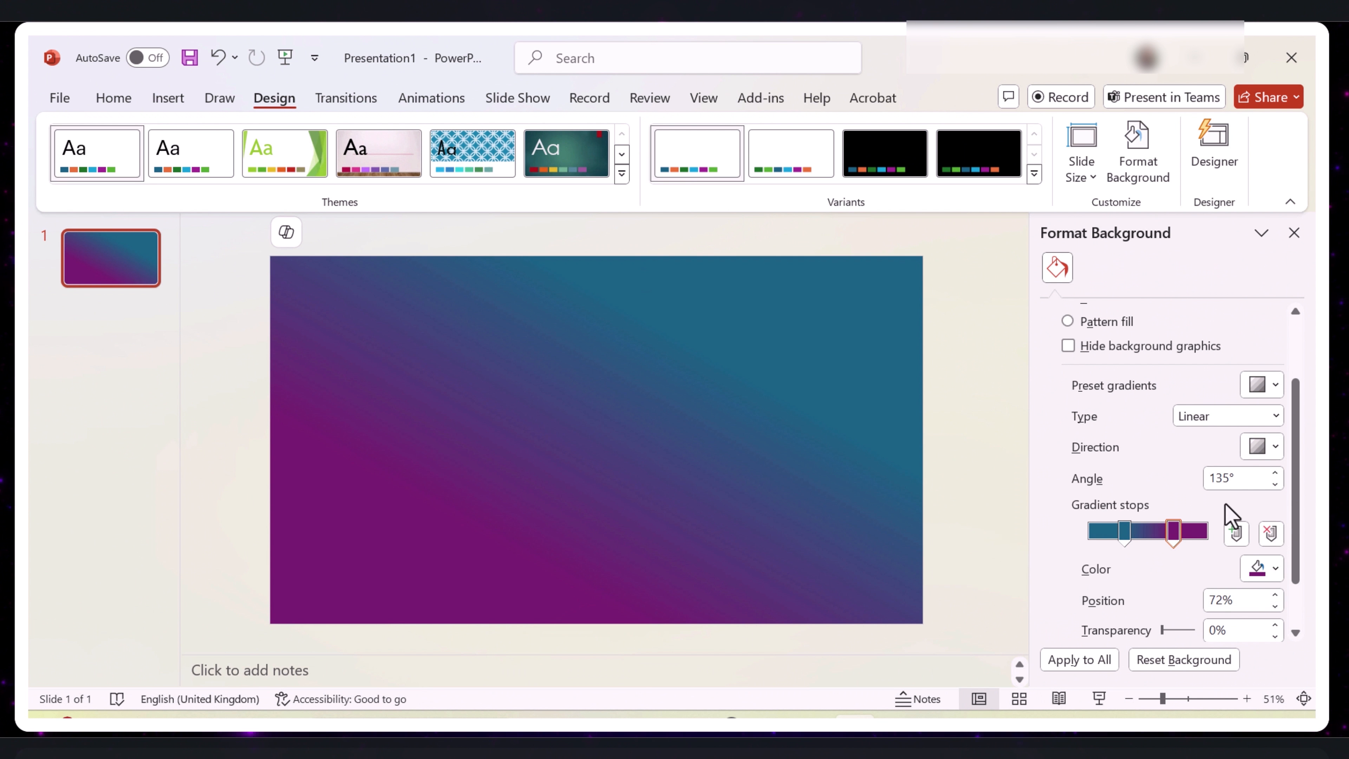
{"action": "left_click", "coordinate": [1277, 447]}
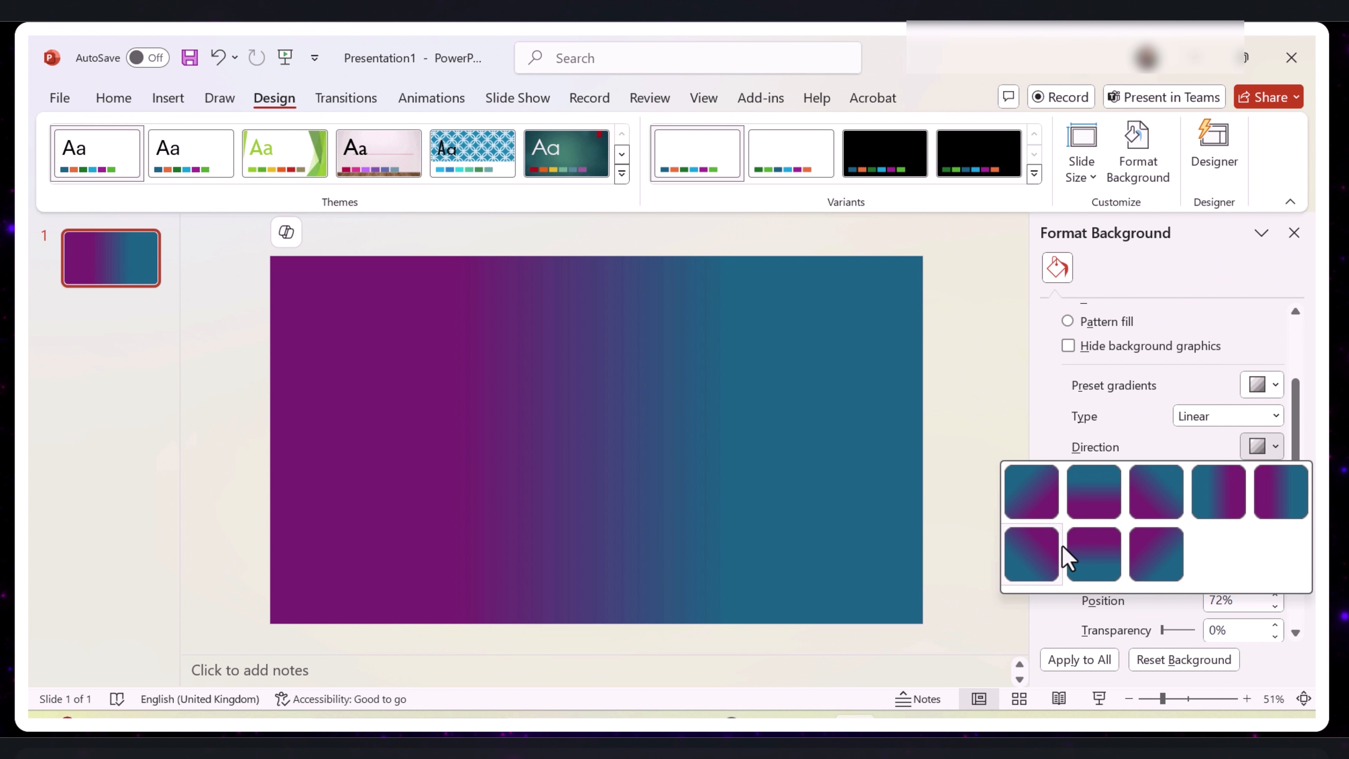
{"action": "left_click", "coordinate": [1041, 505]}
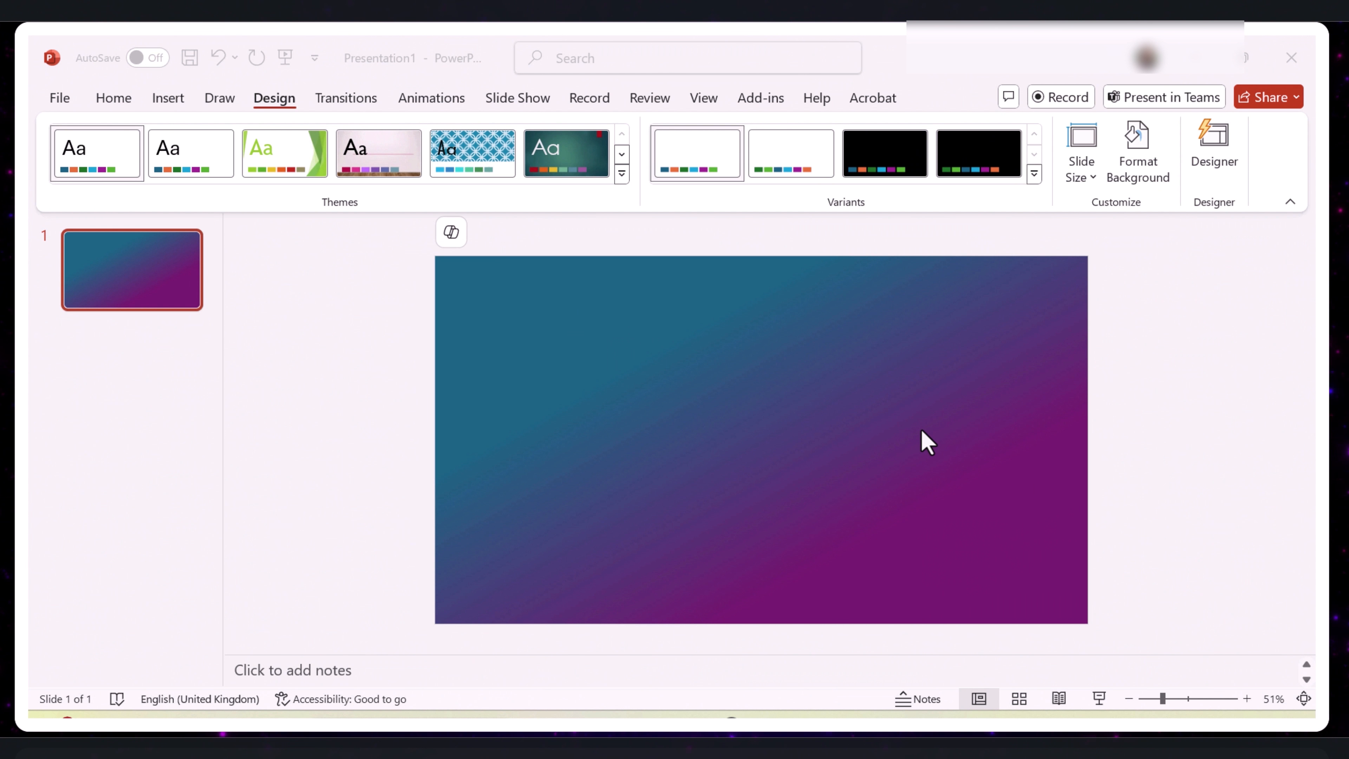
- Draw a rectangle covering the whole slide, about 33.87 cm wide and 19.05 cm high
{"action": "left_click", "coordinate": [165, 97]}
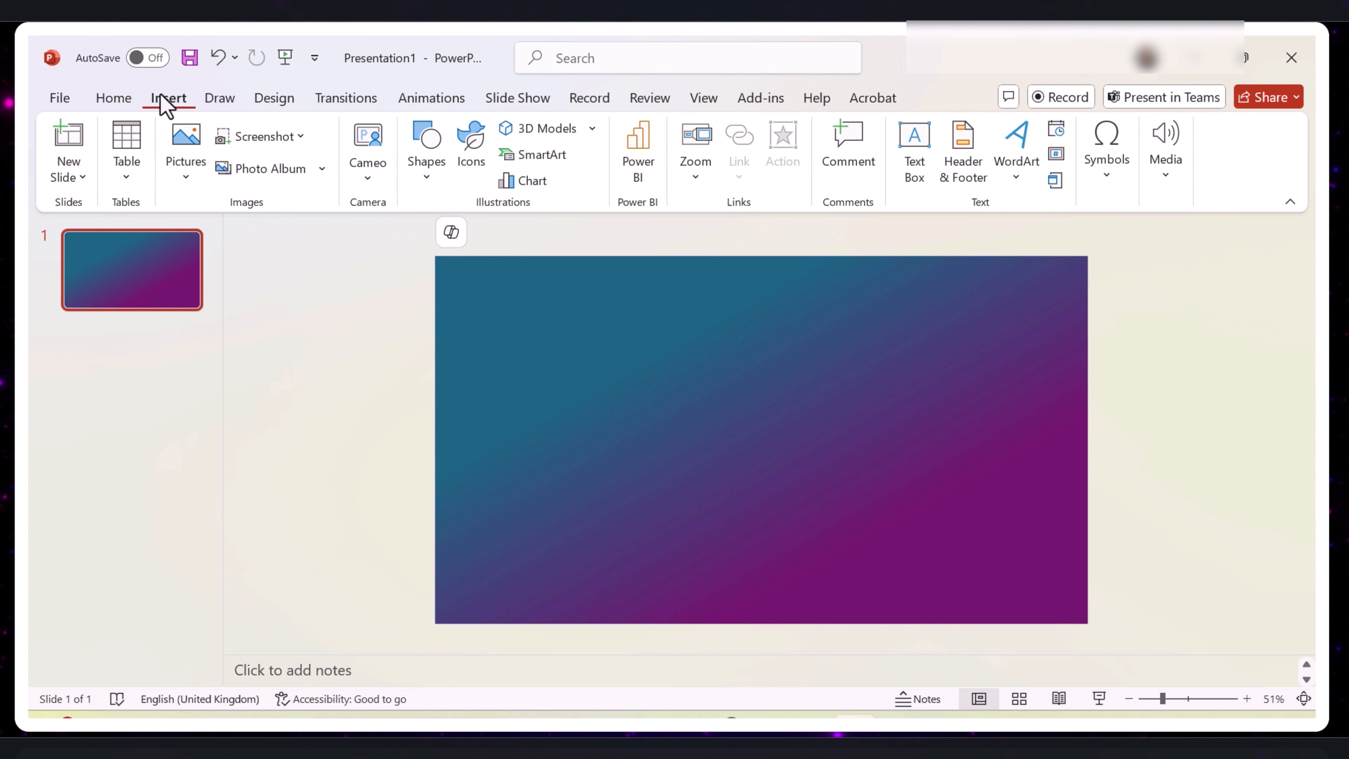
{"action": "left_click", "coordinate": [419, 179]}
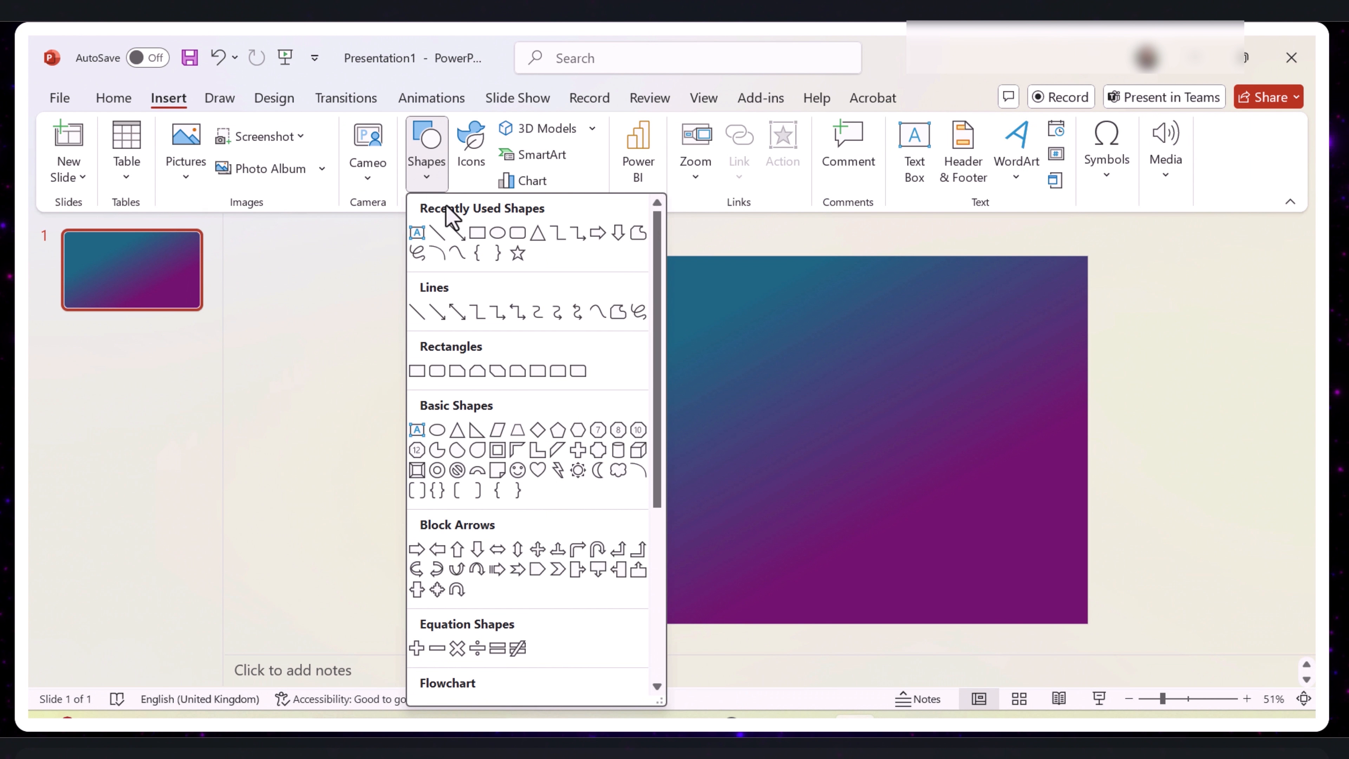
{"action": "left_click", "coordinate": [477, 232]}
{"action": "left_click_drag", "start_coordinate": [435, 257], "coordinate": [1088, 628]}
- Set the slide-sized rectangle to no fill and give it a thin black outline
{"action": "left_click", "coordinate": [515, 129]}
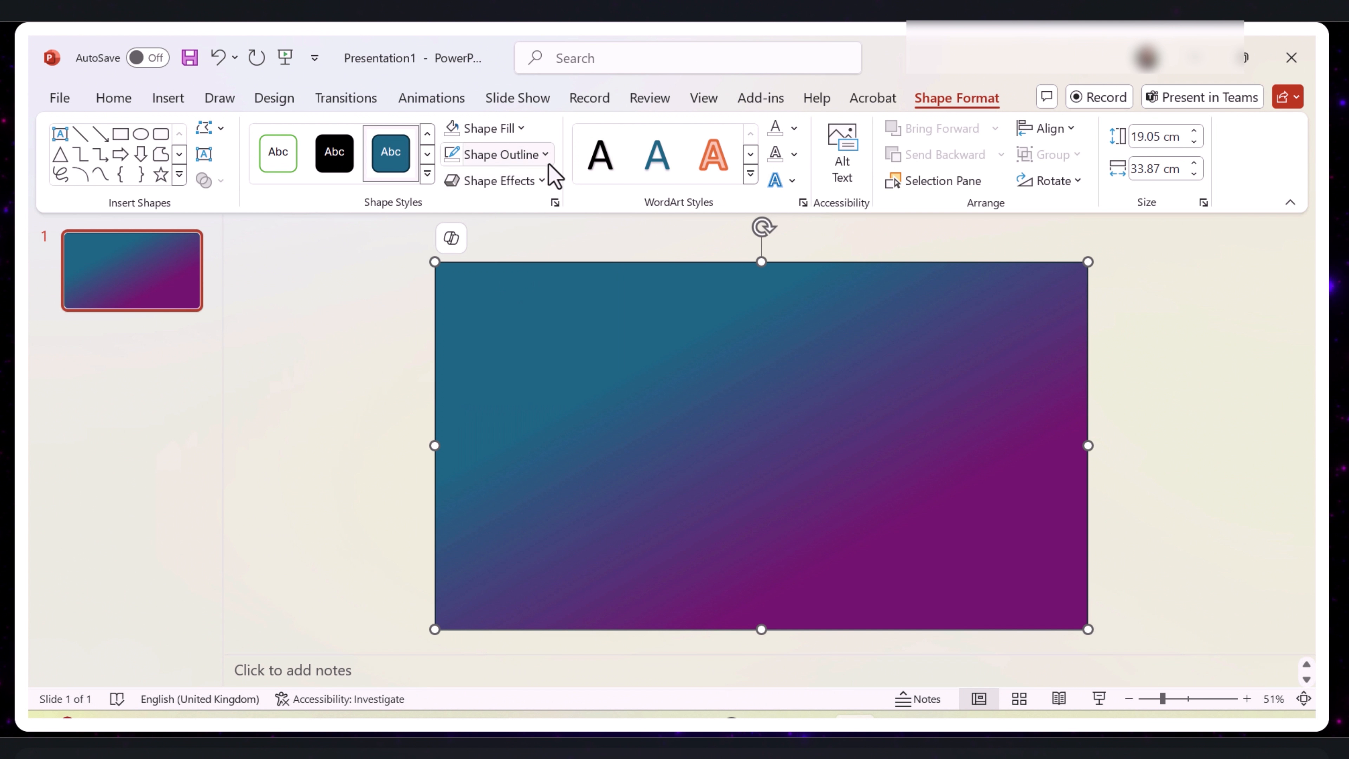
{"action": "left_click", "coordinate": [547, 155]}
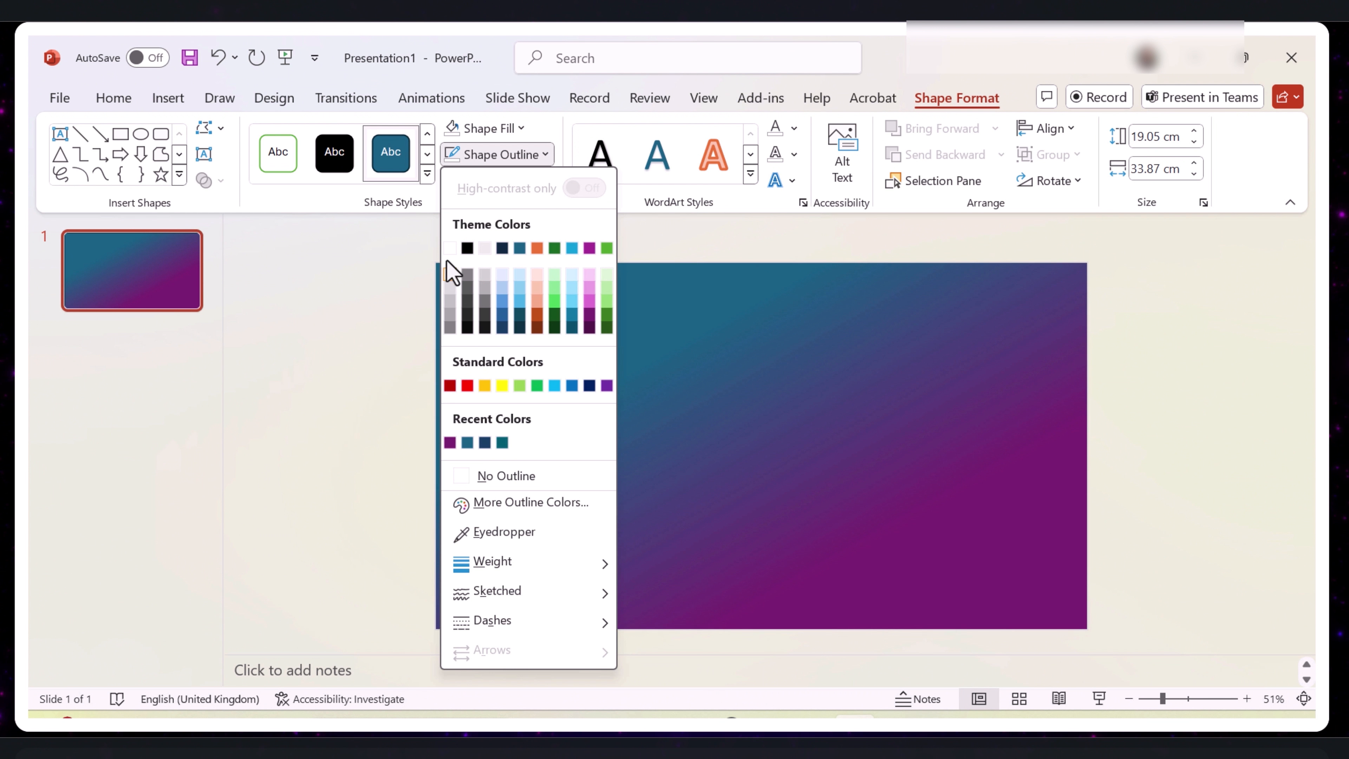
{"action": "left_click", "coordinate": [502, 475]}
{"action": "right_click", "coordinate": [736, 375]}
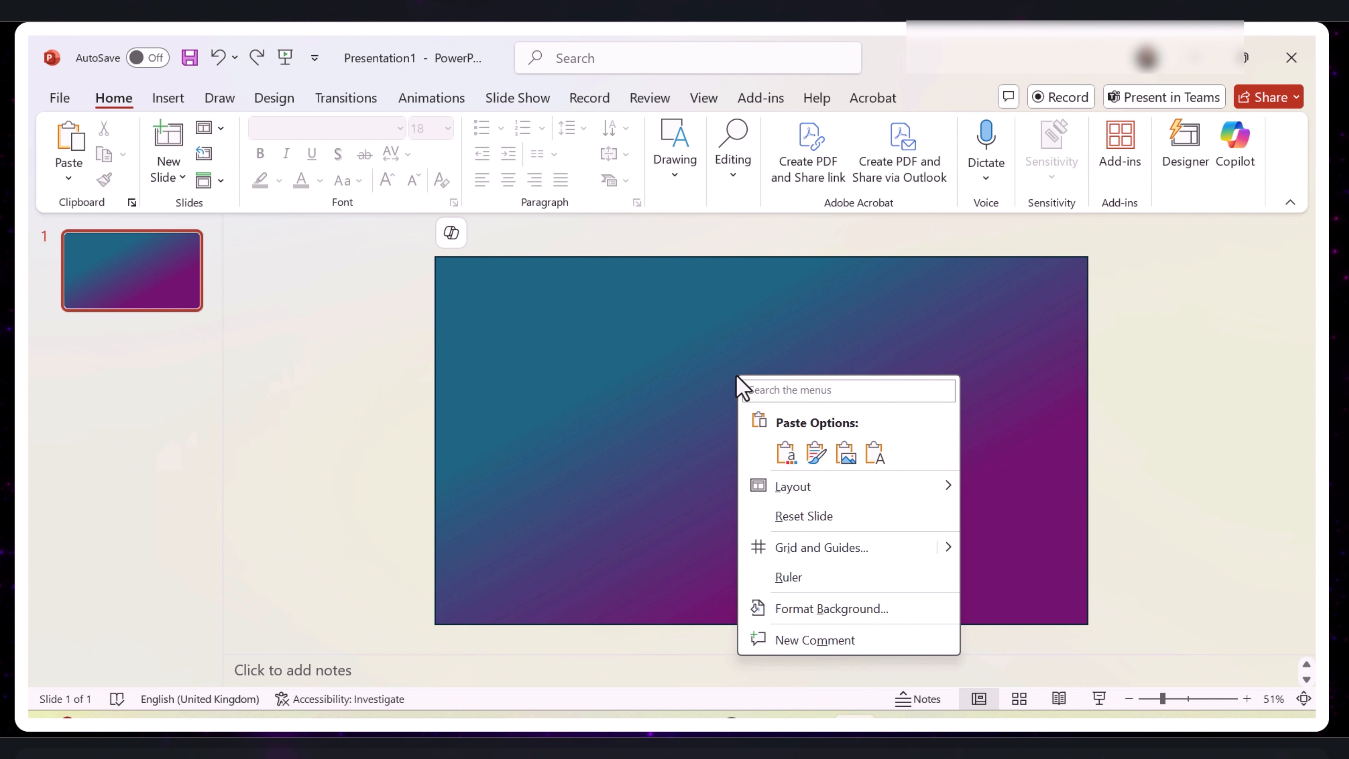
{"action": "left_click", "coordinate": [736, 375]}
{"action": "right_click", "coordinate": [688, 322]}
{"action": "left_click", "coordinate": [688, 321]}
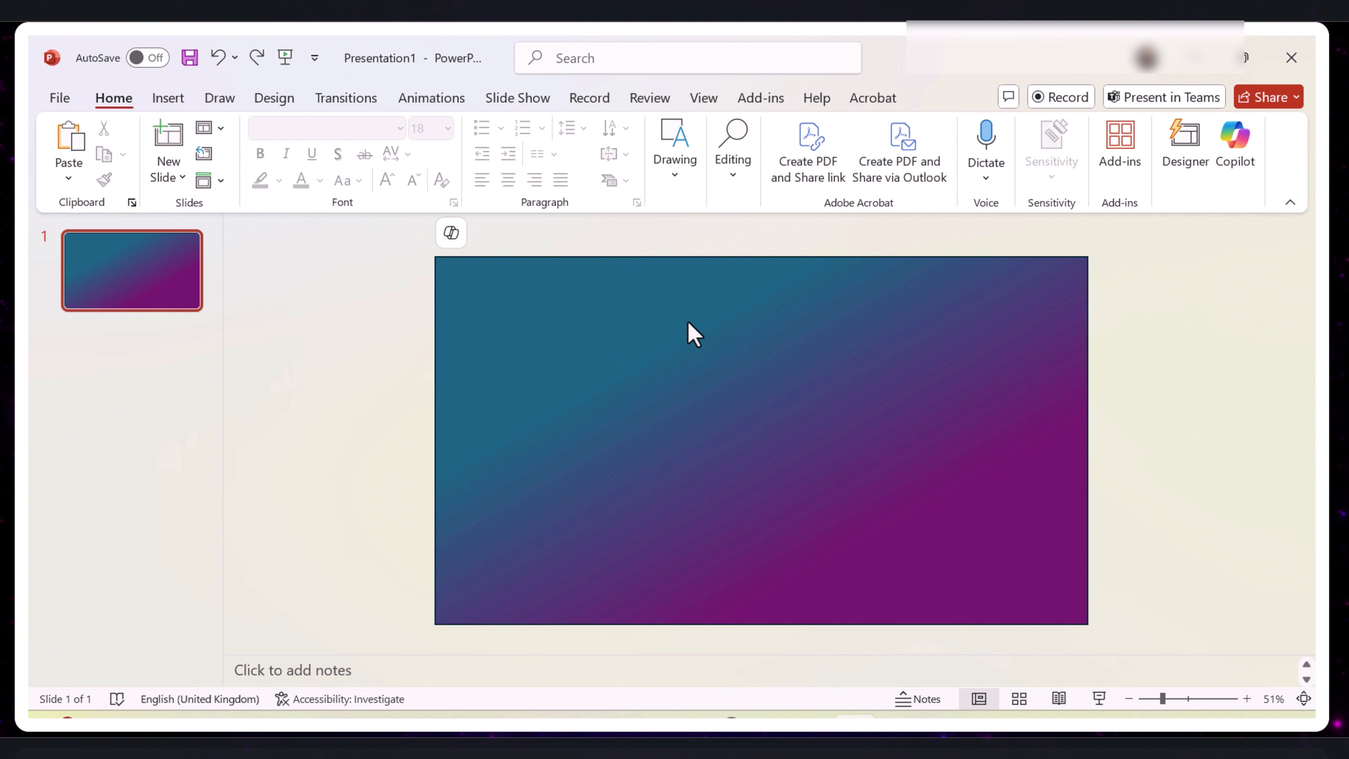
- Draw an oval over the slide's top-left corner and enlarge it to about 23.5 cm wide and 17.2 cm high
{"action": "left_click", "coordinate": [168, 99]}
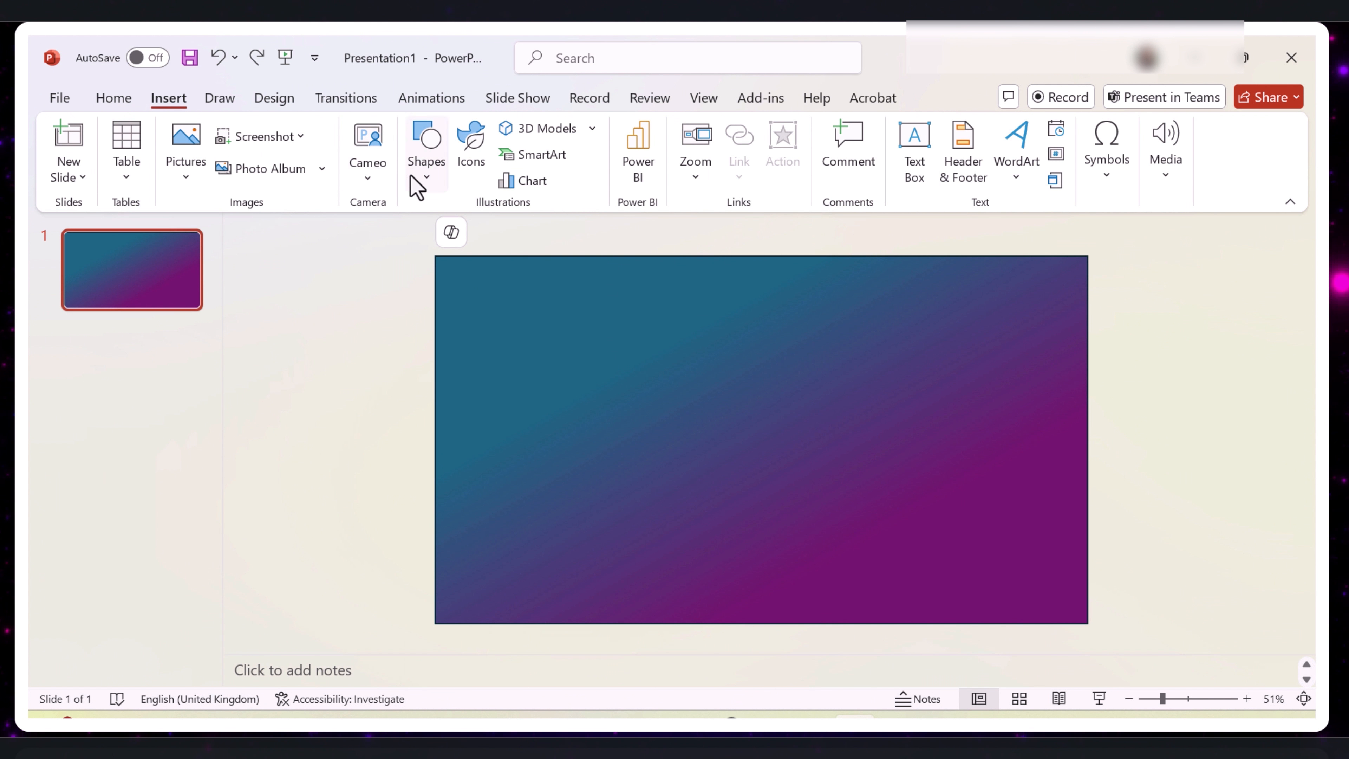
{"action": "left_click", "coordinate": [425, 180]}
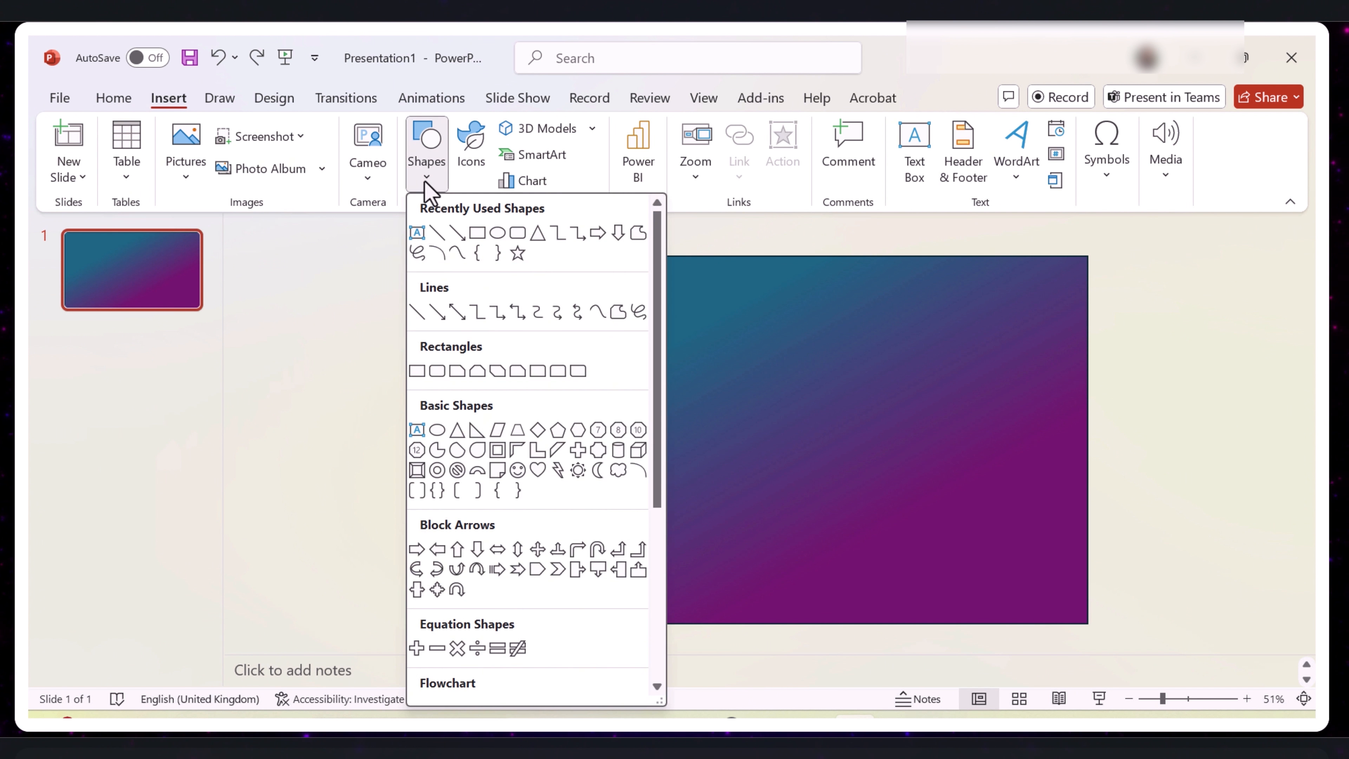
{"action": "left_click", "coordinate": [503, 237]}
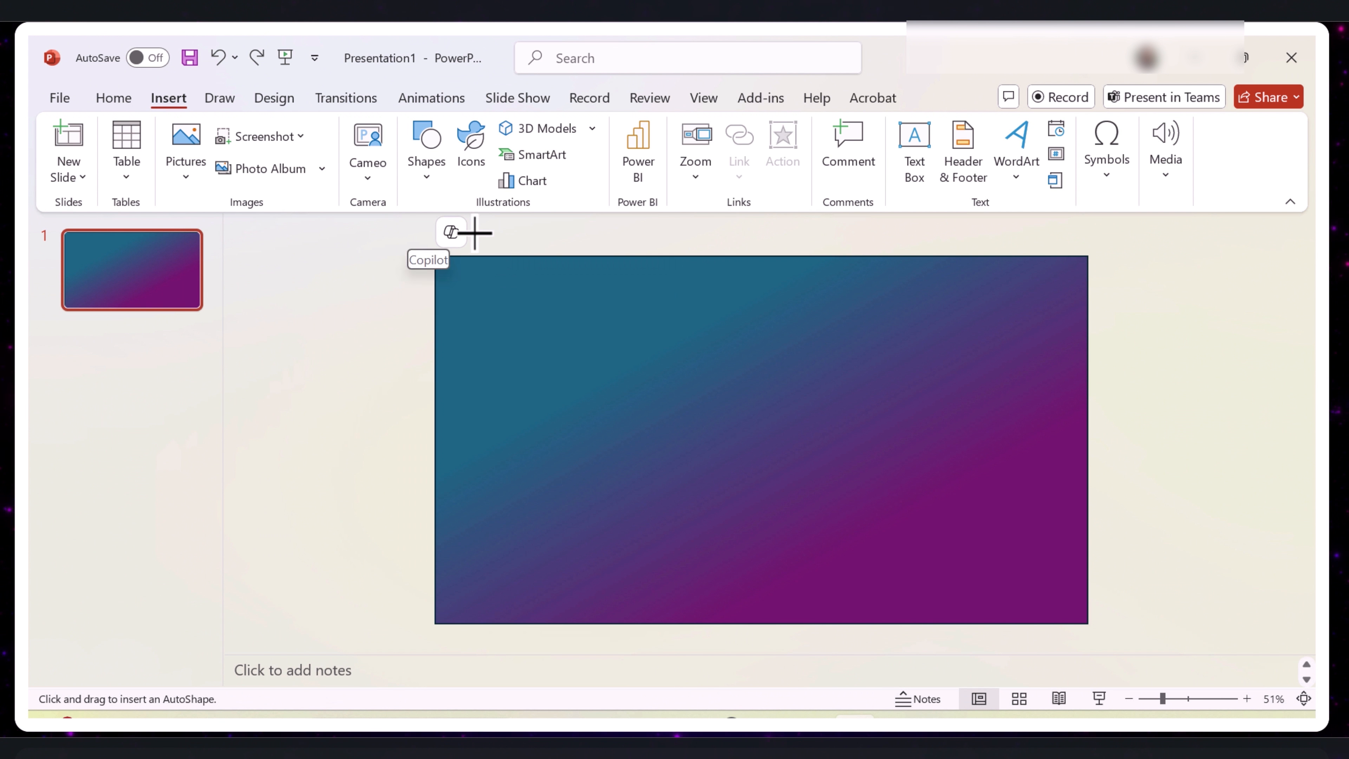
{"action": "left_click_drag", "start_coordinate": [504, 230], "coordinate": [229, 458]}
{"action": "left_click_drag", "start_coordinate": [582, 470], "coordinate": [702, 536]}
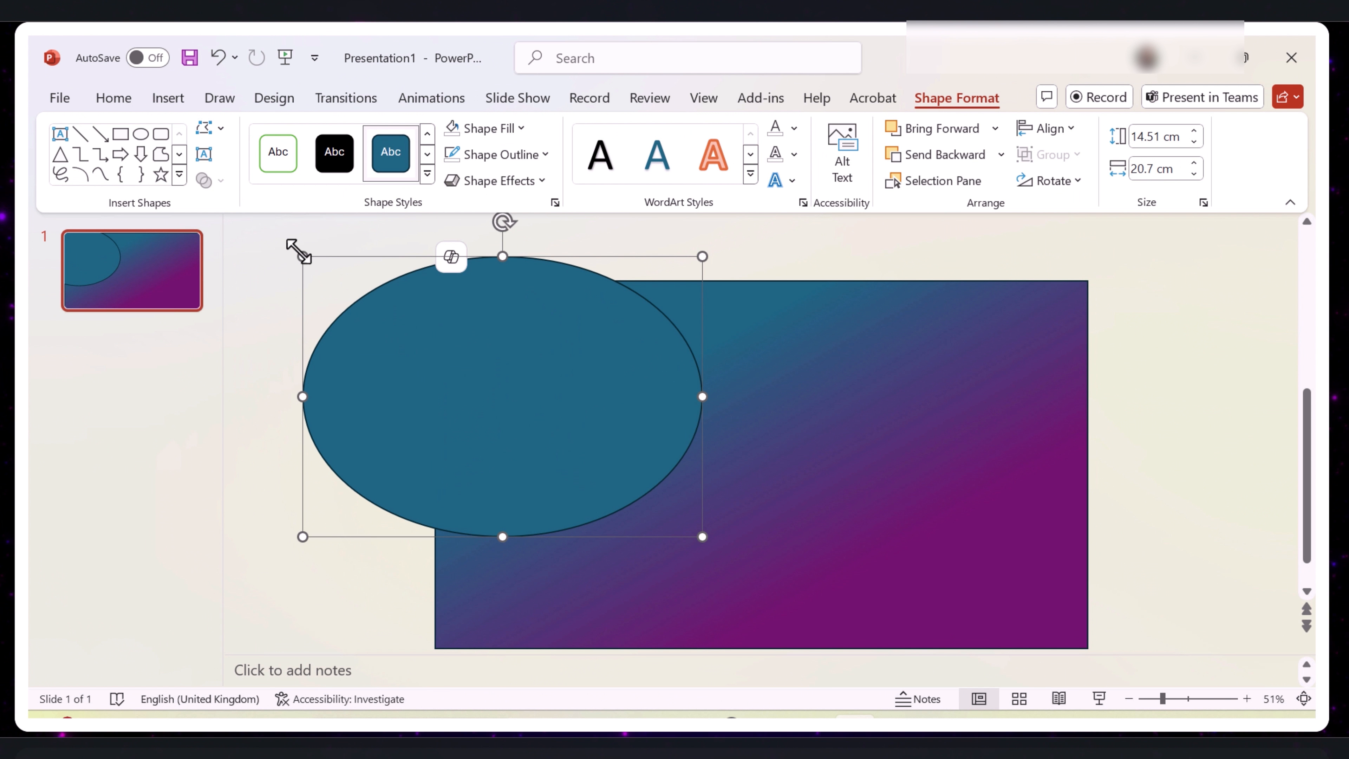
{"action": "left_click_drag", "start_coordinate": [303, 256], "coordinate": [248, 211]}
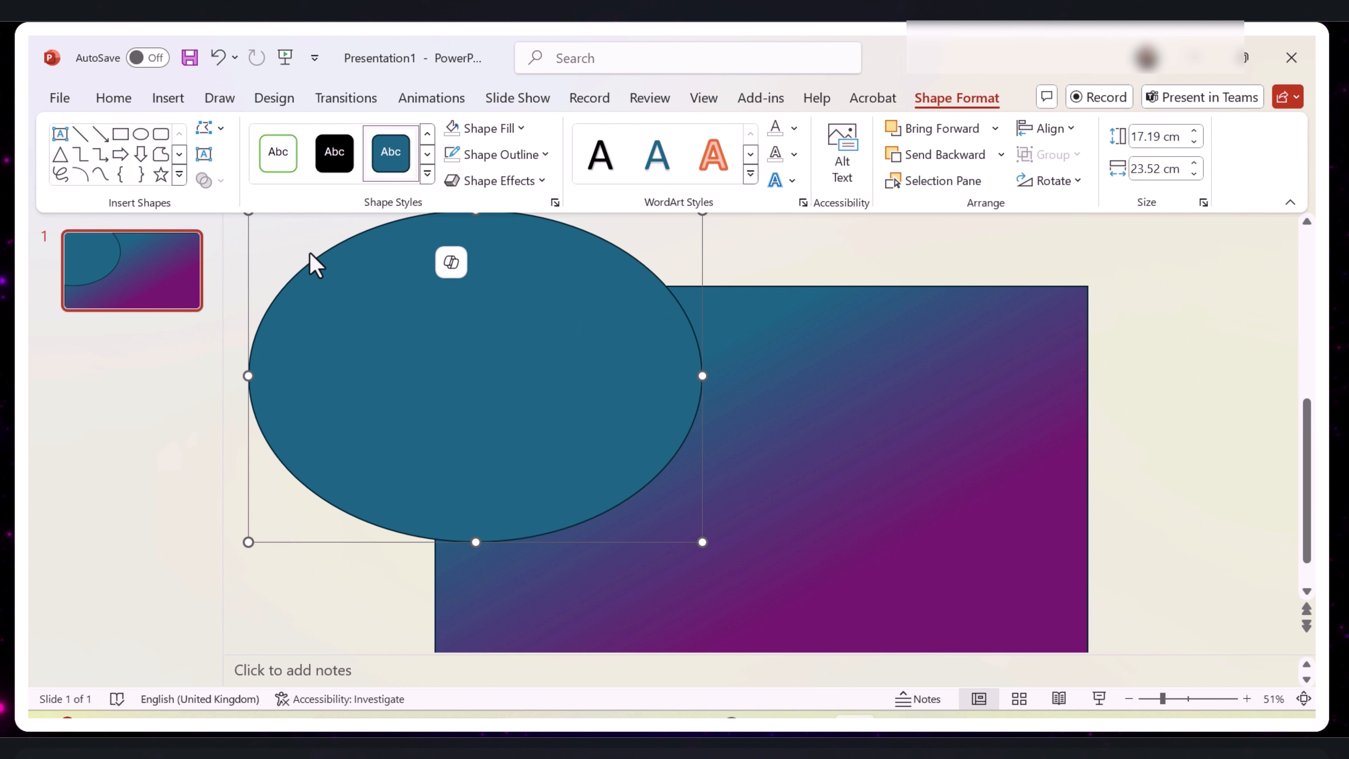
- Change the oval's fill to the teal-to-purple linear gradient
{"action": "left_click", "coordinate": [118, 100]}
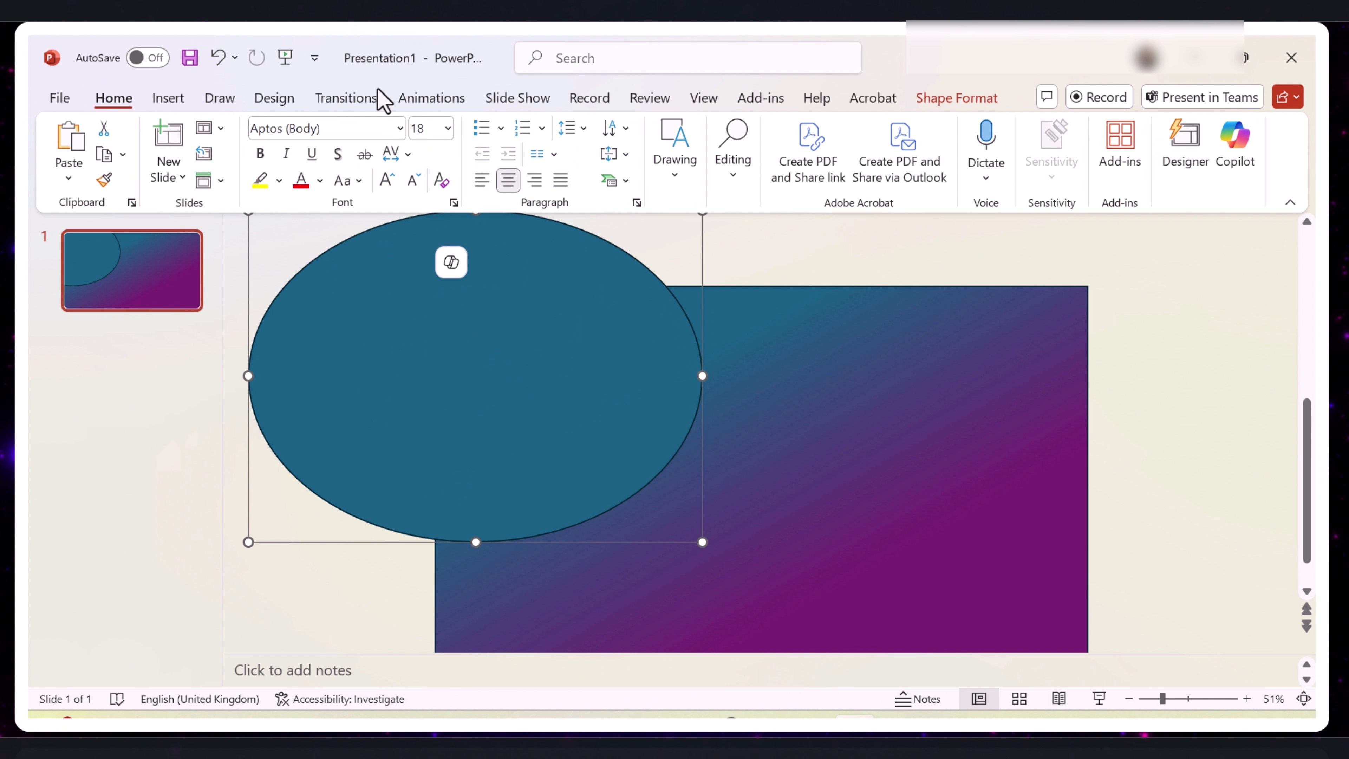
{"action": "left_click", "coordinate": [280, 100]}
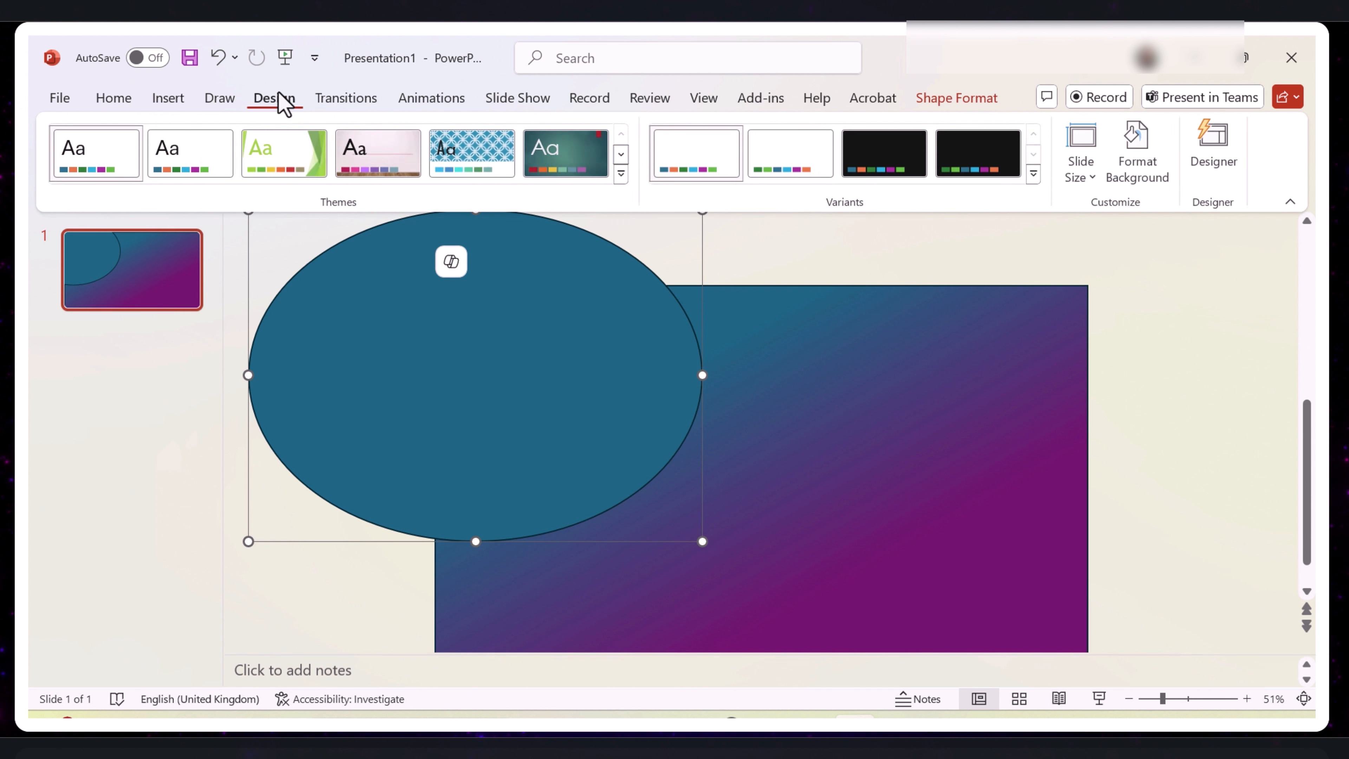
{"action": "left_click", "coordinate": [1158, 170]}
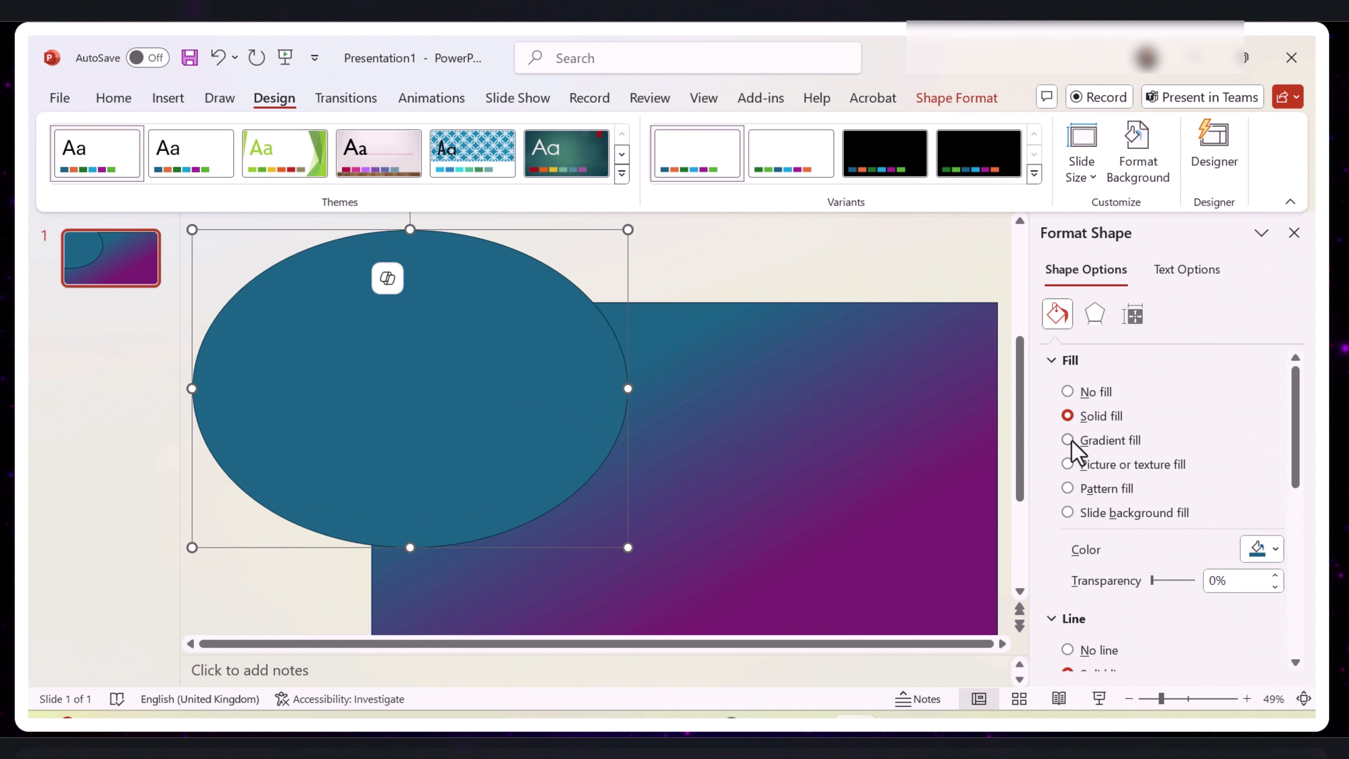
{"action": "left_click", "coordinate": [1069, 441]}
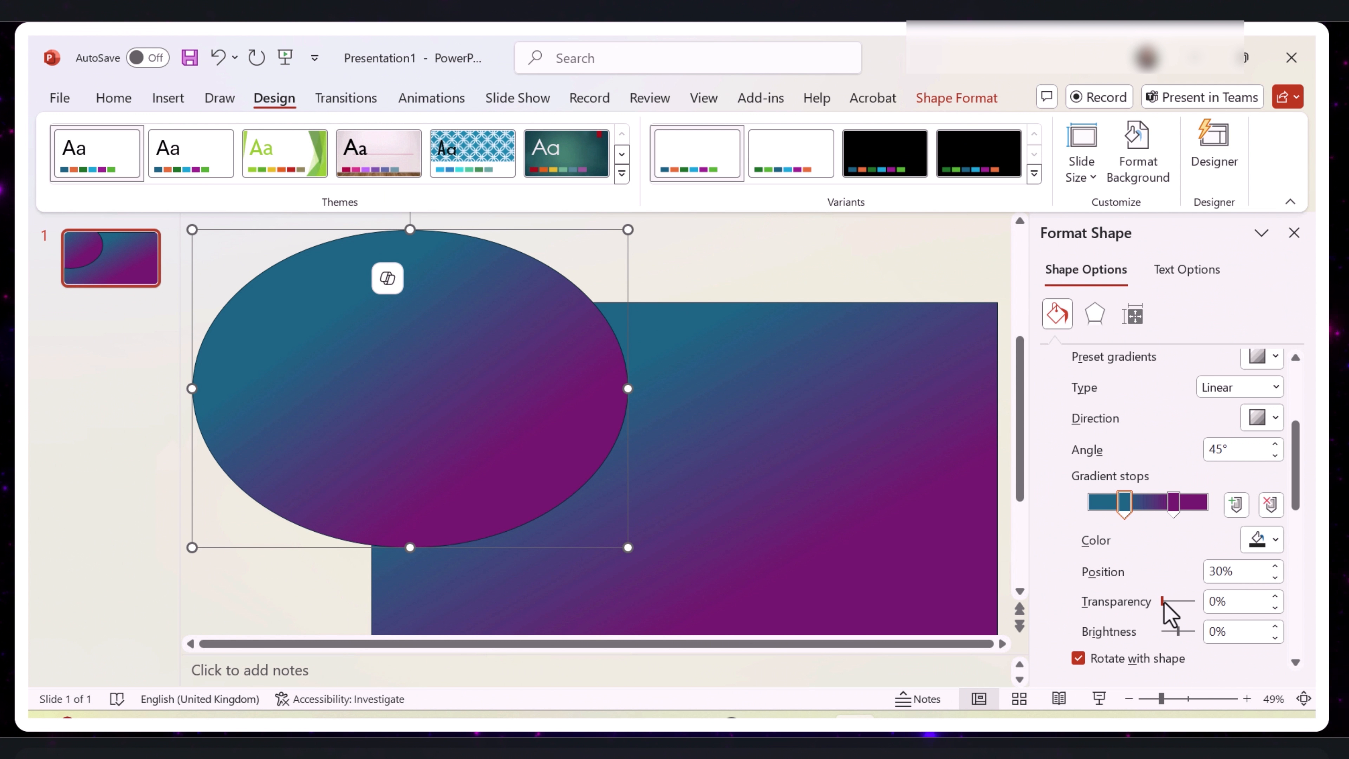
- Set the oval's 30% gradient stop to 48% transparency and remove the oval's outline
{"action": "left_click_drag", "start_coordinate": [1166, 604], "coordinate": [1178, 603]}
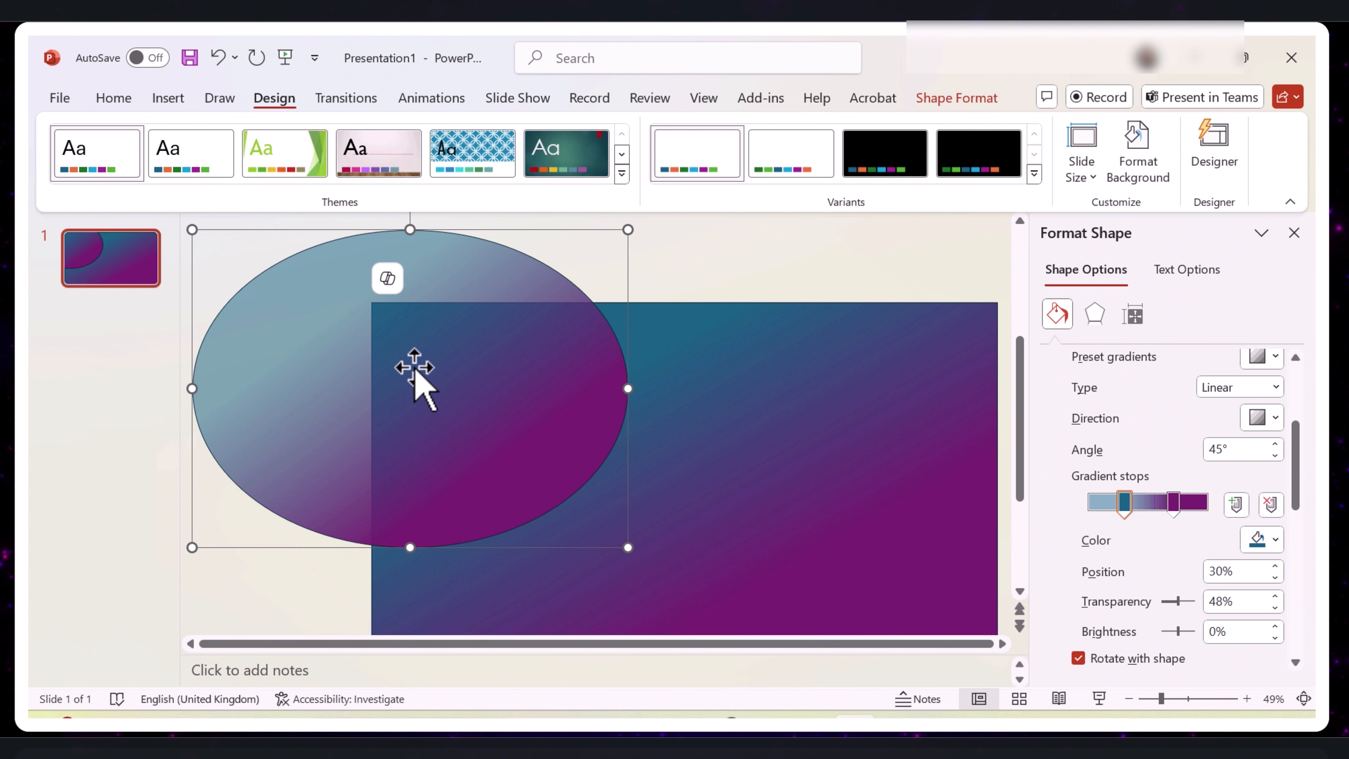
{"action": "left_click", "coordinate": [100, 99]}
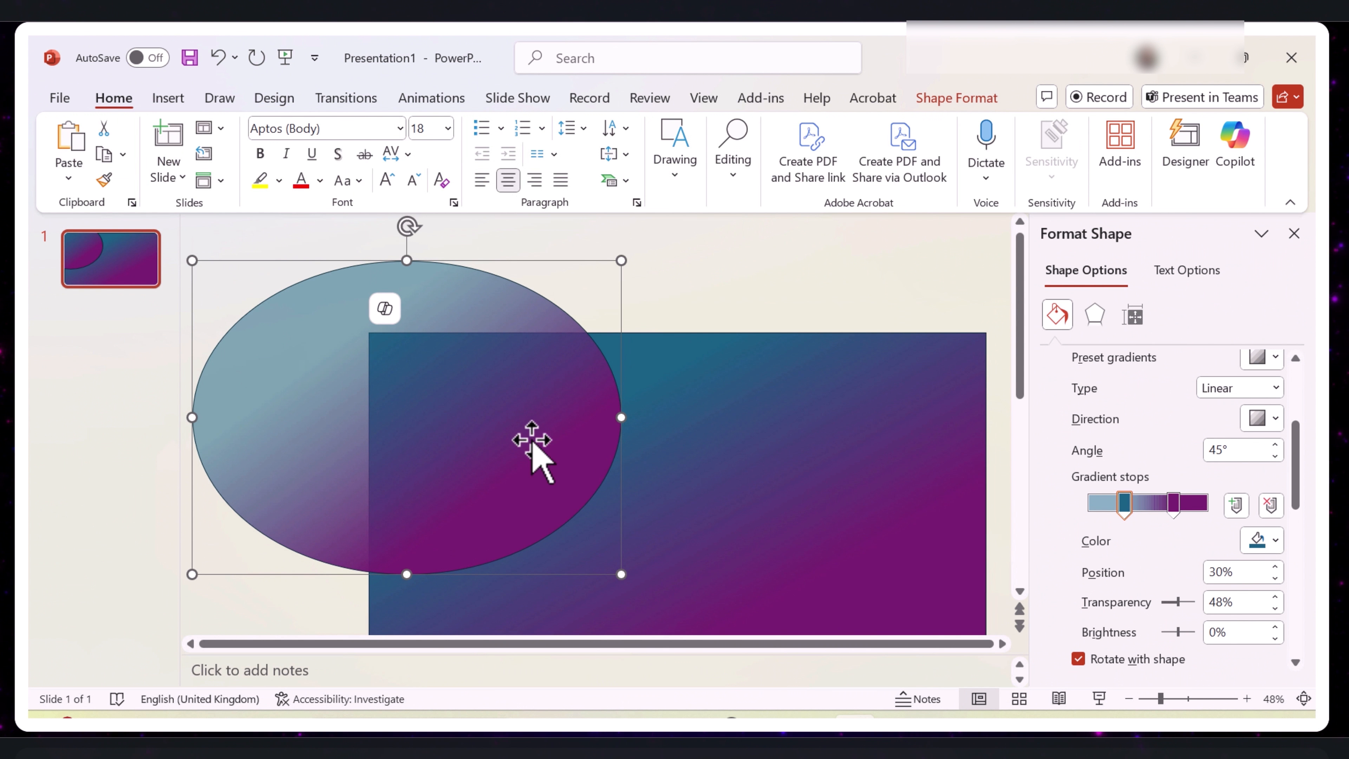
{"action": "left_click", "coordinate": [949, 104]}
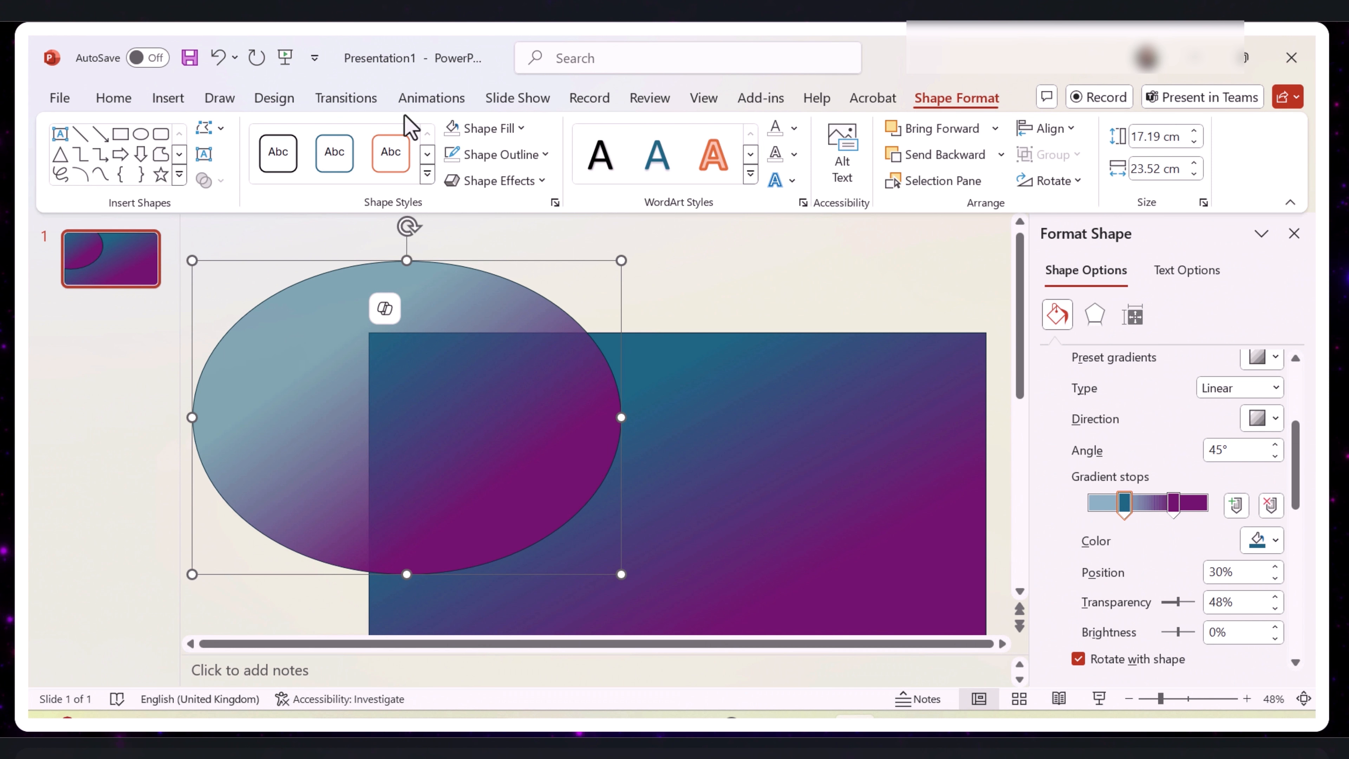
{"action": "left_click", "coordinate": [546, 156]}
{"action": "left_click", "coordinate": [484, 480]}
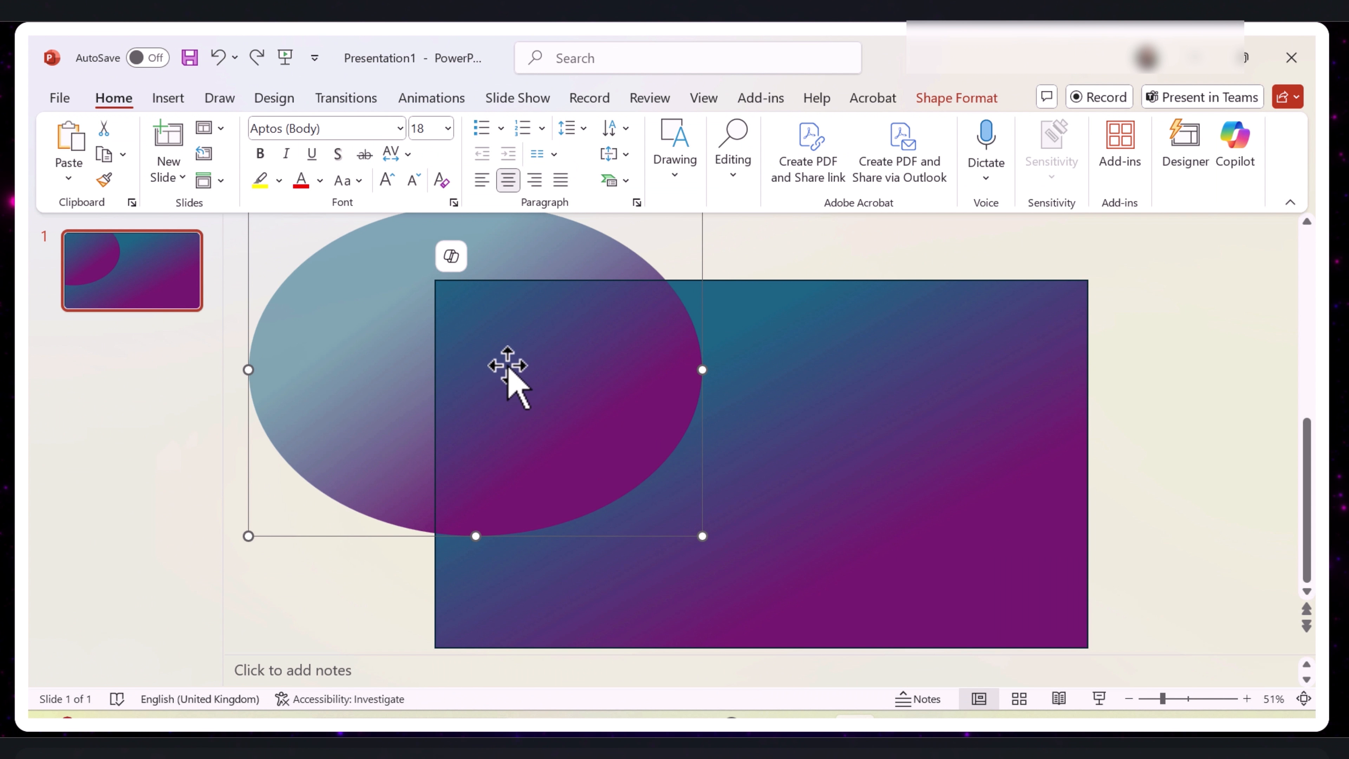
- Bring the oval forward in front of the slide-sized rectangle and deselect it
{"action": "right_click", "coordinate": [508, 366]}
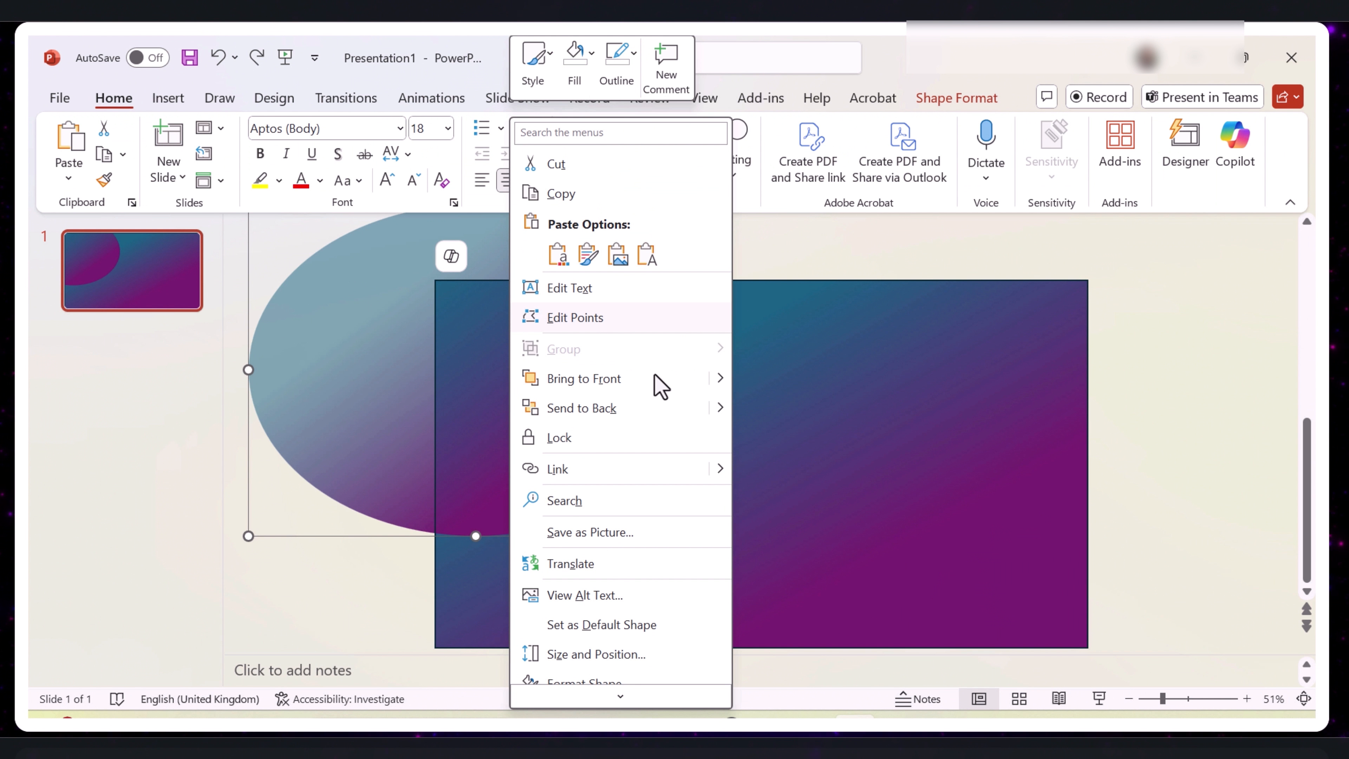
{"action": "mouse_move", "coordinate": [728, 382]}
{"action": "left_click", "coordinate": [805, 411]}
{"action": "left_click", "coordinate": [891, 374]}
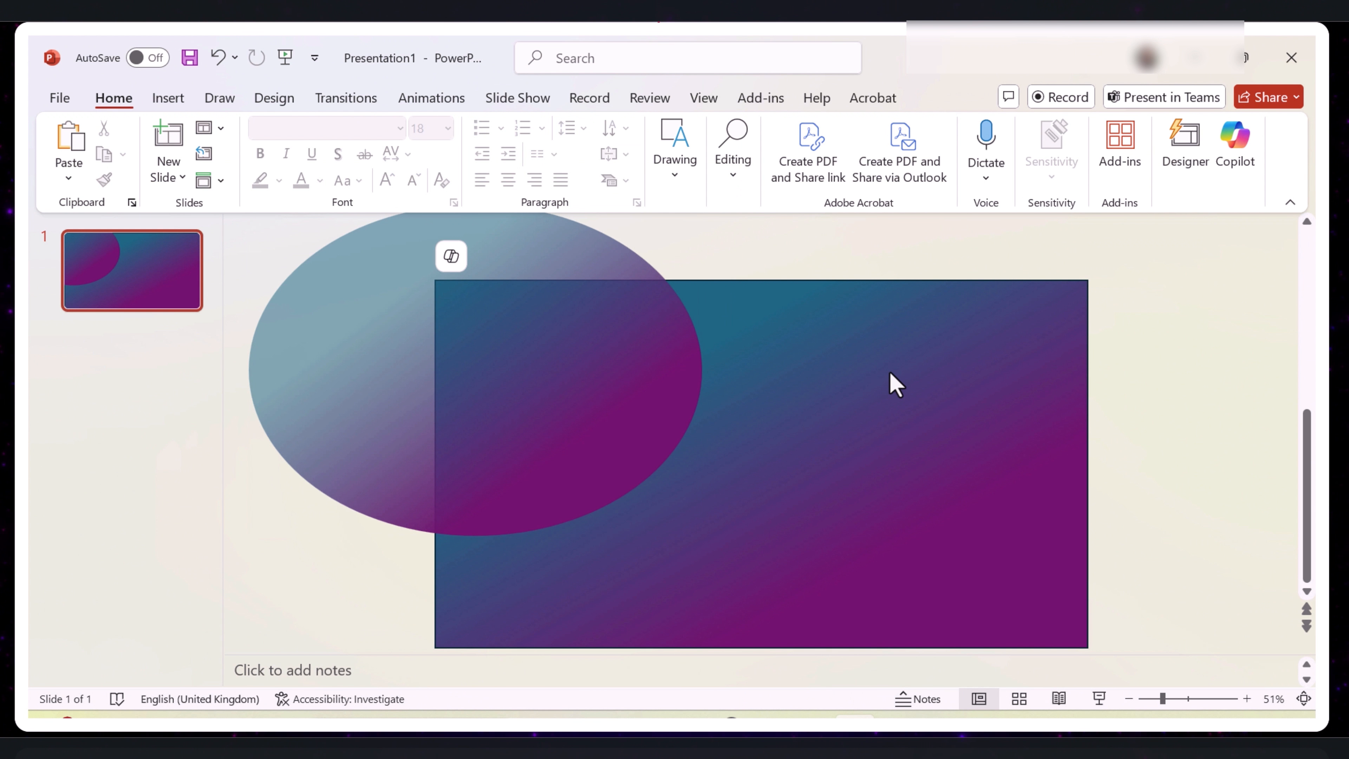
- Merge the oval and the slide-sized rectangle with Intersect, keeping only the part of the oval that lies on the slide
{"action": "key", "text": "ctrl+a"}
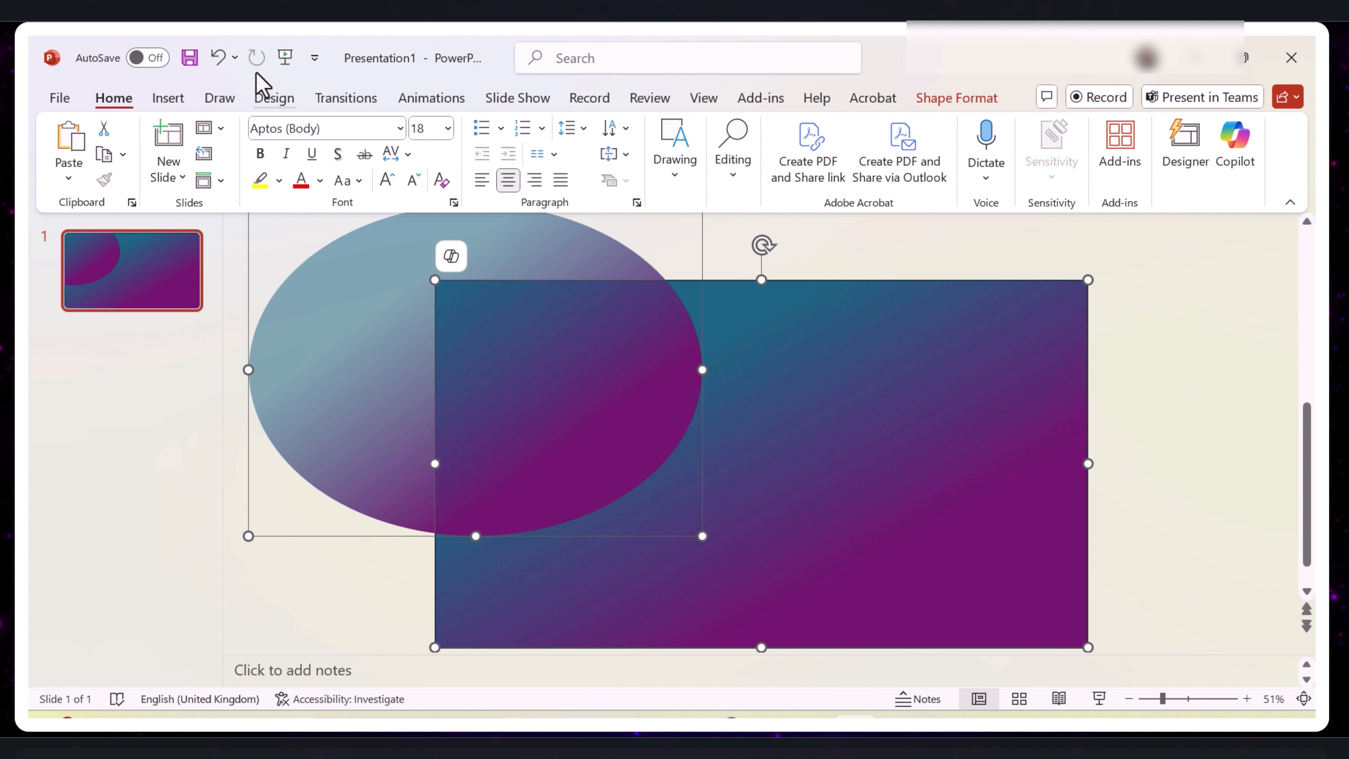
{"action": "left_click", "coordinate": [952, 103]}
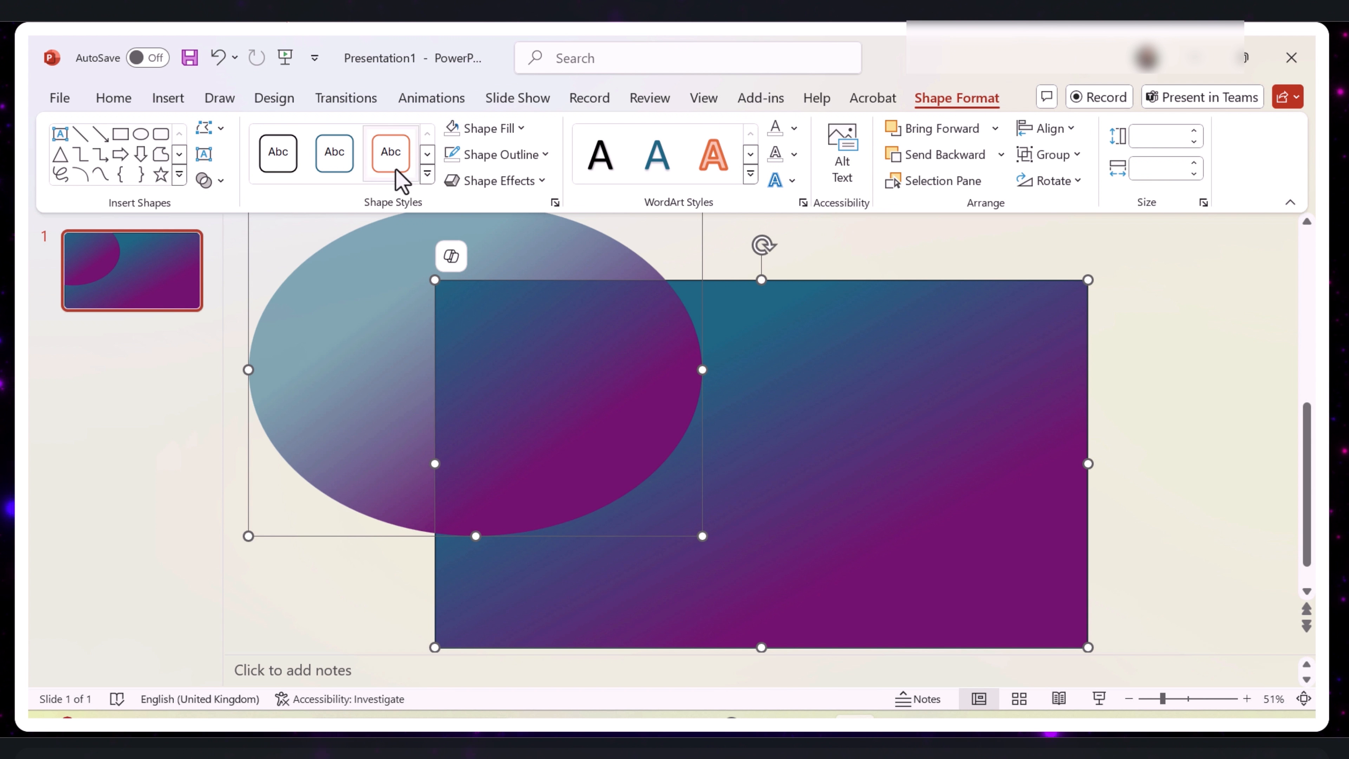
{"action": "left_click", "coordinate": [219, 181]}
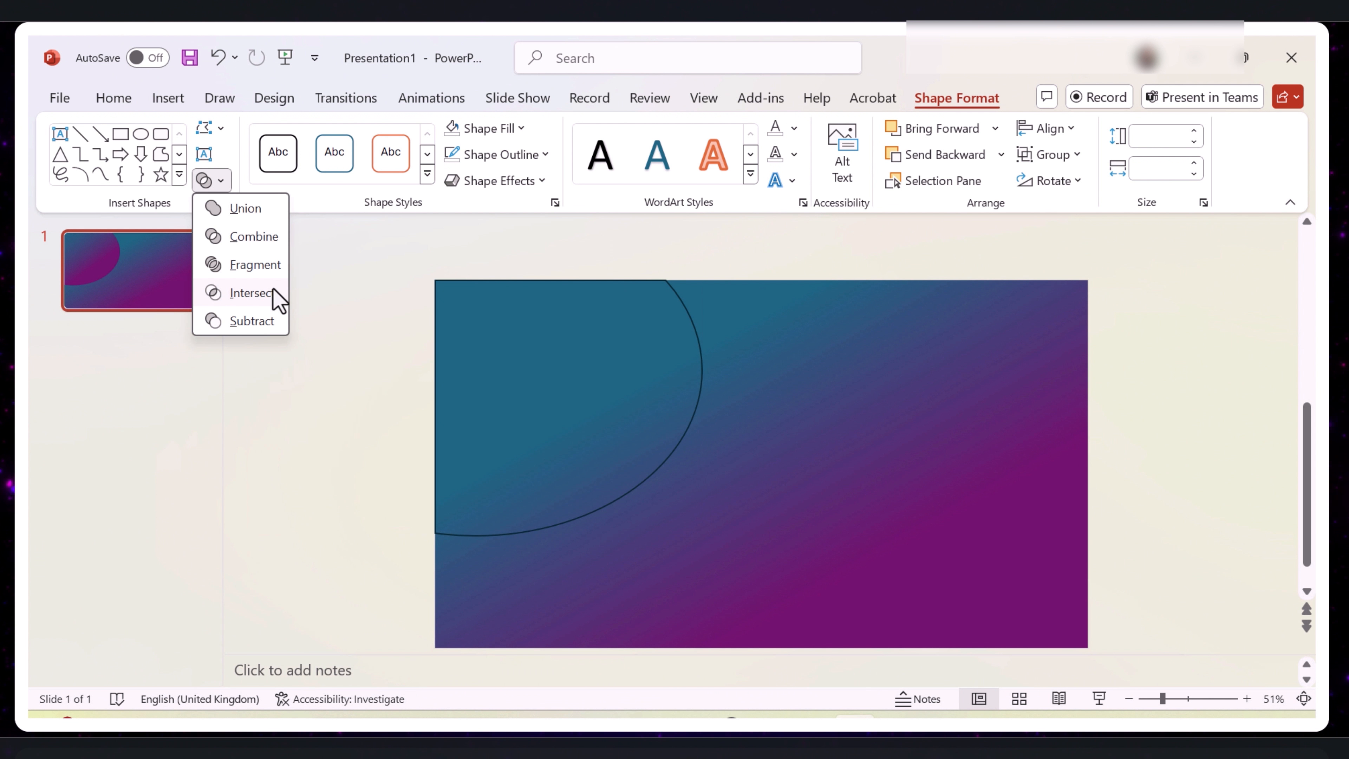
{"action": "left_click", "coordinate": [274, 294]}
{"action": "left_click", "coordinate": [994, 445]}
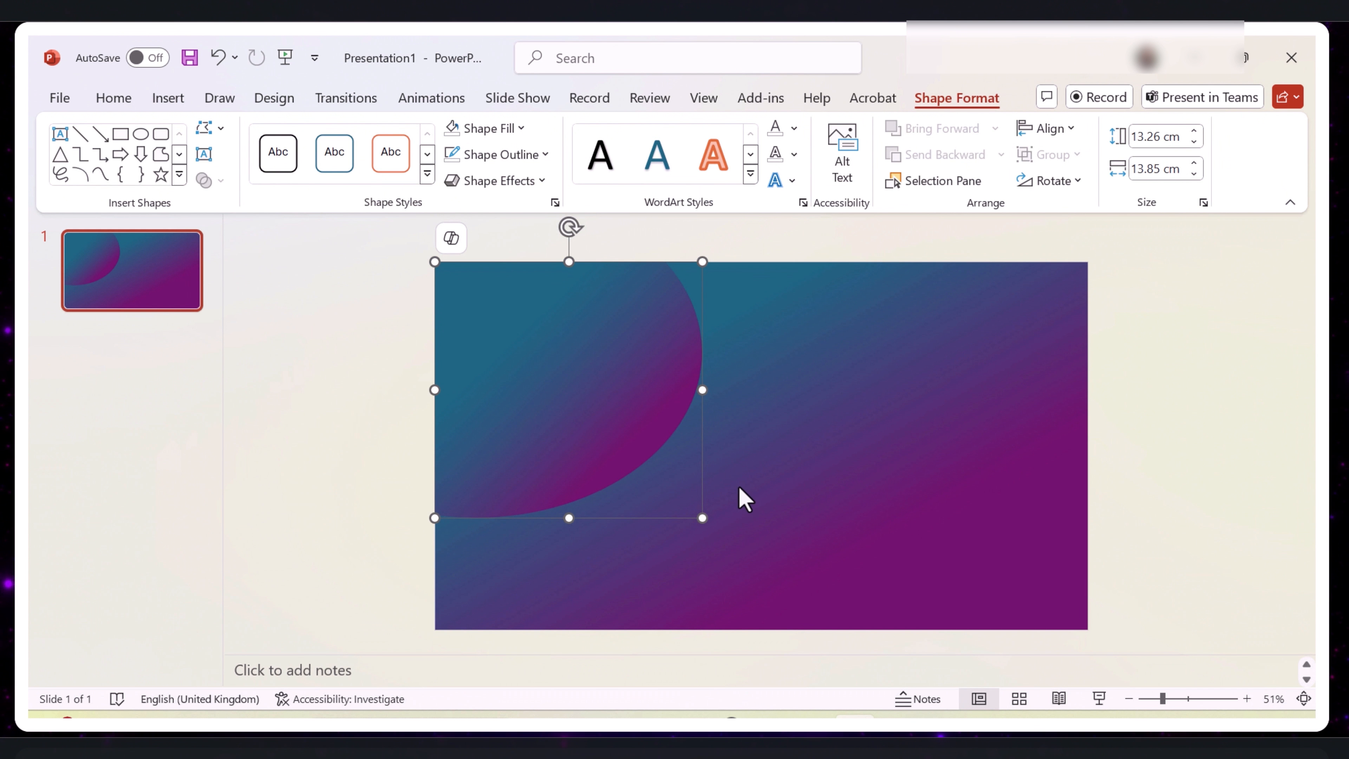
- Shrink the curved corner shape to about 10.16 cm wide and 10.58 cm high, and copy it
{"action": "left_click_drag", "start_coordinate": [702, 517], "coordinate": [631, 498]}
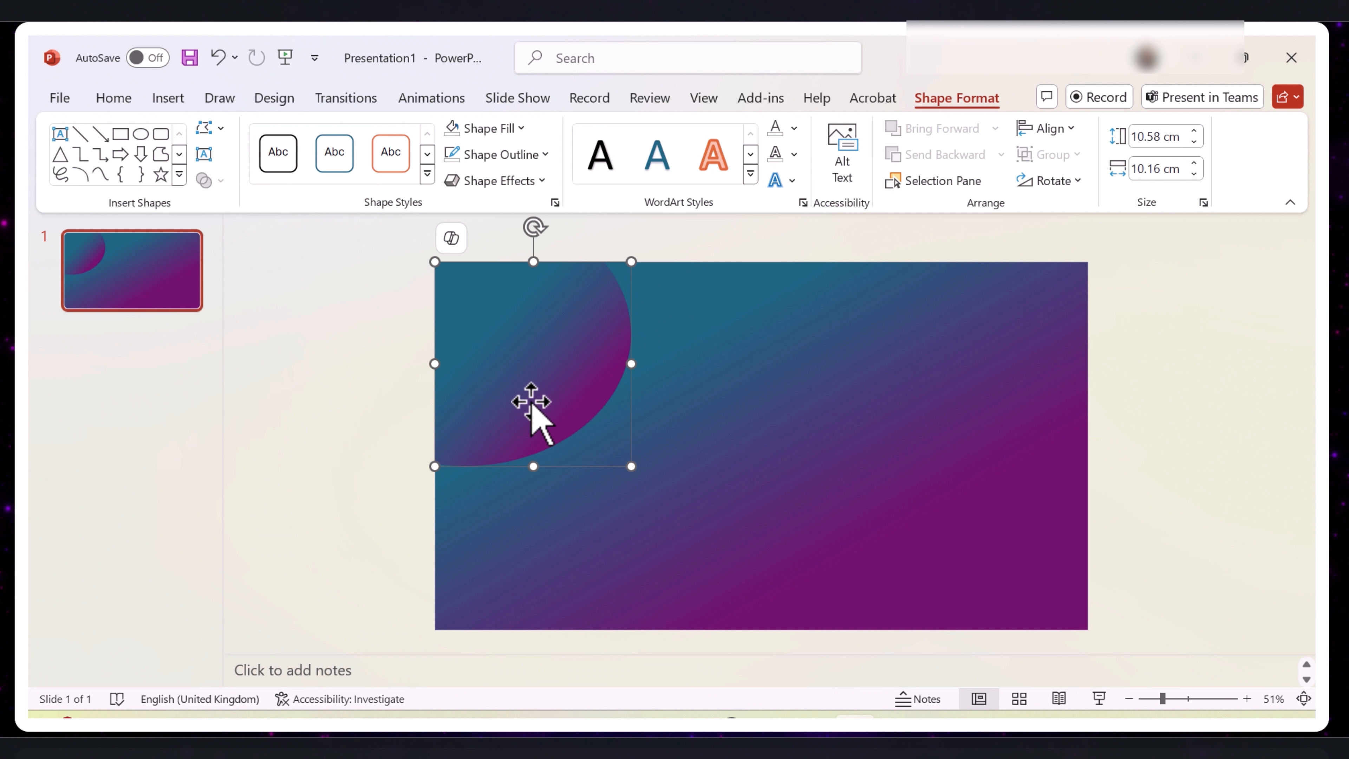
{"action": "right_click", "coordinate": [532, 402]}
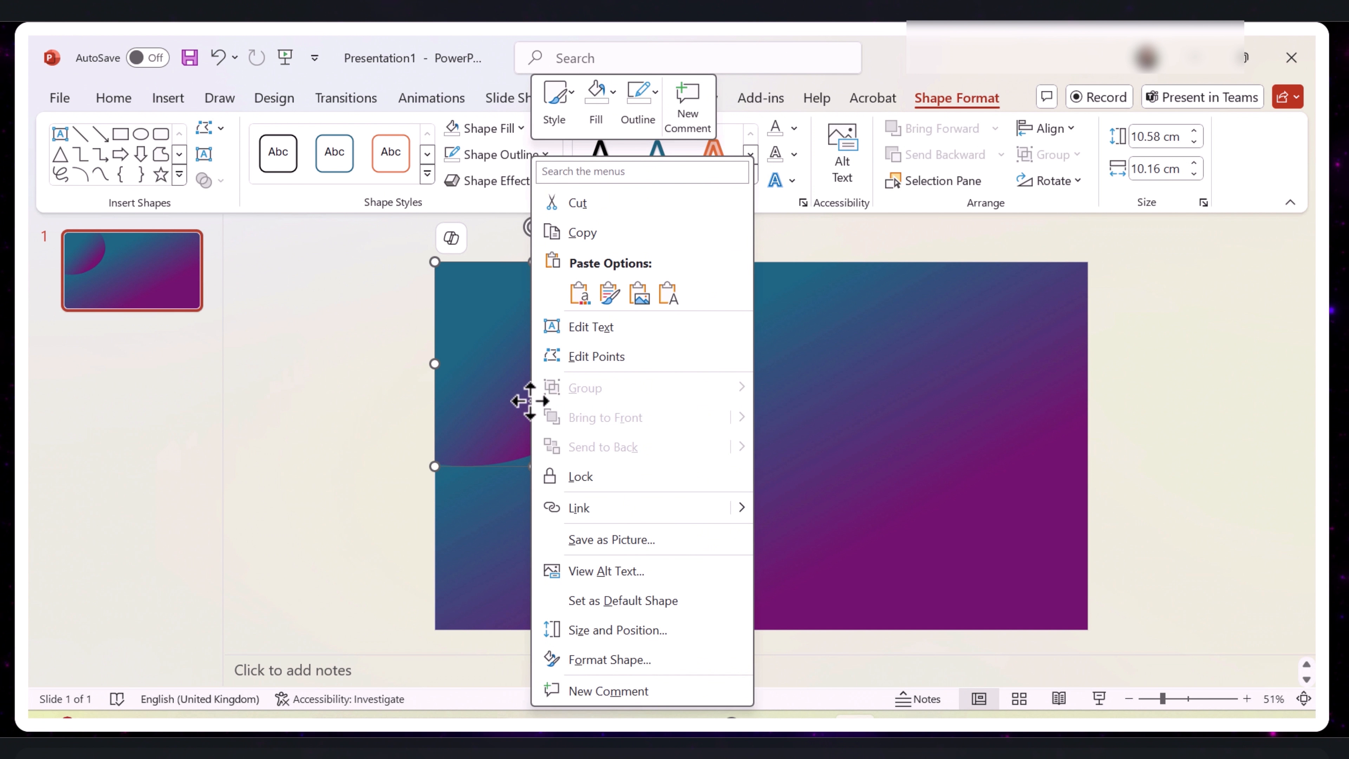
{"action": "key", "text": "Escape"}
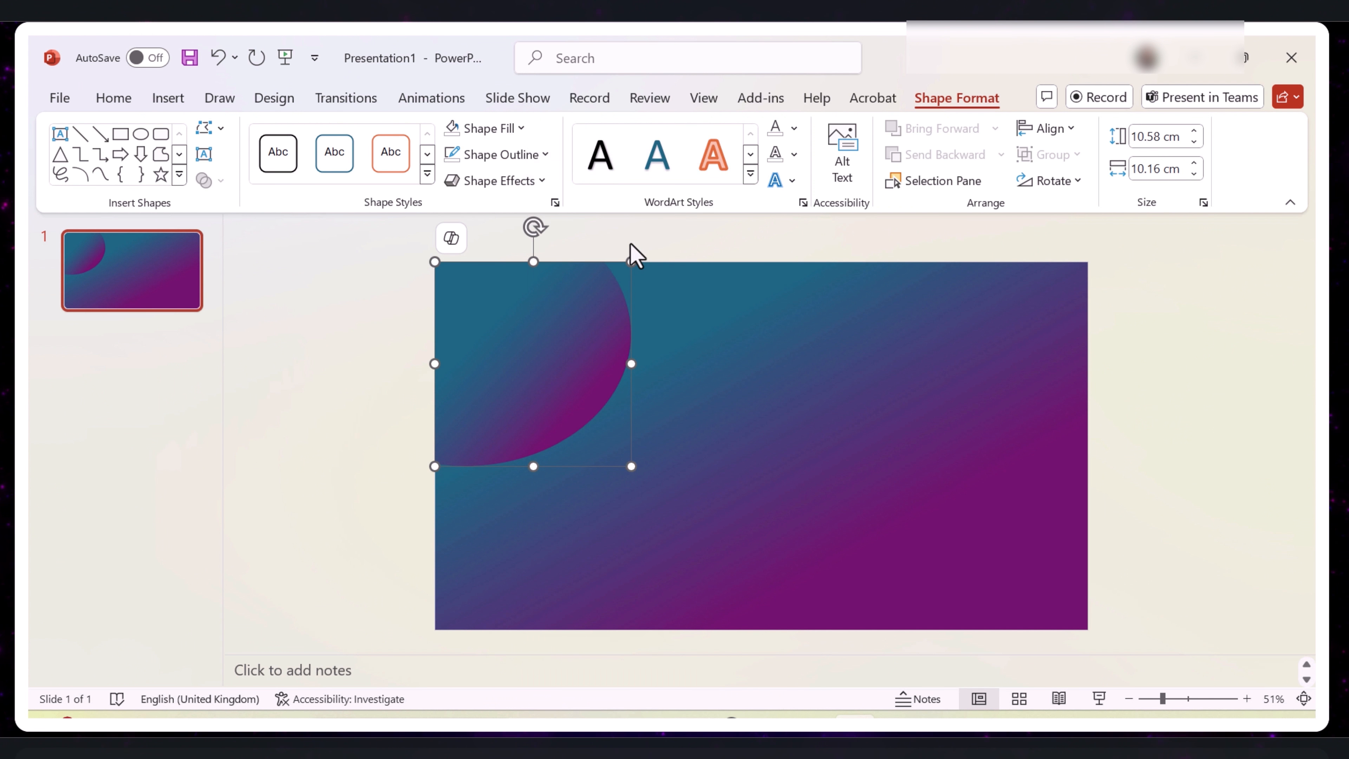
- Paste the copied corner shape, rotate it half a turn and fit it into the slide's bottom-right corner
{"action": "key", "text": "ctrl+v"}
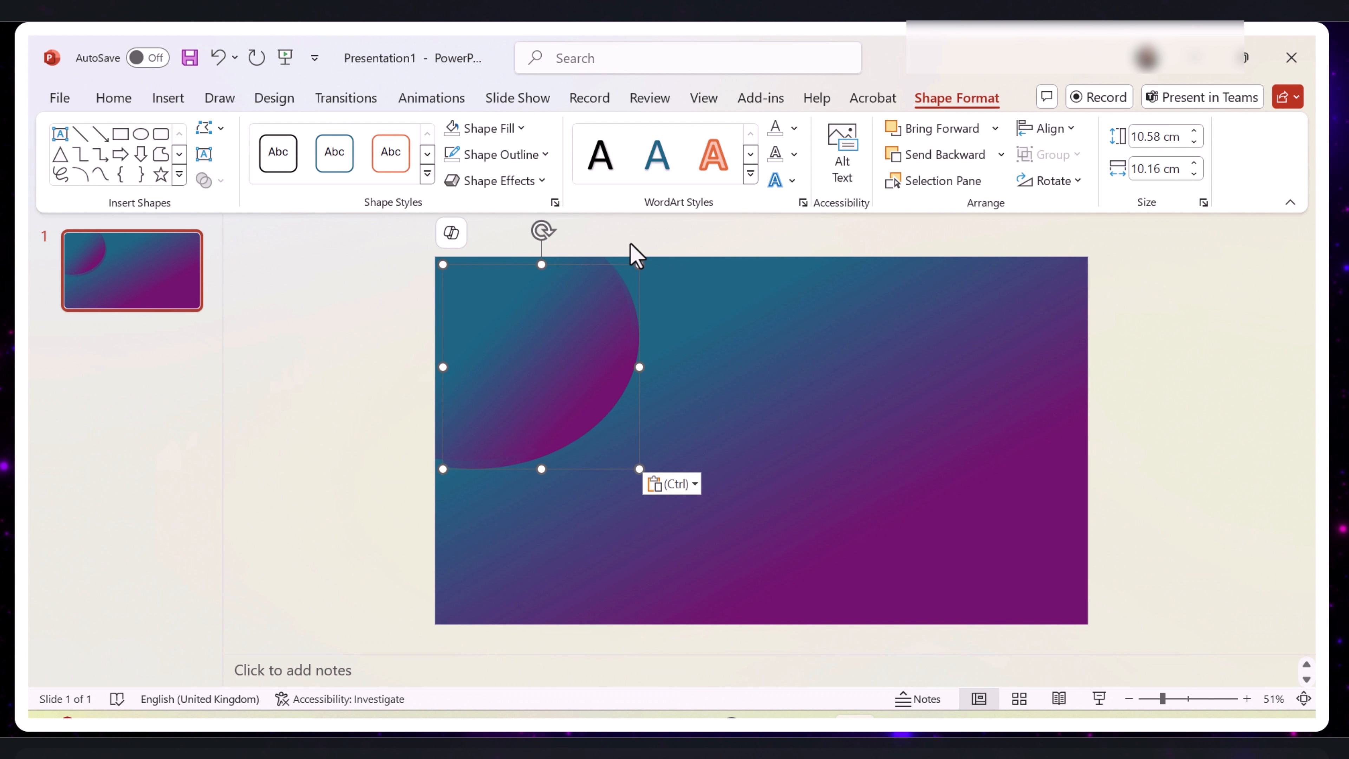
{"action": "left_click_drag", "start_coordinate": [591, 319], "coordinate": [959, 477]}
{"action": "left_click_drag", "start_coordinate": [917, 401], "coordinate": [864, 533]}
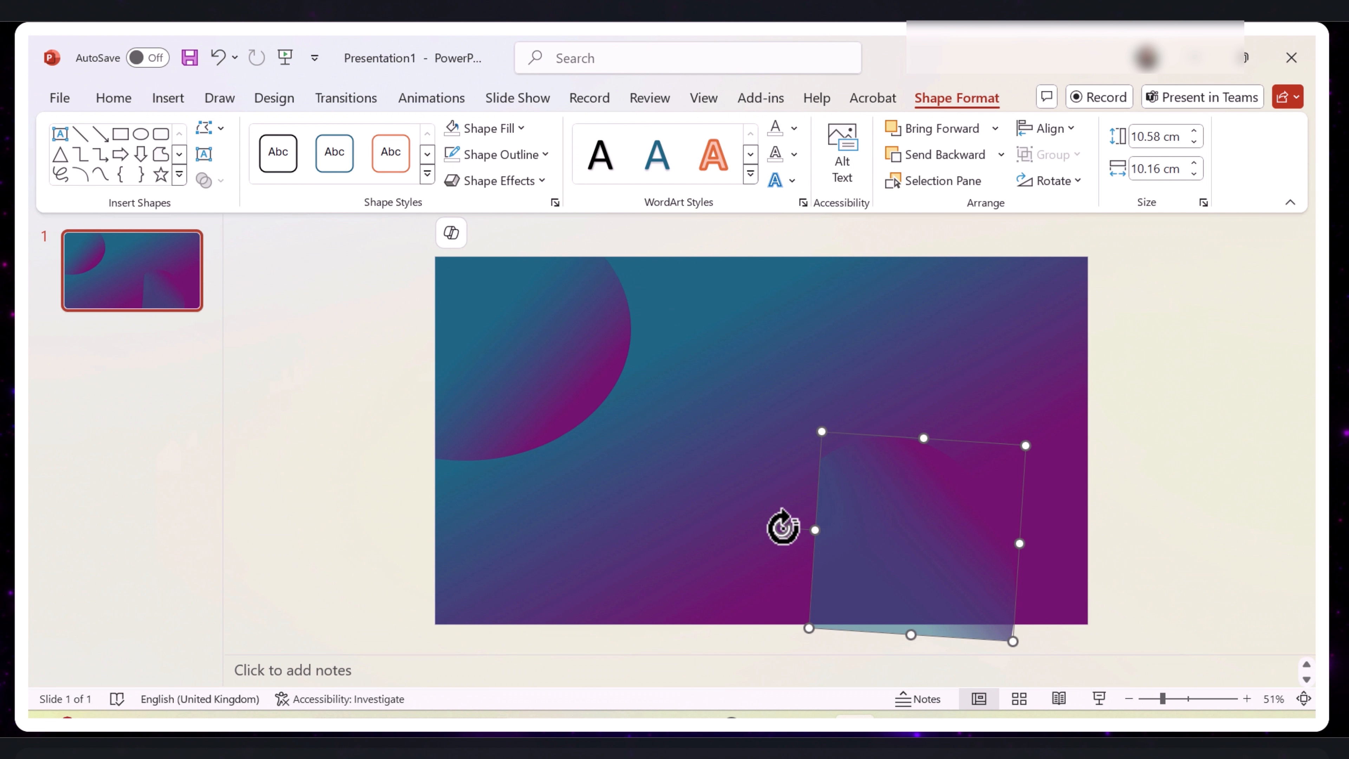
{"action": "left_click_drag", "start_coordinate": [783, 528], "coordinate": [961, 536]}
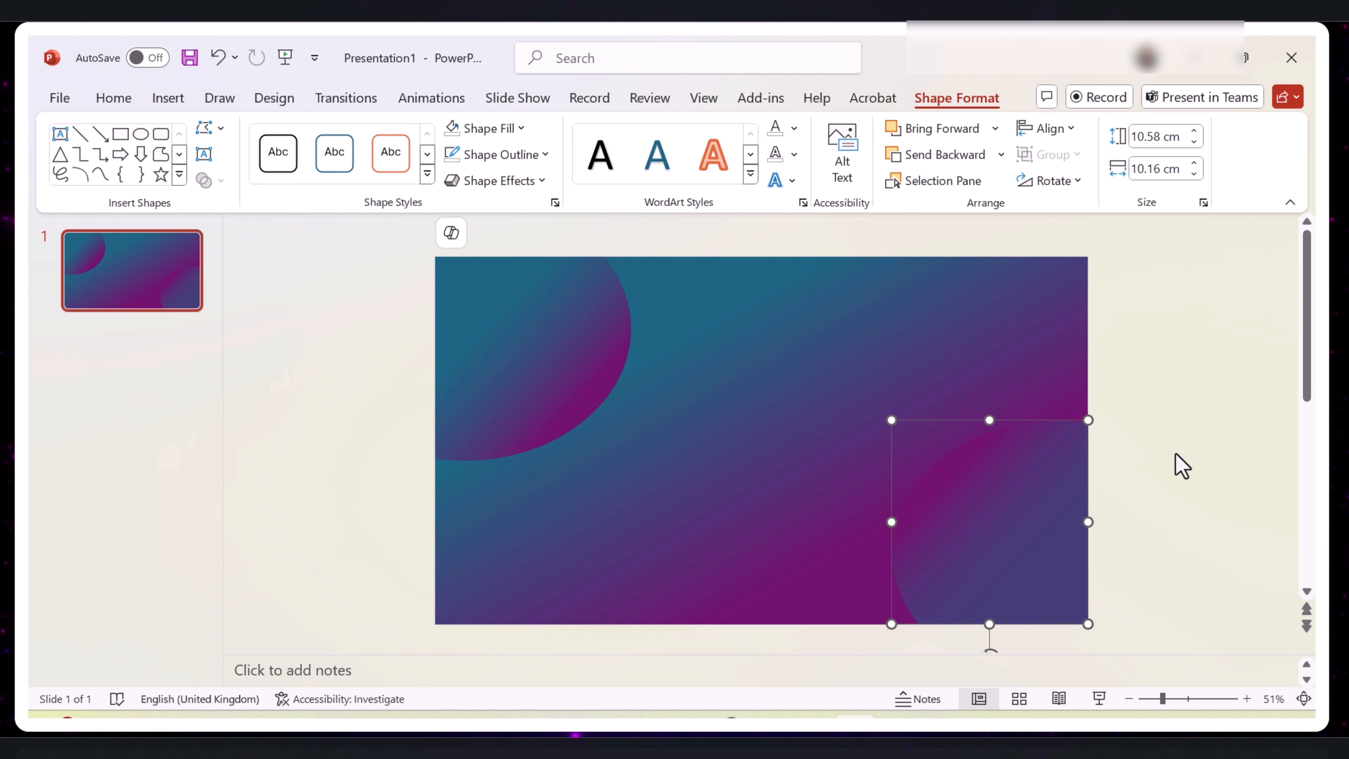
{"action": "left_click", "coordinate": [780, 436]}
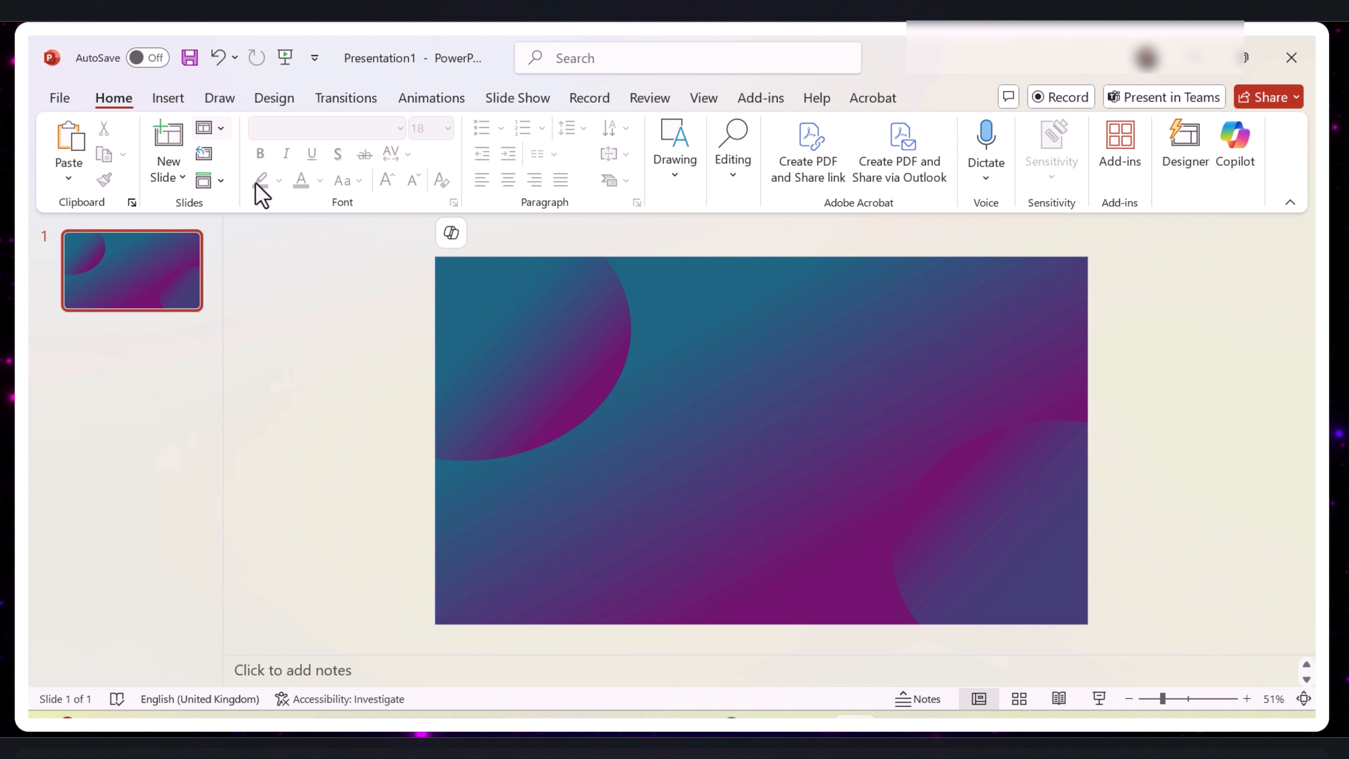
- Draw a tall rounded rectangle about 7.13 cm wide and 16.74 cm high along the slide's left side
{"action": "left_click", "coordinate": [162, 100]}
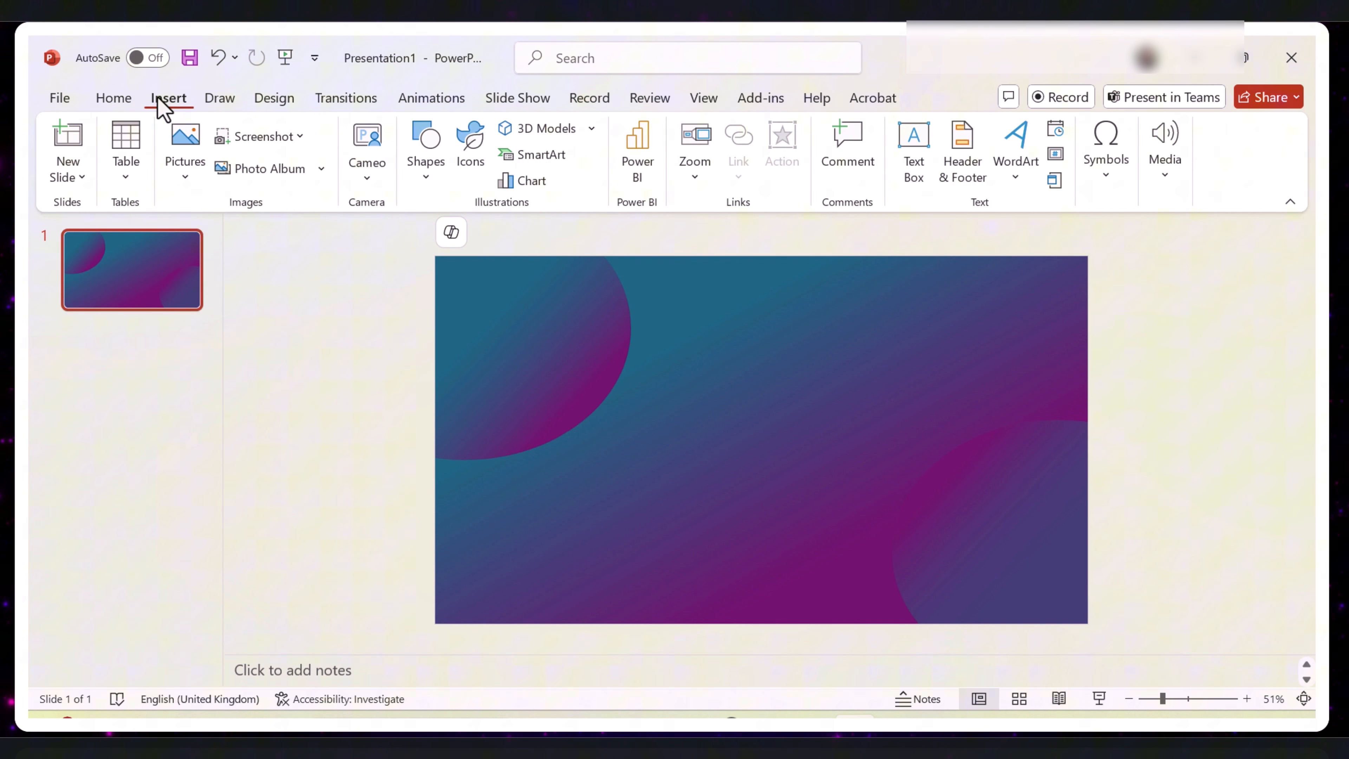
{"action": "left_click", "coordinate": [428, 177]}
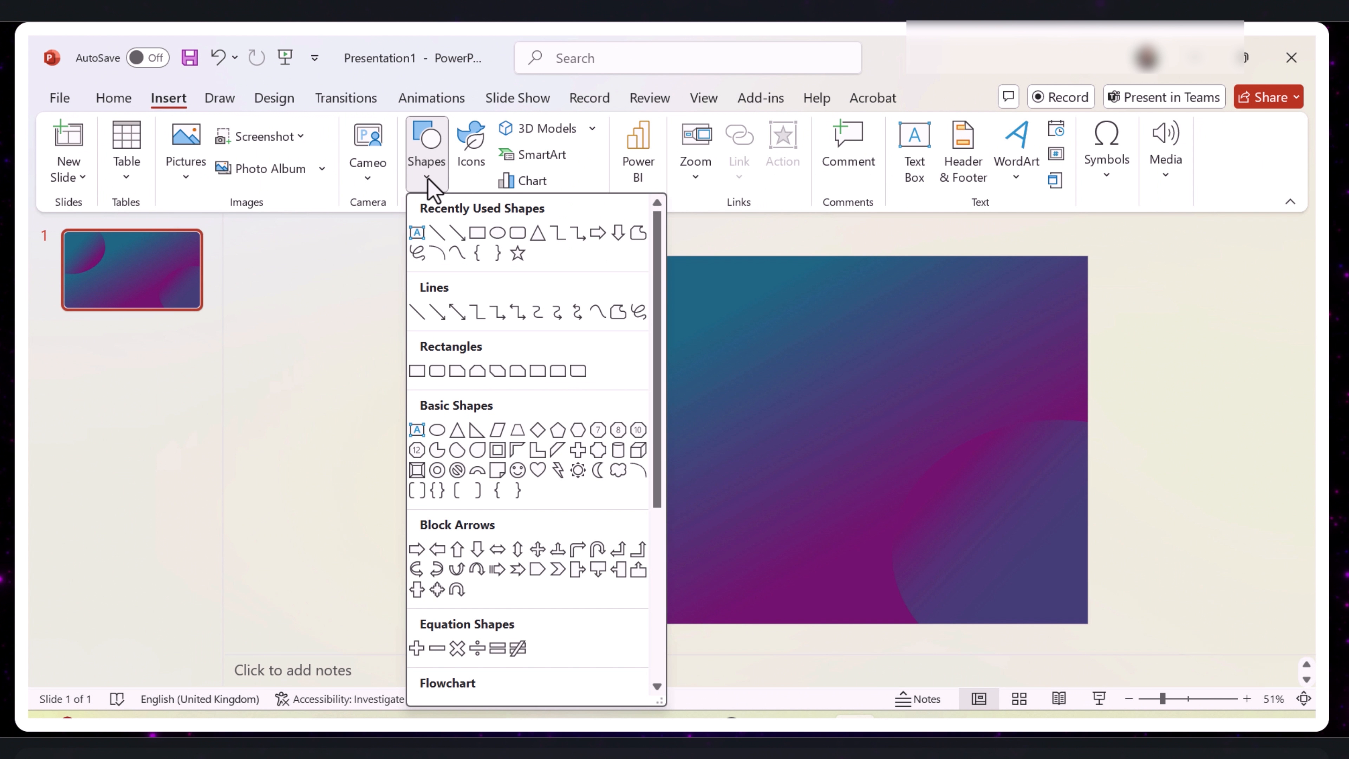
{"action": "left_click", "coordinate": [519, 234]}
{"action": "left_click_drag", "start_coordinate": [449, 288], "coordinate": [586, 611]}
- Set the rounded rectangle to no fill and give it a purple outline
{"action": "left_click", "coordinate": [522, 128]}
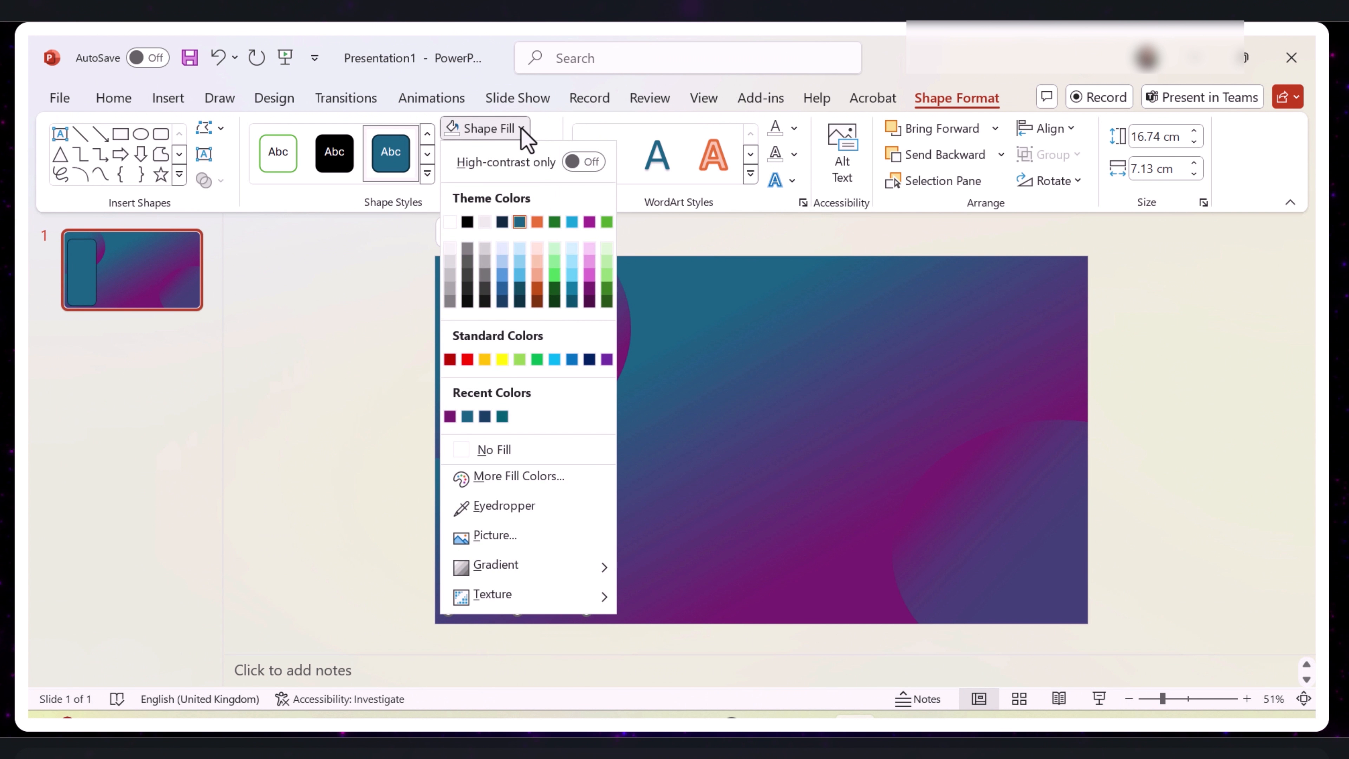
{"action": "left_click", "coordinate": [478, 452]}
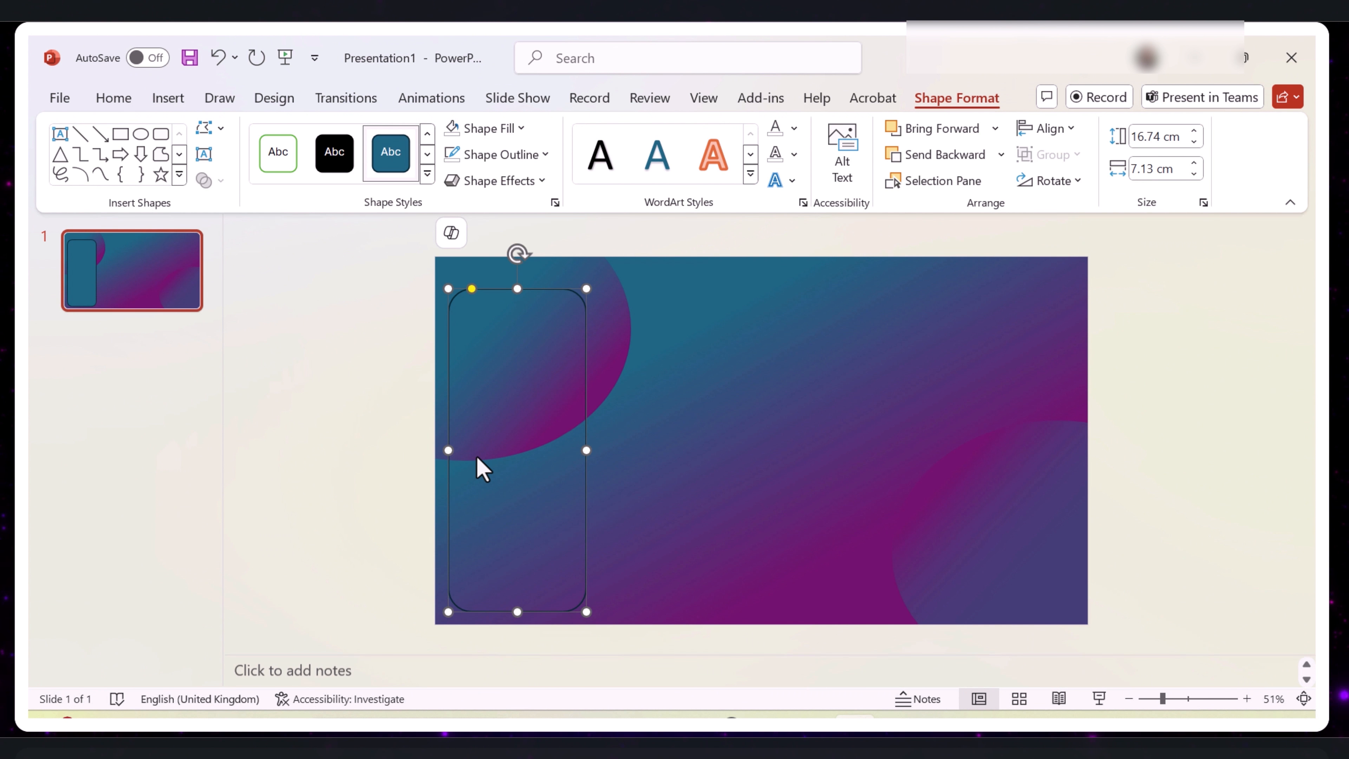
{"action": "left_click", "coordinate": [543, 155]}
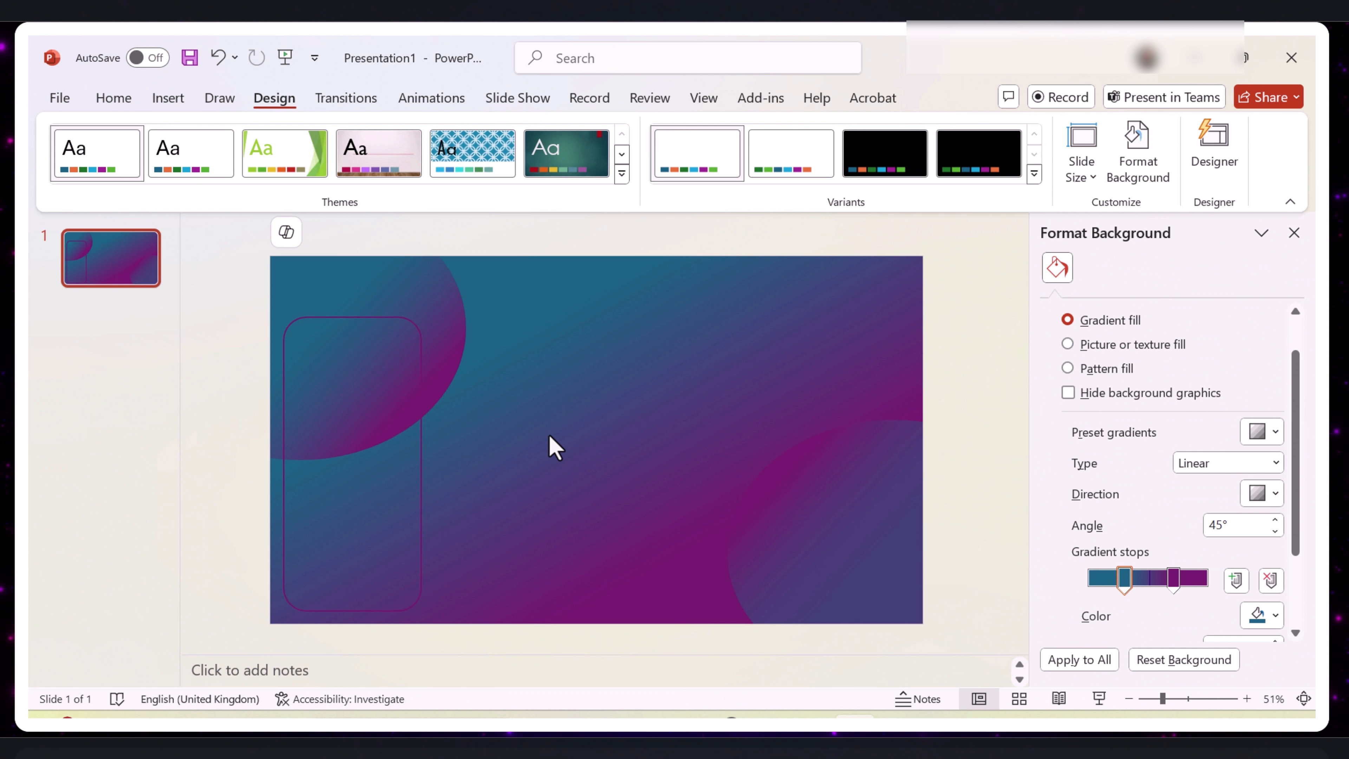
- Search the stock icons for "trucks" and insert the outlined box truck icon on the slide
{"action": "left_click", "coordinate": [168, 99]}
{"action": "left_click", "coordinate": [473, 175]}
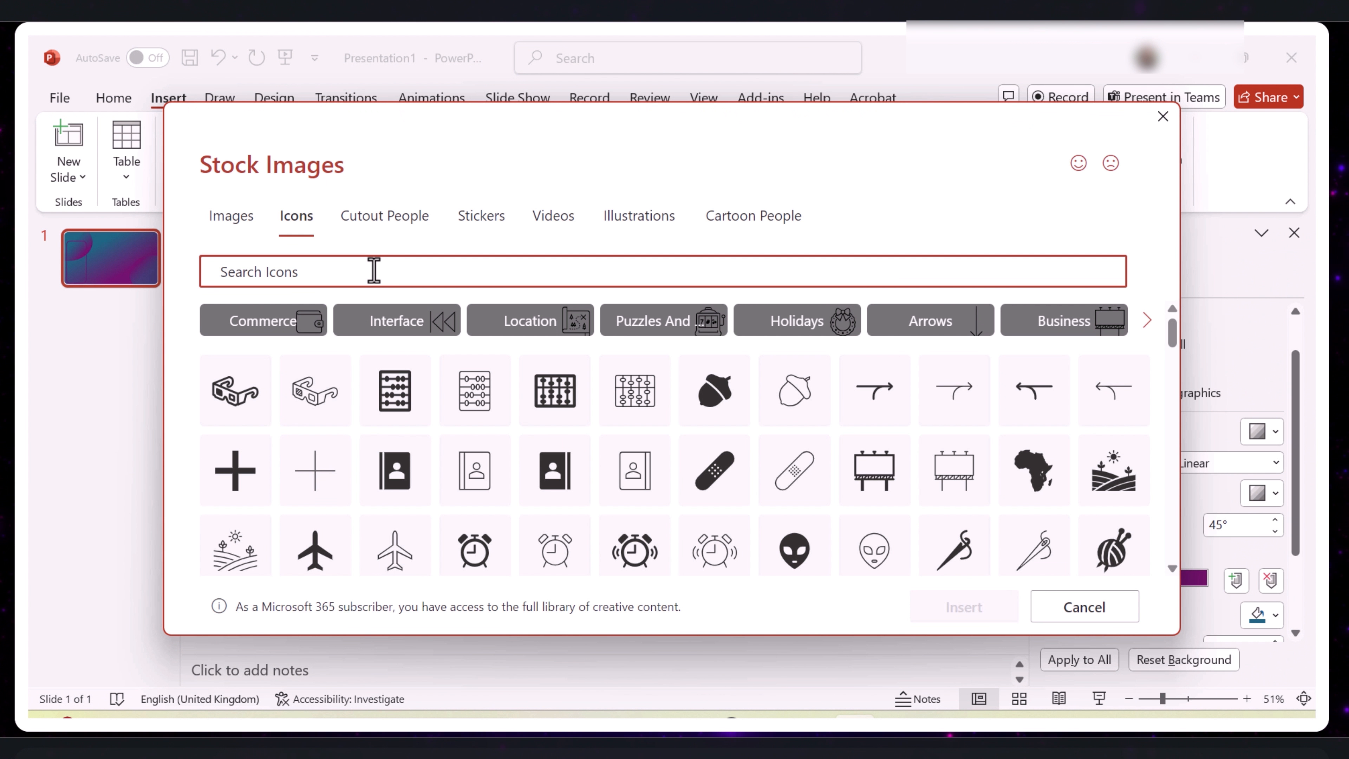
{"action": "type", "text": "trucks"}
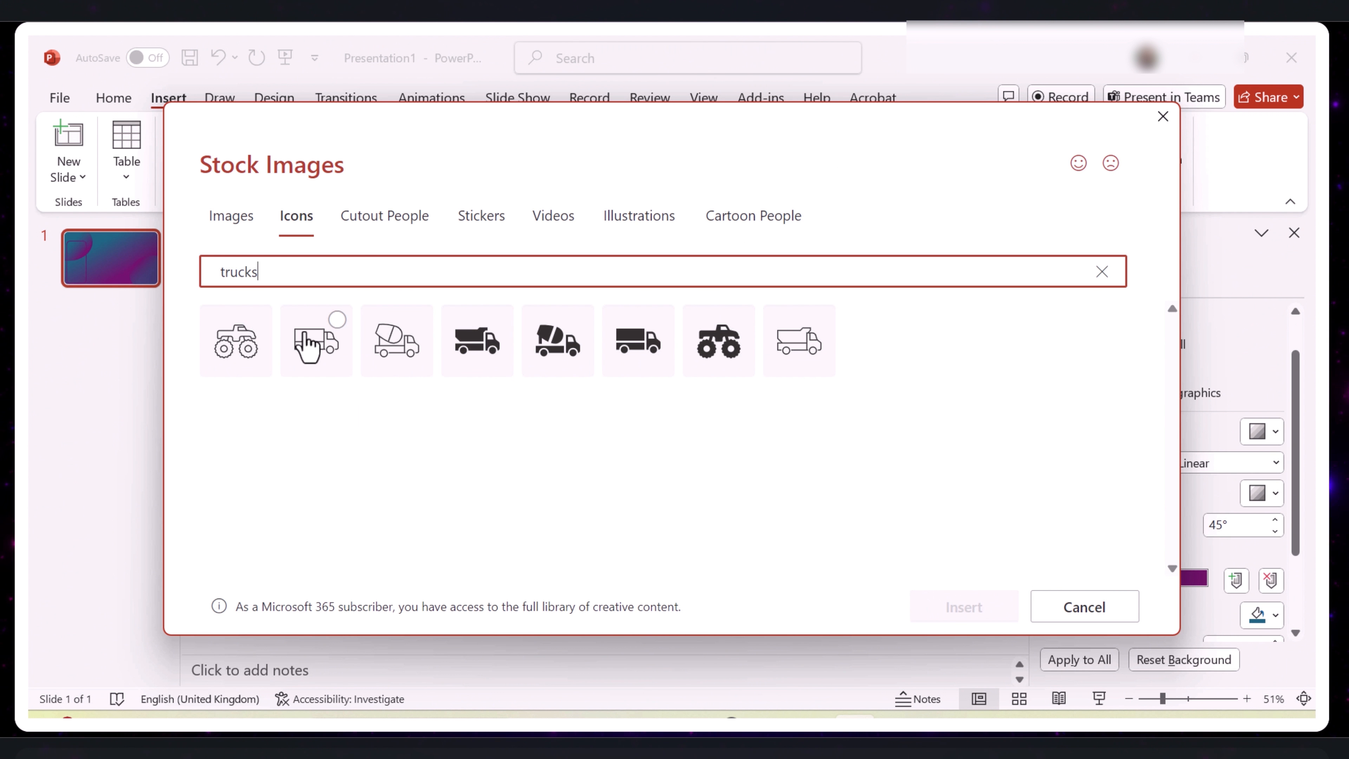
{"action": "left_click", "coordinate": [305, 335]}
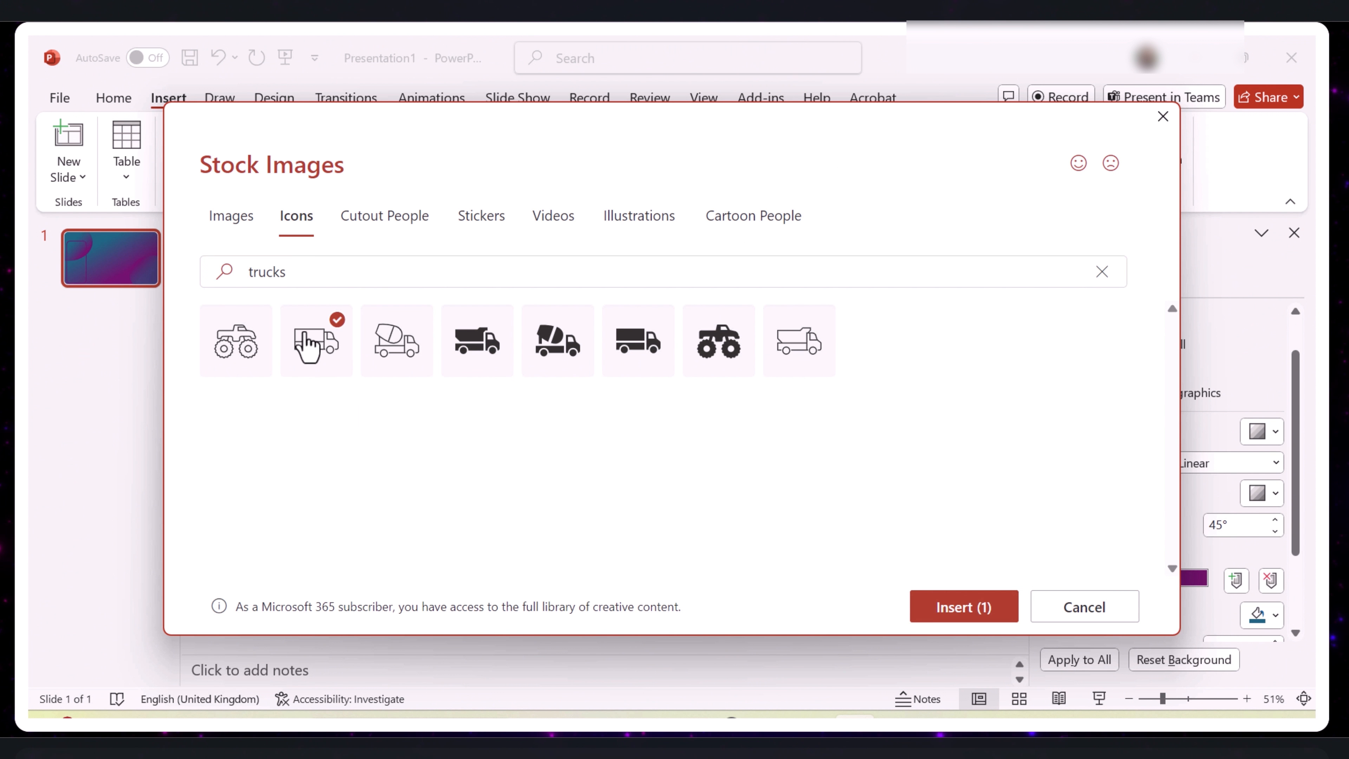
{"action": "left_click", "coordinate": [968, 610]}
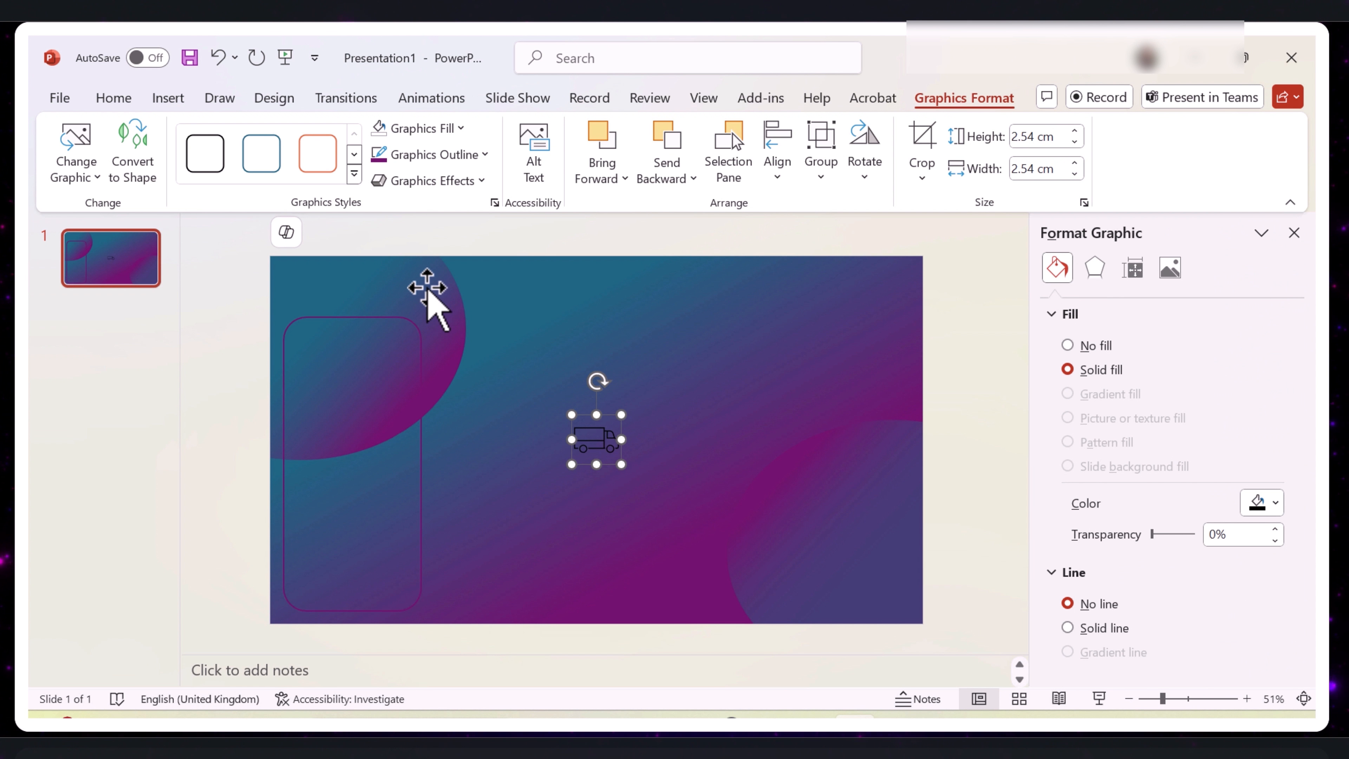
- Open the stock icon library for another icon
{"action": "left_click", "coordinate": [175, 101]}
{"action": "left_click", "coordinate": [467, 175]}
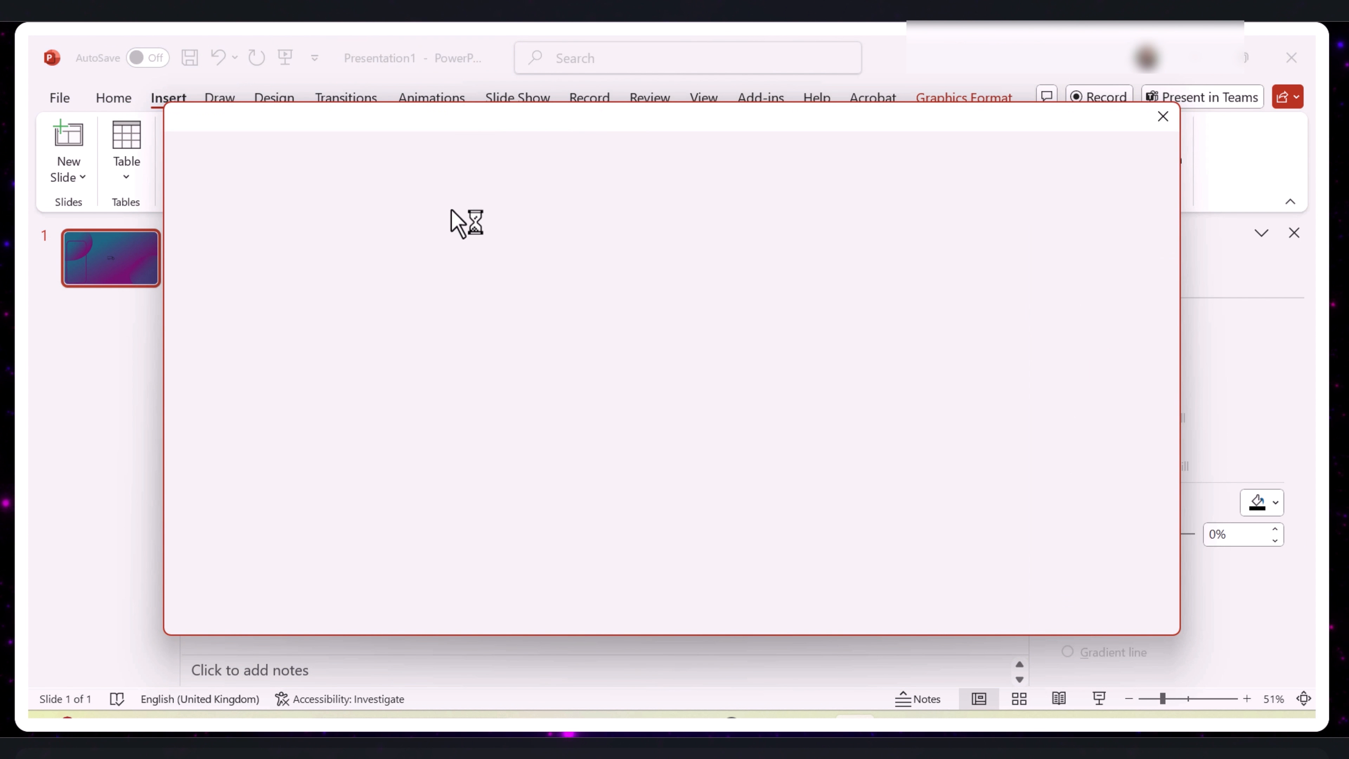
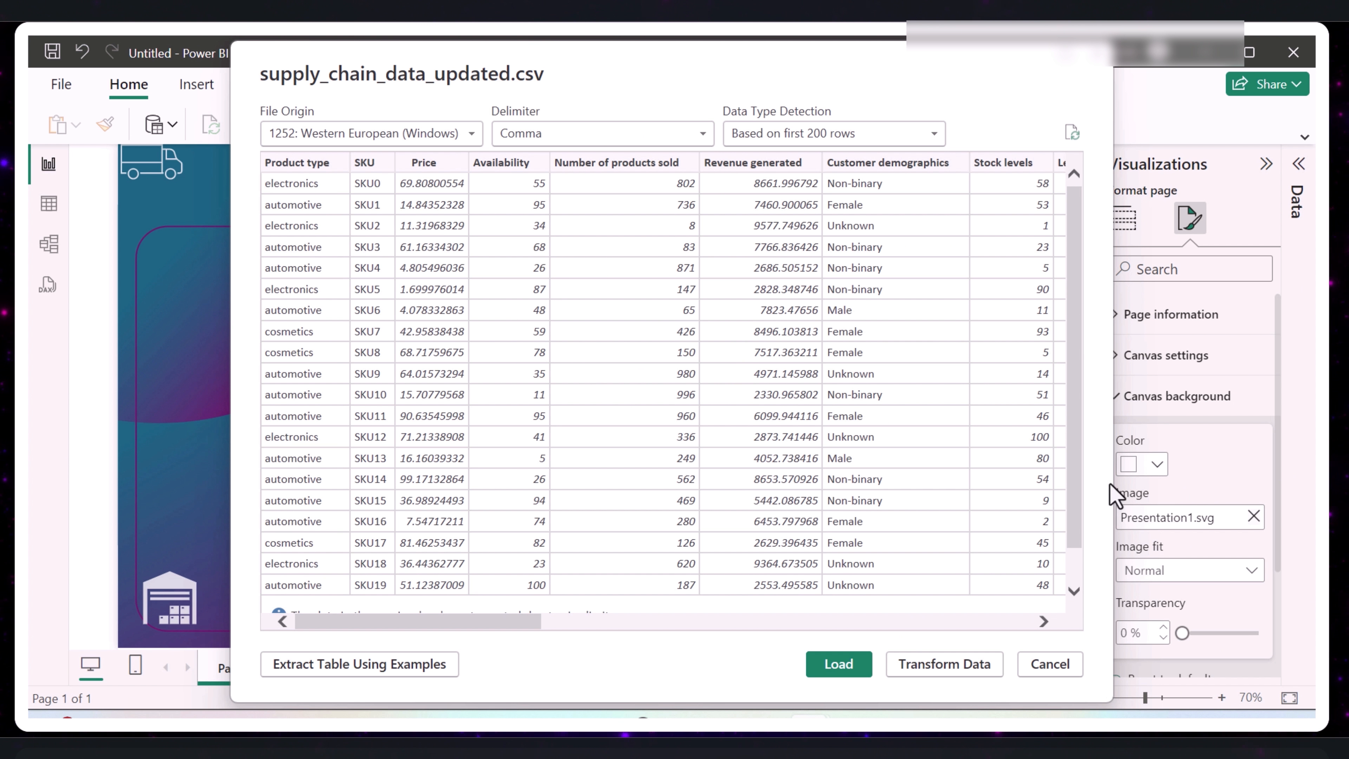
- Load supply_chain_data_updated.csv for transformation in Power Query and rename the "Revenue generated" column as Revenue
{"action": "left_click", "coordinate": [929, 668]}
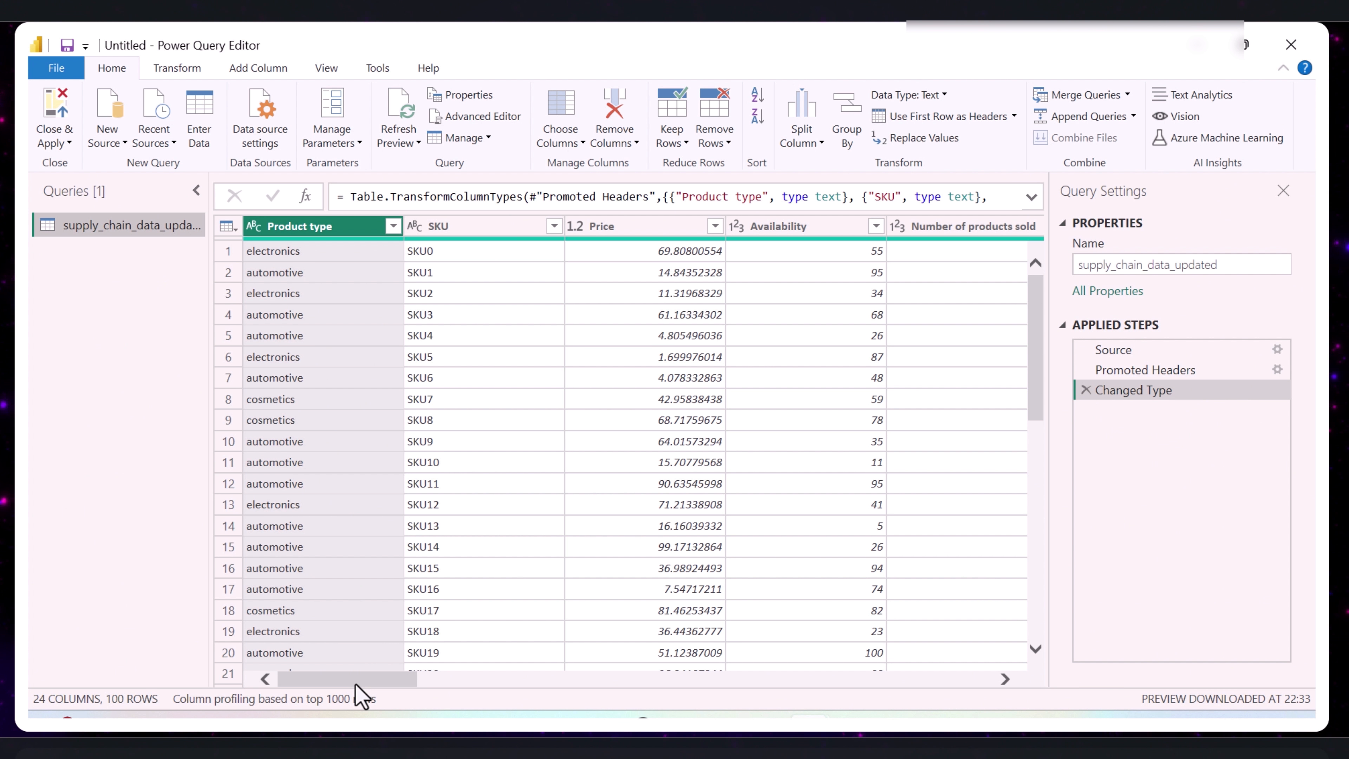
{"action": "left_click_drag", "start_coordinate": [355, 685], "coordinate": [364, 686]}
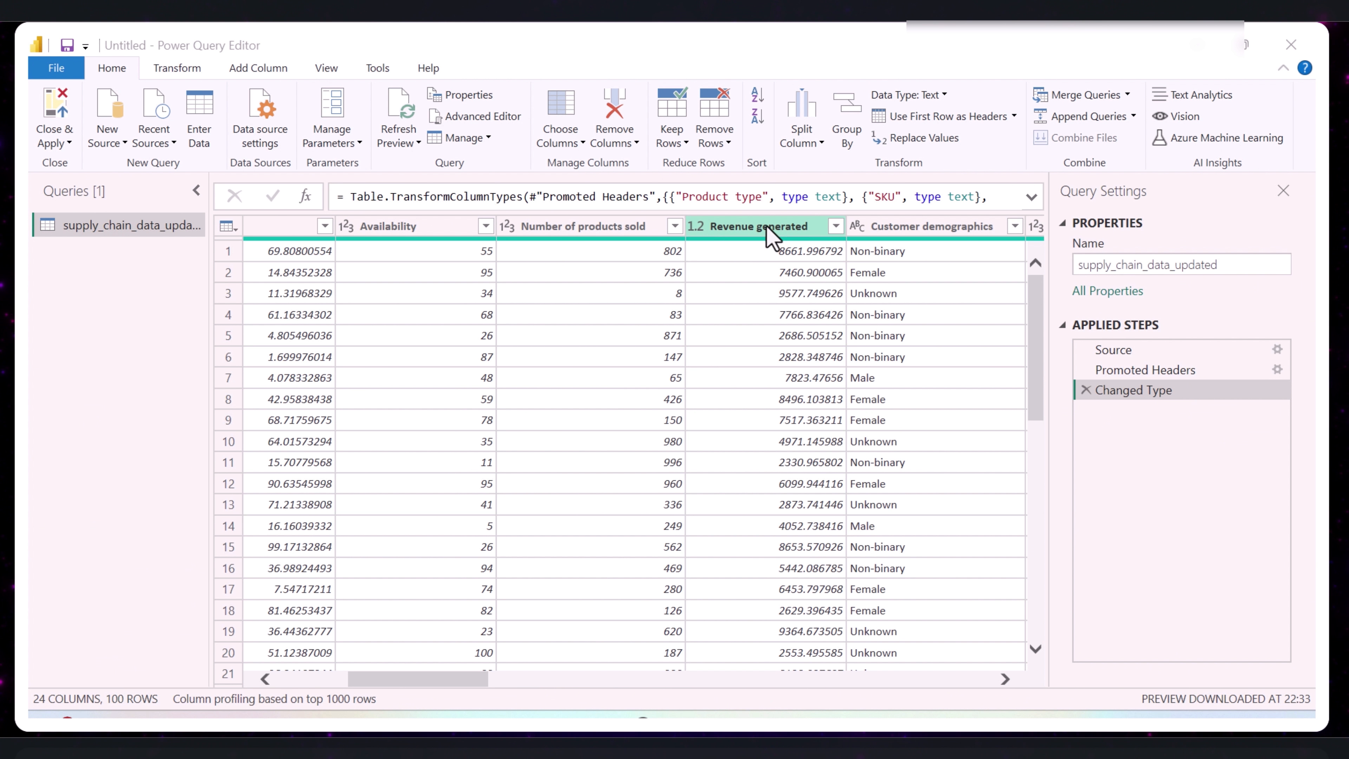
{"action": "double_click", "coordinate": [767, 229]}
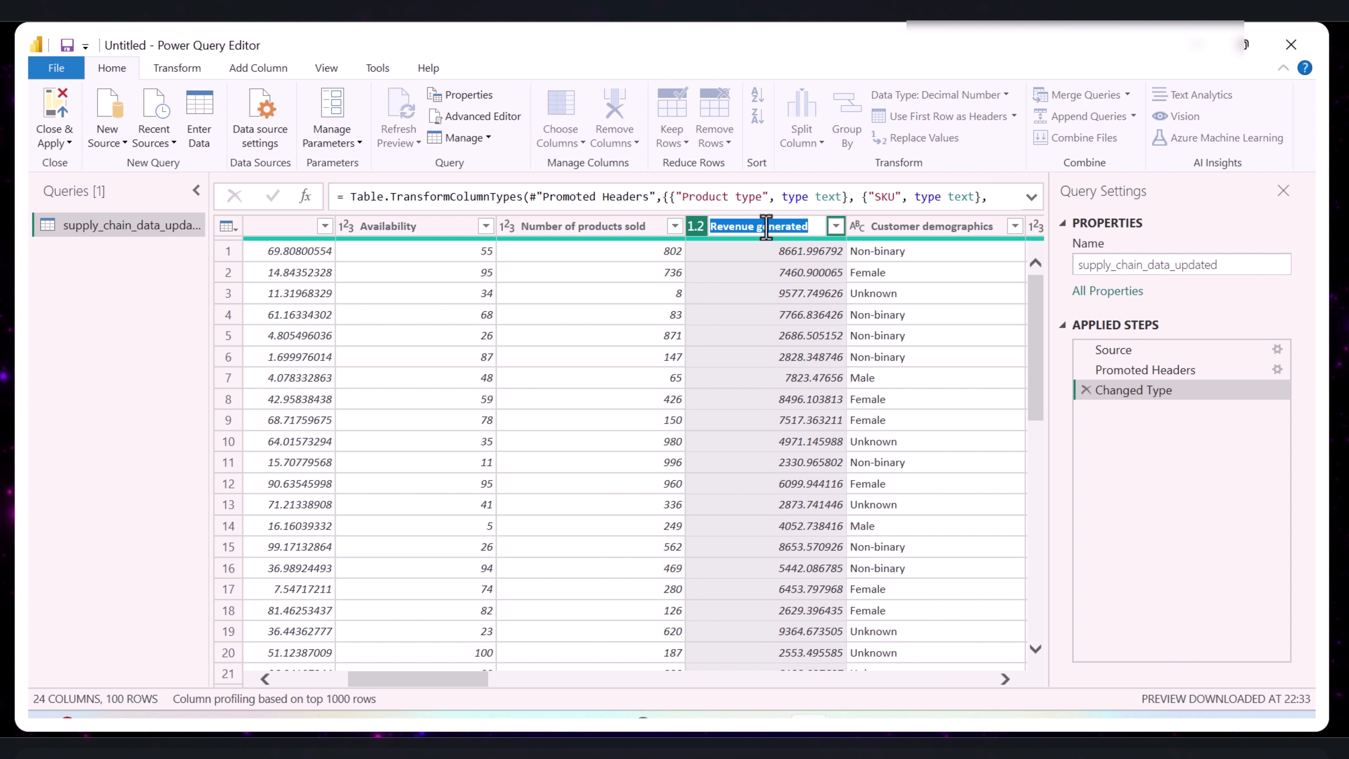
{"action": "type", "text": "Revenue"}
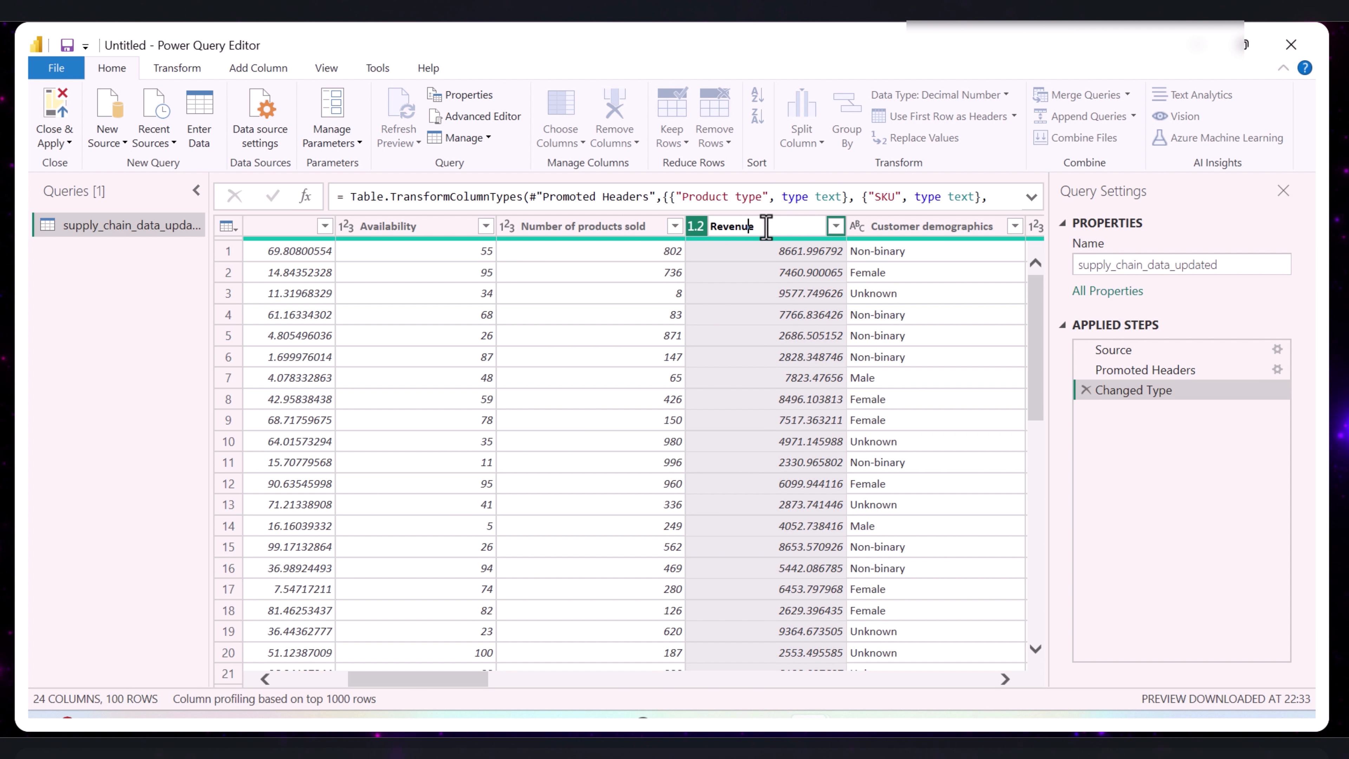
{"action": "key", "text": "Return"}
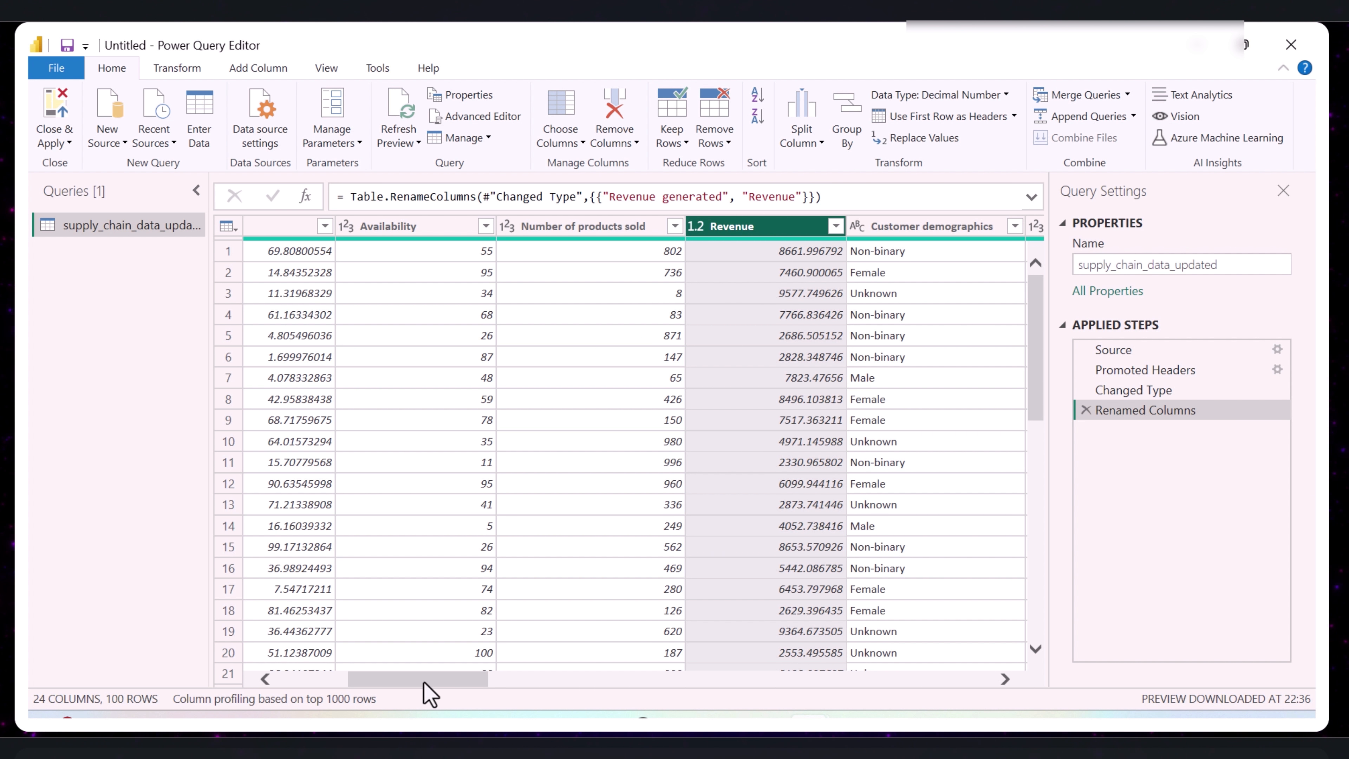
- Rename the "Manufacturing lead time" column as MFG Lead Time
{"action": "left_click_drag", "start_coordinate": [424, 683], "coordinate": [805, 684]}
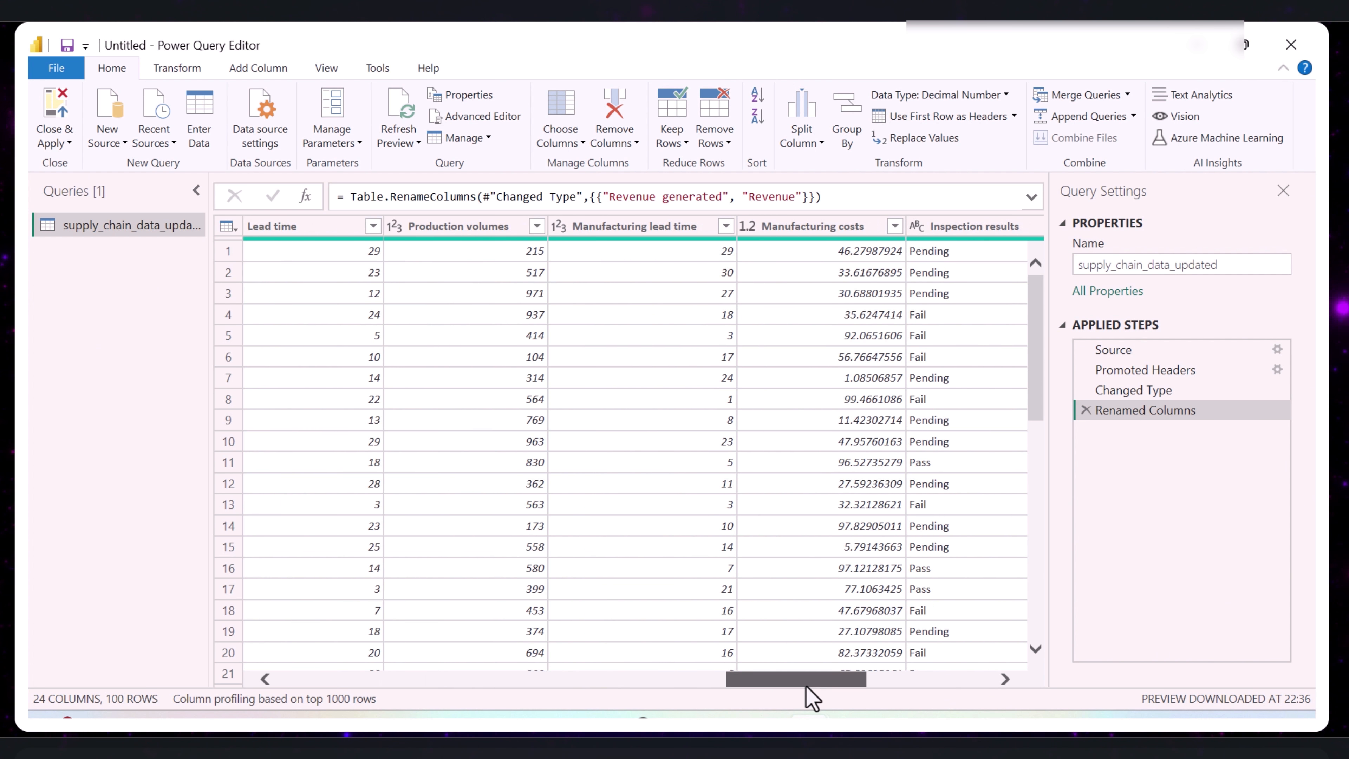
{"action": "double_click", "coordinate": [657, 232]}
{"action": "type", "text": "MFG"}
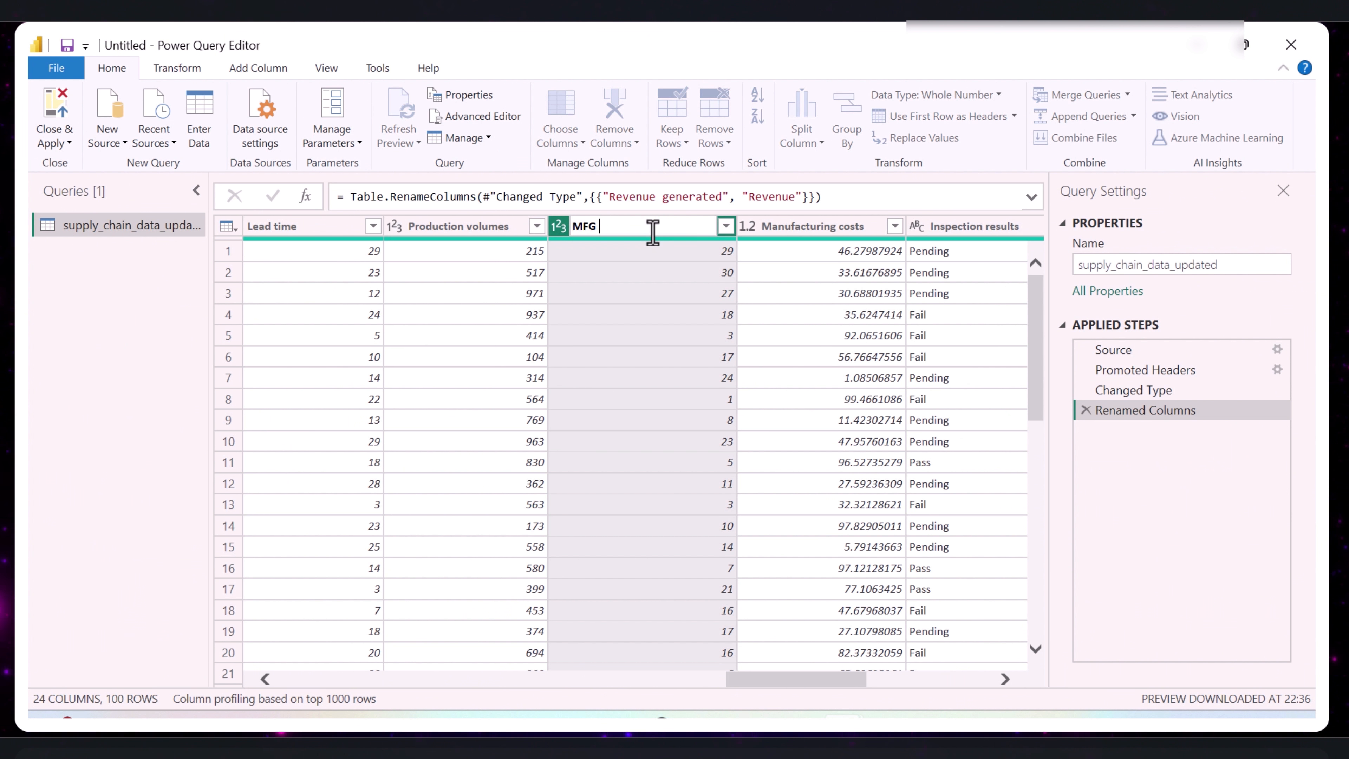
{"action": "type", "text": " Lead Time"}
{"action": "key", "text": "Return"}
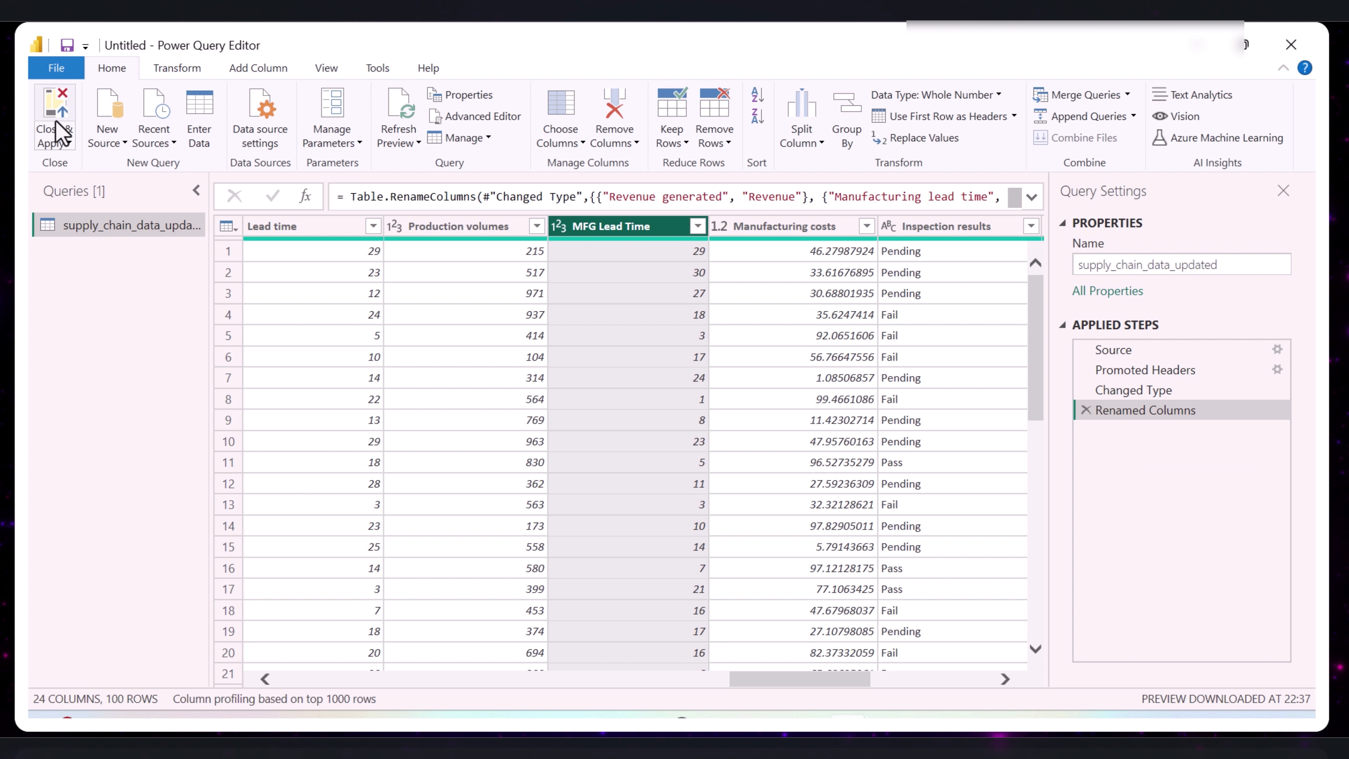
- Close and apply the query changes, and expand the supply_chain_data_updated table to review its fields
{"action": "left_click", "coordinate": [64, 142]}
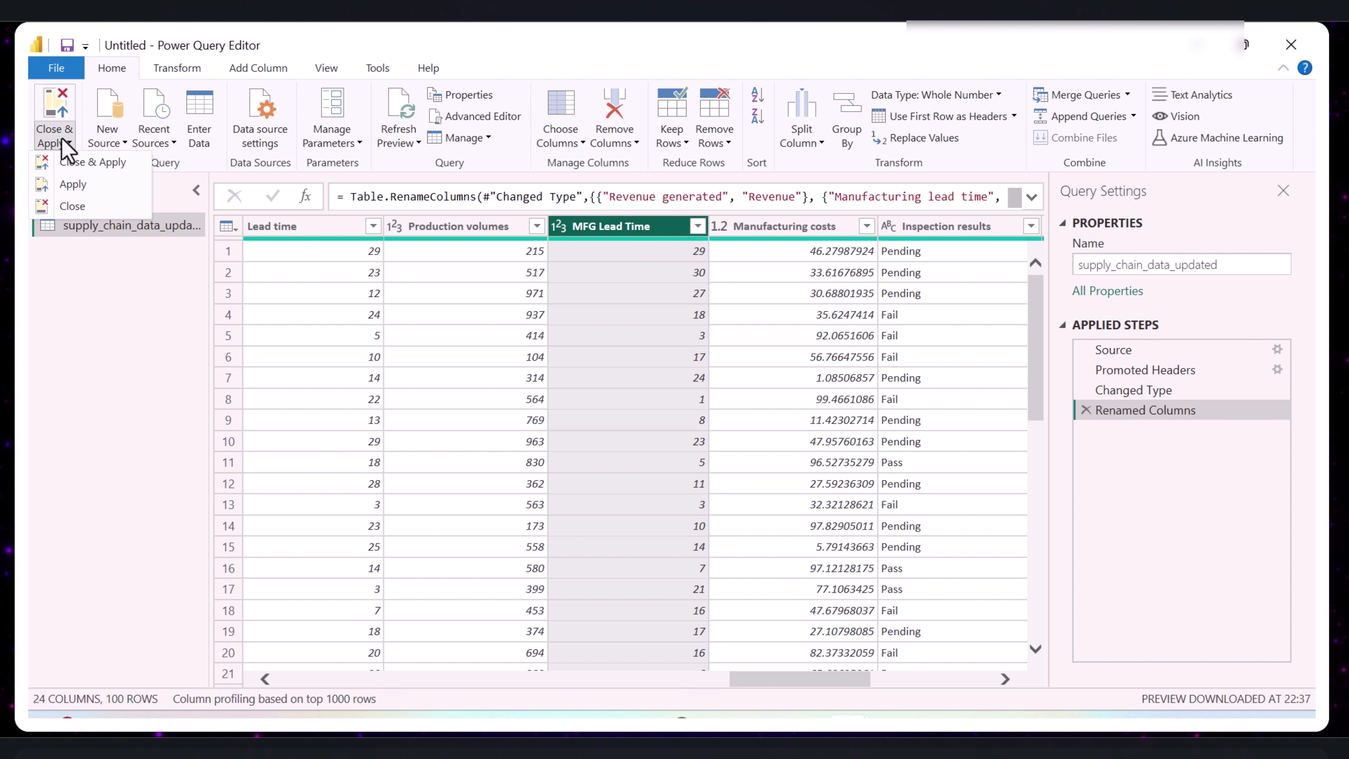
{"action": "left_click", "coordinate": [77, 162]}
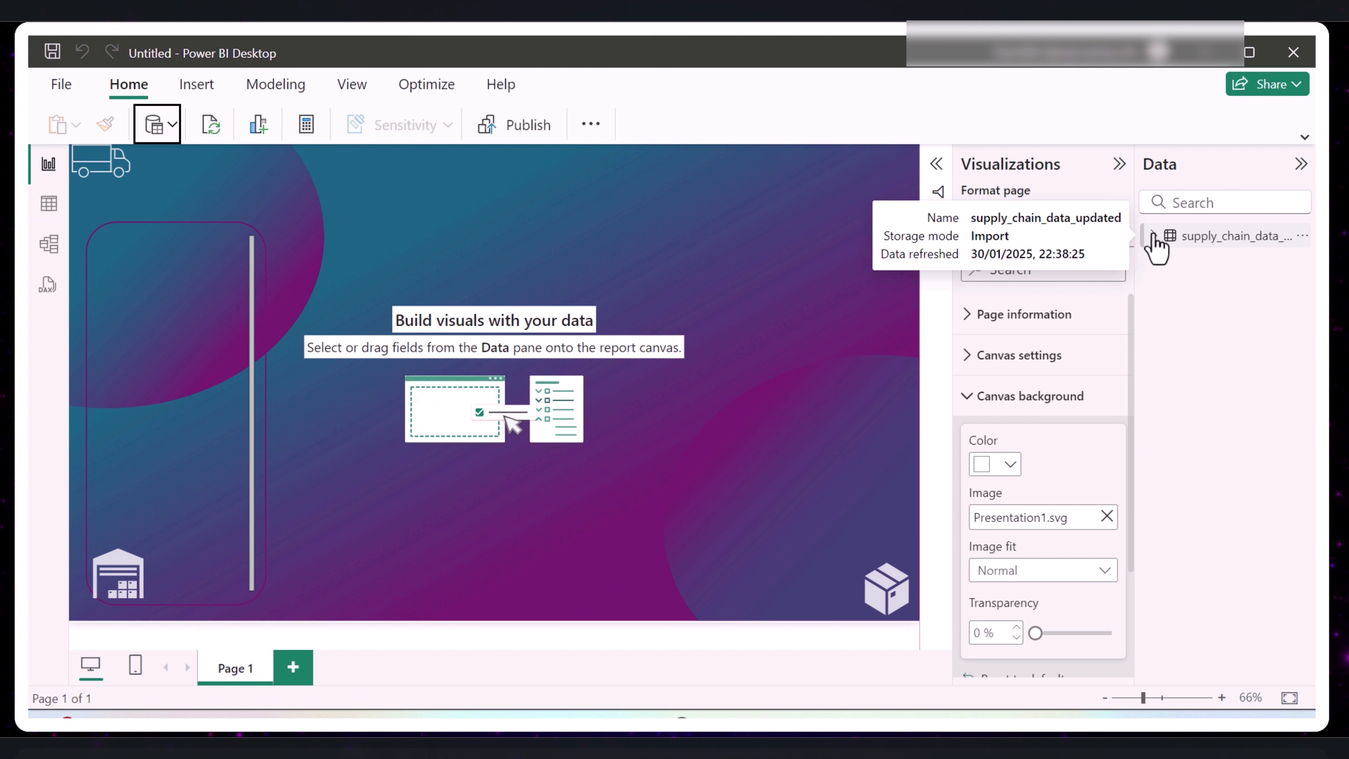
{"action": "left_click", "coordinate": [1154, 237]}
{"action": "scroll", "coordinate": [1280, 383], "scroll_direction": "down", "scroll_amount": 3}
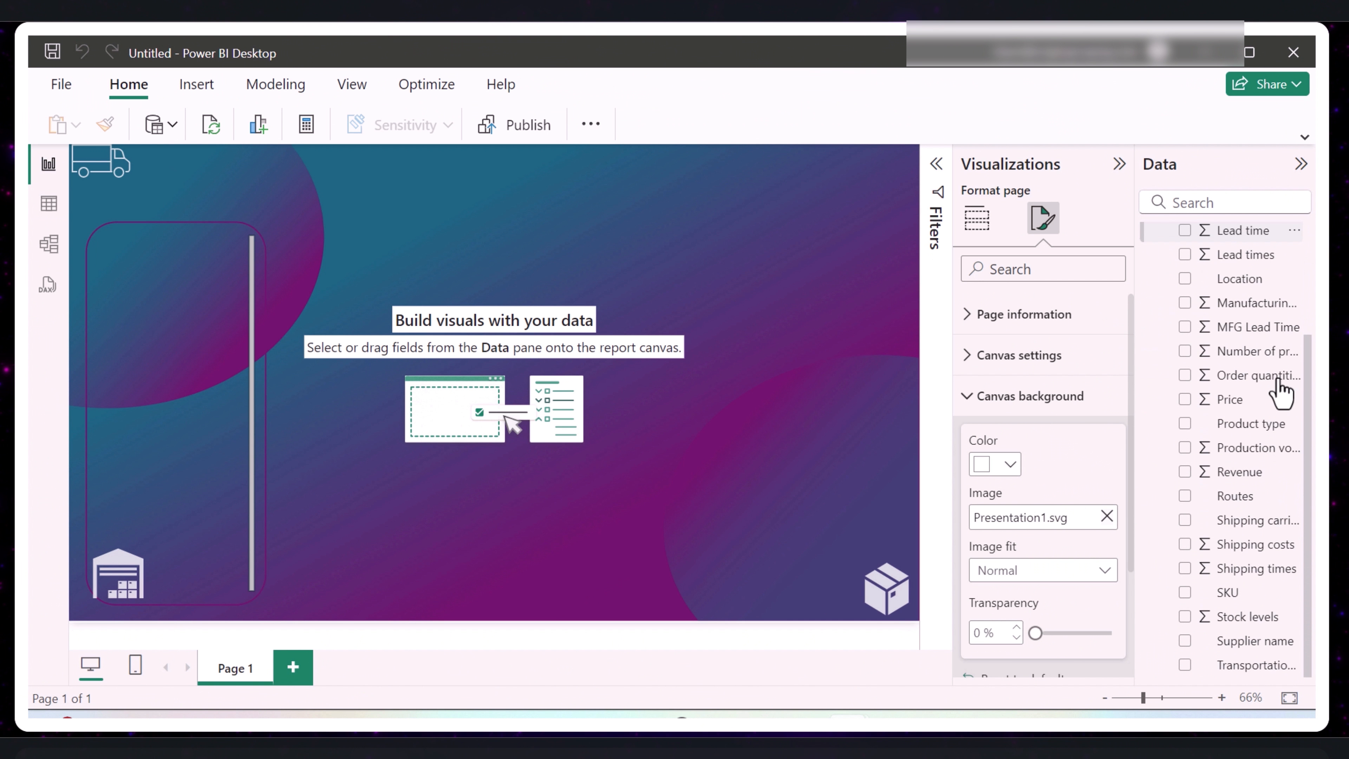
{"action": "scroll", "coordinate": [1279, 393], "scroll_direction": "up", "scroll_amount": 3}
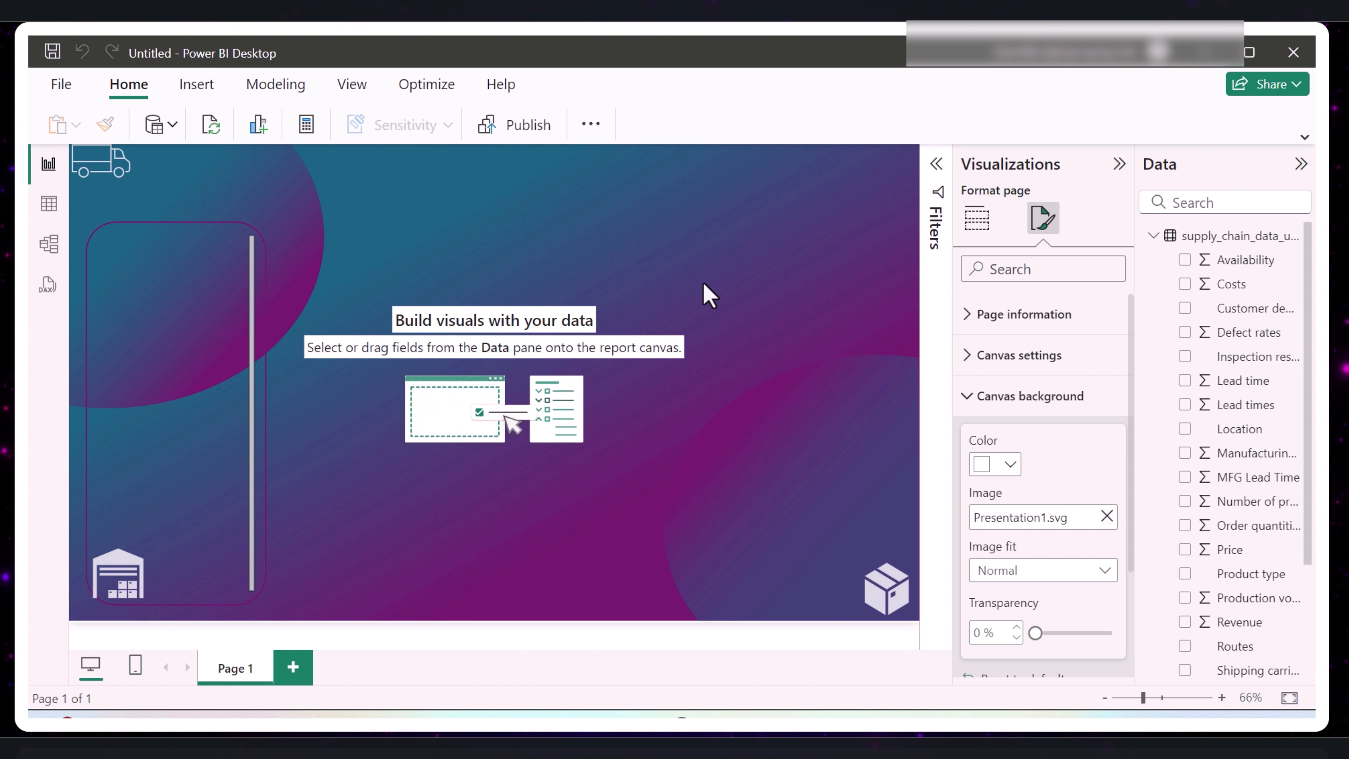
- Create a calculated column named Profit Margin, starting its formula with Revenue minus an opening parenthesis and Manufacturing costs
{"action": "left_click", "coordinate": [289, 88]}
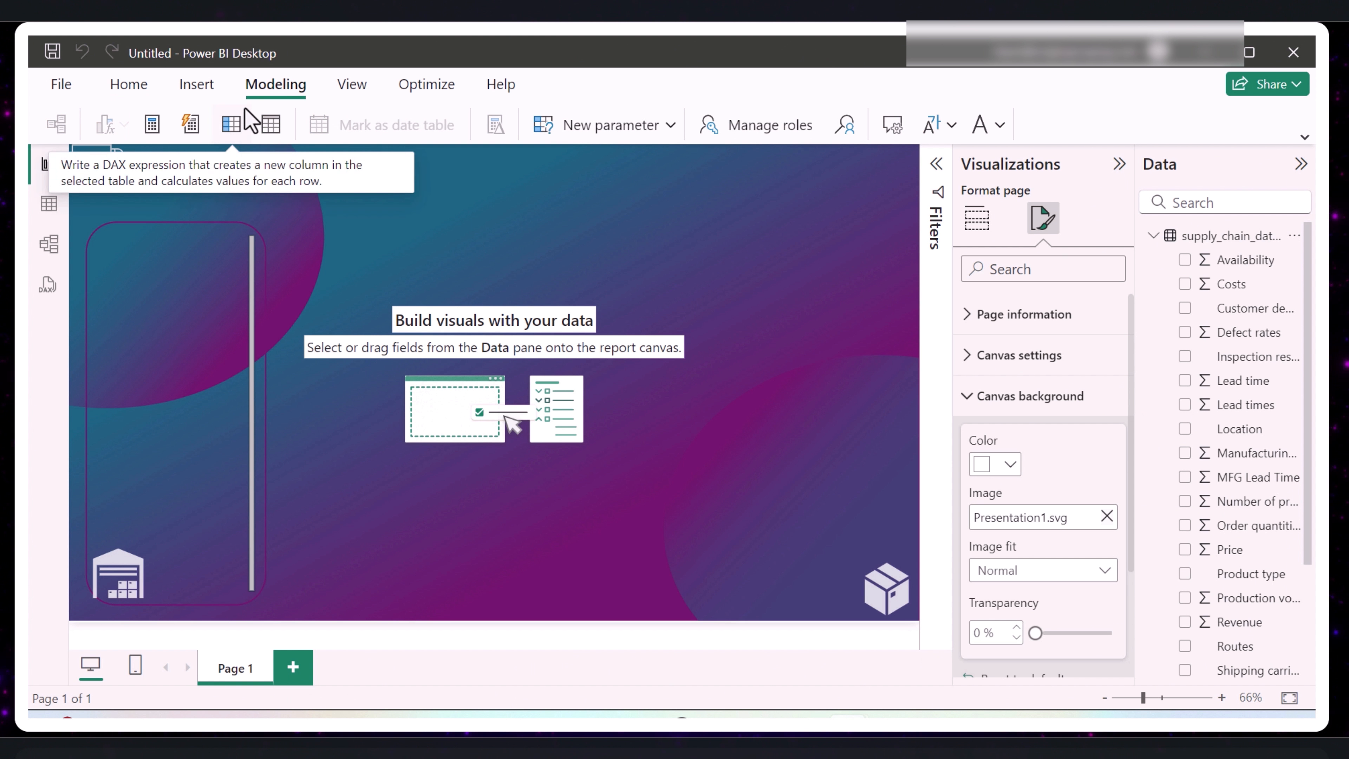
{"action": "left_click", "coordinate": [231, 126]}
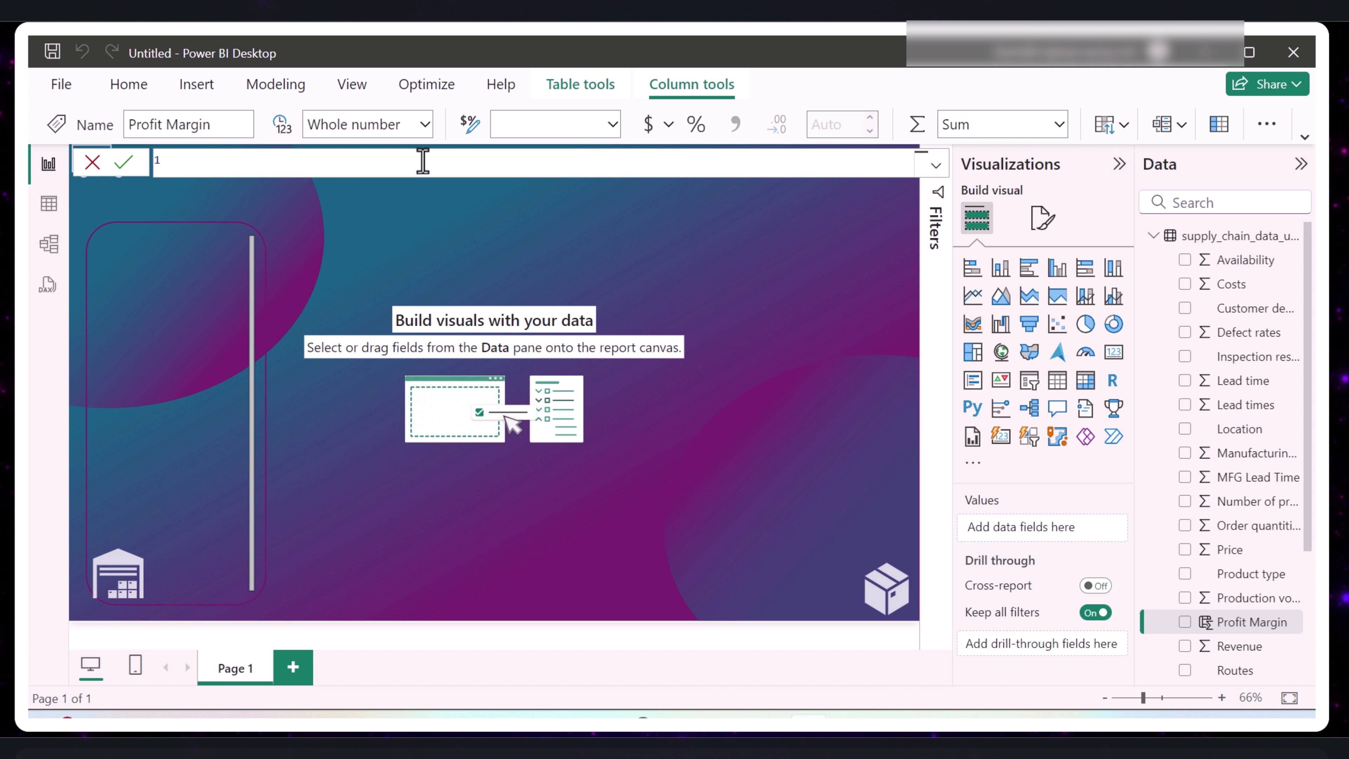
{"action": "type", "text": "rof"}
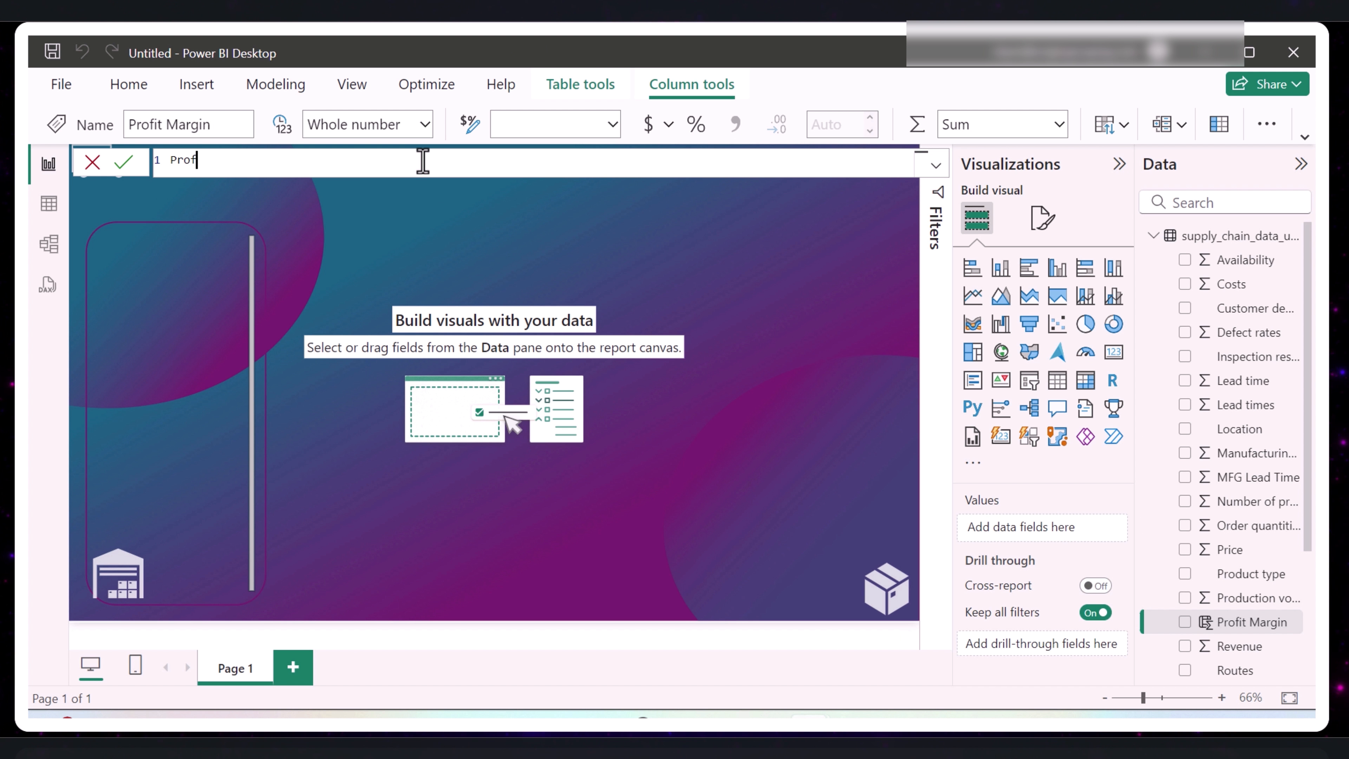
{"action": "type", "text": "iit Margin = Reve"}
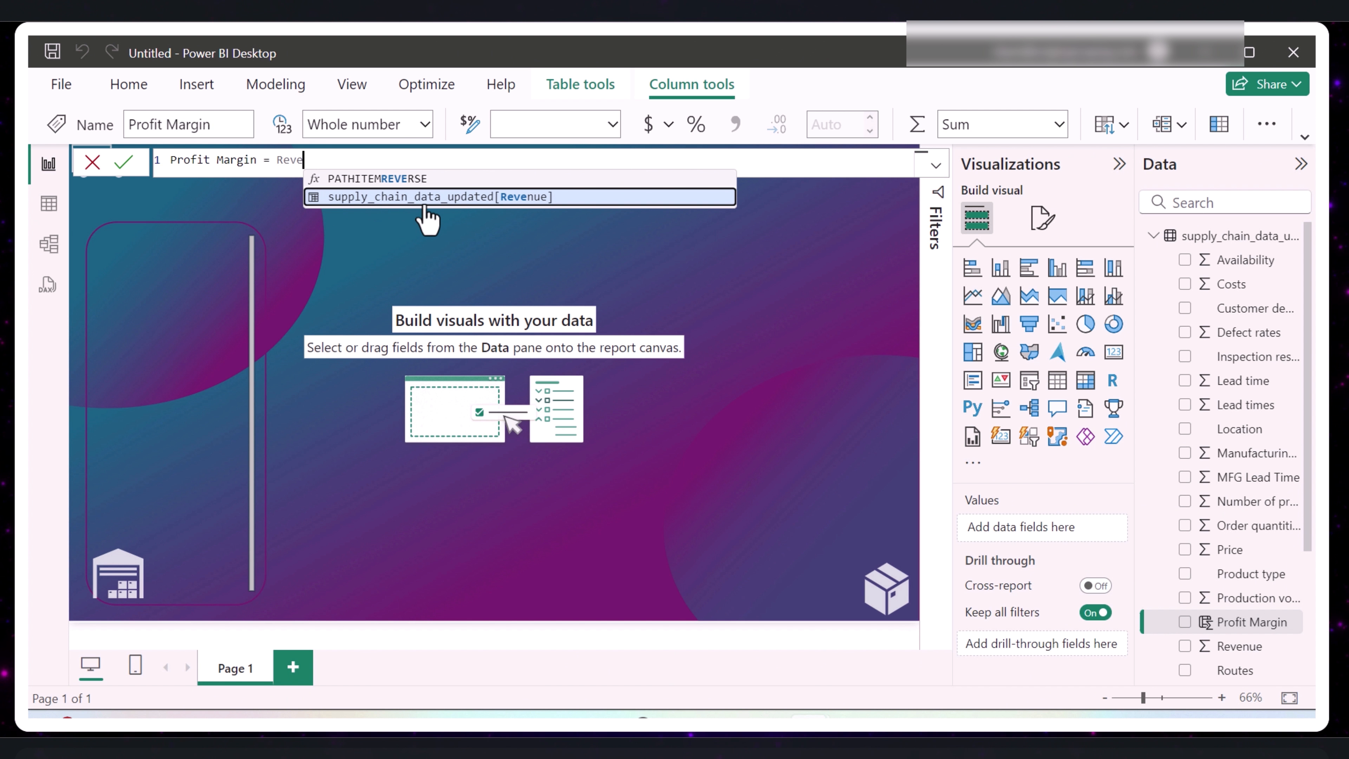
{"action": "left_click", "coordinate": [393, 198]}
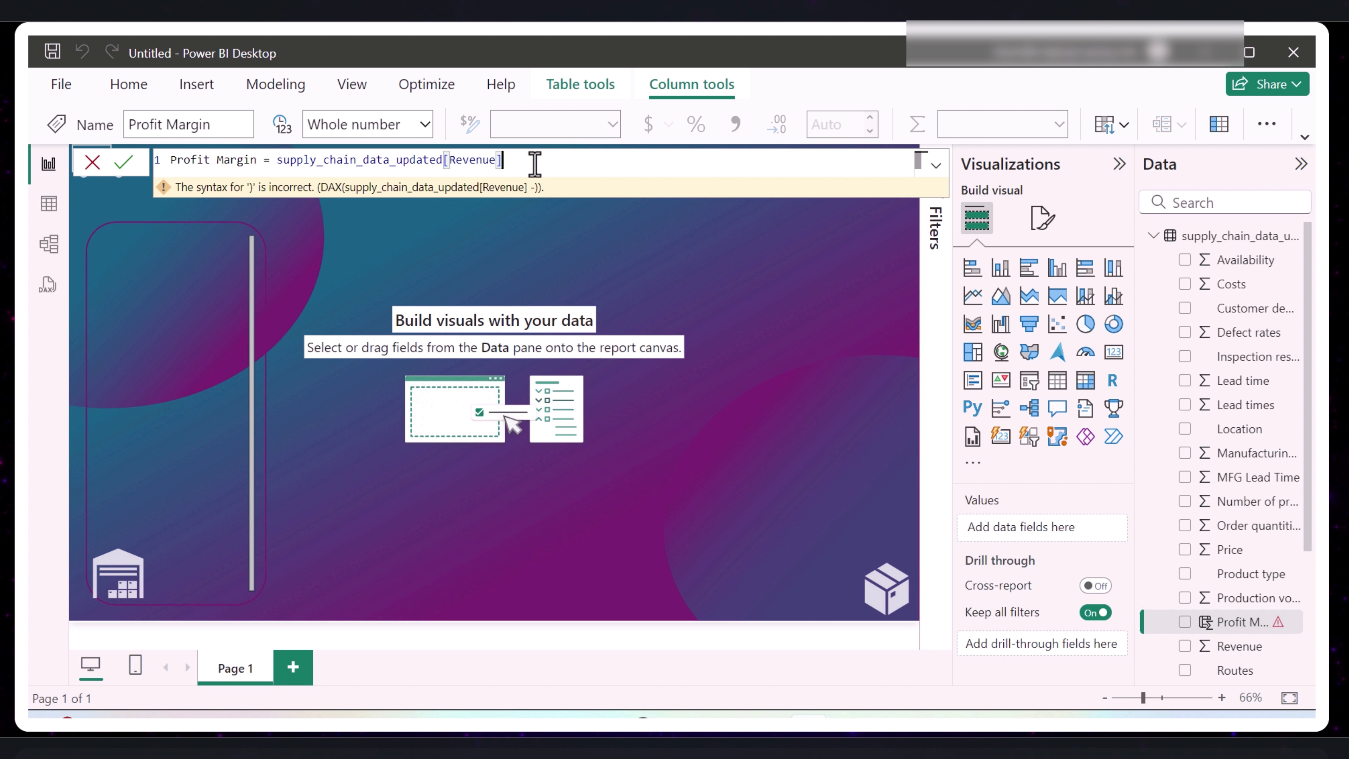
{"action": "type", "text": "-(man"}
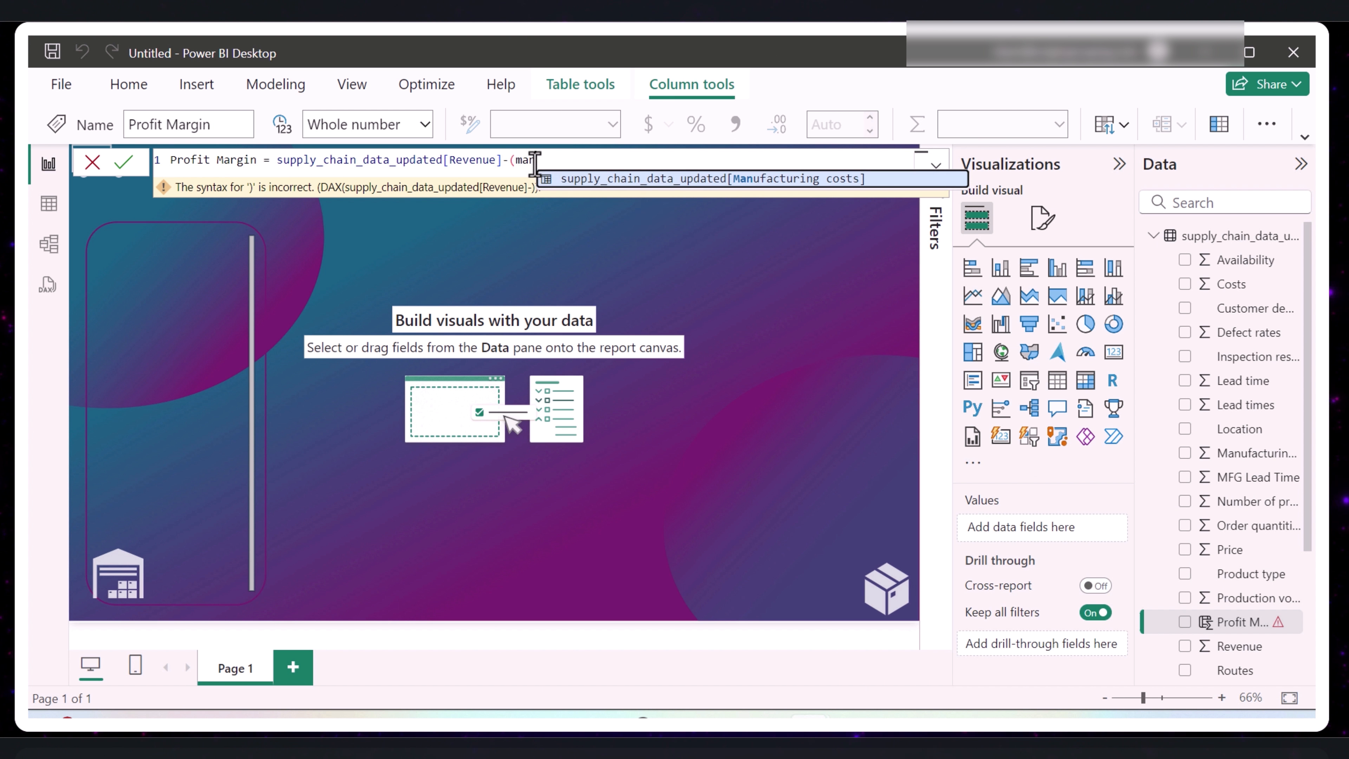
{"action": "left_click", "coordinate": [641, 183]}
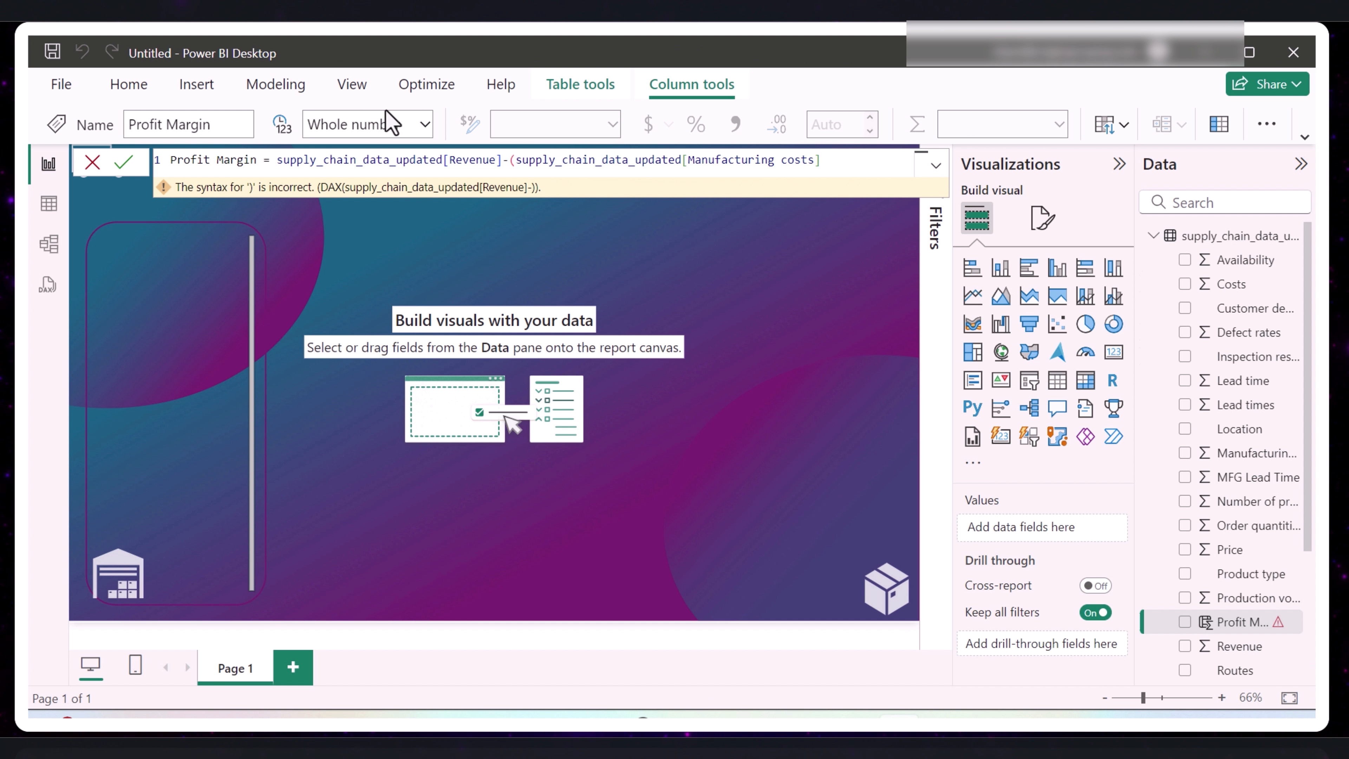
- Extend the Profit Margin formula by adding the Costs and Shipping costs columns to Manufacturing costs
{"action": "left_click", "coordinate": [855, 163]}
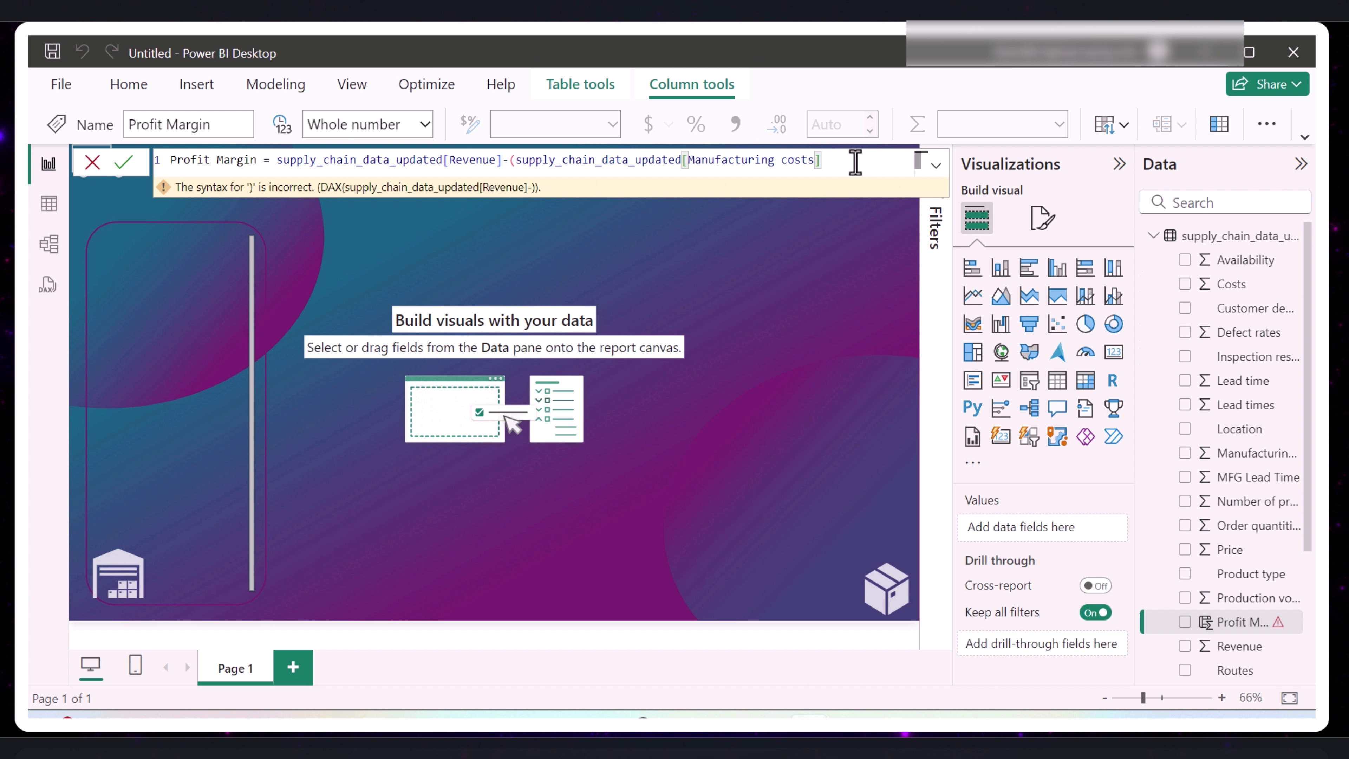
{"action": "type", "text": "+COS"}
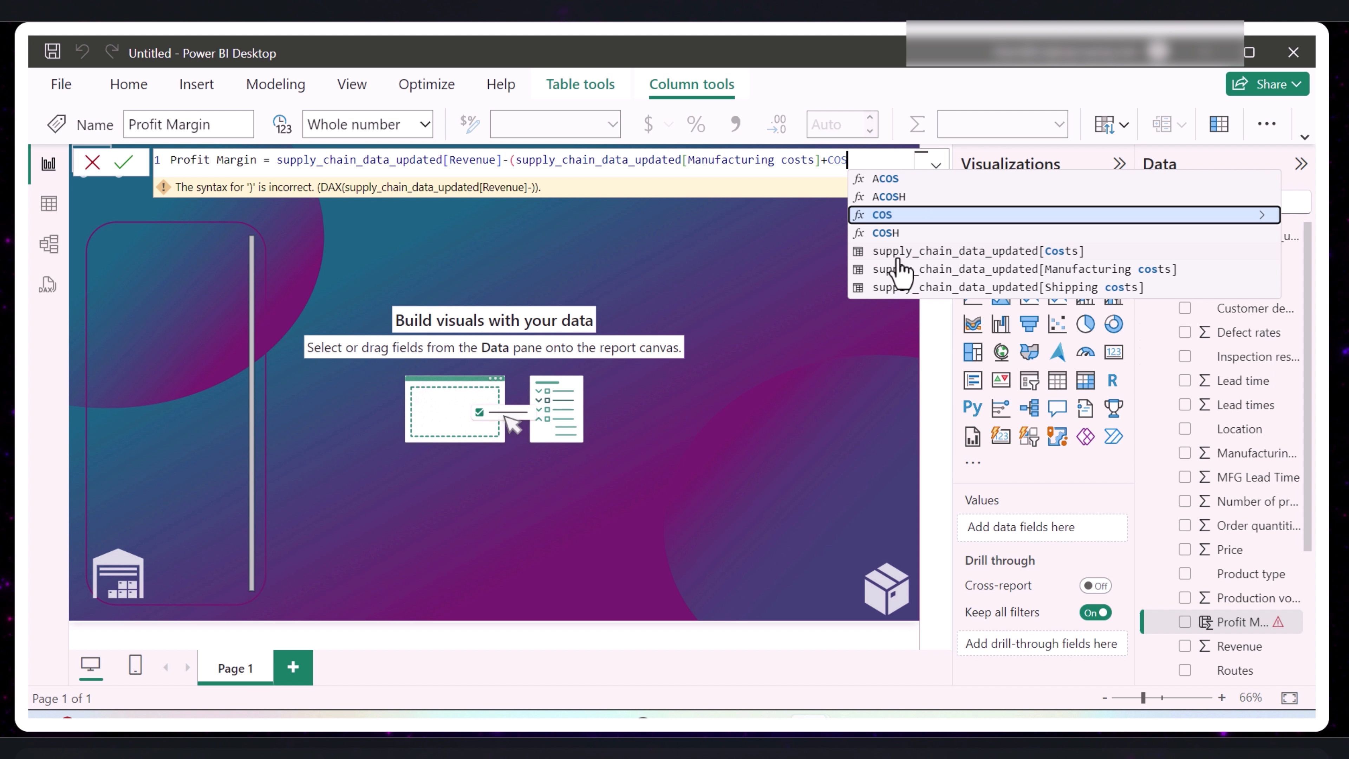
{"action": "left_click", "coordinate": [879, 251]}
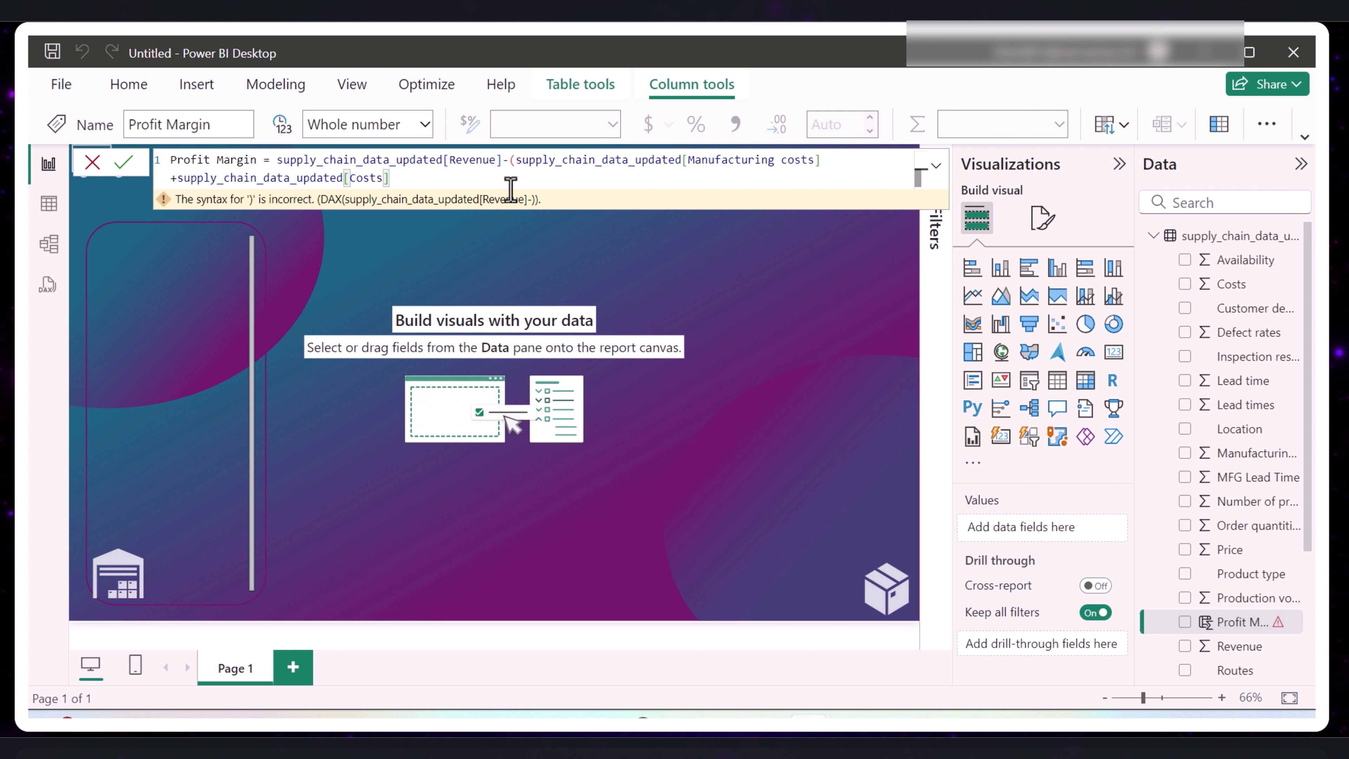
{"action": "type", "text": "+SH"}
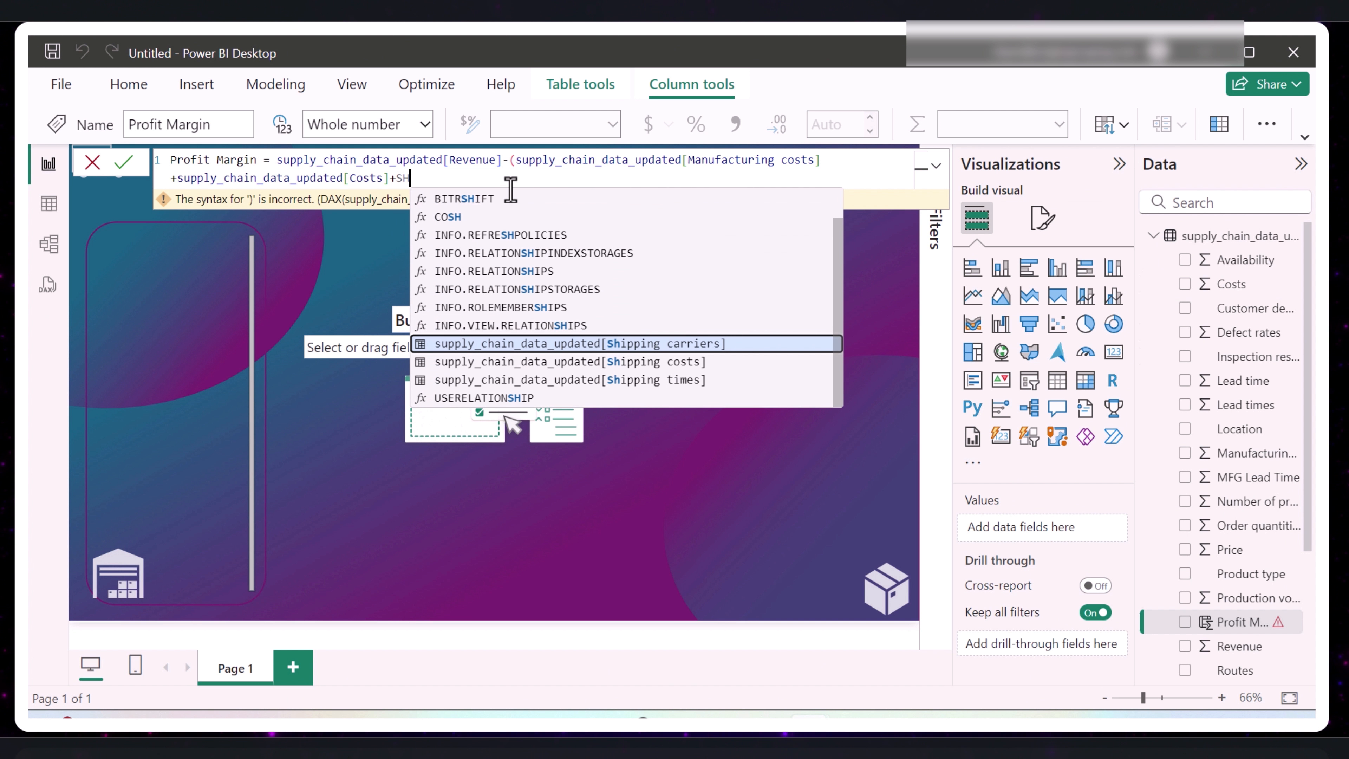
{"action": "type", "text": "IPP"}
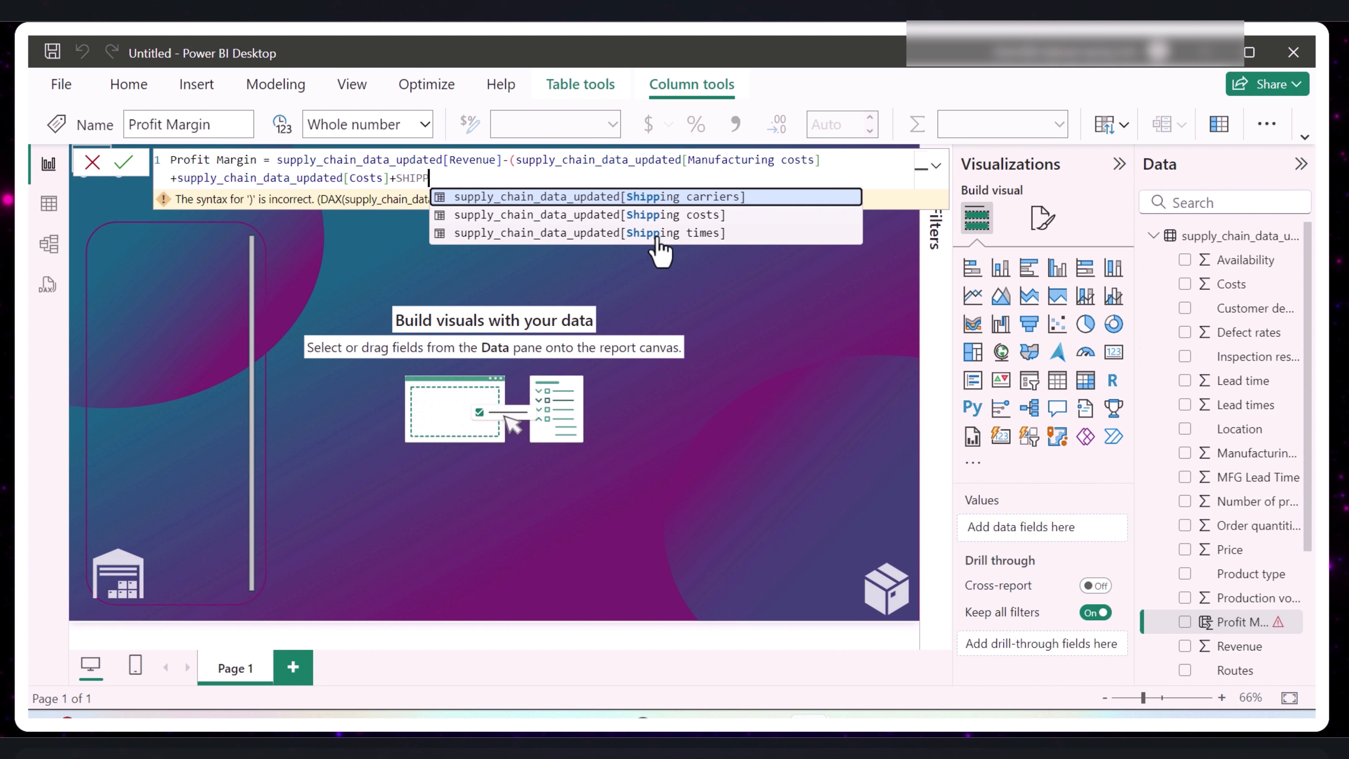
{"action": "left_click", "coordinate": [494, 216]}
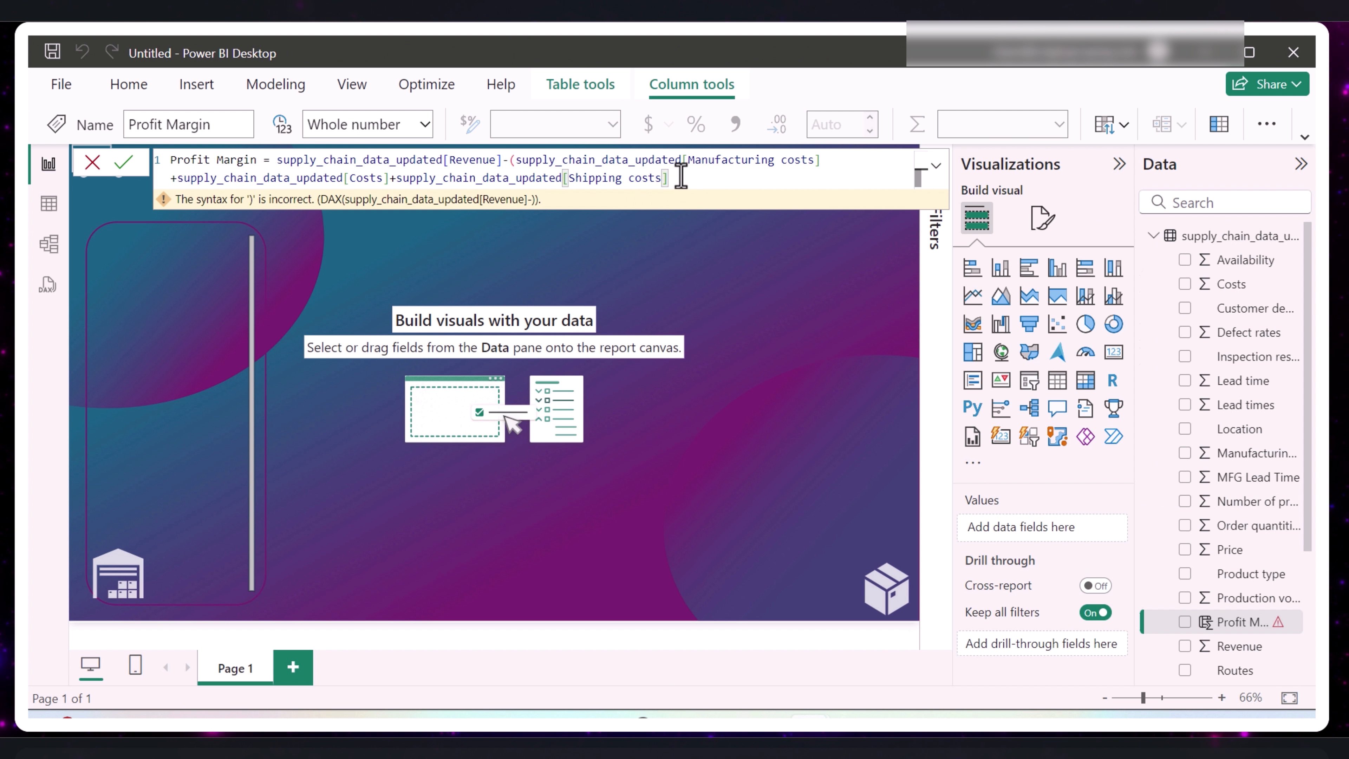
- Enclose the summed costs in double parentheses and commit the Profit Margin formula
{"action": "type", "text": ")"}
{"action": "left_click", "coordinate": [513, 160]}
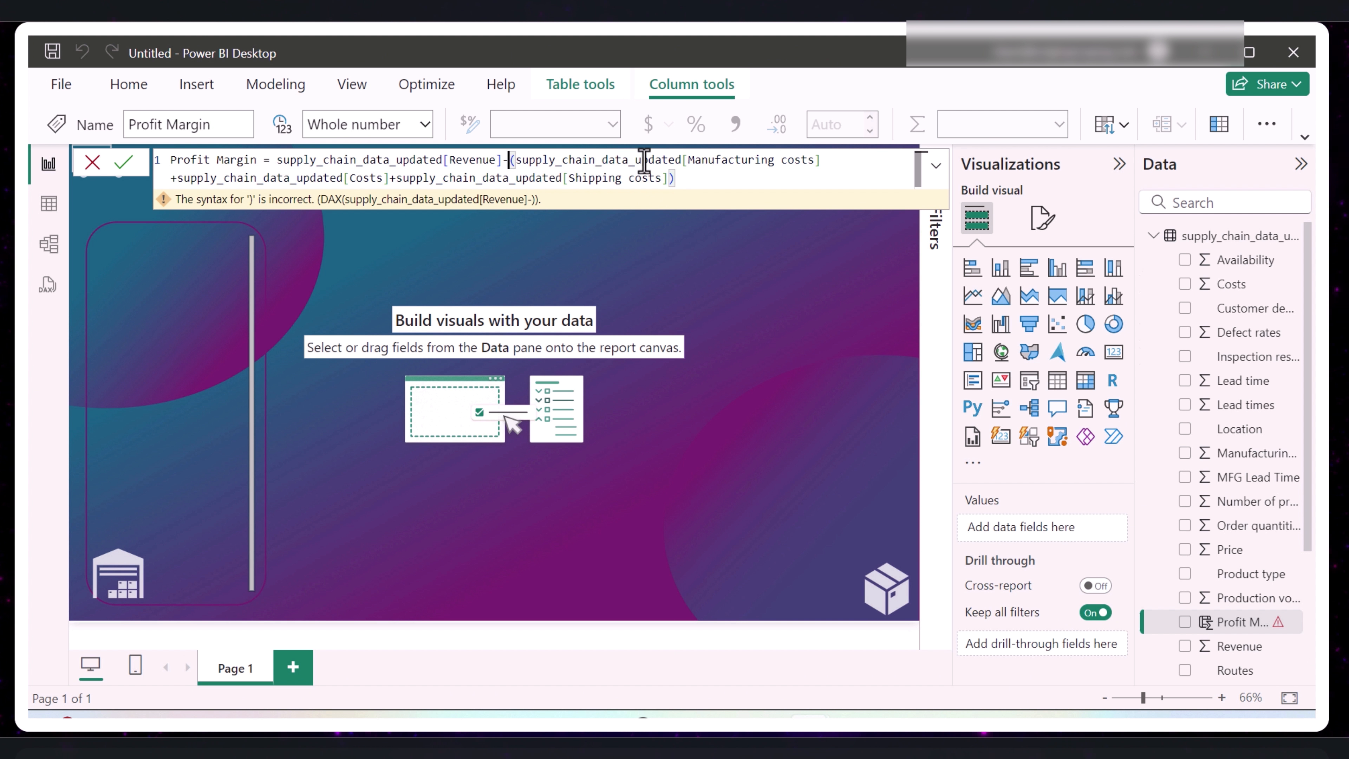
{"action": "type", "text": "("}
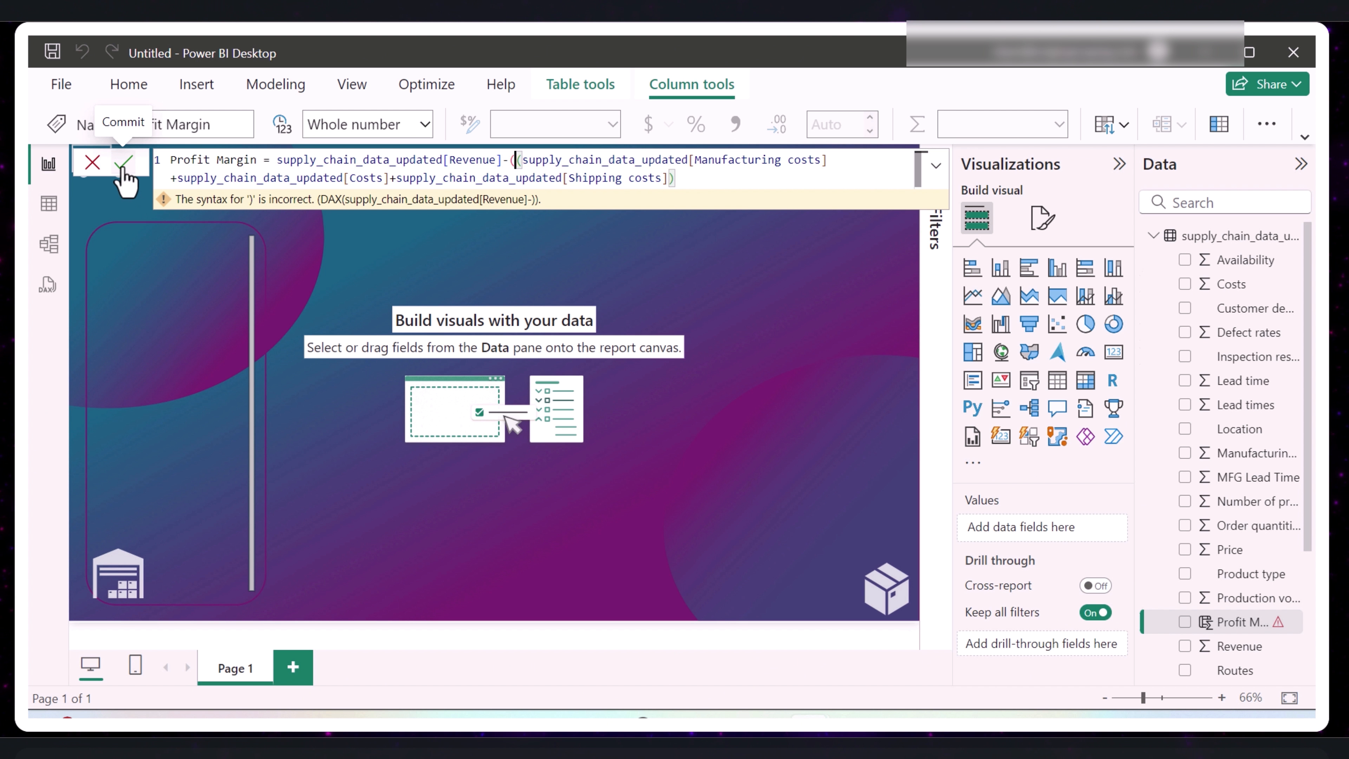
{"action": "type", "text": ")"}
{"action": "left_click", "coordinate": [122, 169]}
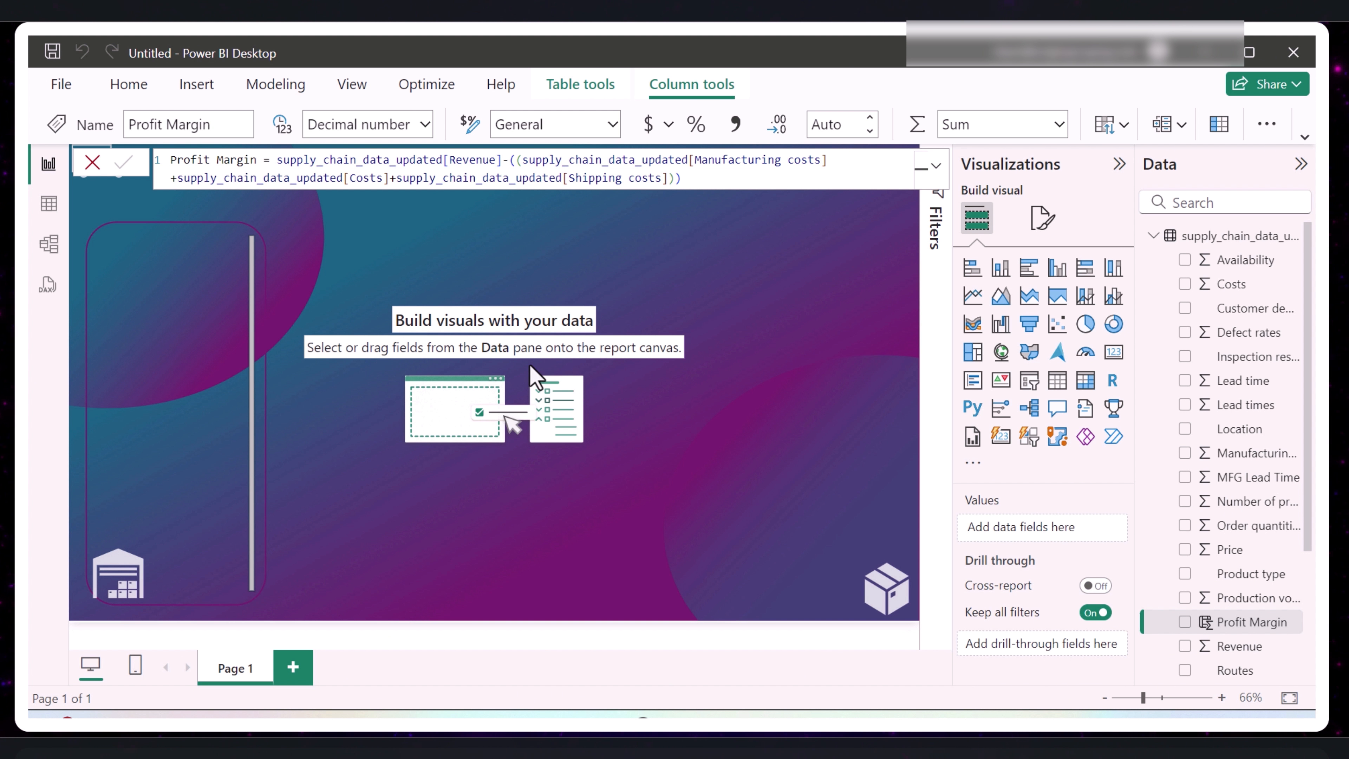
- Create a calculated column named Profit Margin Percentage that divides the Profit Margin column by Revenue, and commit it
{"action": "left_click", "coordinate": [289, 88]}
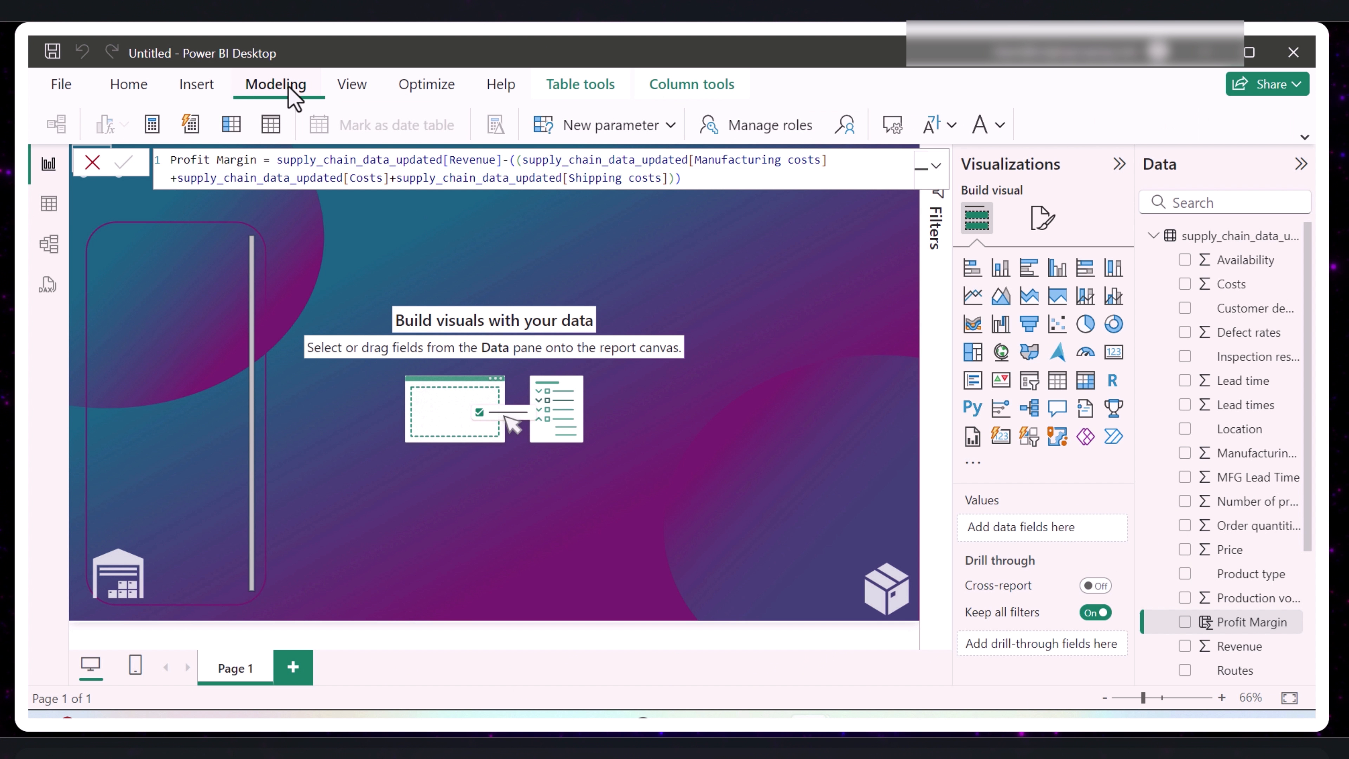
{"action": "left_click", "coordinate": [231, 125]}
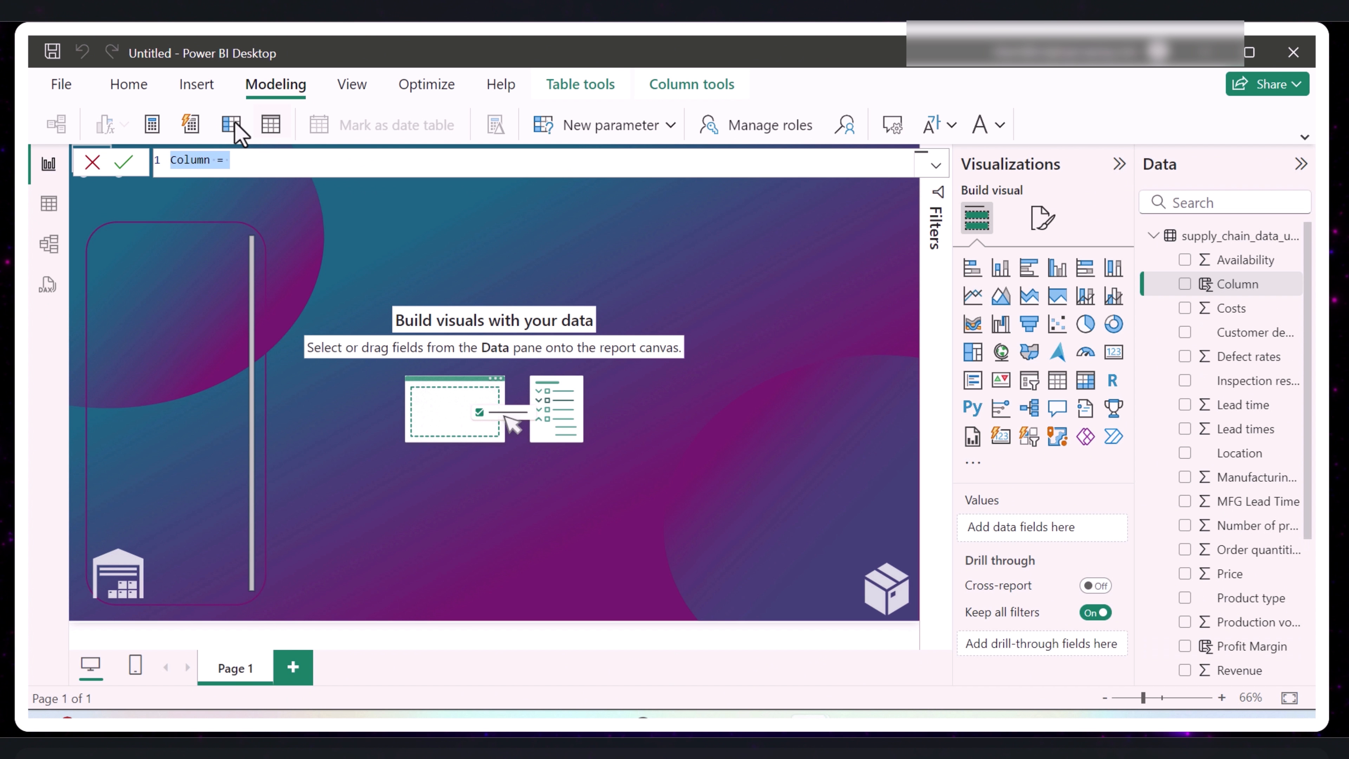
{"action": "type", "text": "Profit Margin Percentage"}
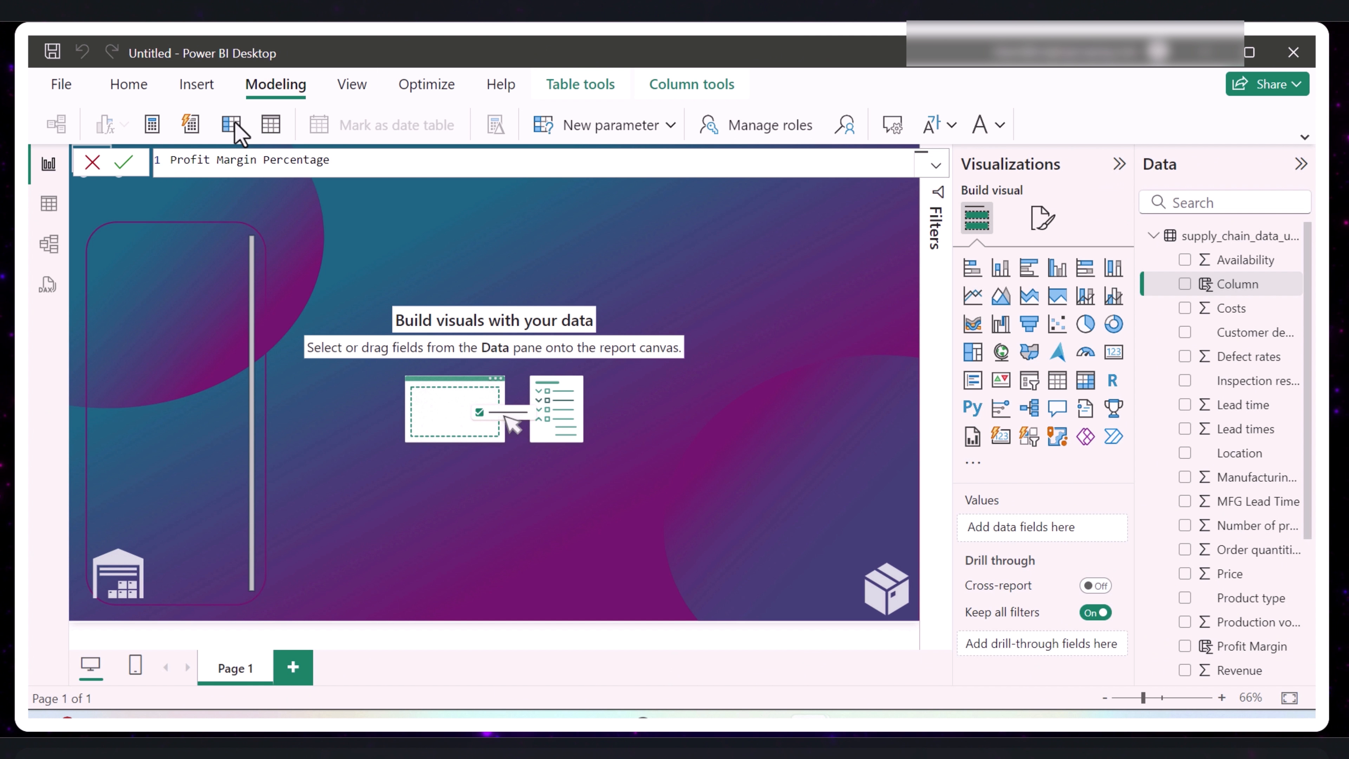
{"action": "type", "text": "="}
{"action": "type", "text": "Profi"}
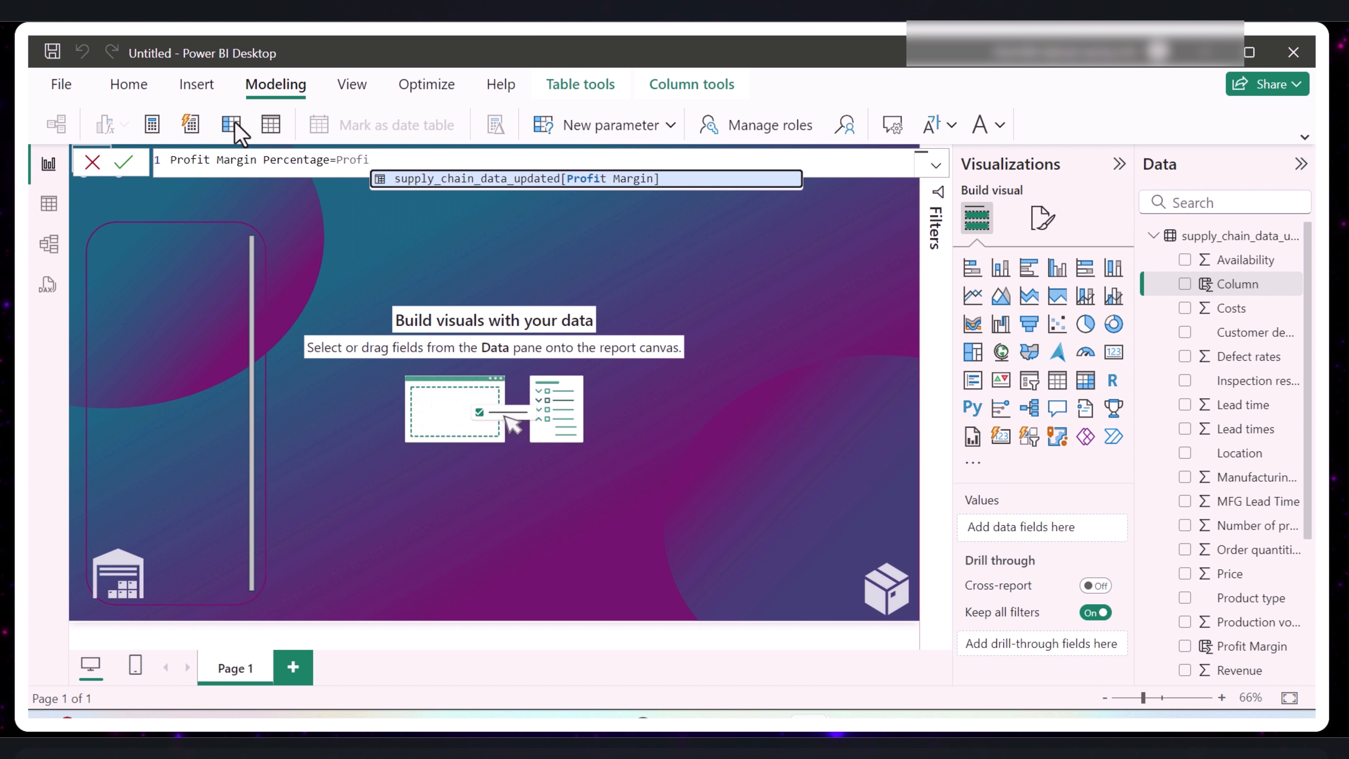
{"action": "left_click", "coordinate": [429, 179]}
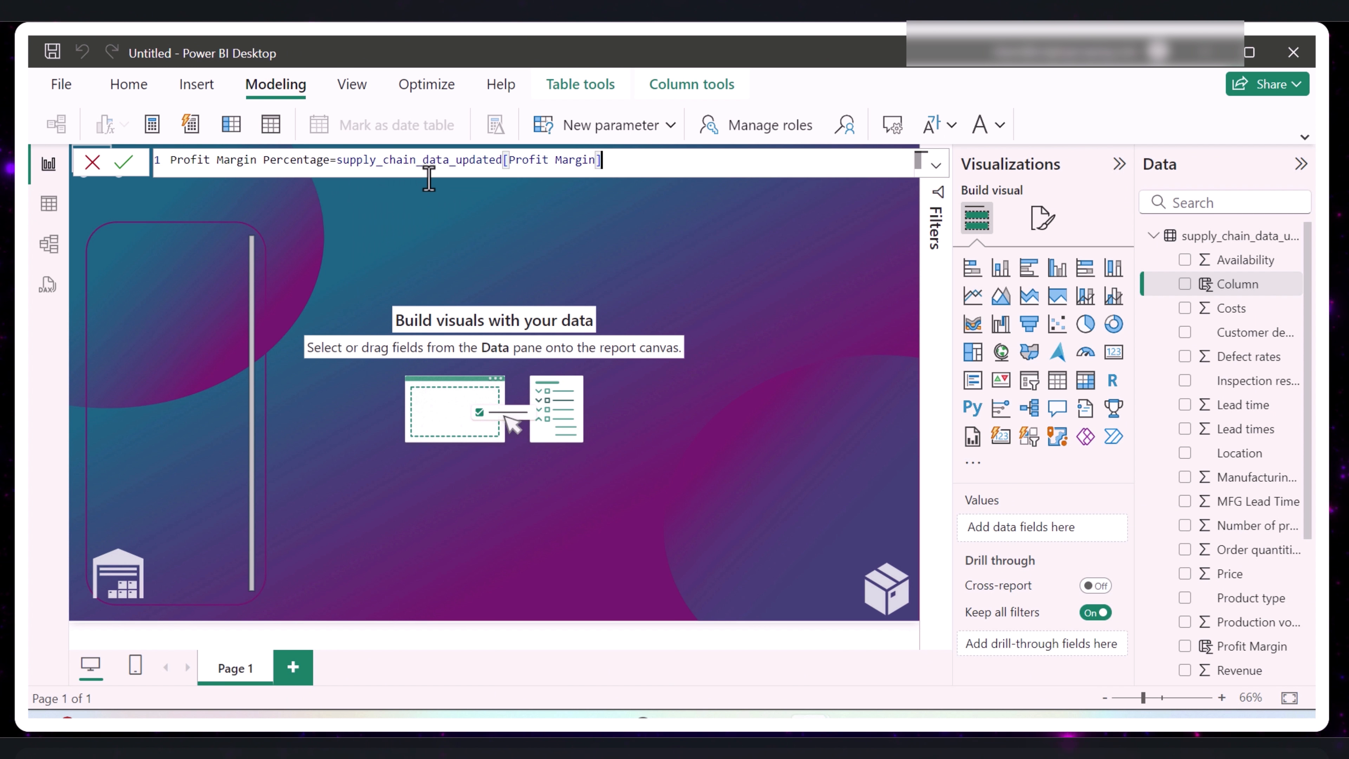
{"action": "type", "text": "/"}
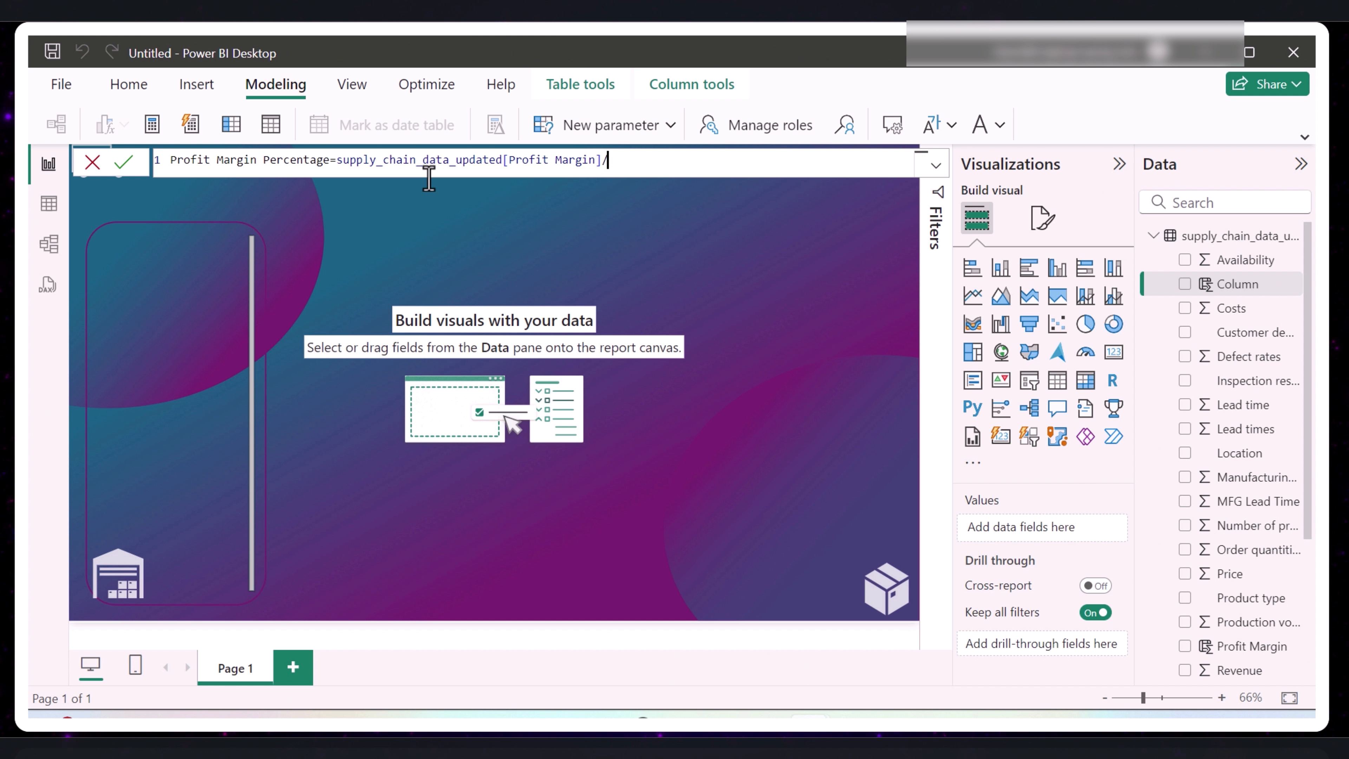
{"action": "type", "text": "Reve"}
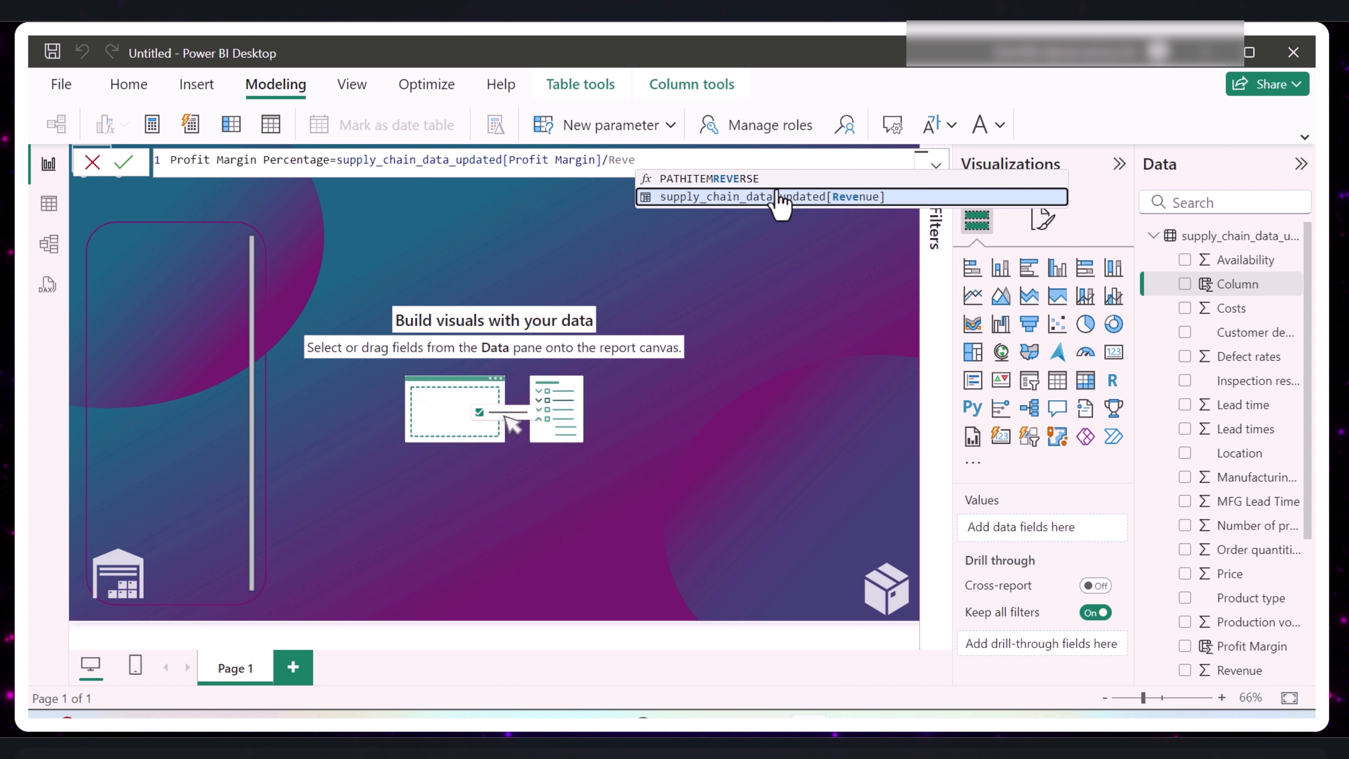
{"action": "left_click", "coordinate": [786, 197]}
{"action": "left_click", "coordinate": [125, 165]}
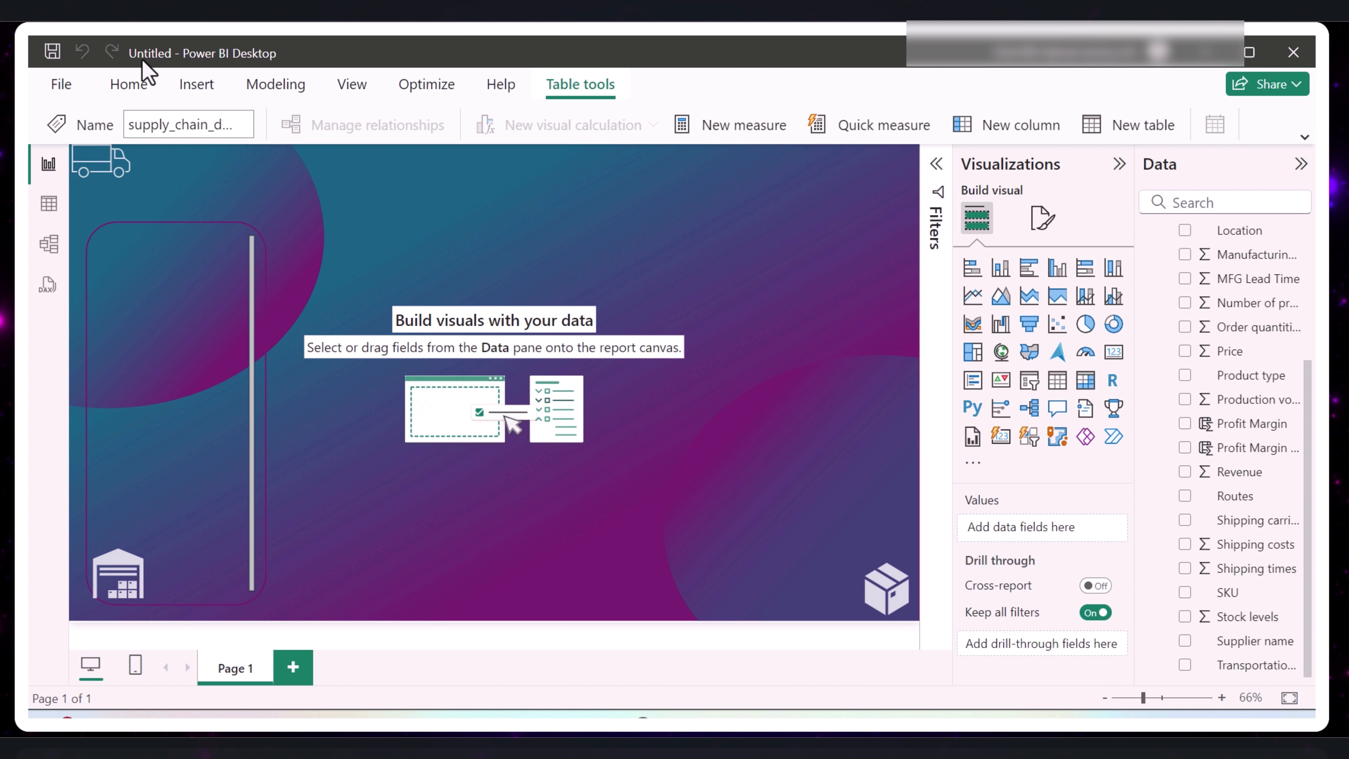
- Start a new measure and replace its default formula text with the name Total Revenue followed by an equals sign
{"action": "left_click", "coordinate": [275, 84]}
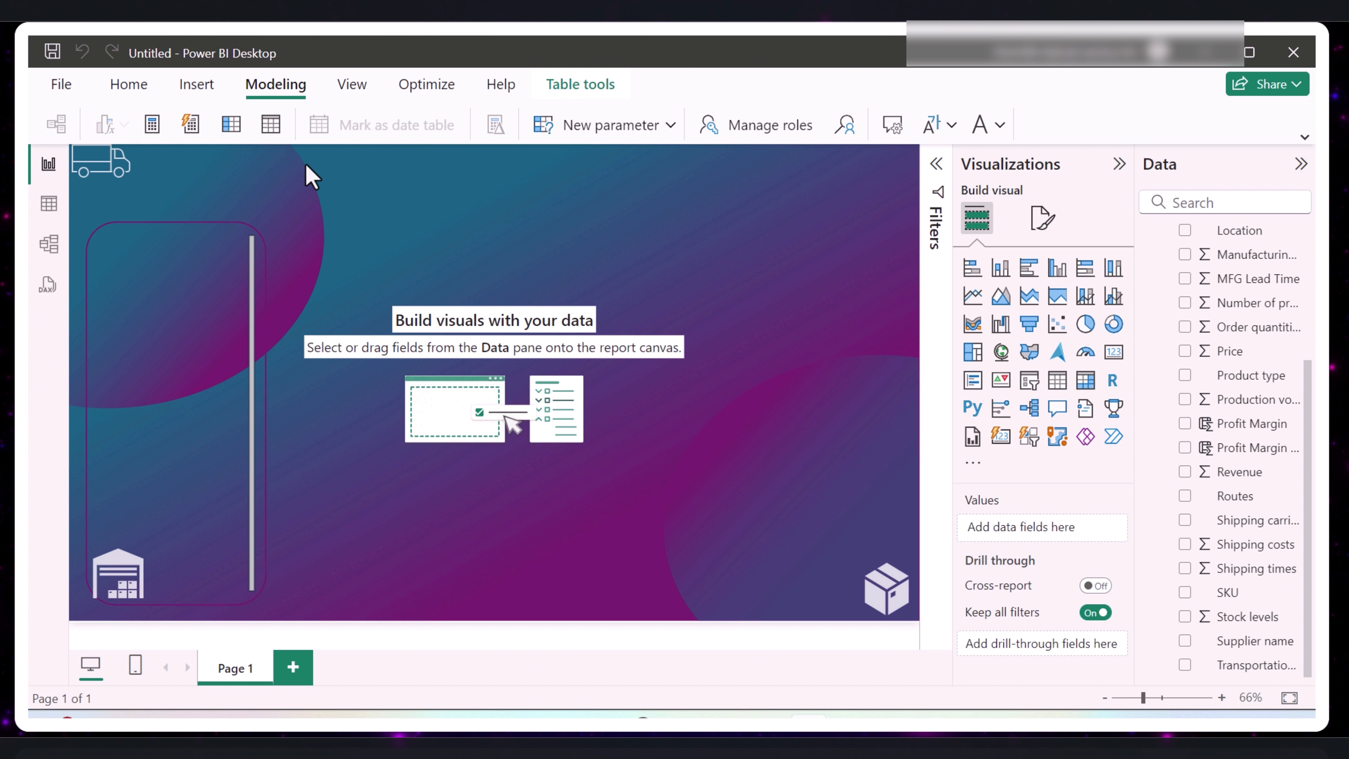
{"action": "left_click", "coordinate": [152, 126]}
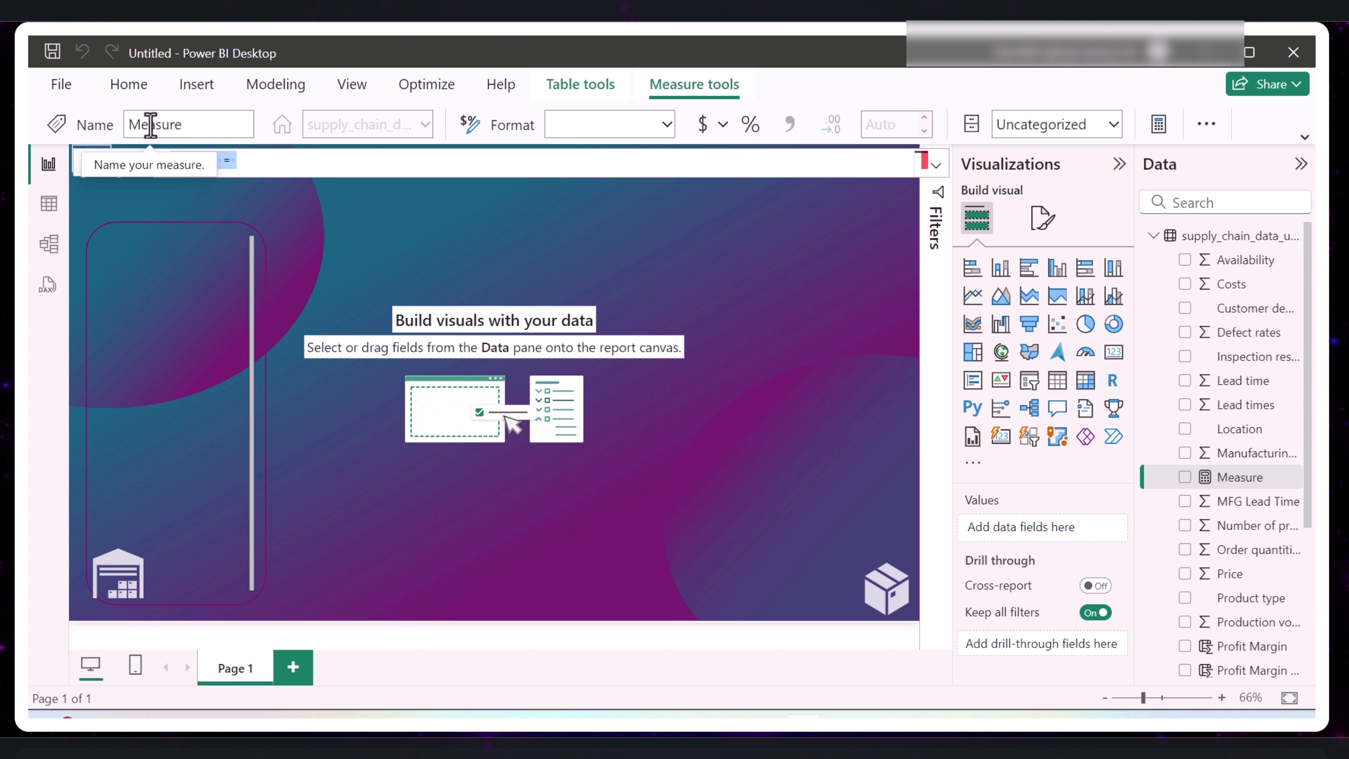
{"action": "type", "text": "tOTAL"}
{"action": "left_click_drag", "start_coordinate": [213, 160], "coordinate": [163, 159]}
{"action": "key", "text": "BackSpace"}
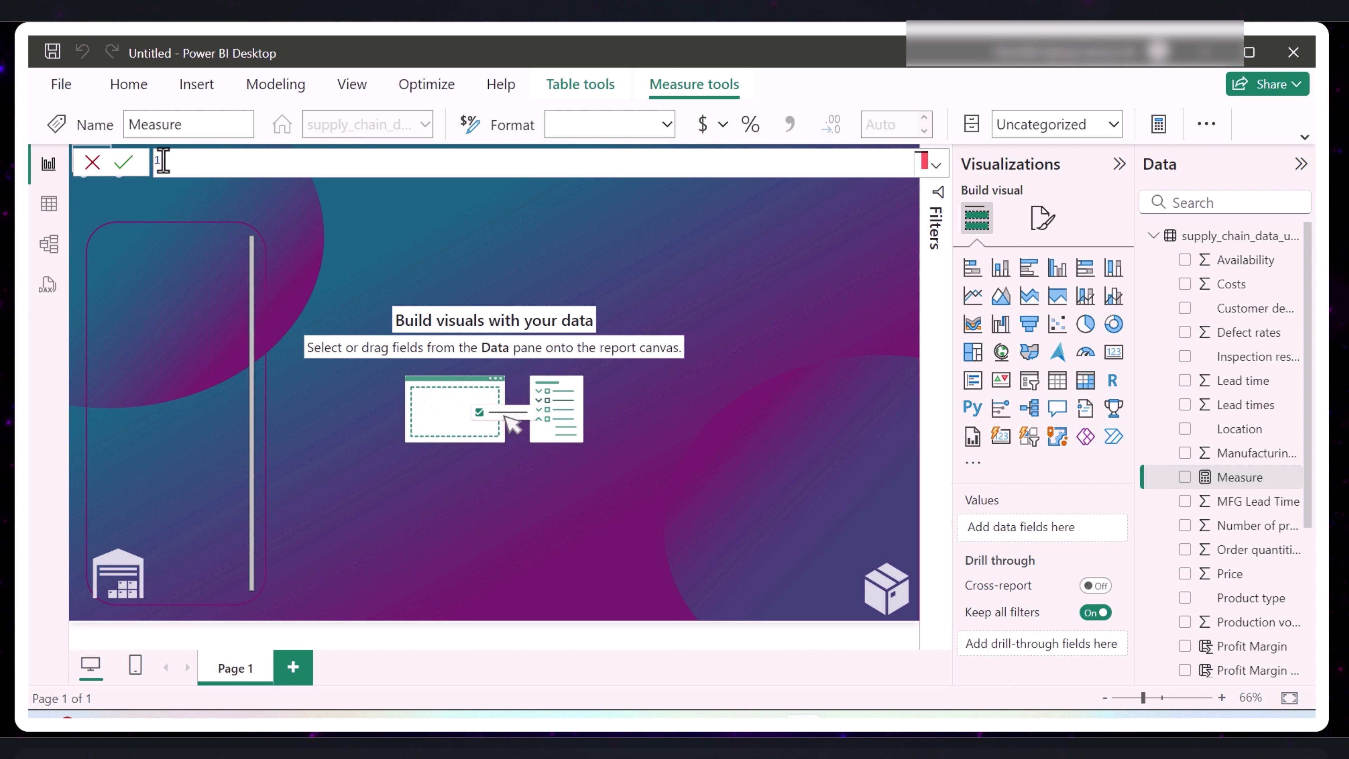
{"action": "type", "text": "Total Revenue=SUM("}
- Define Total Revenue as the SUM of the Revenue column, commit it and find the measure among the table's fields
{"action": "scroll", "coordinate": [450, 330], "scroll_direction": "down", "scroll_amount": 2}
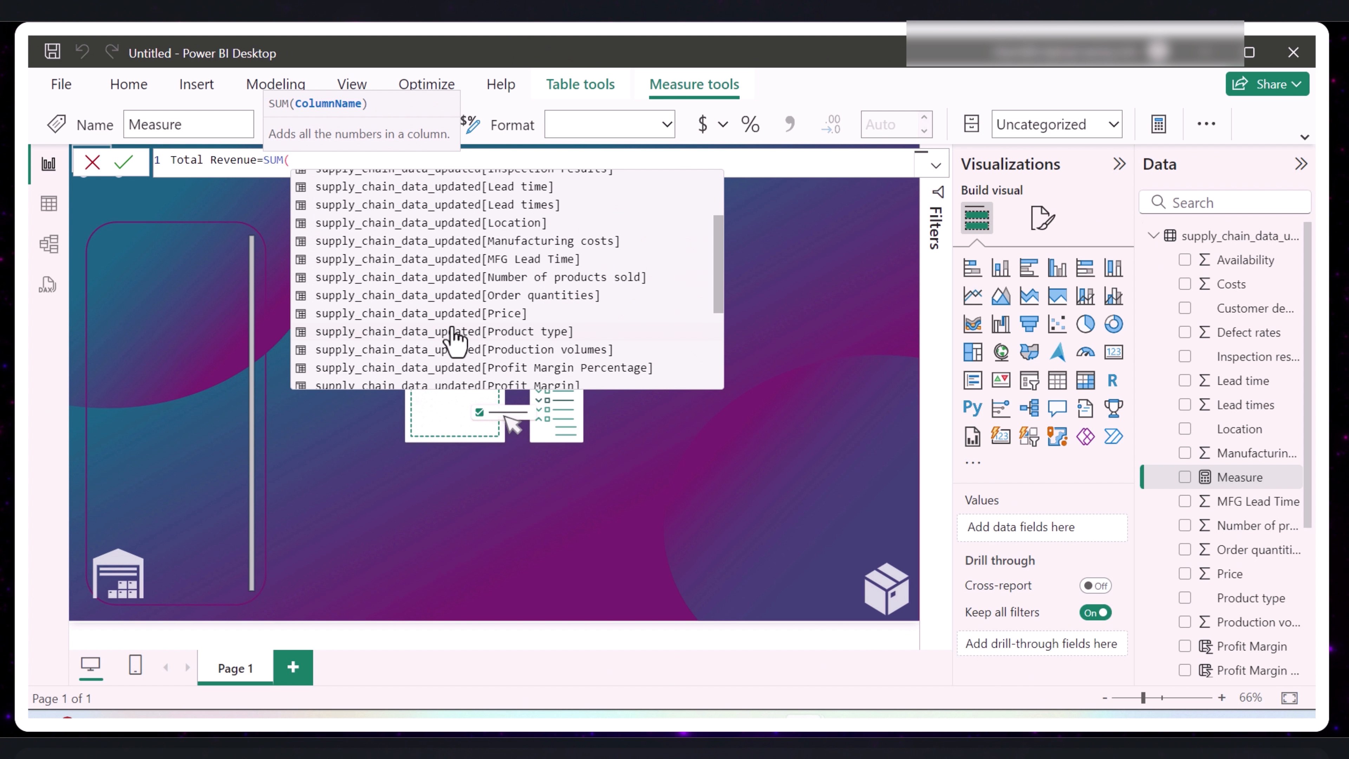
{"action": "scroll", "coordinate": [465, 335], "scroll_direction": "up", "scroll_amount": 2}
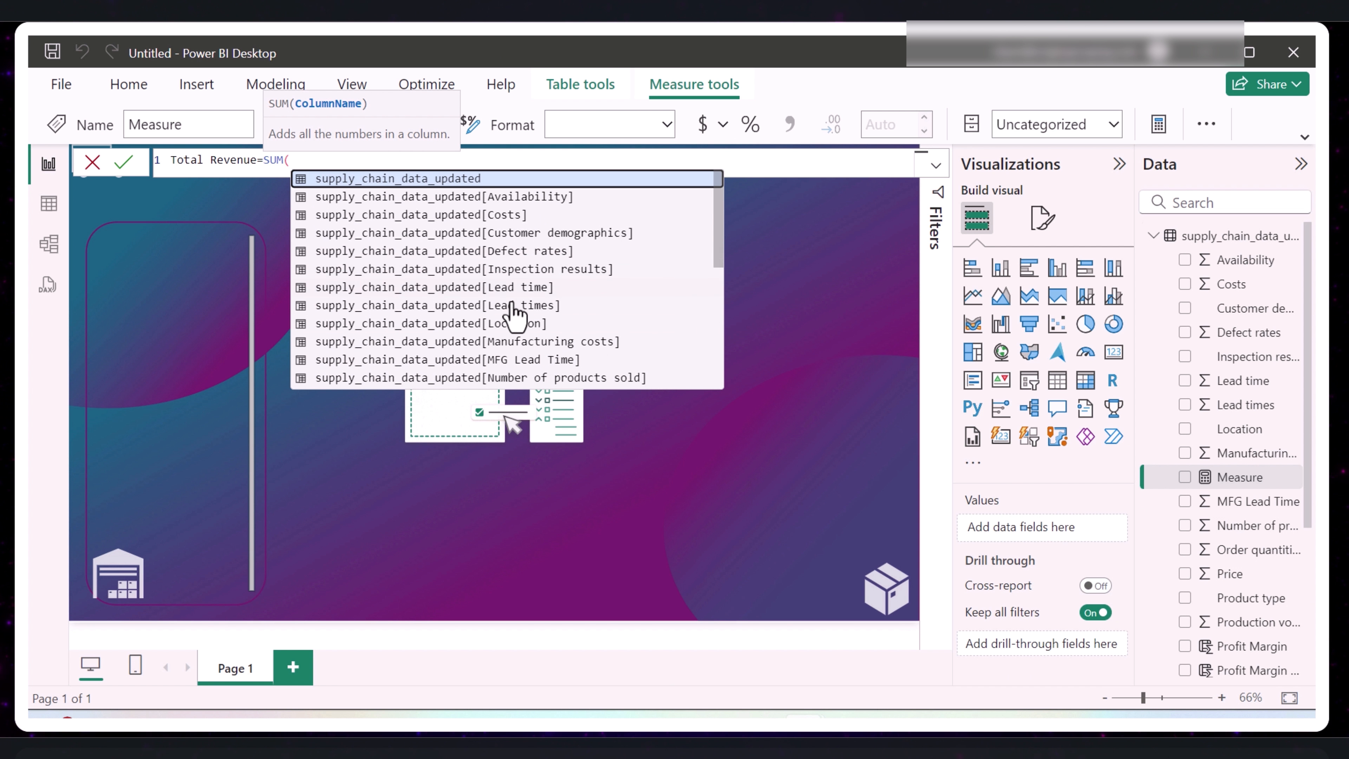
{"action": "scroll", "coordinate": [499, 340], "scroll_direction": "down", "scroll_amount": 3}
{"action": "left_click", "coordinate": [495, 355]}
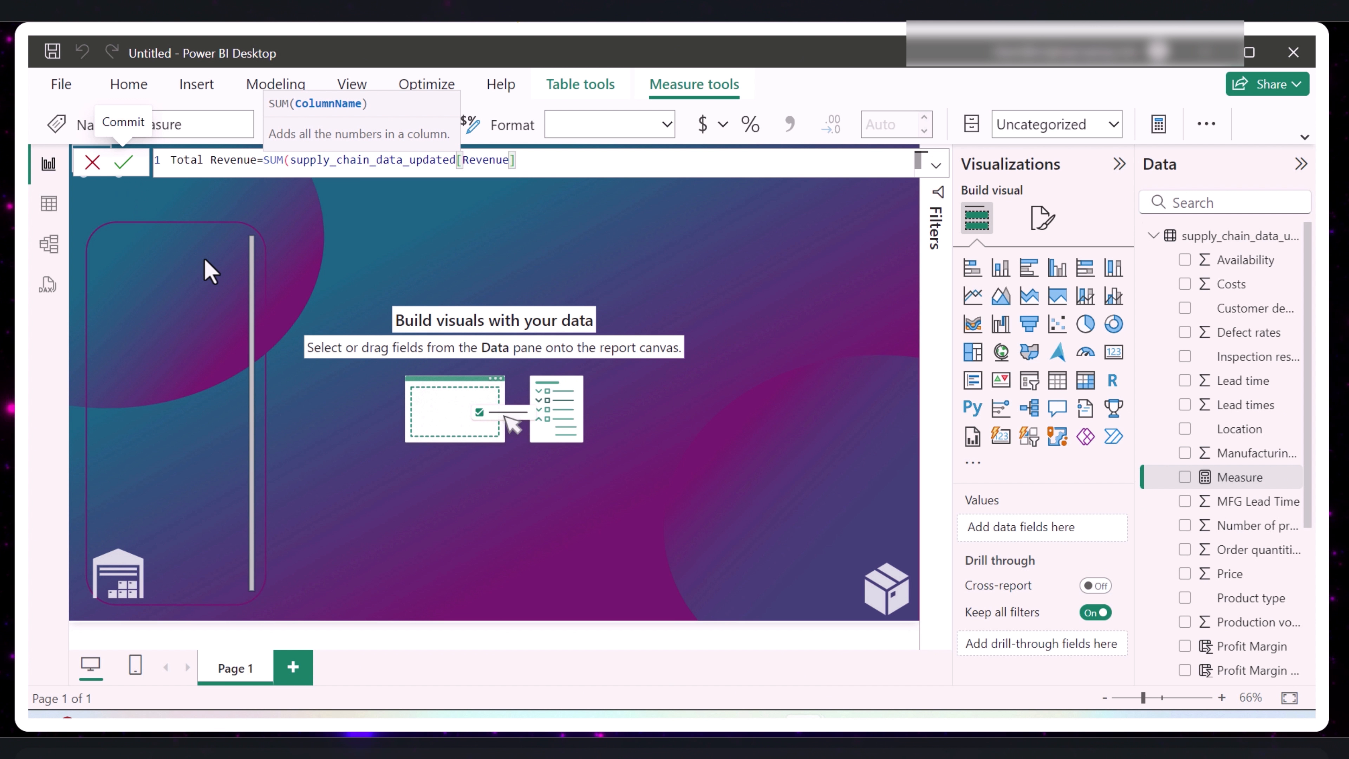
{"action": "left_click", "coordinate": [125, 162]}
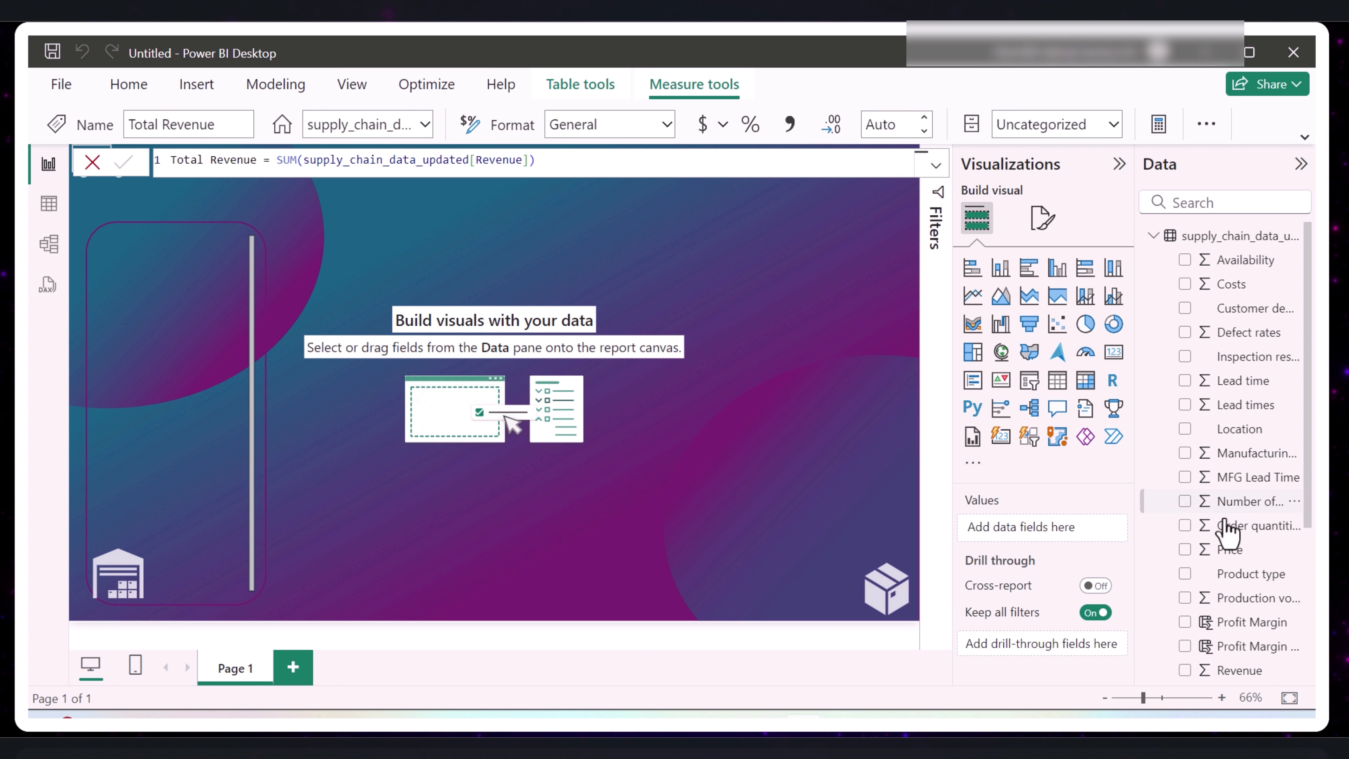
{"action": "scroll", "coordinate": [1286, 649], "scroll_direction": "down", "scroll_amount": 3}
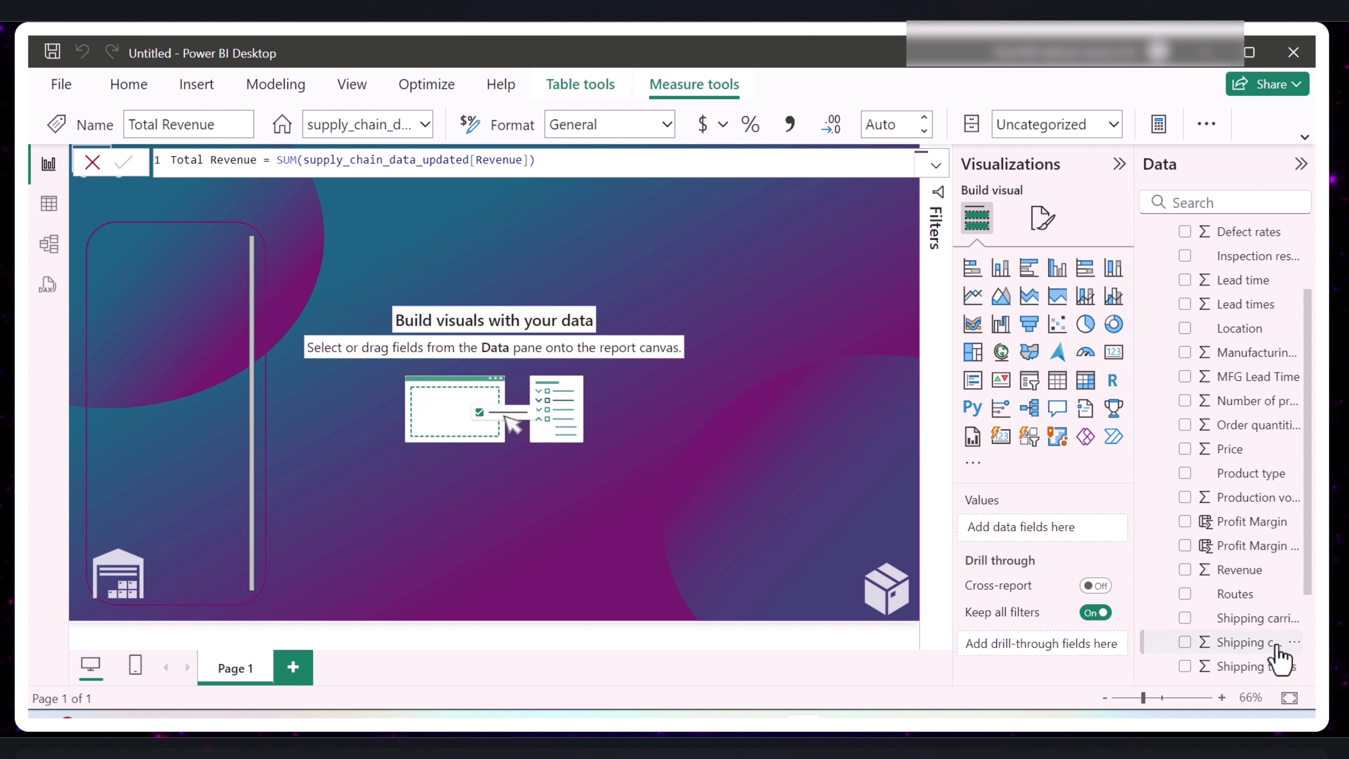
{"action": "scroll", "coordinate": [1280, 658], "scroll_direction": "down", "scroll_amount": 3}
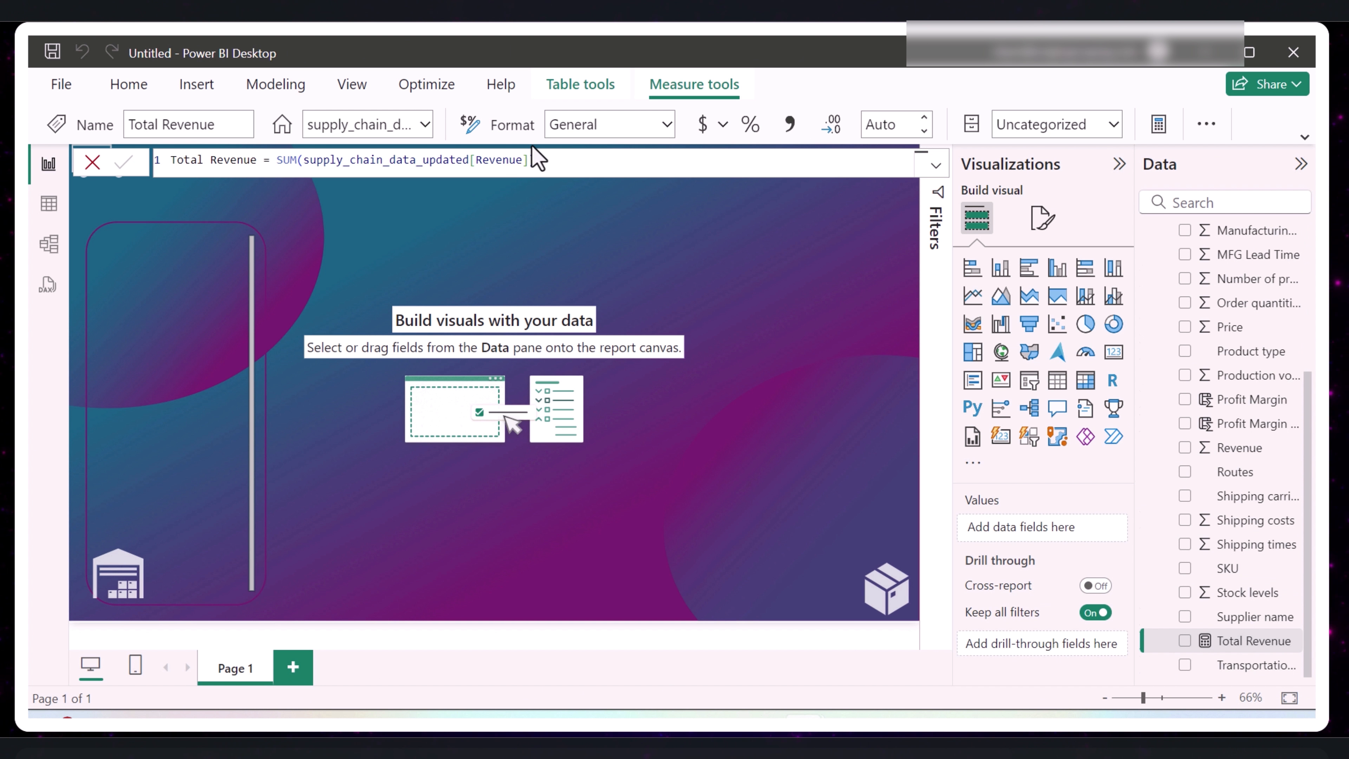
- Replace the whole formula with Total Products Sold as the SUM of the Number of products sold column, and commit it
{"action": "left_click_drag", "start_coordinate": [545, 162], "coordinate": [304, 160]}
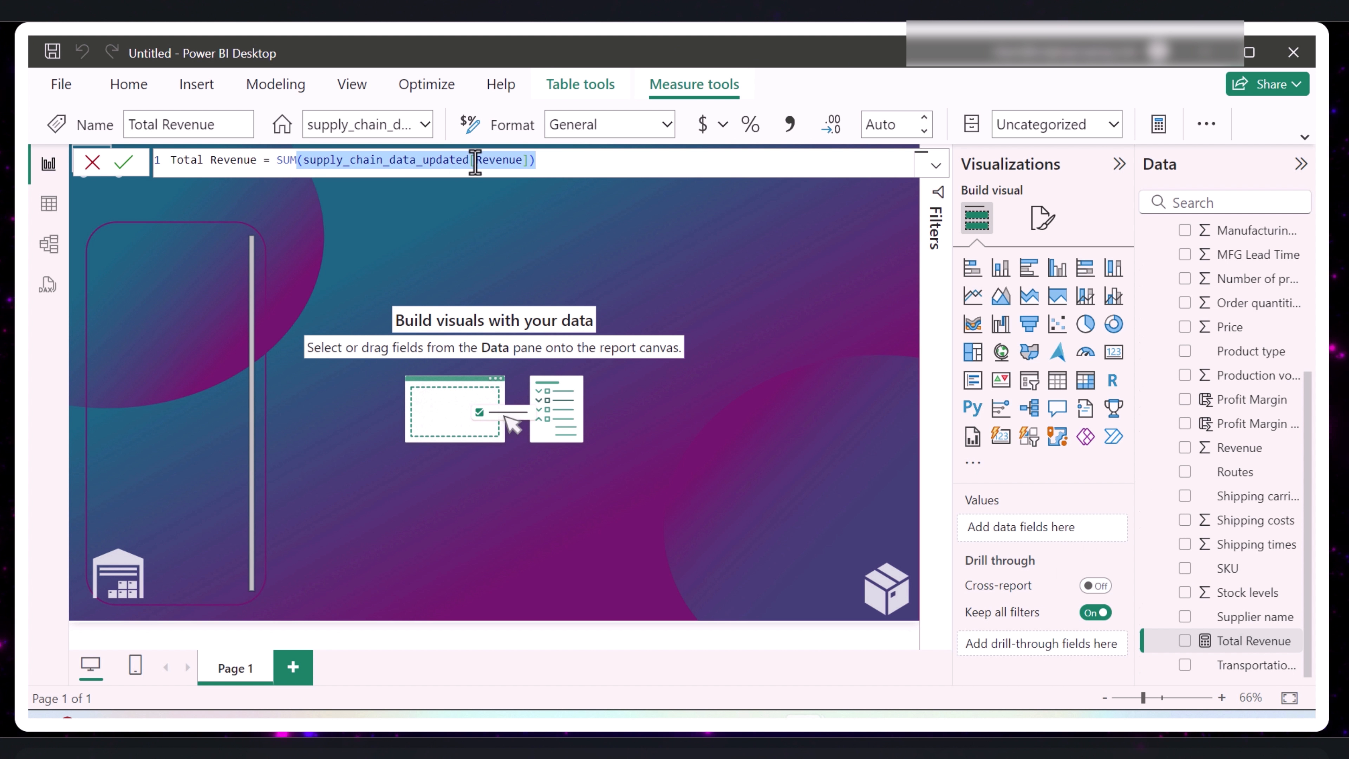
{"action": "left_click", "coordinate": [541, 159]}
{"action": "left_click_drag", "start_coordinate": [551, 162], "coordinate": [169, 166]}
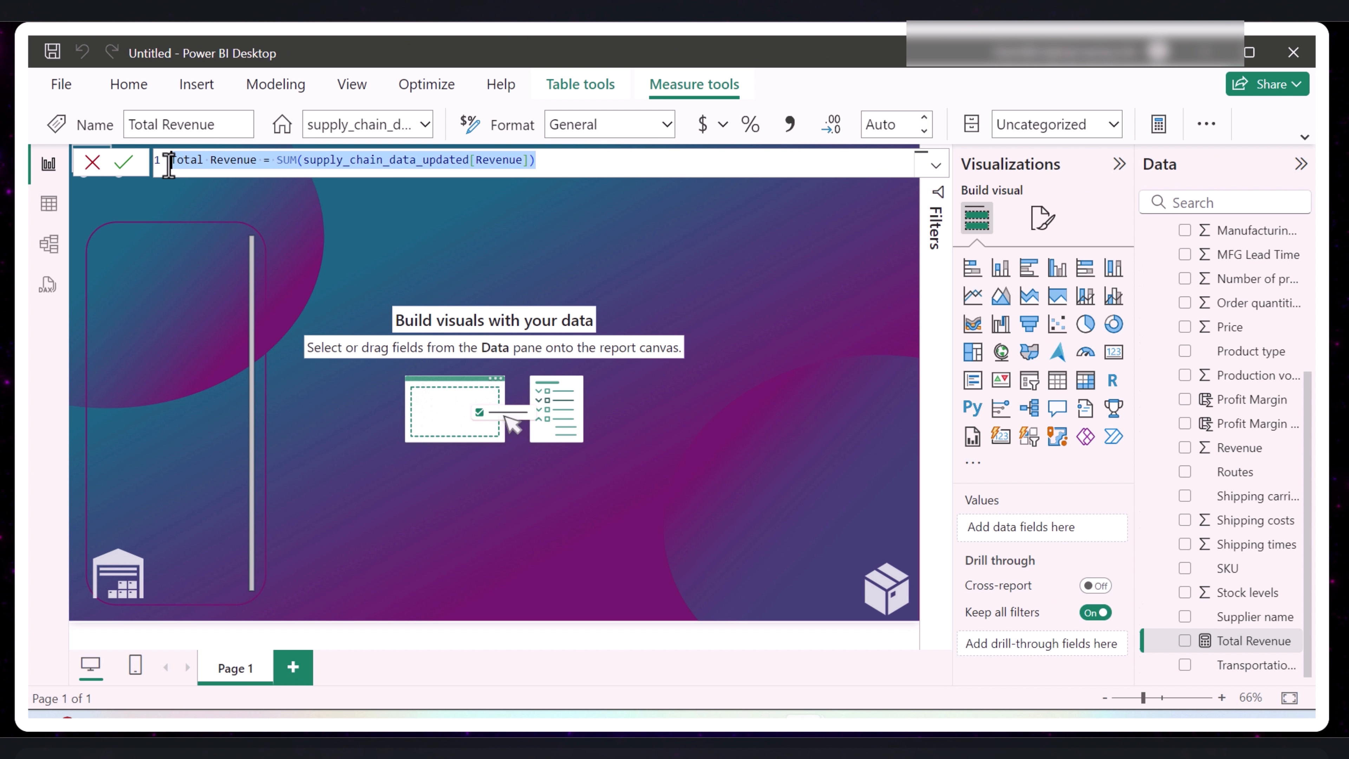
{"action": "type", "text": "Total Products Sold=SUM("}
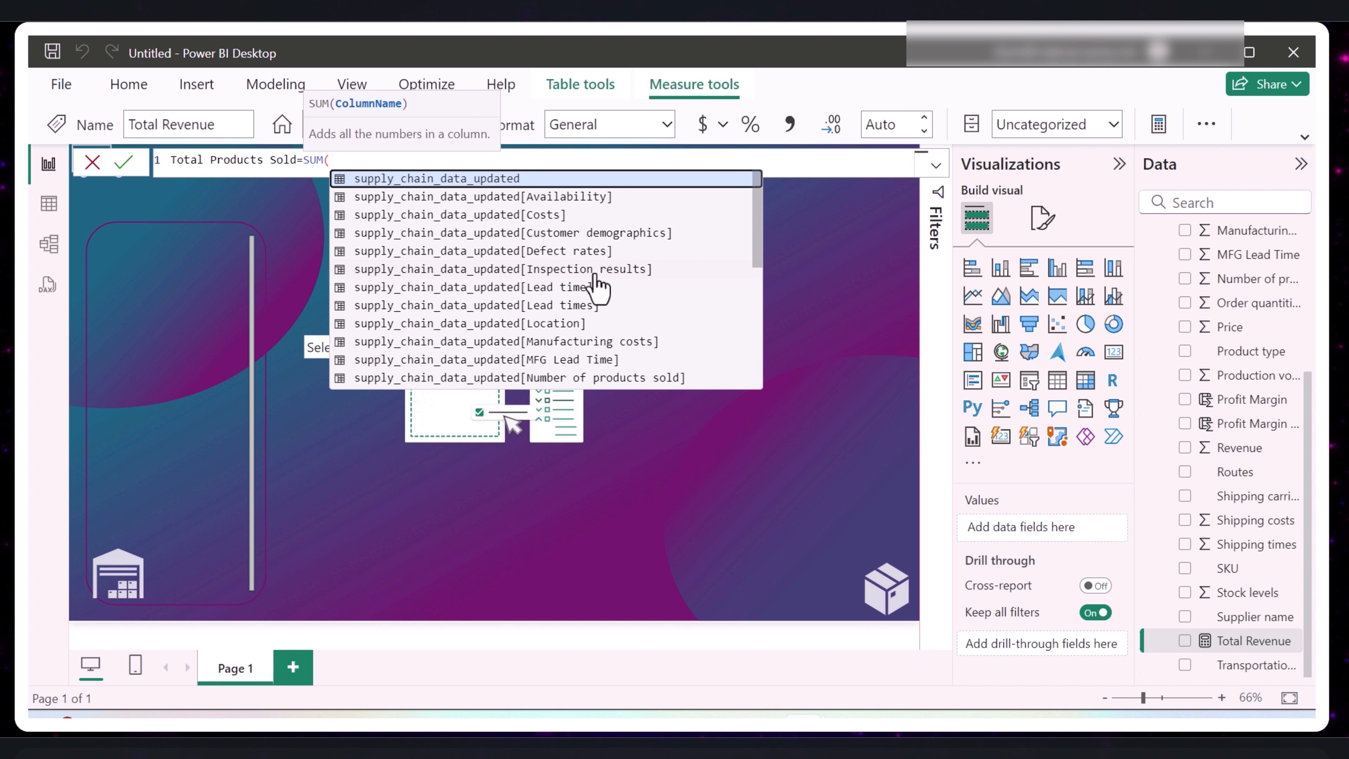
{"action": "scroll", "coordinate": [576, 287], "scroll_direction": "down", "scroll_amount": 2}
{"action": "left_click", "coordinate": [606, 277]}
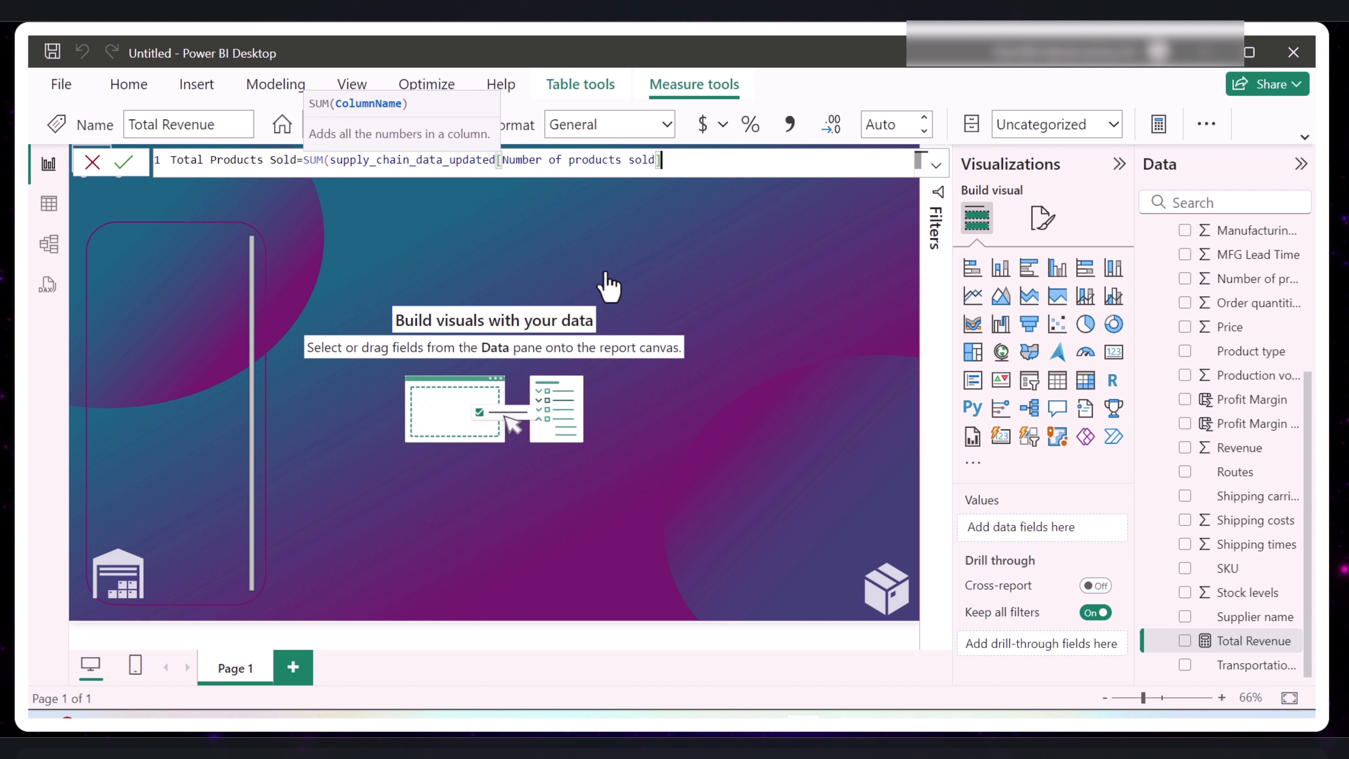
{"action": "left_click", "coordinate": [123, 163]}
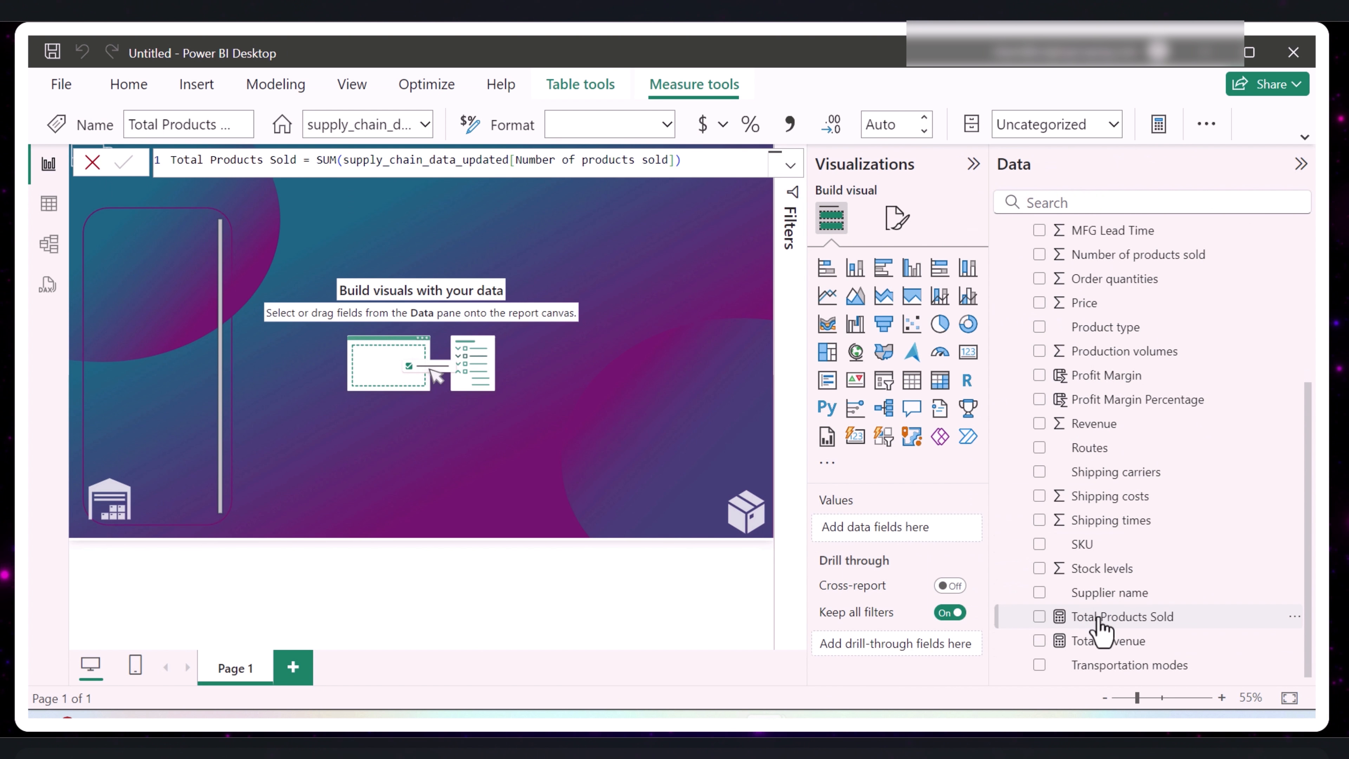
{"action": "right_click", "coordinate": [1078, 617]}
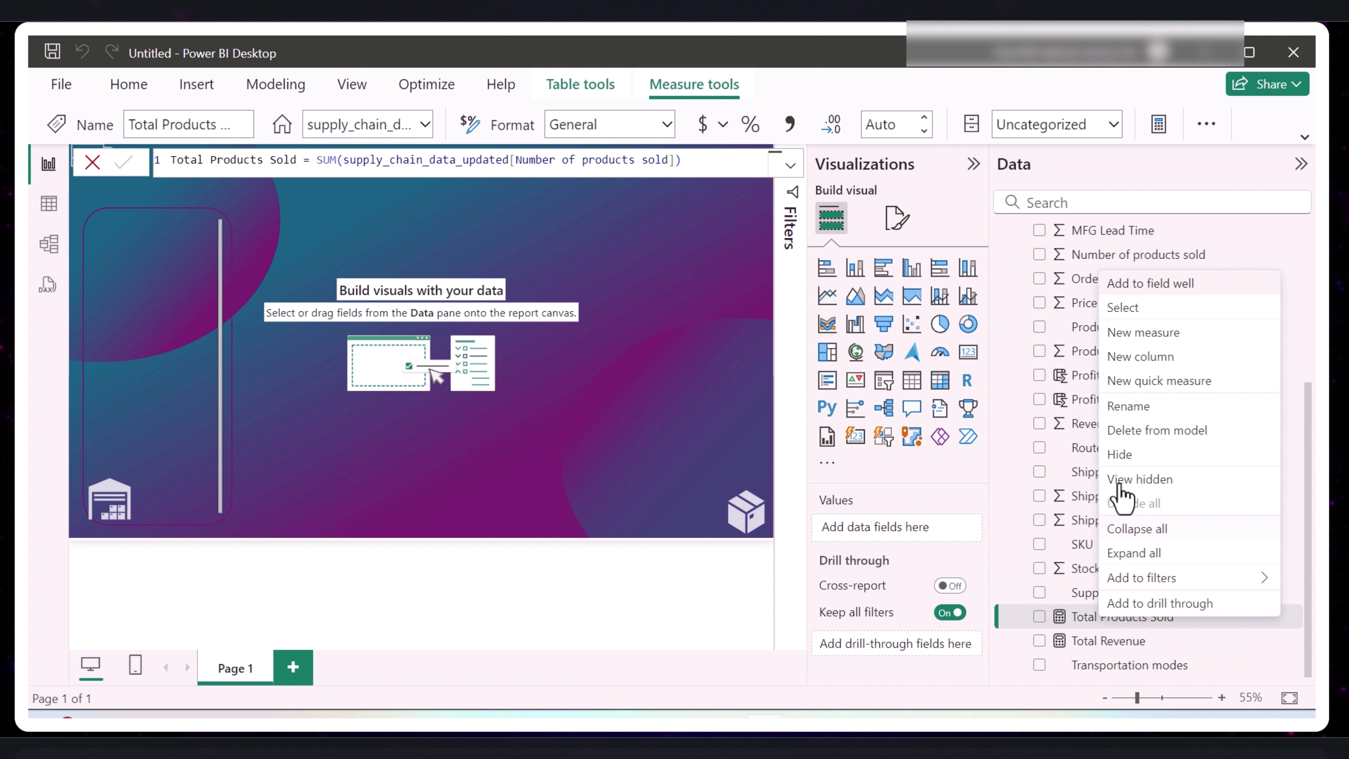
{"action": "left_click", "coordinate": [785, 408]}
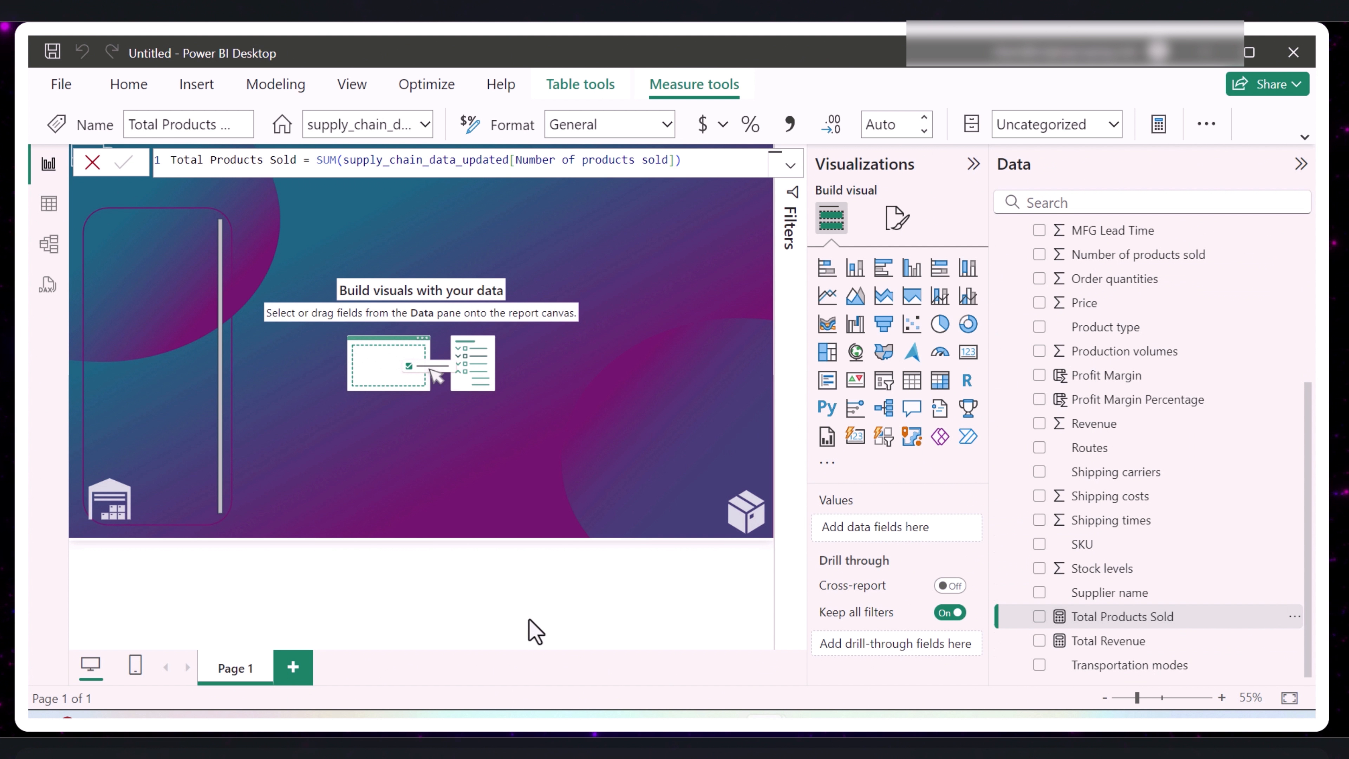
{"action": "left_click", "coordinate": [534, 631]}
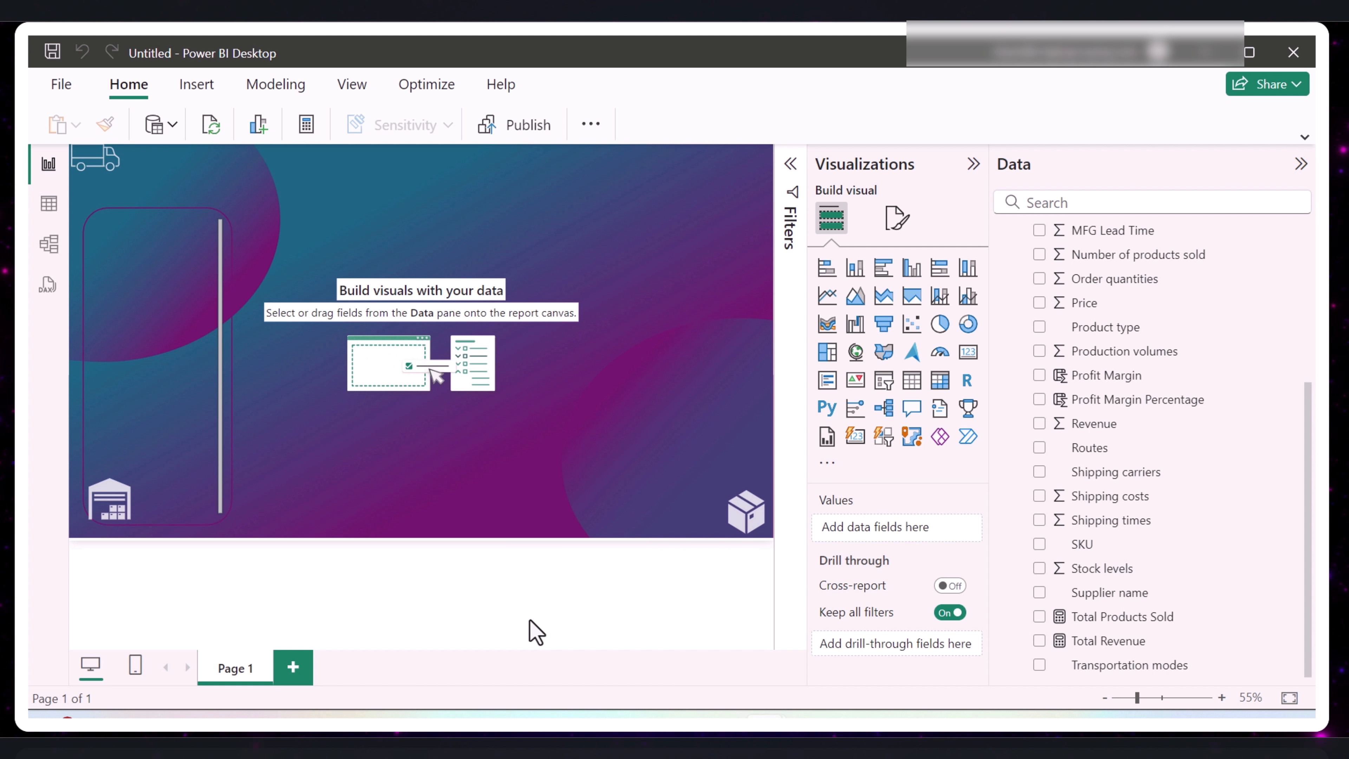
- Create a Total Cost measure by pasting a formula that adds the SUMs of Manufacturing costs, Costs and Shipping costs, and commit it
{"action": "right_click", "coordinate": [1107, 621]}
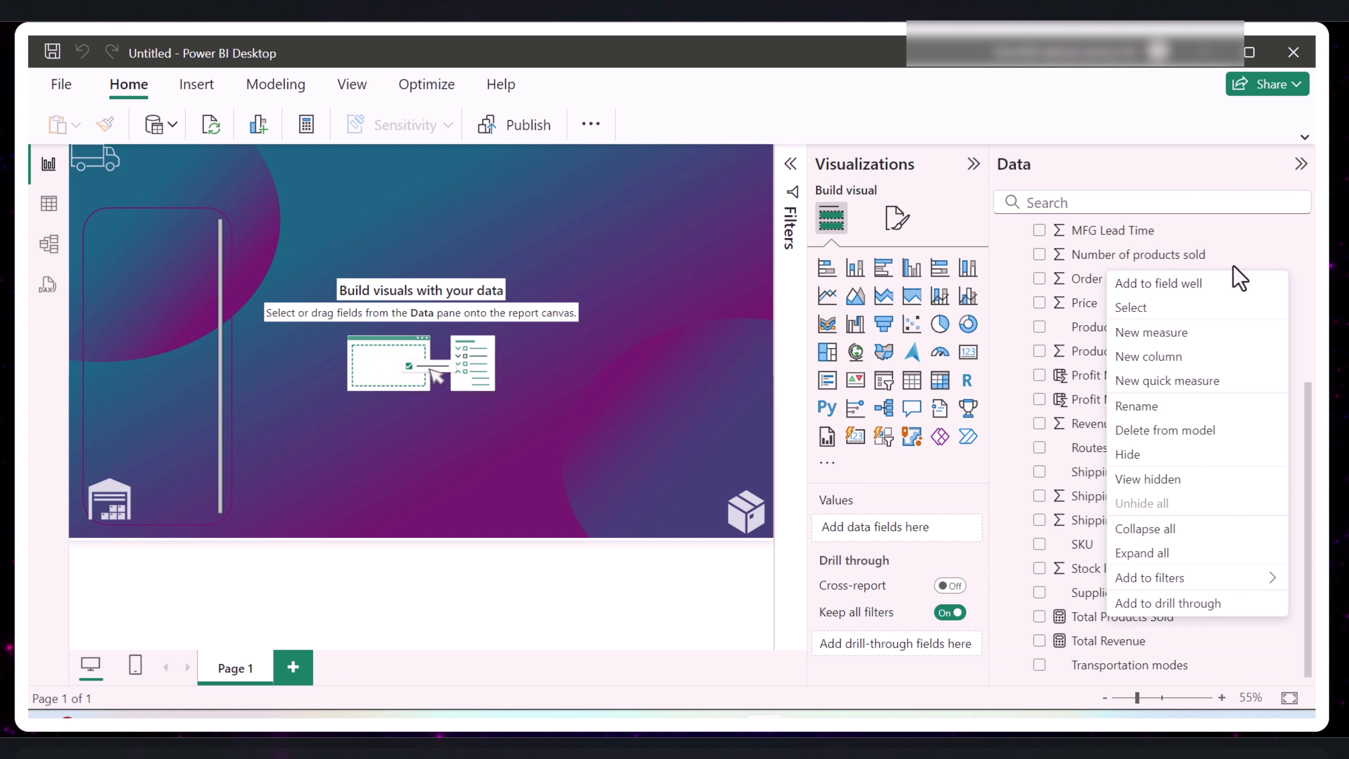
{"action": "left_click", "coordinate": [1161, 334]}
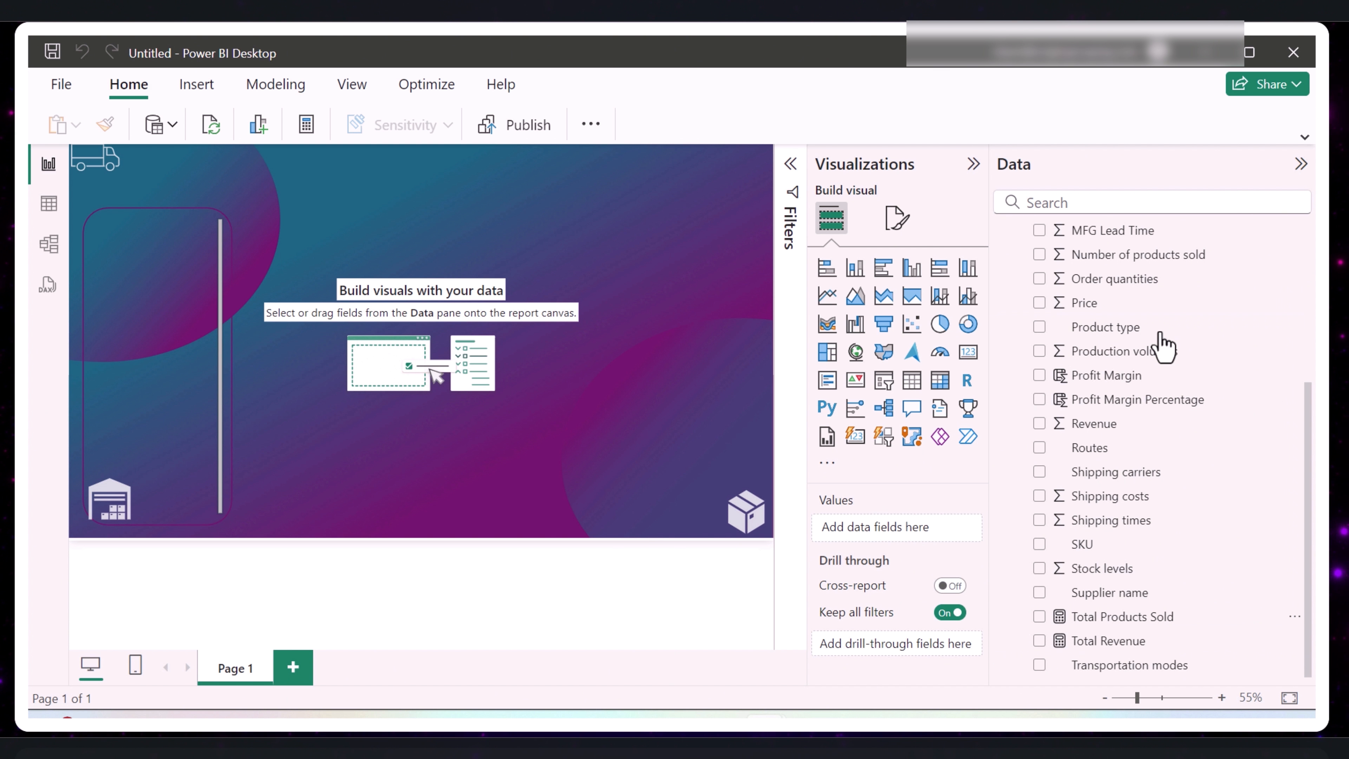
{"action": "type", "text": "Total Cost =     SUM(supply_chain_data_updated[Manufacturing costs]) +     SUM(supply_chain_data_updated[Costs]) +     SUM(supply_chain_data_updated[Shipping costs])"}
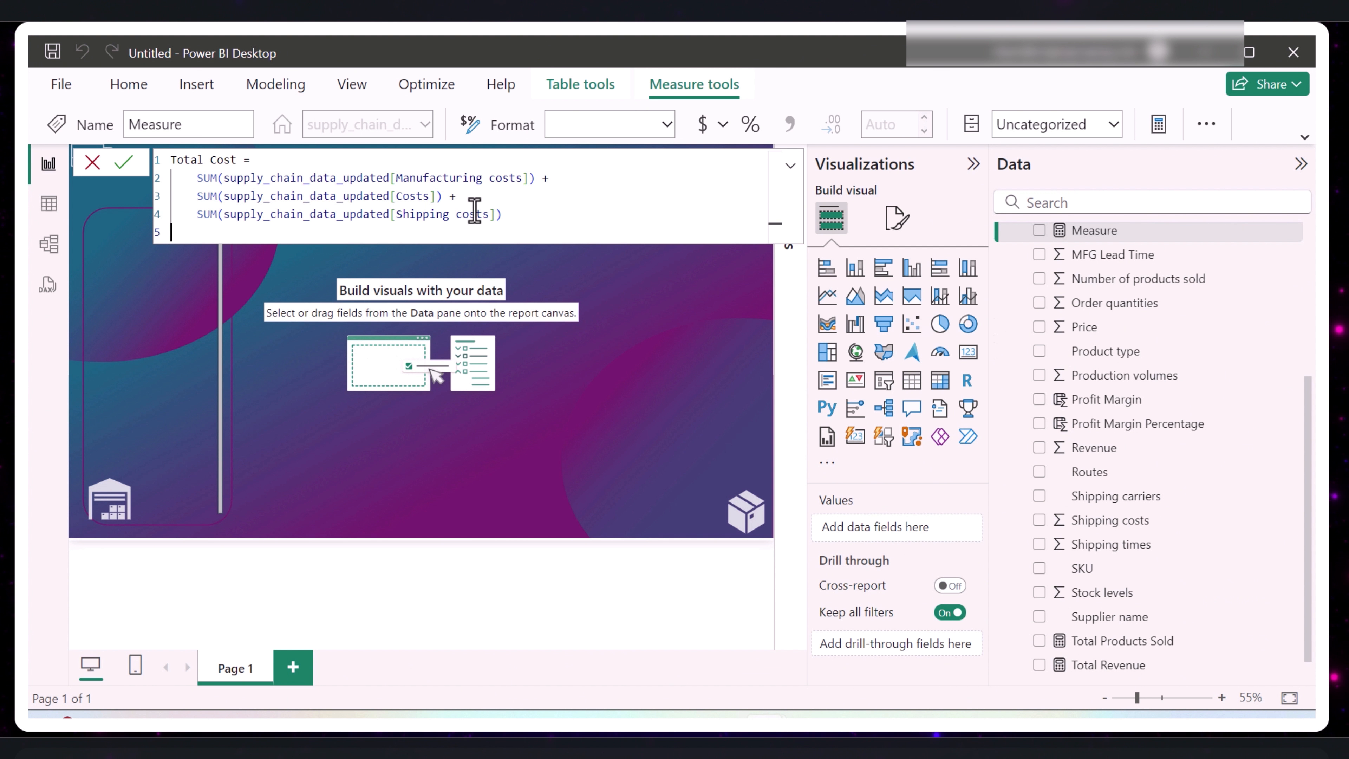
{"action": "key", "text": "Return"}
- Examine the cost columns in the data table, and return to the report to review the Total Cost measure's formula
{"action": "left_click", "coordinate": [47, 206]}
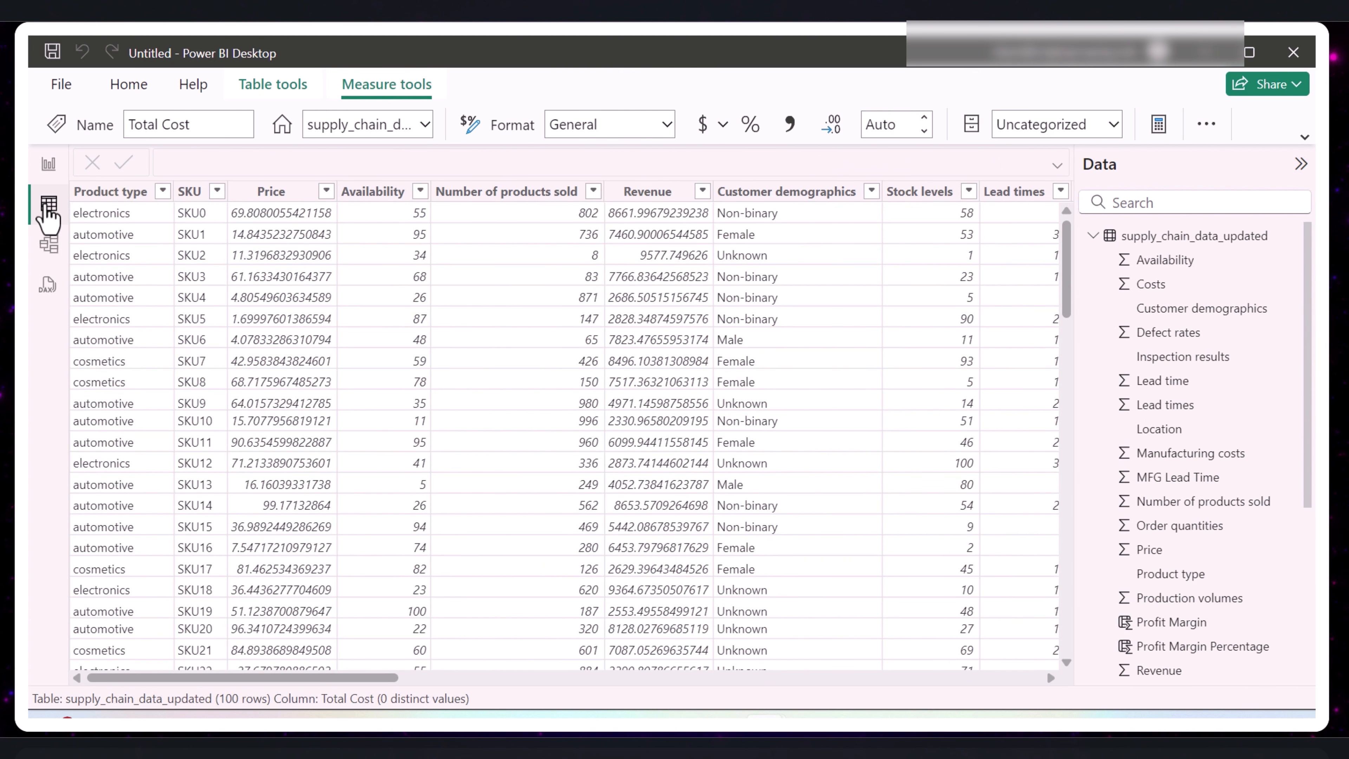
{"action": "left_click_drag", "start_coordinate": [287, 679], "coordinate": [858, 675]}
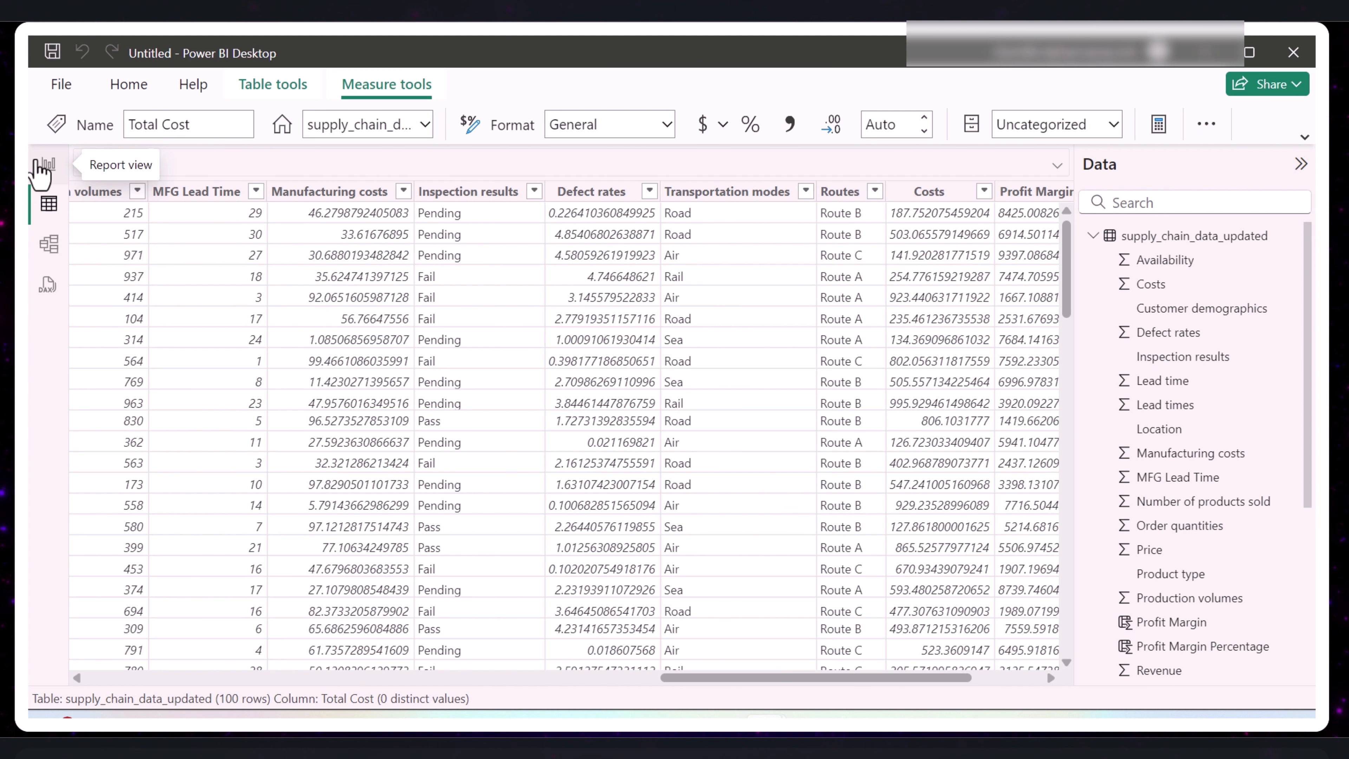
{"action": "left_click", "coordinate": [42, 169]}
{"action": "left_click", "coordinate": [1093, 618]}
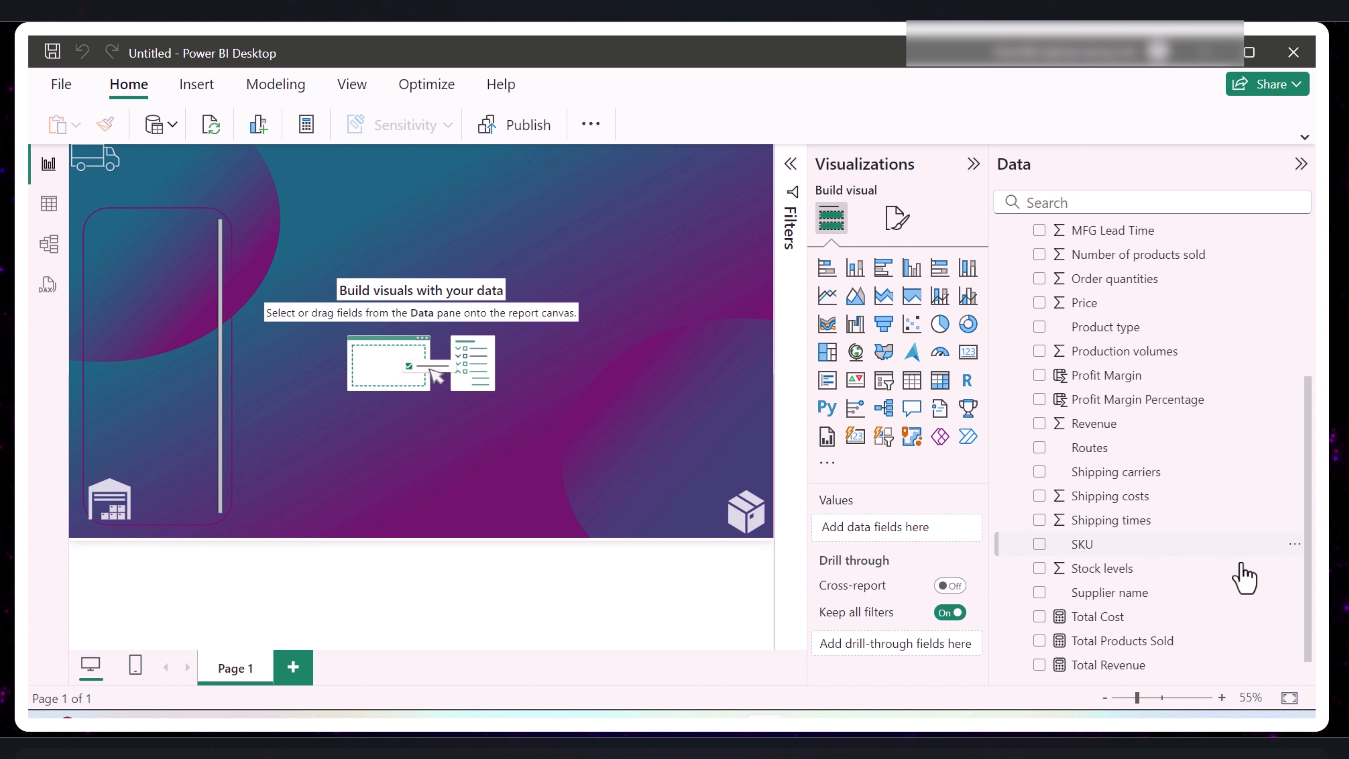
- Create an Order Quantity measure as the SUM of the Order quantities column and commit it
{"action": "right_click", "coordinate": [1093, 620]}
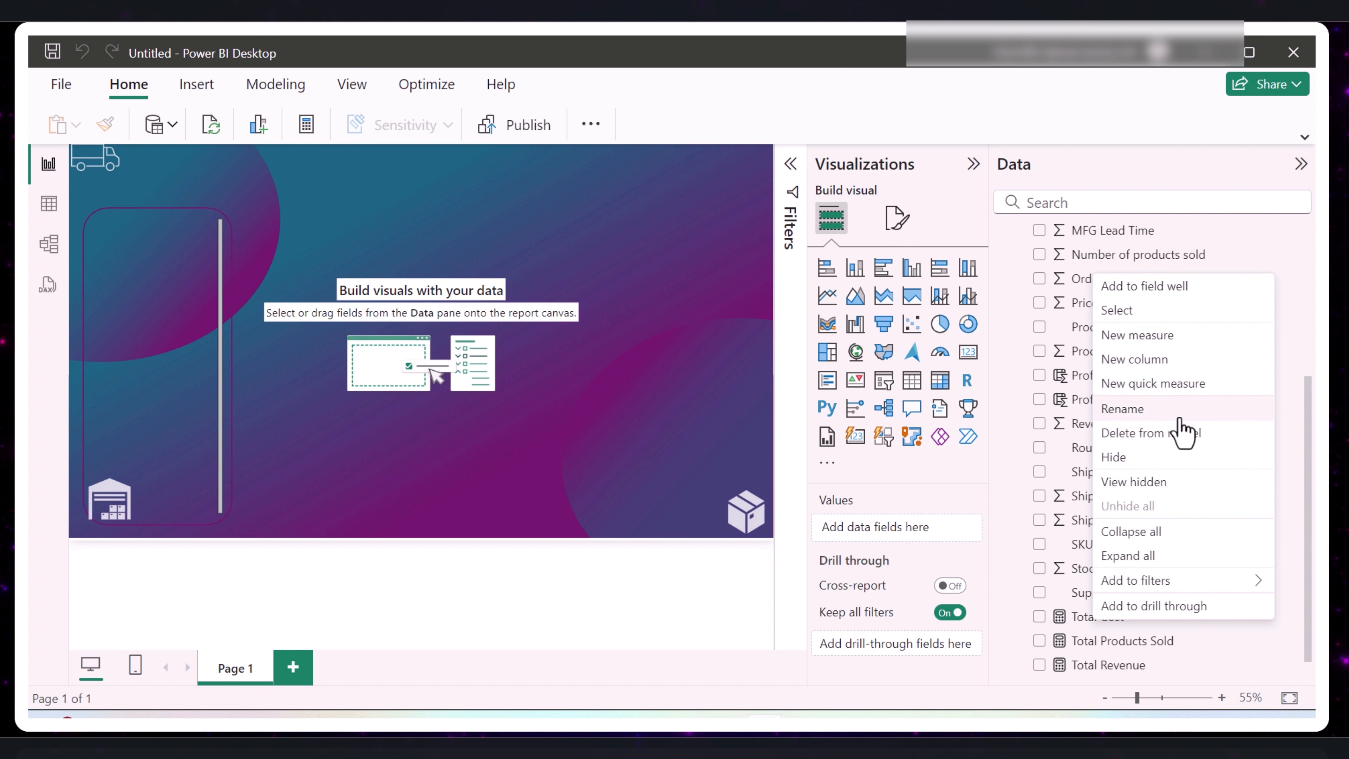
{"action": "left_click", "coordinate": [1135, 345]}
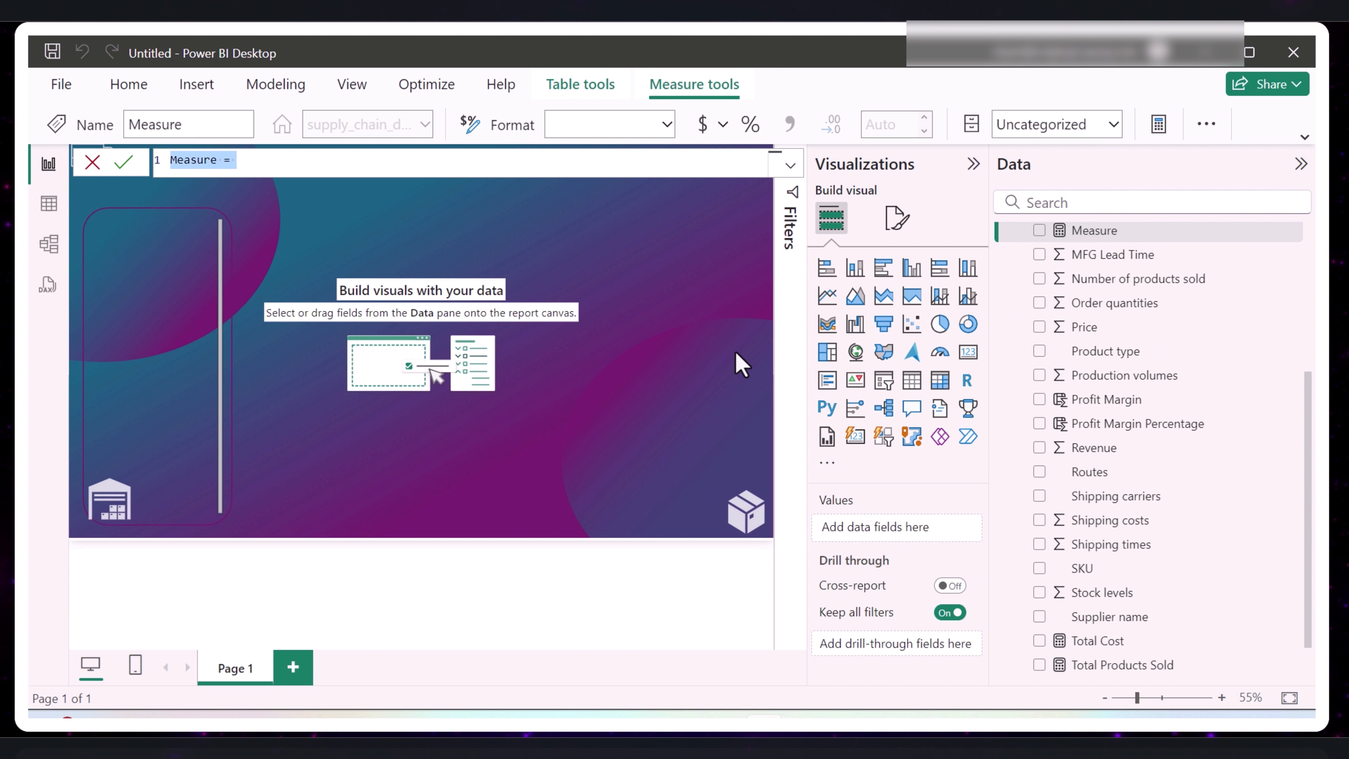
{"action": "type", "text": "Order"}
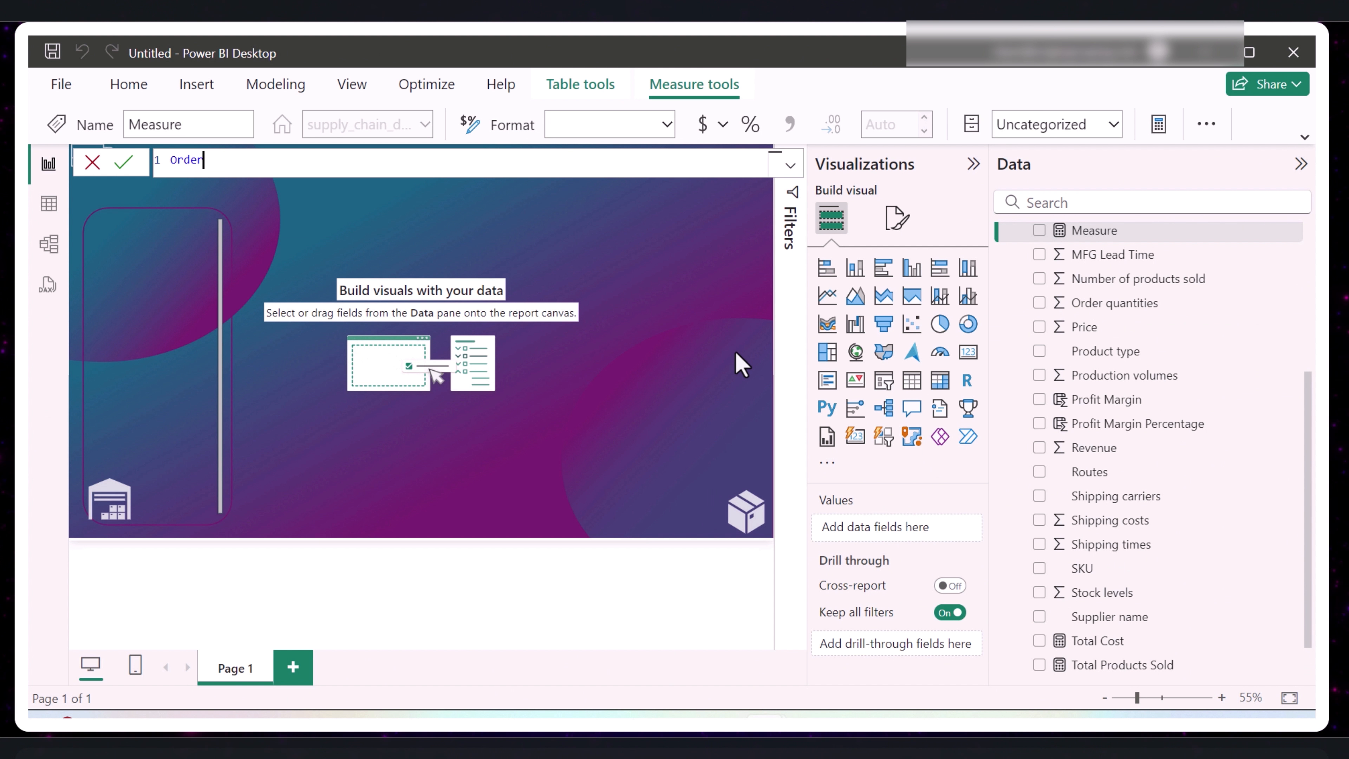
{"action": "type", "text": " Quantity = sum"}
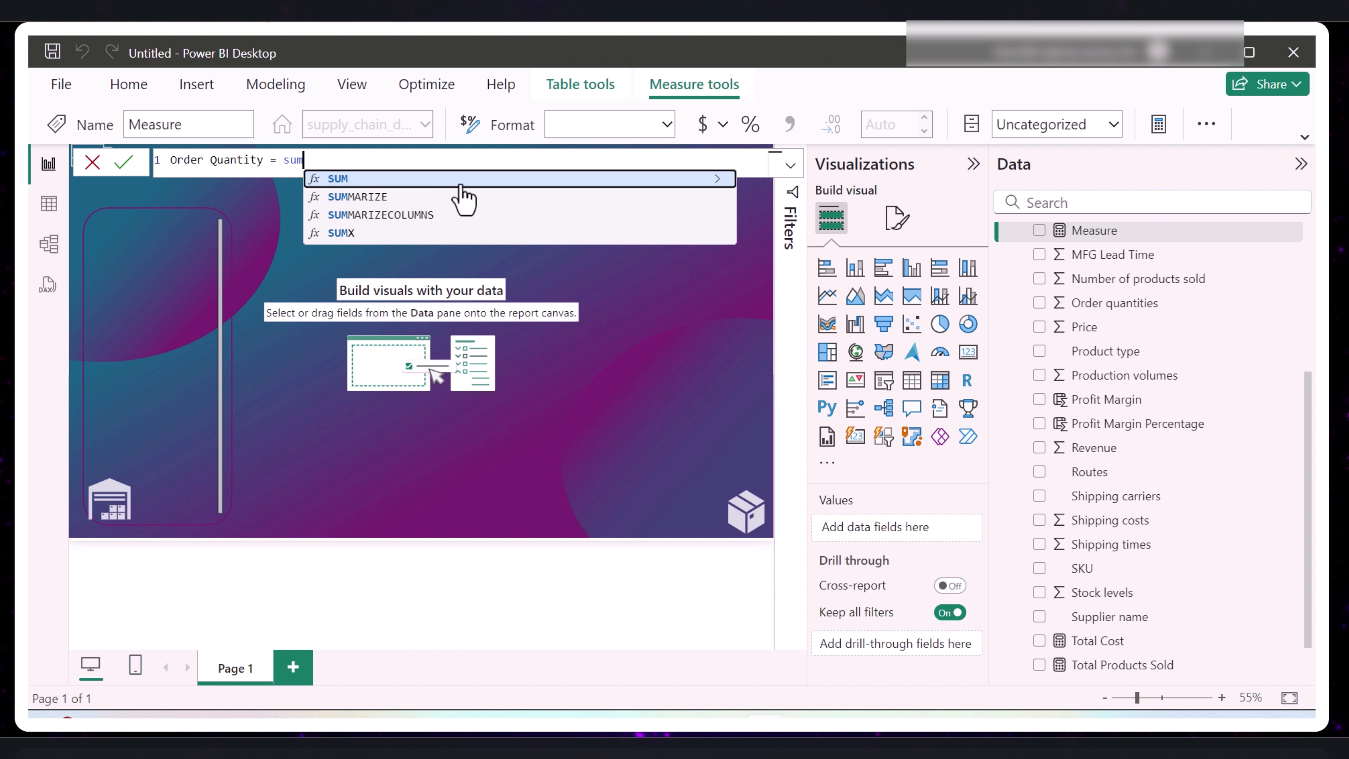
{"action": "left_click", "coordinate": [460, 183]}
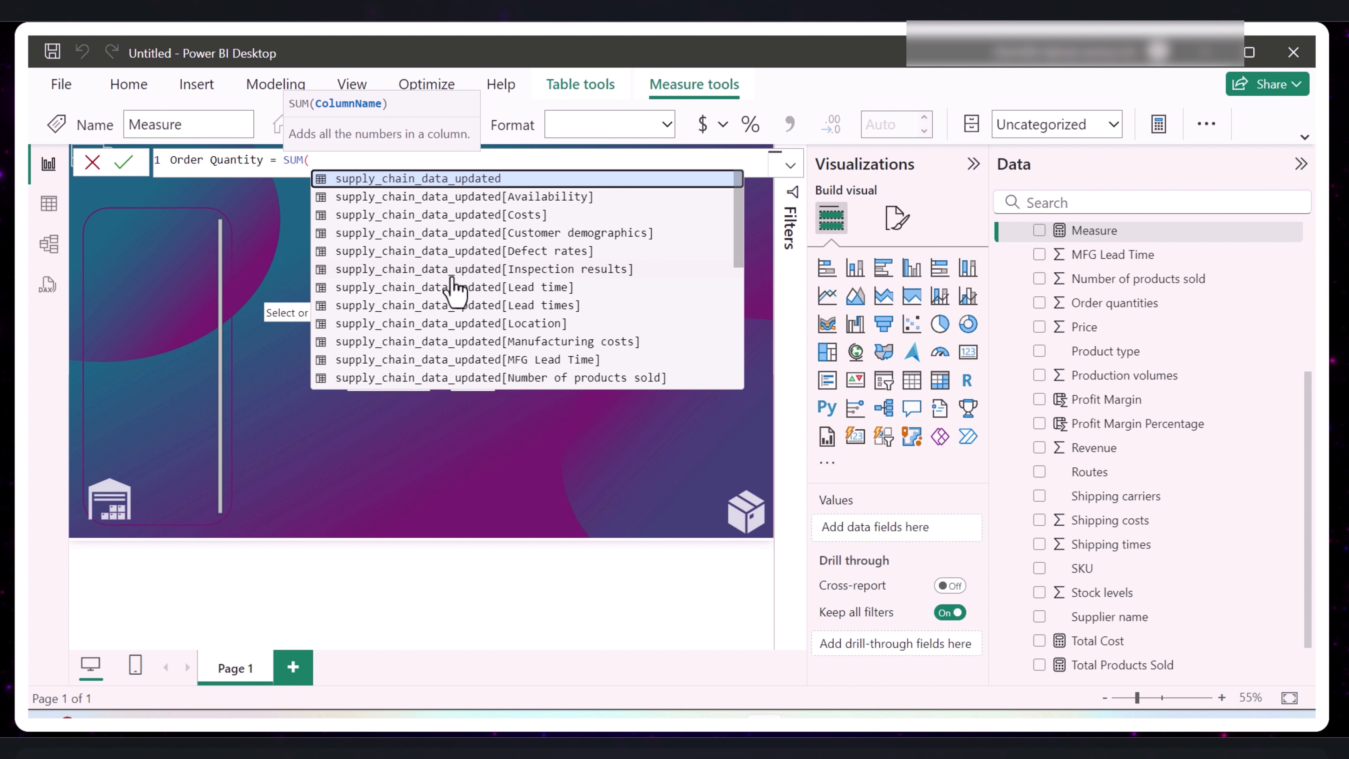
{"action": "scroll", "coordinate": [476, 311], "scroll_direction": "down", "scroll_amount": 3}
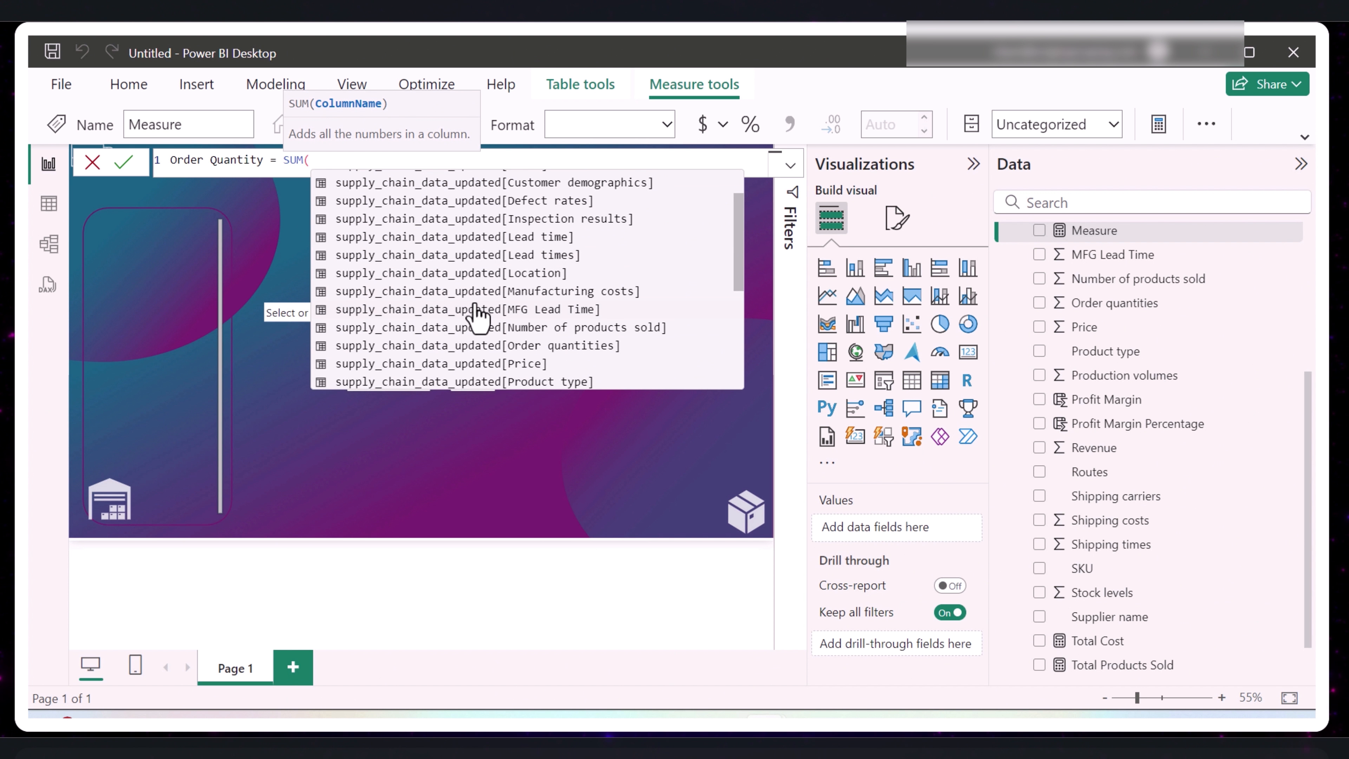
{"action": "left_click", "coordinate": [413, 295]}
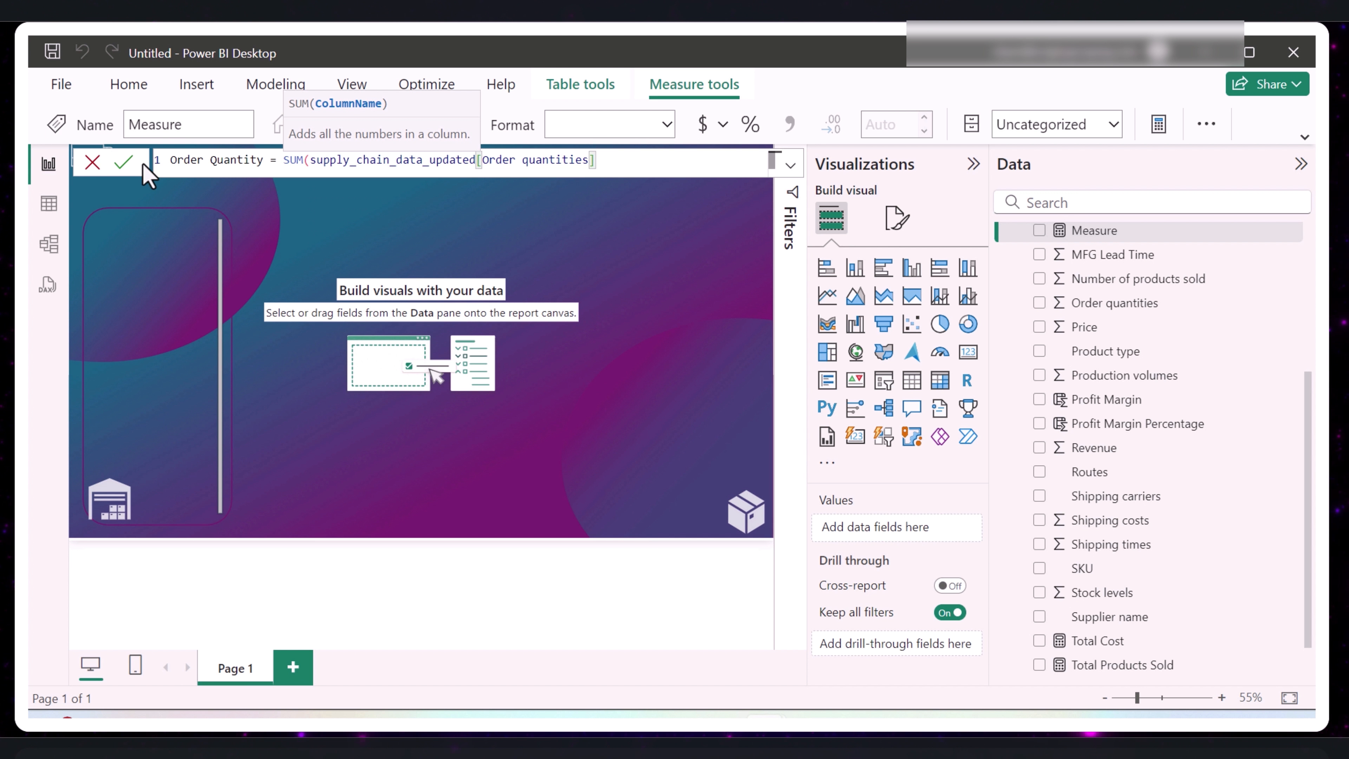
{"action": "left_click", "coordinate": [122, 164]}
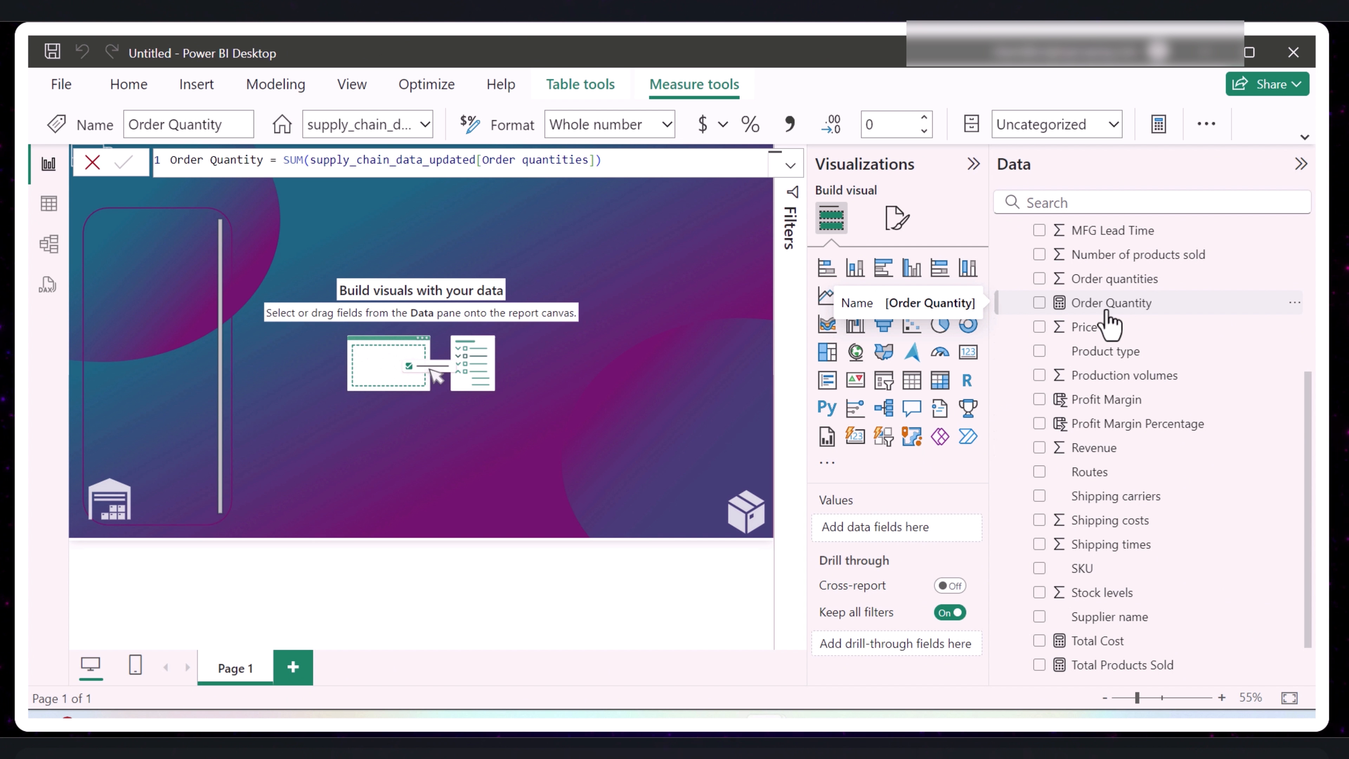
- Create an Average Profit Margin measure as the AVERAGE of the Profit Margin column and commit it
{"action": "right_click", "coordinate": [1122, 303]}
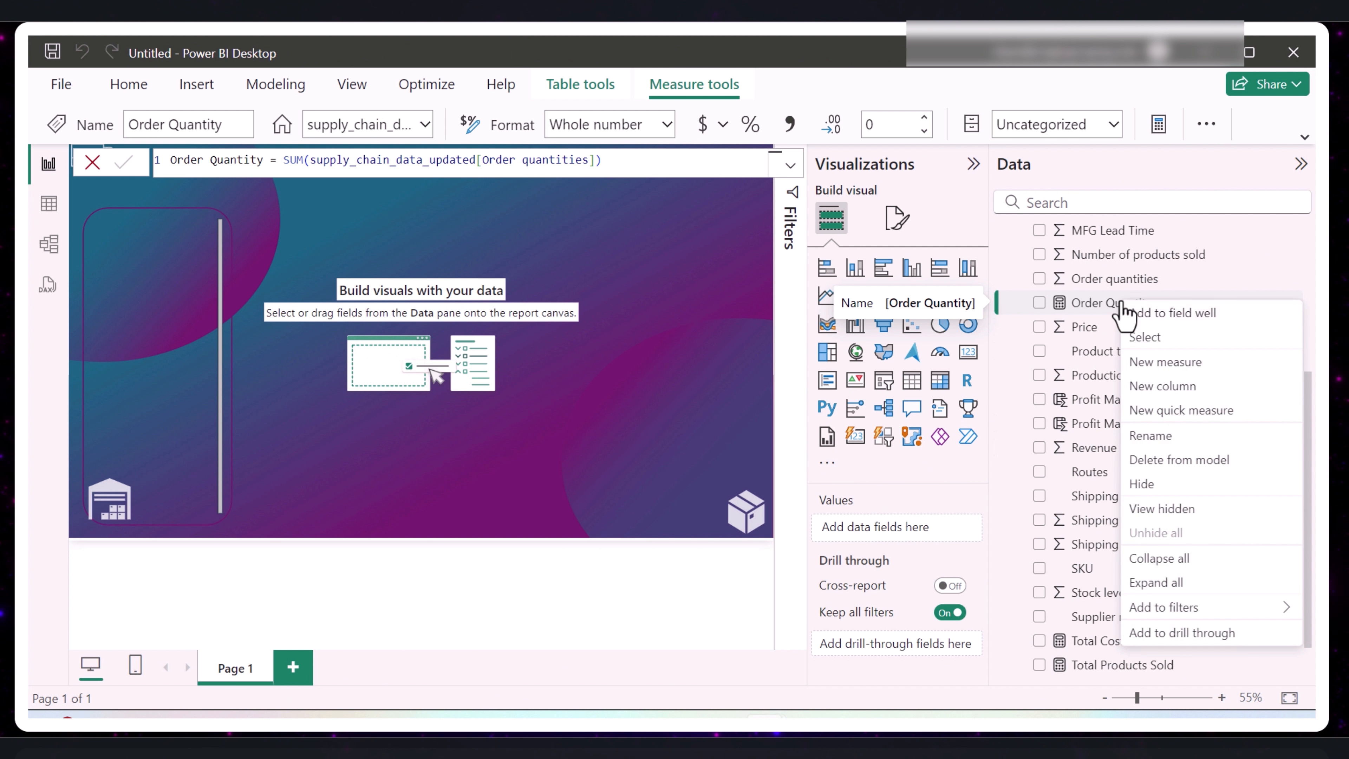
{"action": "left_click", "coordinate": [1180, 366]}
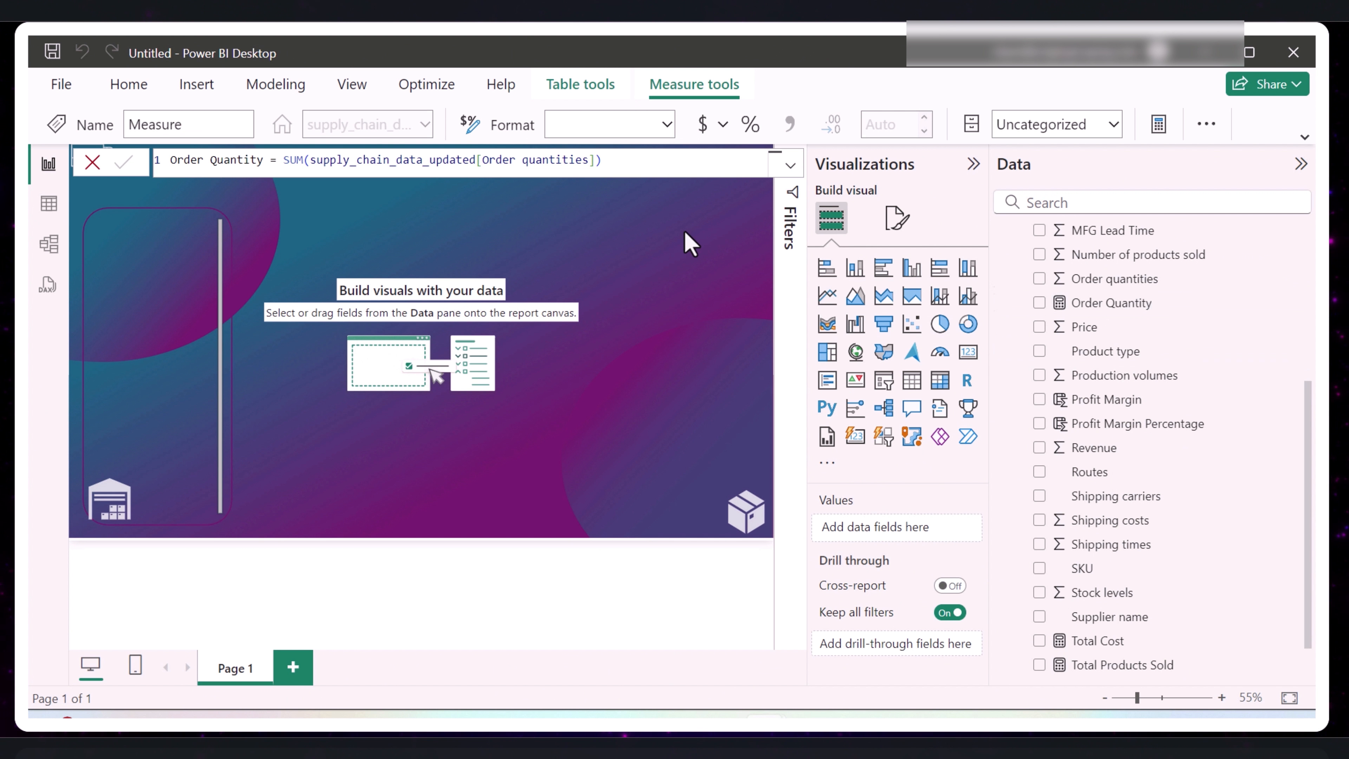
{"action": "type", "text": "Av"}
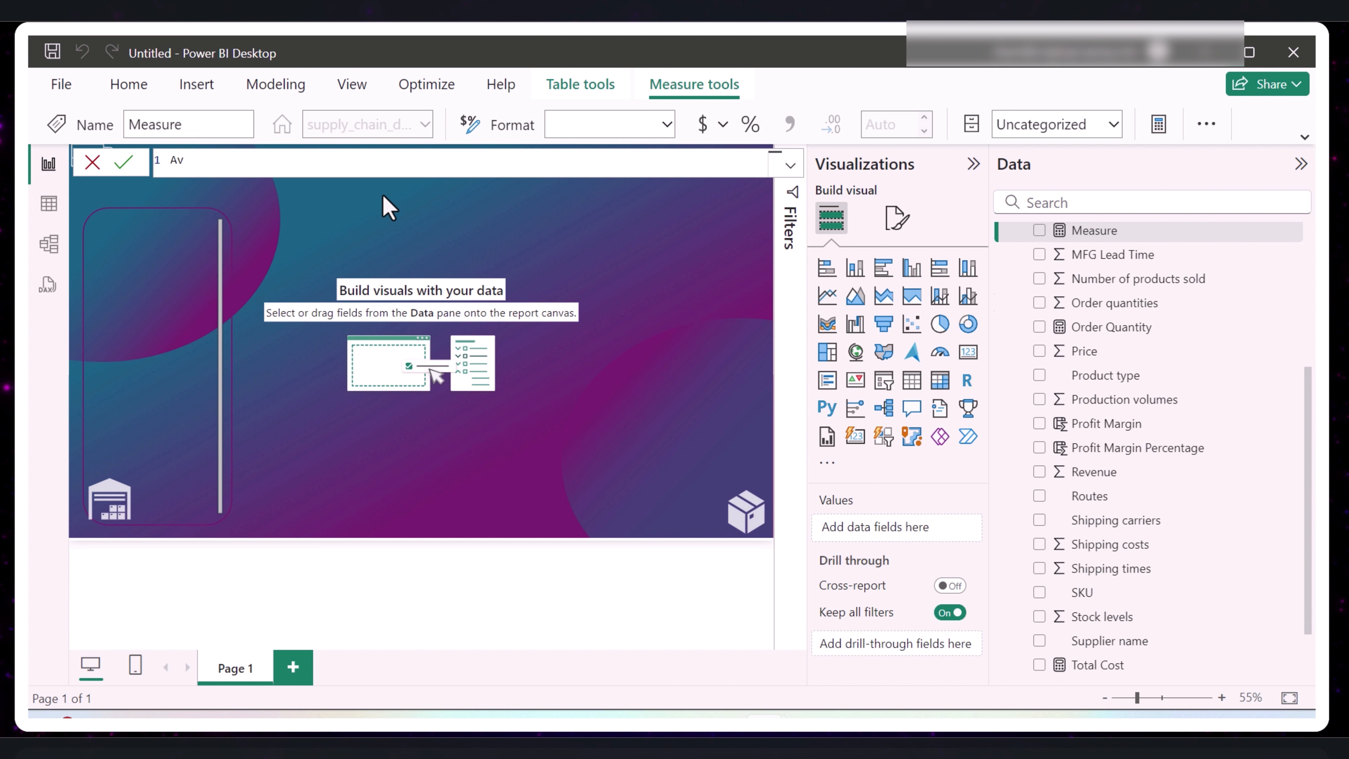
{"action": "type", "text": "erage Profit Margin ="}
{"action": "type", "text": " aver"}
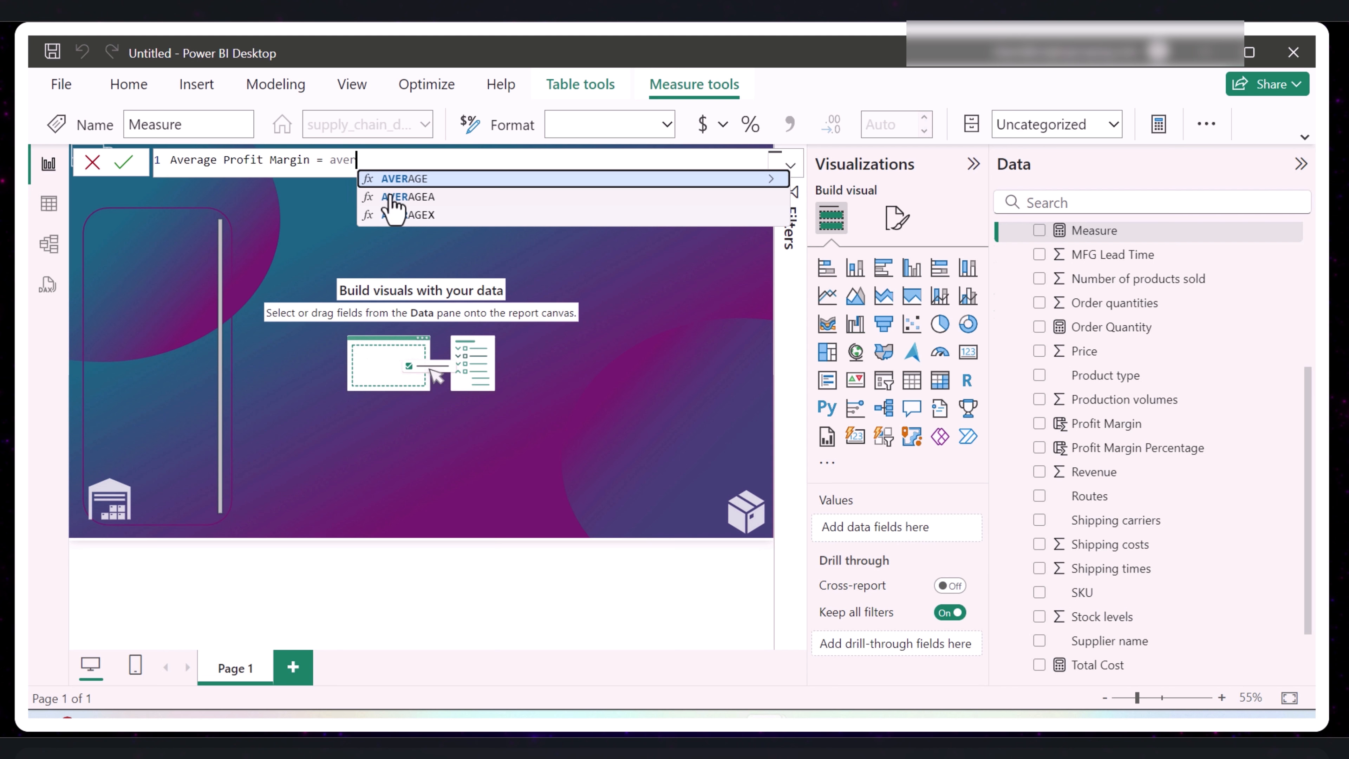
{"action": "key", "text": "Tab"}
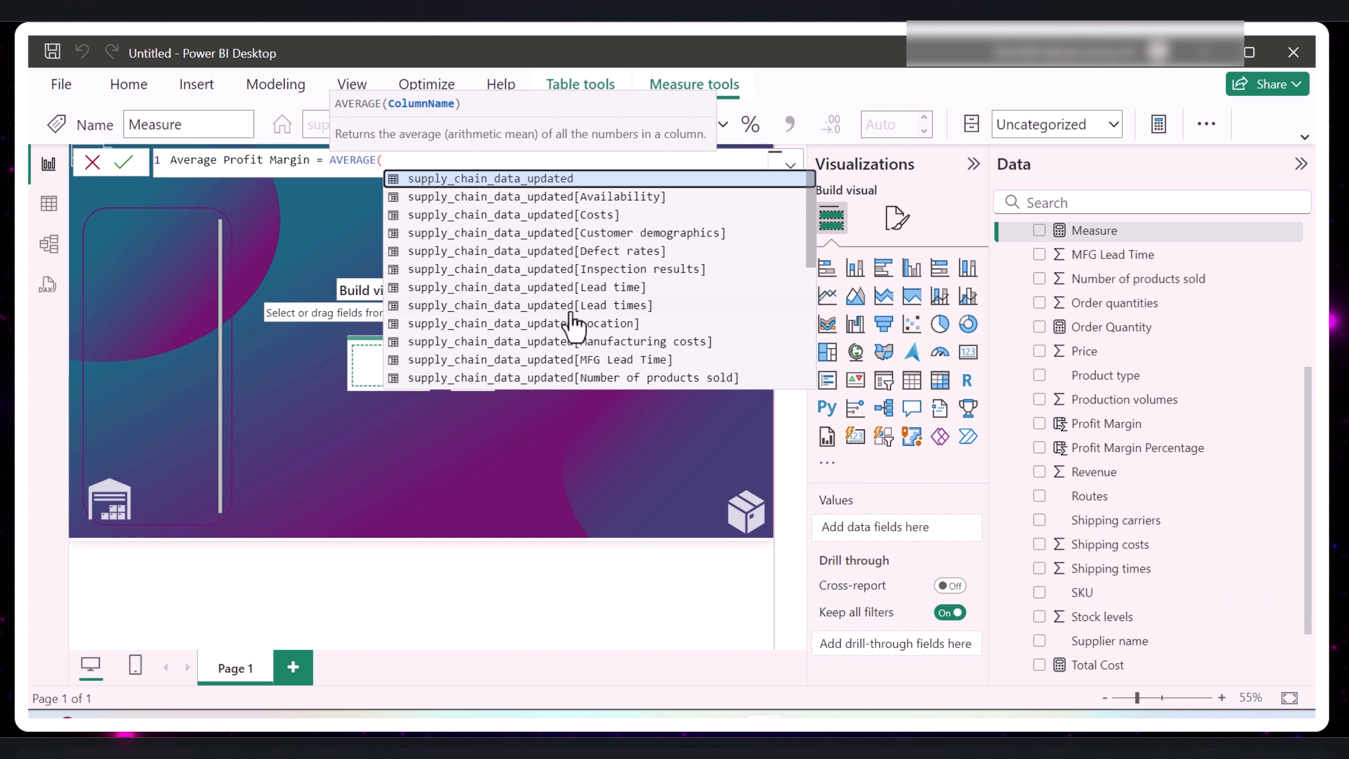
{"action": "scroll", "coordinate": [691, 303], "scroll_direction": "down", "scroll_amount": 1}
{"action": "scroll", "coordinate": [692, 305], "scroll_direction": "down", "scroll_amount": 1}
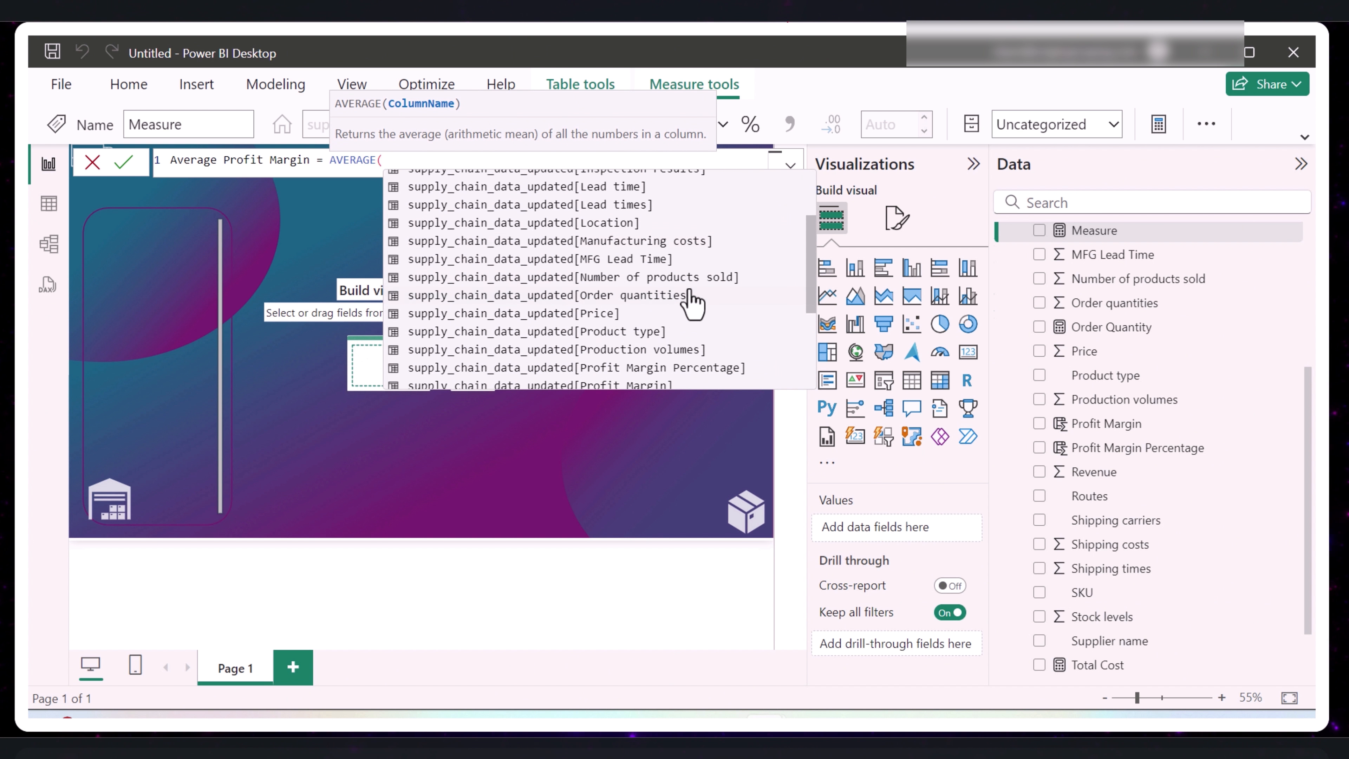
{"action": "scroll", "coordinate": [691, 298], "scroll_direction": "down", "scroll_amount": 1}
{"action": "left_click", "coordinate": [659, 331]}
{"action": "type", "text": ")"}
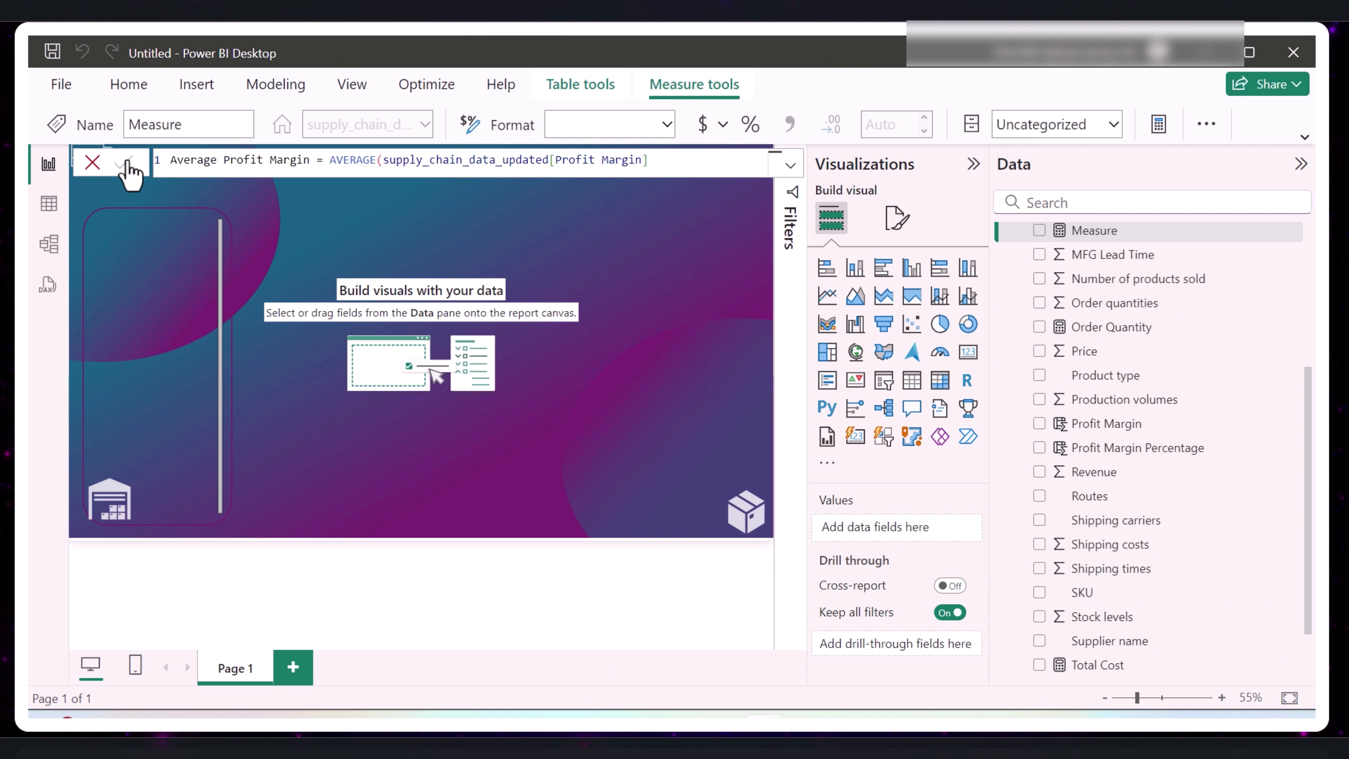
{"action": "left_click", "coordinate": [127, 162]}
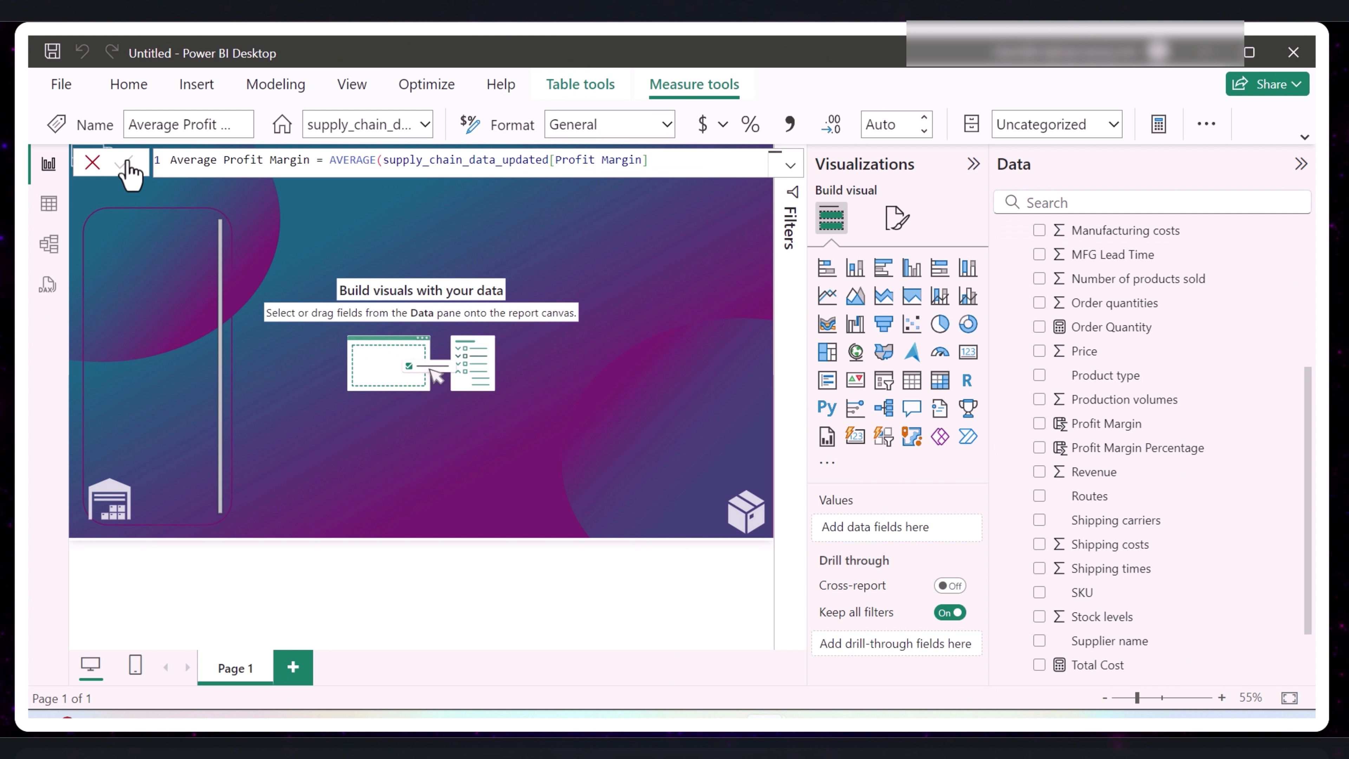
- Create a Defect Rate % measure by pasting a formula that multiplies the AVERAGE of Defect rates by 100, and commit it
{"action": "scroll", "coordinate": [1125, 274], "scroll_direction": "up", "scroll_amount": 5}
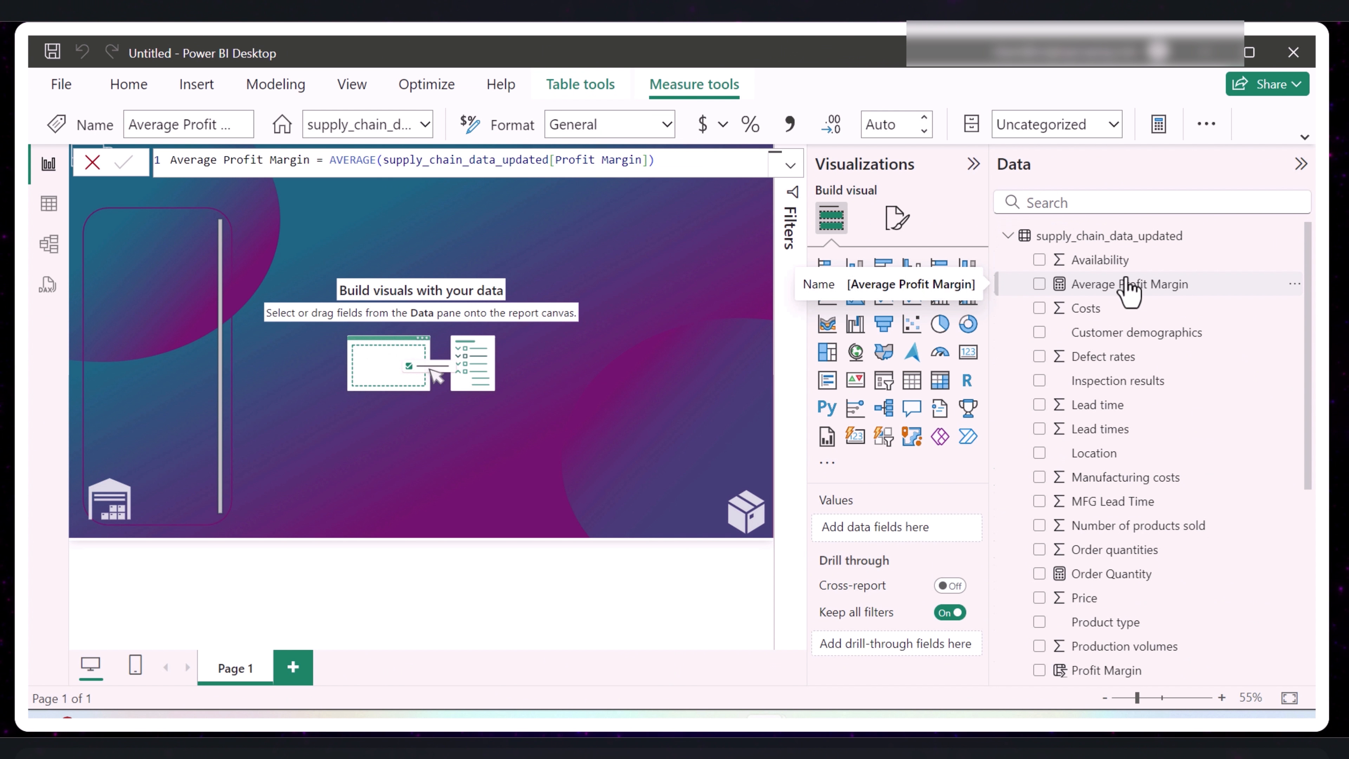
{"action": "right_click", "coordinate": [1097, 297]}
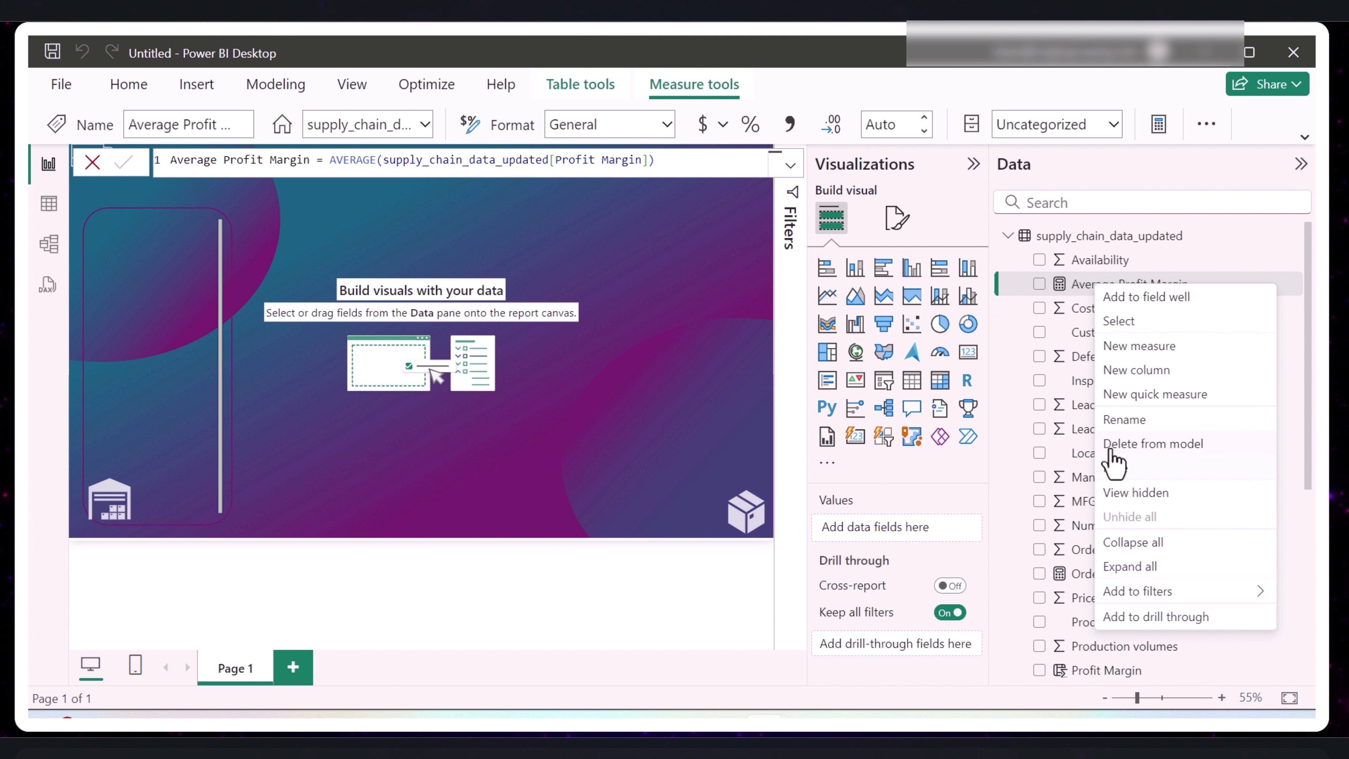
{"action": "left_click", "coordinate": [1150, 348]}
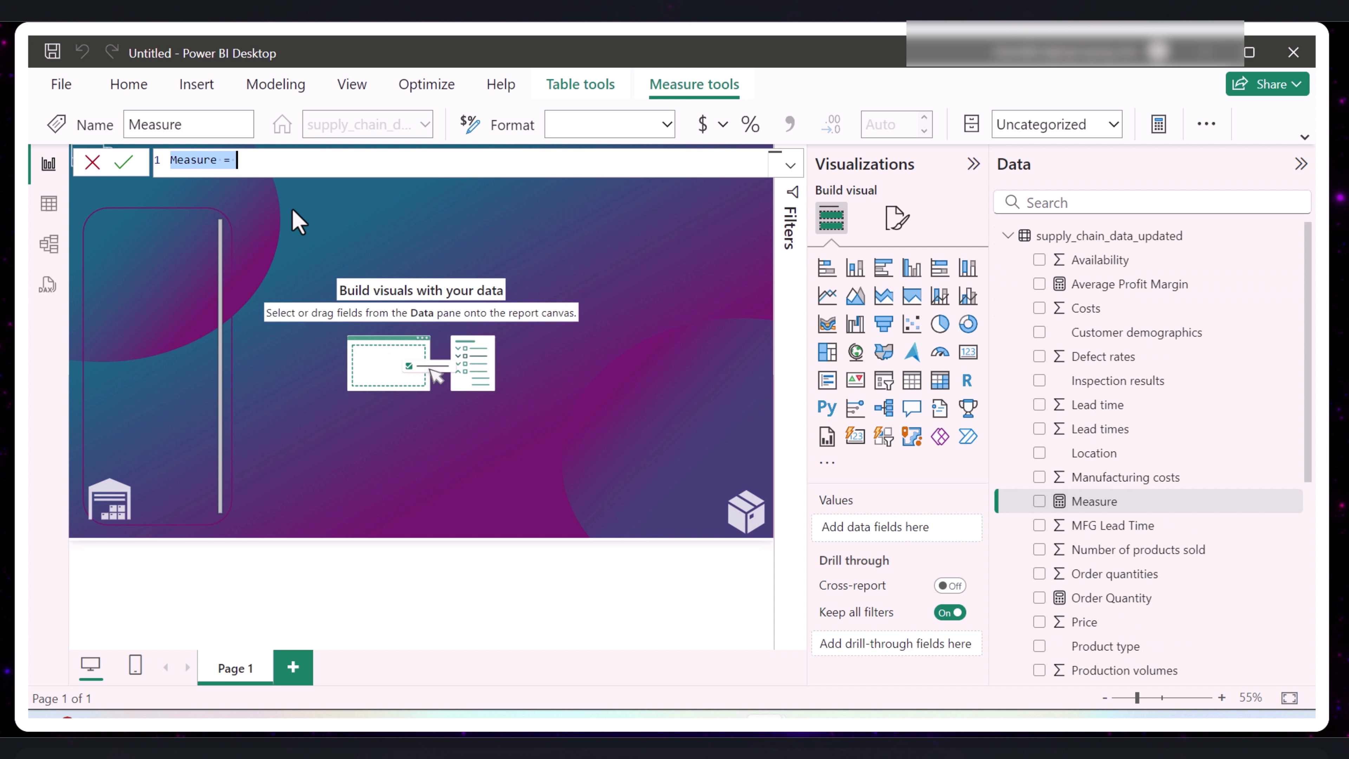
{"action": "type", "text": "Defect Rate % = AVERAGE(supply_chain_data_updated[Defect rates]) * 100"}
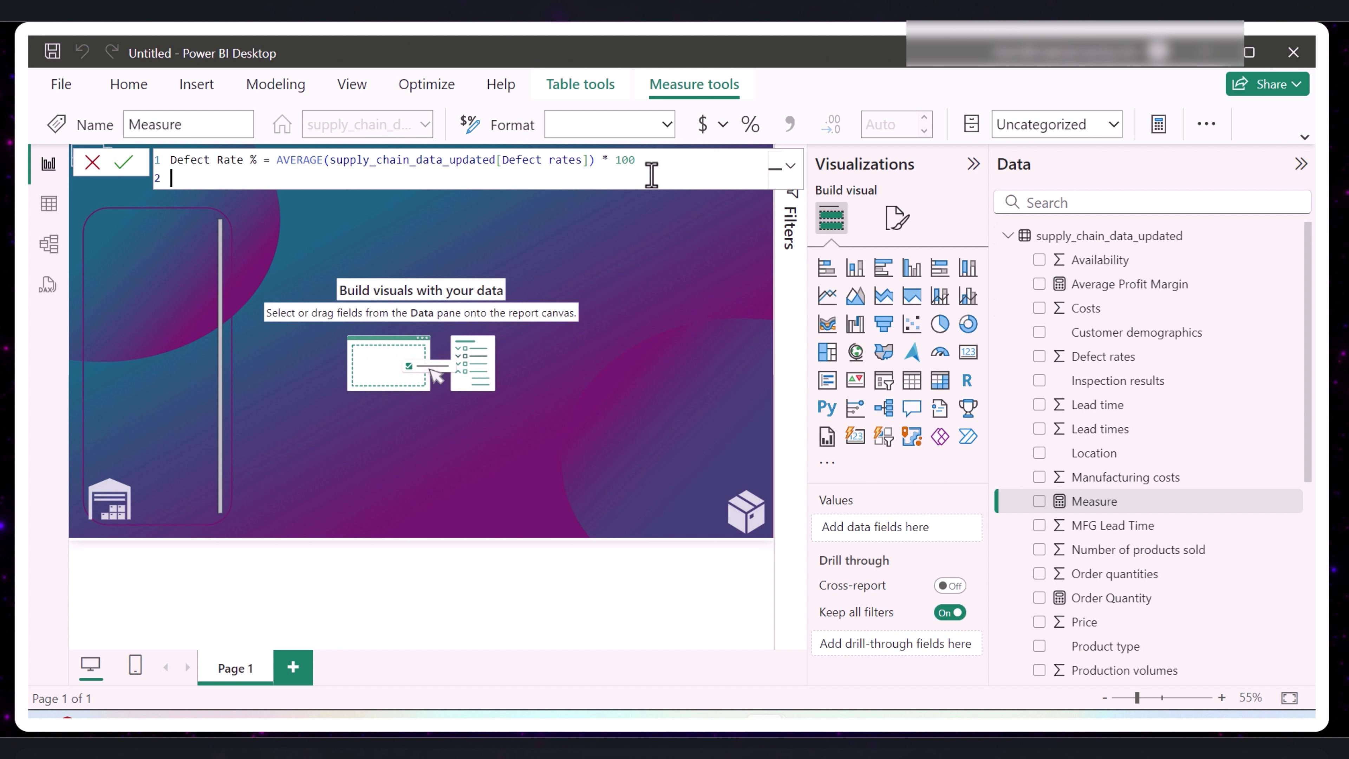
{"action": "left_click", "coordinate": [124, 162]}
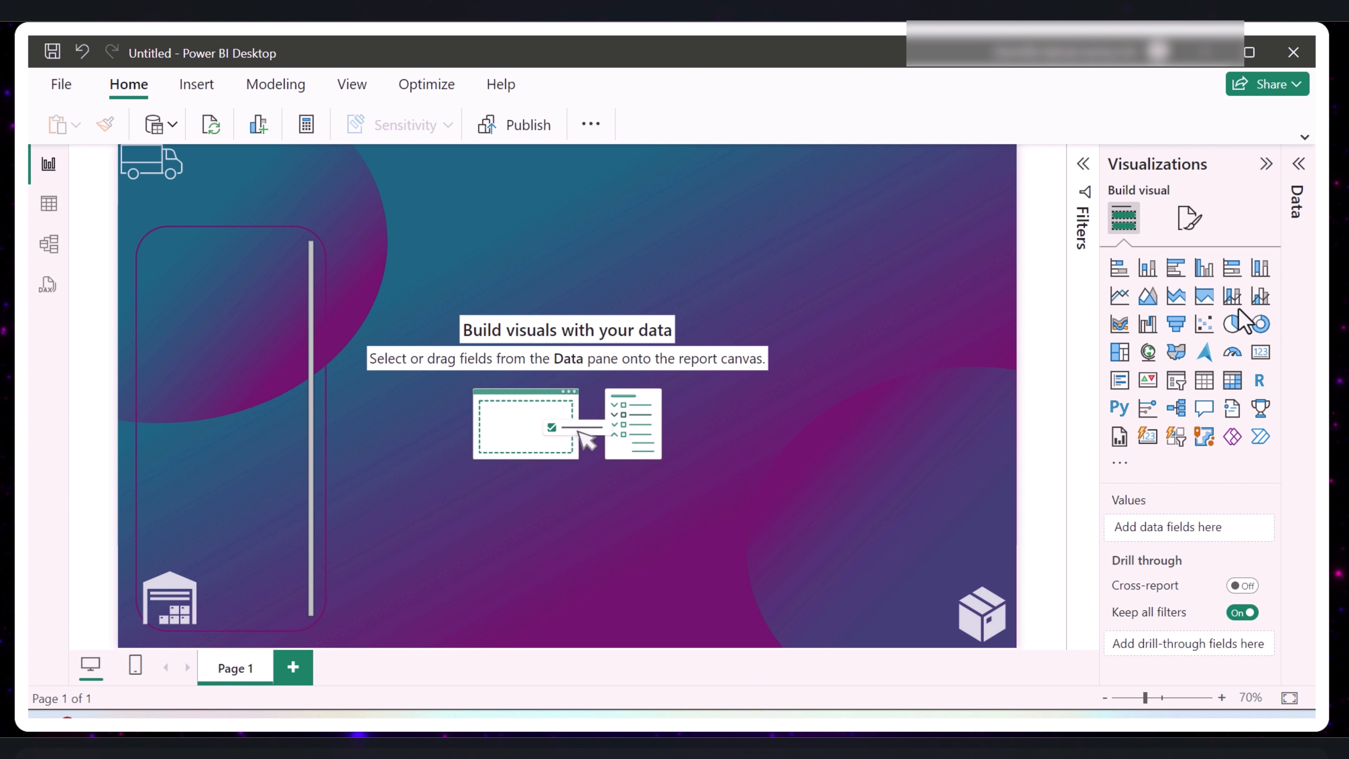
- Insert a Card (new) visual on the report page and add the Total Revenue measure to it
{"action": "left_click", "coordinate": [1147, 437]}
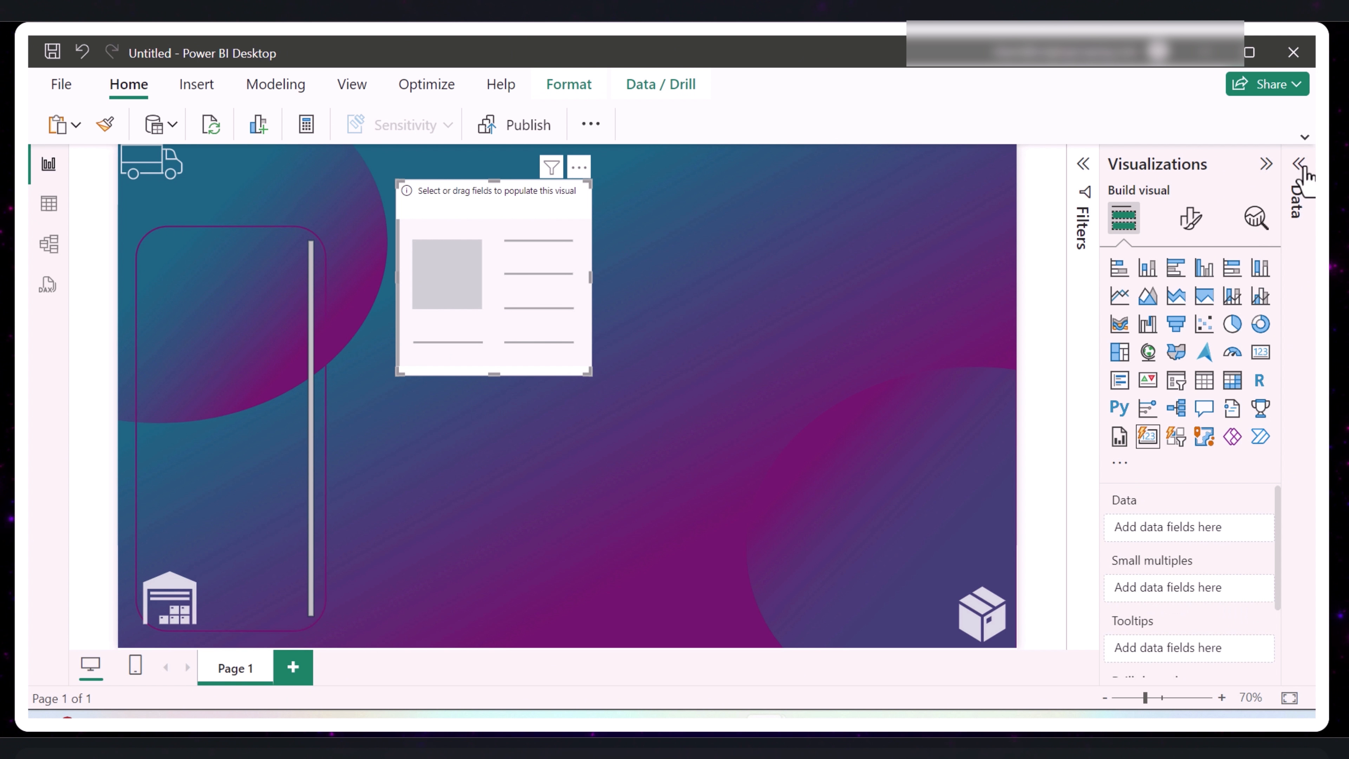
{"action": "left_click", "coordinate": [1301, 188]}
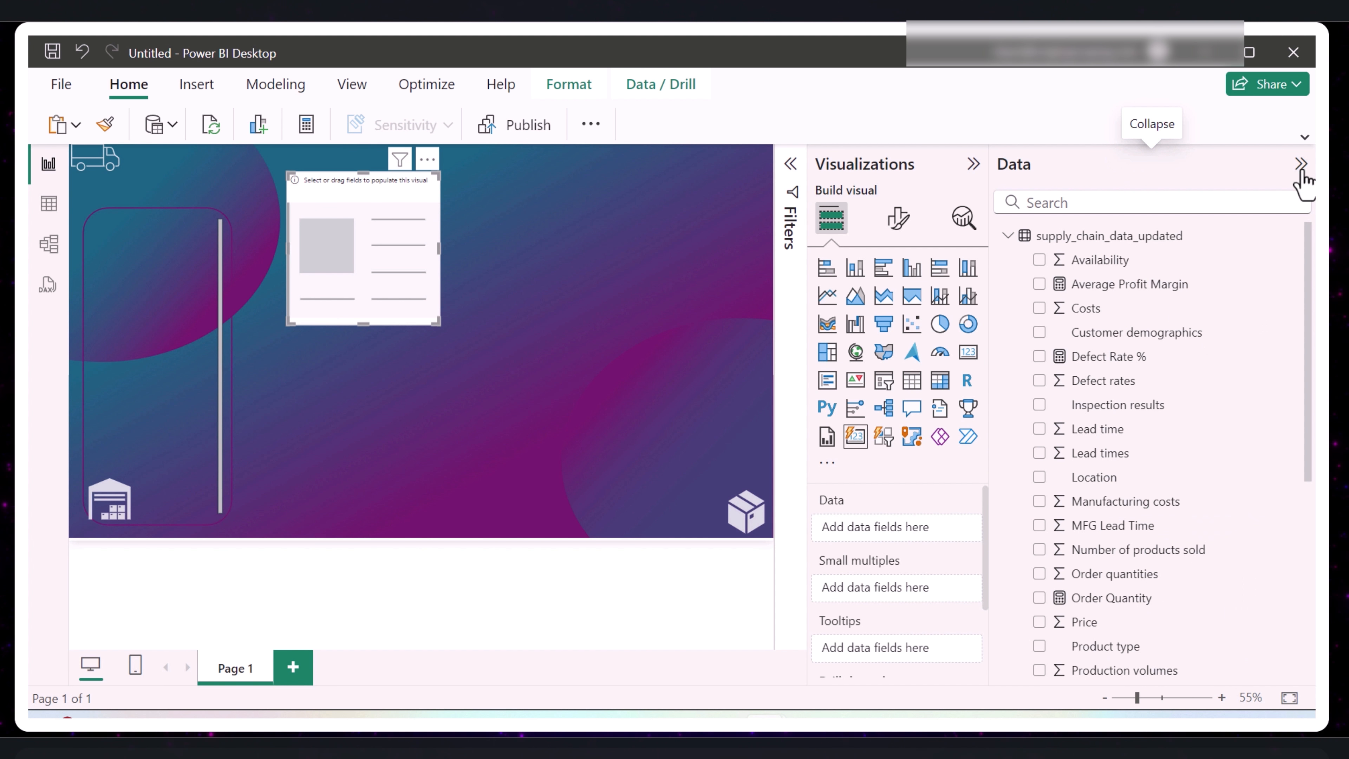
{"action": "scroll", "coordinate": [1118, 441], "scroll_direction": "down", "scroll_amount": 3}
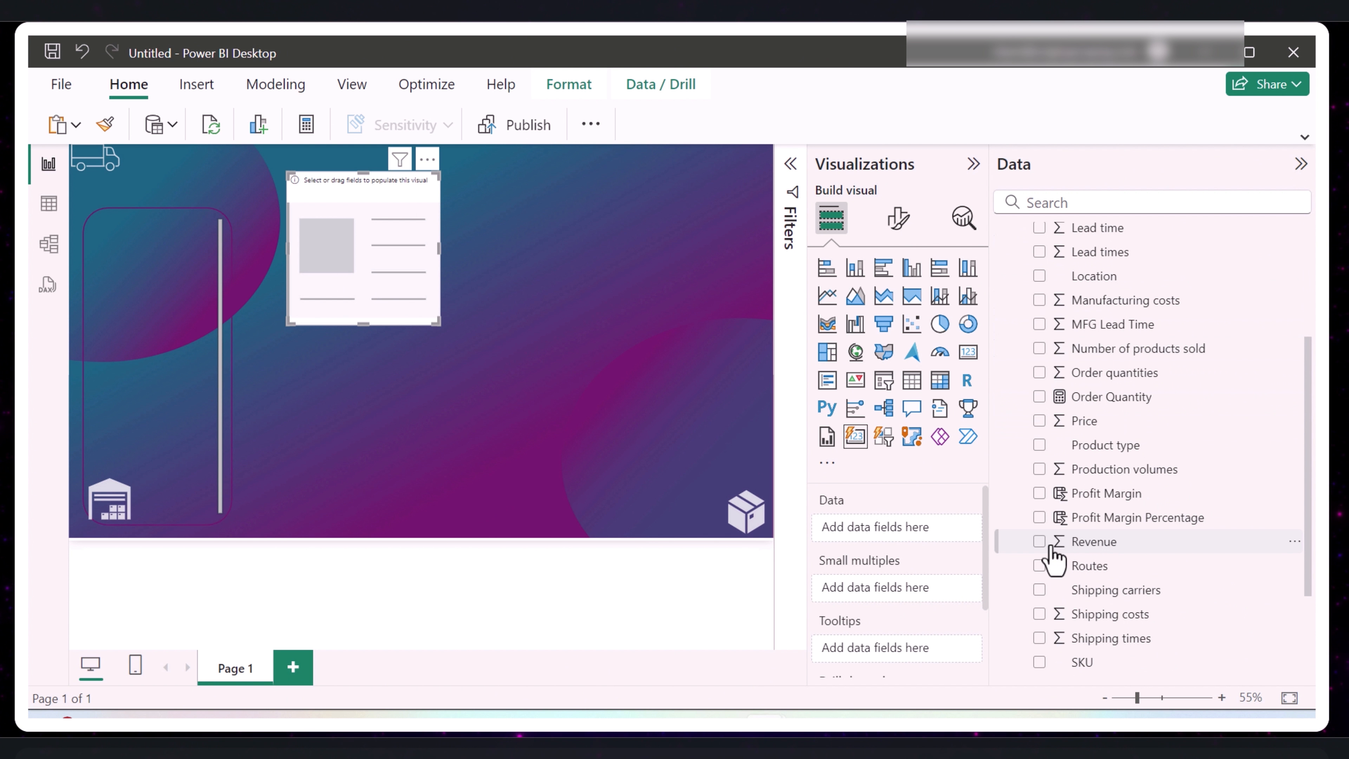
{"action": "scroll", "coordinate": [1120, 451], "scroll_direction": "up", "scroll_amount": 3}
{"action": "scroll", "coordinate": [1122, 451], "scroll_direction": "down", "scroll_amount": 3}
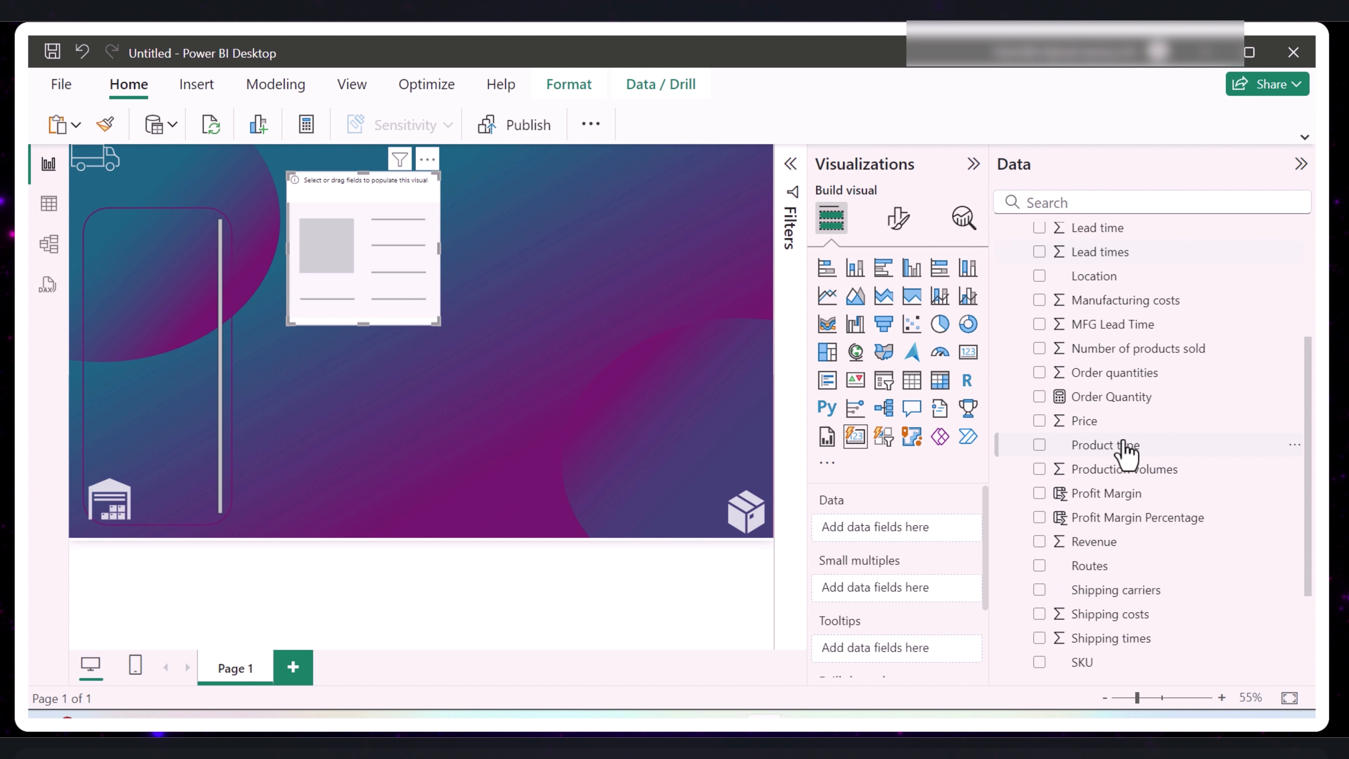
{"action": "scroll", "coordinate": [1131, 458], "scroll_direction": "down", "scroll_amount": 2}
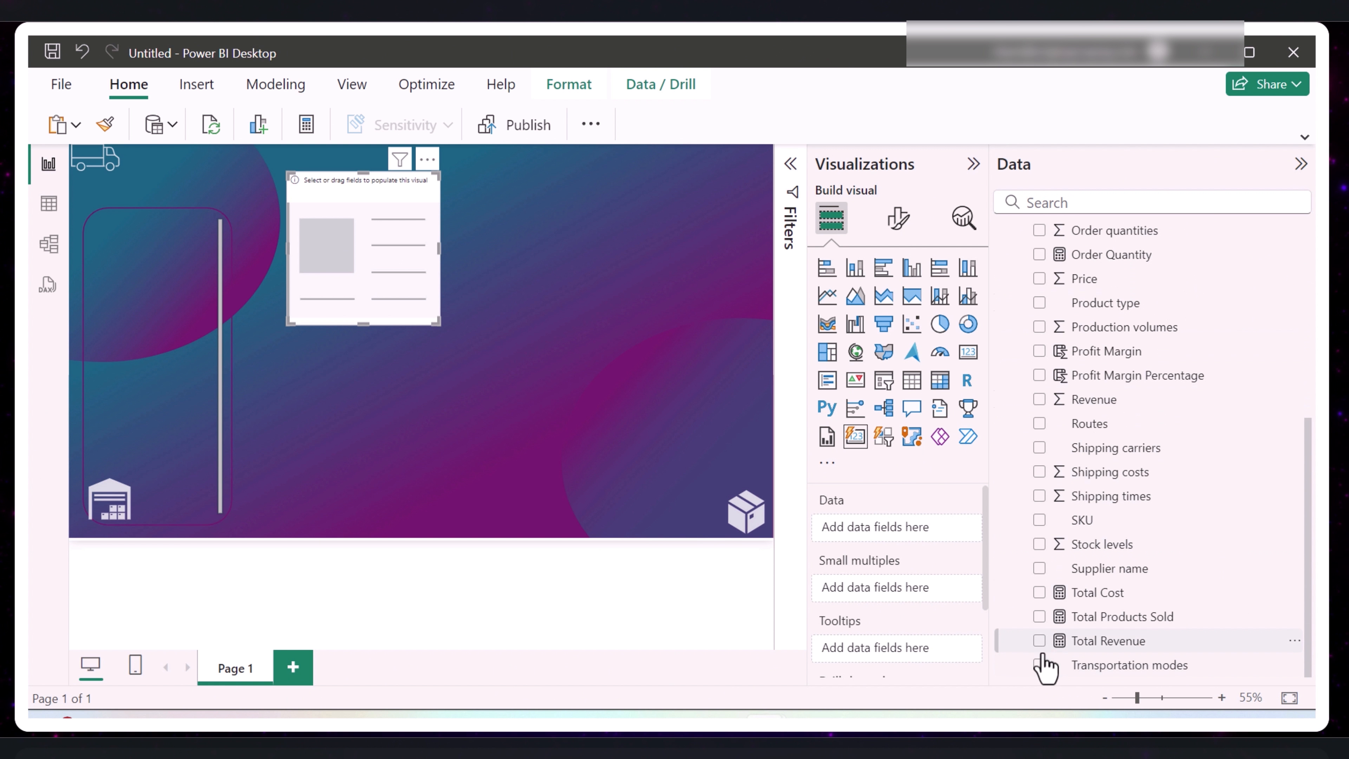
{"action": "left_click", "coordinate": [1039, 641]}
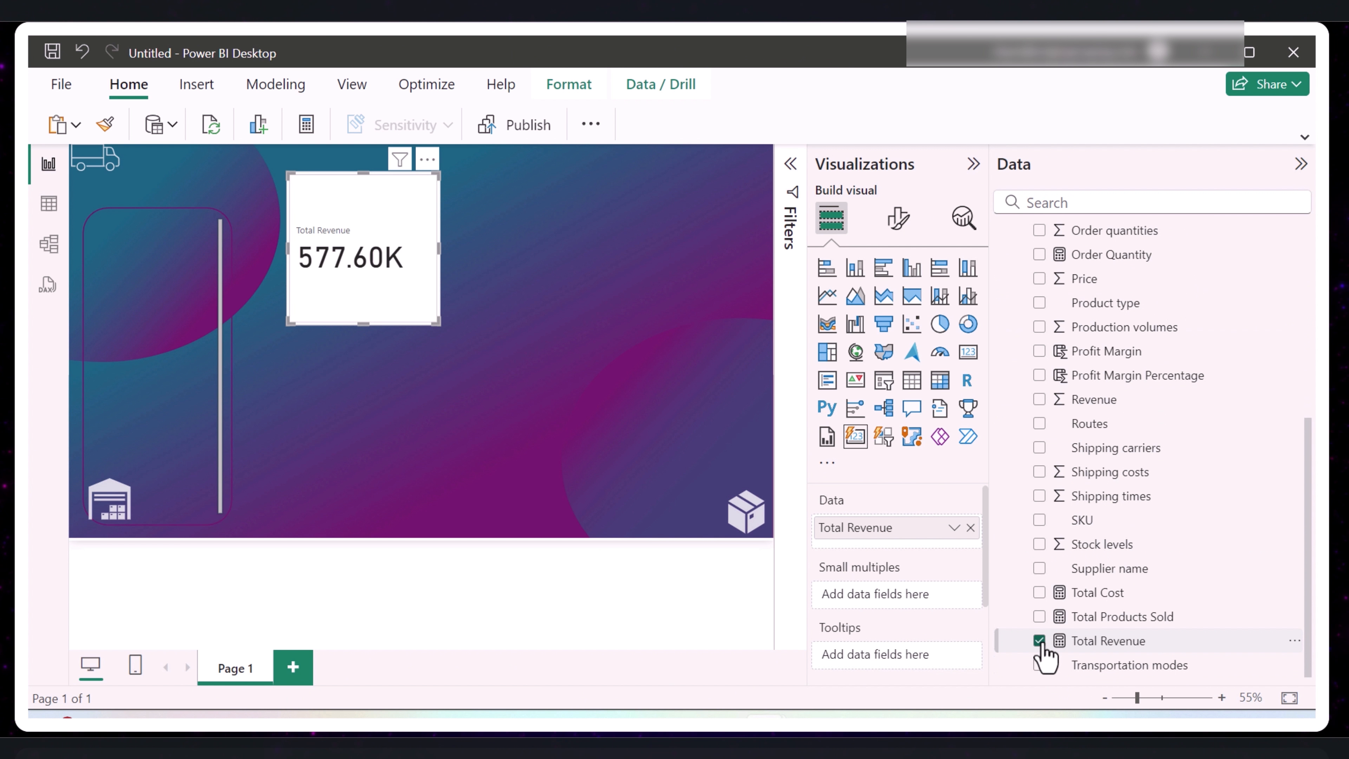
- Add Total Products Sold, Total Cost, Profit Margin and Stock levels to the card visual
{"action": "left_click", "coordinate": [1039, 616]}
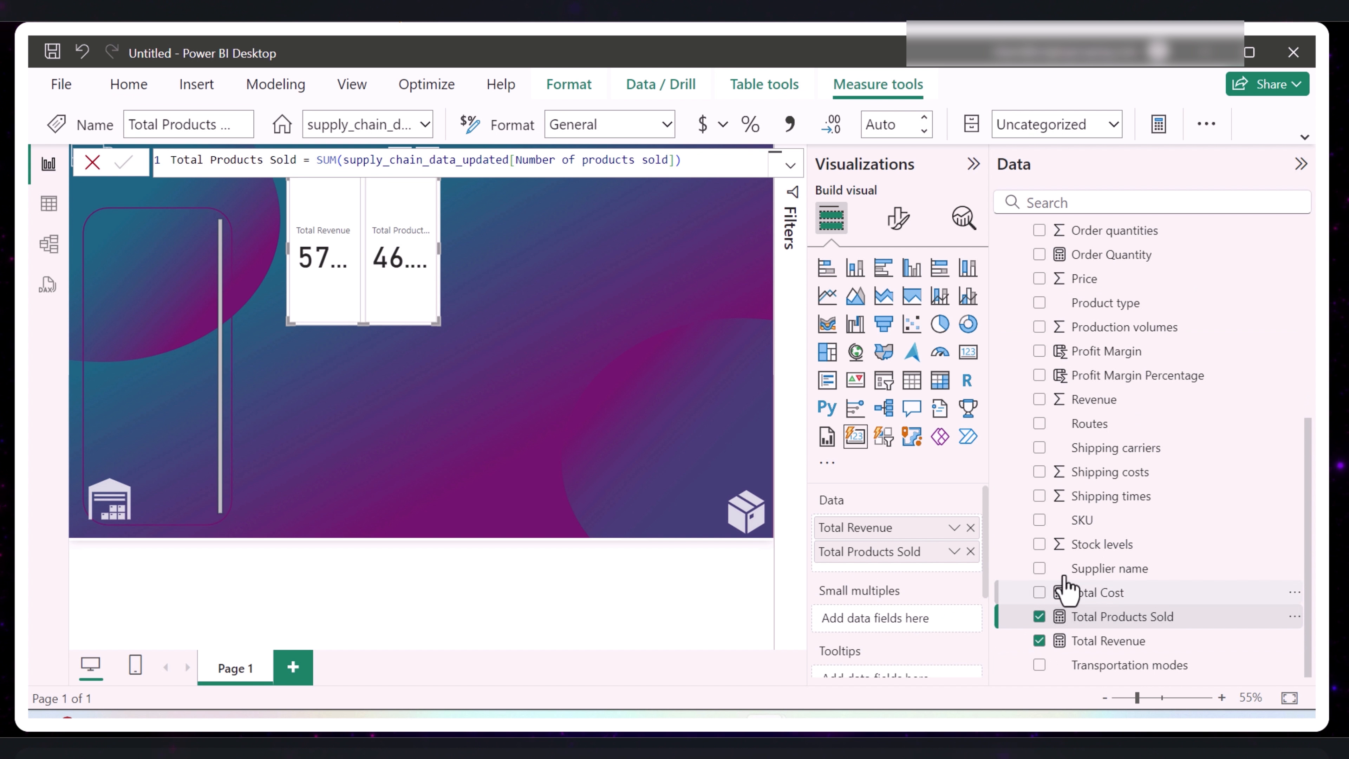
{"action": "left_click", "coordinate": [1039, 593]}
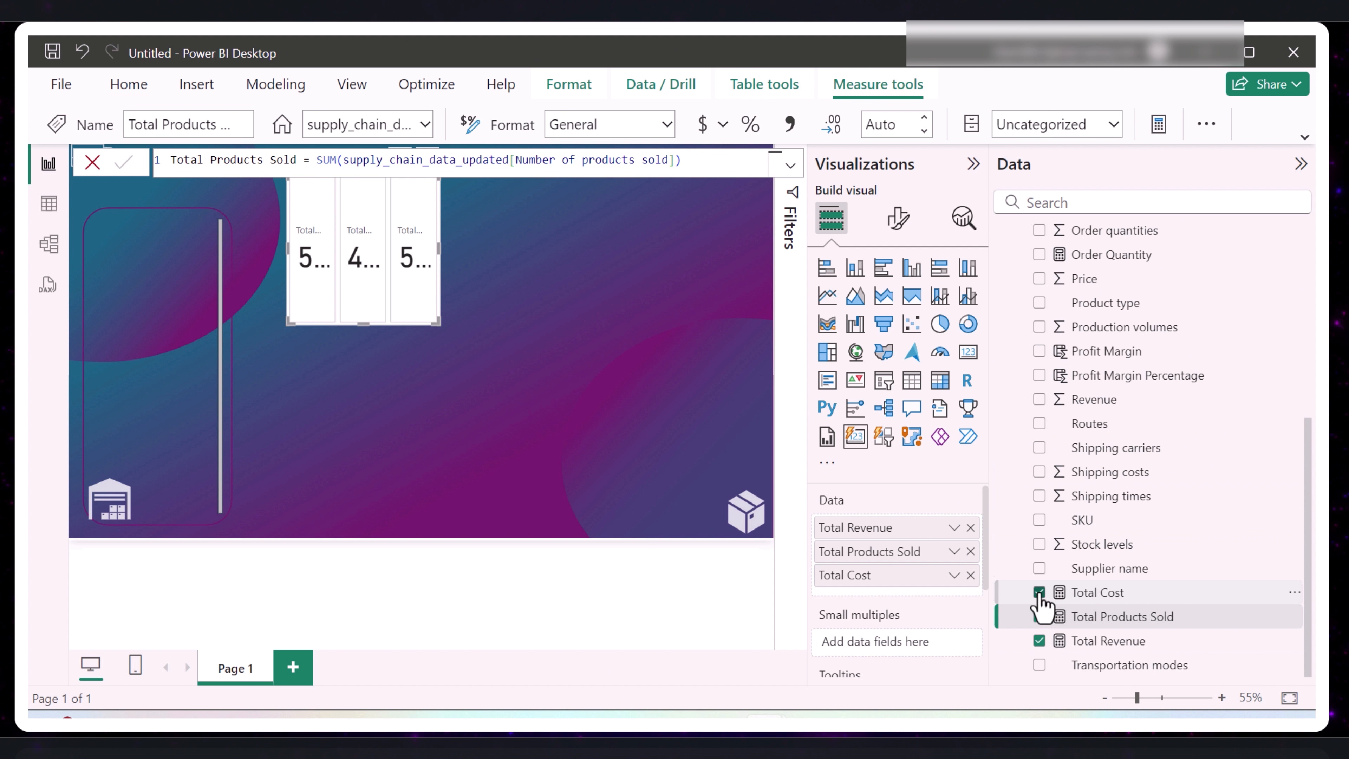
{"action": "left_click", "coordinate": [1040, 351]}
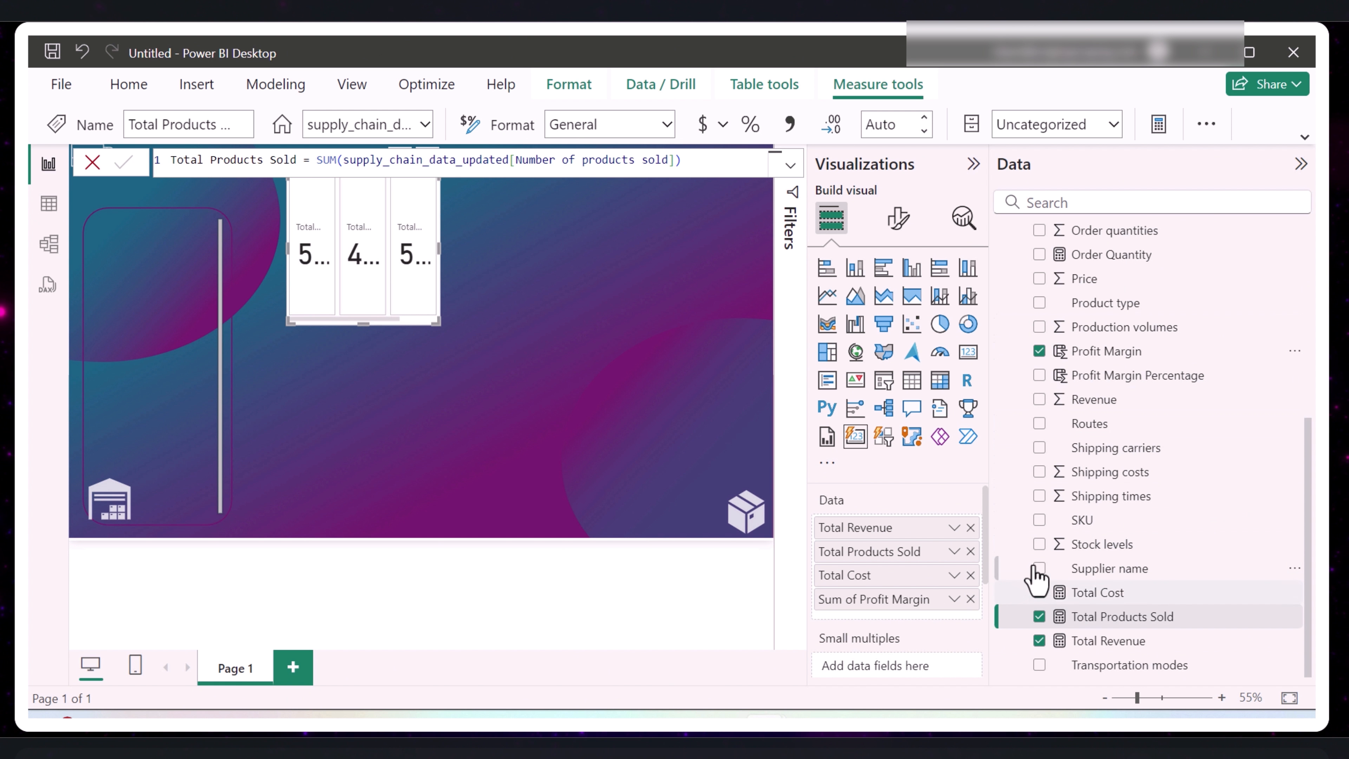
- Widen the card visual to a little over twice its width by extending its right edge
{"action": "left_click", "coordinate": [446, 265]}
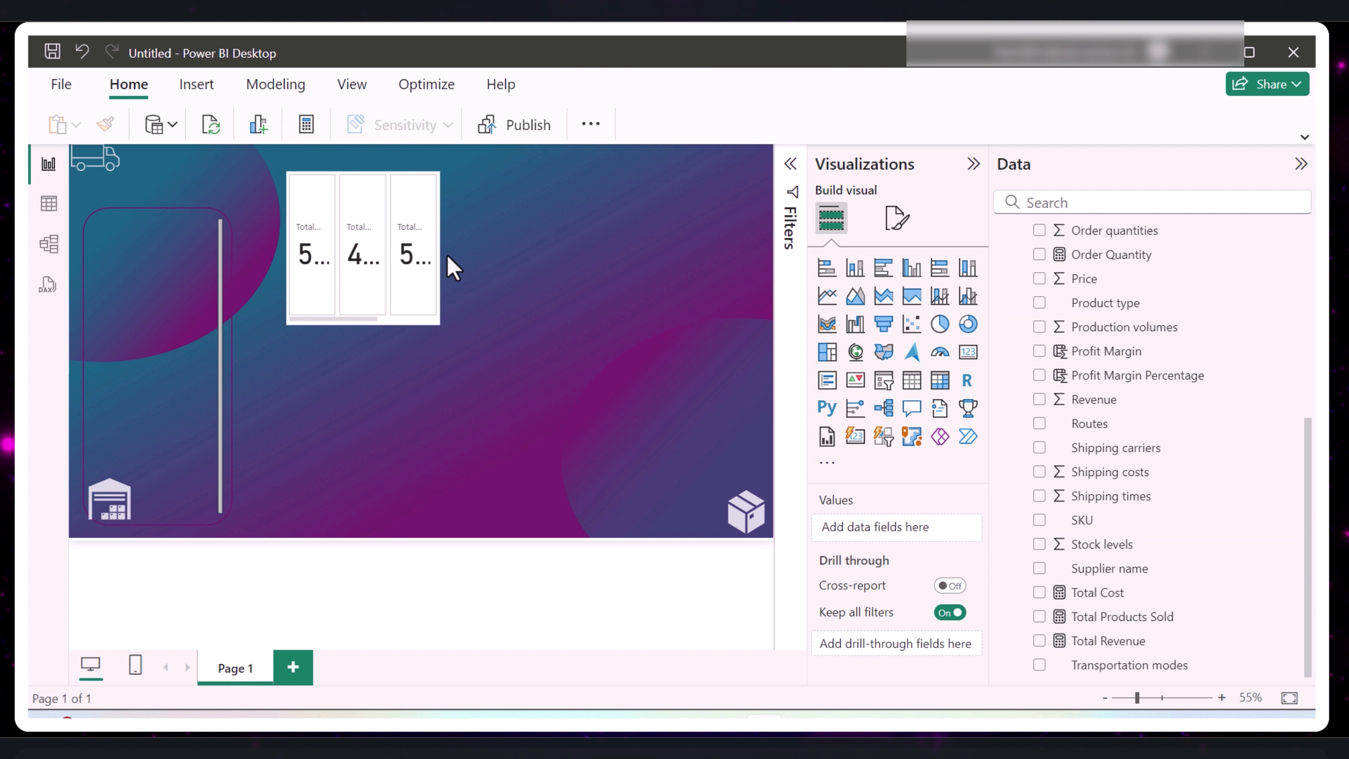
{"action": "left_click", "coordinate": [401, 250]}
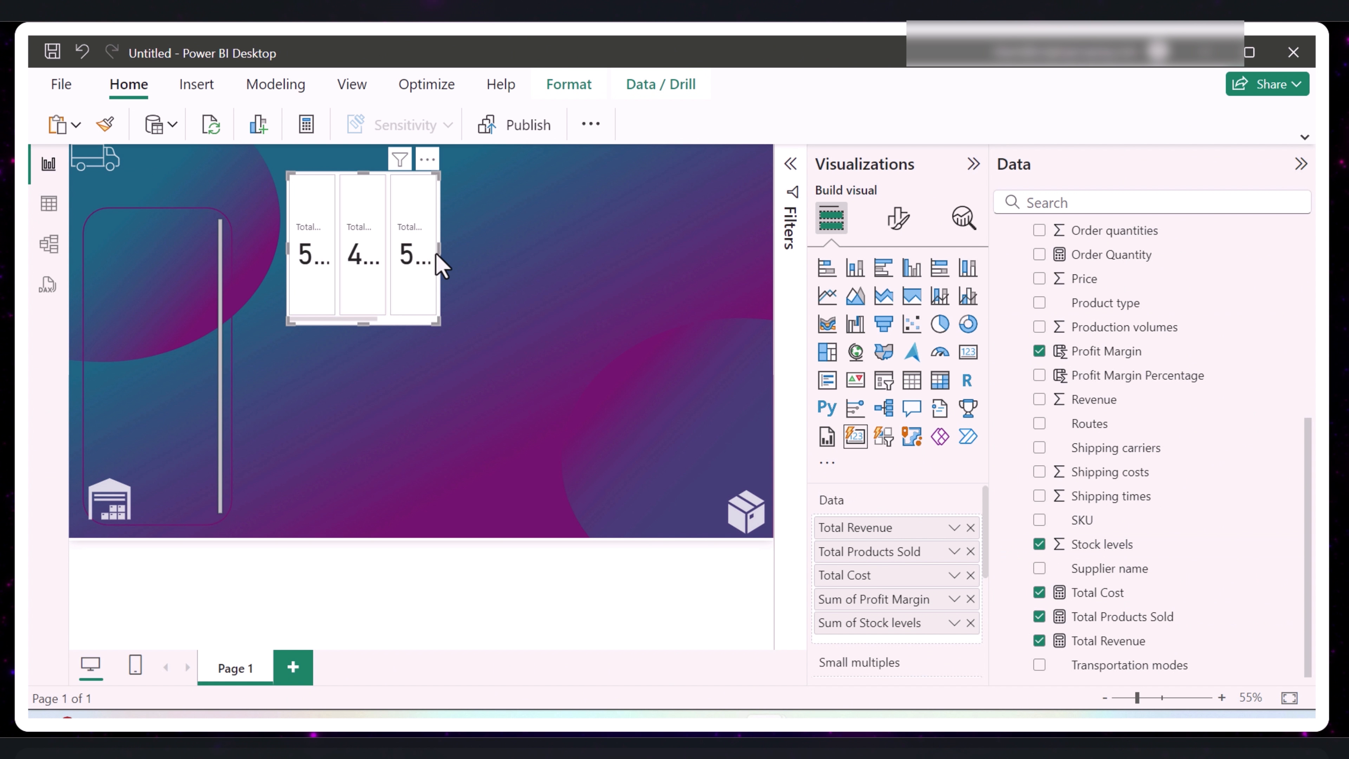
{"action": "left_click_drag", "start_coordinate": [443, 250], "coordinate": [632, 271]}
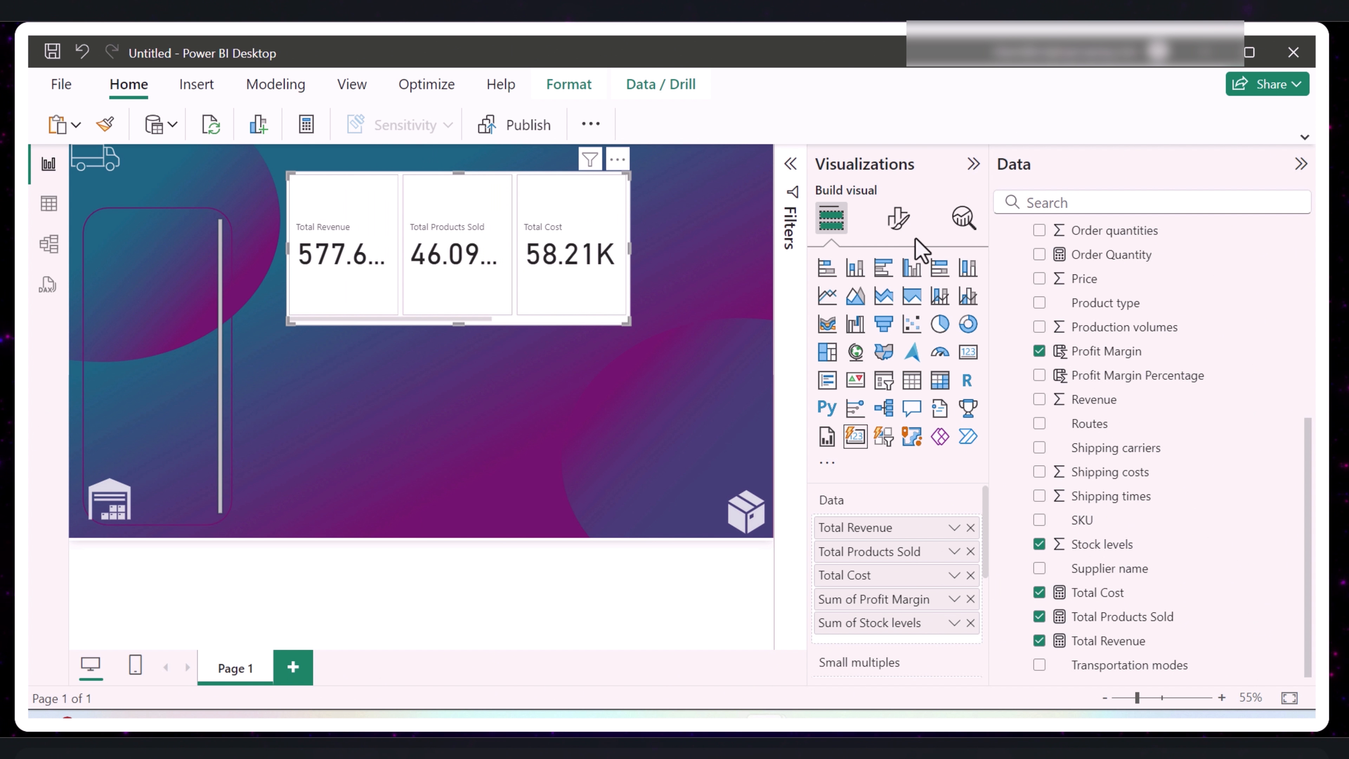
- Set the card visual's layout to show a maximum of 5 cards
{"action": "left_click", "coordinate": [898, 218]}
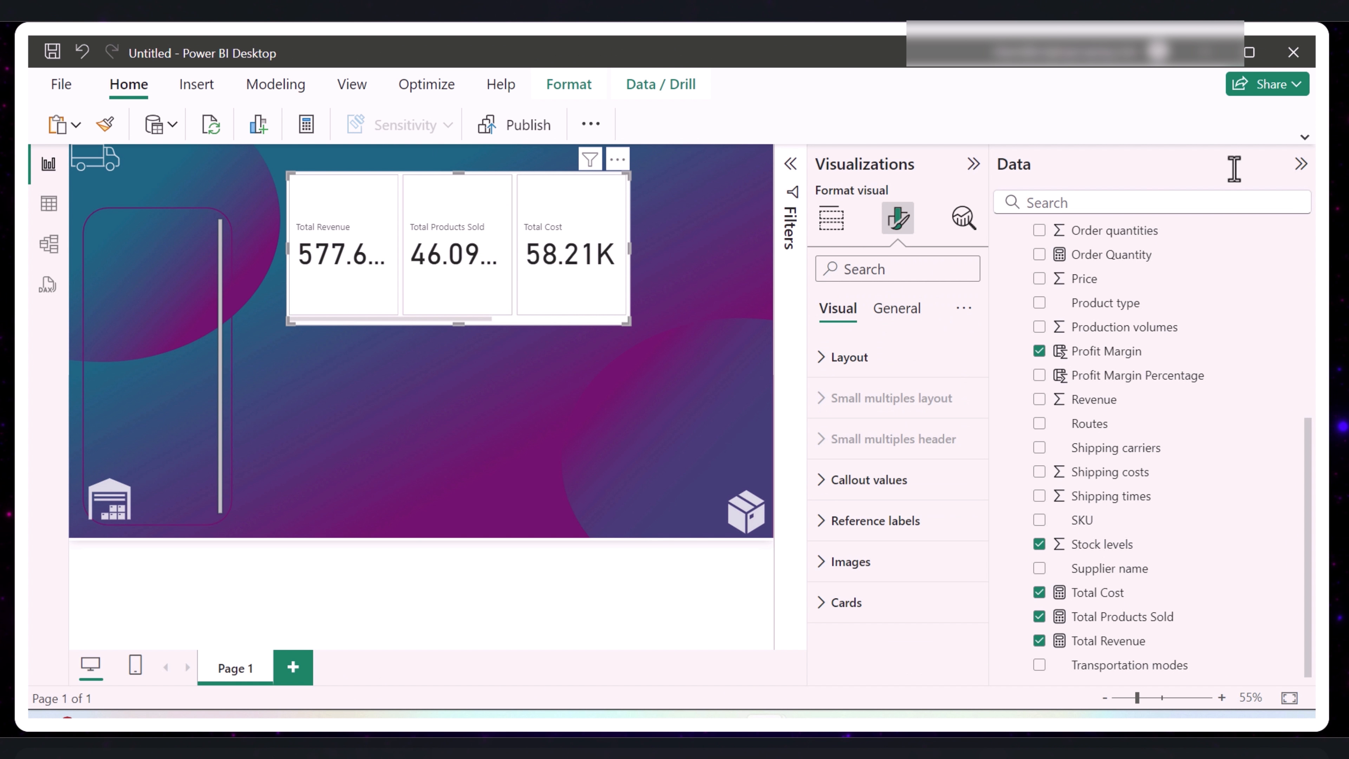
{"action": "left_click", "coordinate": [1299, 169]}
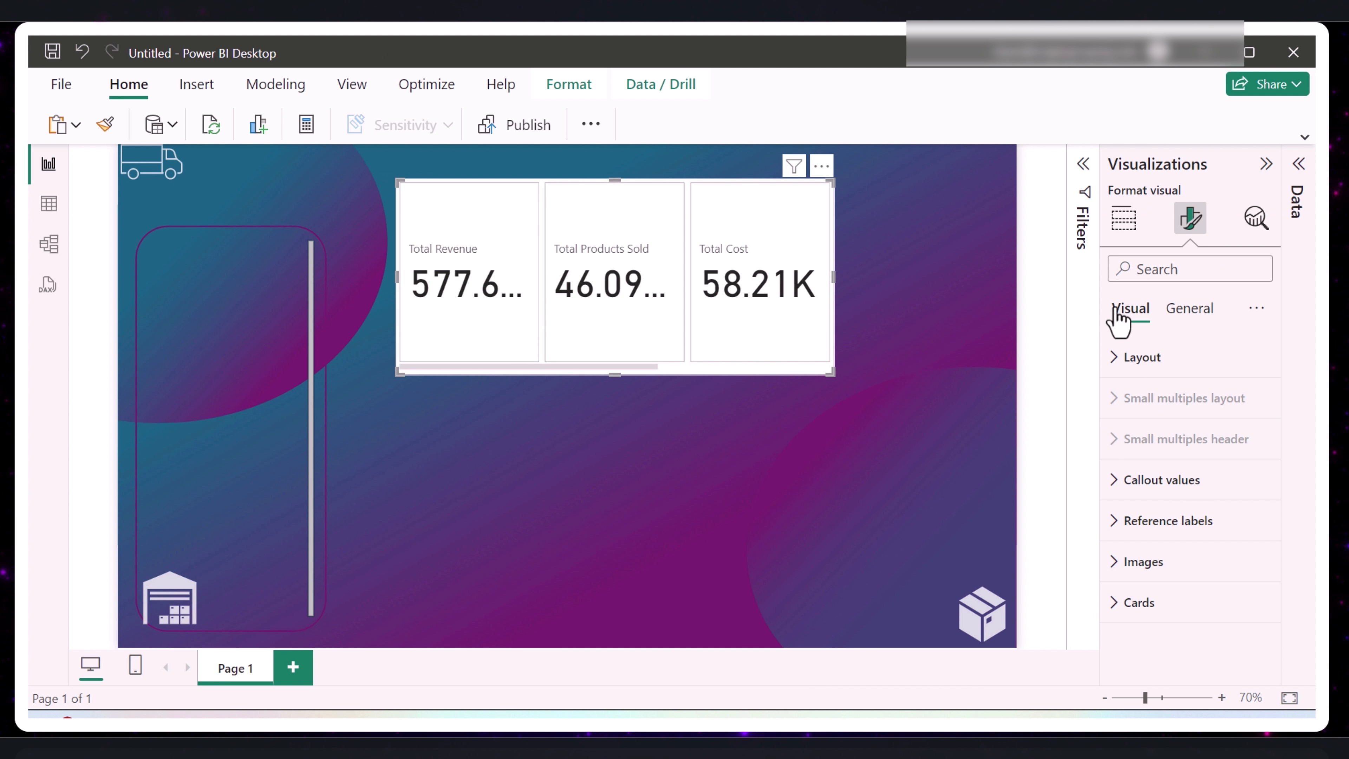
{"action": "left_click", "coordinate": [1114, 361]}
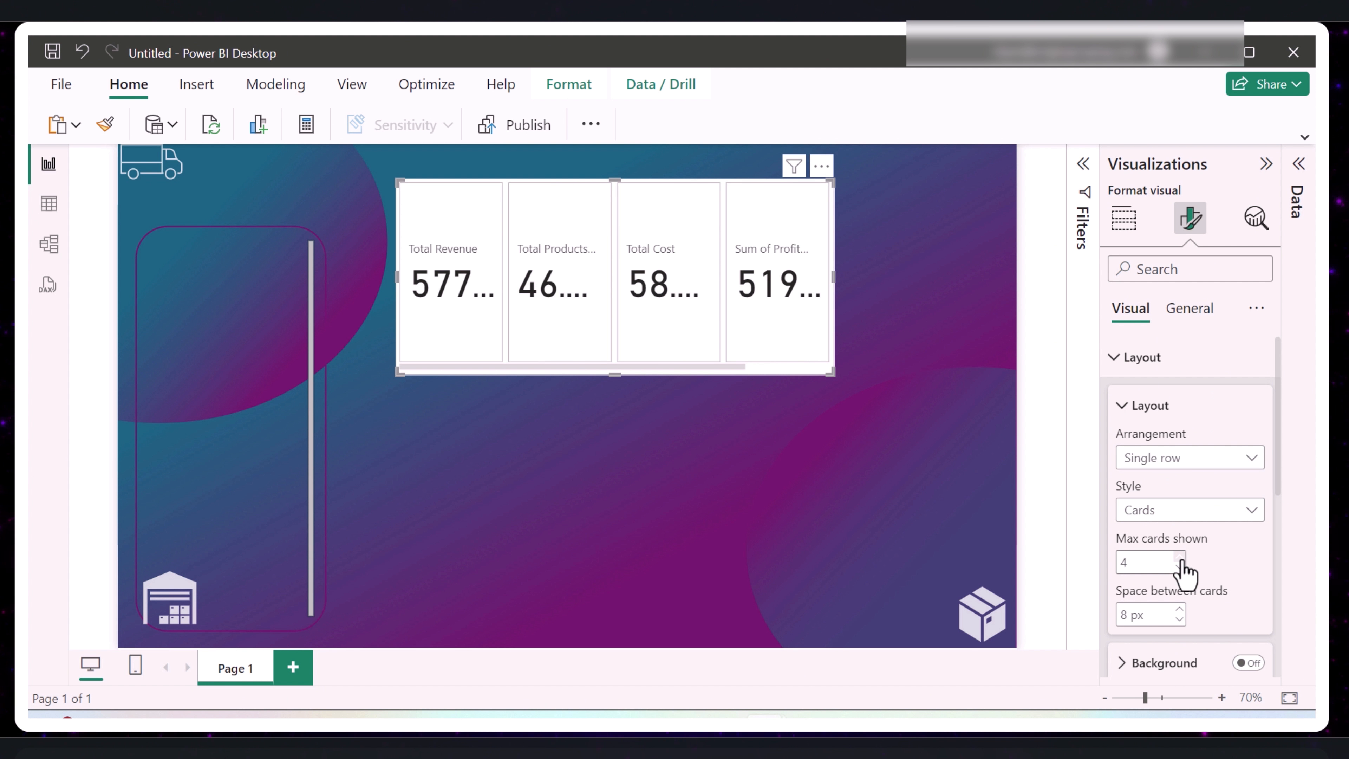
{"action": "left_click", "coordinate": [1179, 556]}
- Widen the card visual to nearly the page's right edge and reduce its height by about a third
{"action": "left_click_drag", "start_coordinate": [833, 277], "coordinate": [997, 293]}
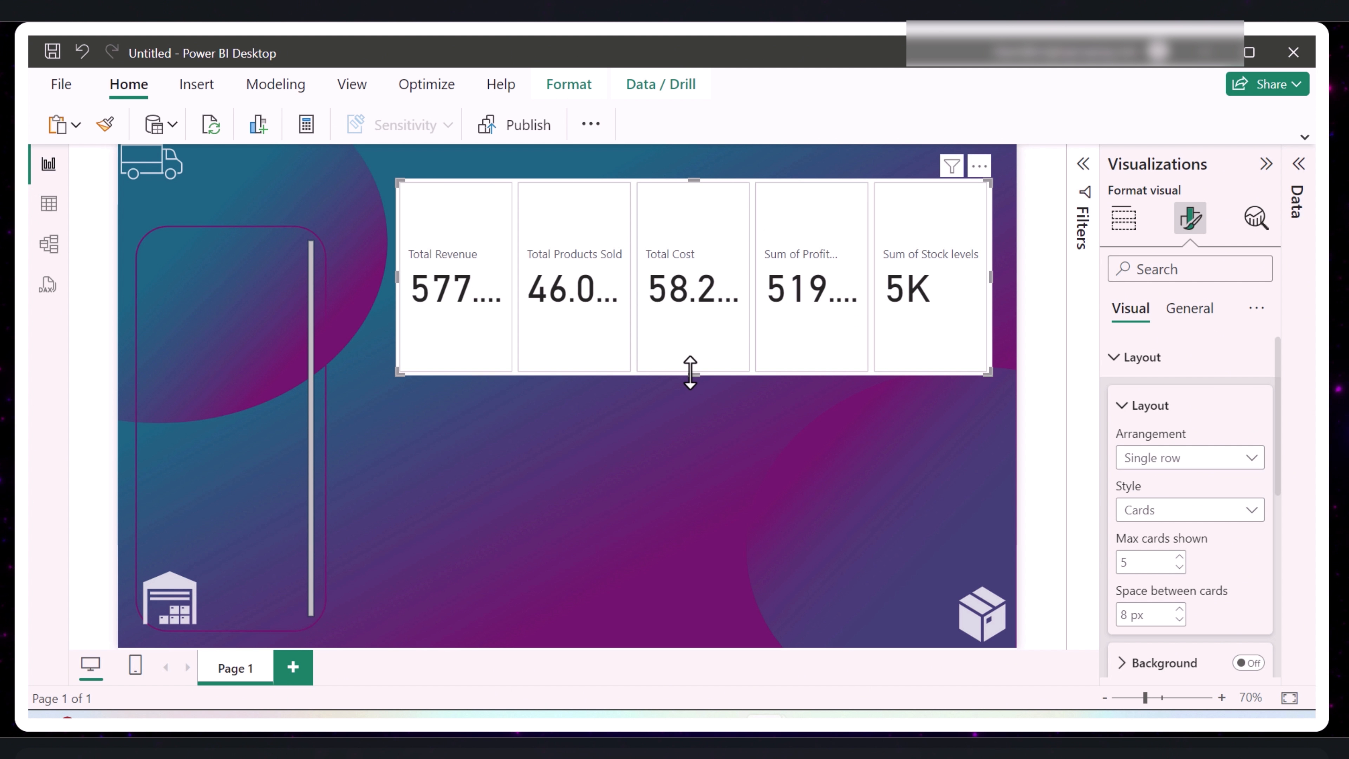
{"action": "left_click_drag", "start_coordinate": [690, 372], "coordinate": [698, 320]}
{"action": "left_click_drag", "start_coordinate": [697, 320], "coordinate": [697, 303]}
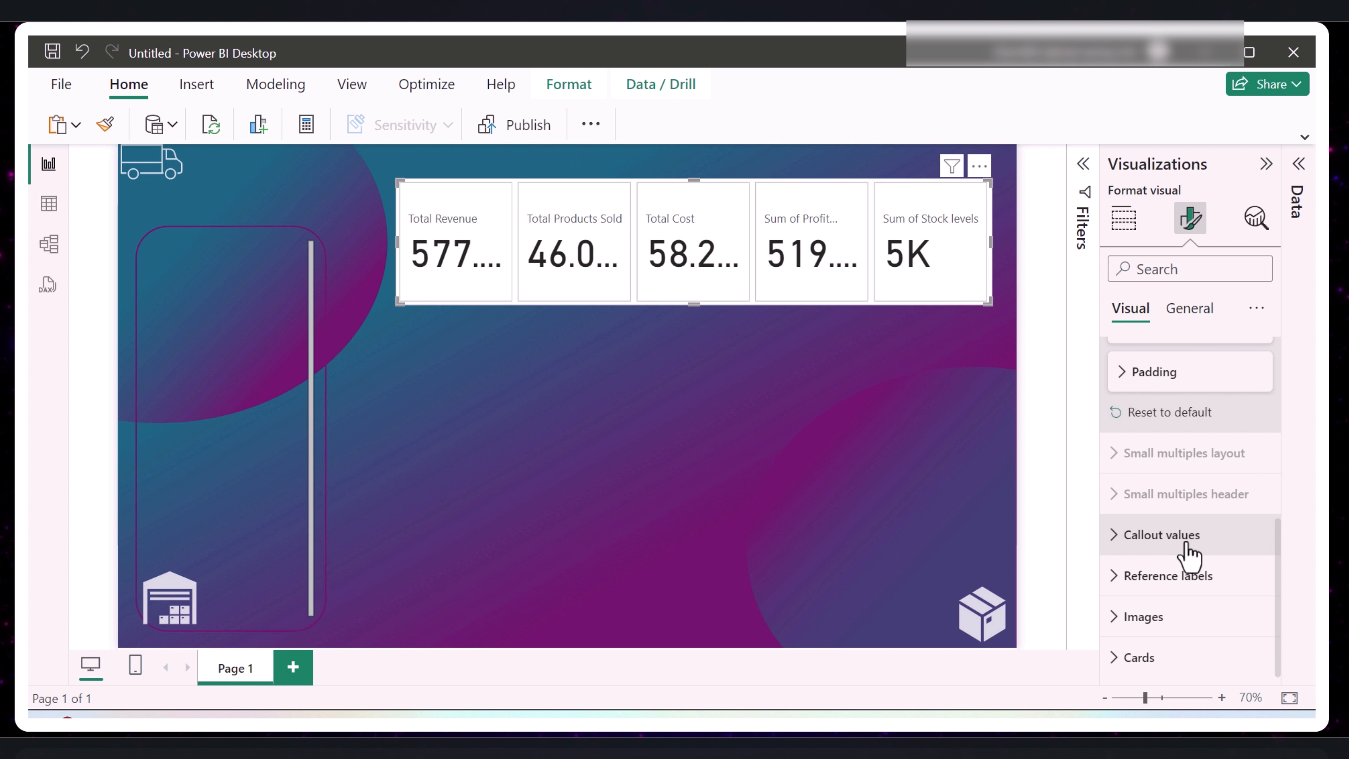
- Reduce the callout values' font size to 34 for all series and extend the card visual's left edge toward the sidebar frame
{"action": "left_click", "coordinate": [1116, 537]}
{"action": "left_click", "coordinate": [1121, 482]}
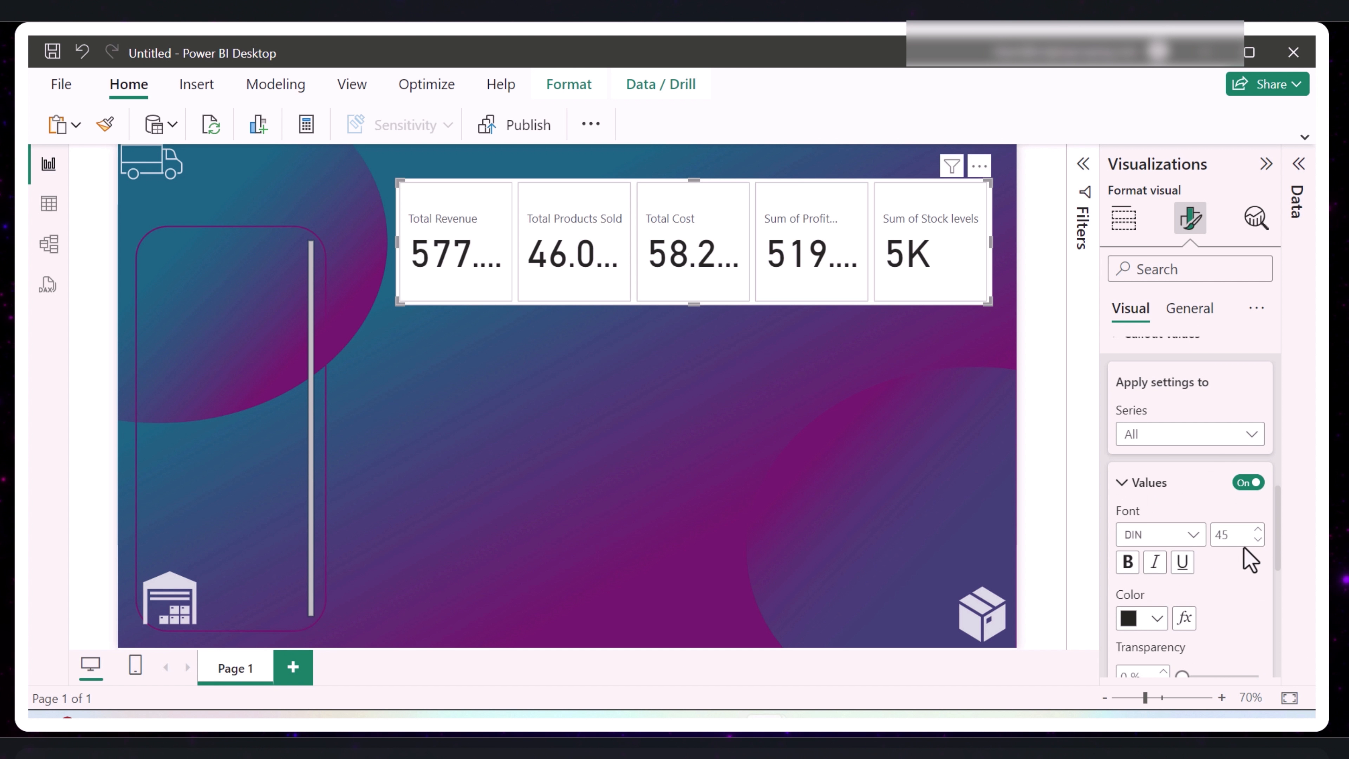
{"action": "left_click", "coordinate": [1257, 540]}
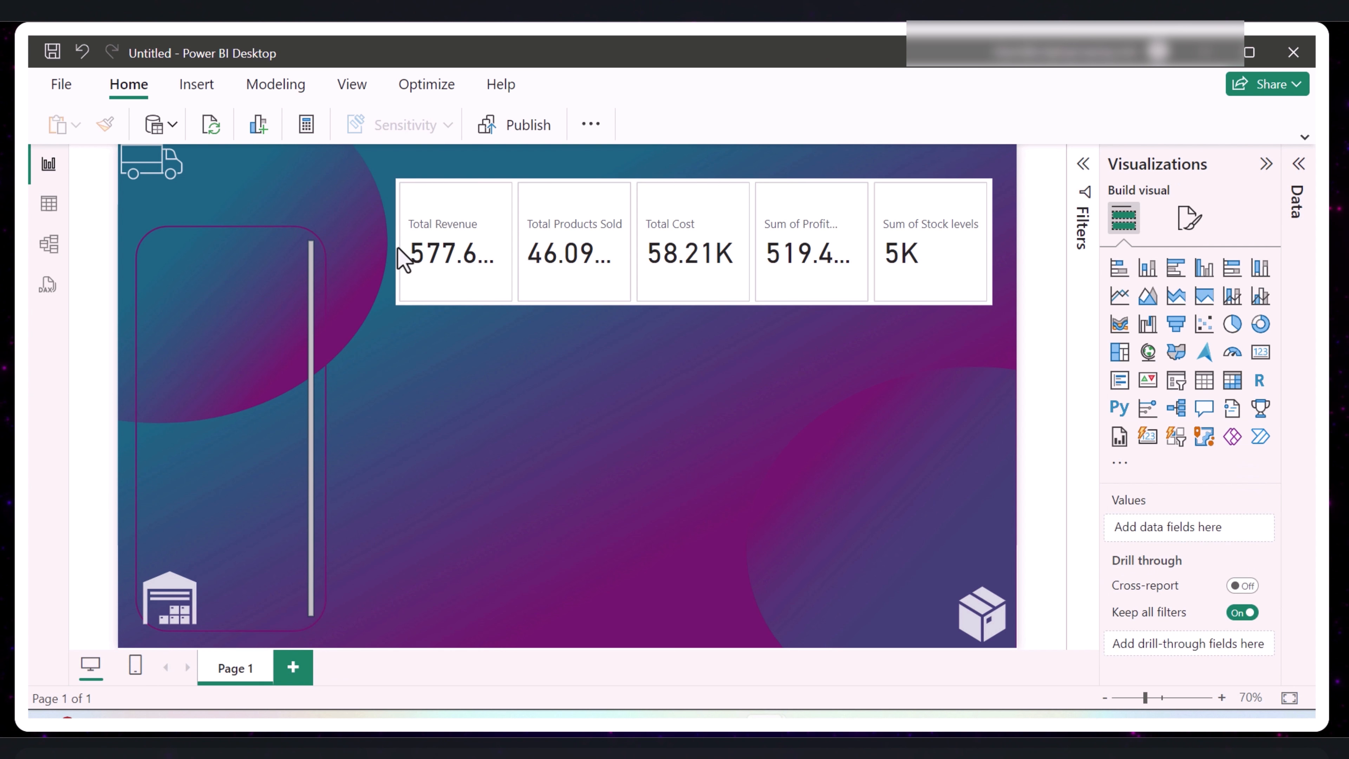
{"action": "left_click", "coordinate": [401, 248]}
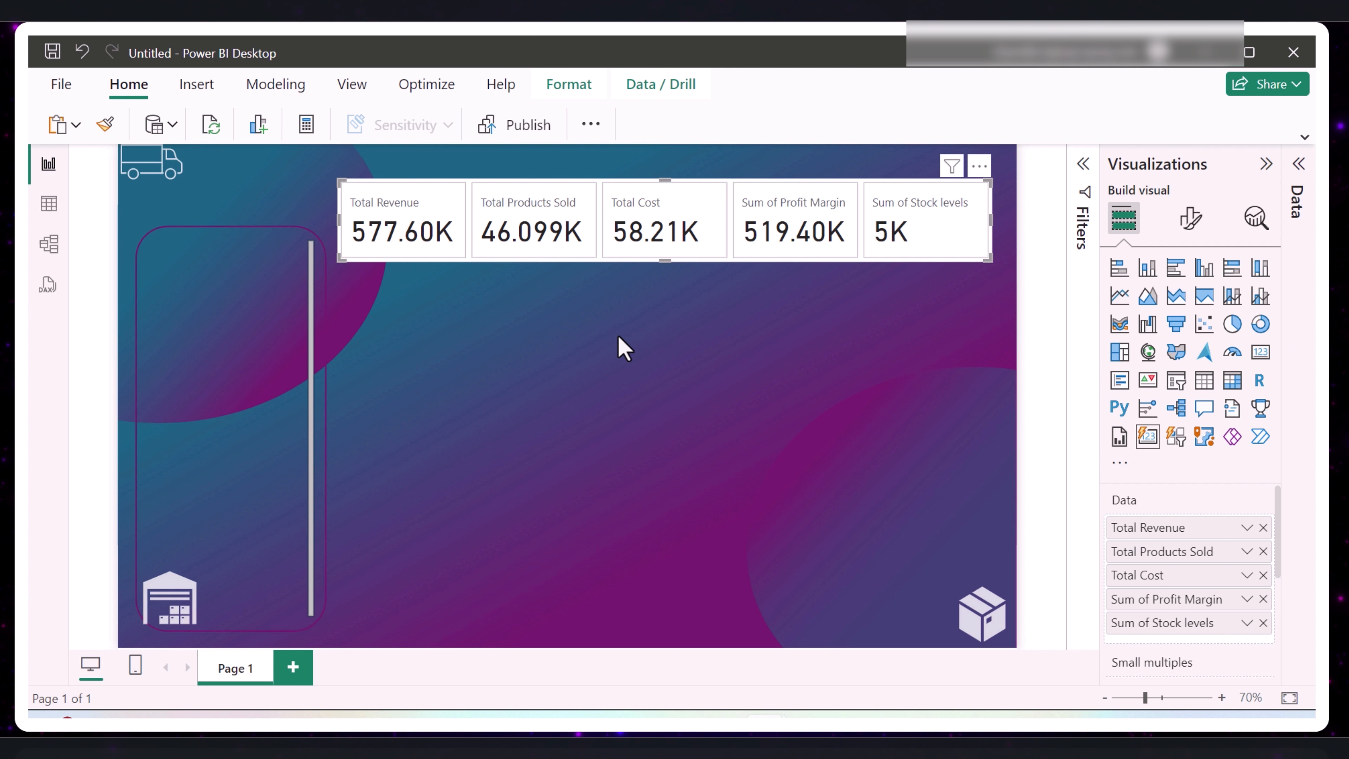
- Set the individual cards' background color to #000000 and make it partly transparent
{"action": "left_click", "coordinate": [1190, 218]}
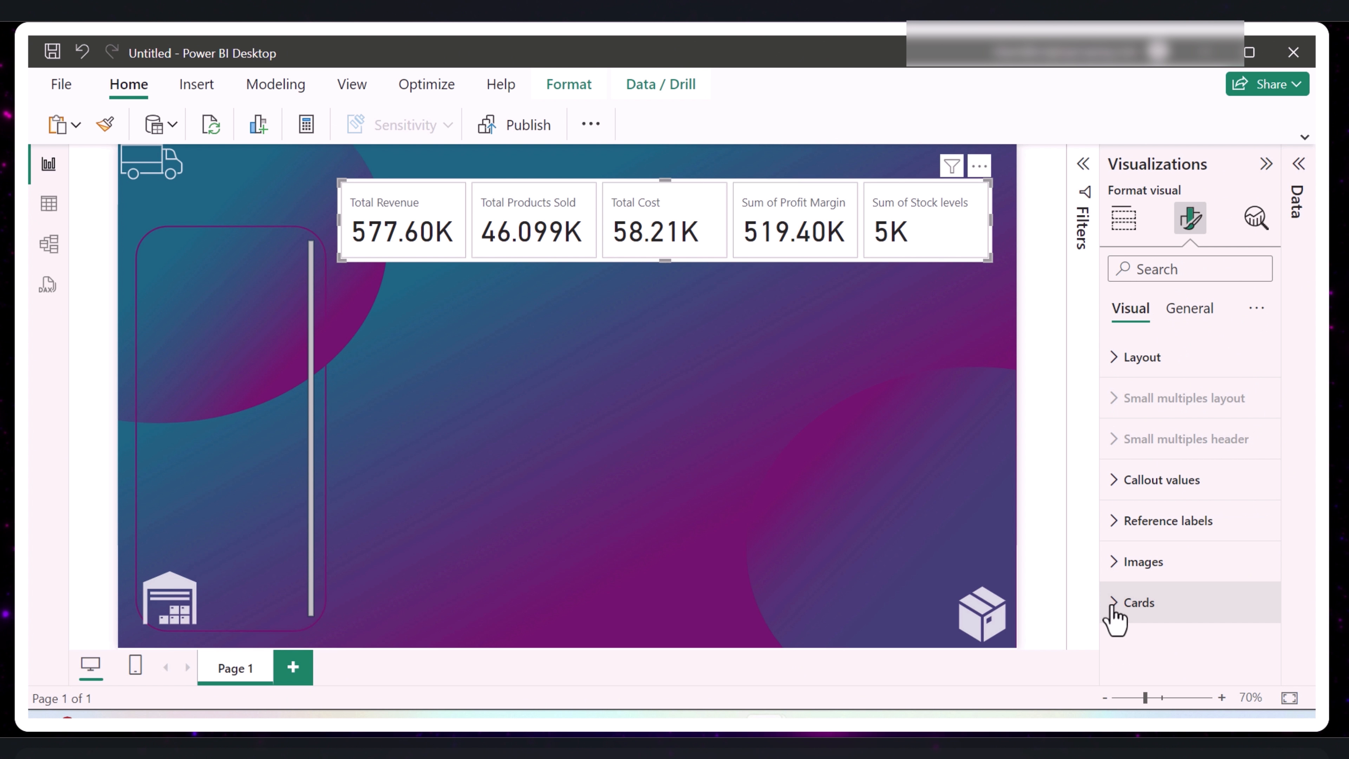
{"action": "left_click", "coordinate": [1112, 606]}
{"action": "scroll", "coordinate": [1142, 558], "scroll_direction": "down", "scroll_amount": 10}
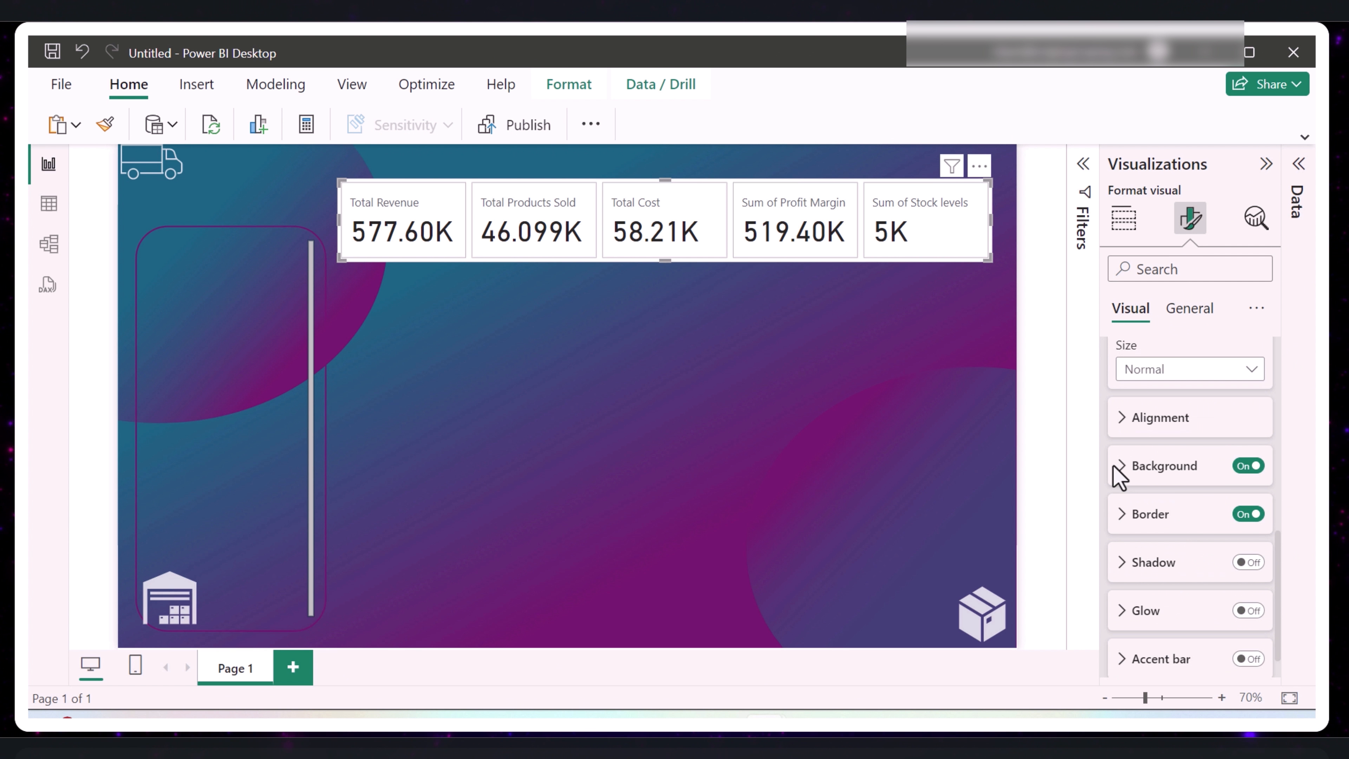
{"action": "left_click", "coordinate": [1123, 472]}
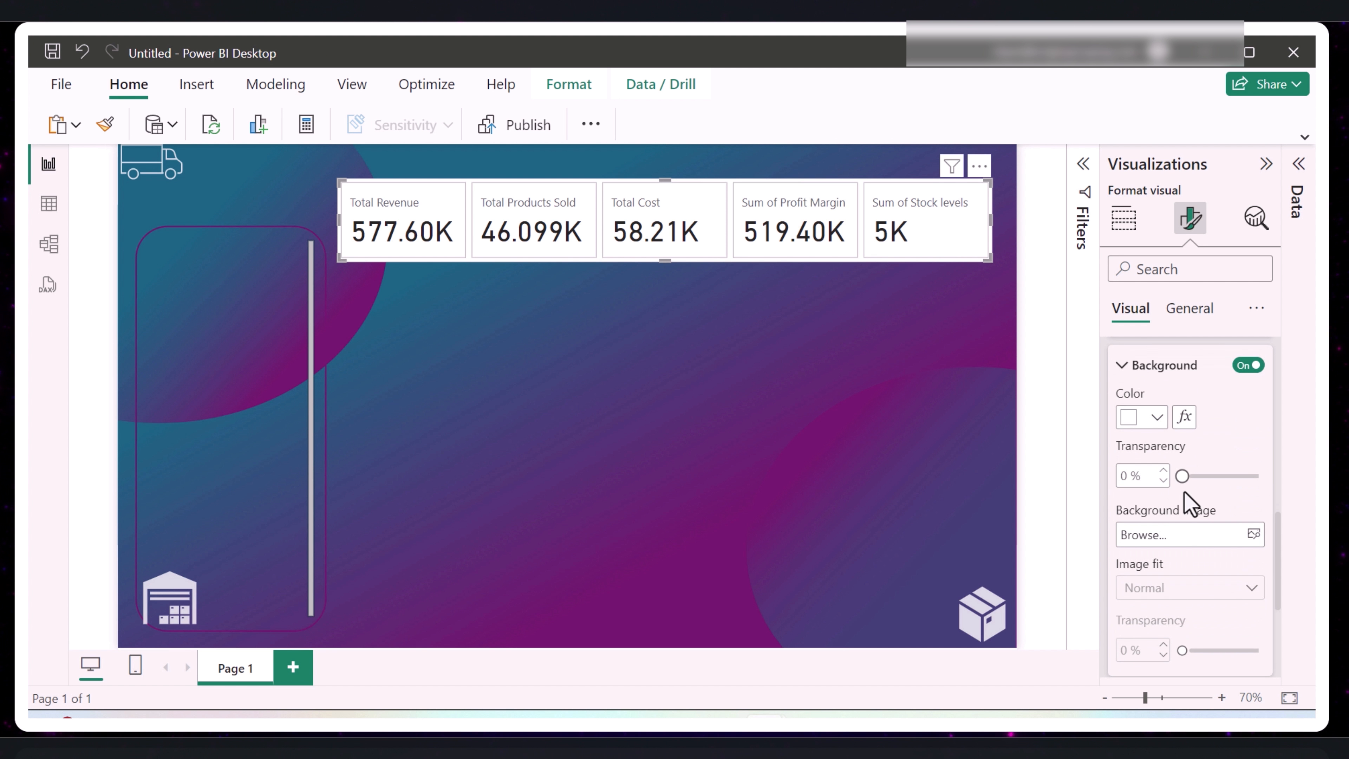
{"action": "left_click", "coordinate": [1157, 417]}
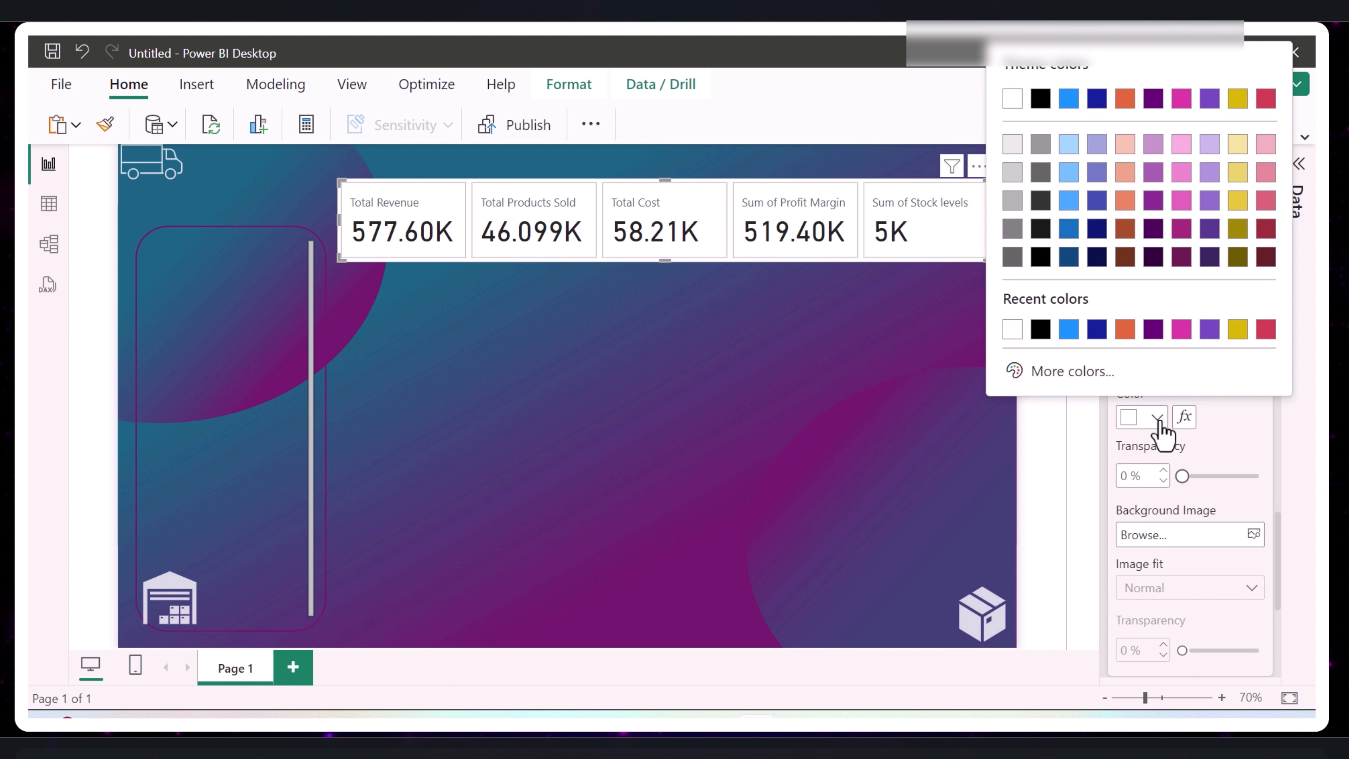
{"action": "left_click", "coordinate": [1064, 368]}
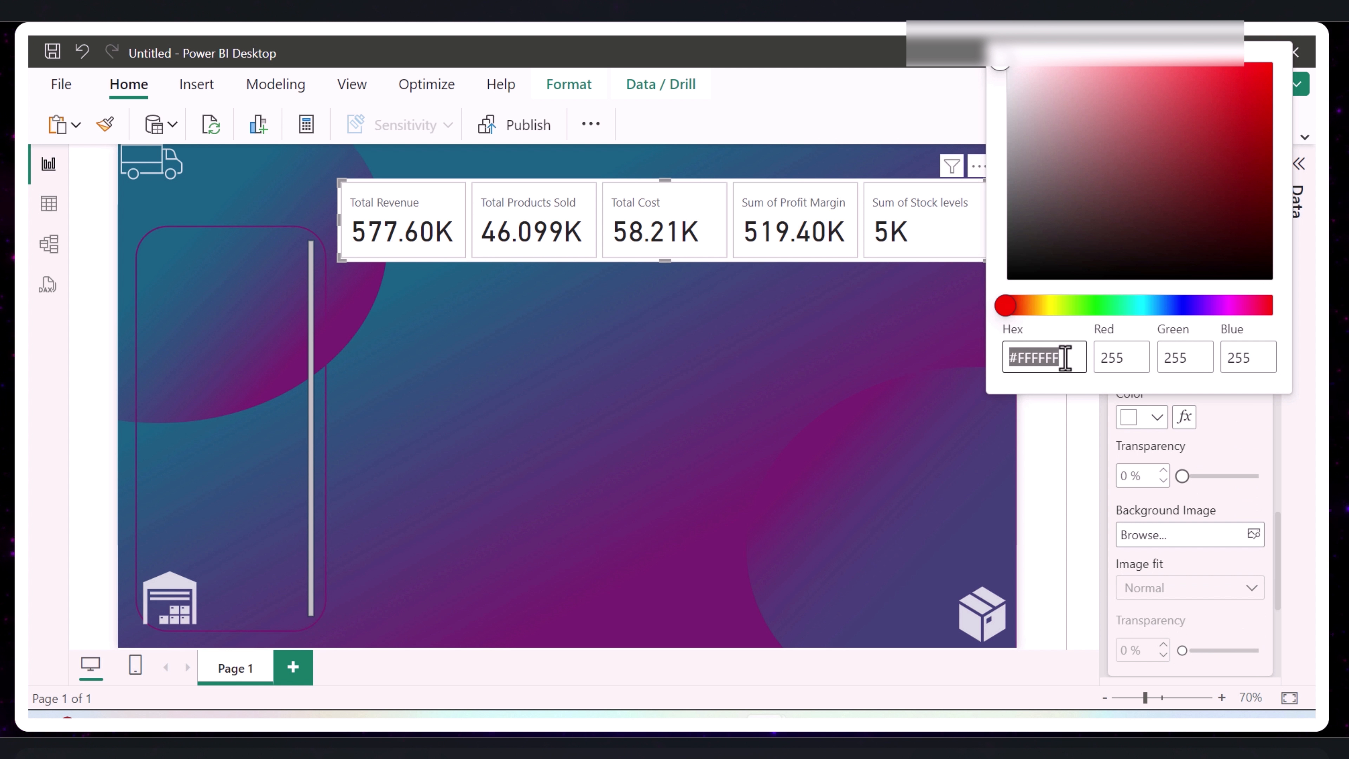
{"action": "type", "text": "#"}
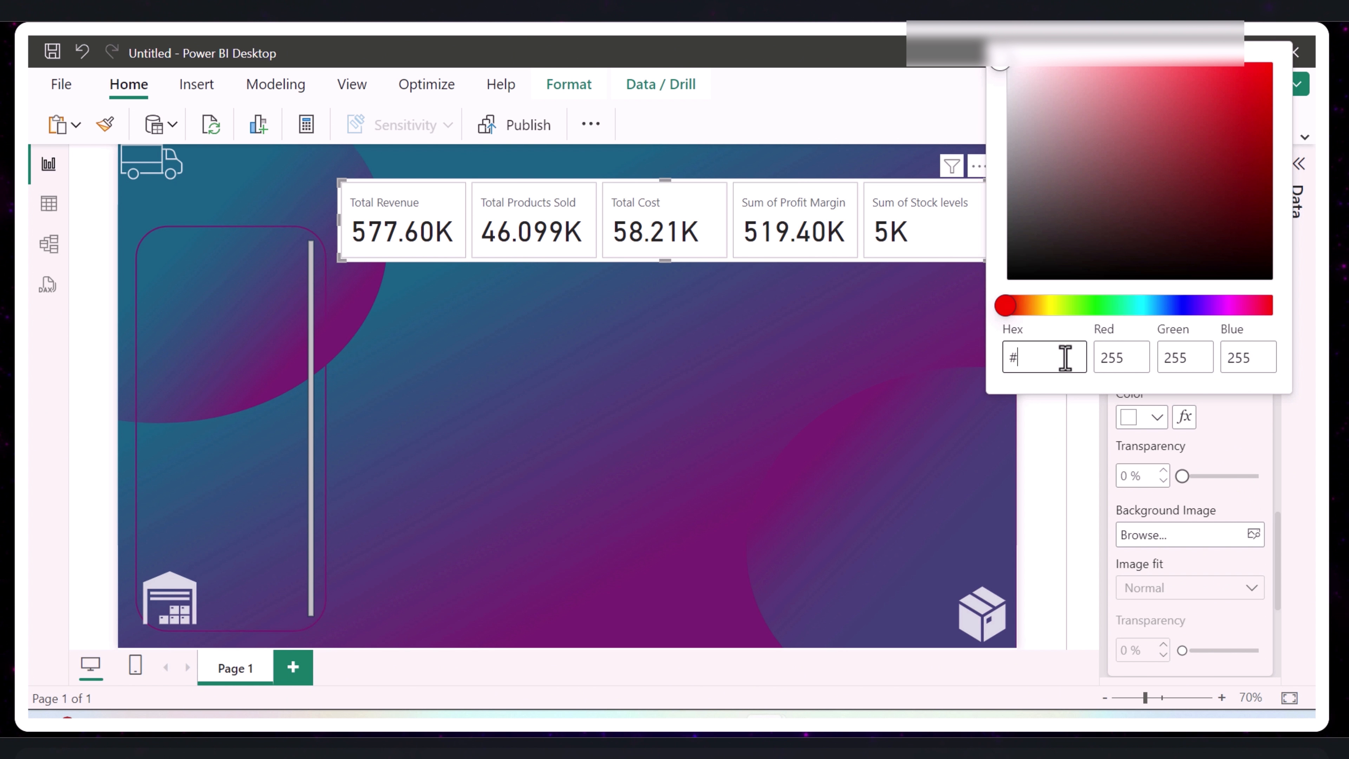
{"action": "type", "text": "000000"}
{"action": "left_click", "coordinate": [1060, 443]}
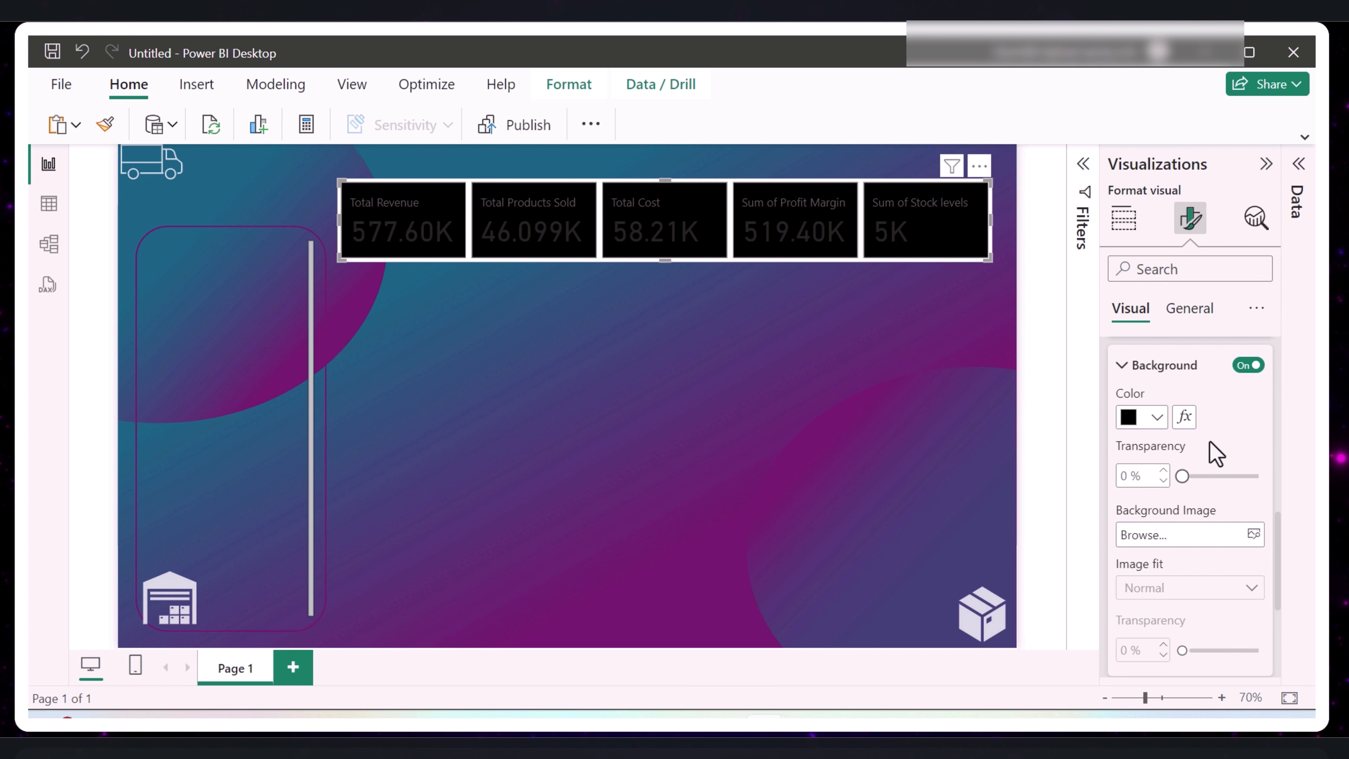
{"action": "left_click", "coordinate": [1181, 477]}
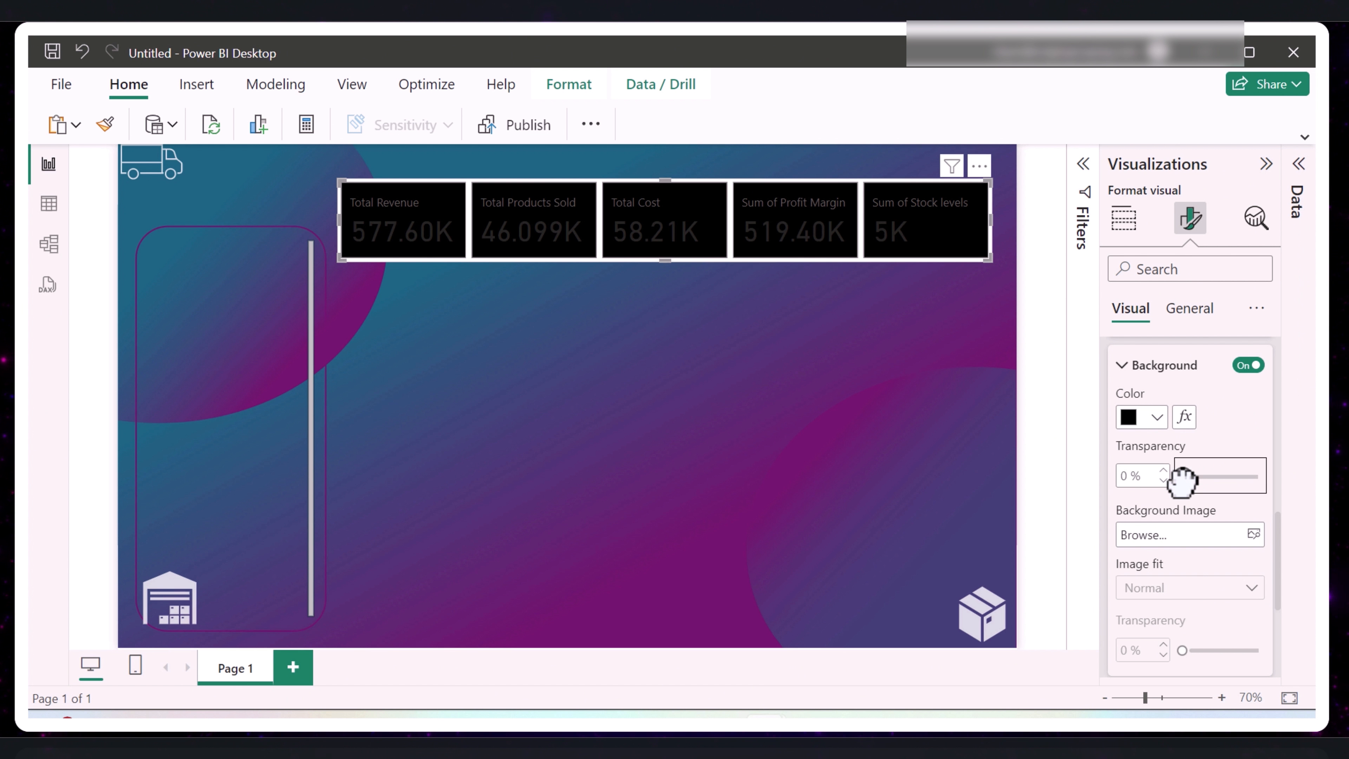
{"action": "left_click_drag", "start_coordinate": [1181, 477], "coordinate": [1204, 477]}
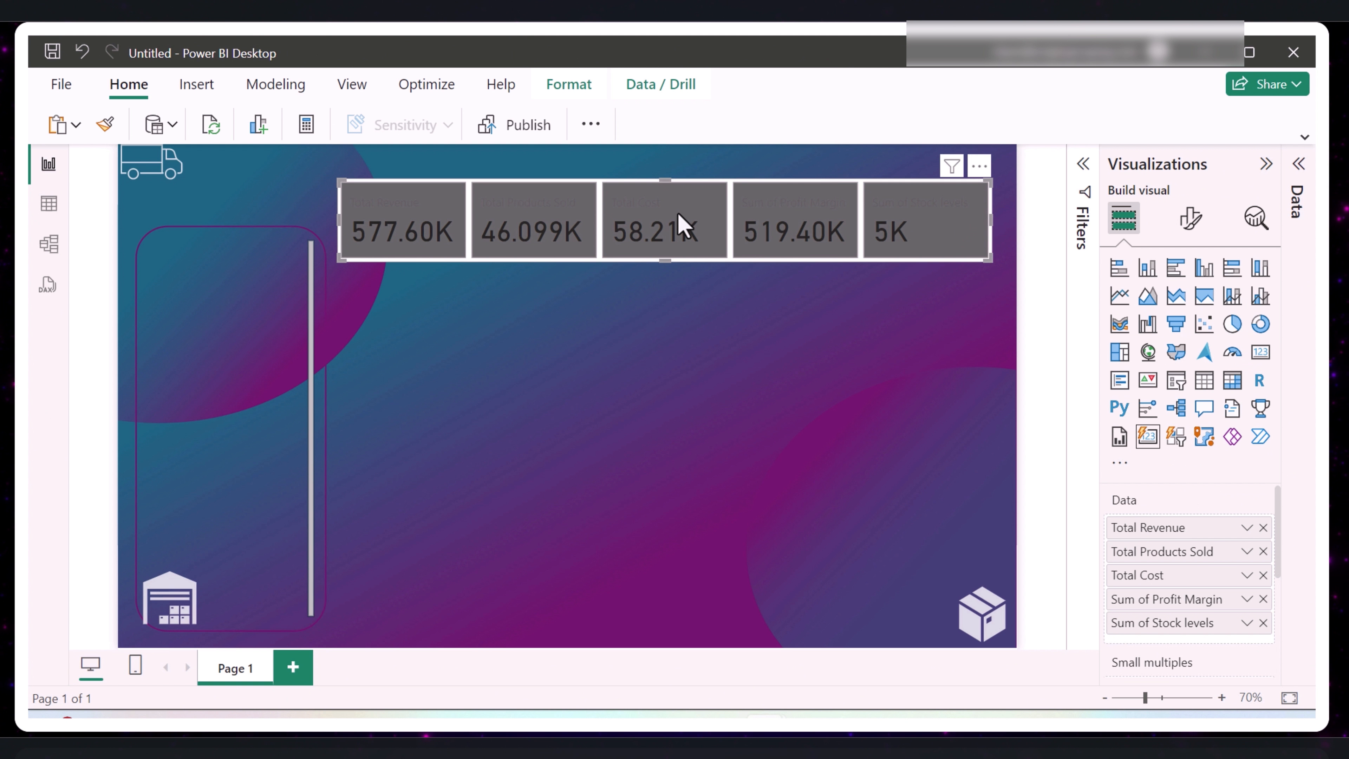
- Change the color of the callout values to the lightest grey tint of white for all series
{"action": "left_click", "coordinate": [1191, 218]}
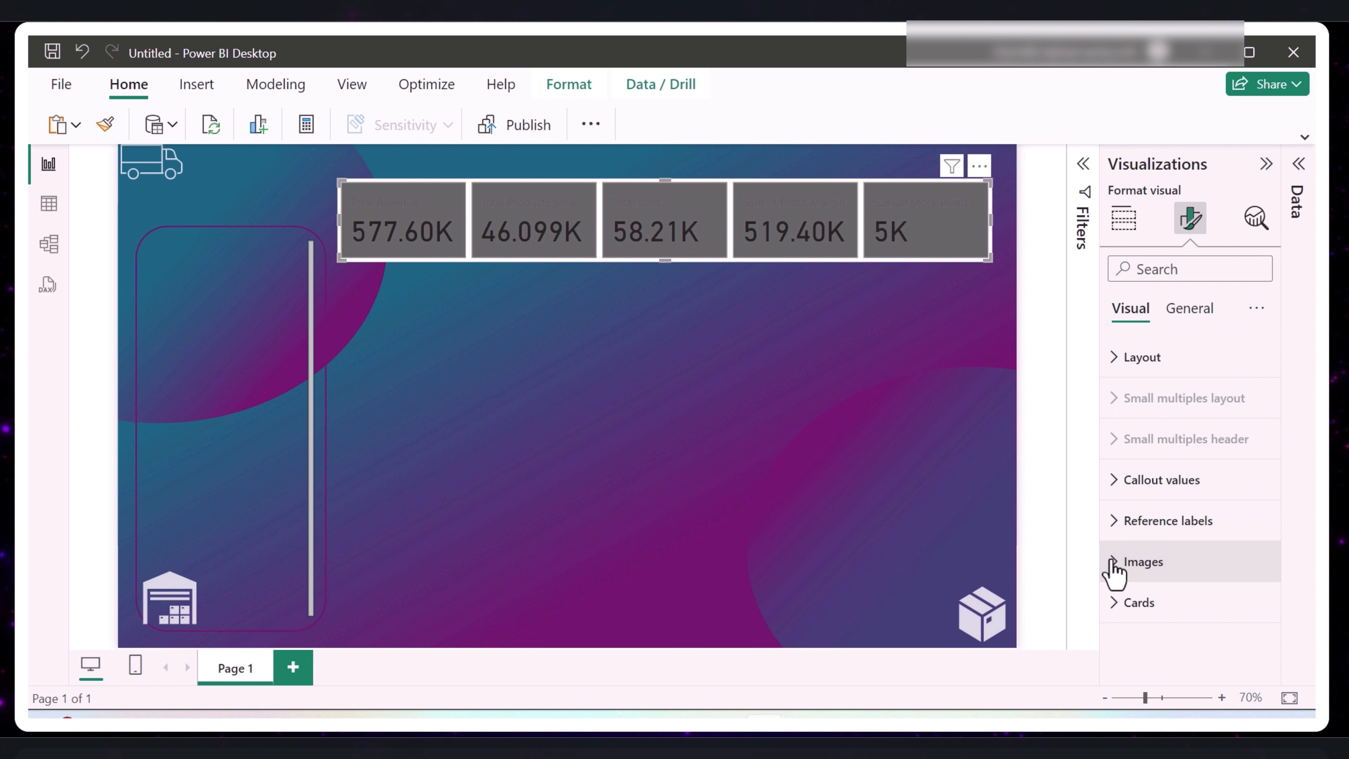
{"action": "left_click", "coordinate": [1114, 483]}
{"action": "scroll", "coordinate": [1189, 587], "scroll_direction": "down", "scroll_amount": 4}
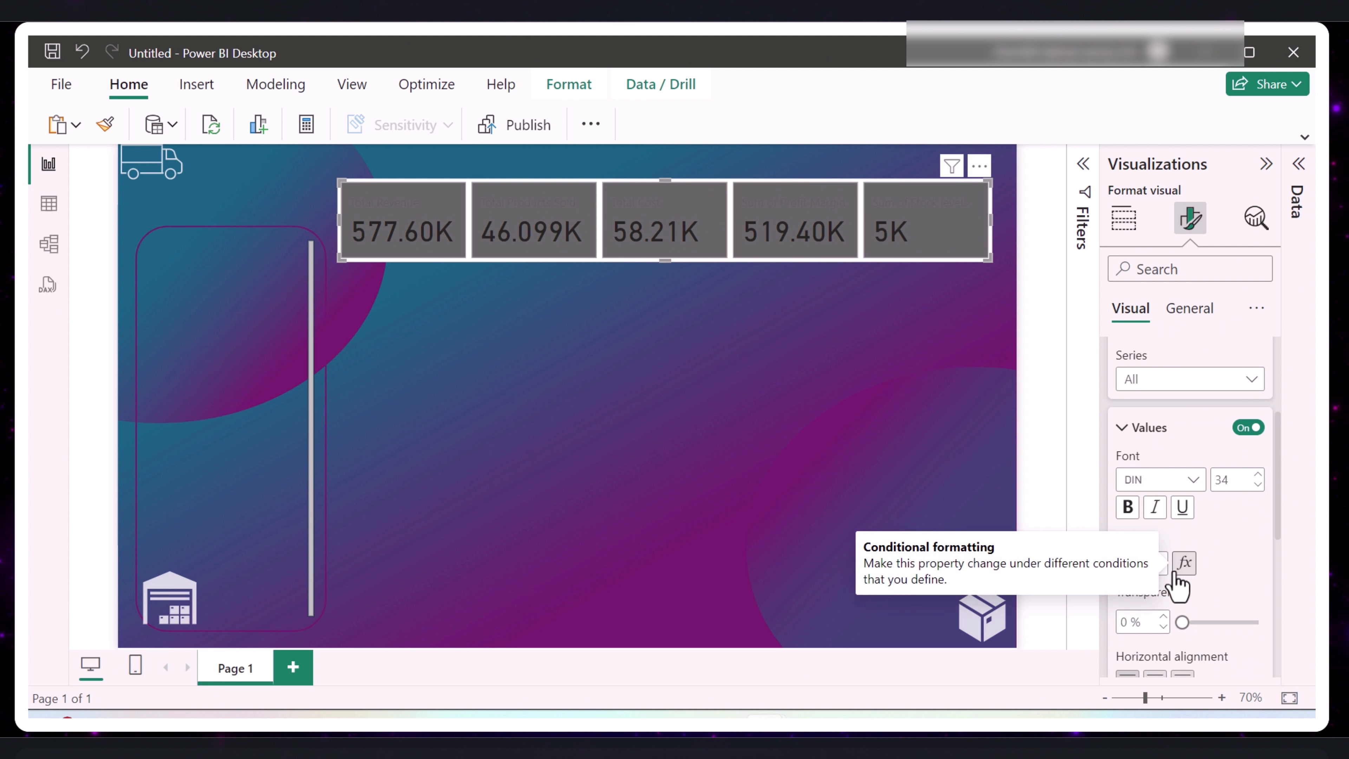
{"action": "left_click", "coordinate": [1160, 565]}
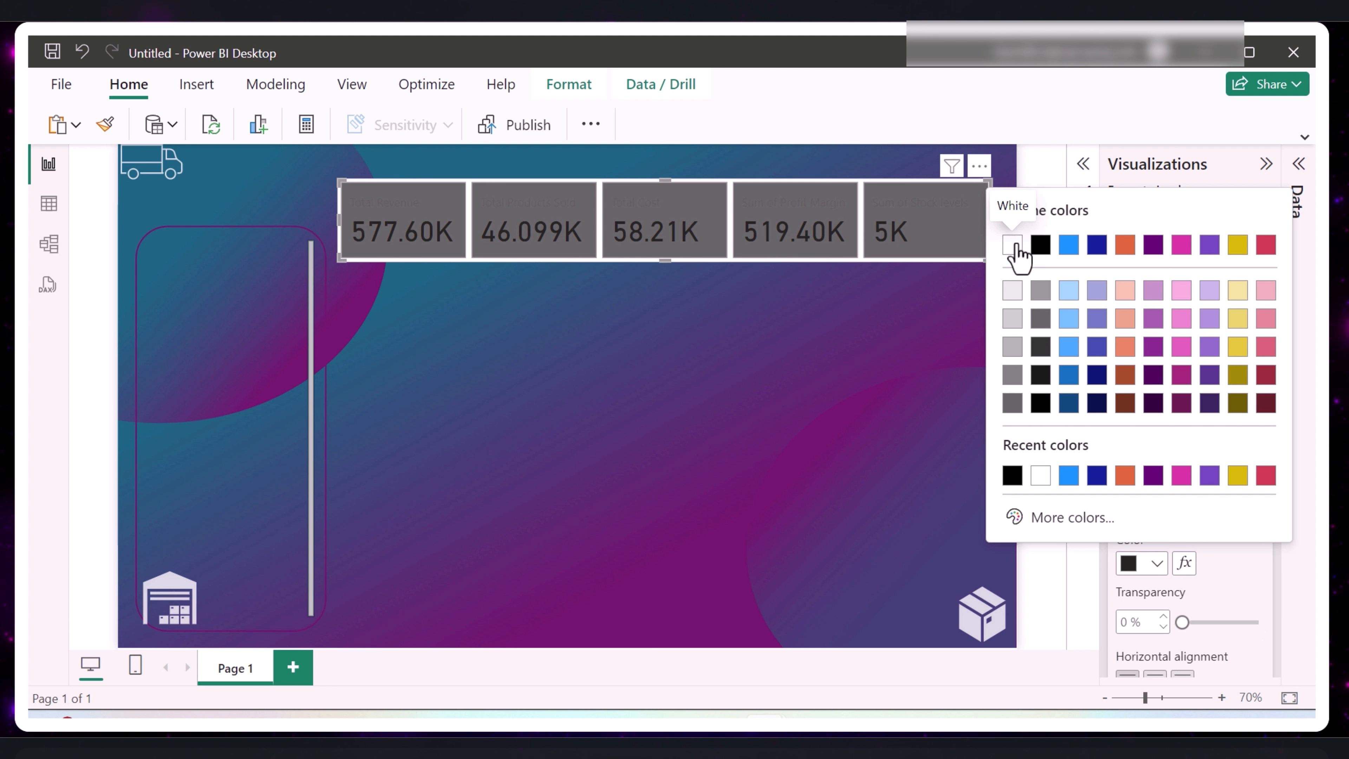
{"action": "left_click", "coordinate": [1012, 292]}
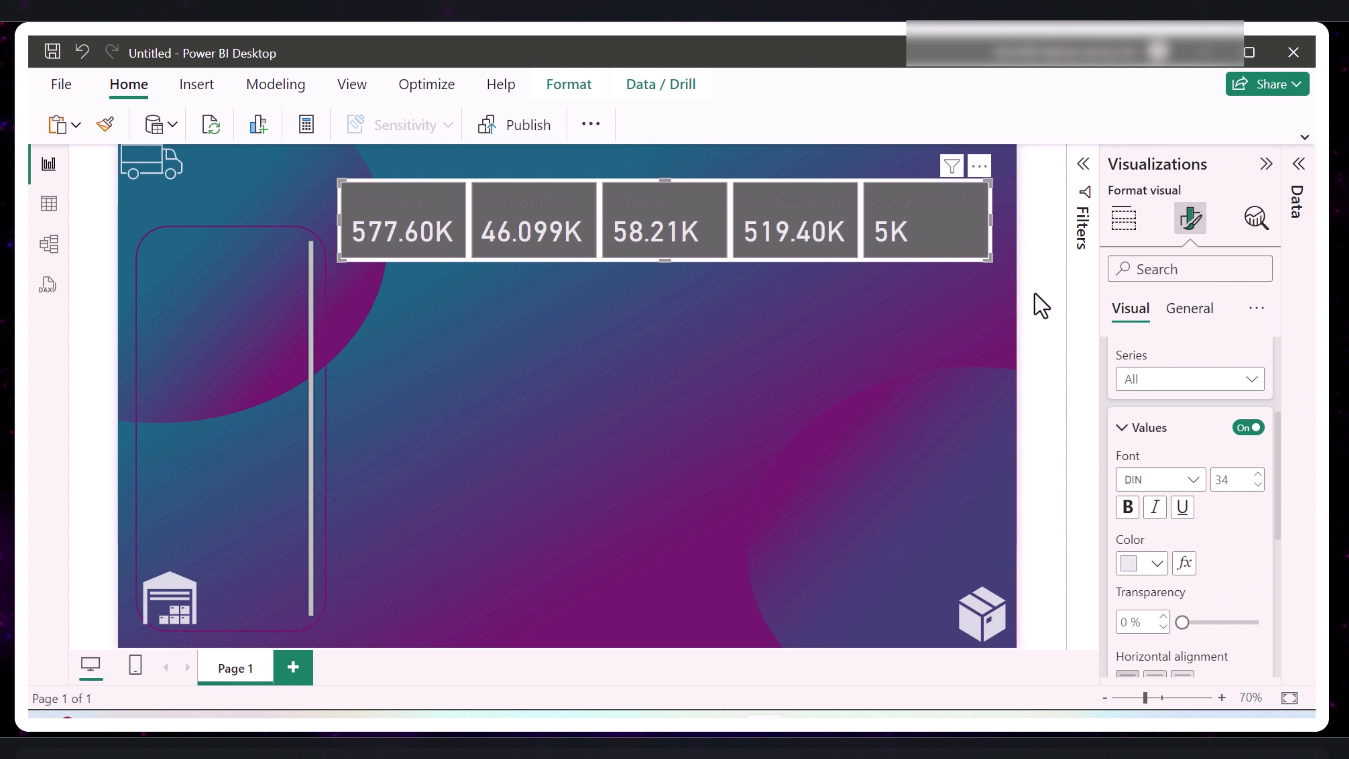
- Make the callout labels bold in the lightest grey tint of white, and reposition the card visual slightly near the page's upper edge
{"action": "scroll", "coordinate": [1180, 547], "scroll_direction": "down", "scroll_amount": 6}
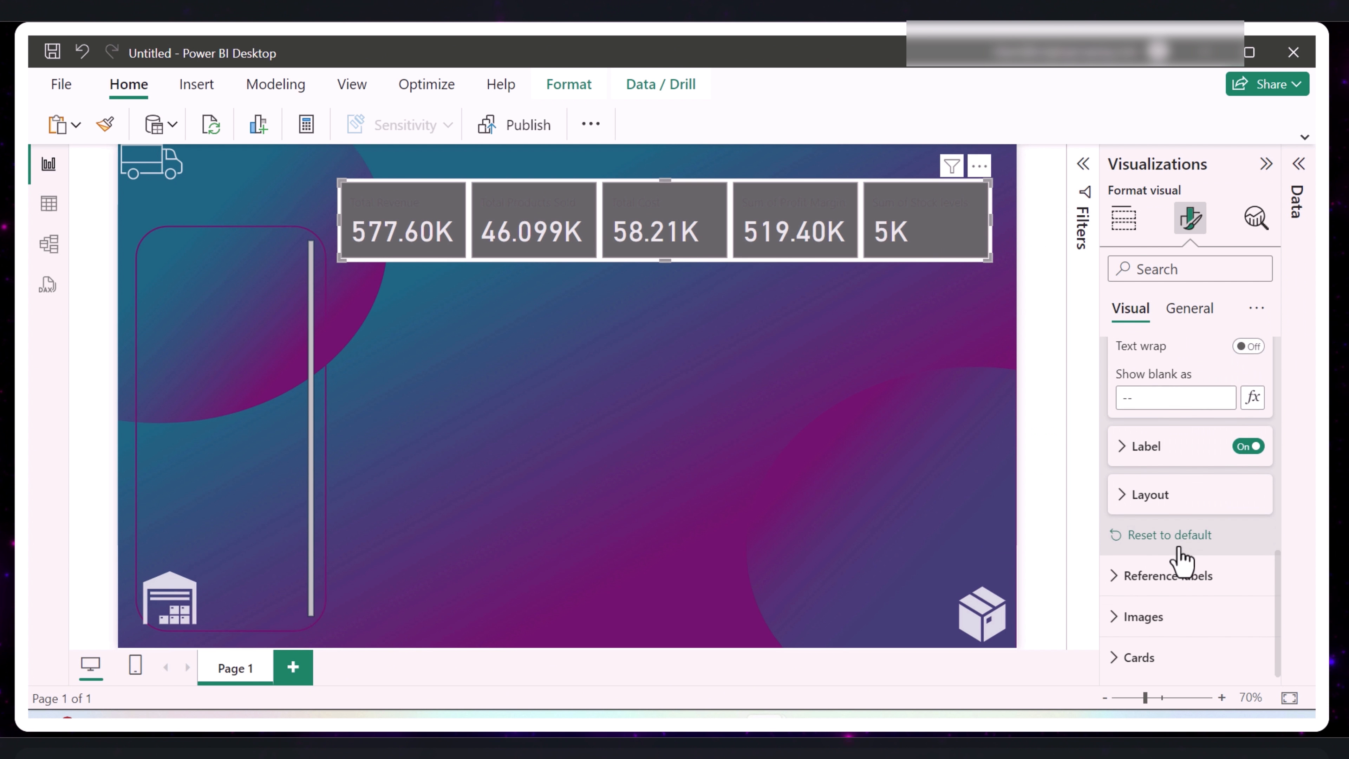
{"action": "left_click", "coordinate": [1128, 451]}
{"action": "scroll", "coordinate": [1183, 526], "scroll_direction": "down", "scroll_amount": 2}
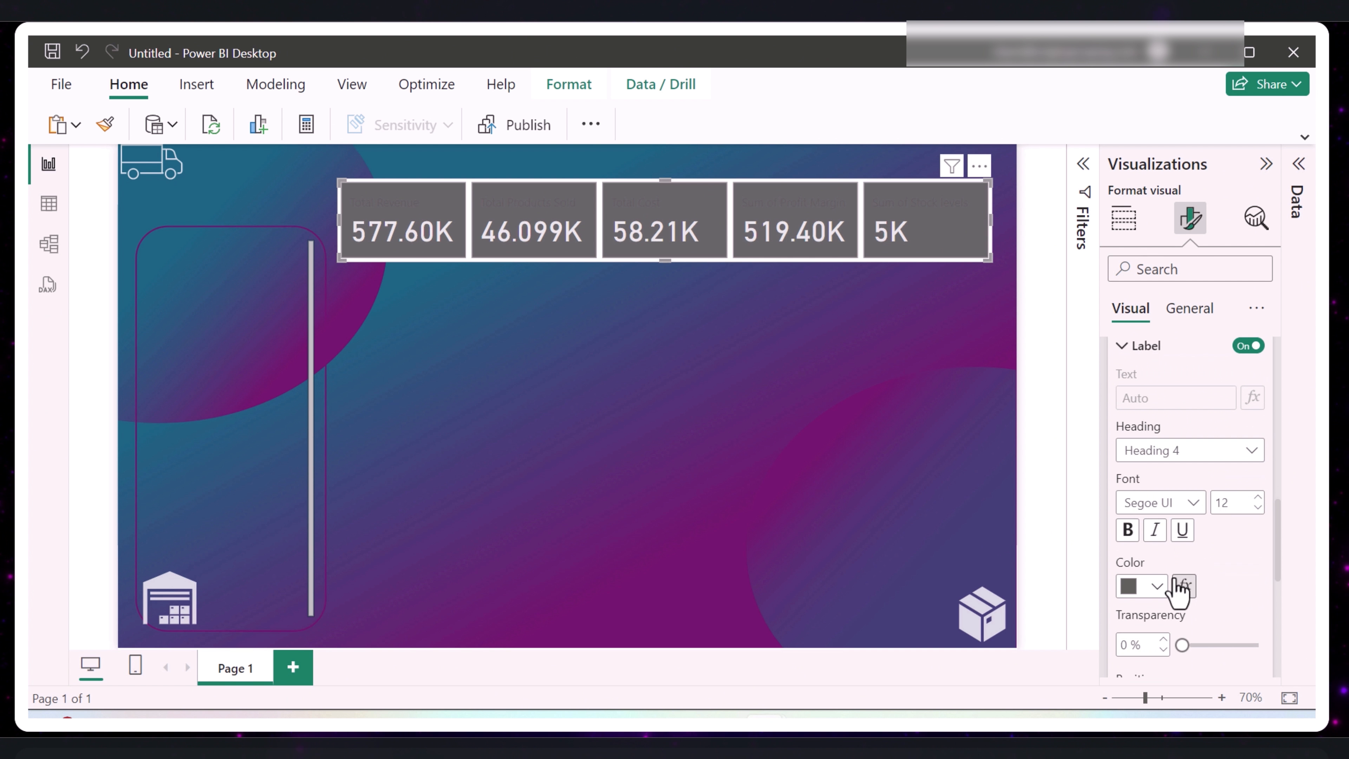
{"action": "left_click", "coordinate": [1158, 589]}
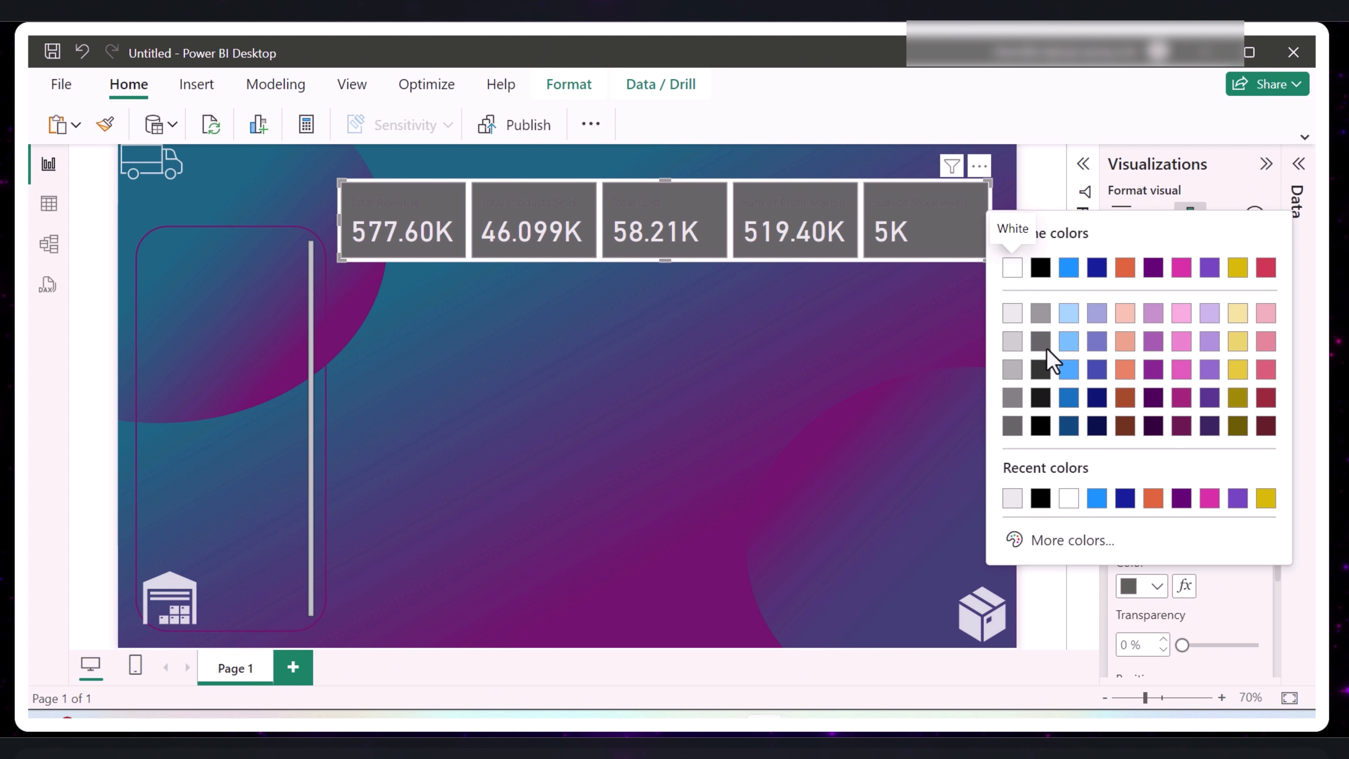
{"action": "left_click", "coordinate": [1013, 315]}
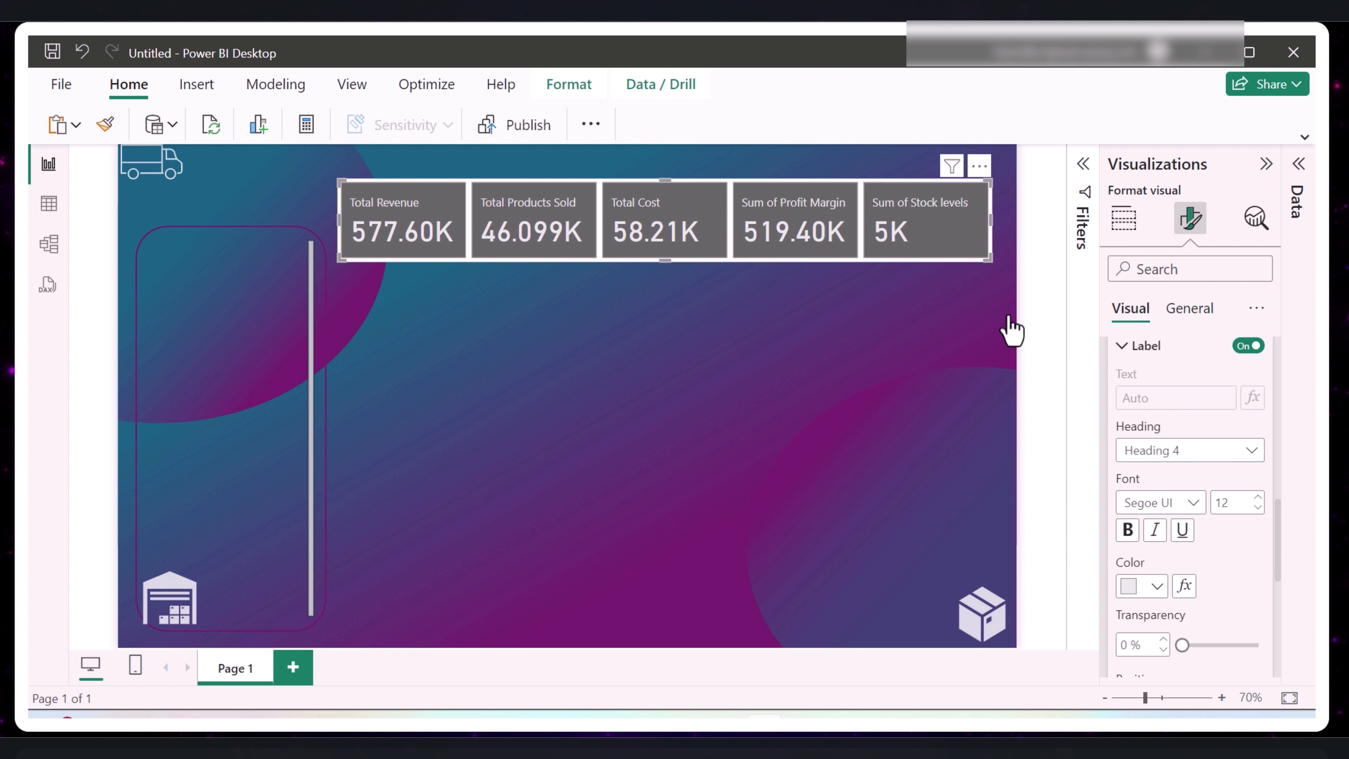
{"action": "left_click", "coordinate": [1127, 532]}
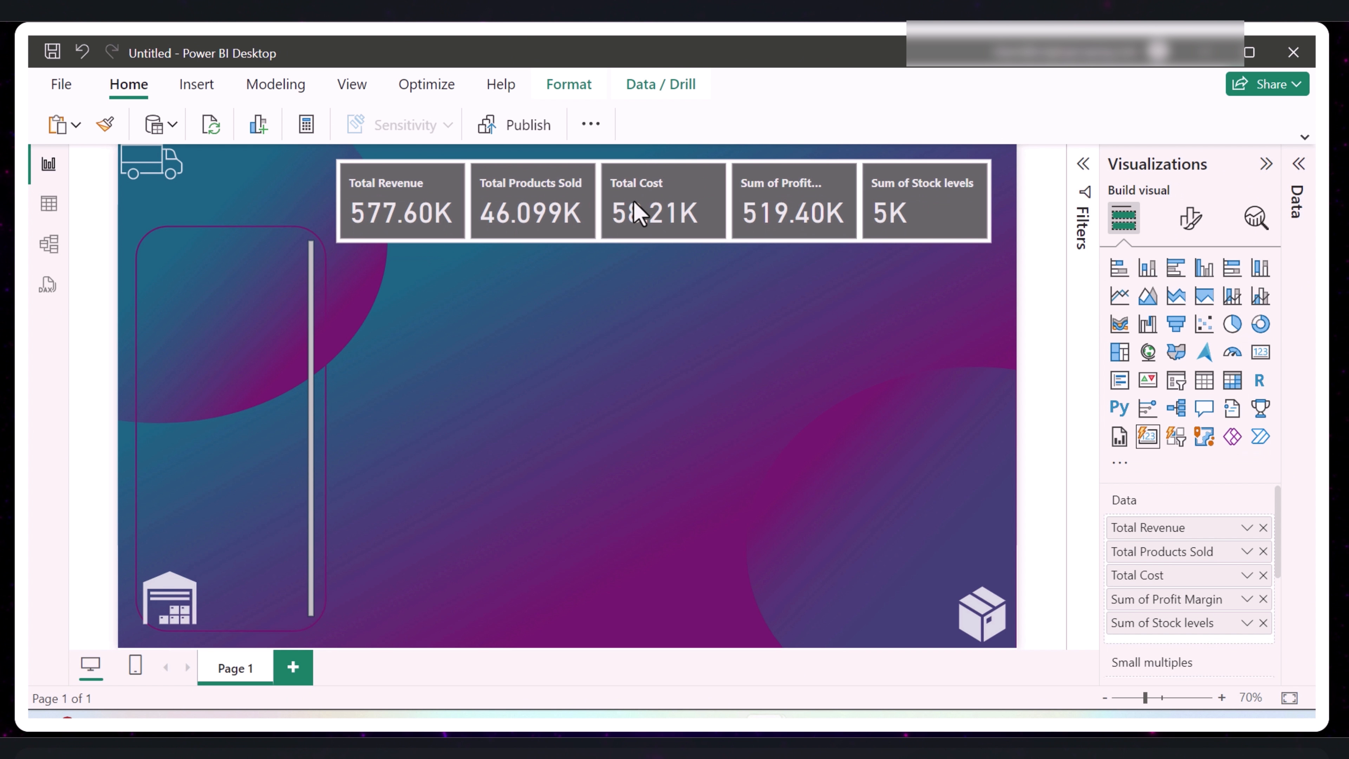
{"action": "mouse_move", "coordinate": [636, 204]}
{"action": "left_mouse_down"}
{"action": "mouse_move", "coordinate": [648, 259]}
{"action": "mouse_move", "coordinate": [639, 213]}
{"action": "left_mouse_up"}
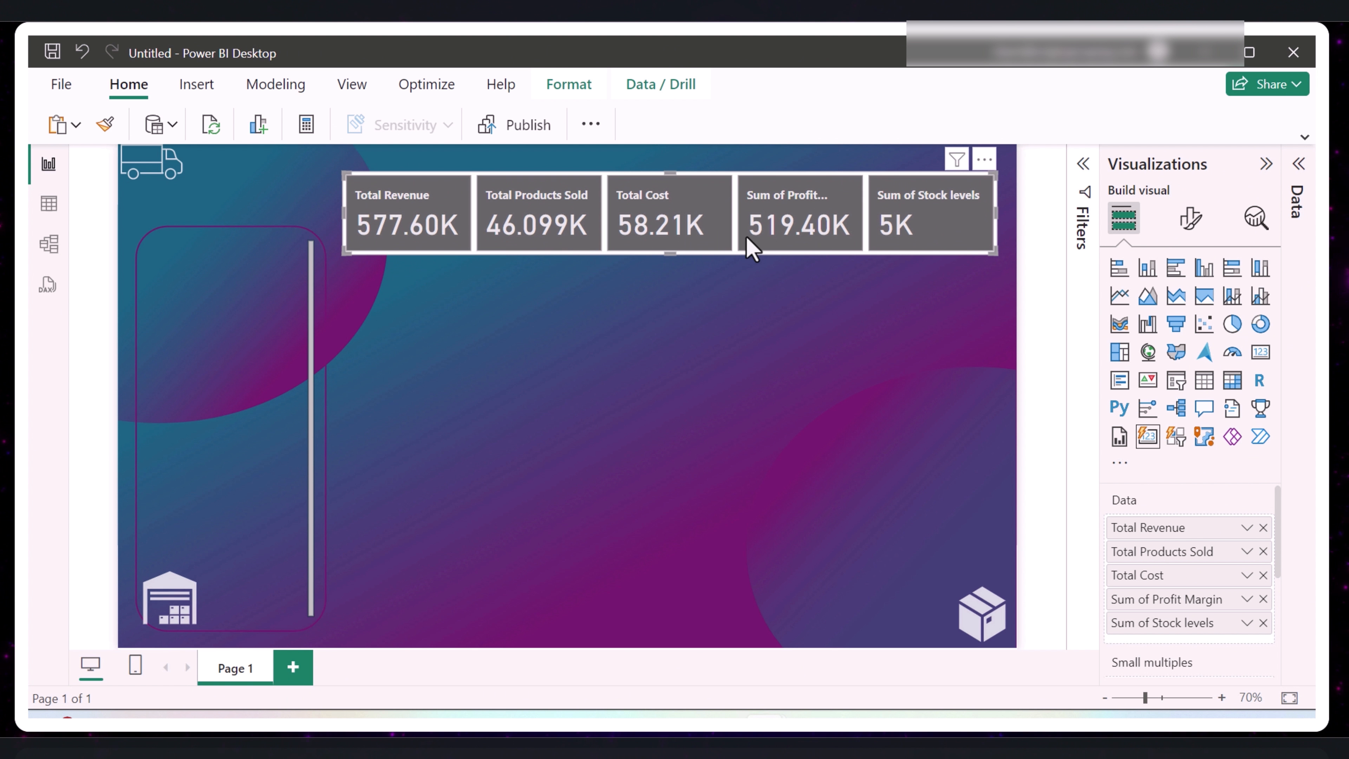
- Set the whole card visual's background effect to black and make it fully transparent
{"action": "left_click", "coordinate": [1189, 226]}
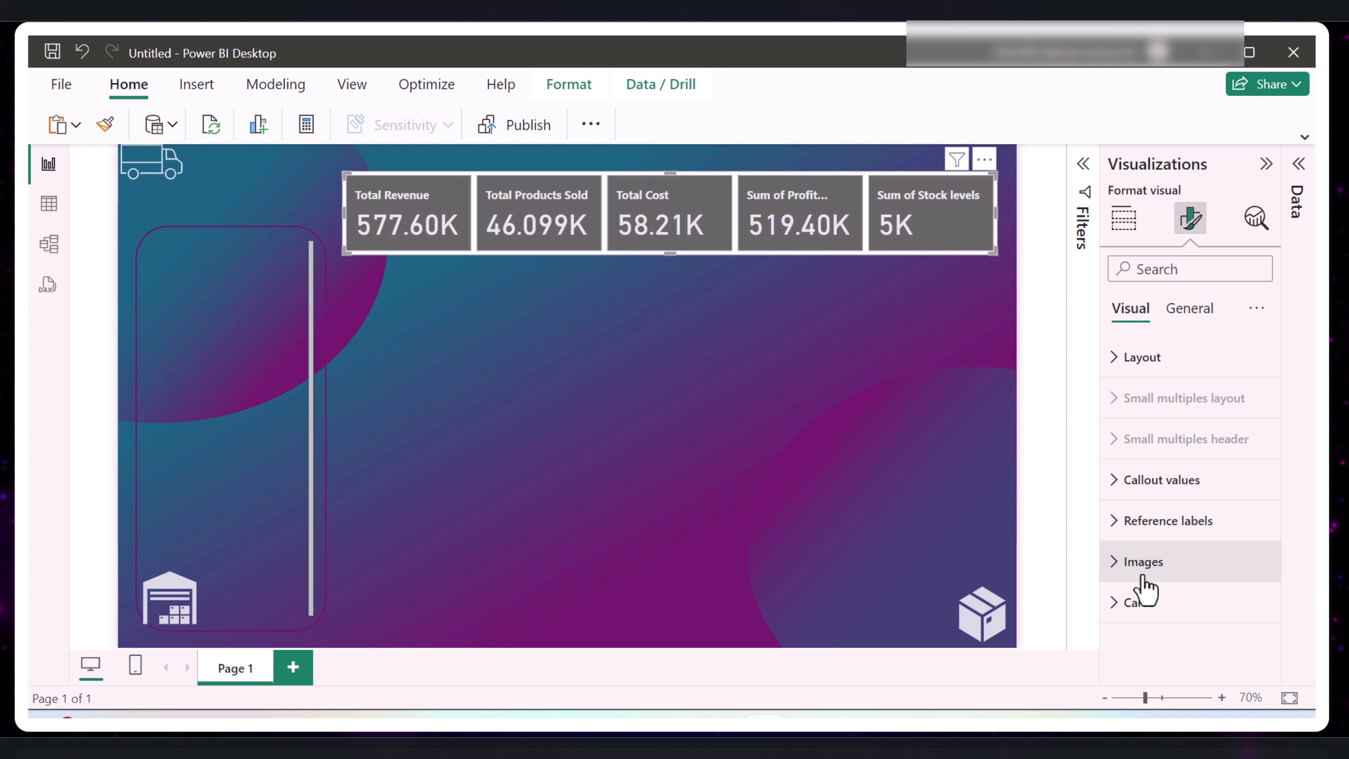
{"action": "left_click", "coordinate": [1192, 311]}
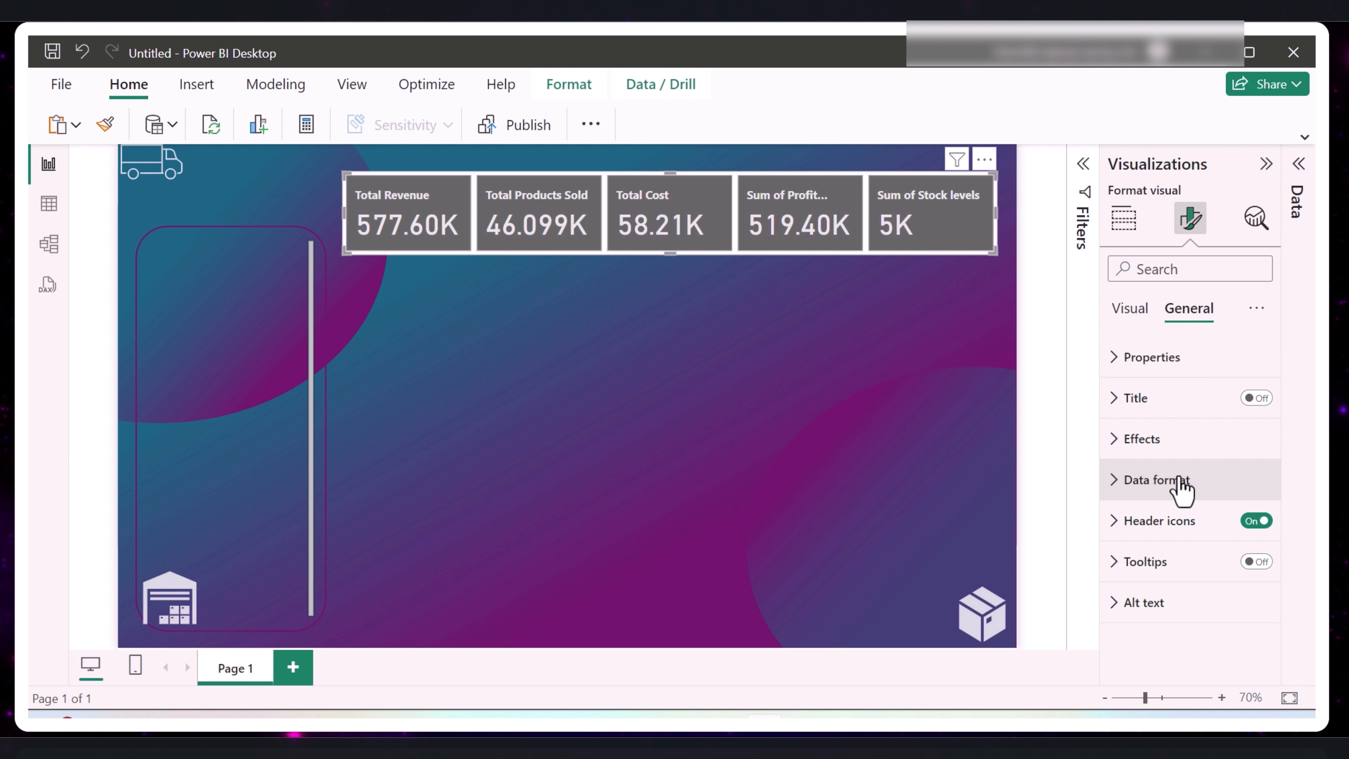
{"action": "left_click", "coordinate": [1121, 442]}
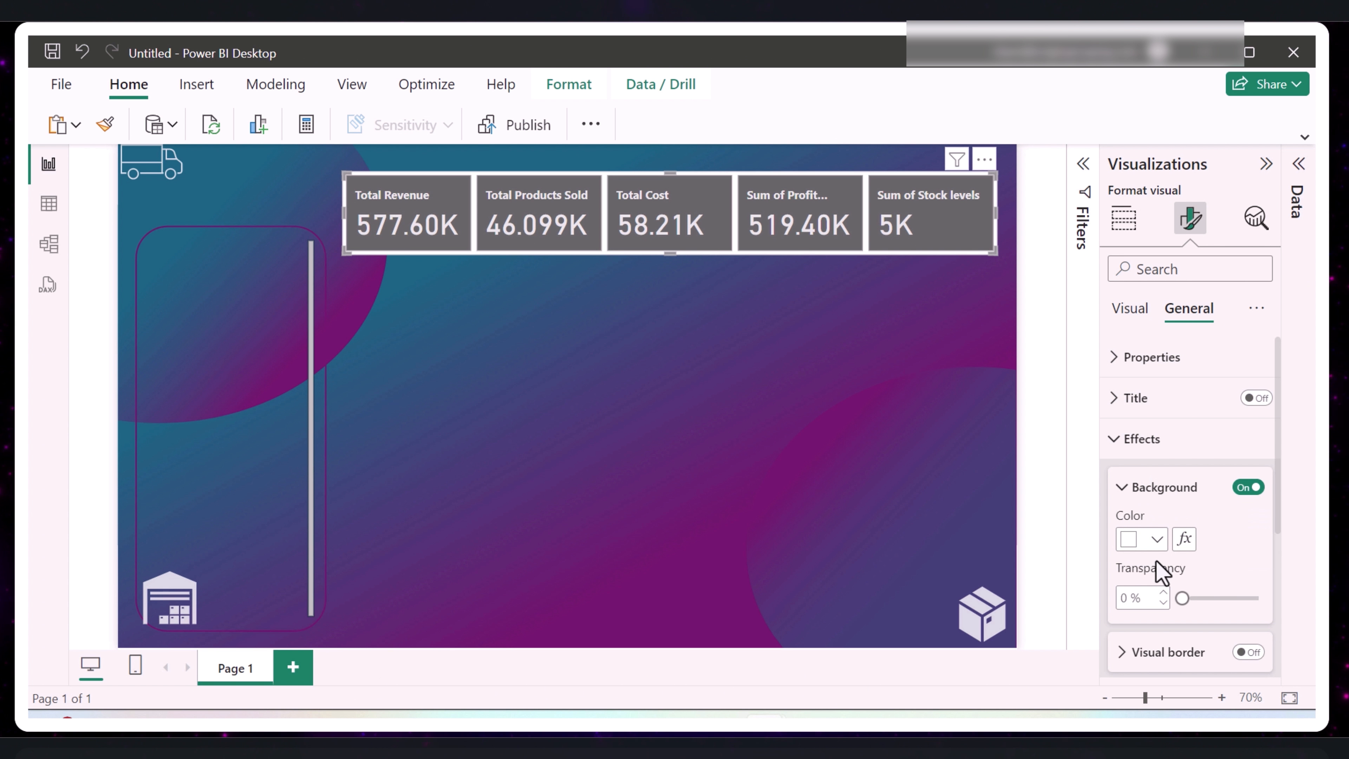
{"action": "scroll", "coordinate": [1154, 571], "scroll_direction": "down", "scroll_amount": 2}
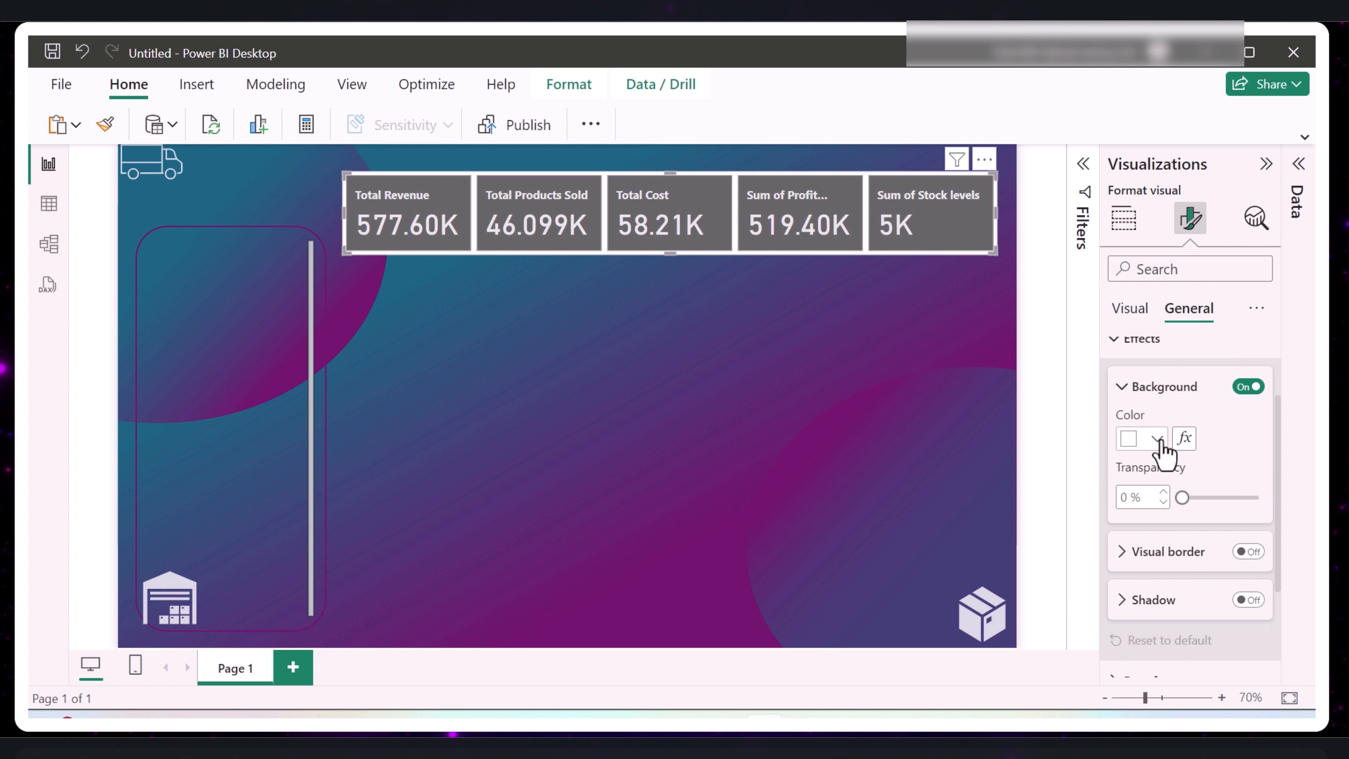
{"action": "left_click", "coordinate": [1158, 439]}
{"action": "left_click", "coordinate": [1040, 350]}
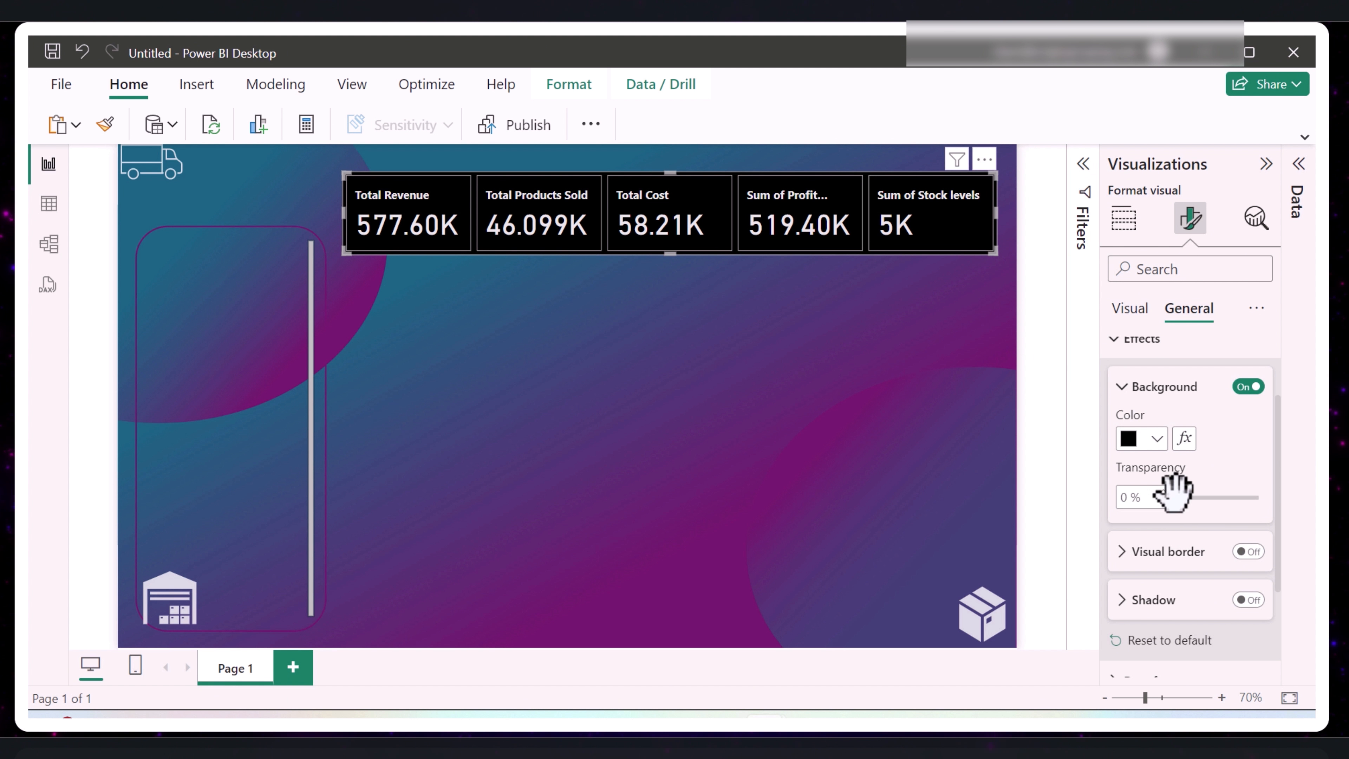
{"action": "left_click_drag", "start_coordinate": [1182, 497], "coordinate": [1257, 500]}
{"action": "left_click", "coordinate": [924, 453]}
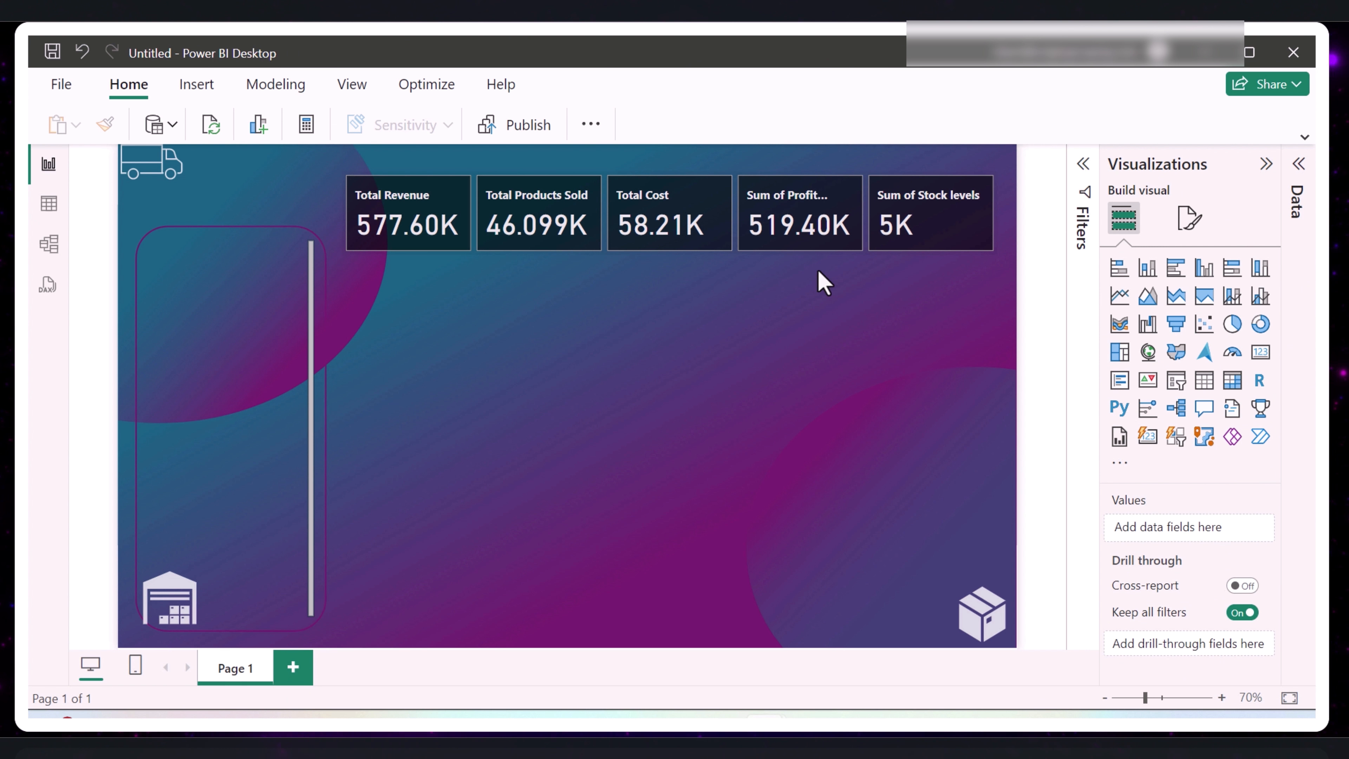
- Center the callout values horizontally in all cards of the card visual
{"action": "left_click", "coordinate": [695, 220]}
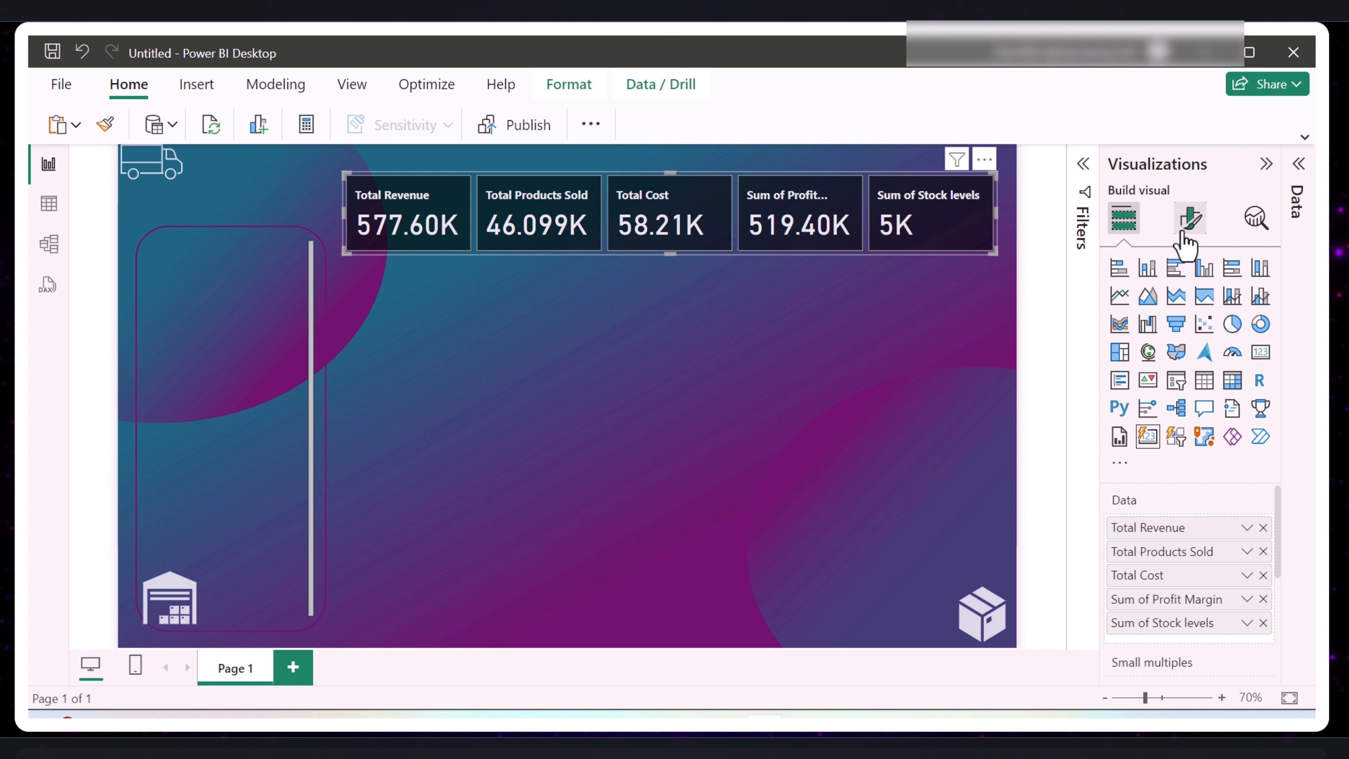
{"action": "left_click", "coordinate": [1190, 218]}
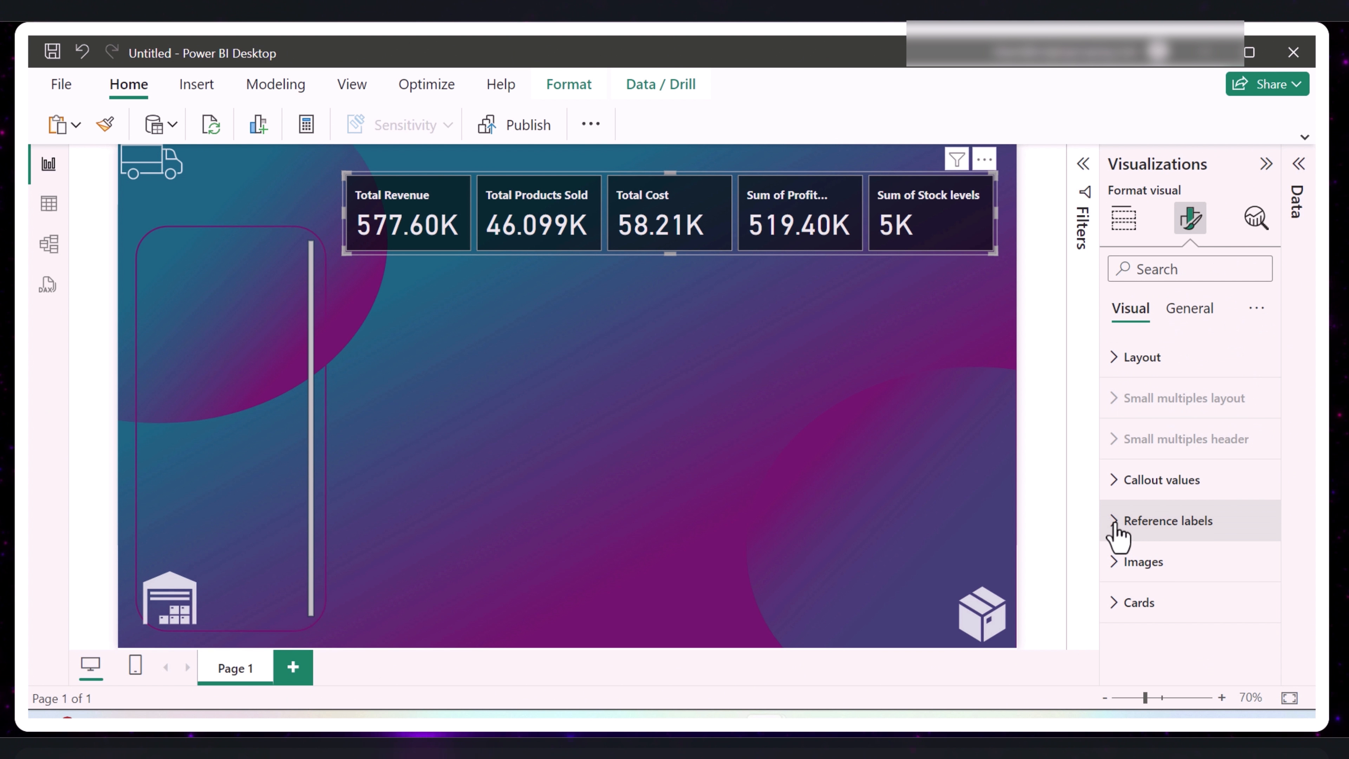
{"action": "left_click", "coordinate": [1121, 480]}
{"action": "scroll", "coordinate": [1154, 551], "scroll_direction": "down", "scroll_amount": 5}
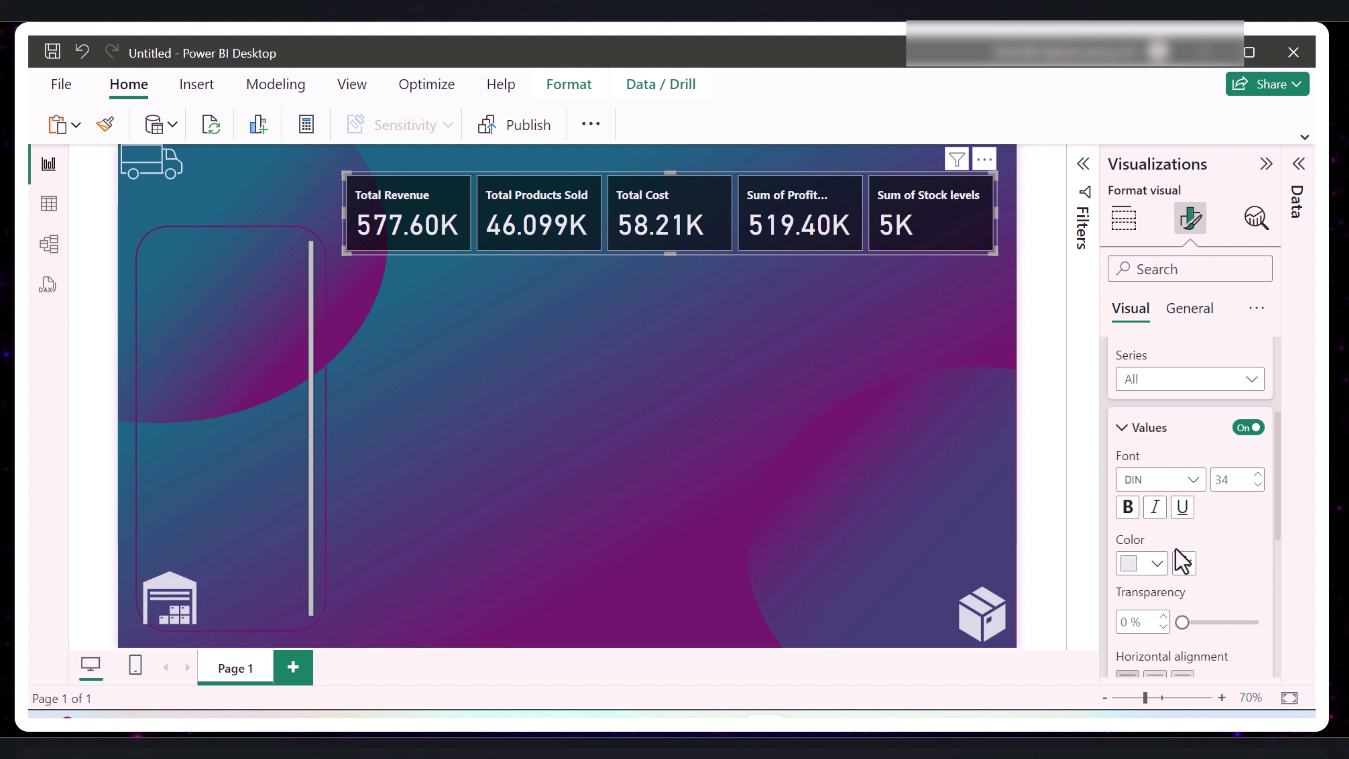
{"action": "left_click", "coordinate": [1155, 581]}
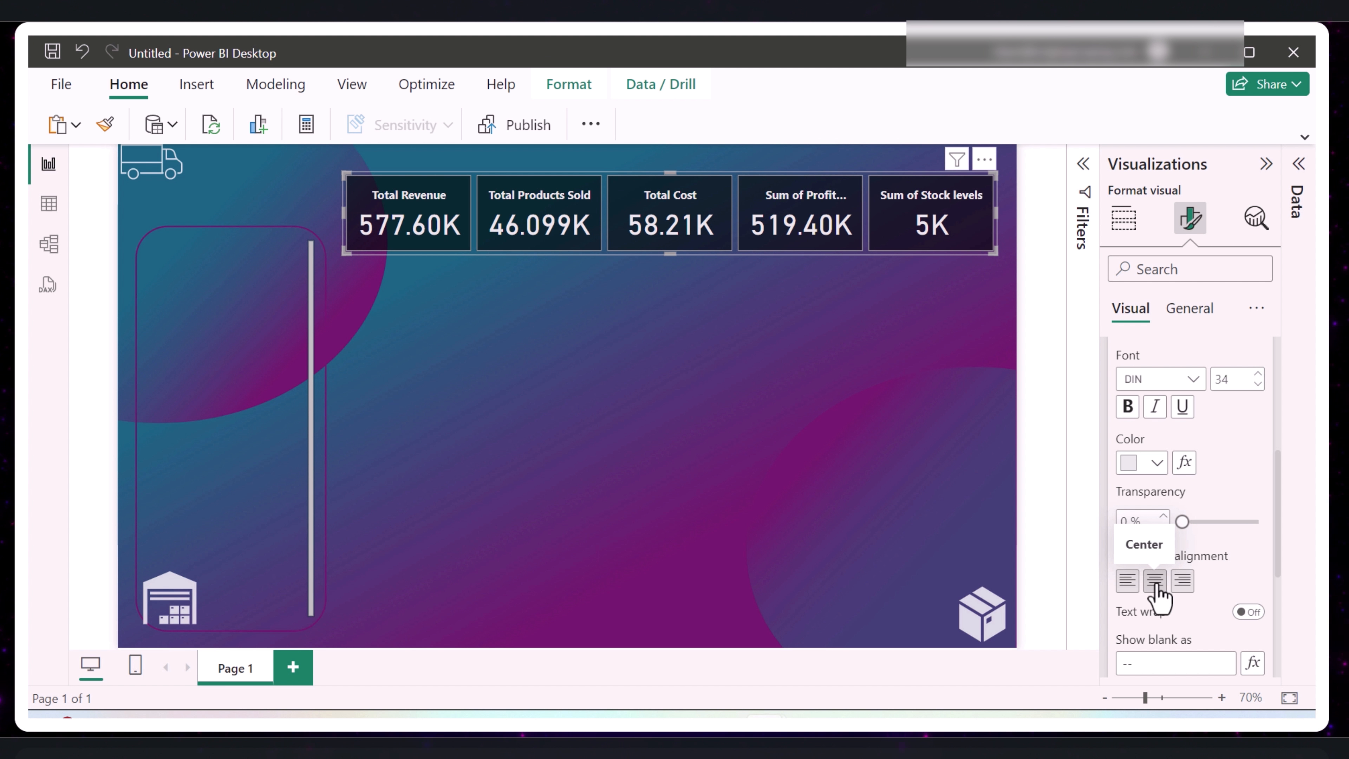
{"action": "left_click", "coordinate": [789, 473]}
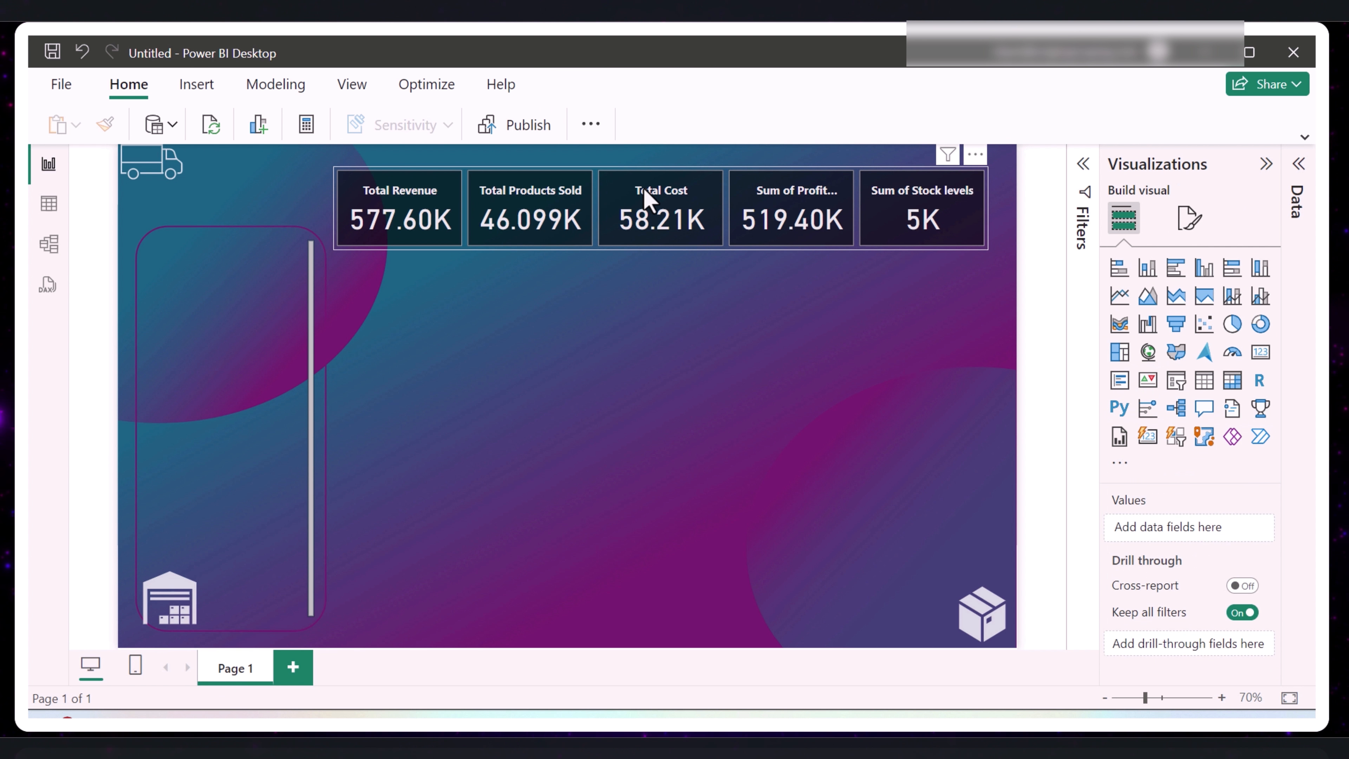
- Turn on the shadow effect for the whole card visual
{"action": "left_click", "coordinate": [567, 224]}
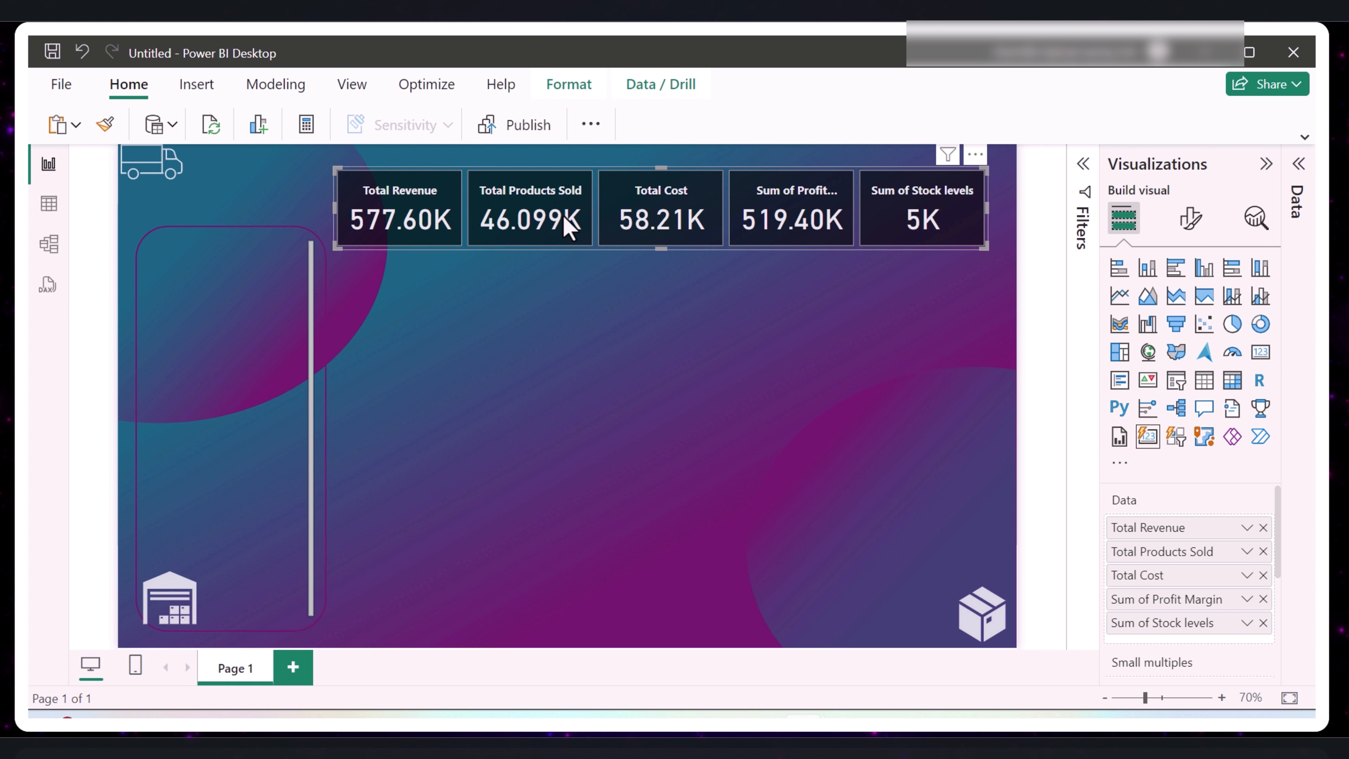
{"action": "left_click", "coordinate": [1190, 219]}
{"action": "left_click", "coordinate": [1189, 313]}
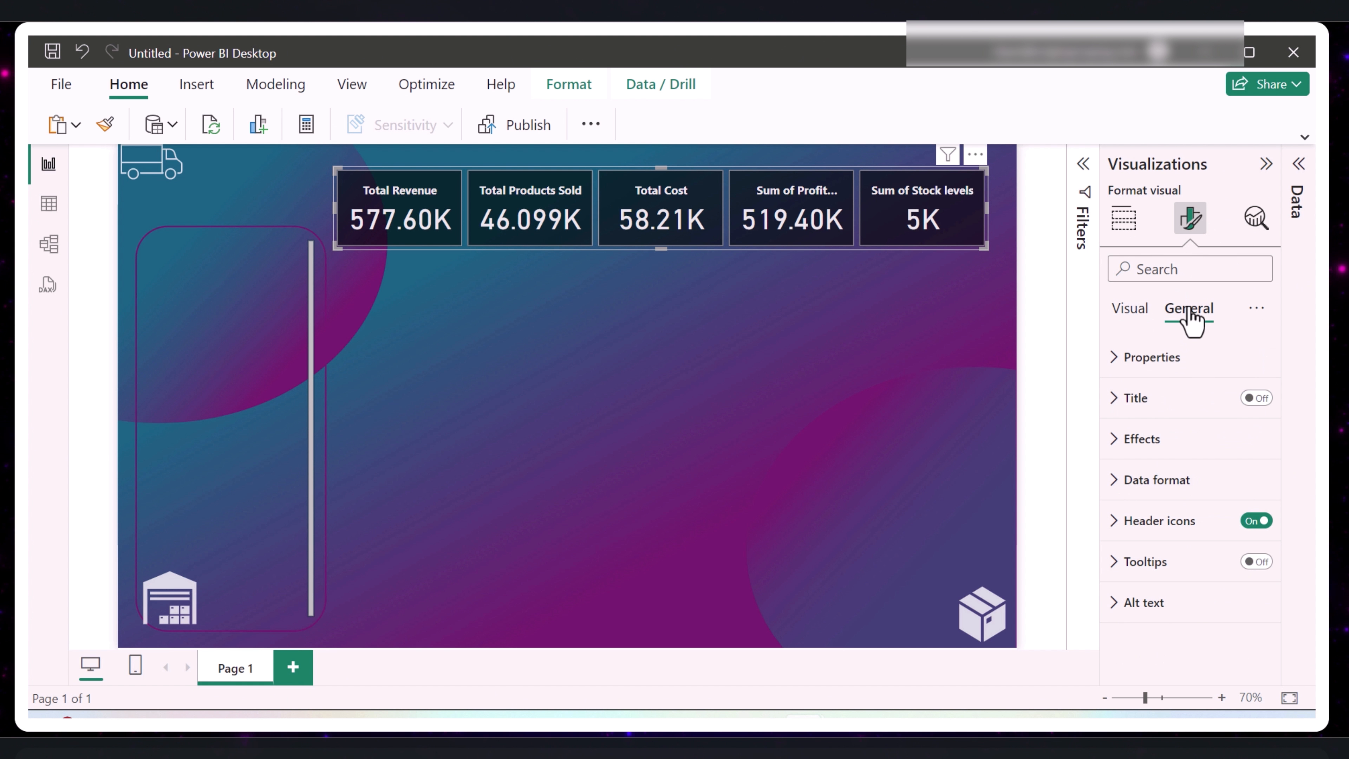
{"action": "left_click", "coordinate": [1117, 441]}
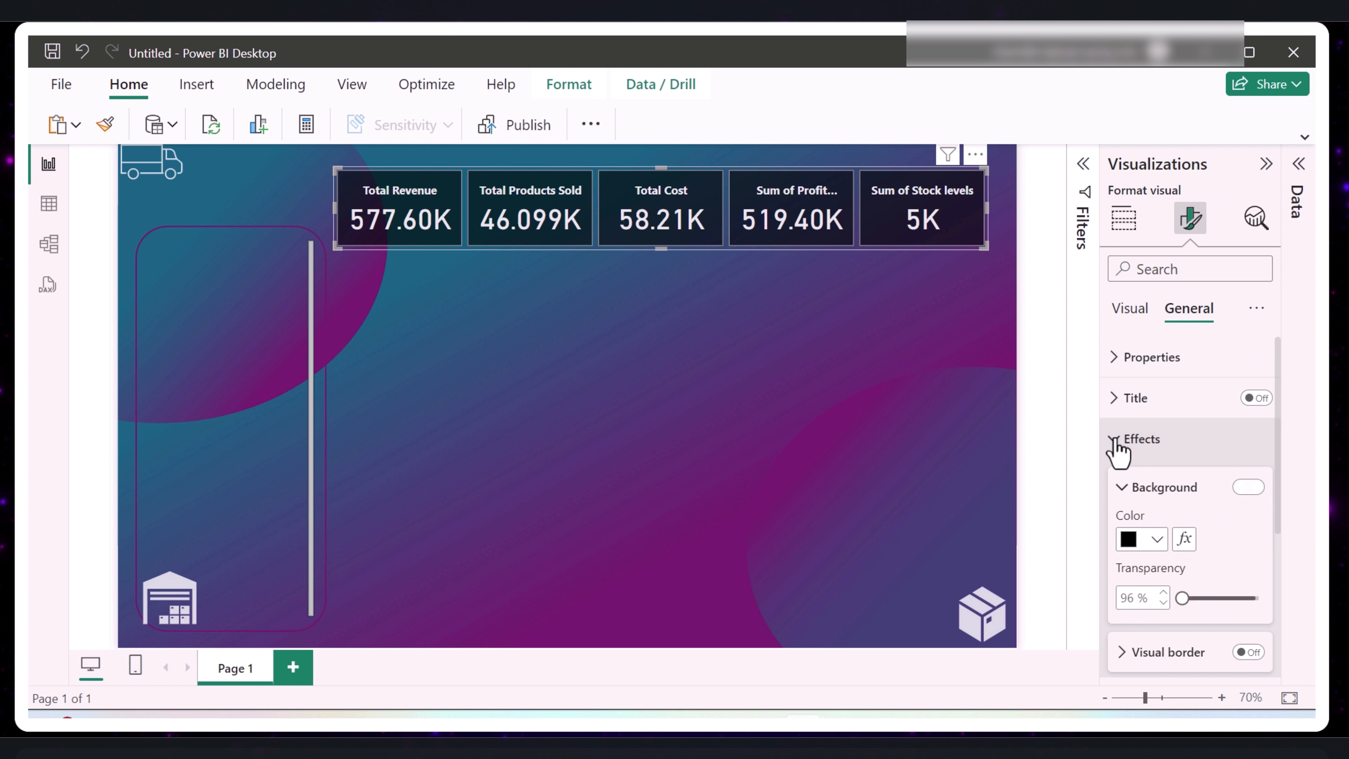
{"action": "scroll", "coordinate": [1176, 547], "scroll_direction": "down", "scroll_amount": 5}
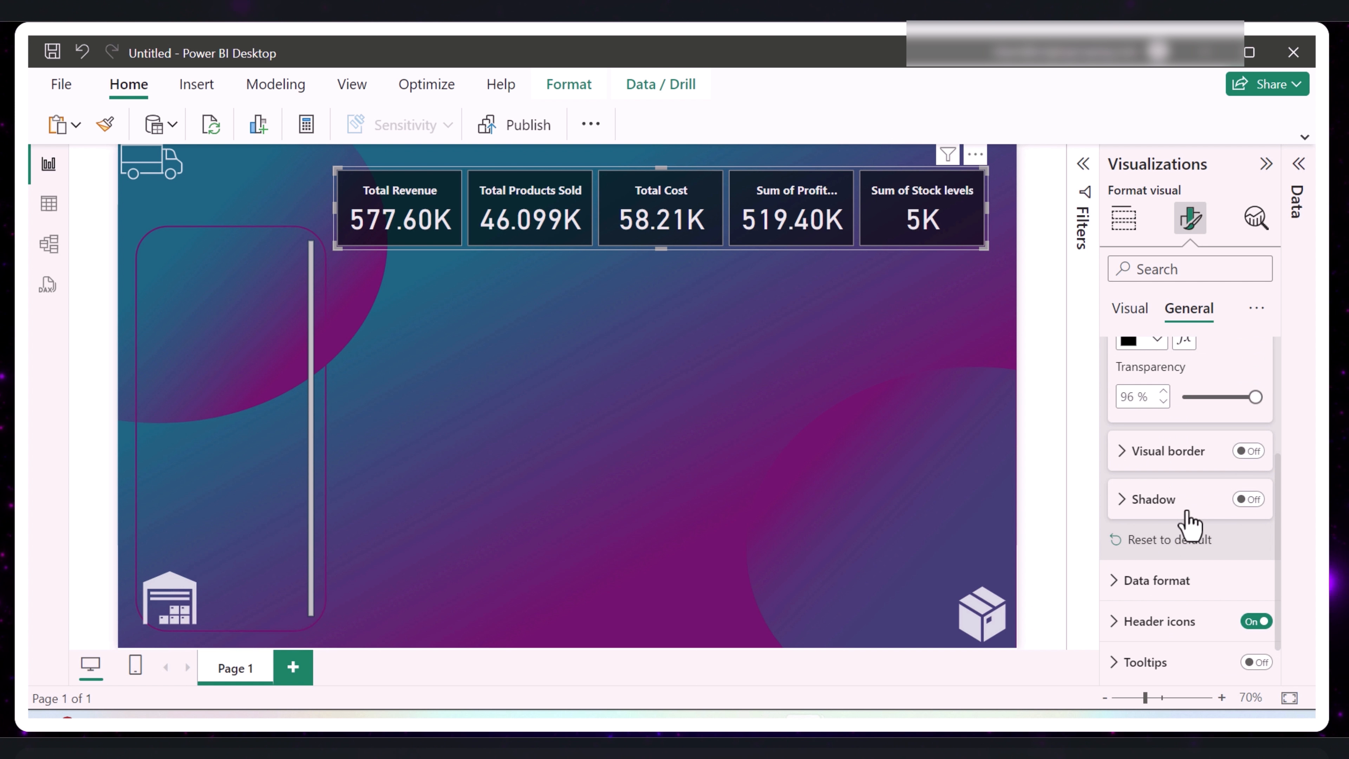
{"action": "left_click", "coordinate": [1250, 500]}
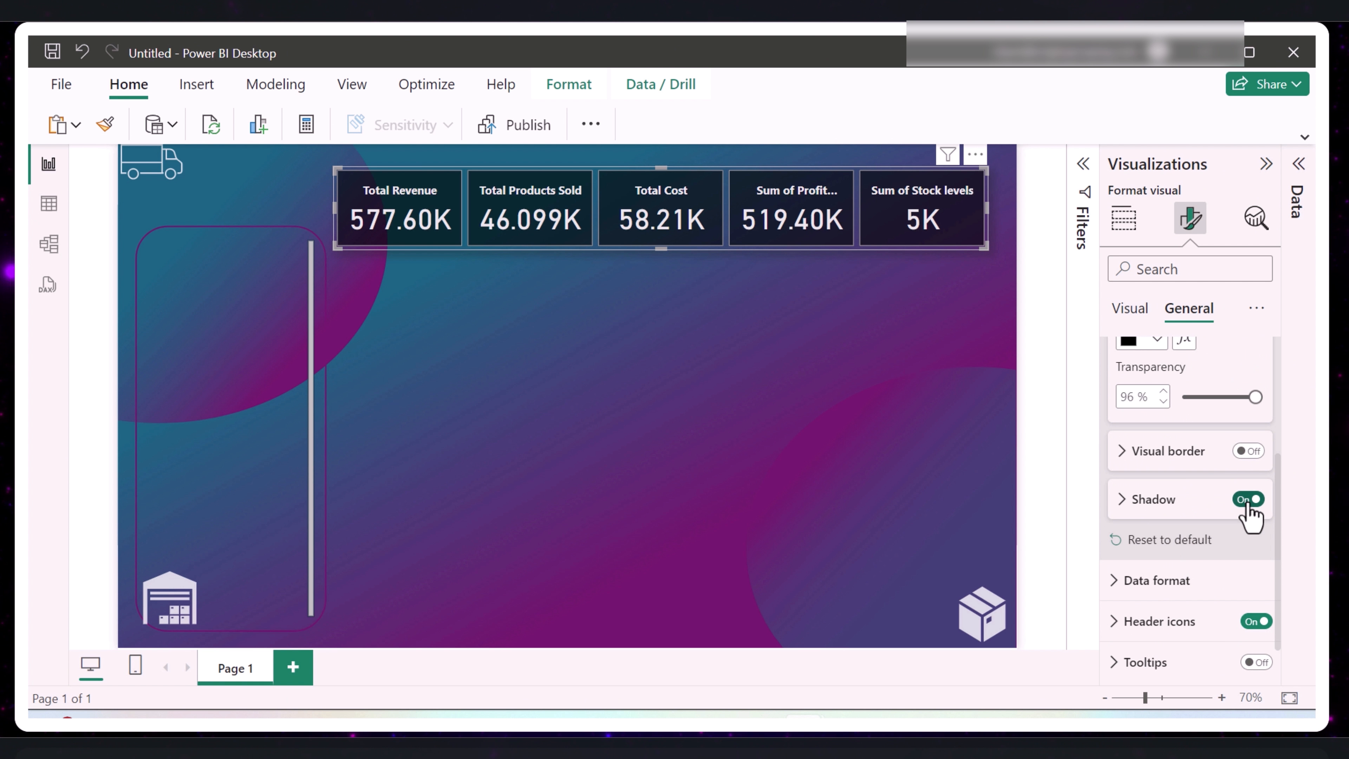
{"action": "left_click", "coordinate": [1124, 505]}
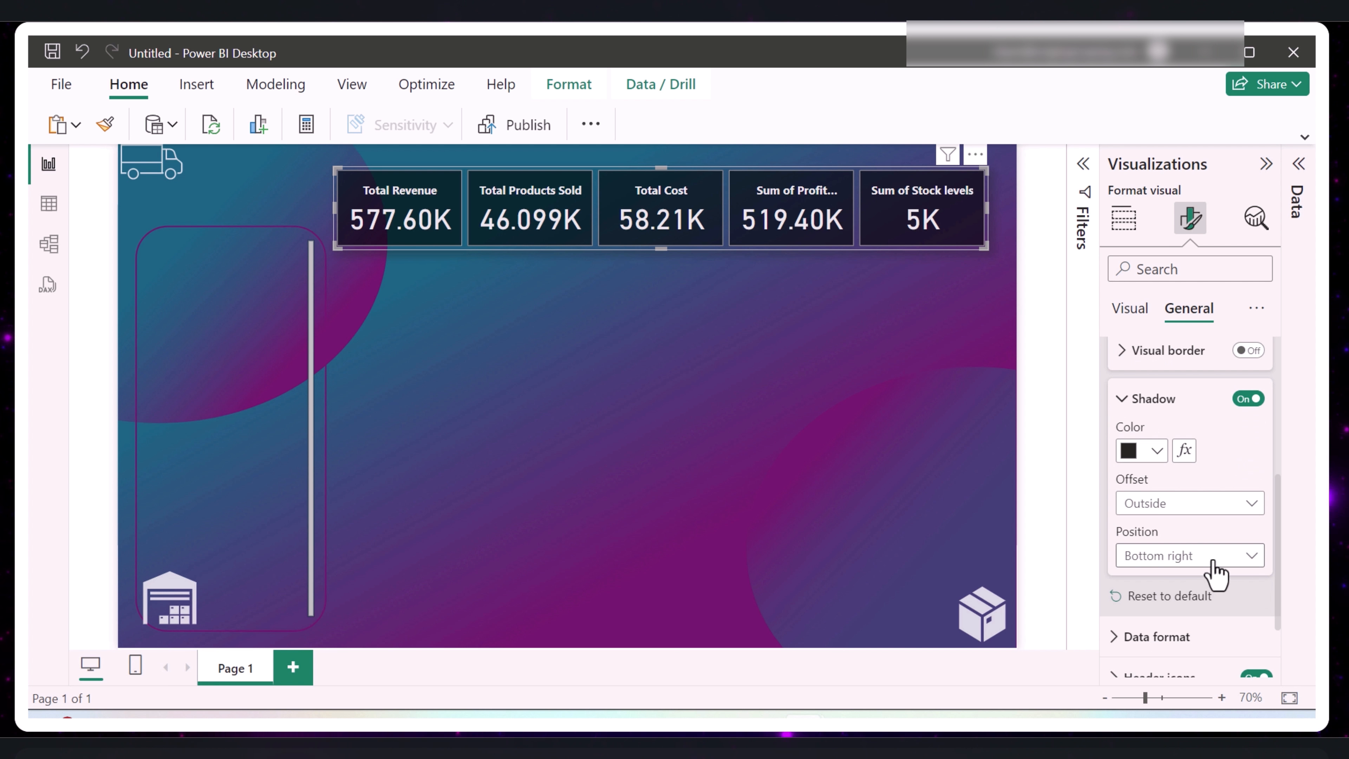
{"action": "left_click", "coordinate": [1215, 563]}
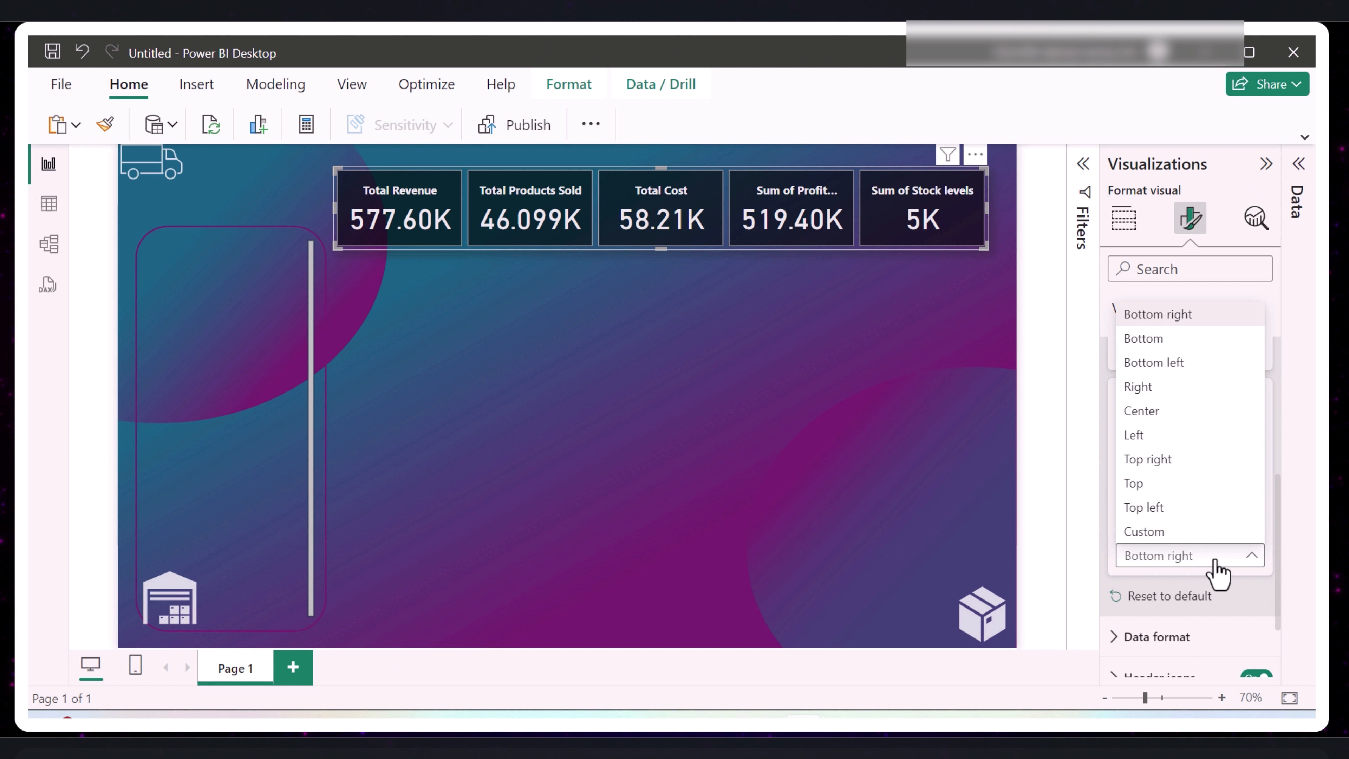
{"action": "left_click", "coordinate": [1176, 345]}
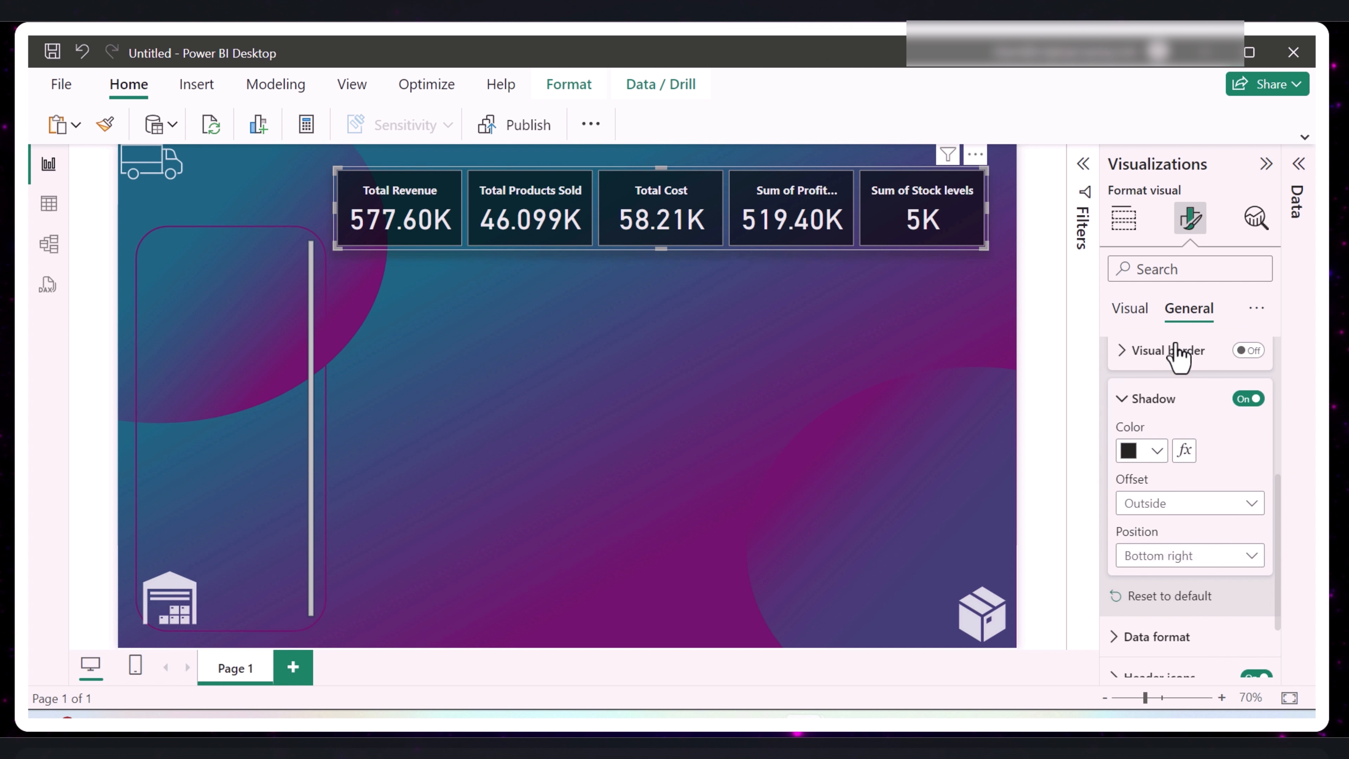
{"action": "left_click", "coordinate": [626, 333]}
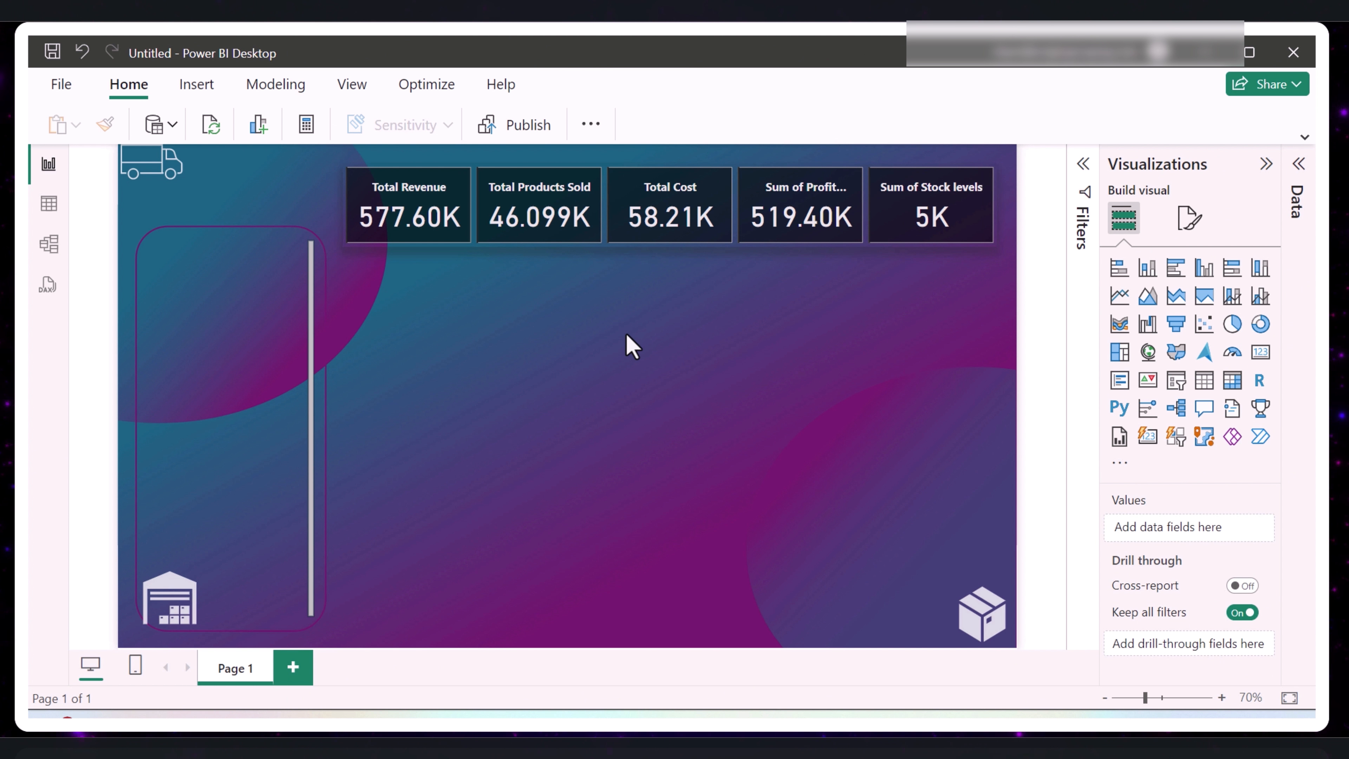
- Add a donut chart to the page and place it below the Total Revenue card, aligned with the card visual's edge
{"action": "left_click", "coordinate": [197, 84]}
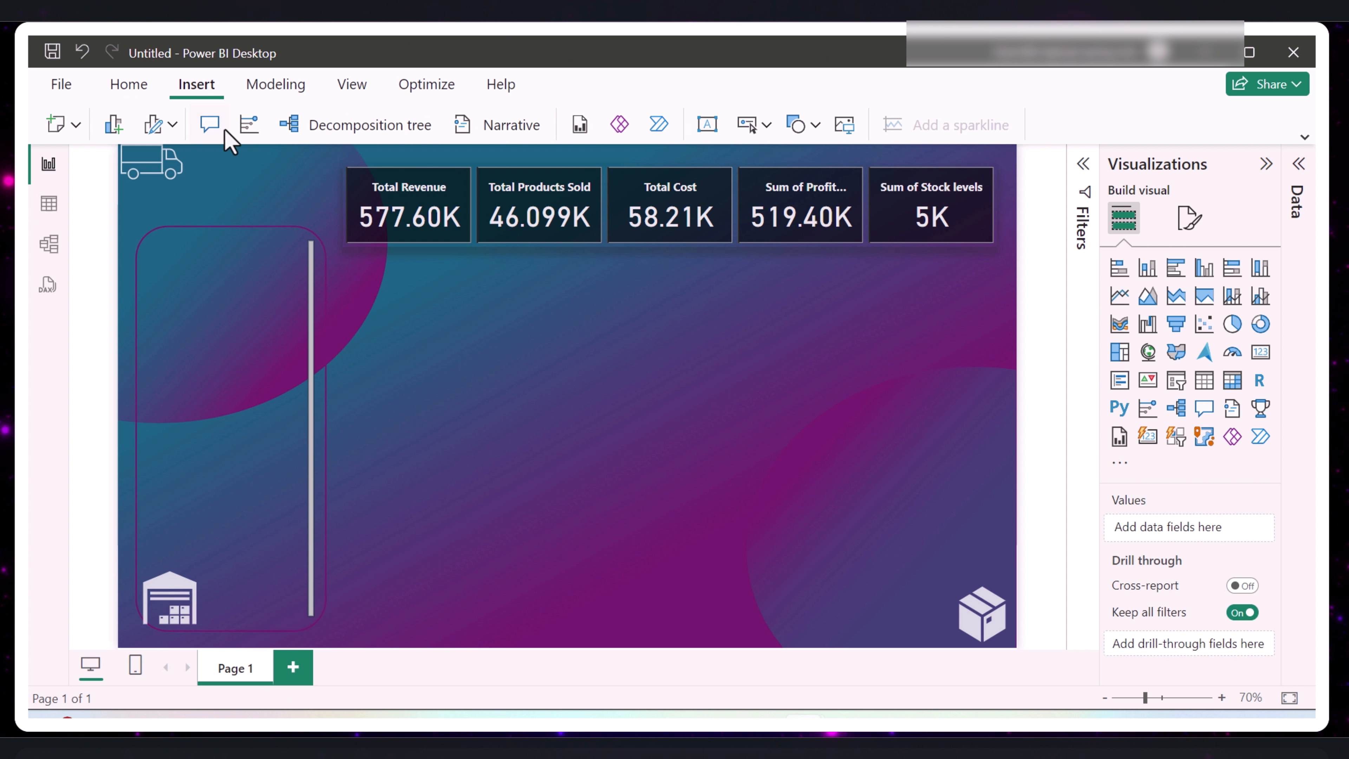
{"action": "left_click", "coordinate": [130, 83]}
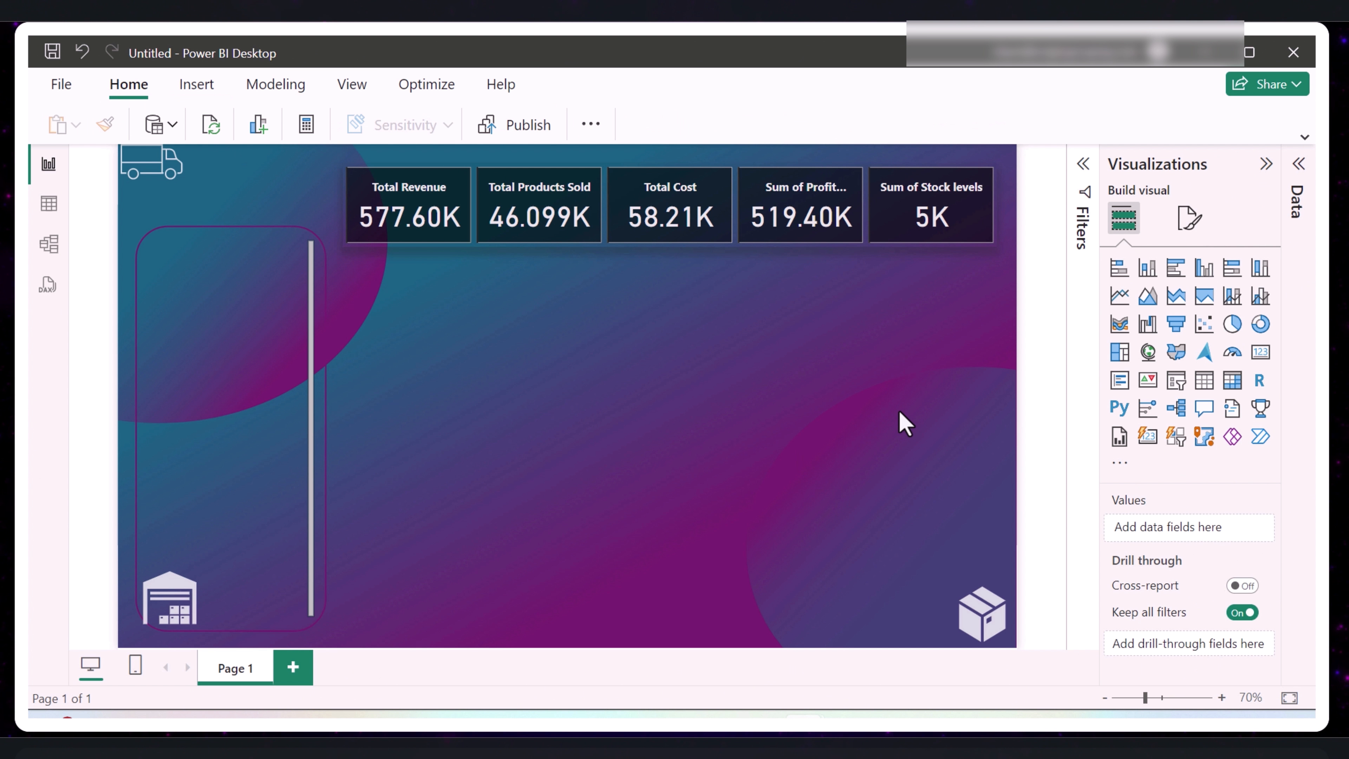
{"action": "left_click", "coordinate": [1260, 324]}
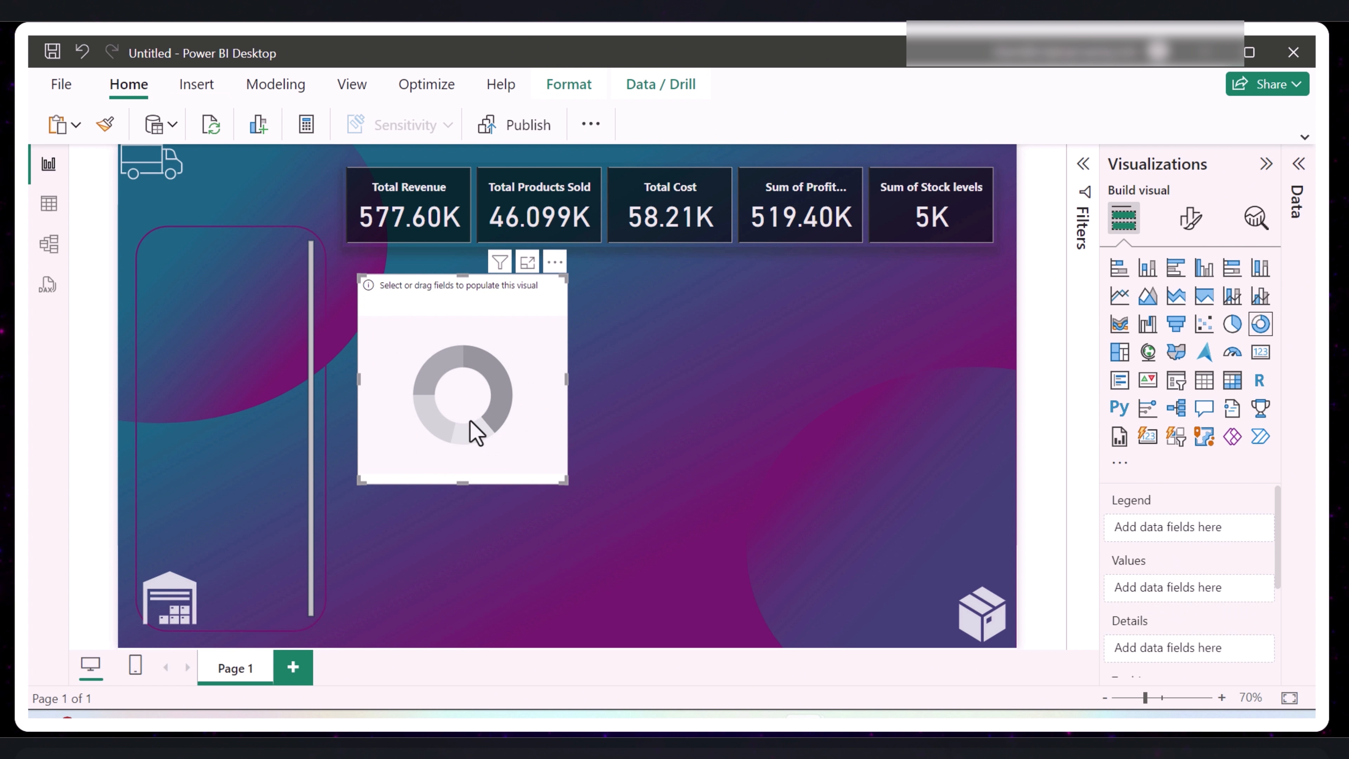
{"action": "left_click_drag", "start_coordinate": [471, 421], "coordinate": [455, 421]}
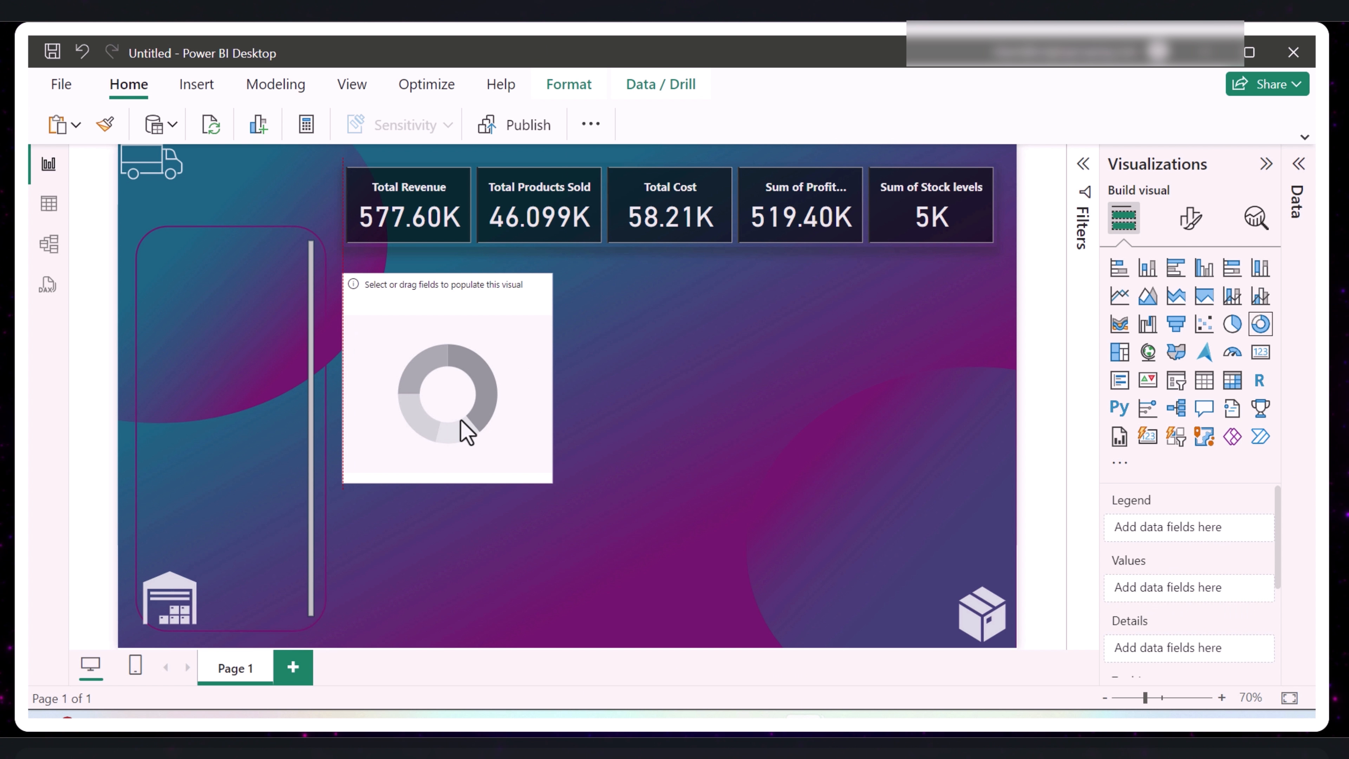
- Populate the donut chart with Revenue split by Customer demographics, and shift the chart slightly away from the cards
{"action": "left_click", "coordinate": [1266, 165]}
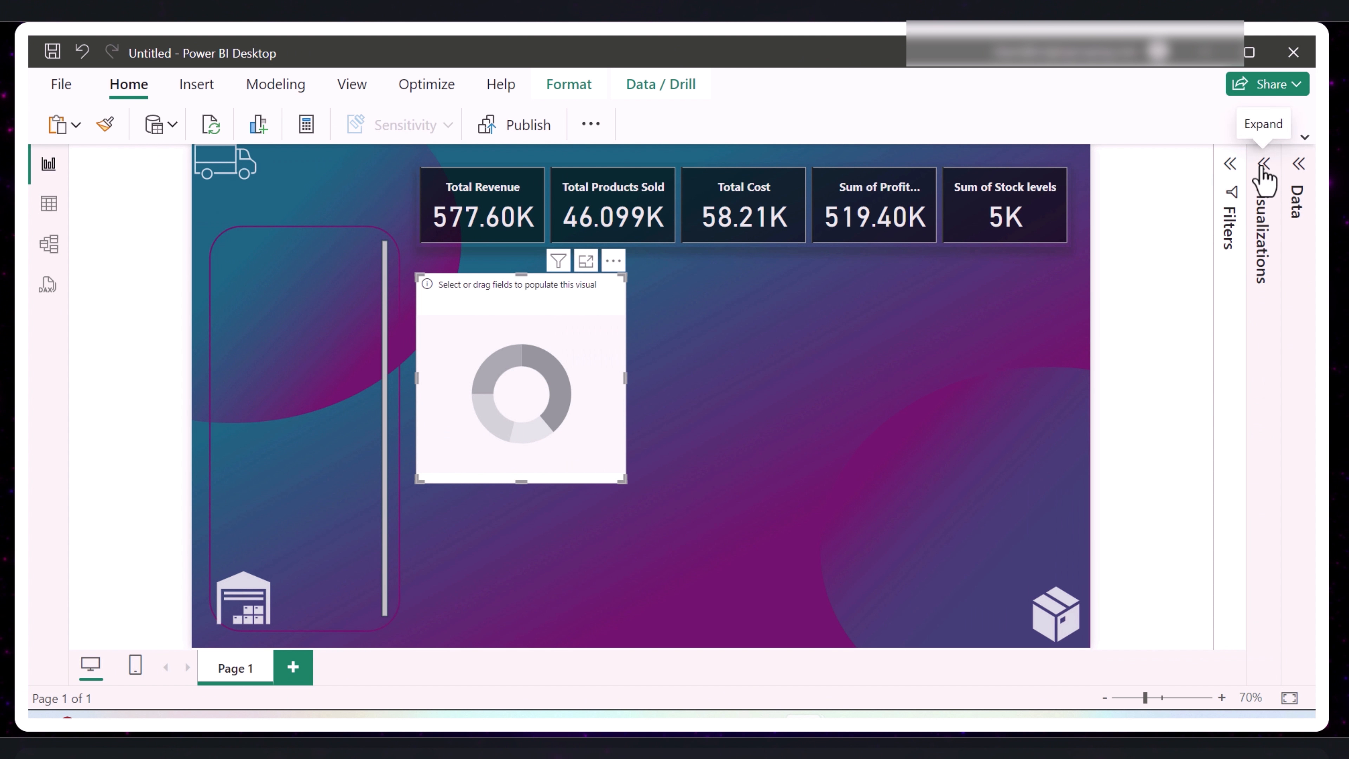
{"action": "left_click", "coordinate": [1297, 165]}
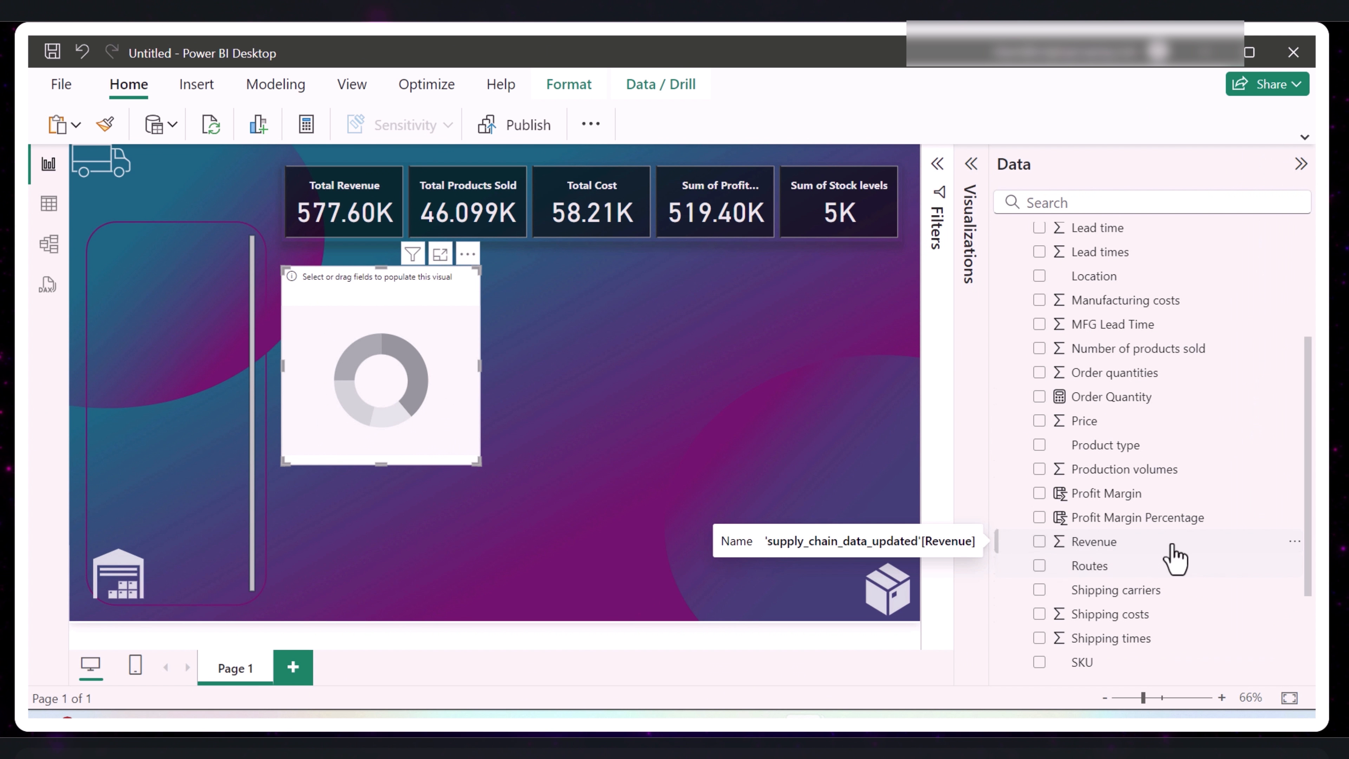
{"action": "left_click_drag", "start_coordinate": [1158, 553], "coordinate": [415, 377]}
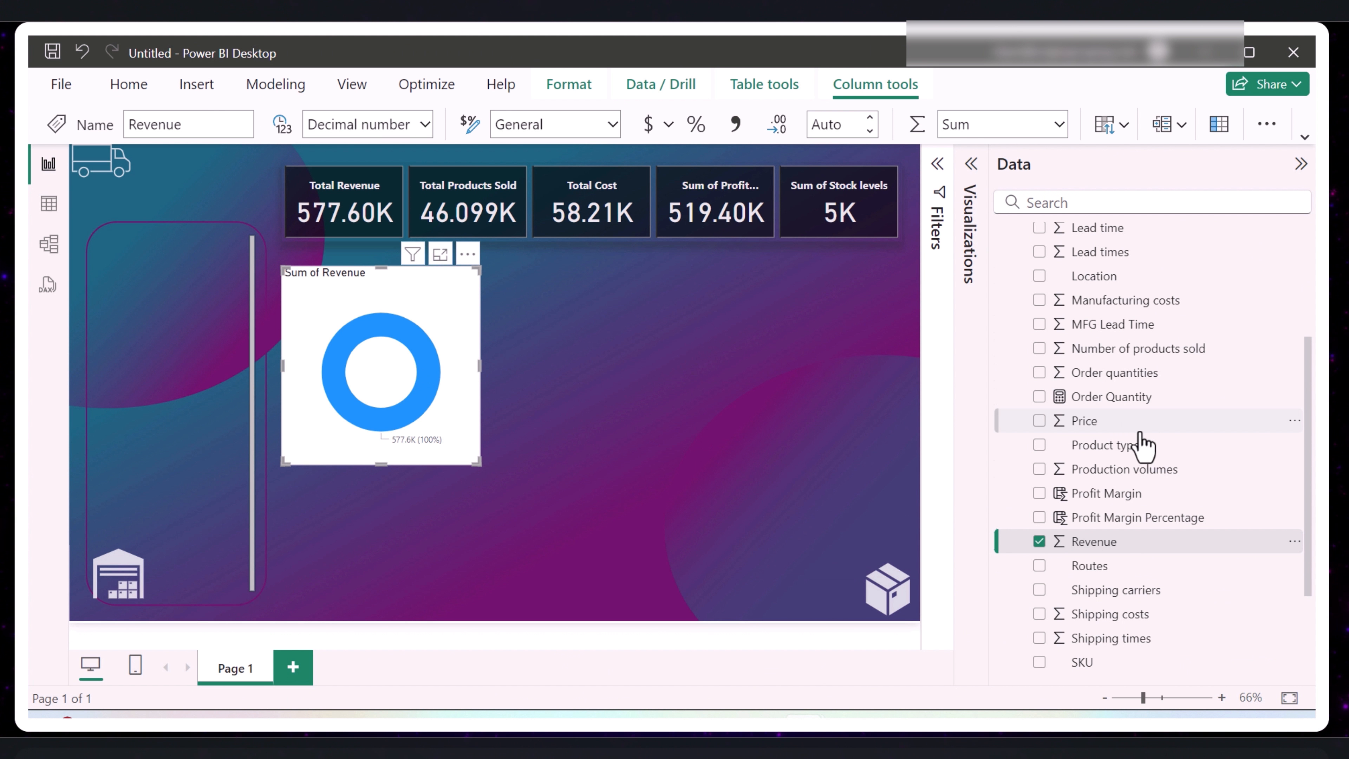
{"action": "scroll", "coordinate": [1144, 446], "scroll_direction": "up", "scroll_amount": 5}
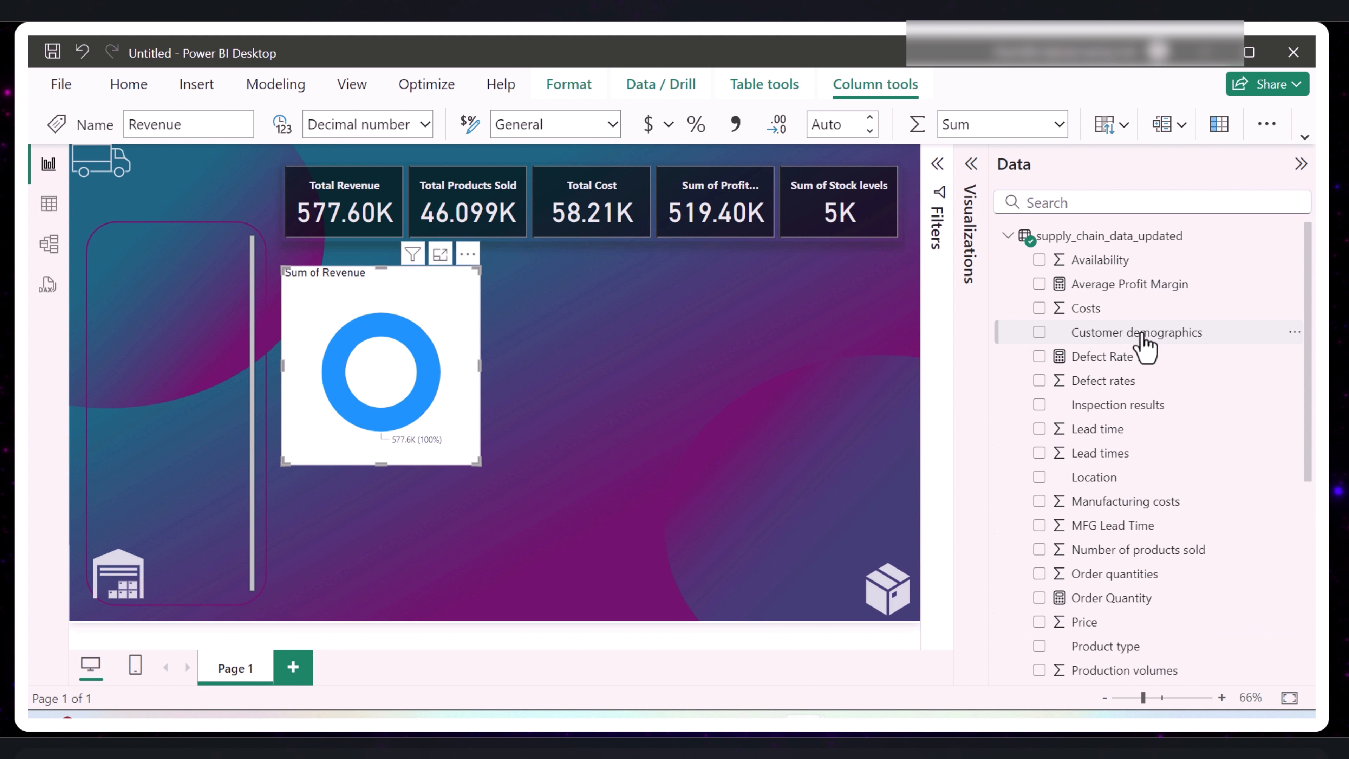
{"action": "left_click_drag", "start_coordinate": [1141, 334], "coordinate": [419, 374]}
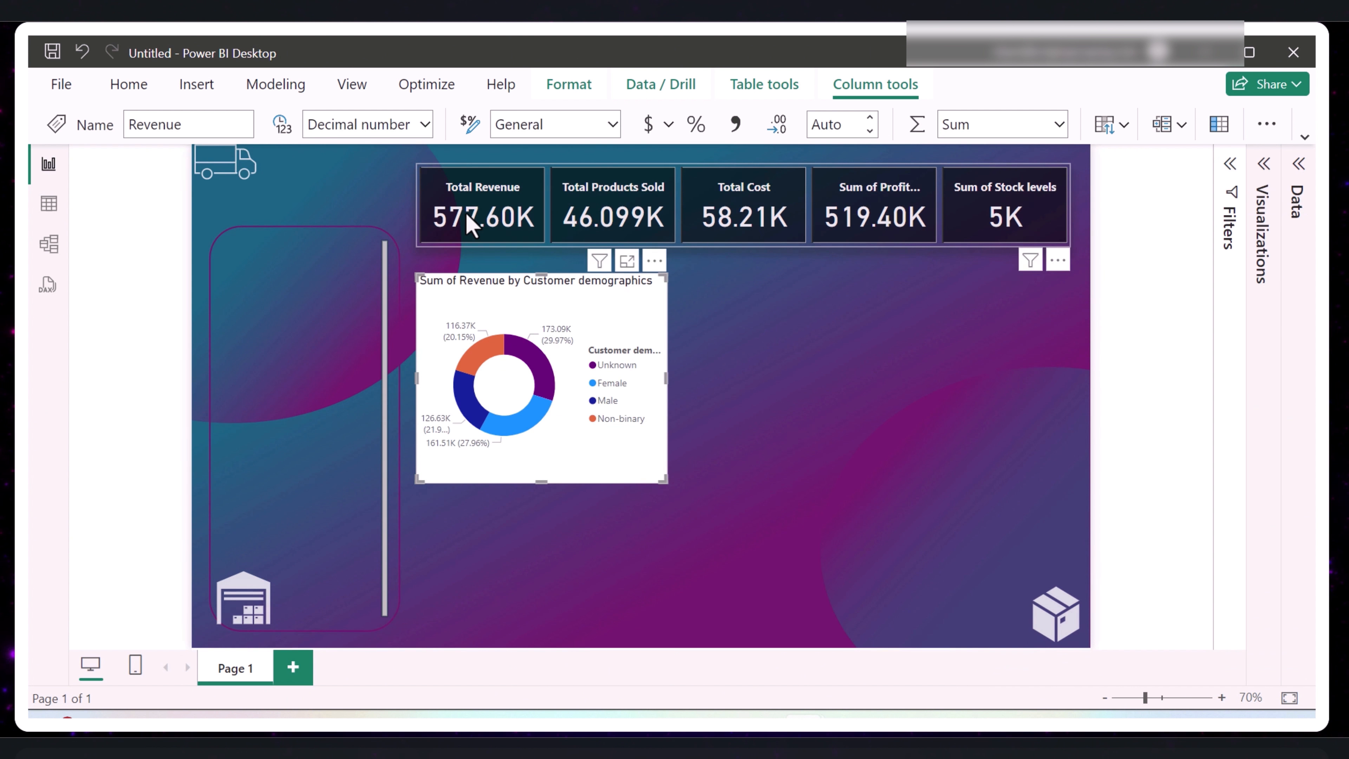
{"action": "left_click", "coordinate": [466, 217]}
{"action": "left_click", "coordinate": [849, 376]}
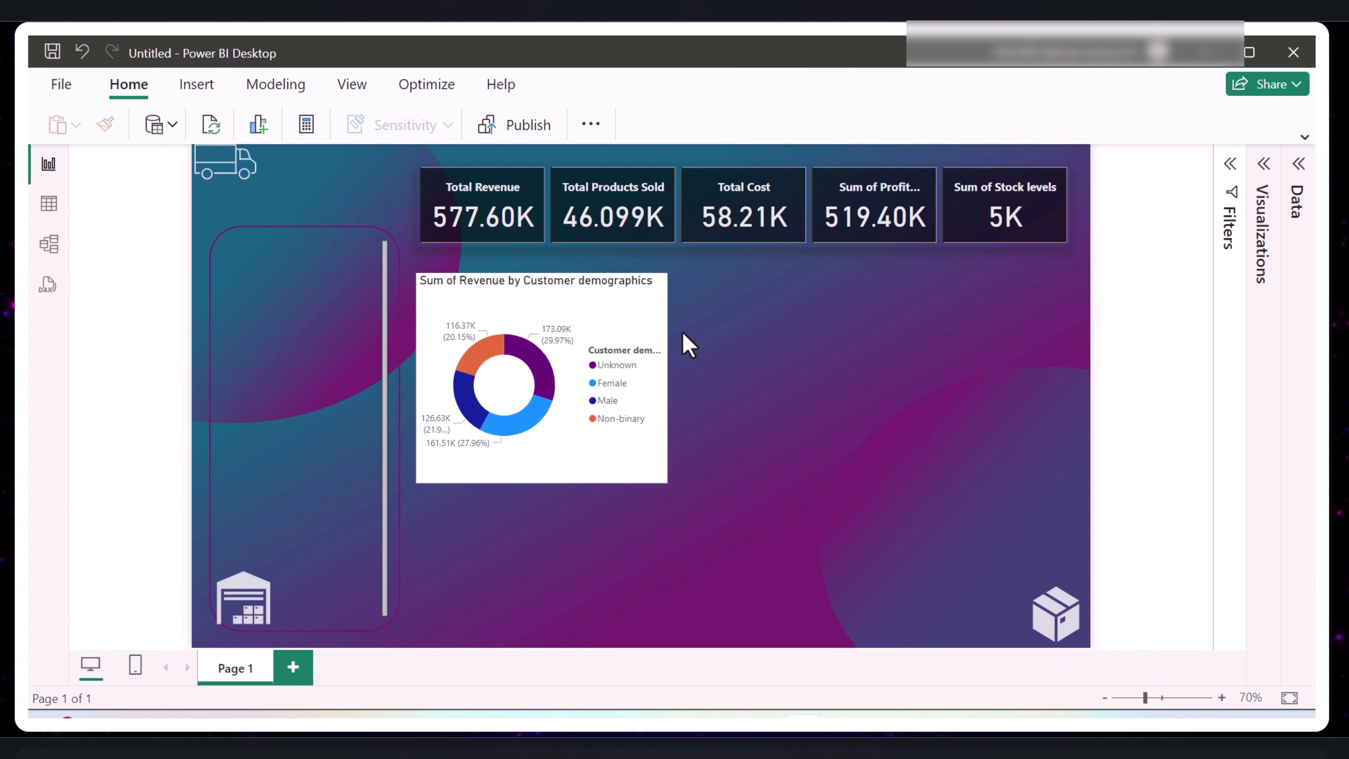
{"action": "left_click_drag", "start_coordinate": [505, 321], "coordinate": [512, 327]}
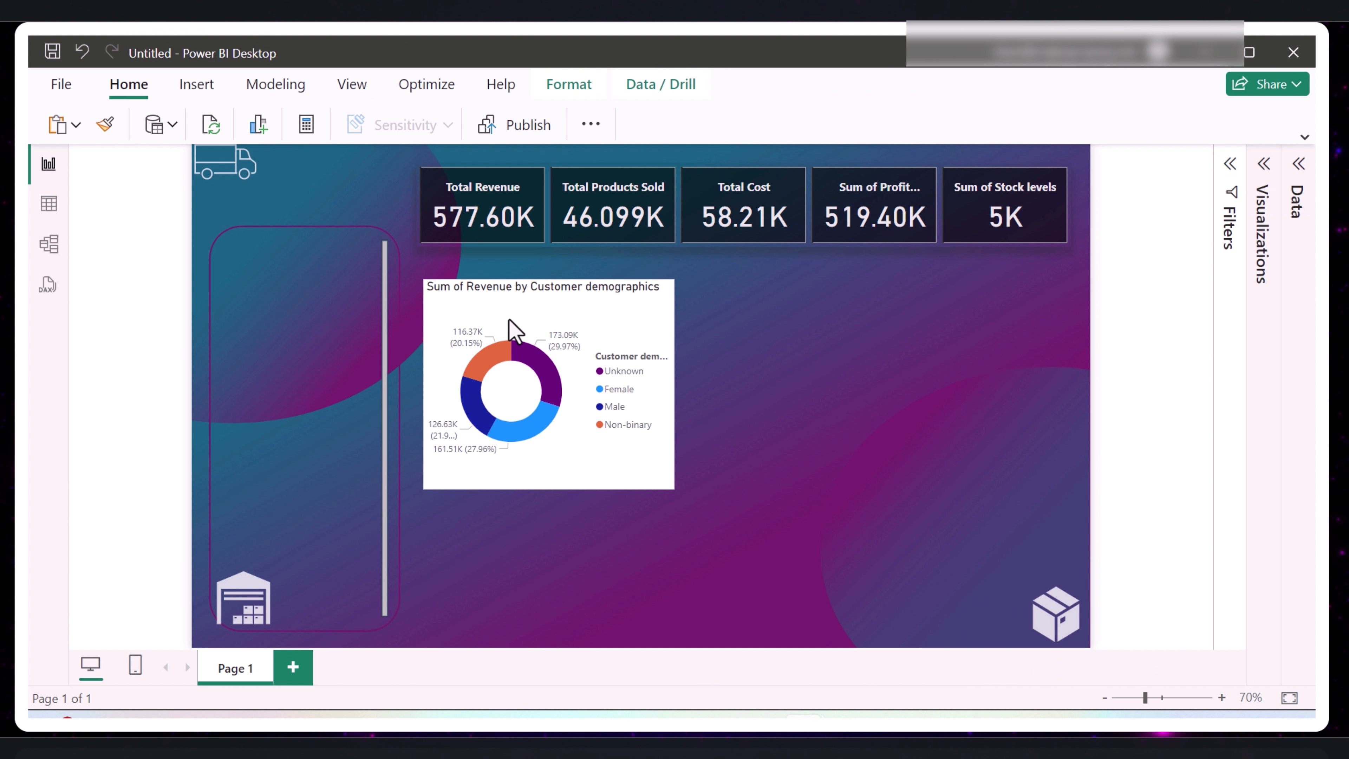
- Copy the card visual's formatting onto the donut chart with the Format painter, and widen the chart slightly
{"action": "left_click", "coordinate": [523, 226]}
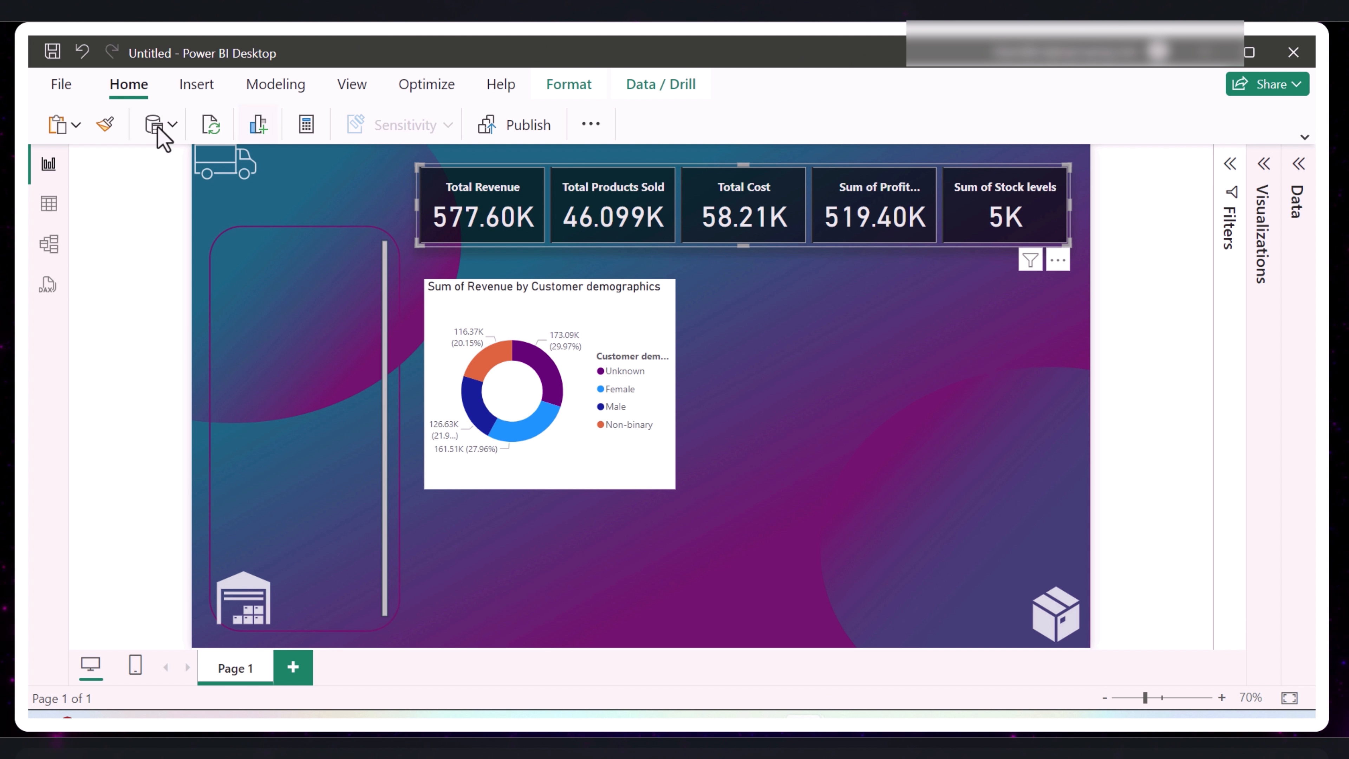
{"action": "left_click", "coordinate": [109, 125]}
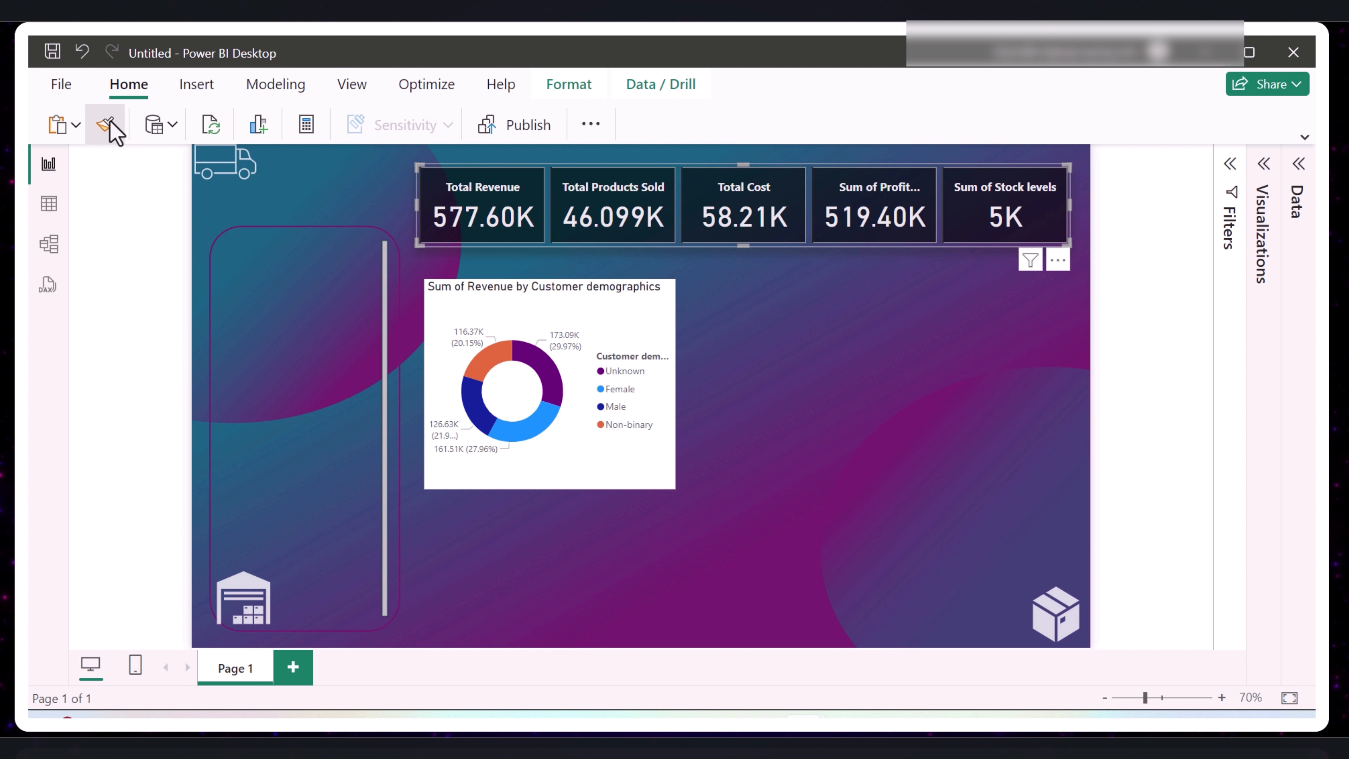
{"action": "left_click", "coordinate": [550, 349]}
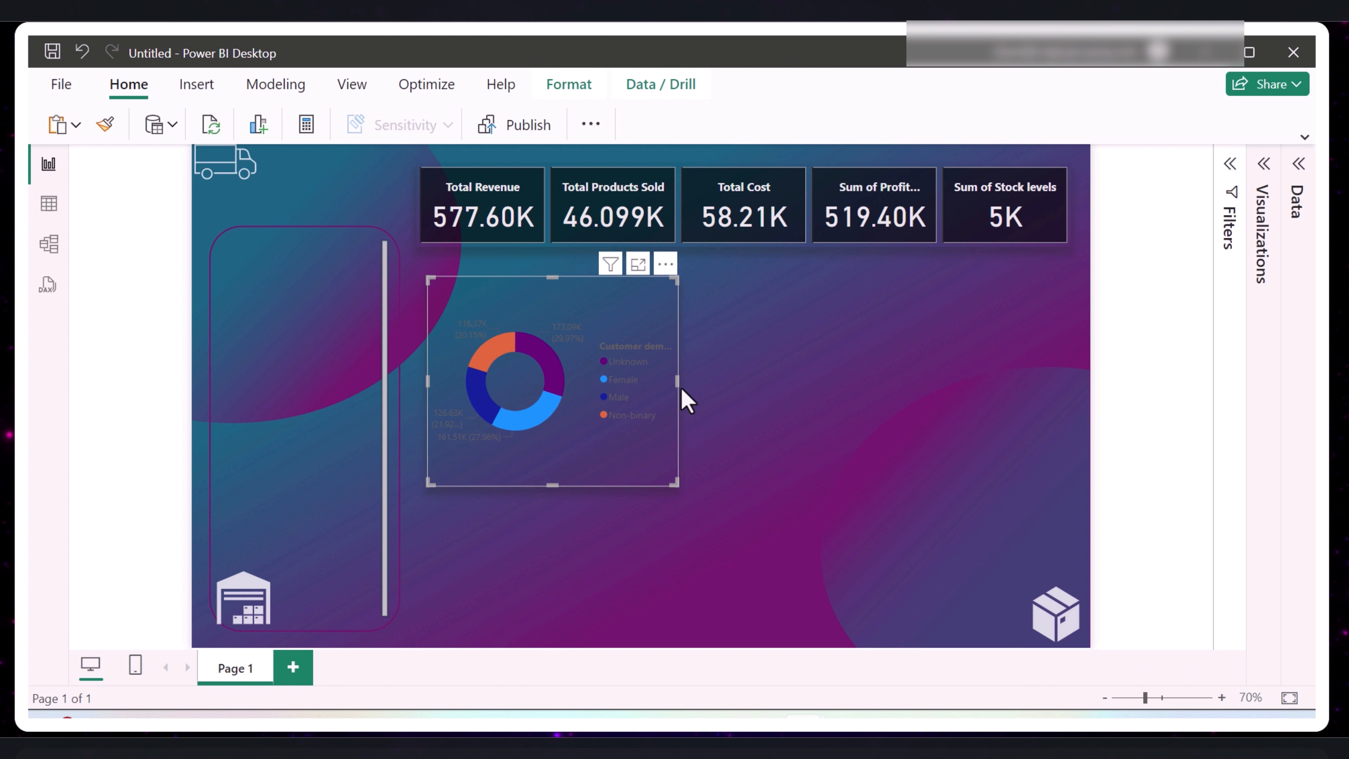
{"action": "left_click_drag", "start_coordinate": [679, 388], "coordinate": [684, 387]}
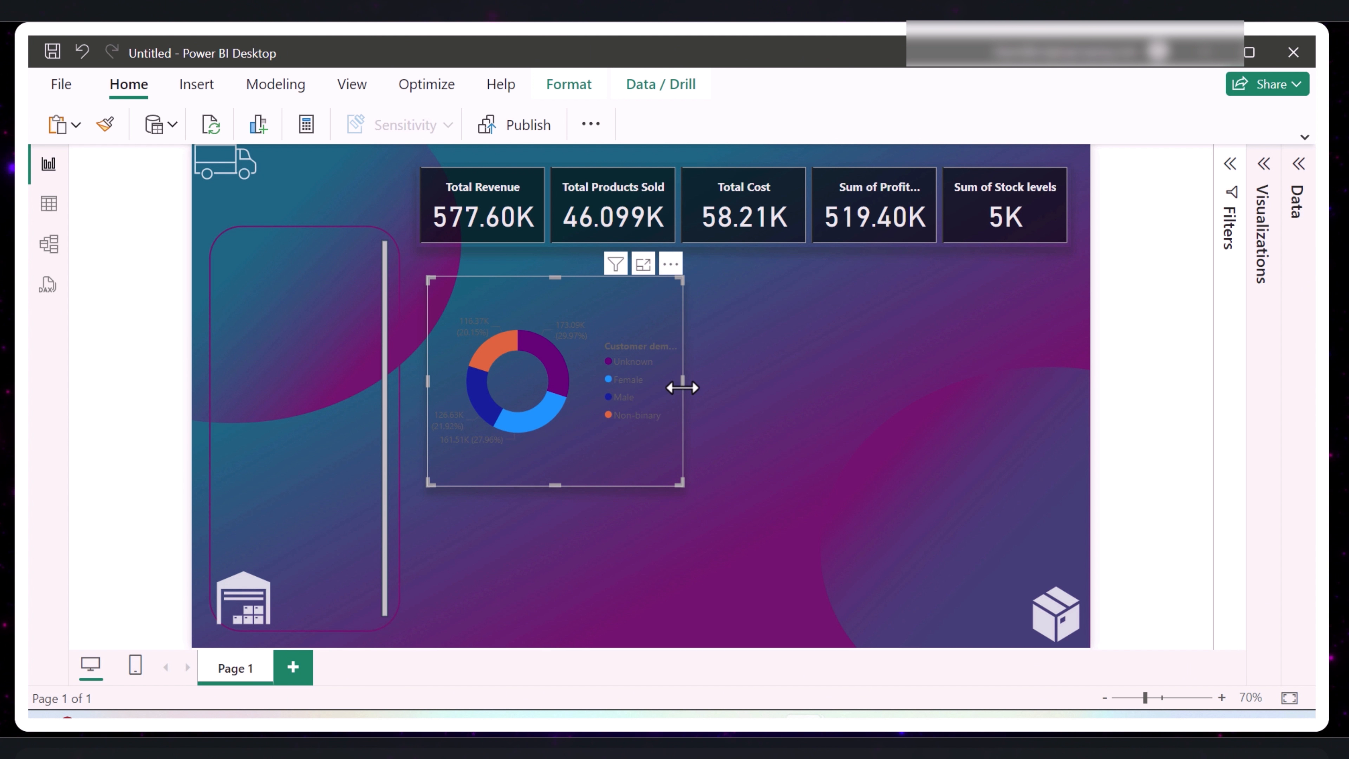
- Make the donut chart's detail label values white and bold
{"action": "left_click", "coordinate": [1263, 166]}
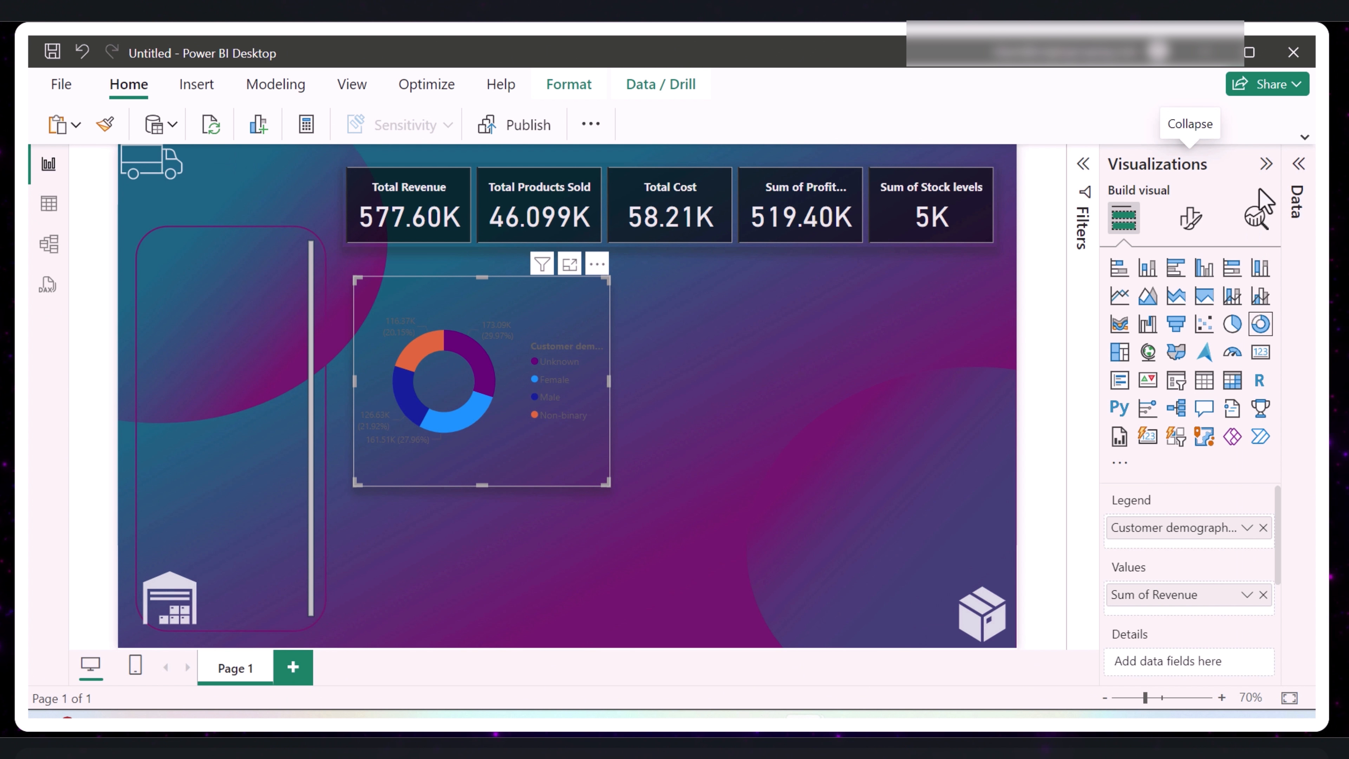
{"action": "left_click", "coordinate": [1189, 222]}
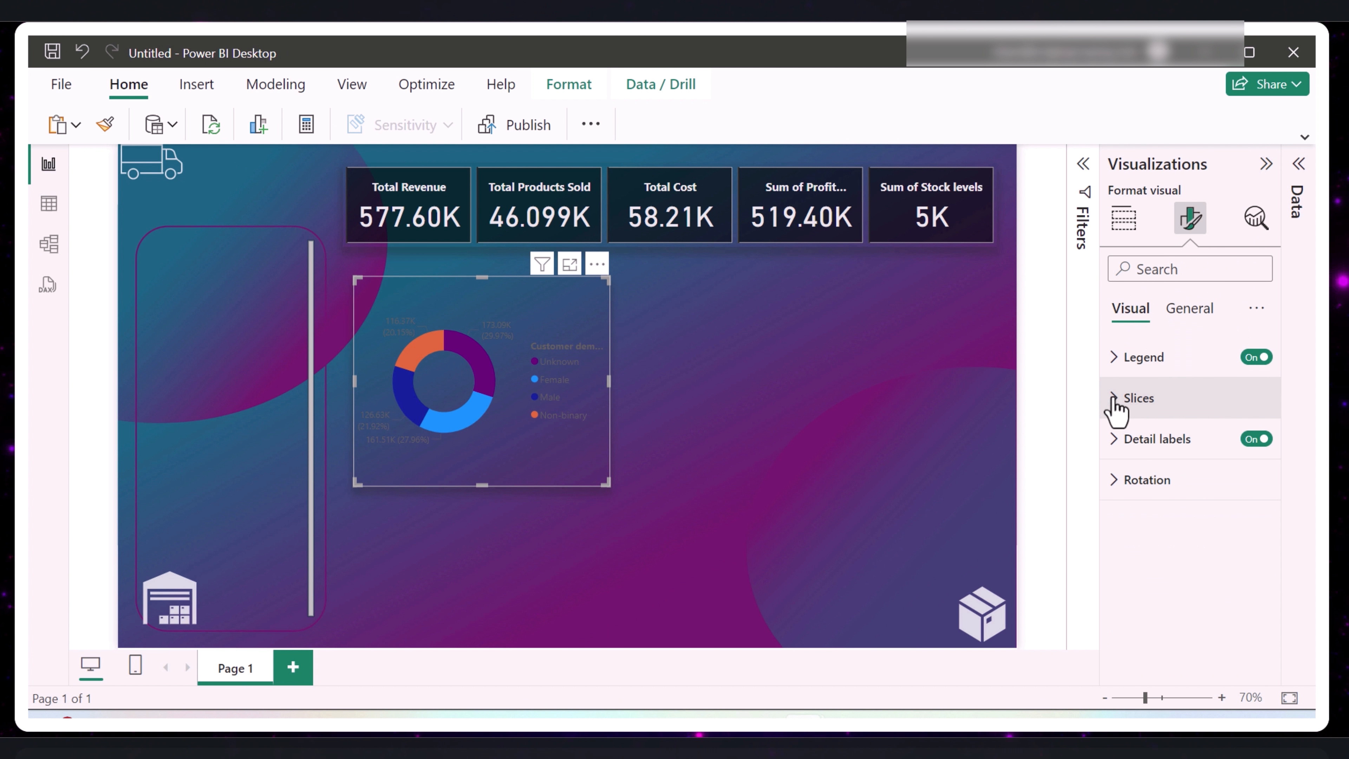
{"action": "left_click", "coordinate": [1114, 438]}
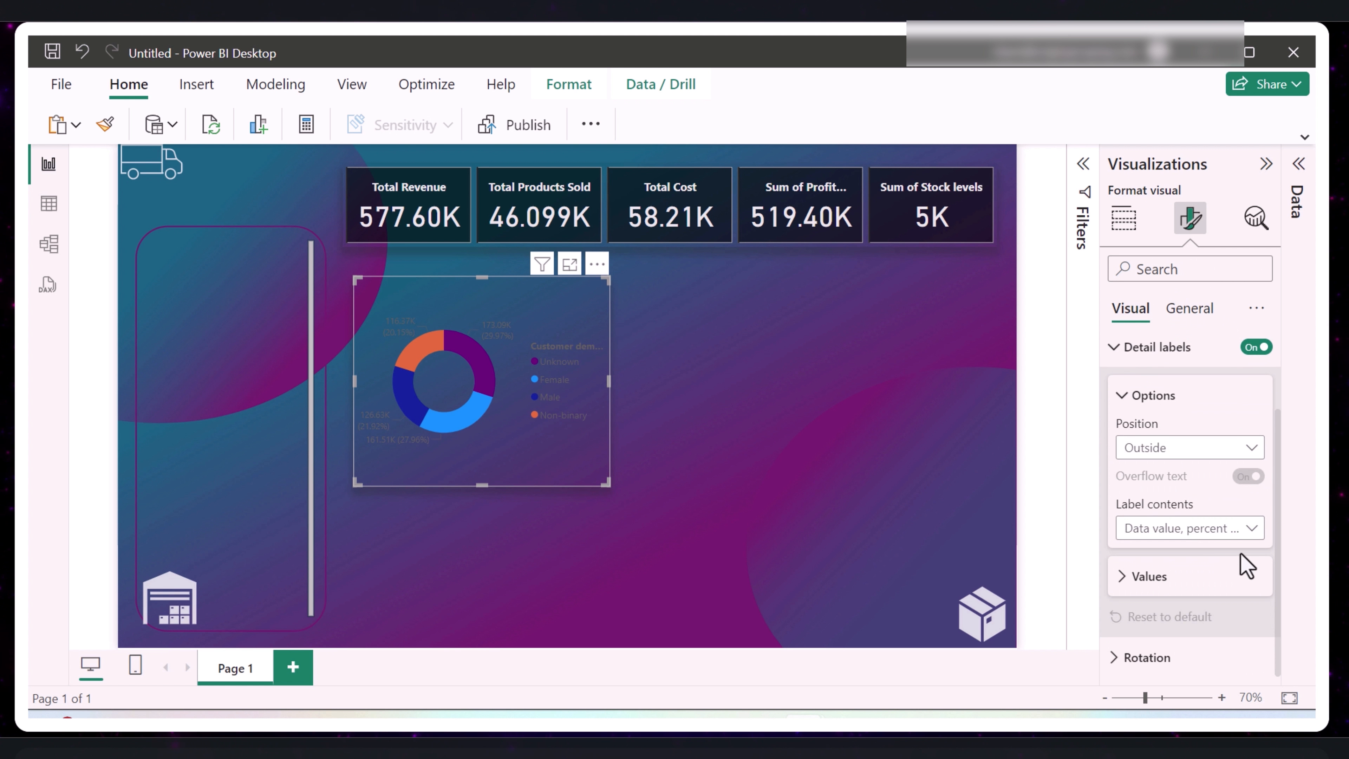
{"action": "left_click", "coordinate": [1122, 576]}
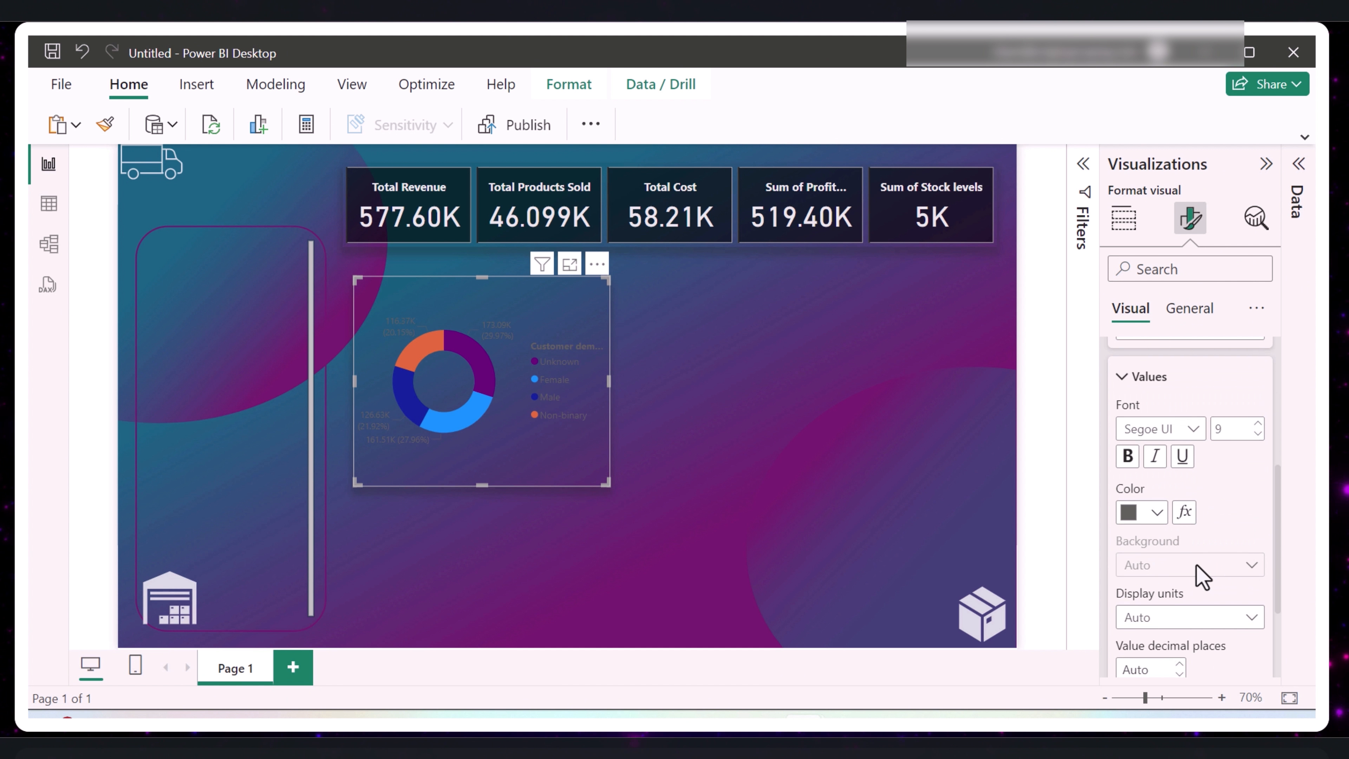
{"action": "left_click", "coordinate": [1158, 513]}
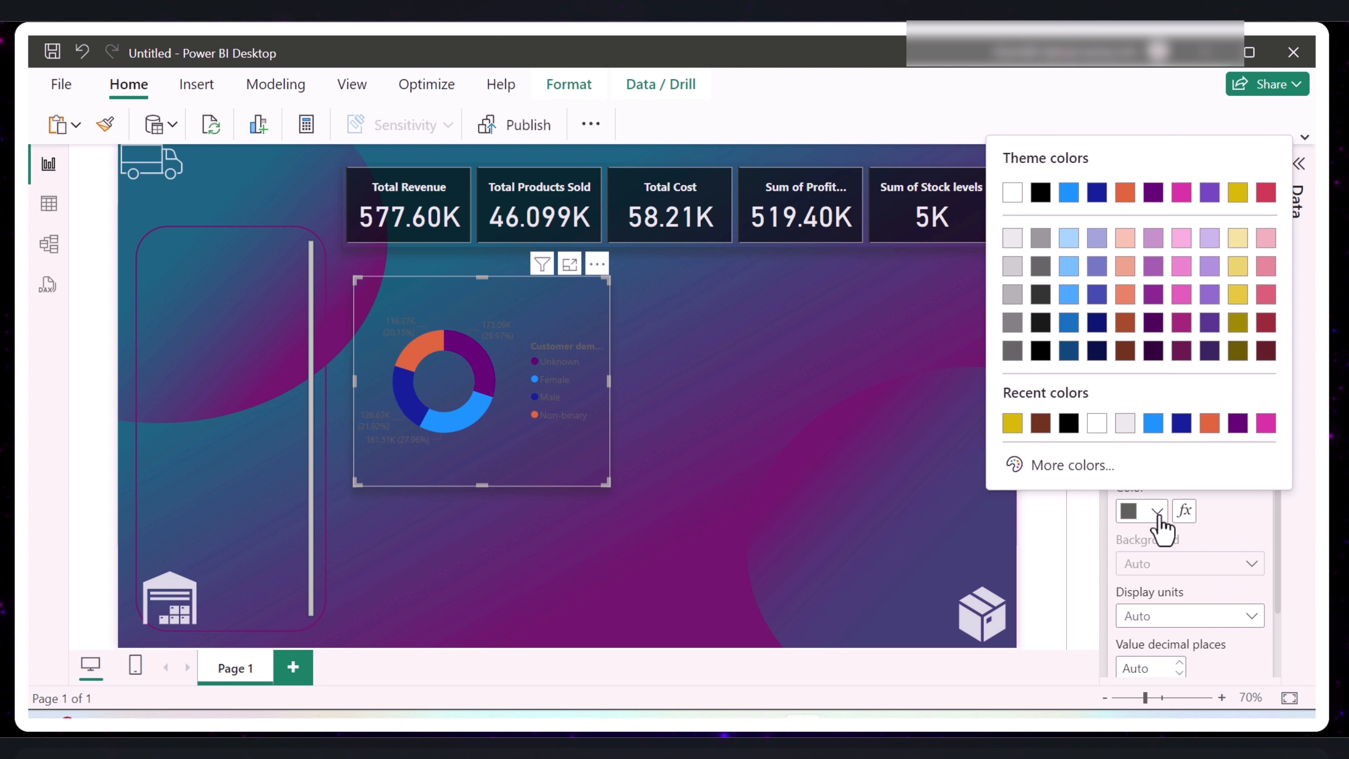
{"action": "left_click", "coordinate": [1012, 192]}
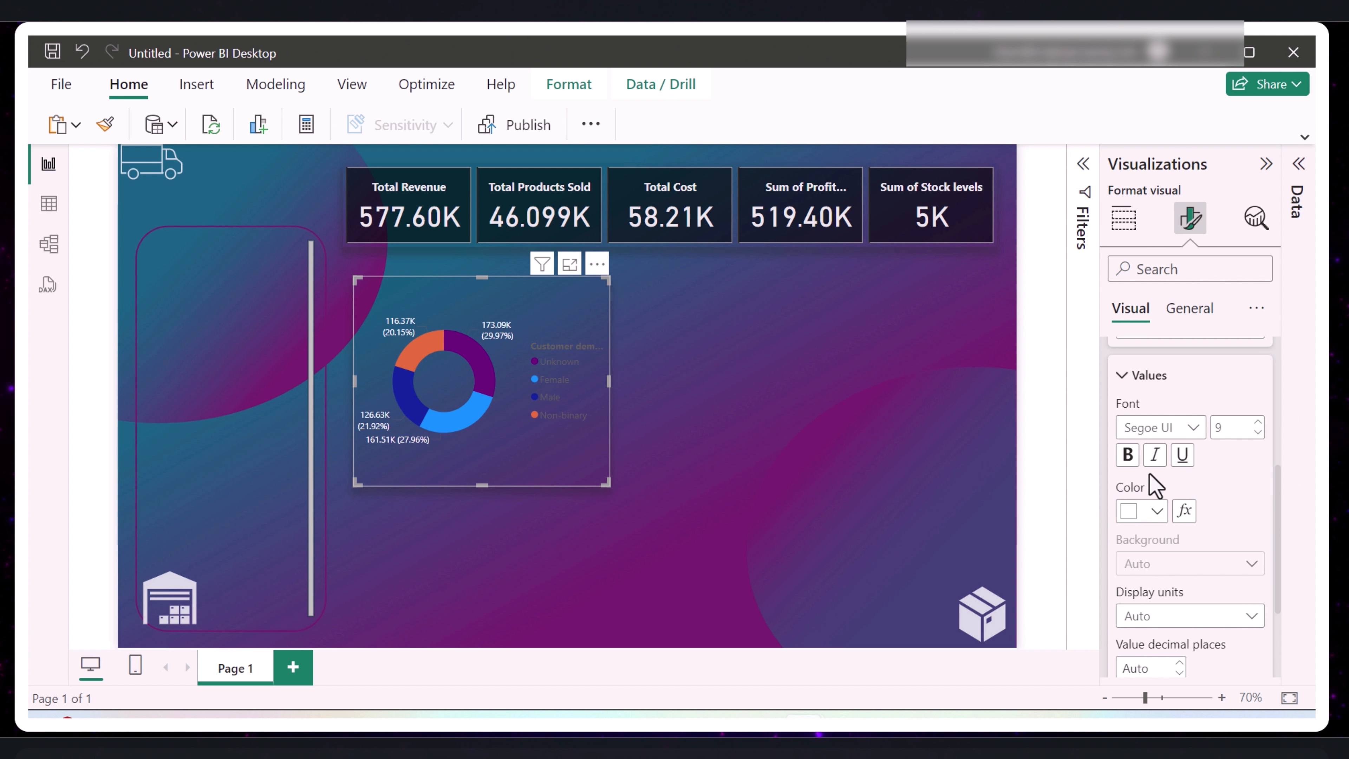
{"action": "scroll", "coordinate": [1153, 444], "scroll_direction": "up", "scroll_amount": 5}
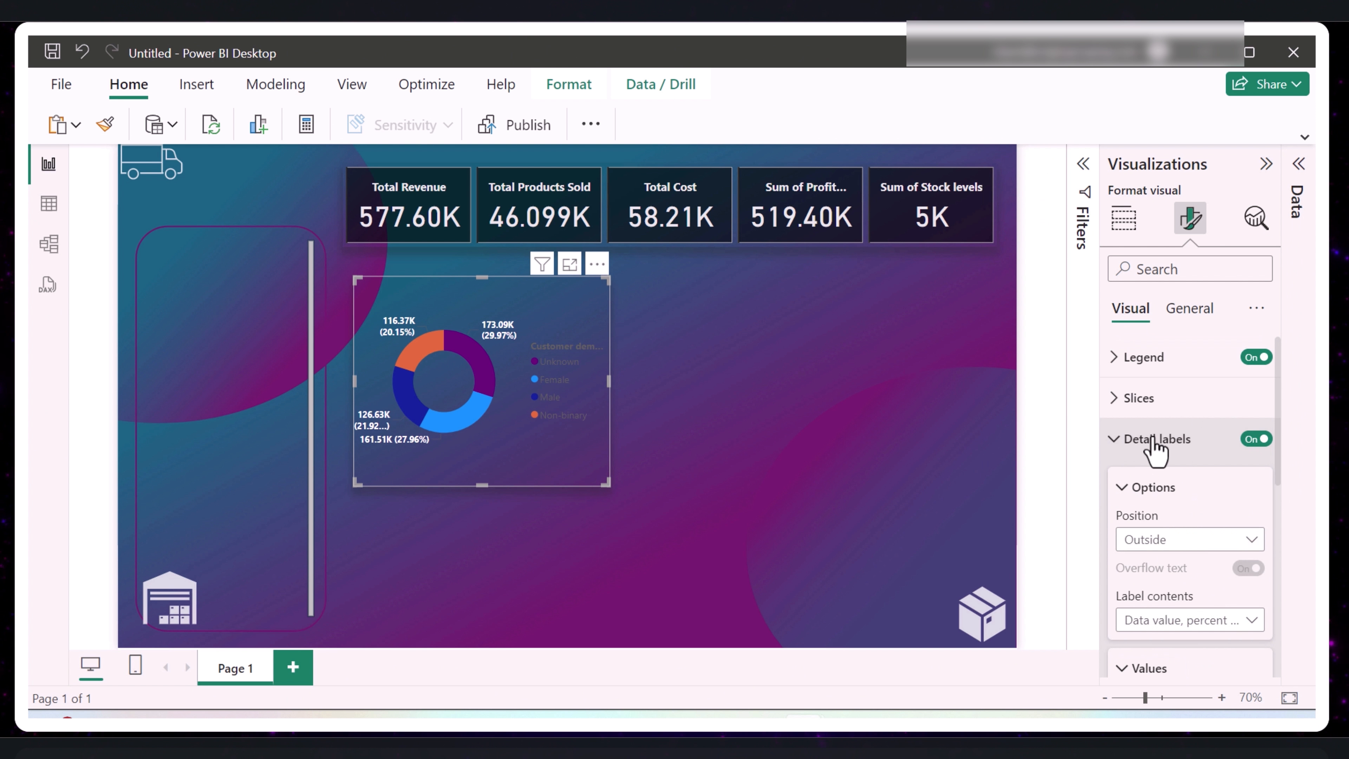
- Change the donut chart's Female slice color to the golden yellow from the recent colors
{"action": "left_click", "coordinate": [1121, 404]}
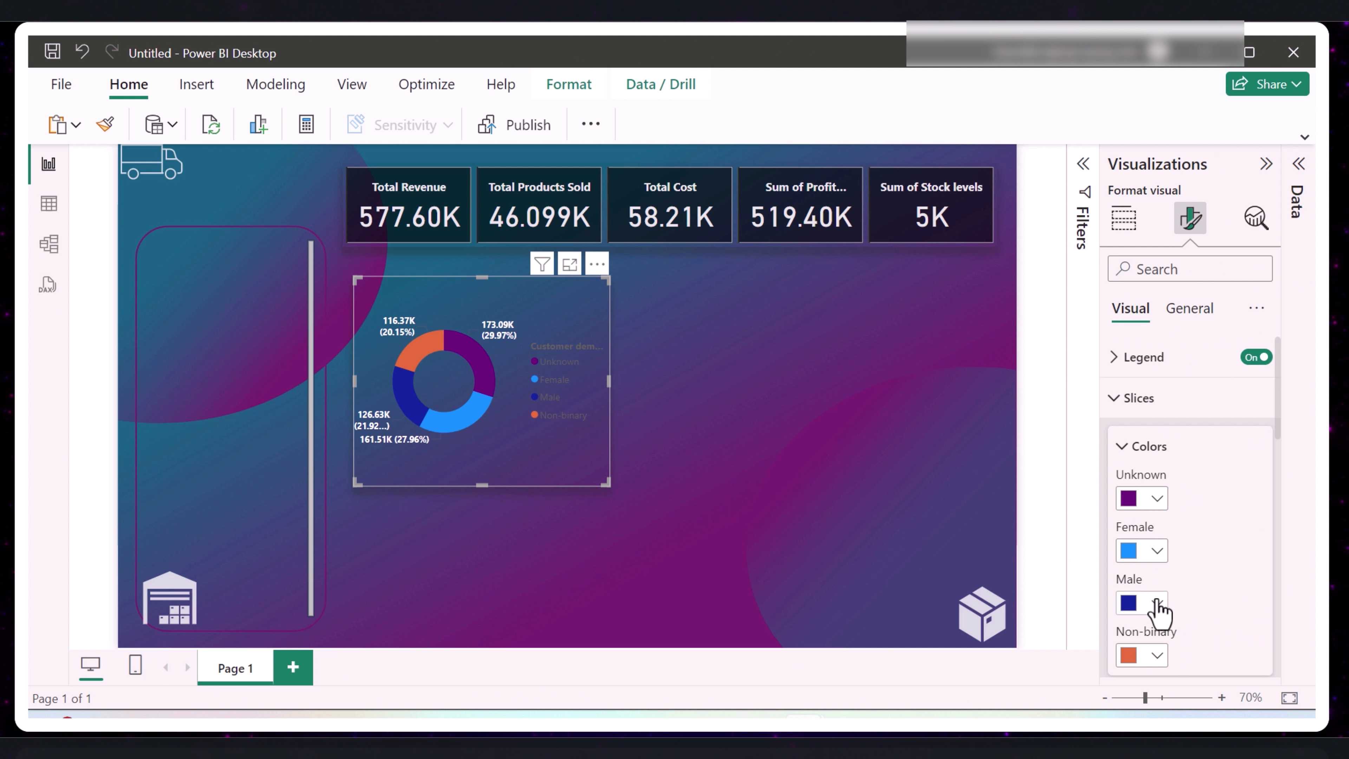
{"action": "scroll", "coordinate": [1159, 611], "scroll_direction": "down", "scroll_amount": 2}
{"action": "left_click", "coordinate": [1156, 450]}
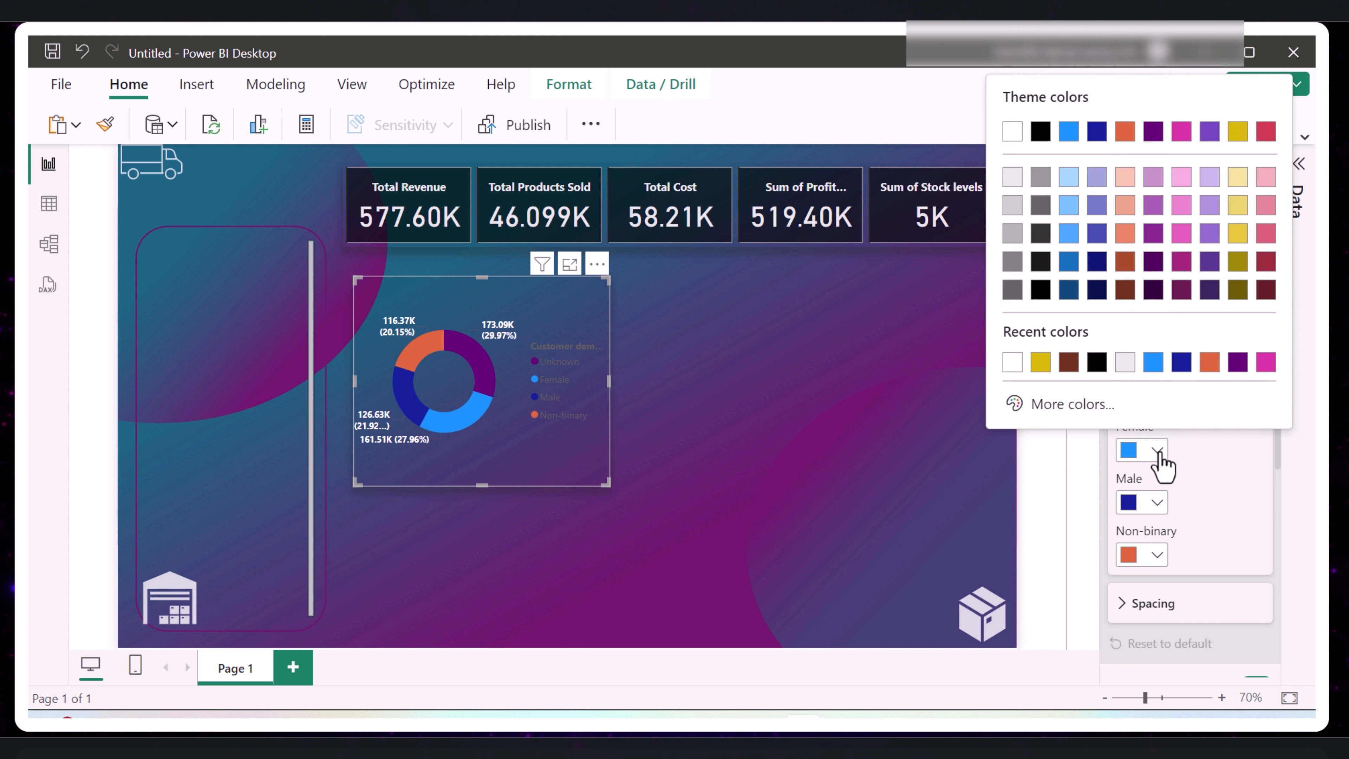
{"action": "left_click", "coordinate": [1041, 364]}
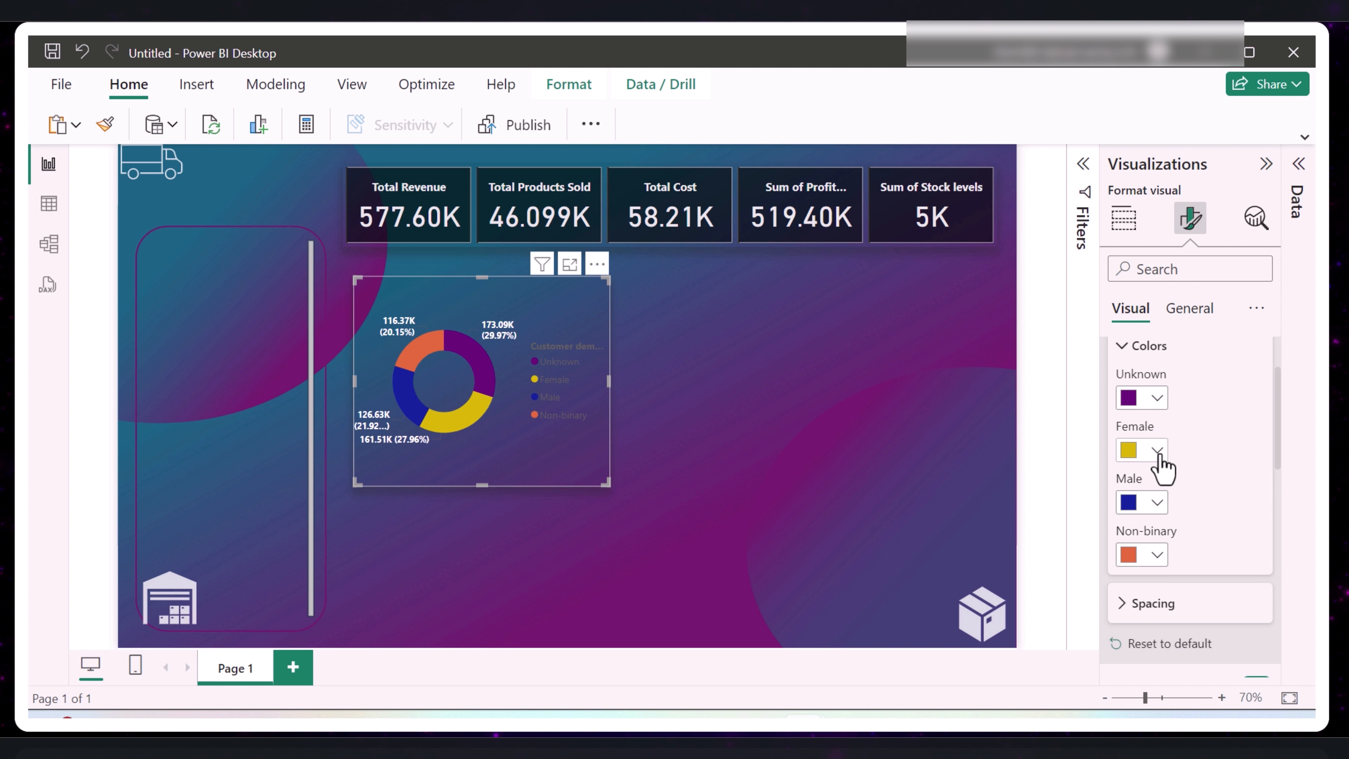
{"action": "scroll", "coordinate": [1163, 468], "scroll_direction": "down", "scroll_amount": 6}
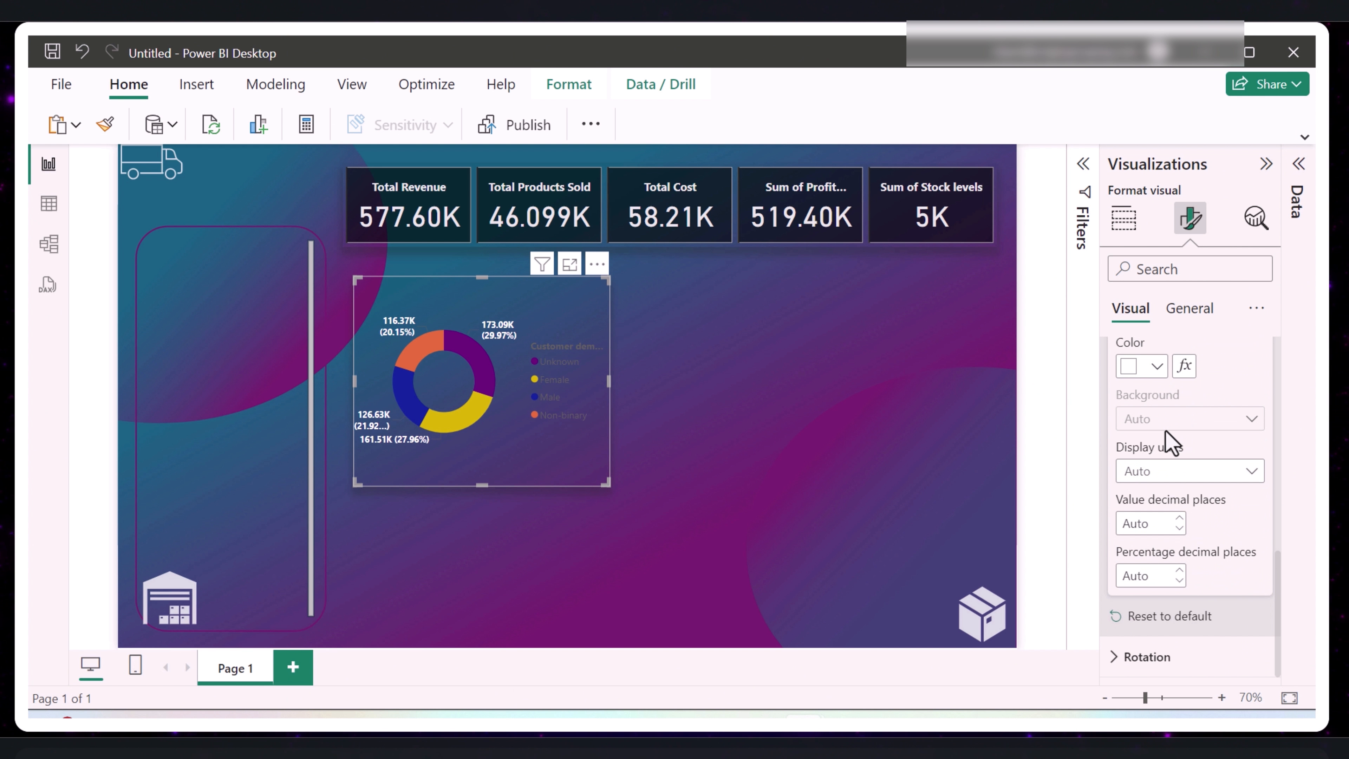
- Turn on the donut chart's title and shorten its text to "Revenue by Customer demographics"
{"action": "left_click", "coordinate": [1191, 311]}
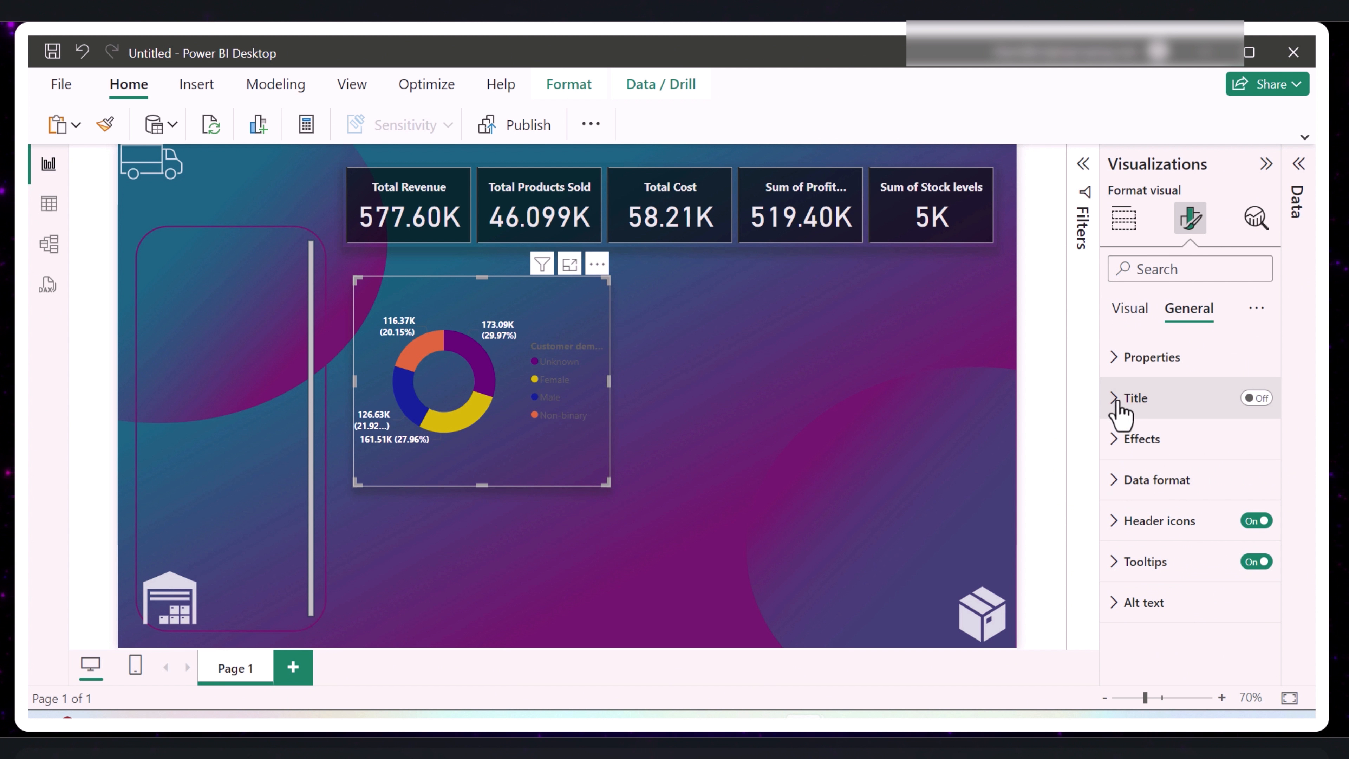
{"action": "left_click", "coordinate": [1258, 400]}
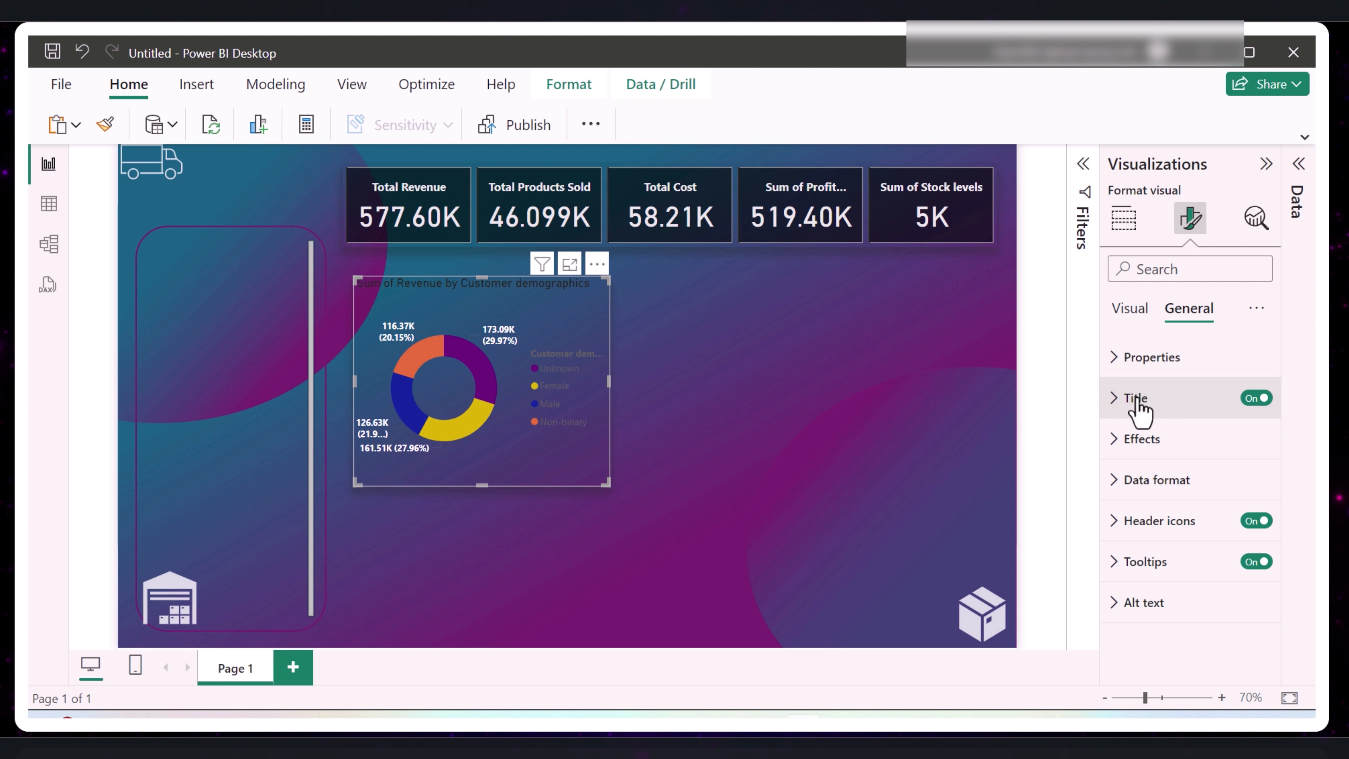
{"action": "left_click", "coordinate": [1114, 398]}
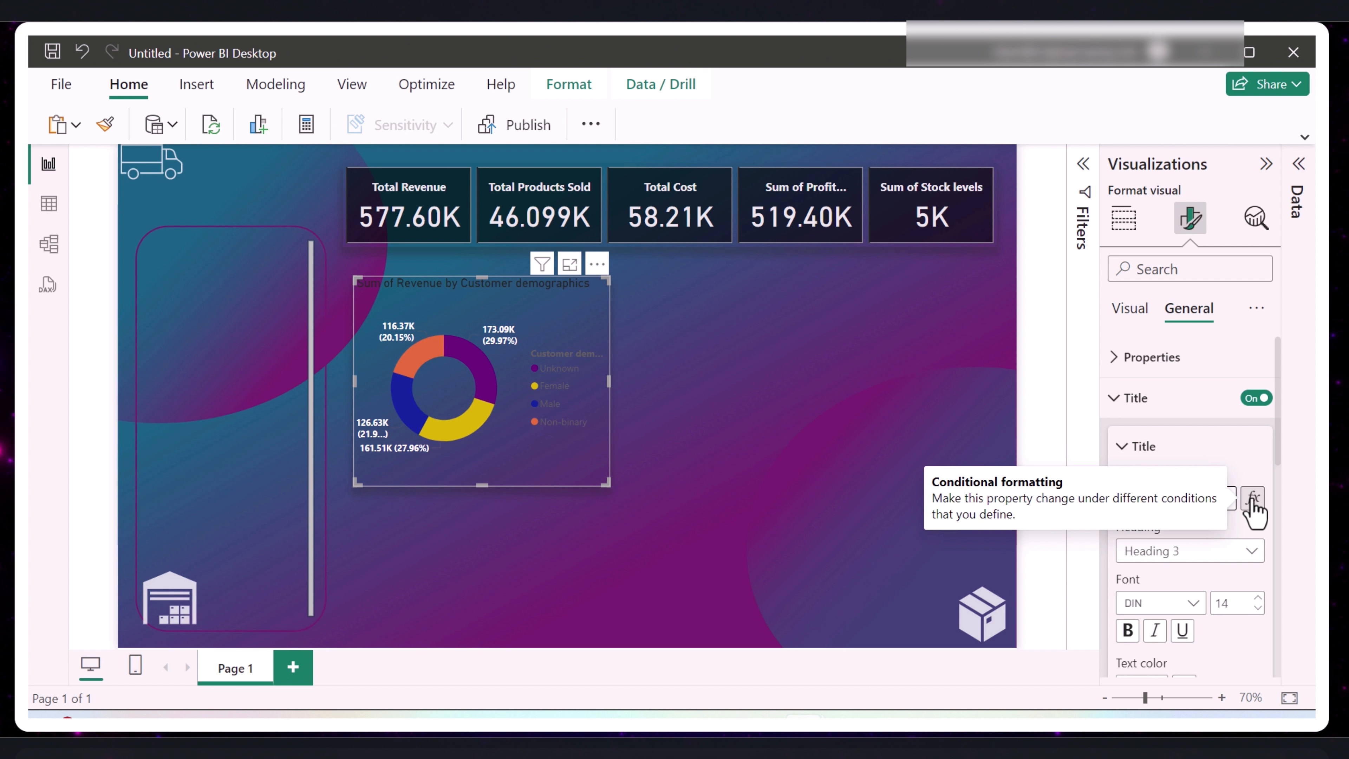
{"action": "key", "text": "BackSpace"}
{"action": "key", "text": "BackSpace"}
{"action": "key", "text": "BackSpace"}
{"action": "key", "text": "BackSpace"}
{"action": "key", "text": "BackSpace"}
{"action": "key", "text": "BackSpace"}
{"action": "key", "text": "BackSpace"}
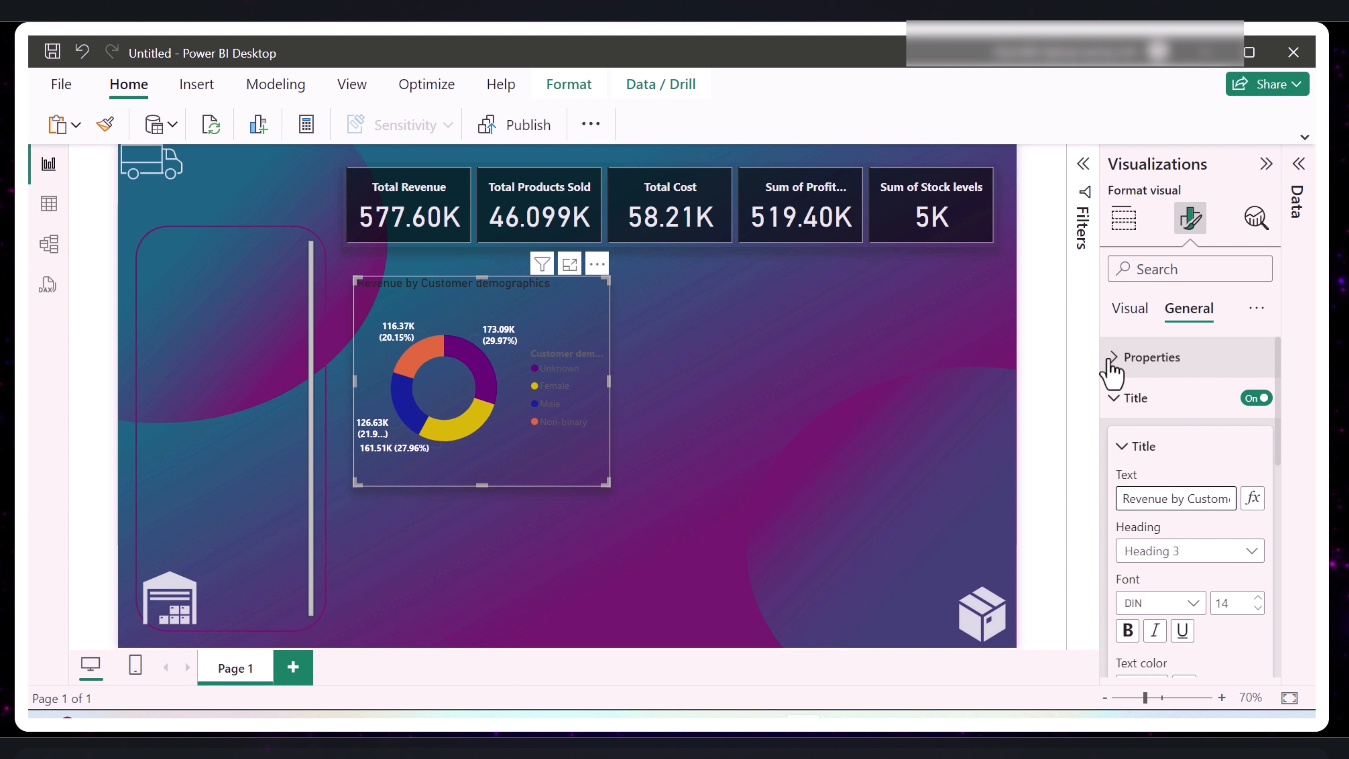
- Make the donut chart's title text white and bold
{"action": "scroll", "coordinate": [1175, 368], "scroll_direction": "down", "scroll_amount": 2}
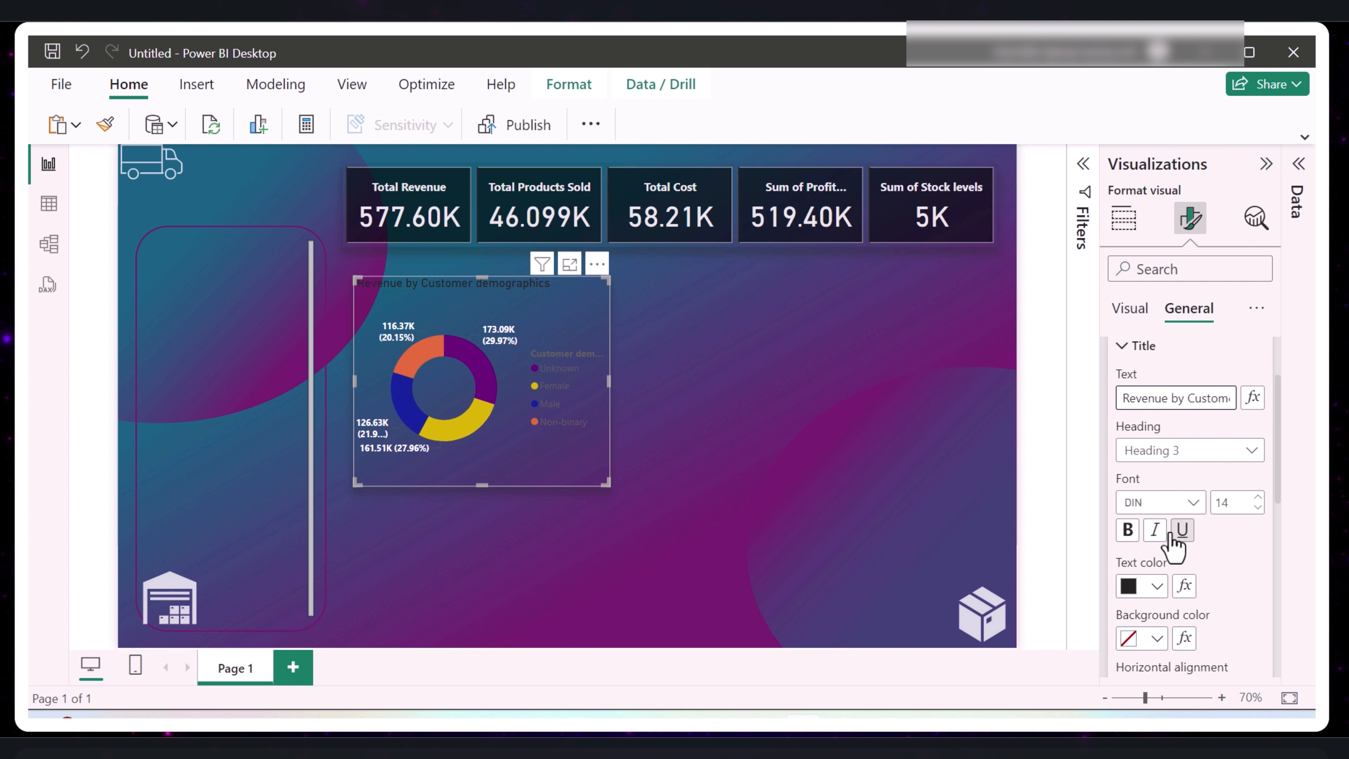
{"action": "left_click", "coordinate": [1157, 586]}
{"action": "left_click", "coordinate": [1037, 269]}
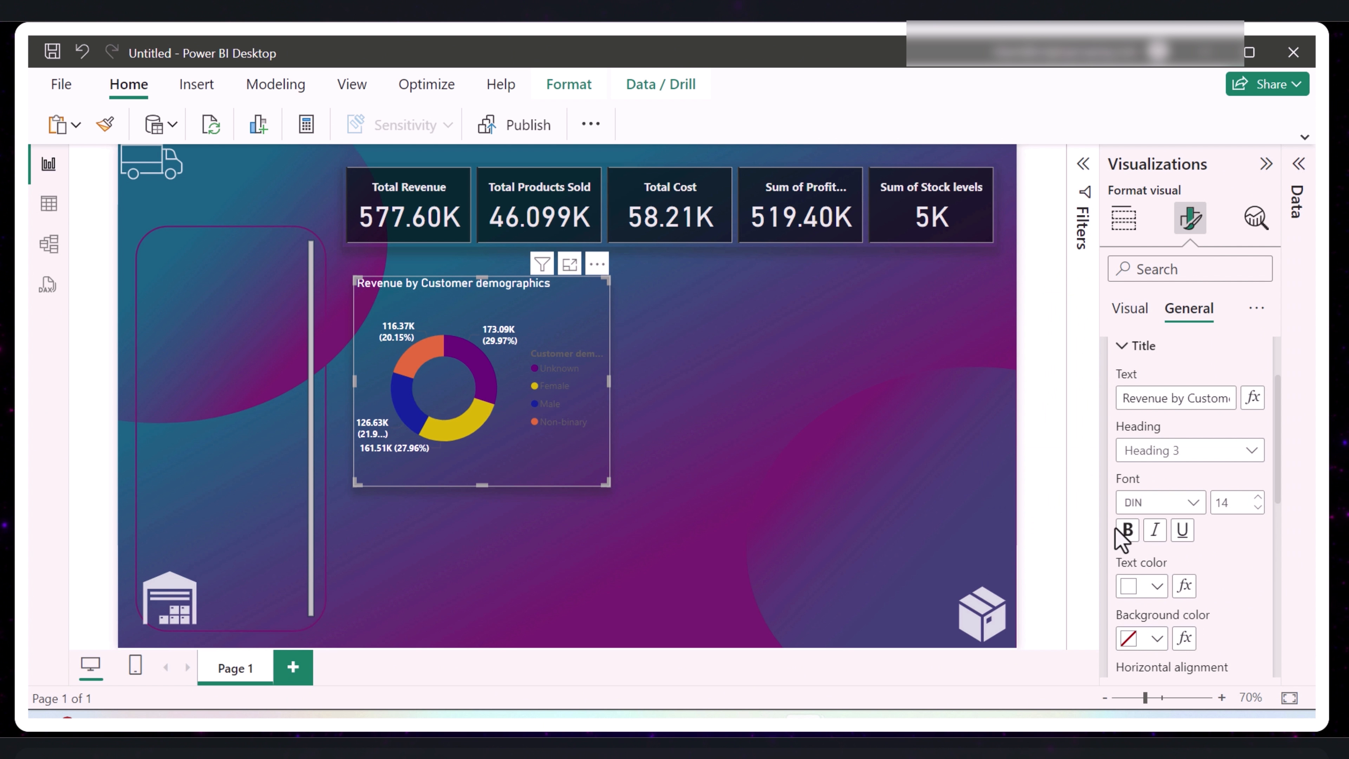
{"action": "left_click", "coordinate": [1128, 531]}
{"action": "scroll", "coordinate": [1143, 411], "scroll_direction": "down", "scroll_amount": 2}
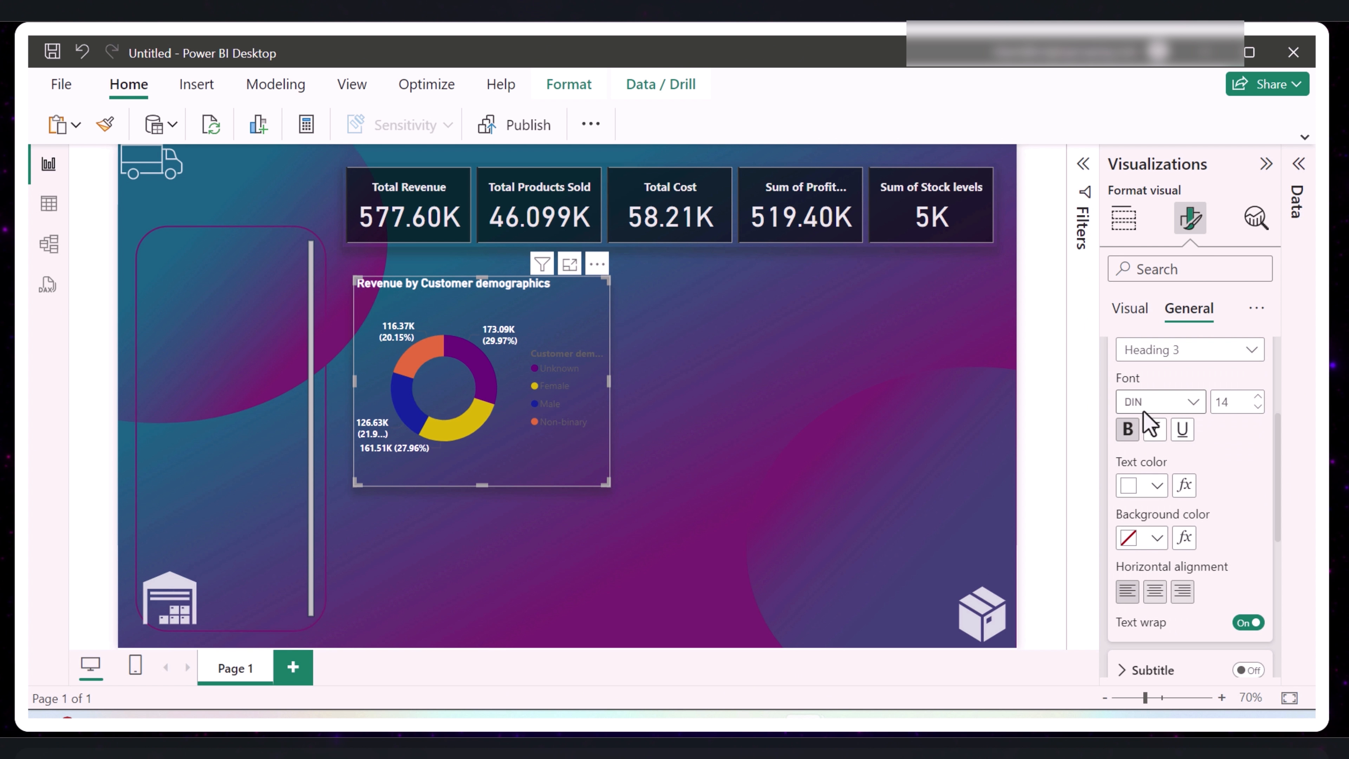
{"action": "scroll", "coordinate": [1131, 417], "scroll_direction": "up", "scroll_amount": 4}
{"action": "left_click", "coordinate": [1113, 408]}
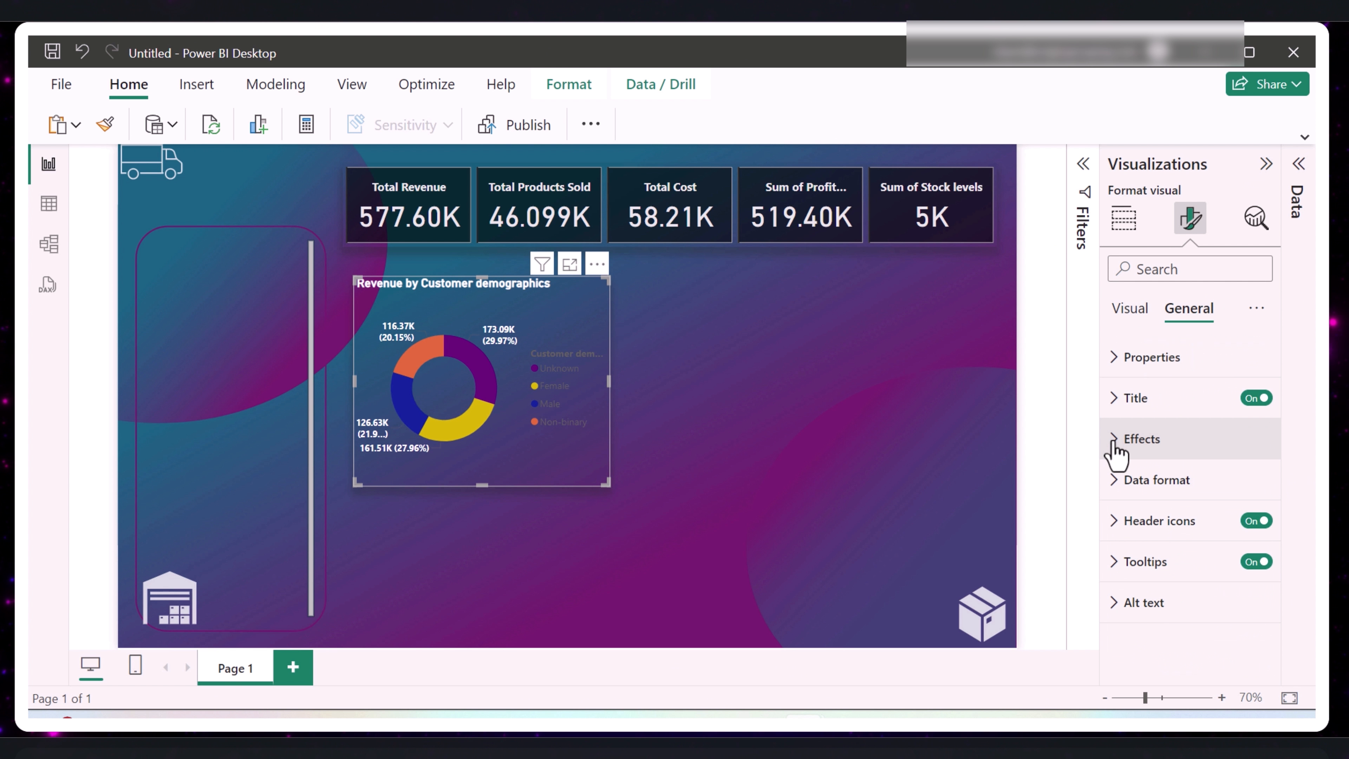
- Set the transparency of the donut chart's black background to 44%, and deselect the chart
{"action": "left_click", "coordinate": [1131, 439]}
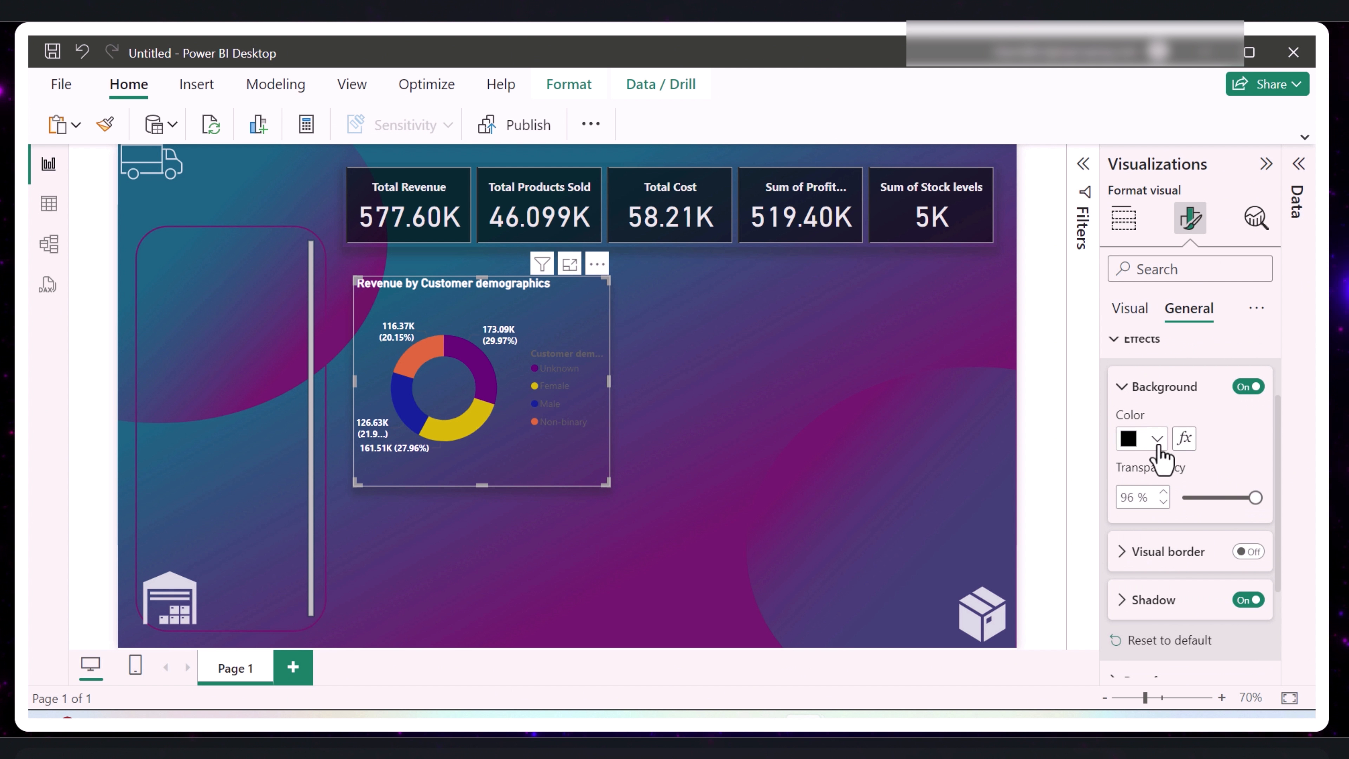
{"action": "left_click_drag", "start_coordinate": [1252, 498], "coordinate": [1215, 497]}
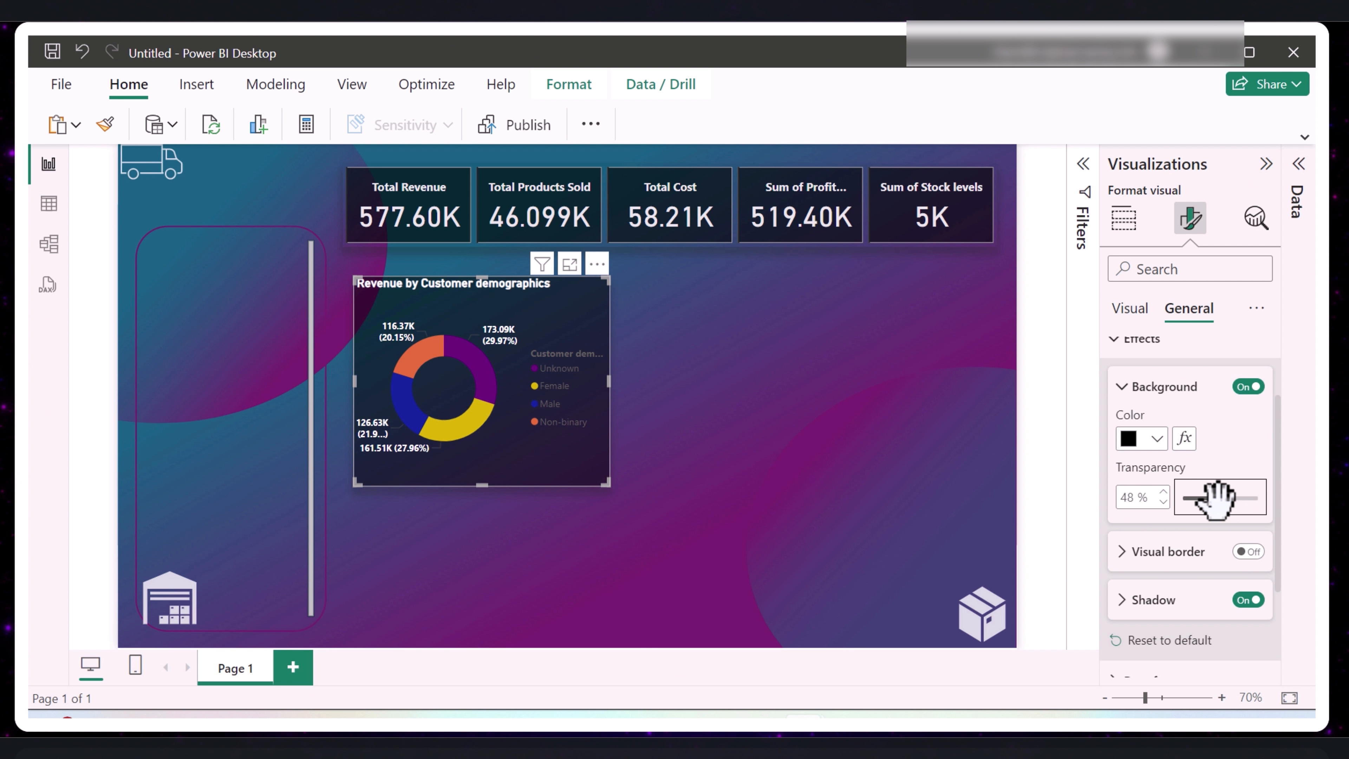
{"action": "left_click_drag", "start_coordinate": [1218, 499], "coordinate": [1214, 500]}
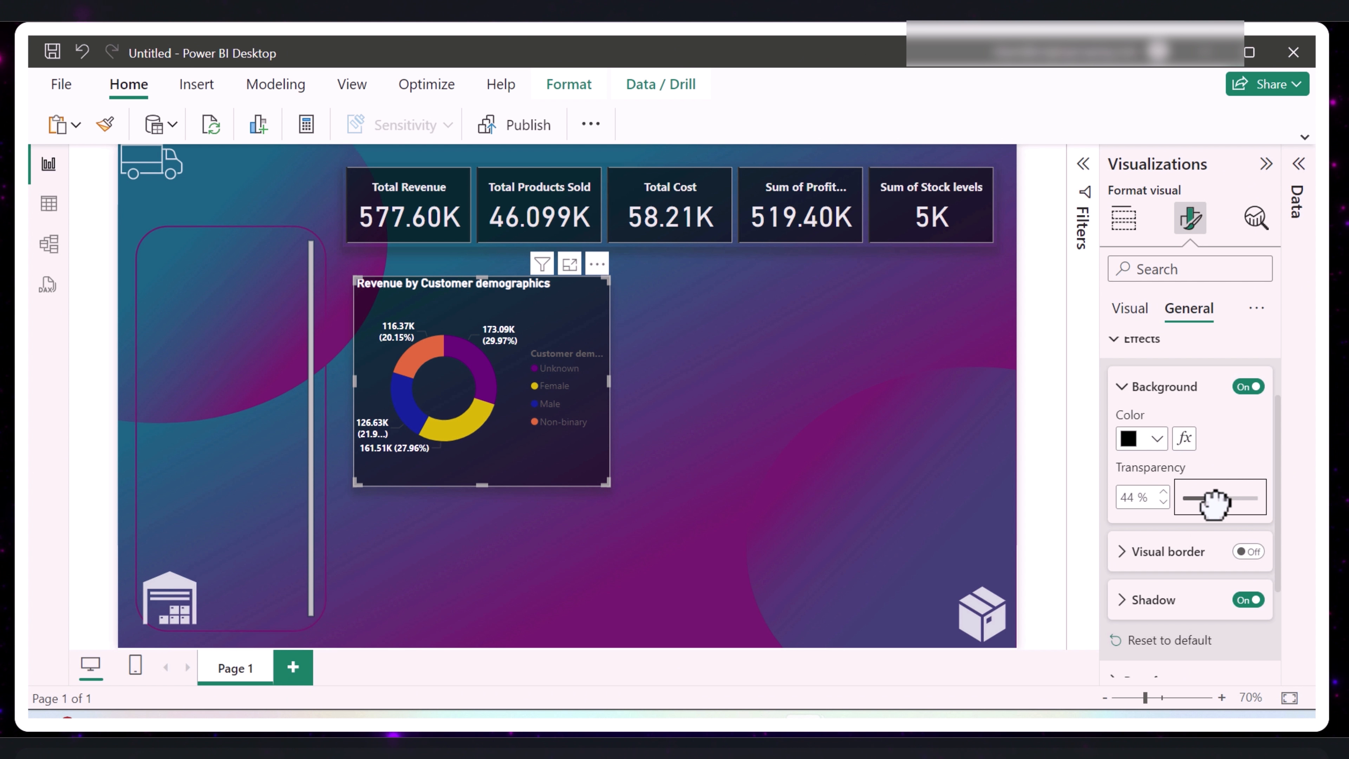
{"action": "left_click", "coordinate": [807, 444]}
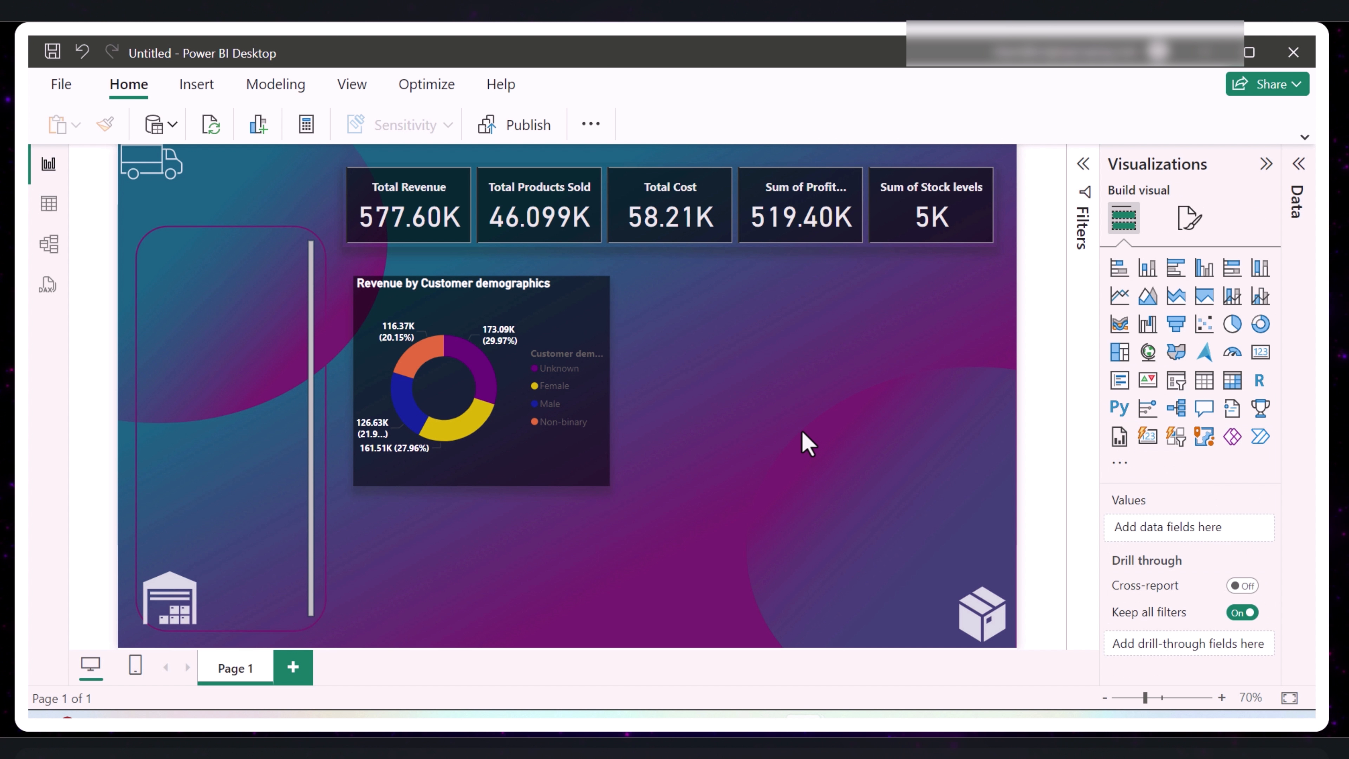
- Look through the donut chart's general formatting options for effects, data format and header icons
{"action": "left_click", "coordinate": [573, 463]}
{"action": "left_click", "coordinate": [1189, 216]}
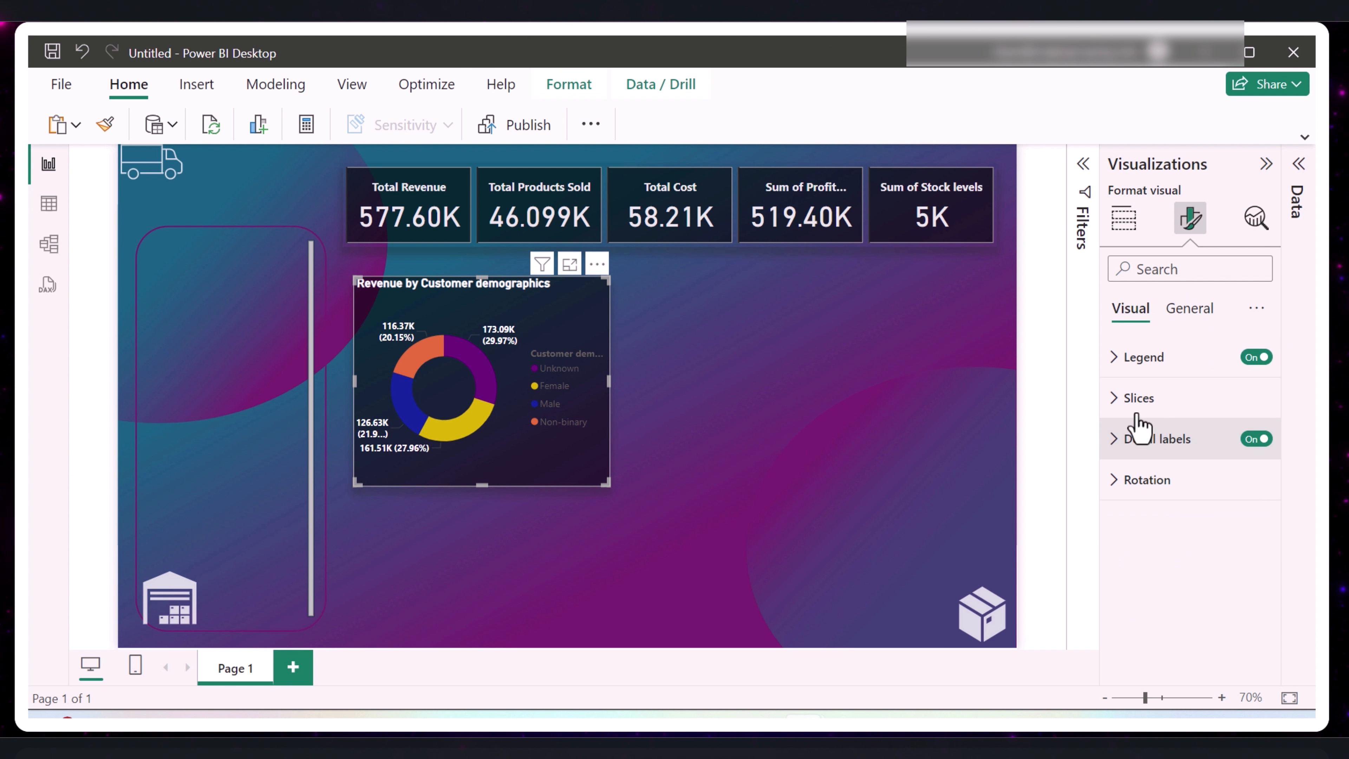
{"action": "left_click", "coordinate": [1190, 309]}
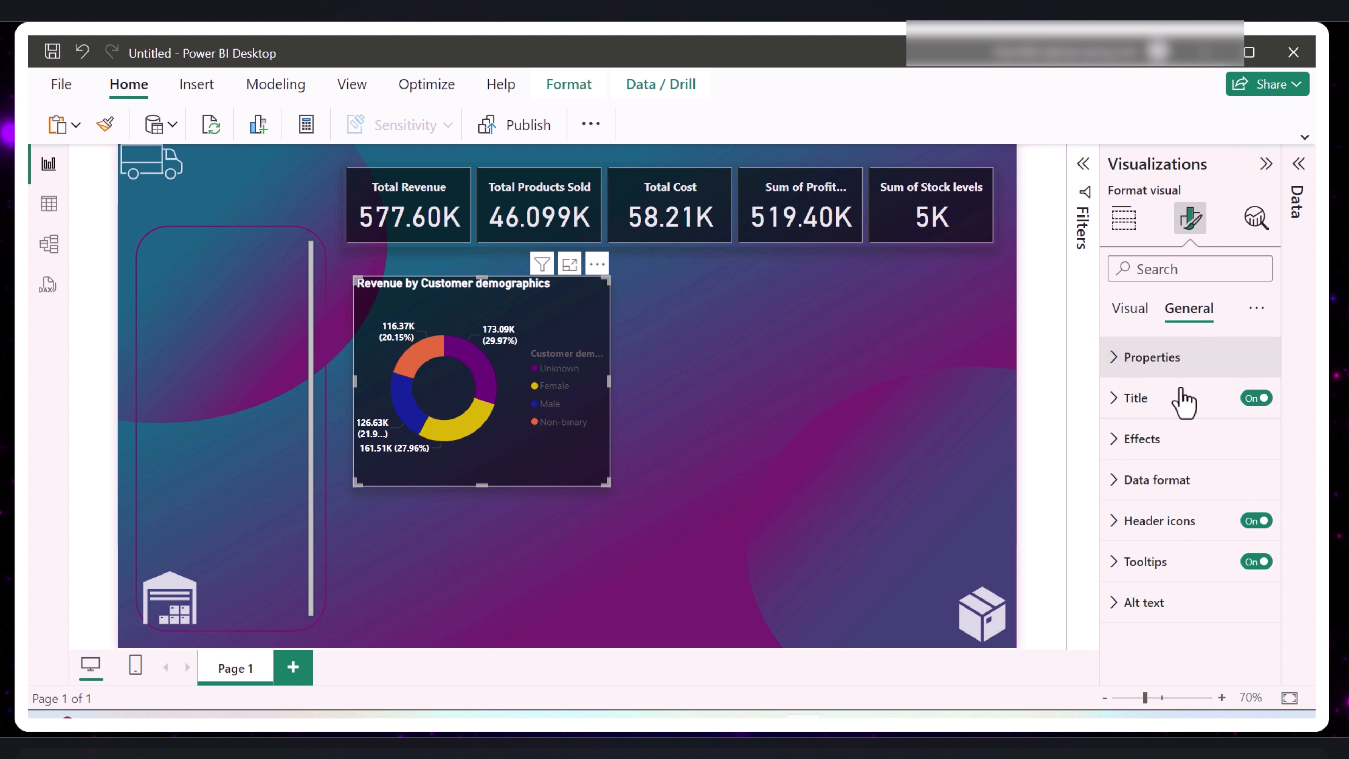
{"action": "left_click", "coordinate": [1116, 440]}
{"action": "scroll", "coordinate": [1153, 476], "scroll_direction": "down", "scroll_amount": 2}
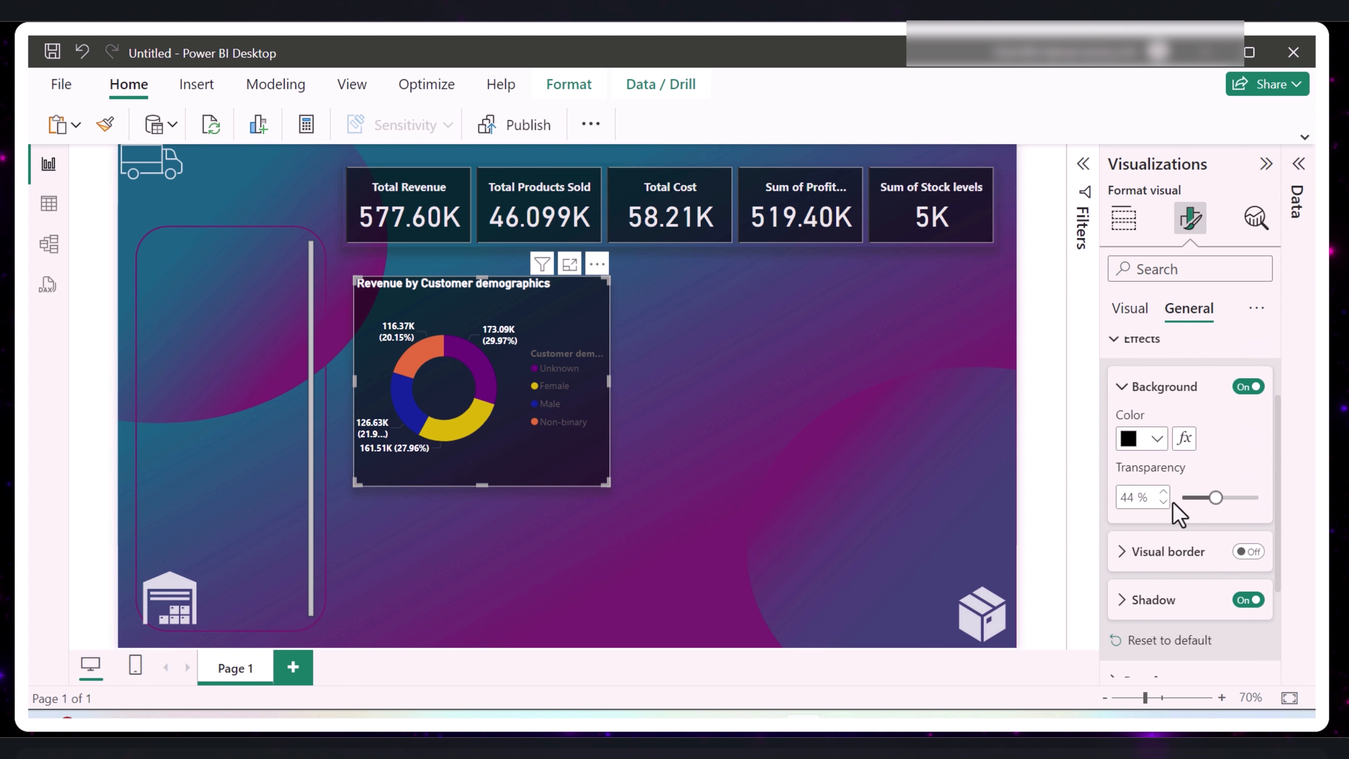
{"action": "scroll", "coordinate": [1175, 510], "scroll_direction": "down", "scroll_amount": 2}
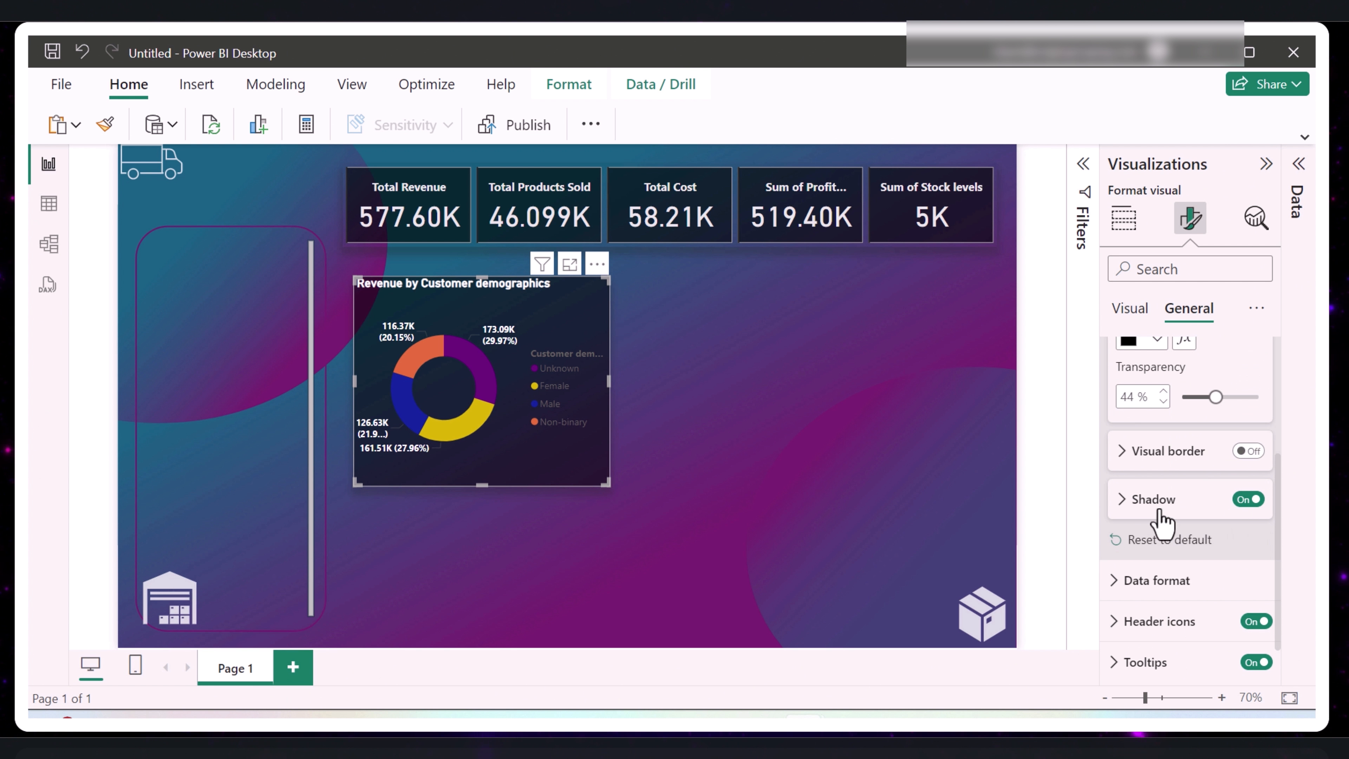
{"action": "scroll", "coordinate": [1187, 538], "scroll_direction": "down", "scroll_amount": 1}
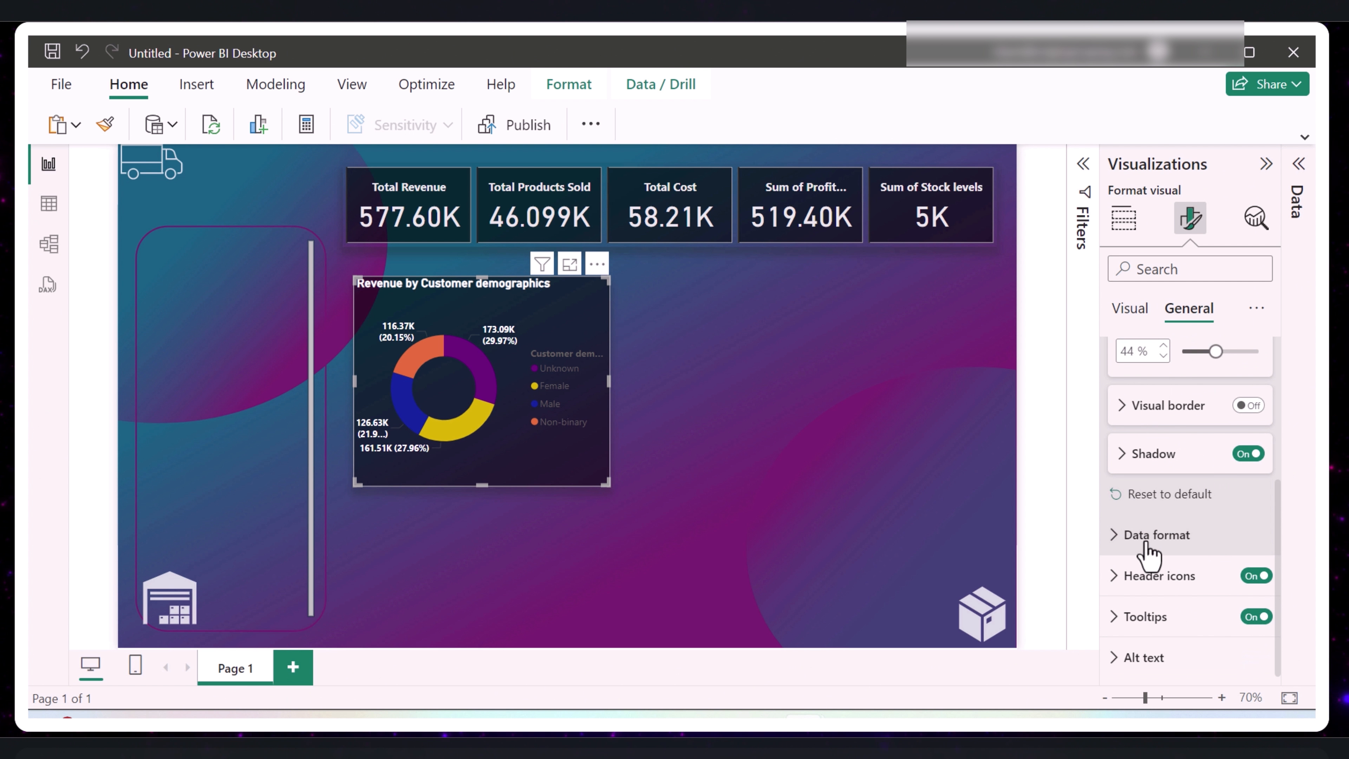
{"action": "left_click", "coordinate": [1119, 550]}
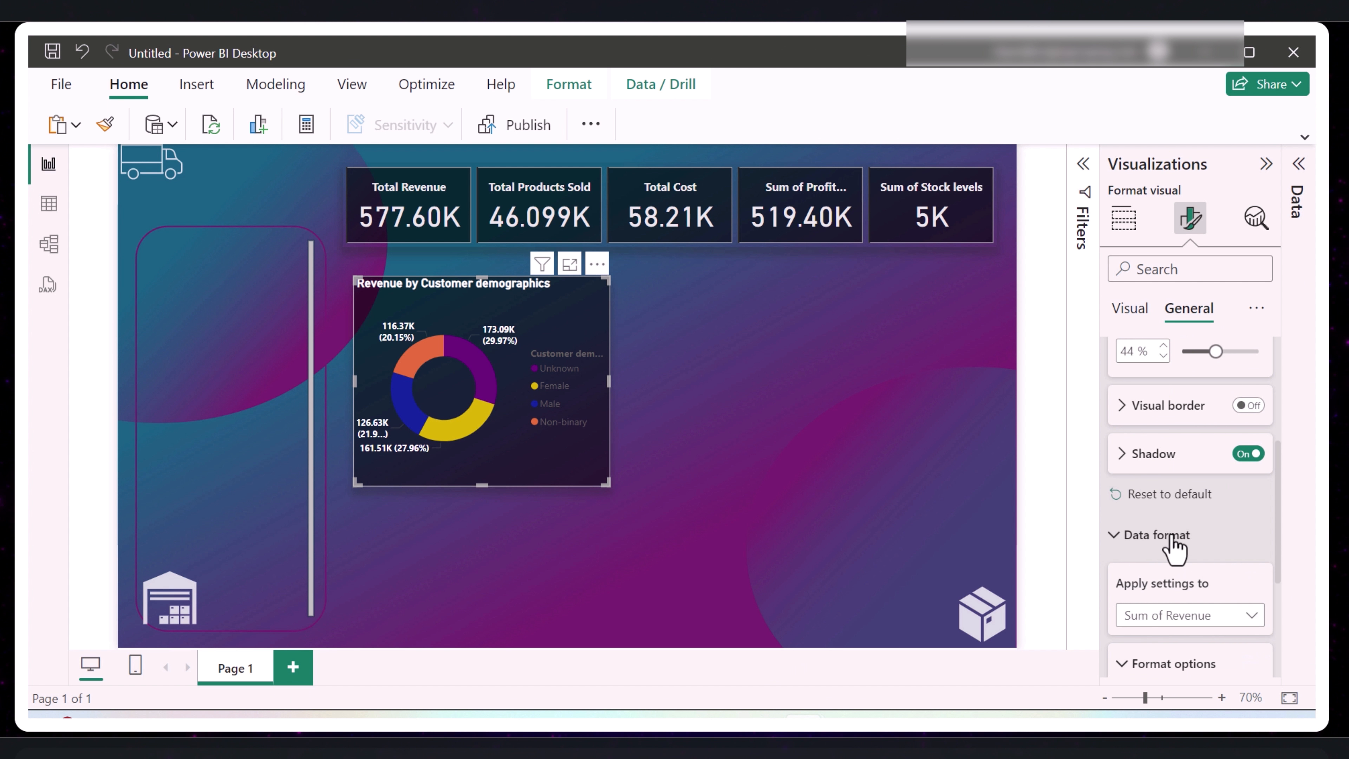
{"action": "scroll", "coordinate": [1175, 551], "scroll_direction": "down", "scroll_amount": 4}
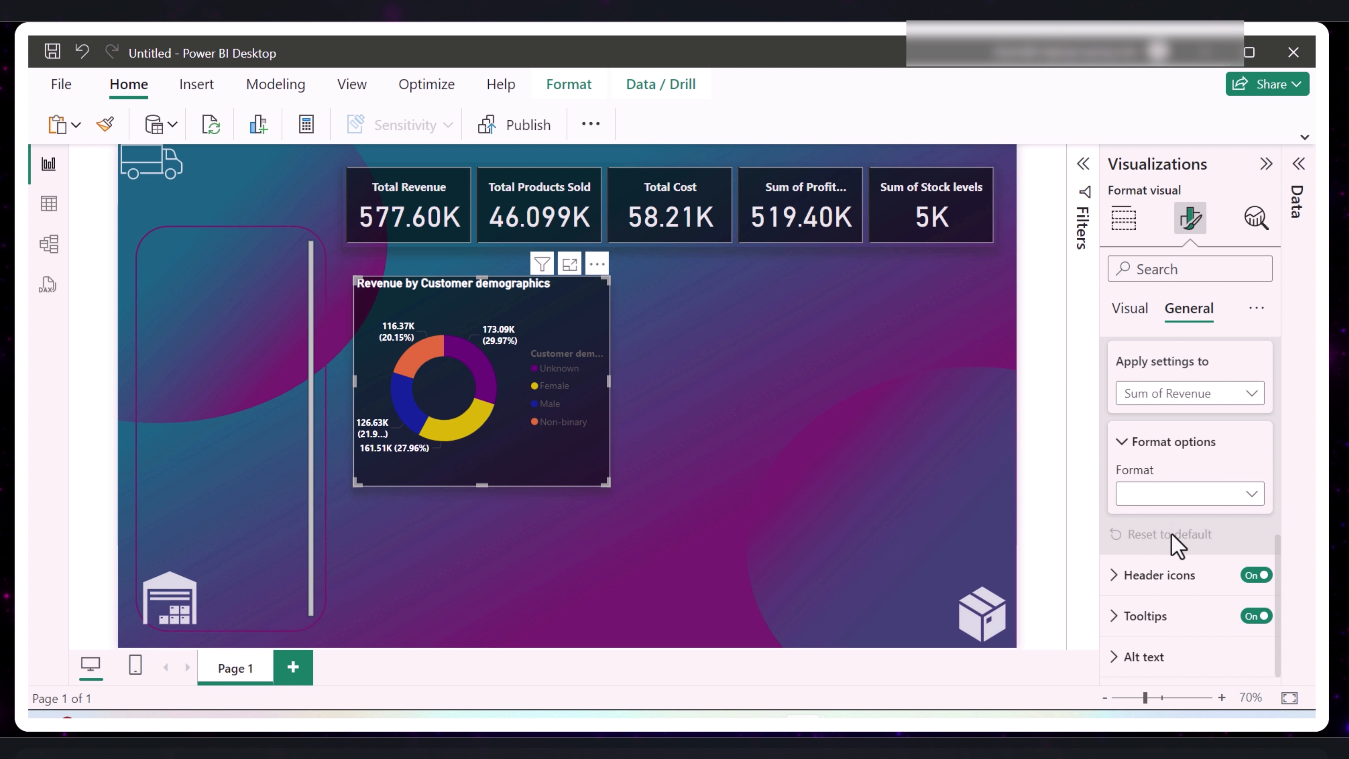
{"action": "left_click", "coordinate": [1175, 575]}
{"action": "scroll", "coordinate": [1174, 558], "scroll_direction": "down", "scroll_amount": 7}
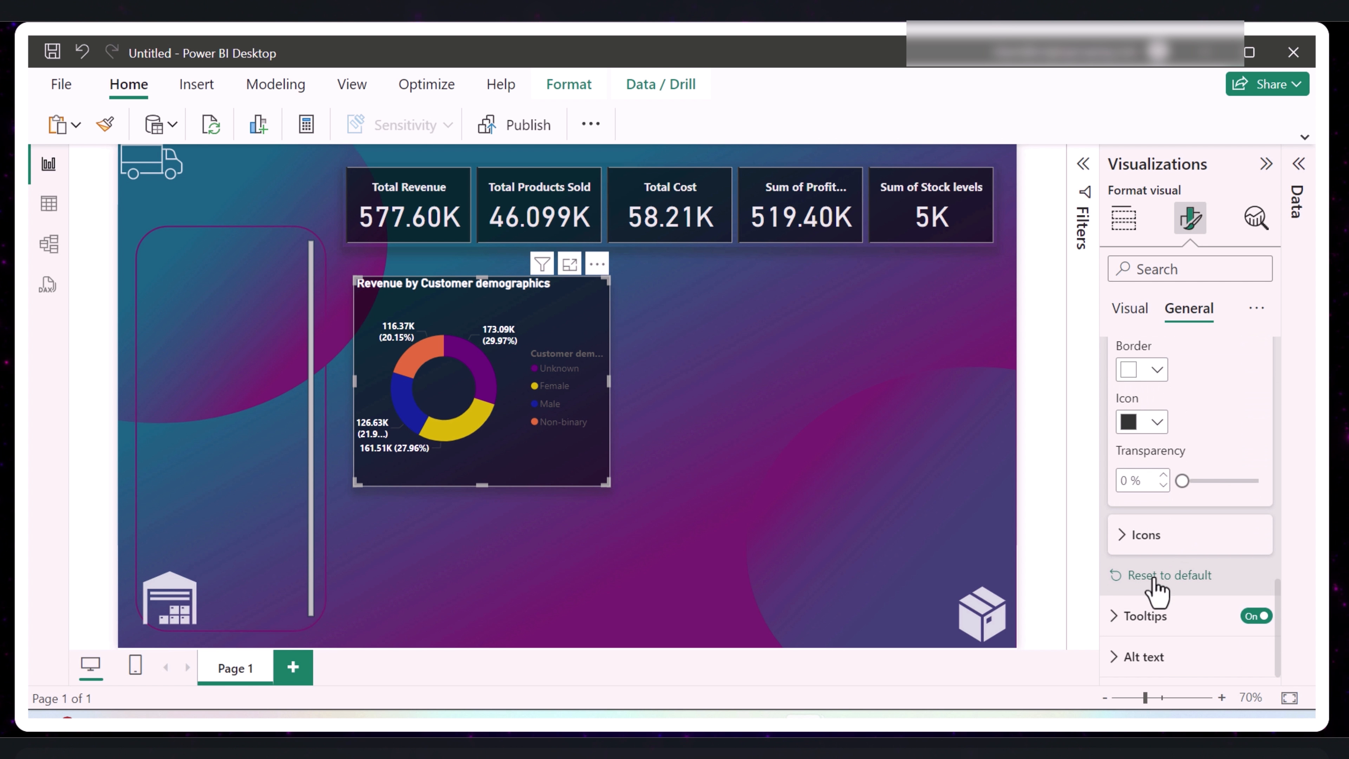
{"action": "scroll", "coordinate": [1153, 531], "scroll_direction": "up", "scroll_amount": 4}
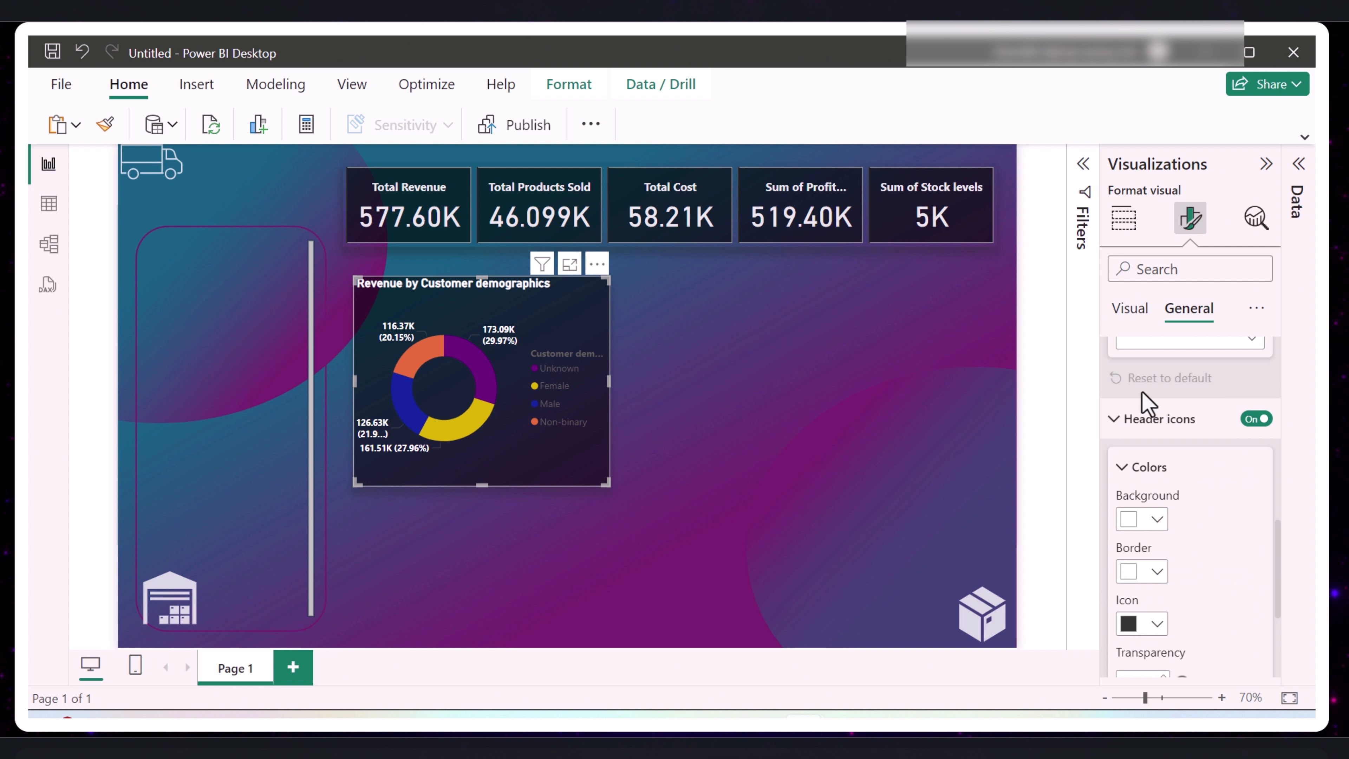
- Review the donut chart's detail label options and slice color settings
{"action": "left_click", "coordinate": [1126, 310]}
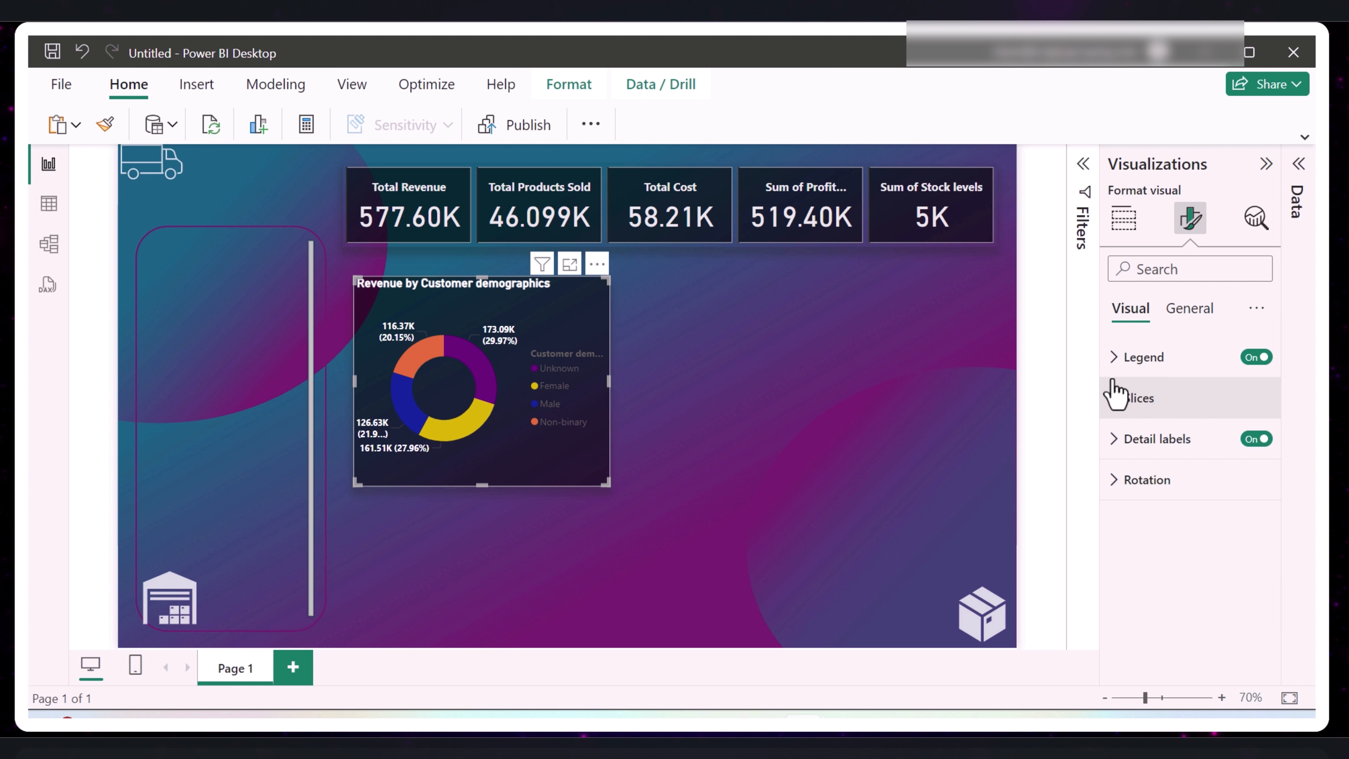
{"action": "left_click", "coordinate": [1117, 440]}
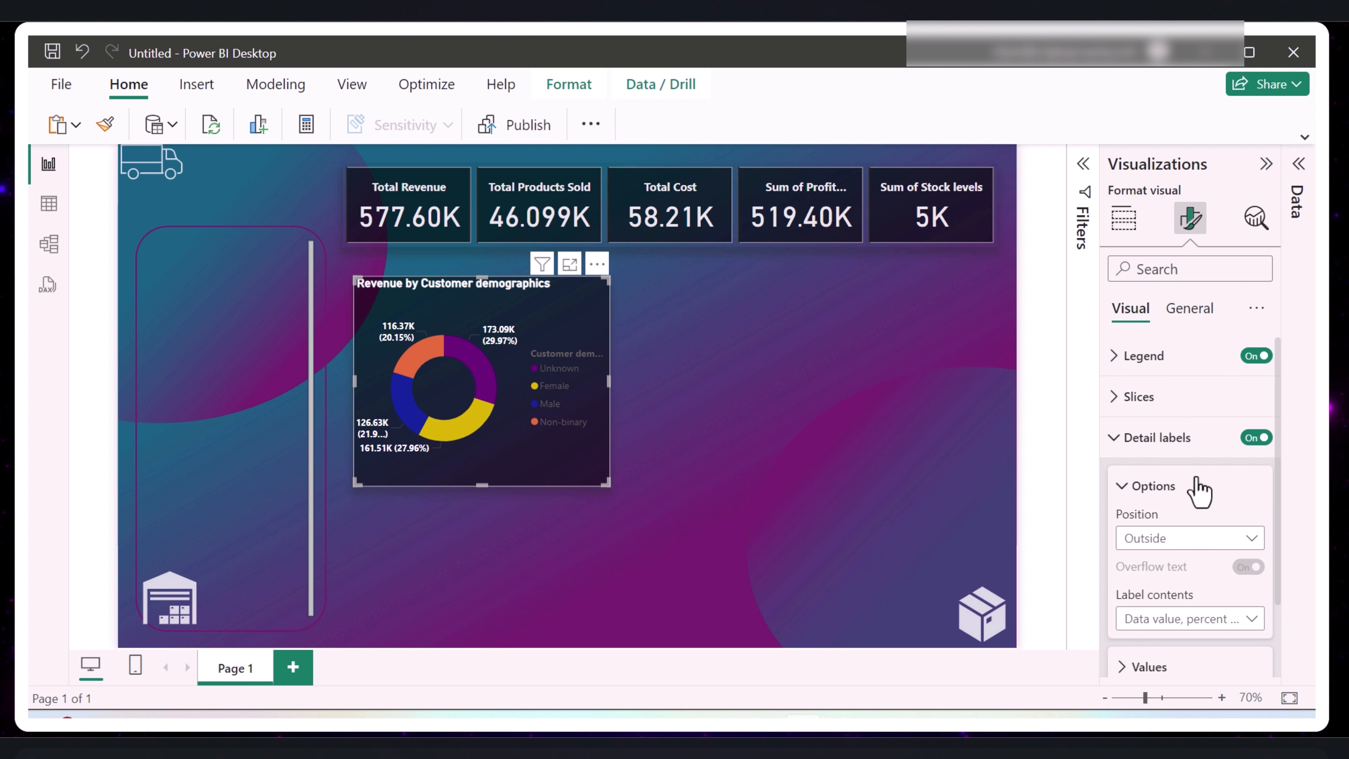
{"action": "scroll", "coordinate": [1197, 486], "scroll_direction": "down", "scroll_amount": 2}
{"action": "left_click", "coordinate": [1130, 577]}
{"action": "scroll", "coordinate": [1216, 563], "scroll_direction": "down", "scroll_amount": 3}
{"action": "scroll", "coordinate": [1216, 561], "scroll_direction": "up", "scroll_amount": 4}
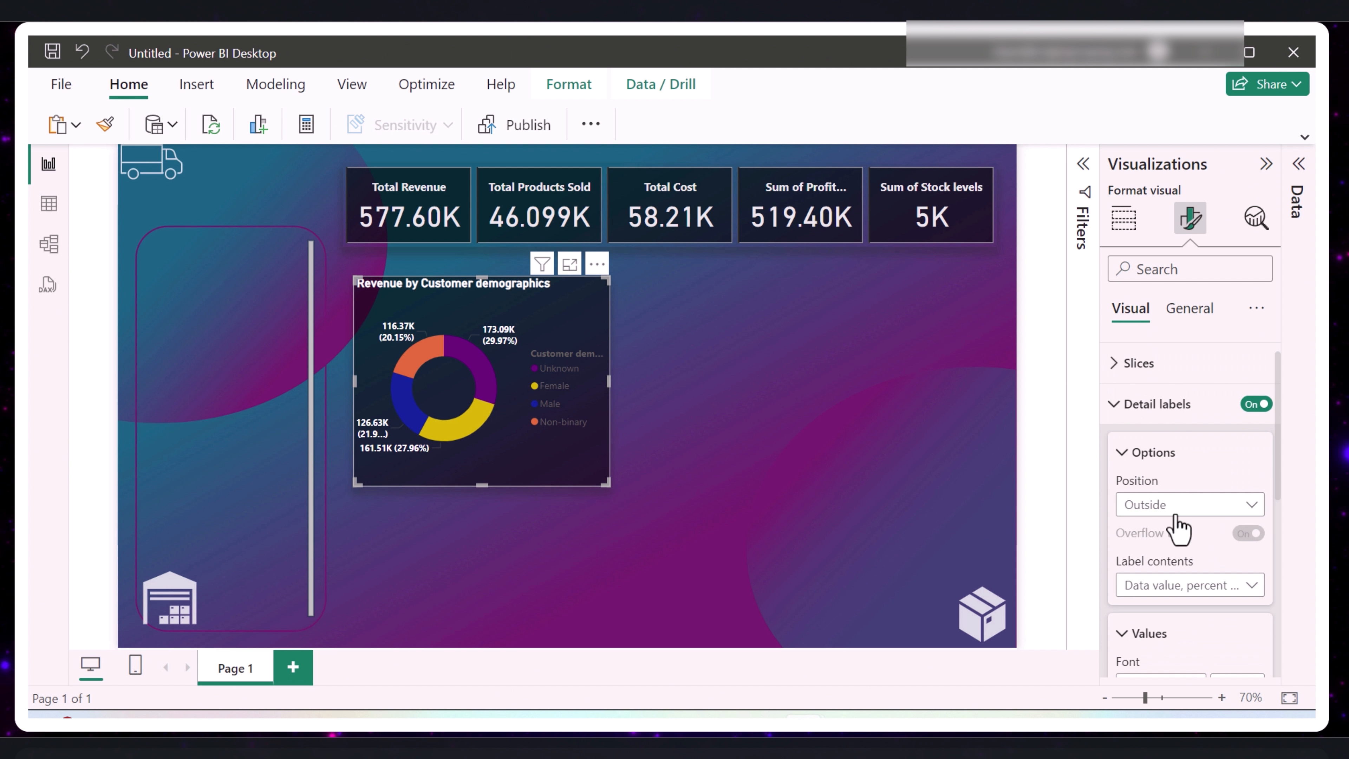
{"action": "scroll", "coordinate": [1174, 523], "scroll_direction": "up", "scroll_amount": 1}
{"action": "left_click", "coordinate": [1120, 398]}
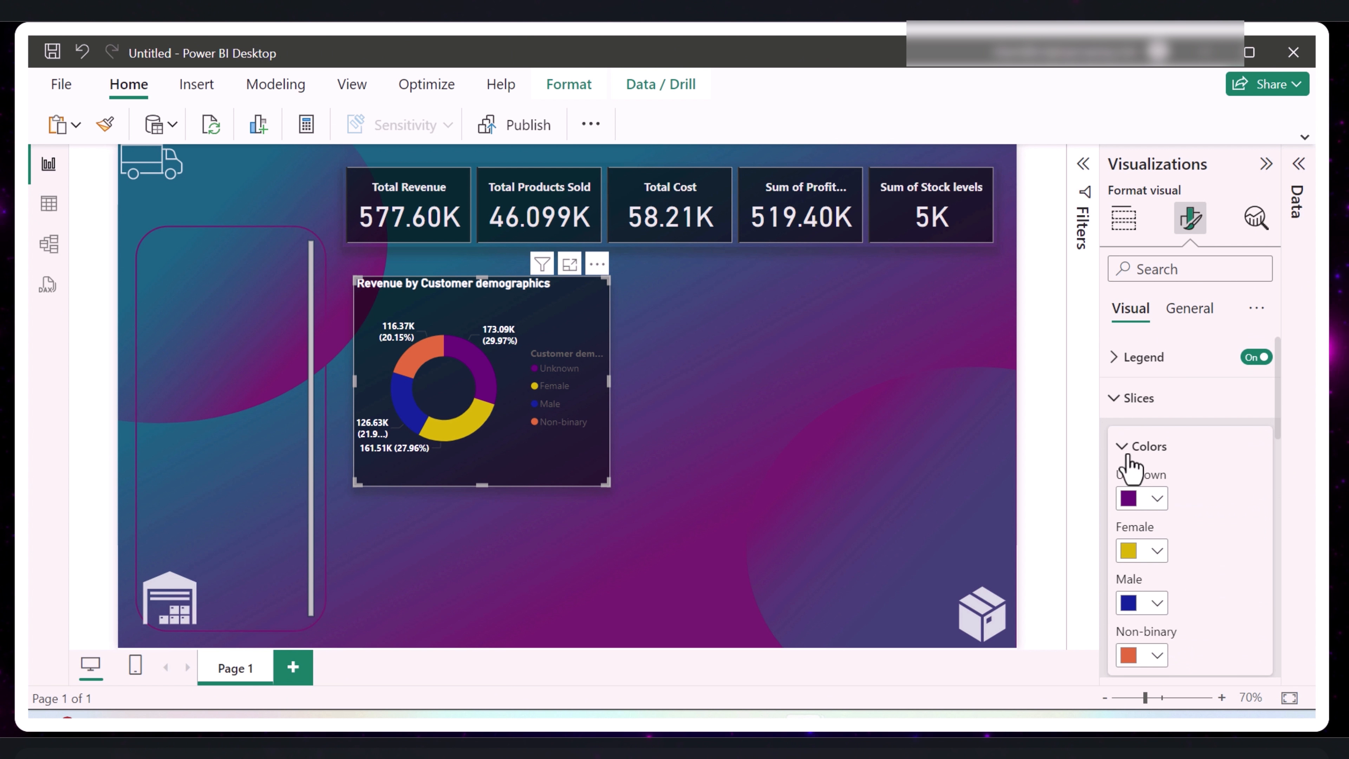
{"action": "scroll", "coordinate": [1137, 489], "scroll_direction": "down", "scroll_amount": 5}
{"action": "scroll", "coordinate": [1153, 499], "scroll_direction": "up", "scroll_amount": 5}
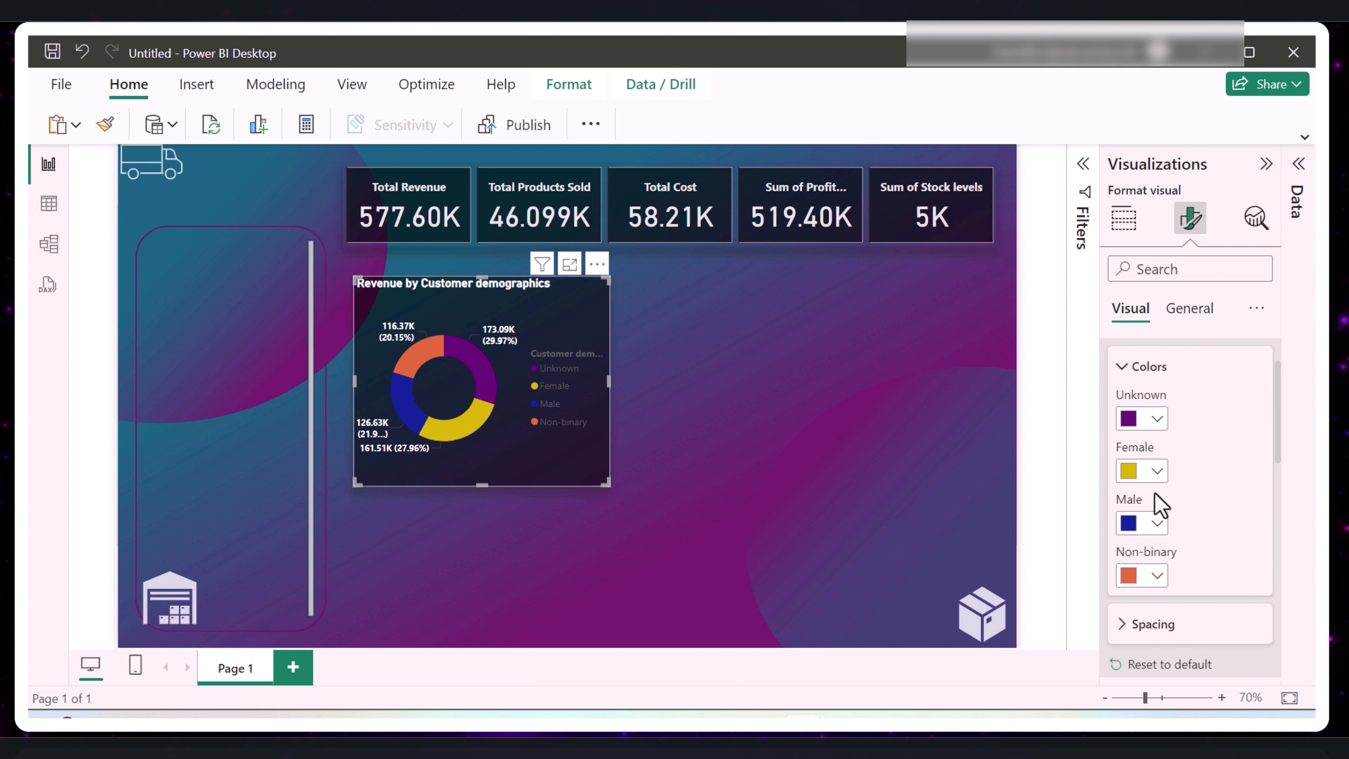
- Make the donut chart's legend text white and bold
{"action": "left_click", "coordinate": [1136, 357]}
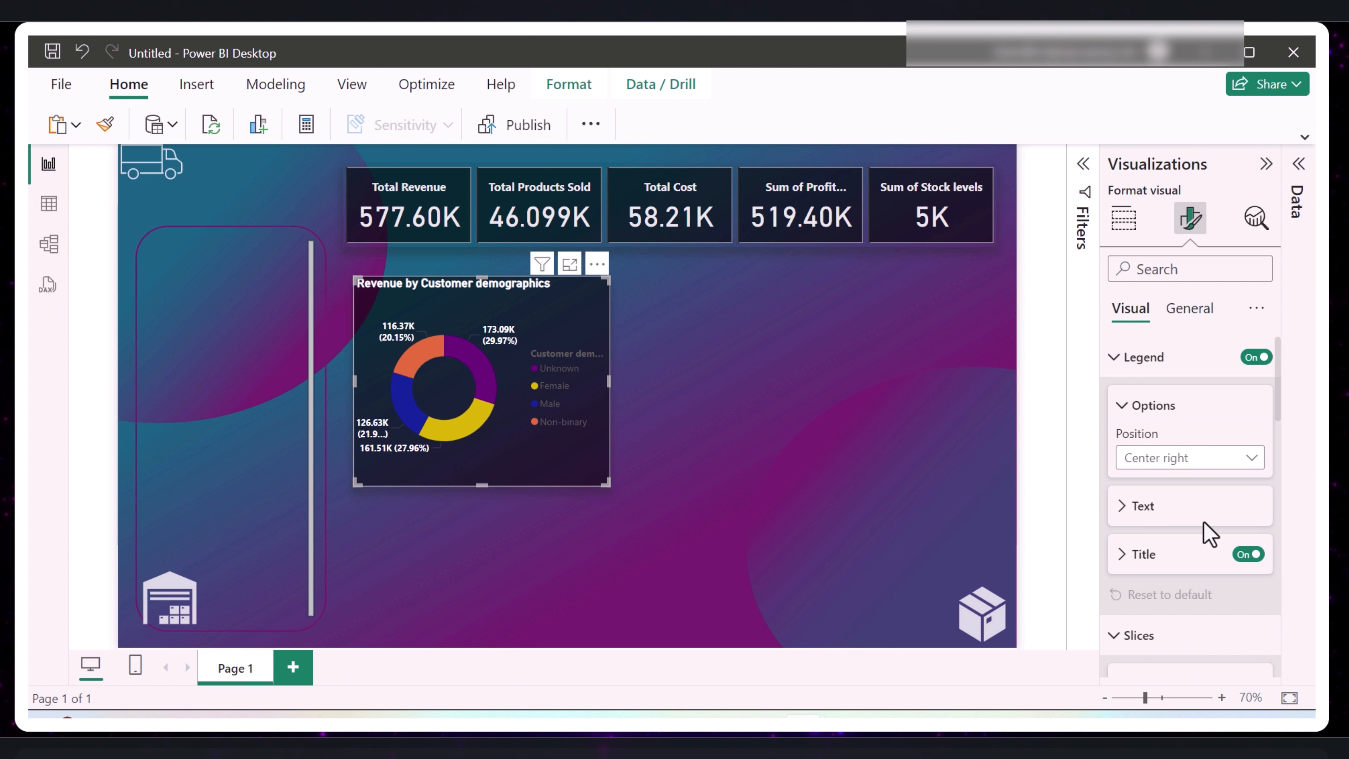
{"action": "left_click", "coordinate": [1134, 512]}
{"action": "scroll", "coordinate": [1174, 538], "scroll_direction": "down", "scroll_amount": 2}
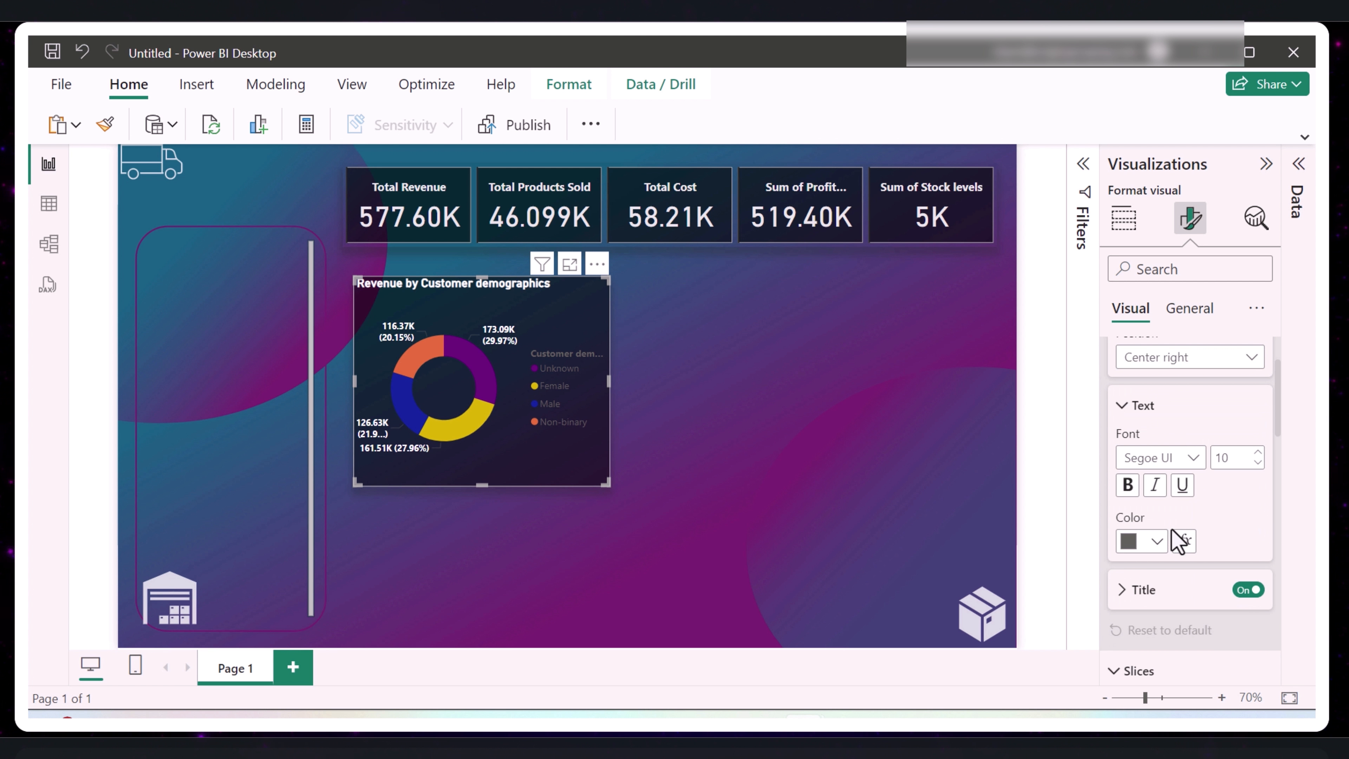
{"action": "left_click", "coordinate": [1157, 542]}
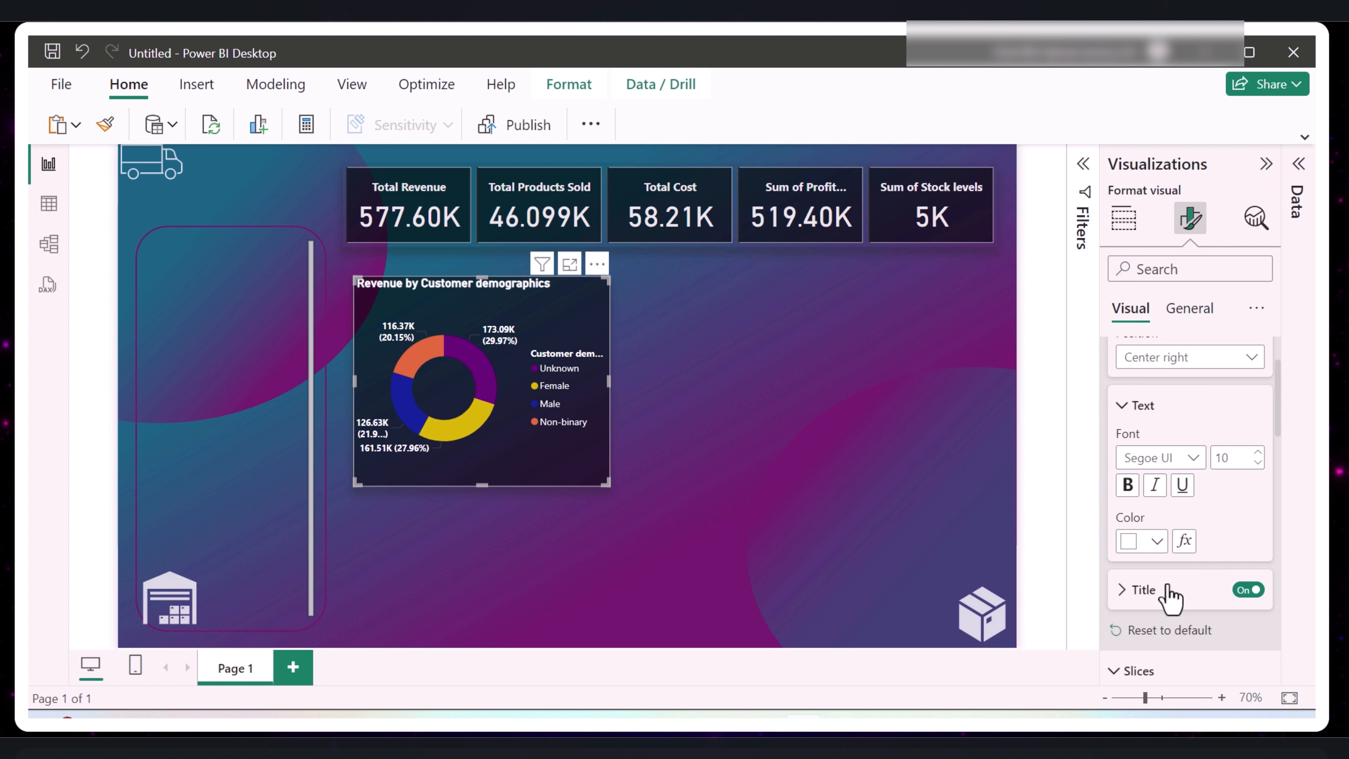
{"action": "scroll", "coordinate": [1169, 596], "scroll_direction": "down", "scroll_amount": 2}
{"action": "left_click", "coordinate": [1128, 386]}
{"action": "scroll", "coordinate": [1211, 577], "scroll_direction": "down", "scroll_amount": 4}
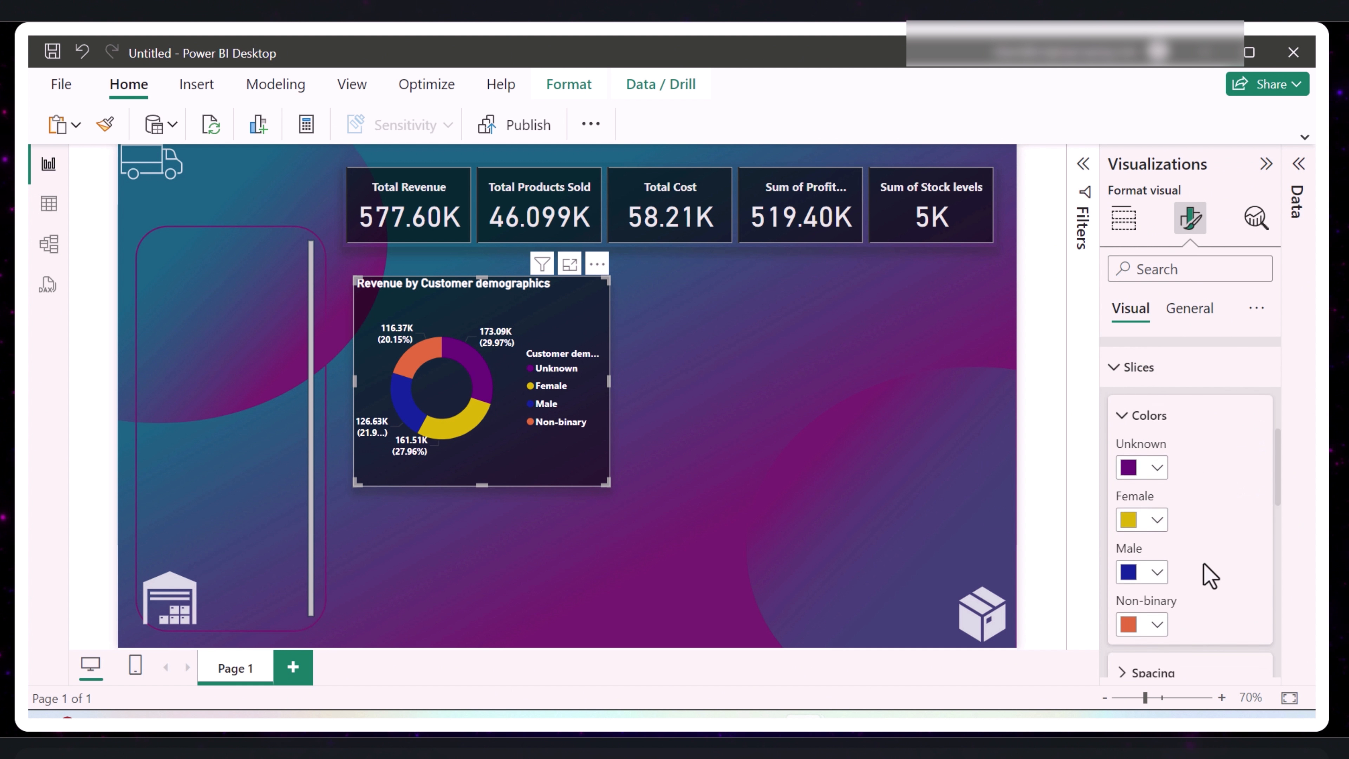
{"action": "scroll", "coordinate": [1210, 575], "scroll_direction": "down", "scroll_amount": 4}
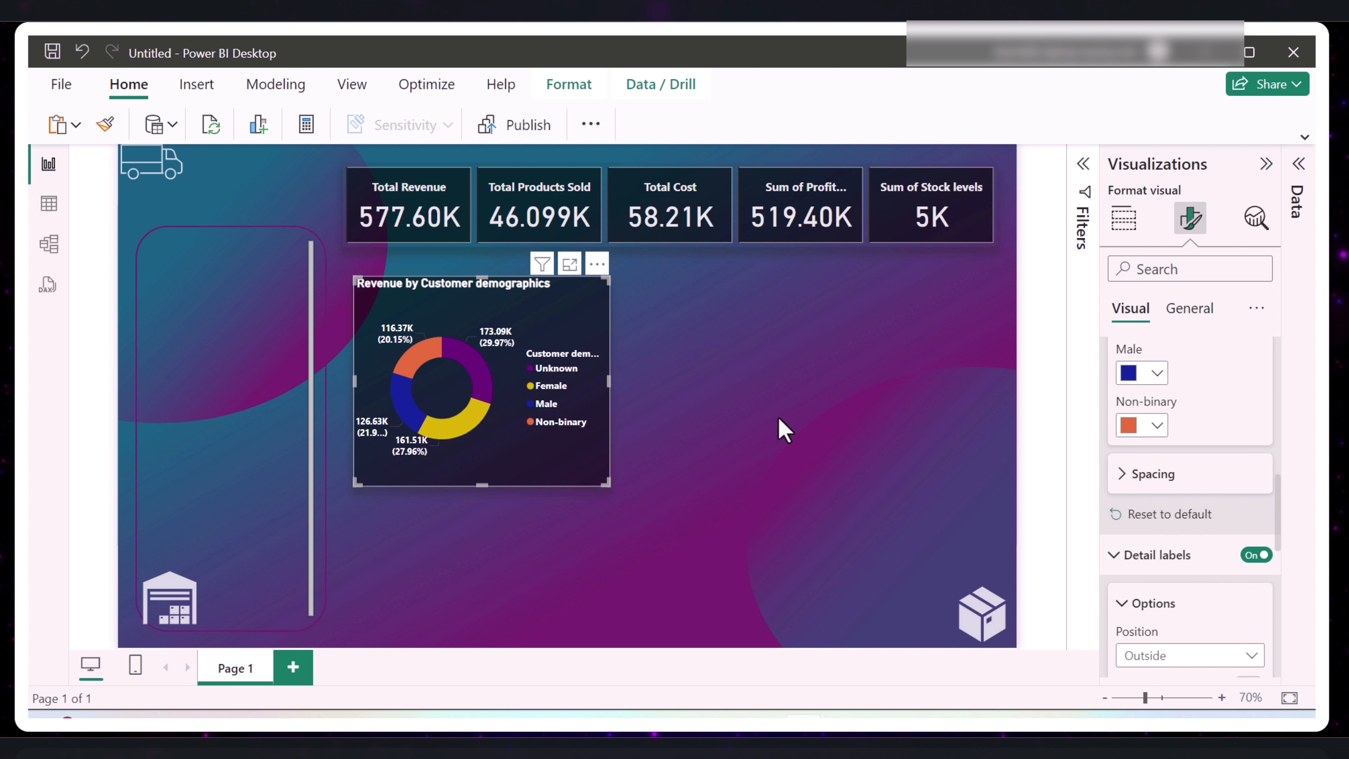
- Reduce the inner radius of the donut chart's slices to 46%, and deselect the chart
{"action": "scroll", "coordinate": [1158, 455], "scroll_direction": "up", "scroll_amount": 2}
{"action": "scroll", "coordinate": [1153, 453], "scroll_direction": "up", "scroll_amount": 2}
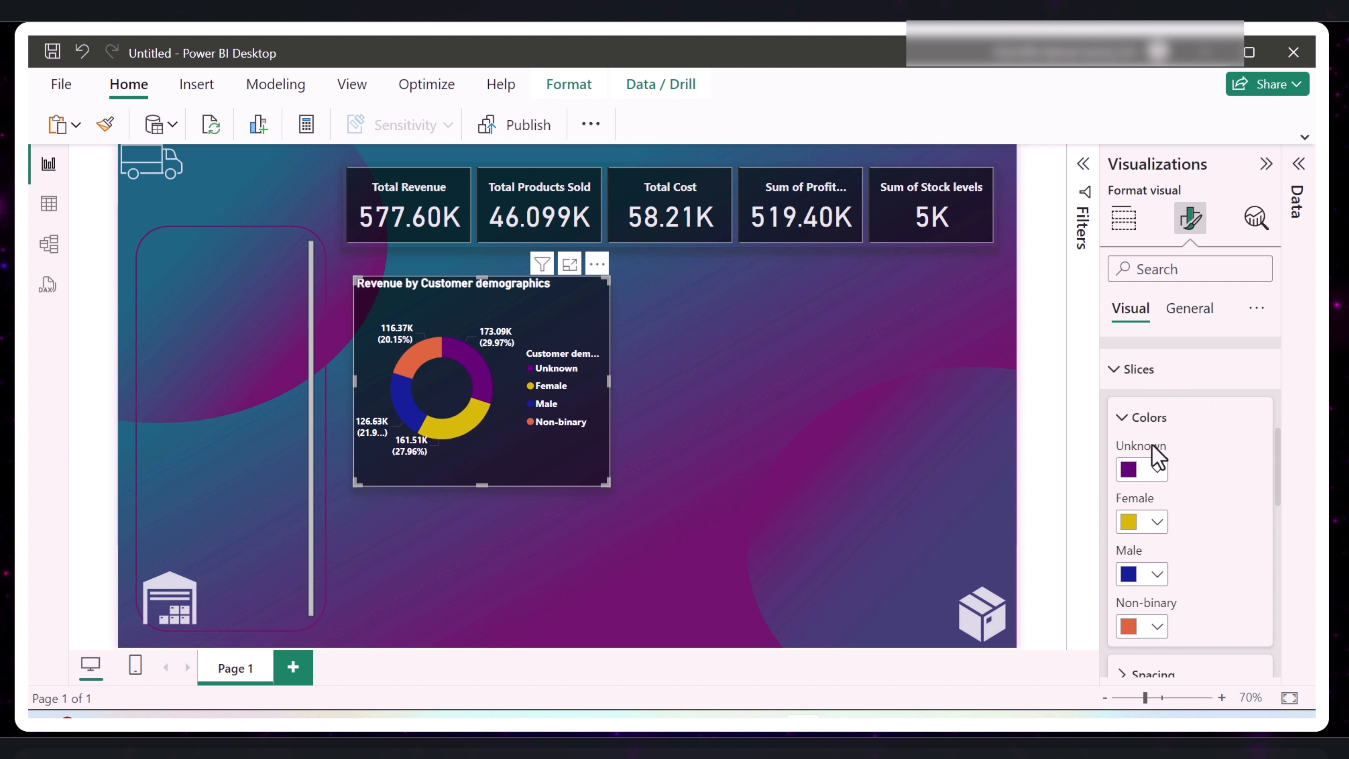
{"action": "scroll", "coordinate": [1151, 505], "scroll_direction": "down", "scroll_amount": 2}
{"action": "left_click", "coordinate": [1118, 577]}
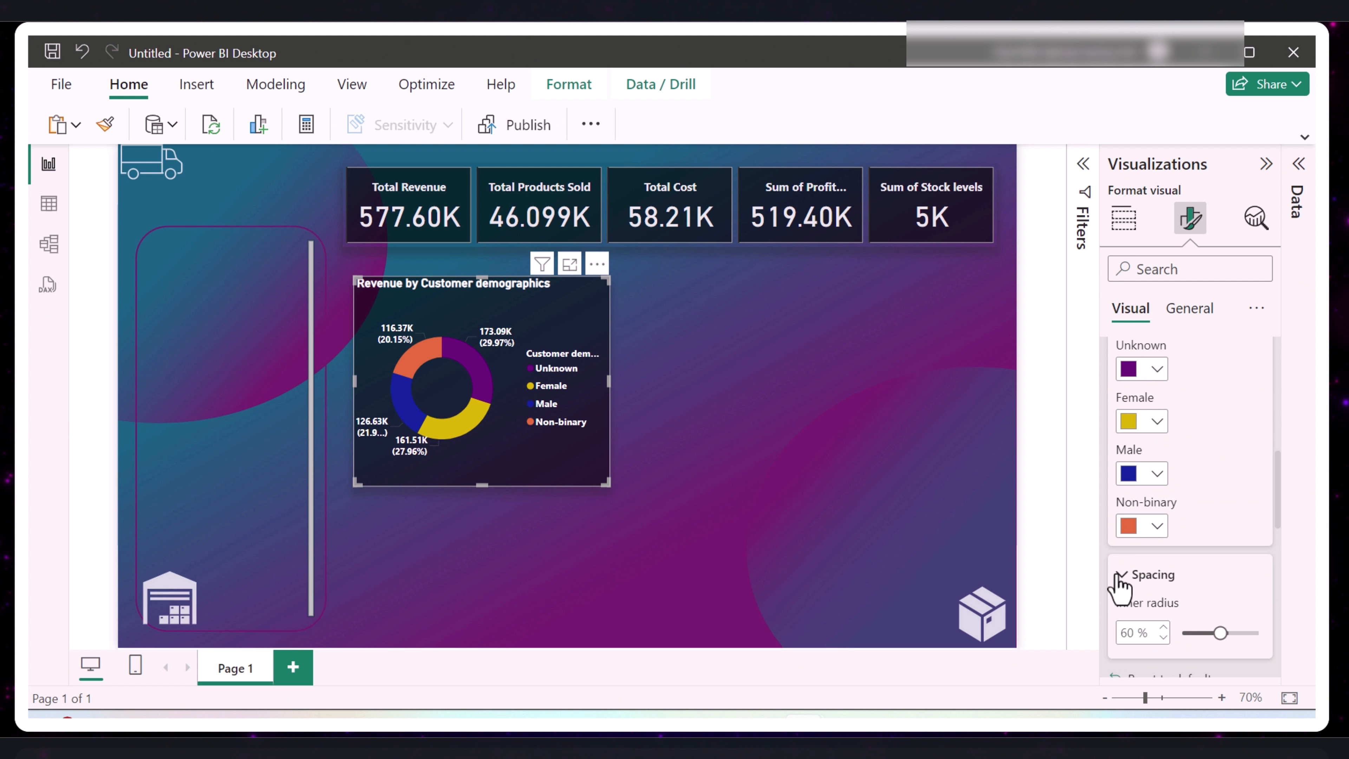
{"action": "scroll", "coordinate": [1154, 582], "scroll_direction": "down", "scroll_amount": 2}
{"action": "mouse_move", "coordinate": [1229, 532]}
{"action": "left_mouse_down"}
{"action": "mouse_move", "coordinate": [1201, 534]}
{"action": "mouse_move", "coordinate": [1215, 534]}
{"action": "left_mouse_up"}
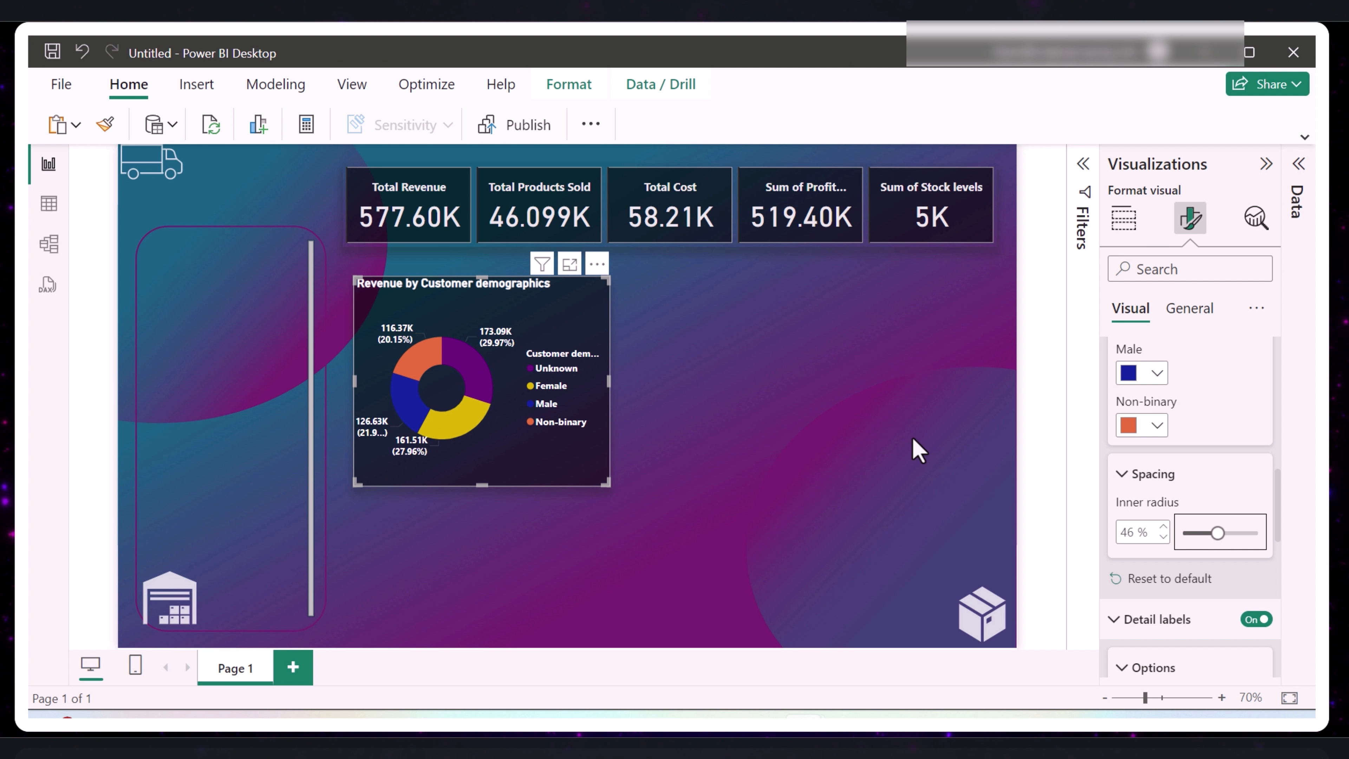
{"action": "left_click", "coordinate": [861, 424]}
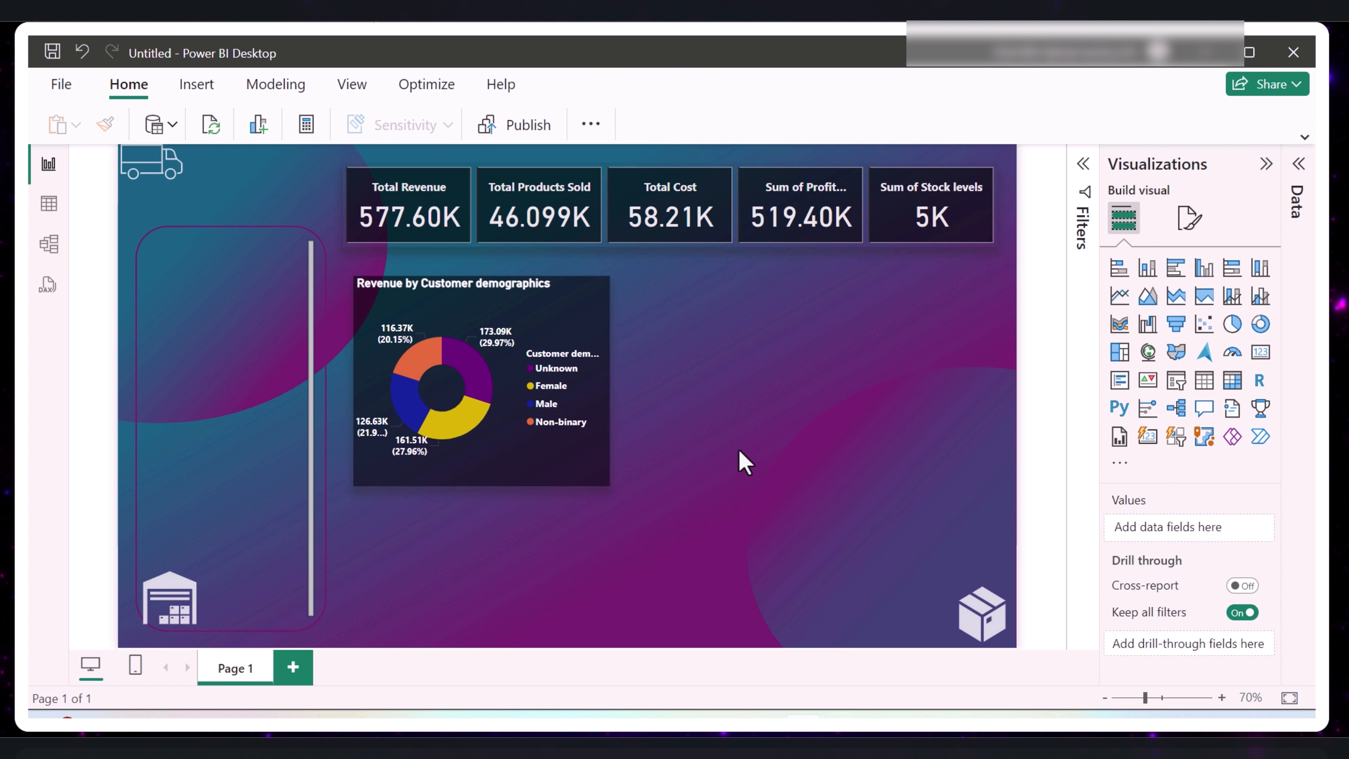
- Review the donut chart's data fields and its formatting options for slices and detail labels
{"action": "left_click", "coordinate": [572, 467]}
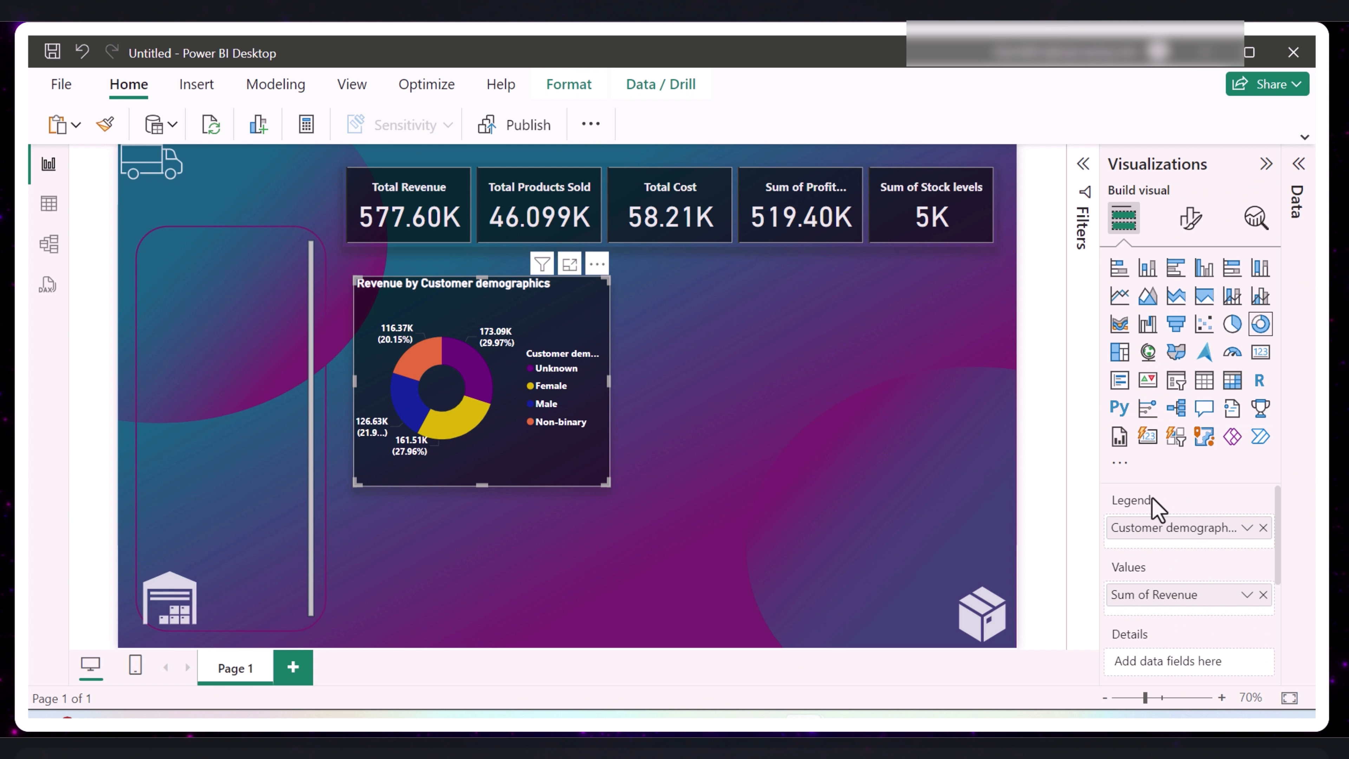
{"action": "scroll", "coordinate": [1221, 537], "scroll_direction": "down", "scroll_amount": 3}
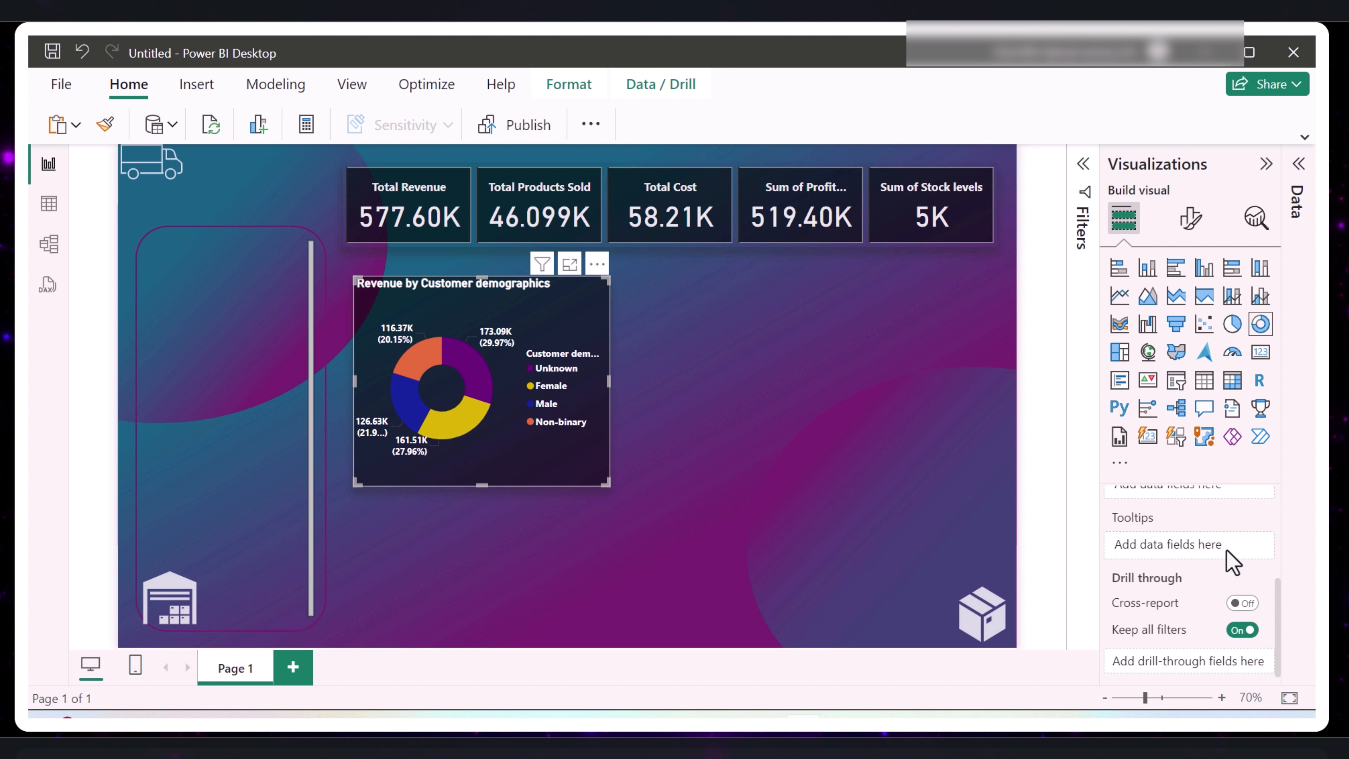
{"action": "left_click", "coordinate": [1190, 218]}
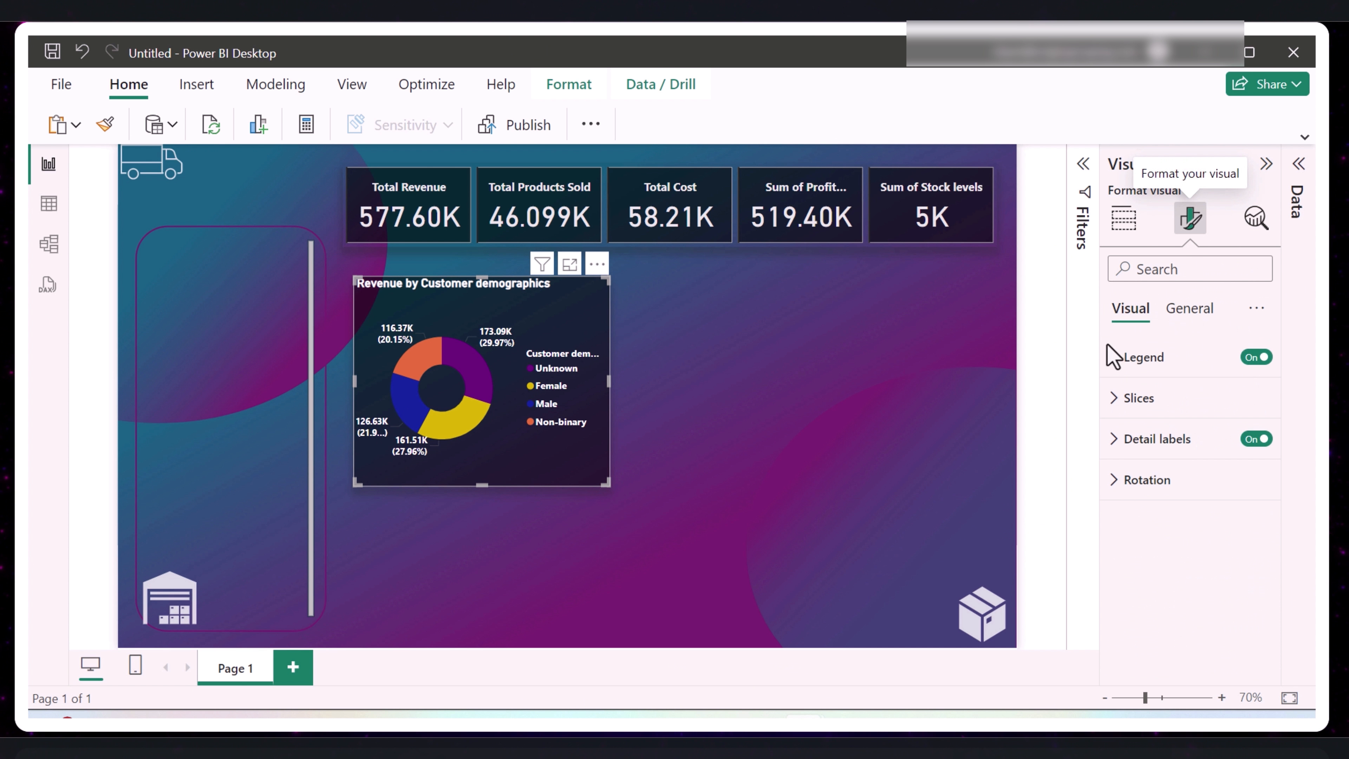
{"action": "left_click", "coordinate": [1117, 403]}
{"action": "scroll", "coordinate": [1196, 560], "scroll_direction": "down", "scroll_amount": 3}
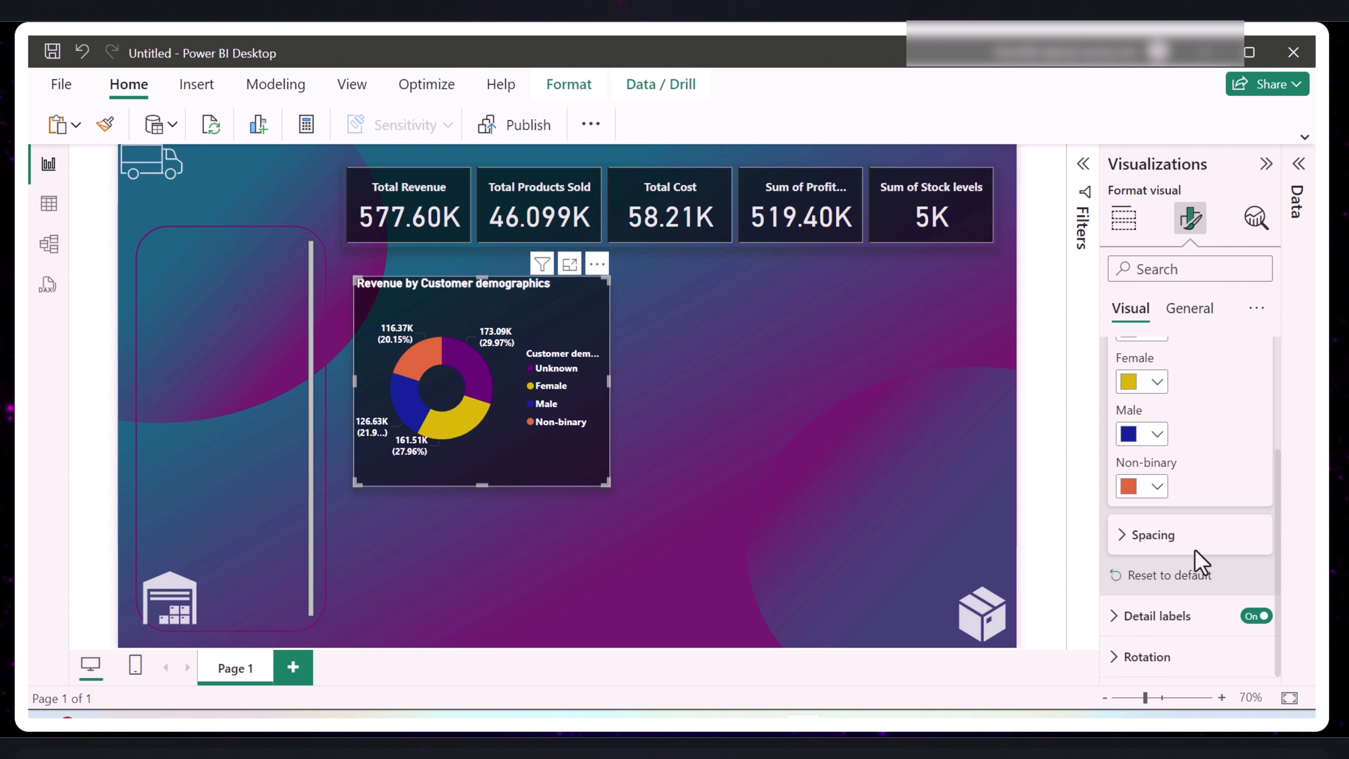
{"action": "left_click", "coordinate": [1120, 618]}
{"action": "left_click", "coordinate": [1122, 618]}
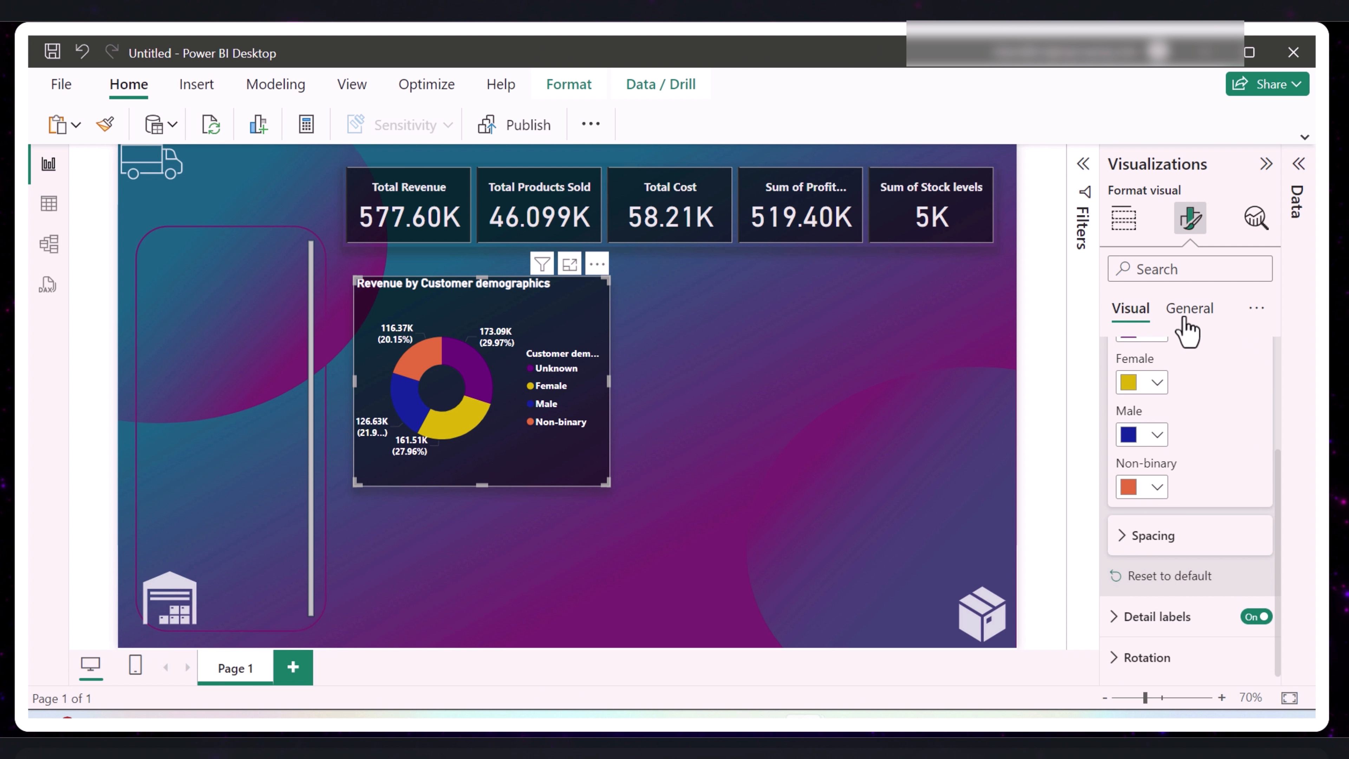
{"action": "scroll", "coordinate": [1148, 642], "scroll_direction": "up", "scroll_amount": 3}
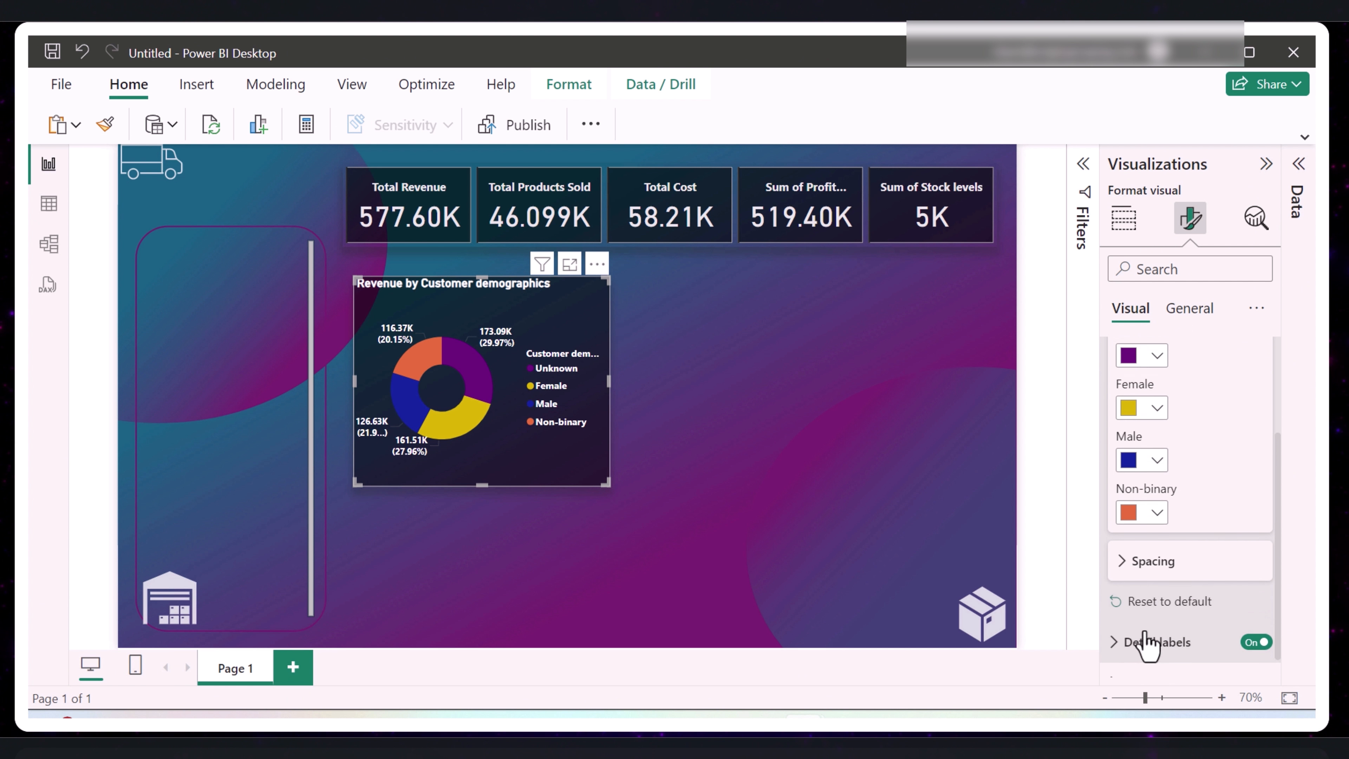
{"action": "scroll", "coordinate": [1130, 458], "scroll_direction": "up", "scroll_amount": 2}
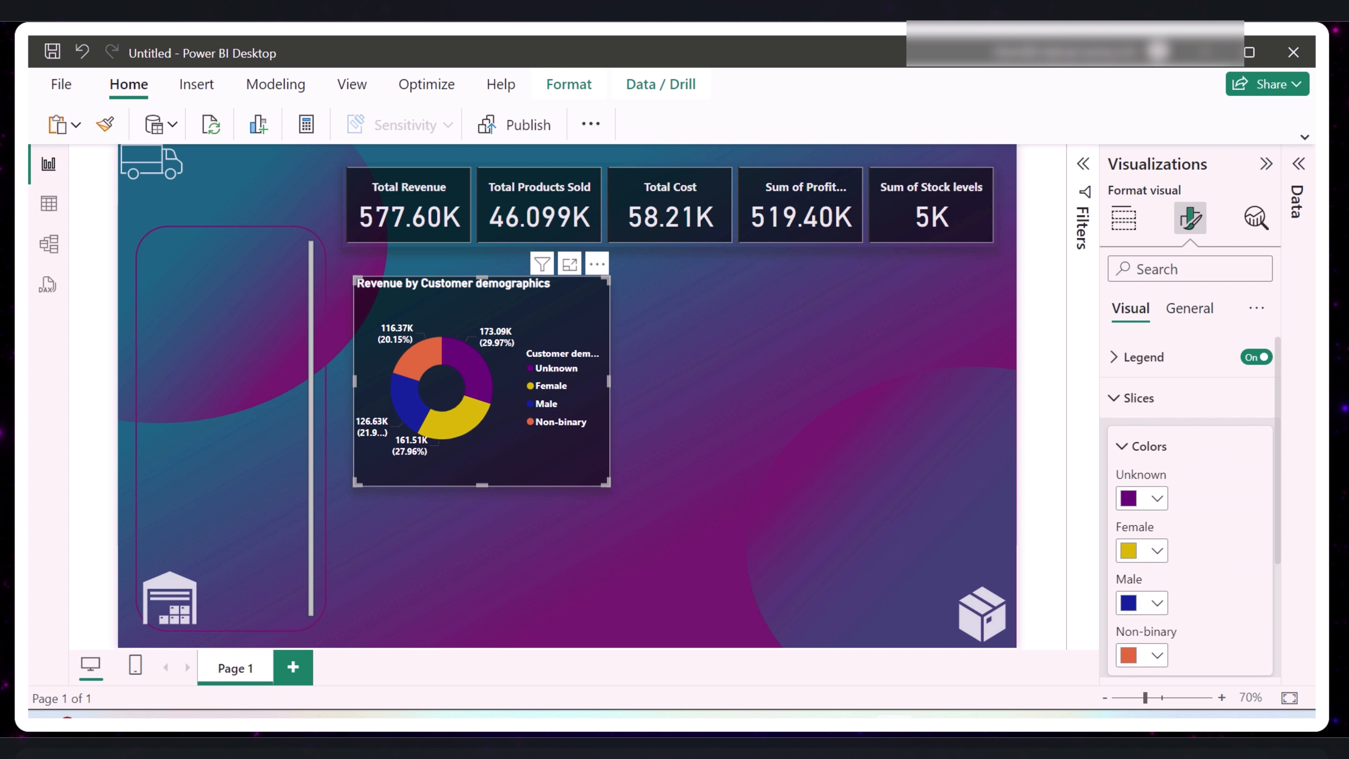
- Undo the last change to the report, and set the donut chart's visual border color to dark purple
{"action": "key", "text": "ctrl+z"}
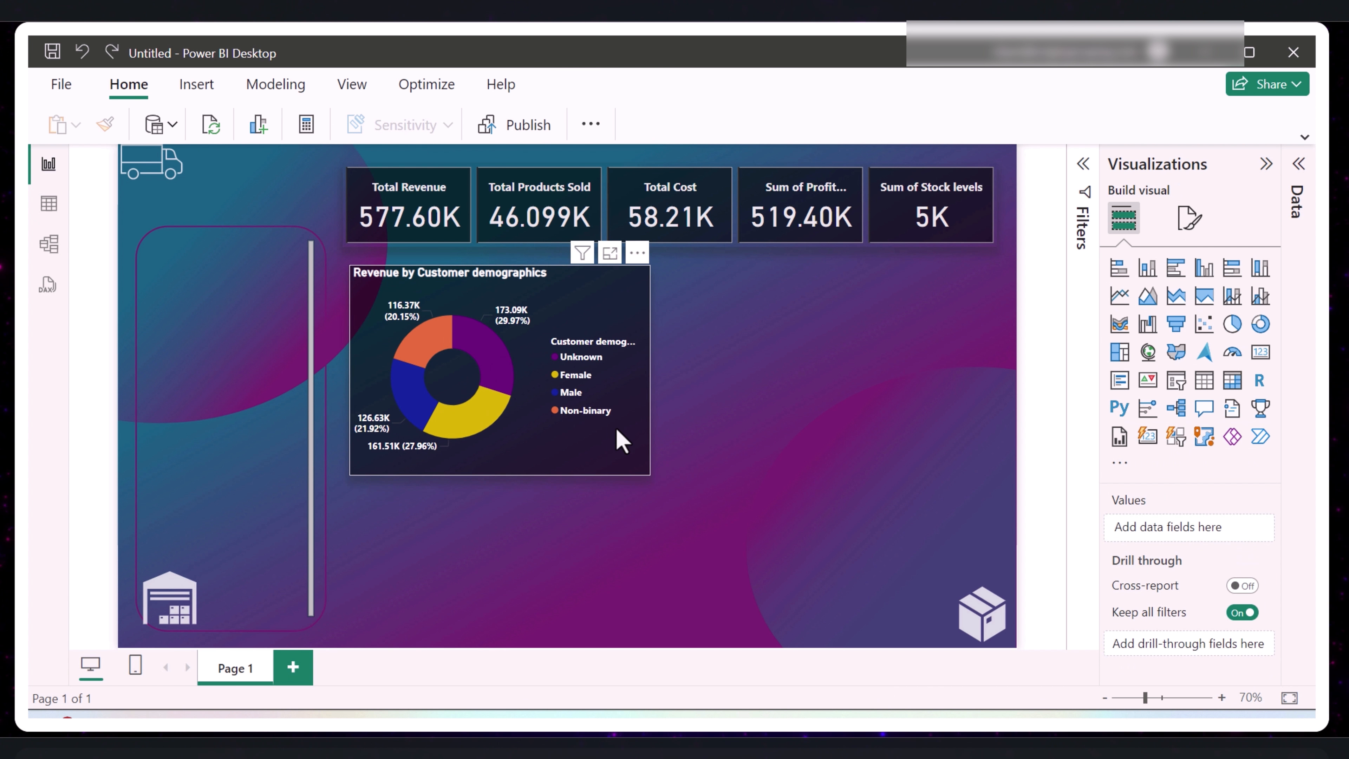
{"action": "left_click", "coordinate": [527, 432]}
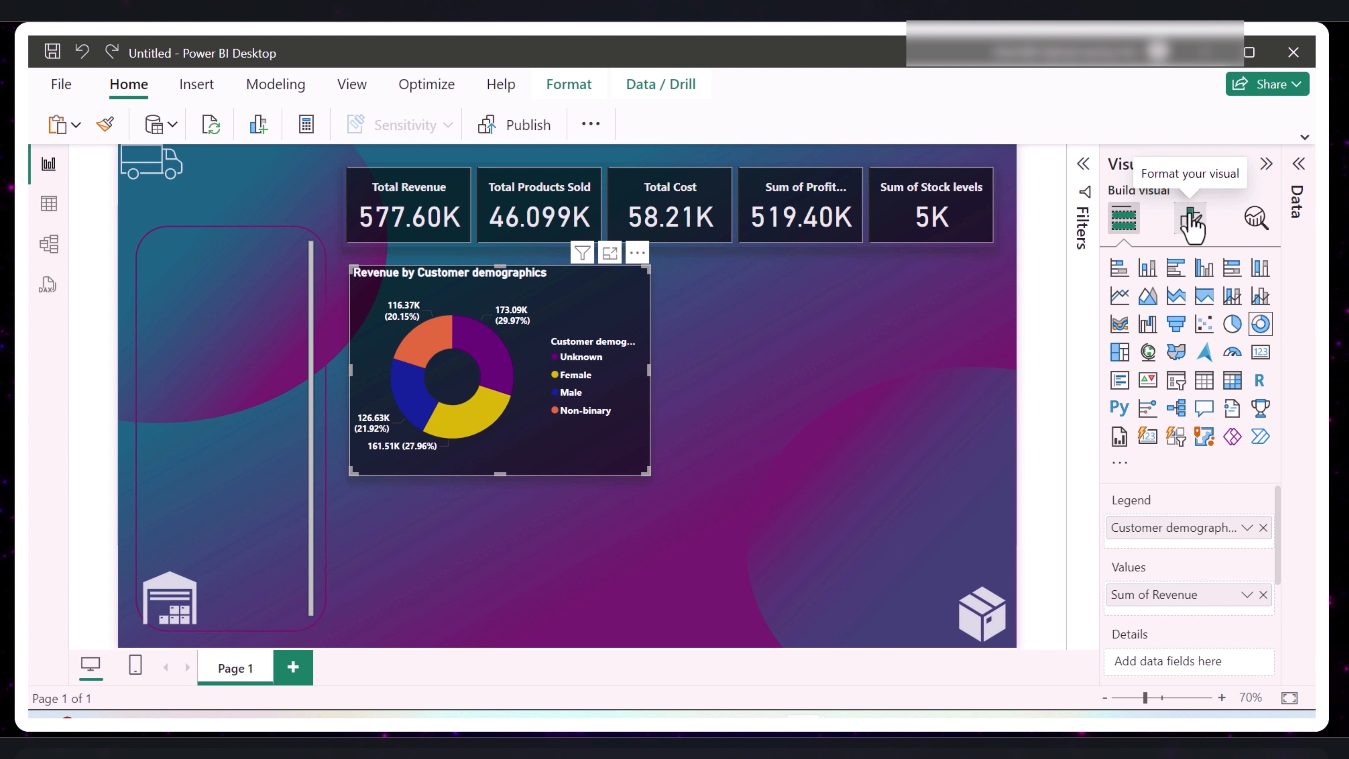
{"action": "left_click", "coordinate": [1192, 223]}
{"action": "left_click", "coordinate": [1190, 309]}
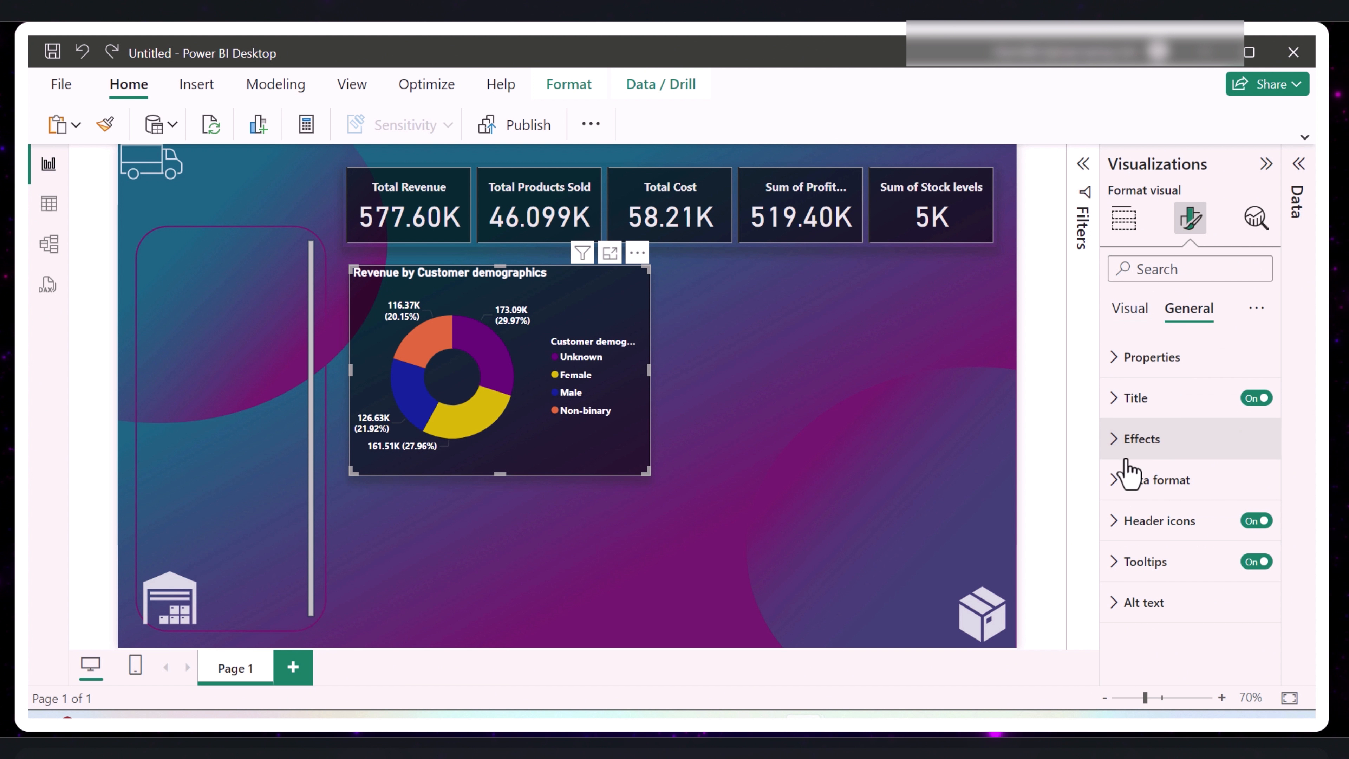
{"action": "left_click", "coordinate": [1117, 441]}
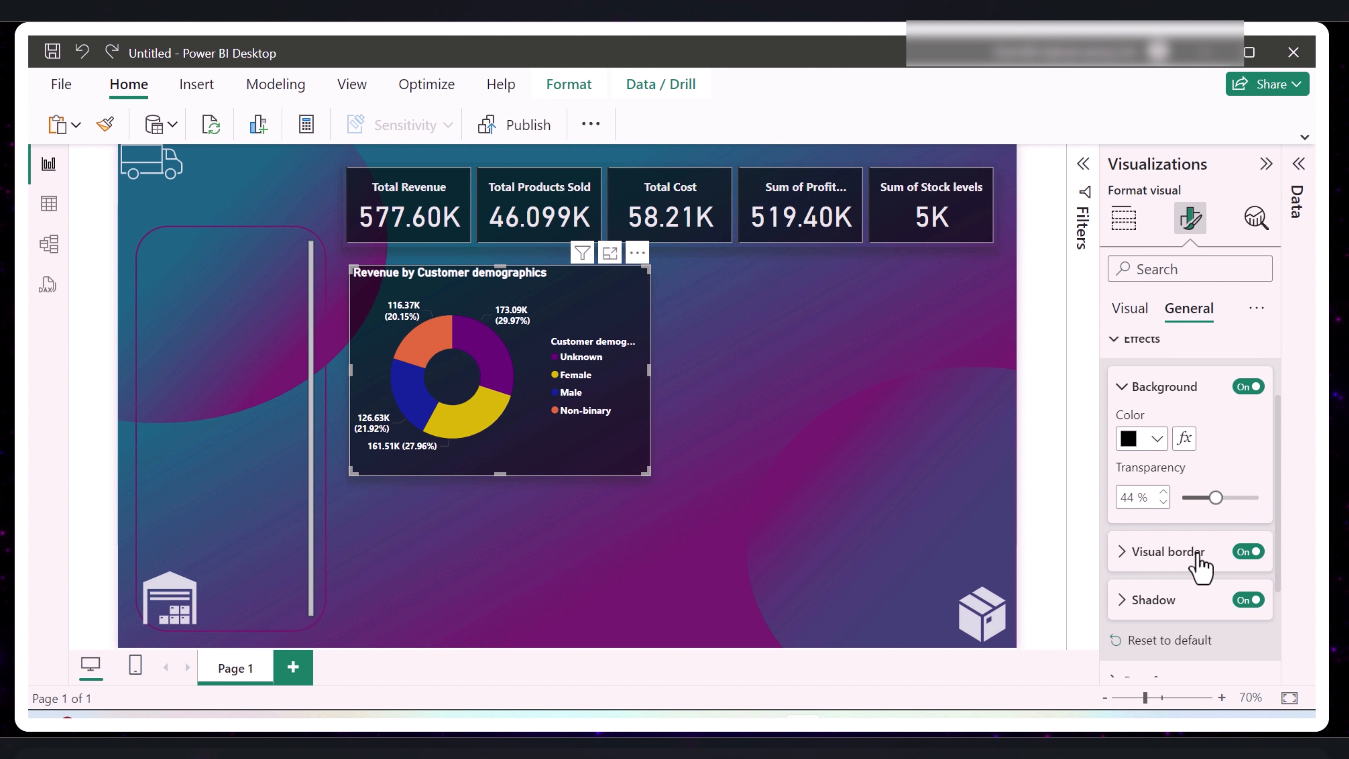
{"action": "left_click", "coordinate": [1123, 553]}
{"action": "scroll", "coordinate": [1138, 568], "scroll_direction": "down", "scroll_amount": 4}
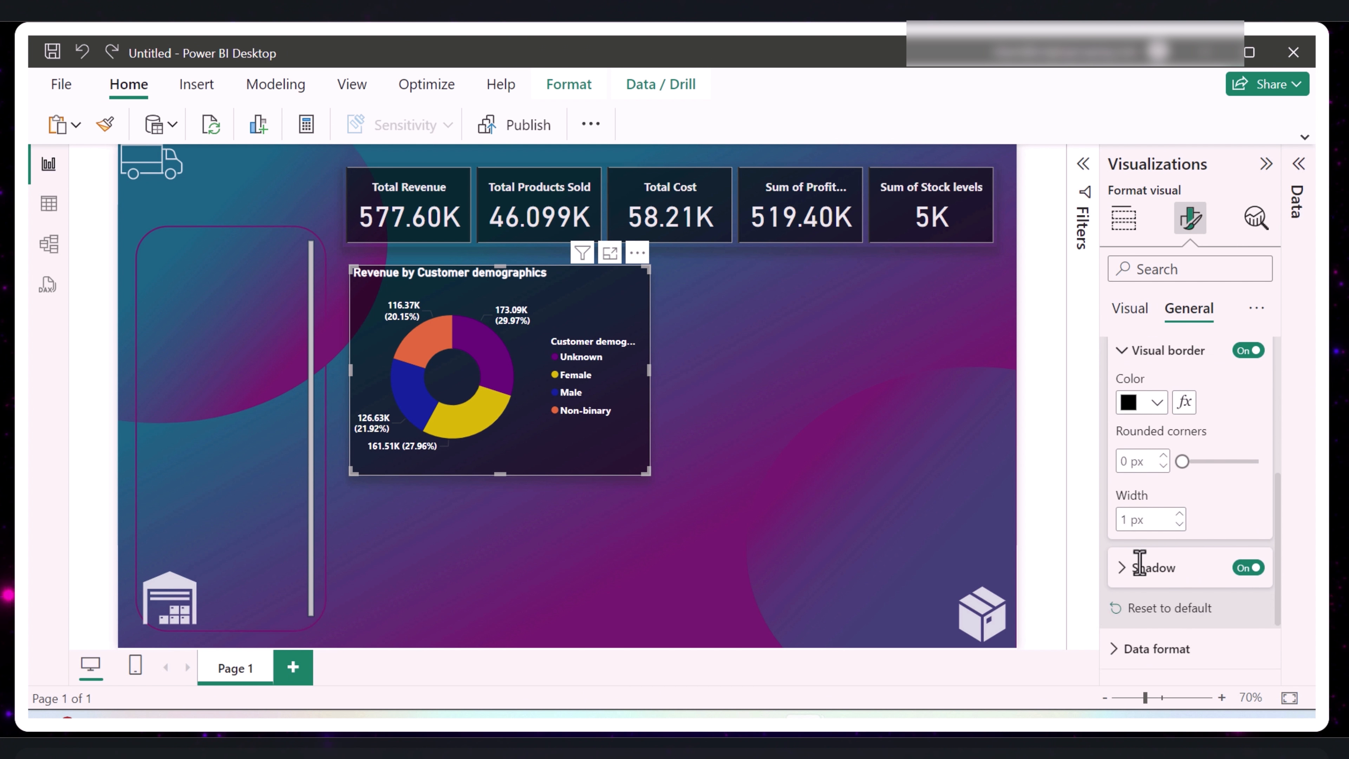
{"action": "left_click", "coordinate": [1157, 405]}
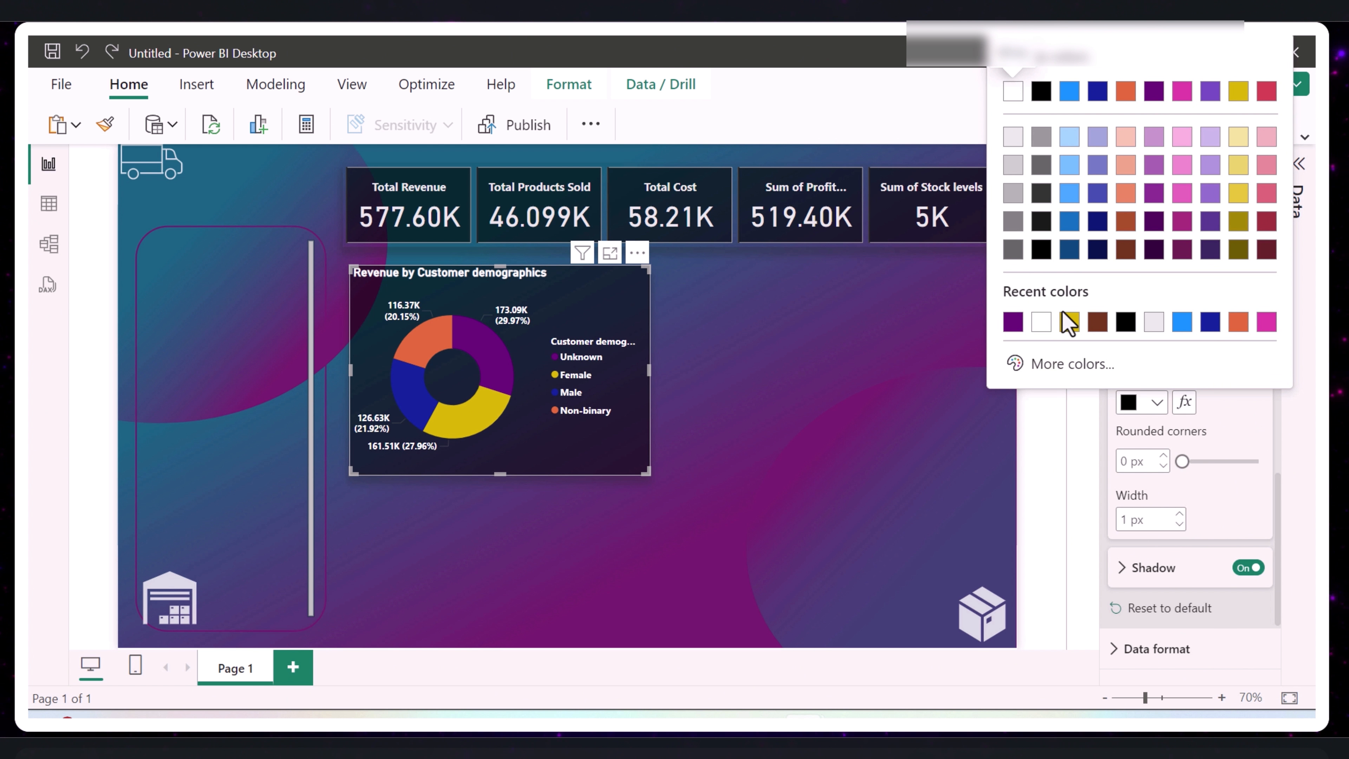
{"action": "left_click", "coordinate": [1012, 322]}
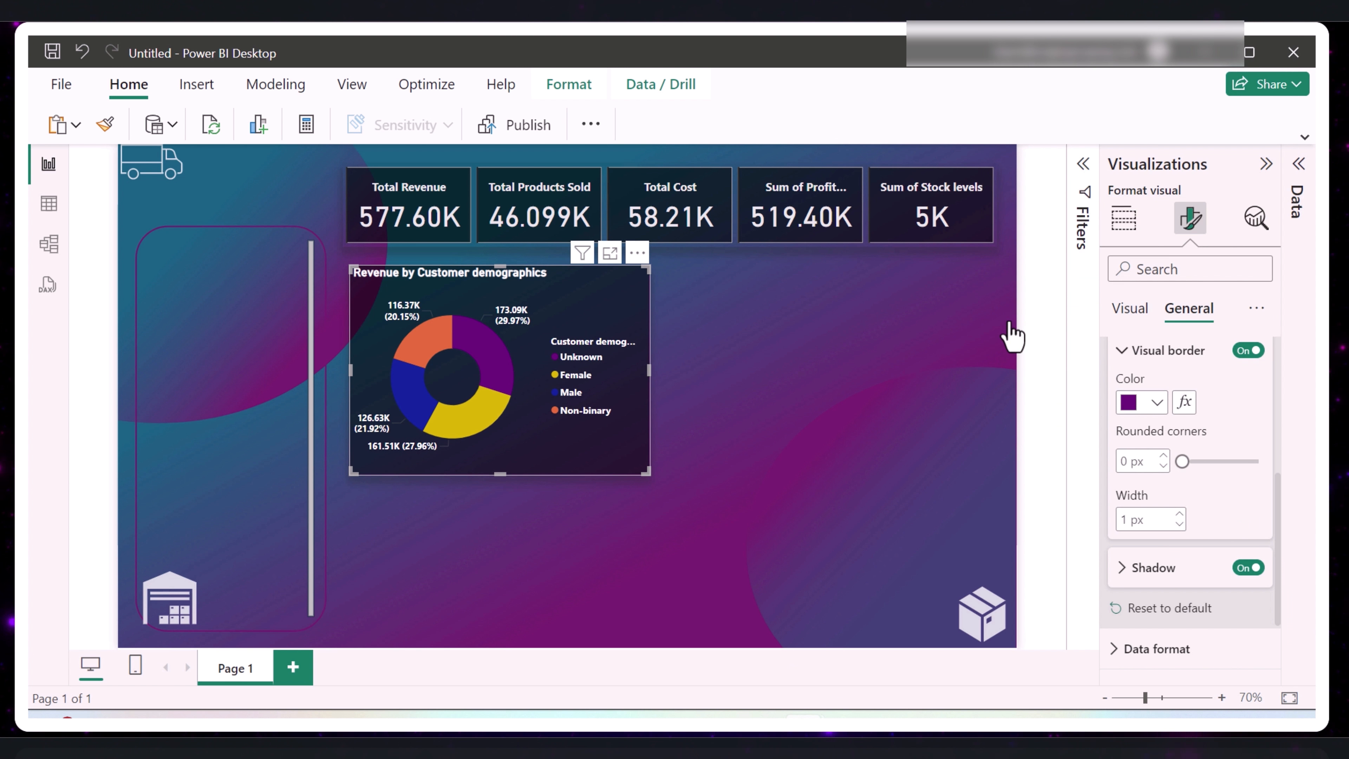
- Round the donut chart's border corners to 9 px, and shift the chart slightly toward the lower left
{"action": "left_click", "coordinate": [1186, 461]}
{"action": "left_click_drag", "start_coordinate": [1186, 462], "coordinate": [1189, 463]}
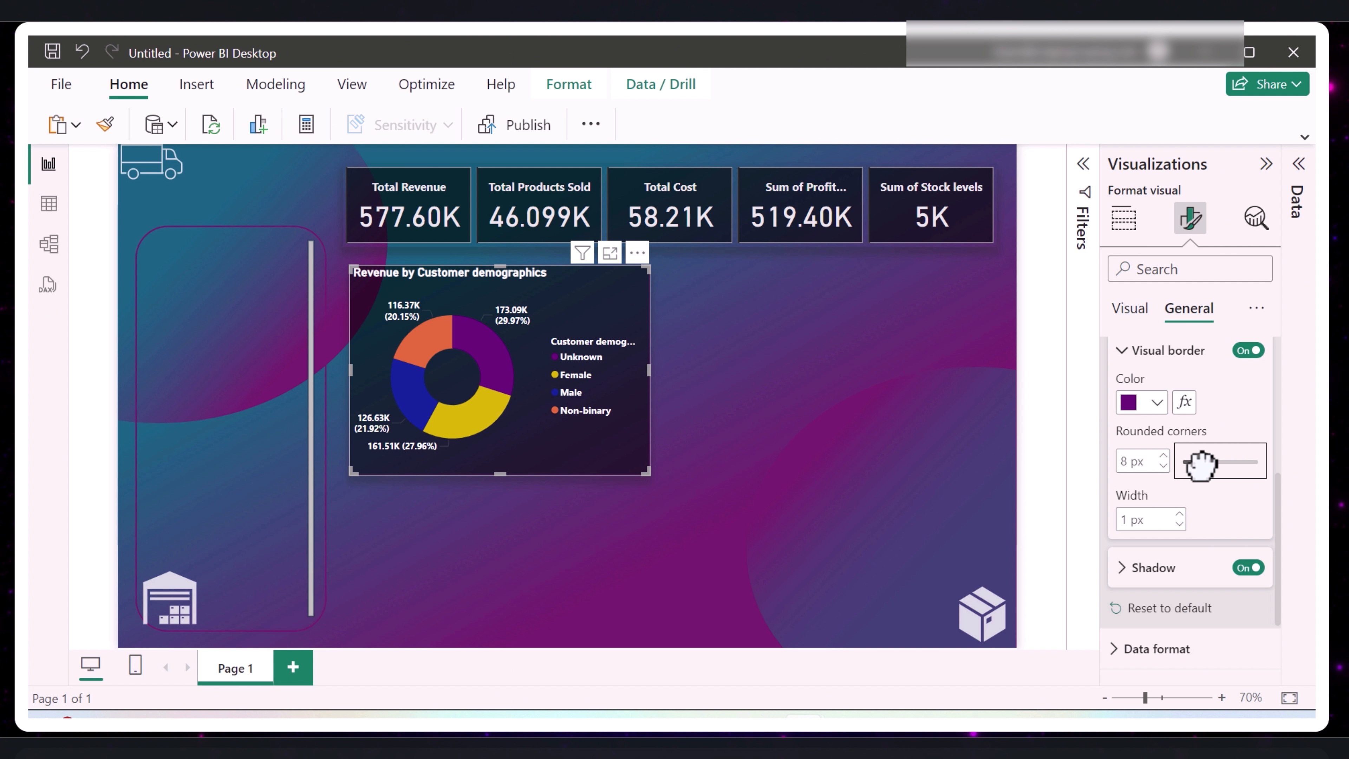
{"action": "left_click_drag", "start_coordinate": [1199, 464], "coordinate": [1203, 463]}
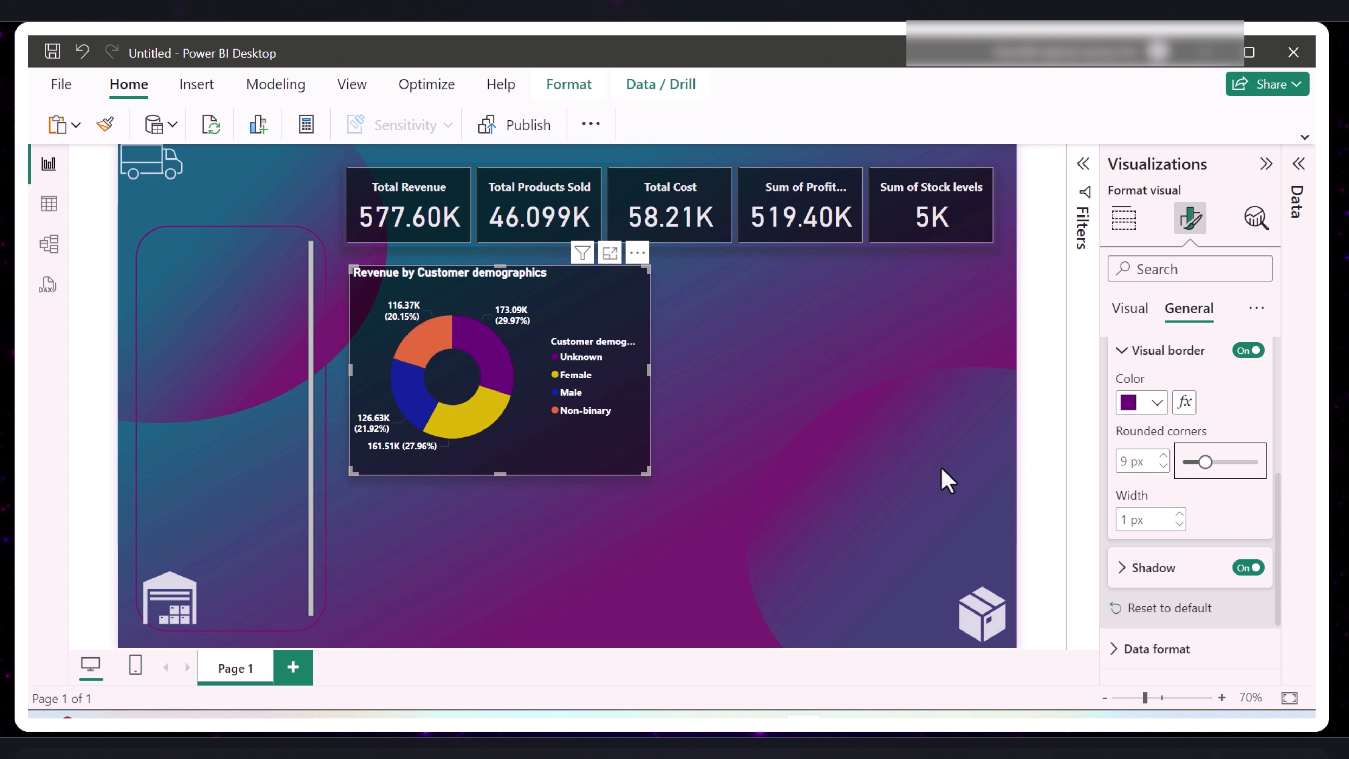
{"action": "left_click", "coordinate": [882, 460]}
{"action": "left_click_drag", "start_coordinate": [386, 443], "coordinate": [378, 448]}
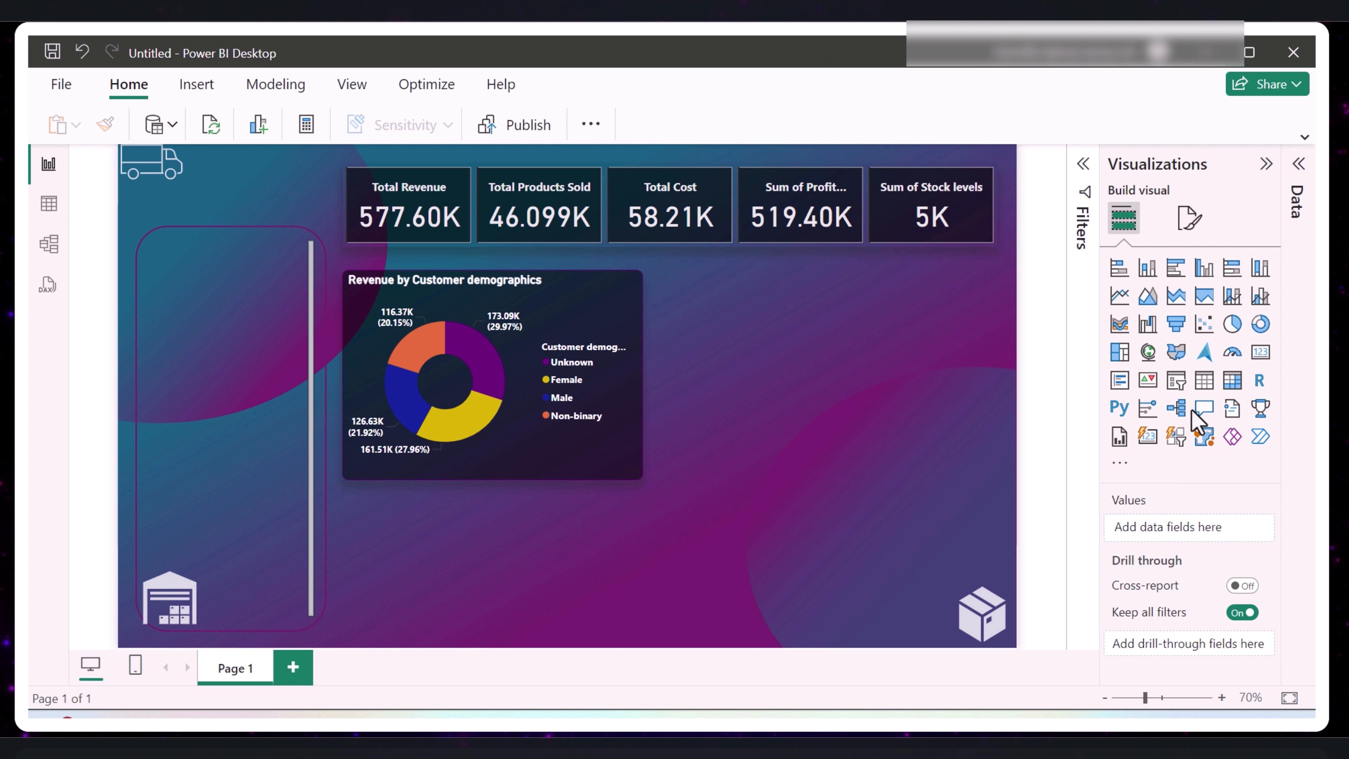
- Place a wide 100% stacked bar chart below the donut chart, moving the donut chart up to make room
{"action": "left_click", "coordinate": [1232, 267]}
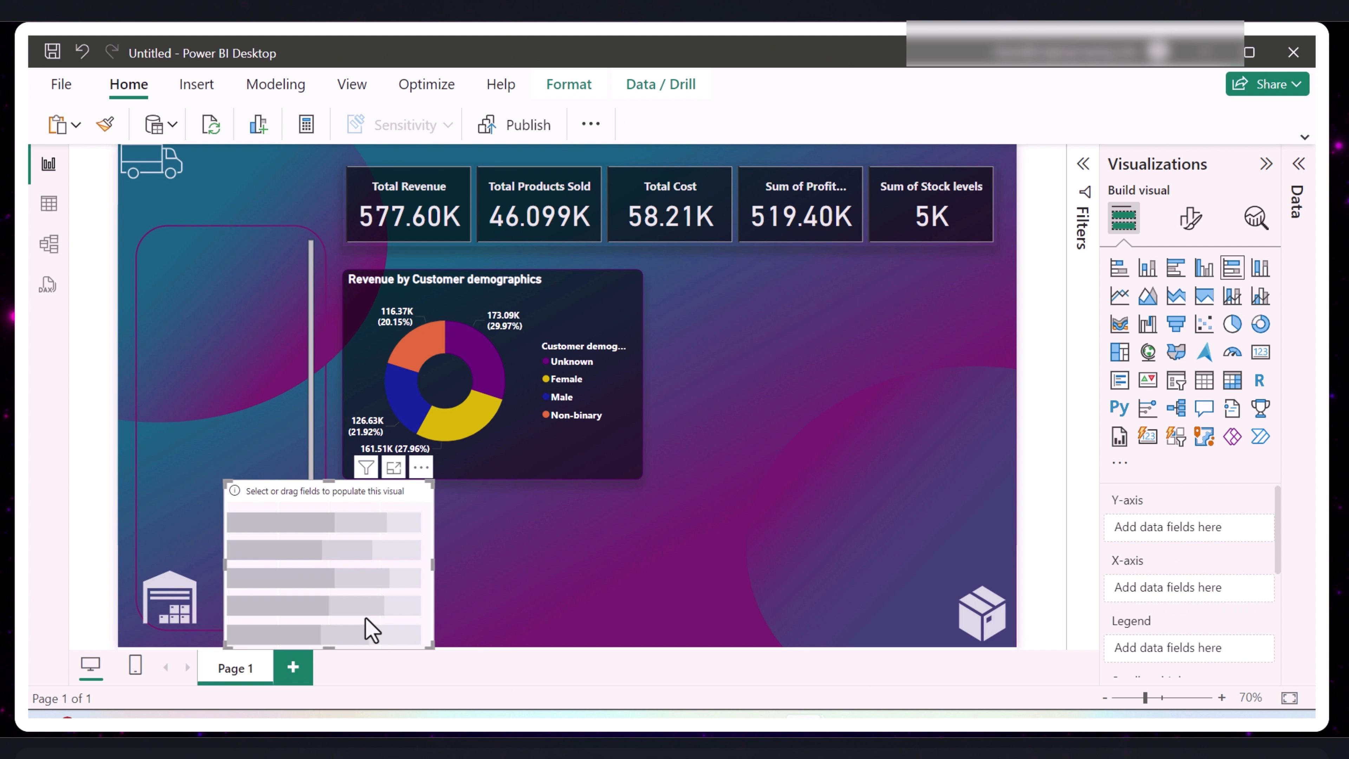
{"action": "left_click_drag", "start_coordinate": [366, 609], "coordinate": [550, 617]}
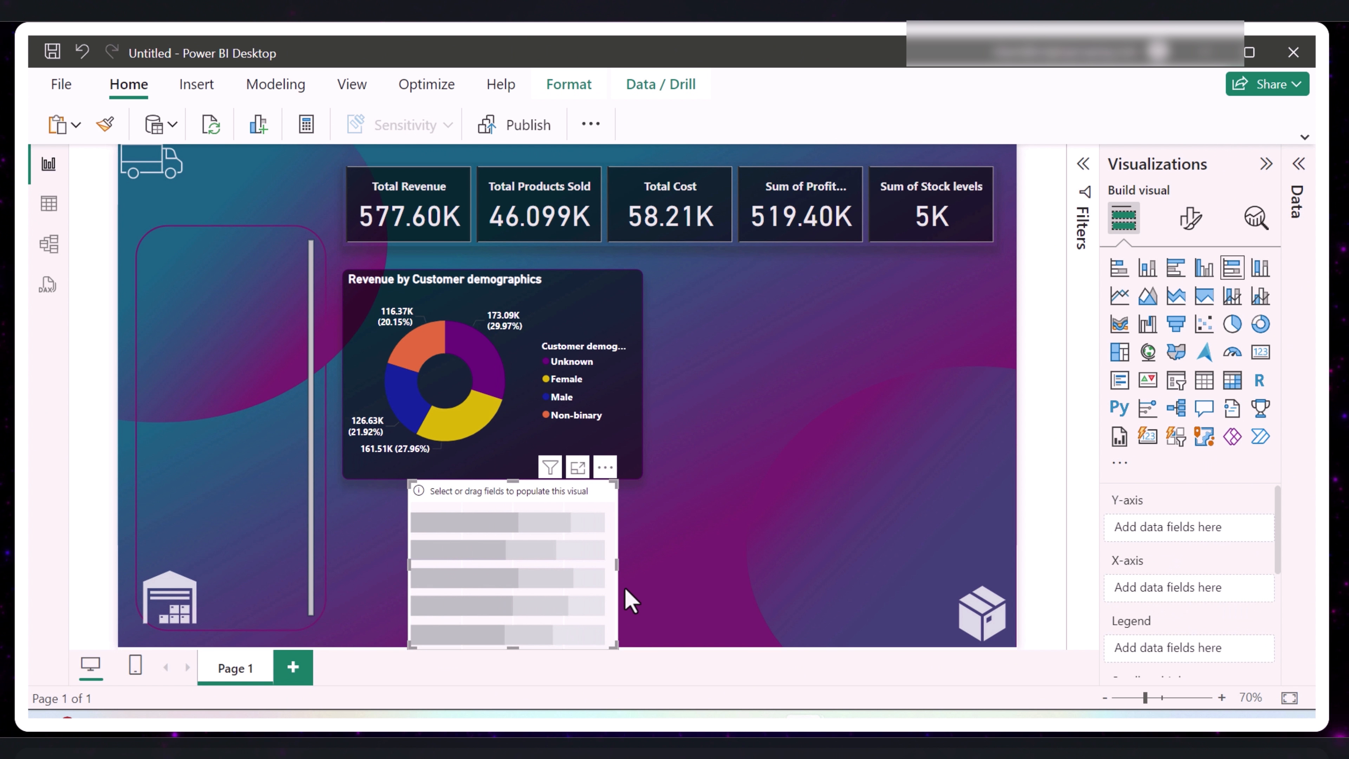
{"action": "left_click_drag", "start_coordinate": [616, 566], "coordinate": [943, 584]}
{"action": "left_click_drag", "start_coordinate": [513, 451], "coordinate": [512, 437]}
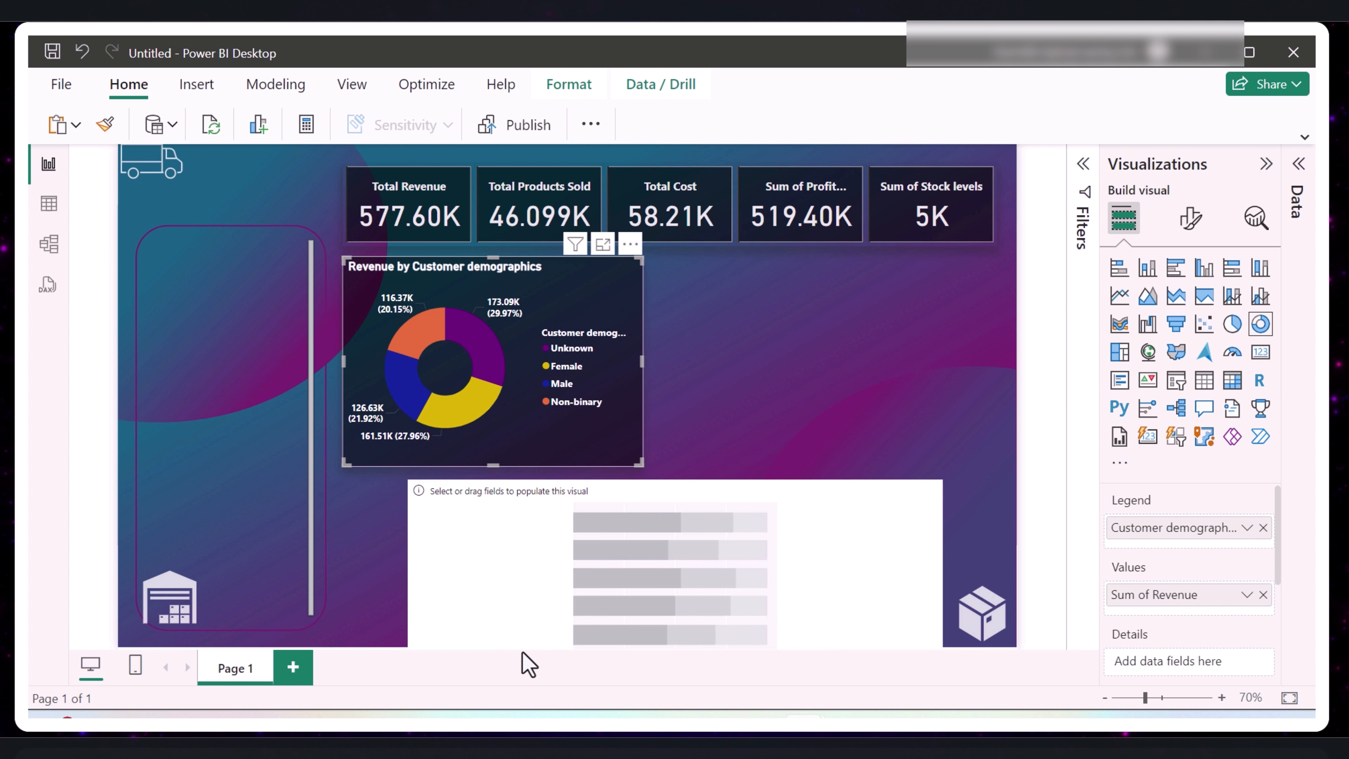
{"action": "left_click_drag", "start_coordinate": [530, 603], "coordinate": [486, 597]}
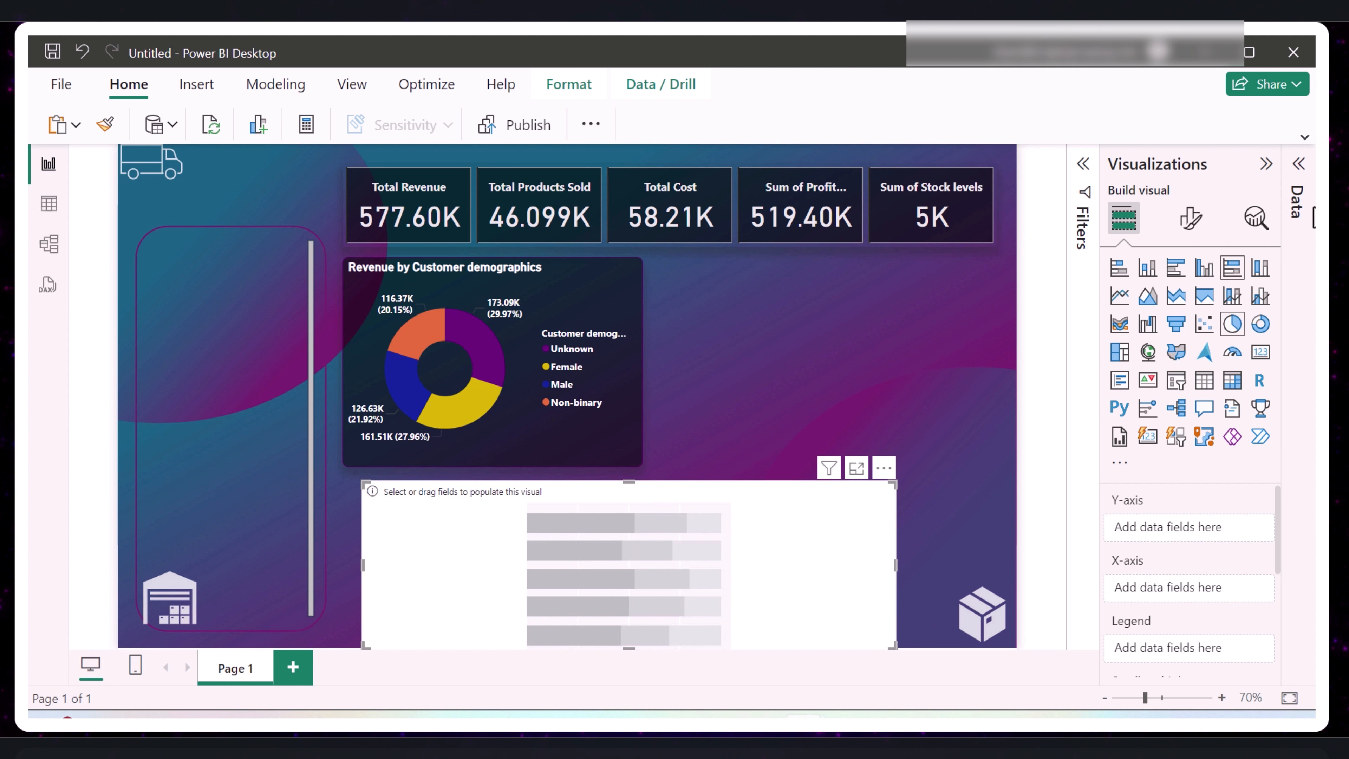
- Fill the new bar chart with Revenue as its values and Product type as its categories
{"action": "left_click", "coordinate": [1299, 164]}
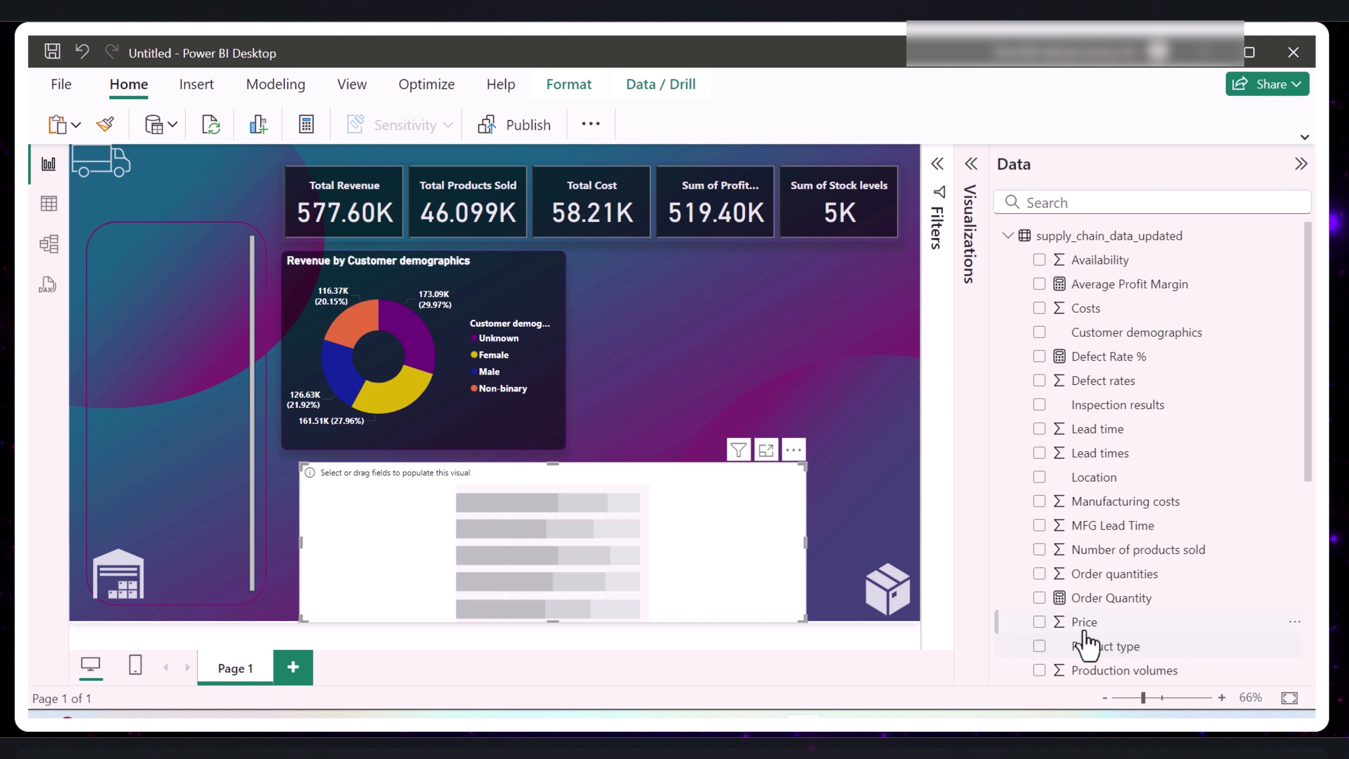
{"action": "scroll", "coordinate": [1081, 646], "scroll_direction": "down", "scroll_amount": 2}
{"action": "left_click", "coordinate": [1039, 642]}
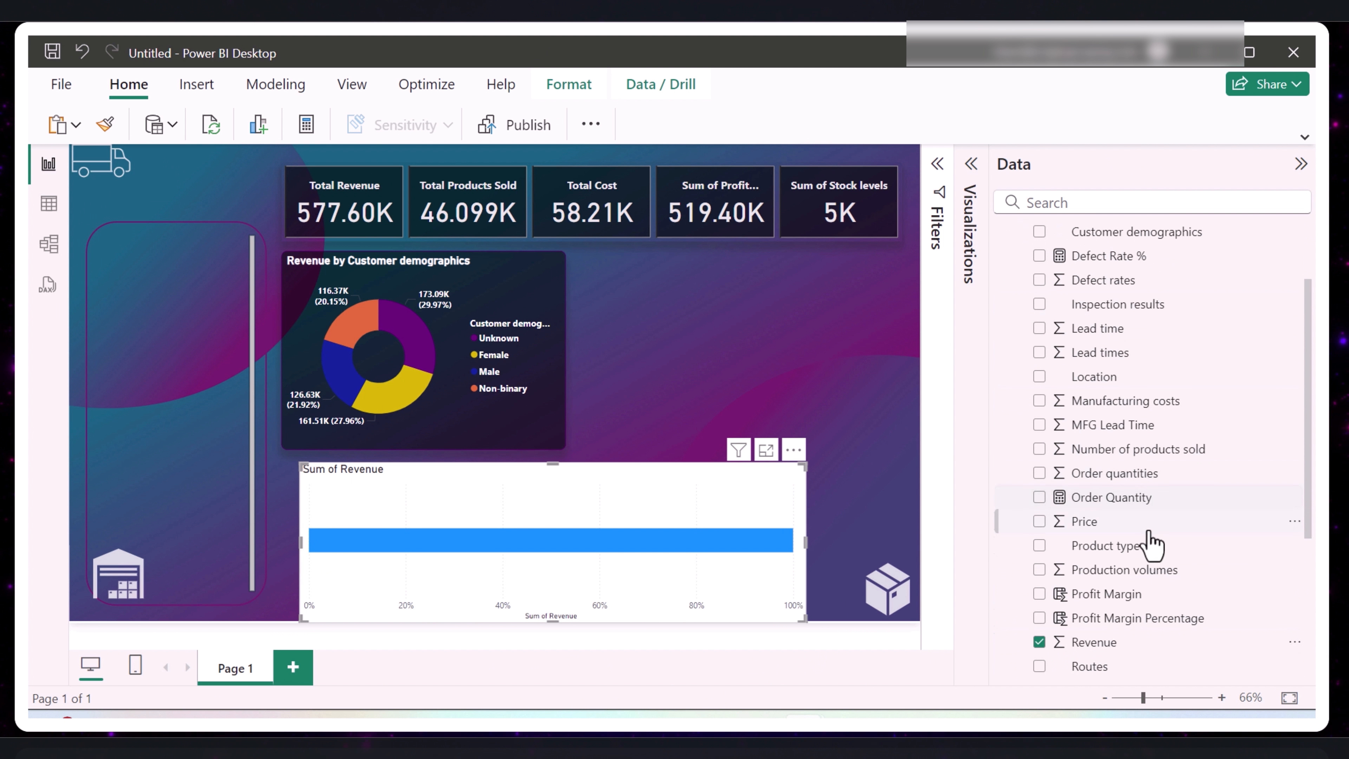
{"action": "scroll", "coordinate": [1172, 576], "scroll_direction": "up", "scroll_amount": 3}
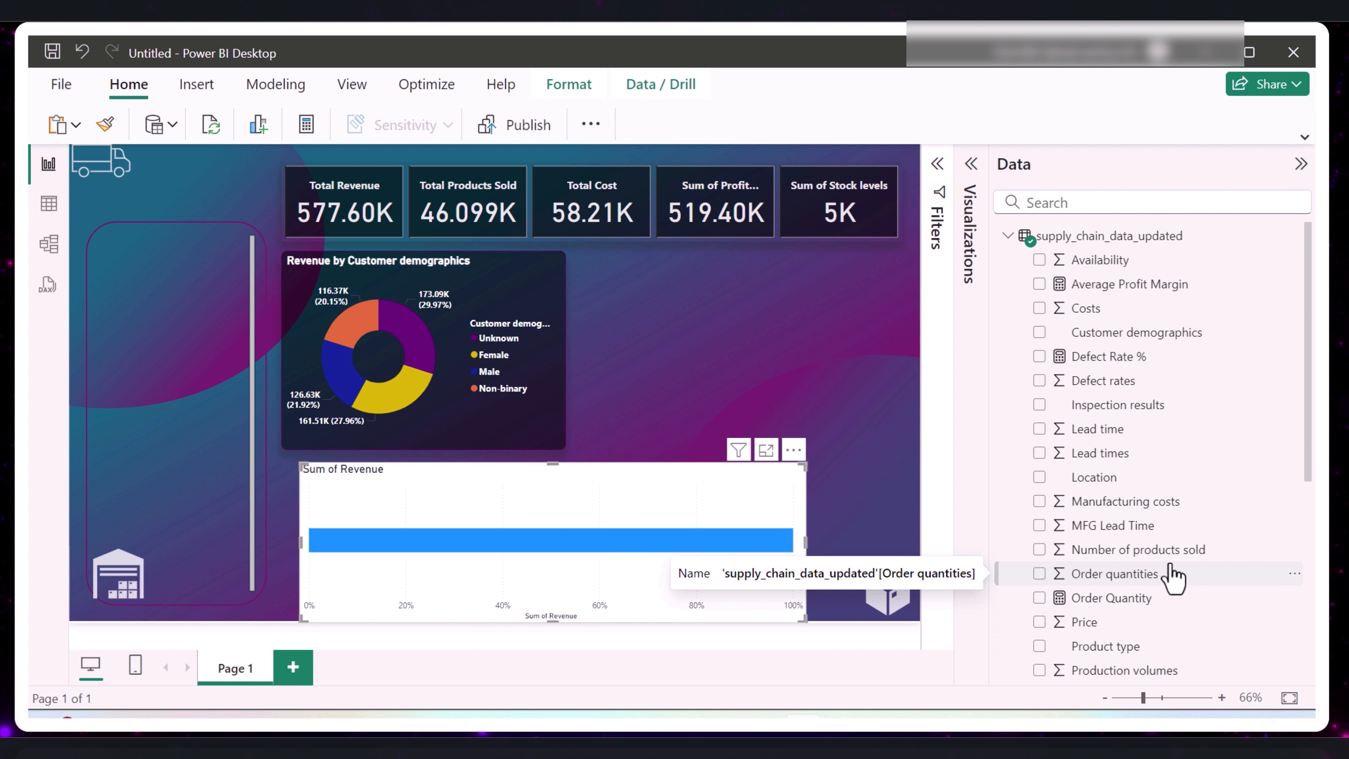
{"action": "scroll", "coordinate": [1173, 577], "scroll_direction": "down", "scroll_amount": 3}
{"action": "scroll", "coordinate": [1173, 577], "scroll_direction": "down", "scroll_amount": 2}
{"action": "left_click", "coordinate": [1040, 447]}
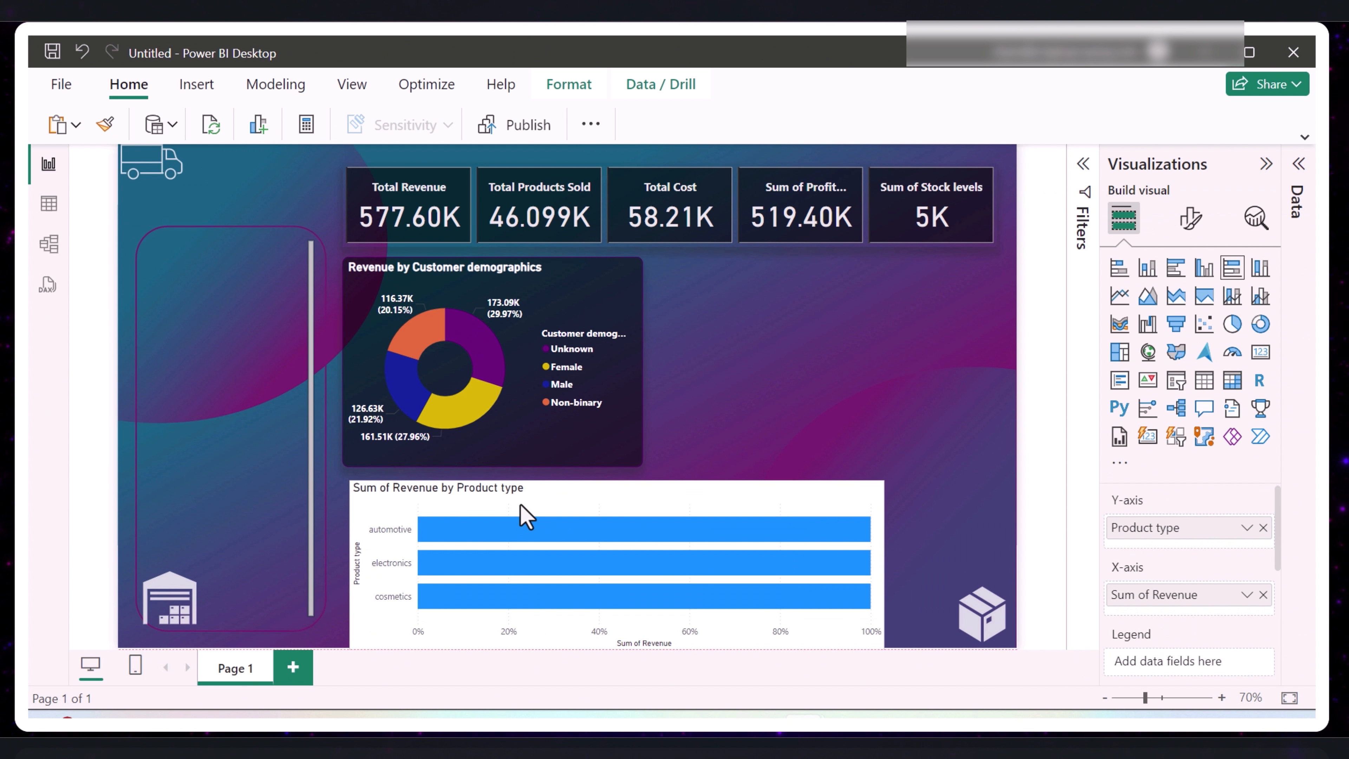
- Convert the revenue by product type visual to a stacked bar chart and nudge it slightly to the right
{"action": "left_click", "coordinate": [541, 517]}
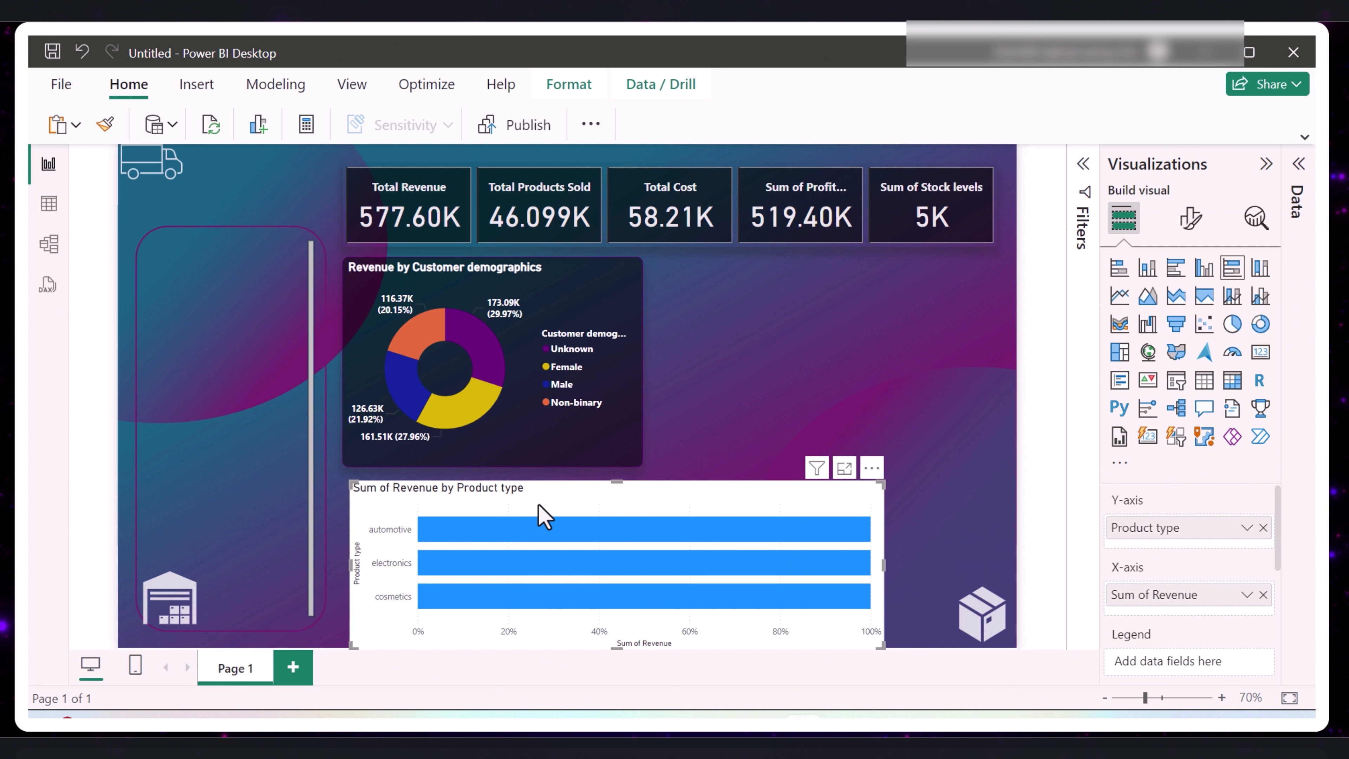
{"action": "left_click", "coordinate": [1118, 269]}
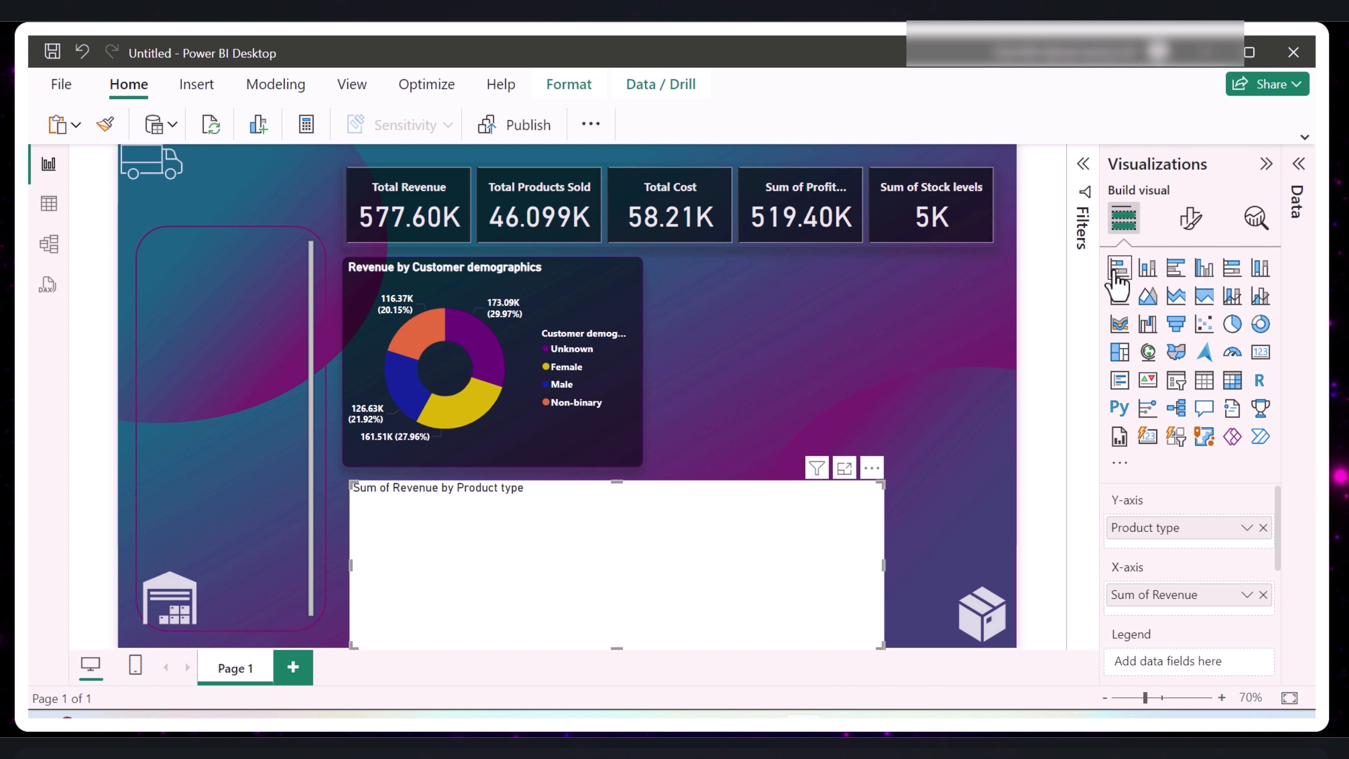
{"action": "left_click_drag", "start_coordinate": [812, 589], "coordinate": [816, 587]}
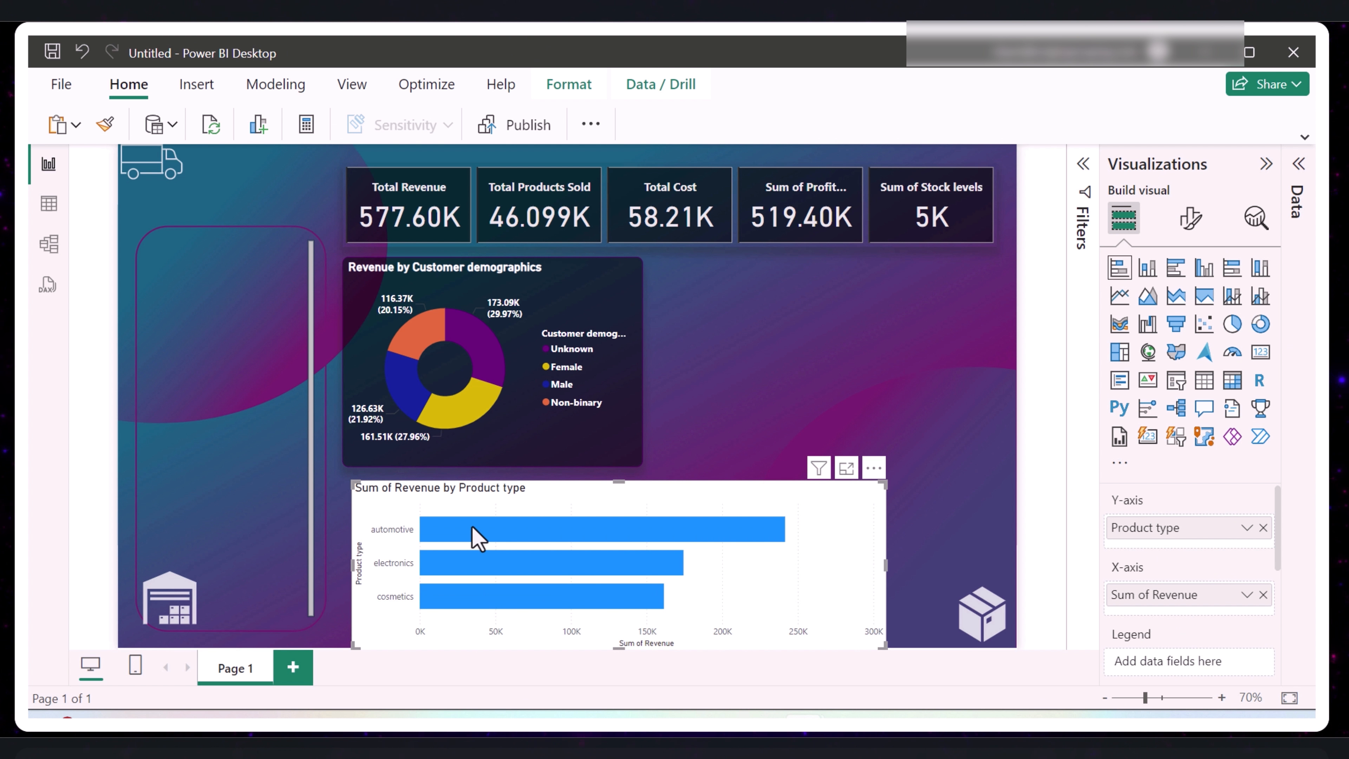
- Copy the donut chart's formatting onto the revenue by product type bar chart with Format Painter
{"action": "left_click", "coordinate": [589, 459]}
{"action": "left_click", "coordinate": [106, 126]}
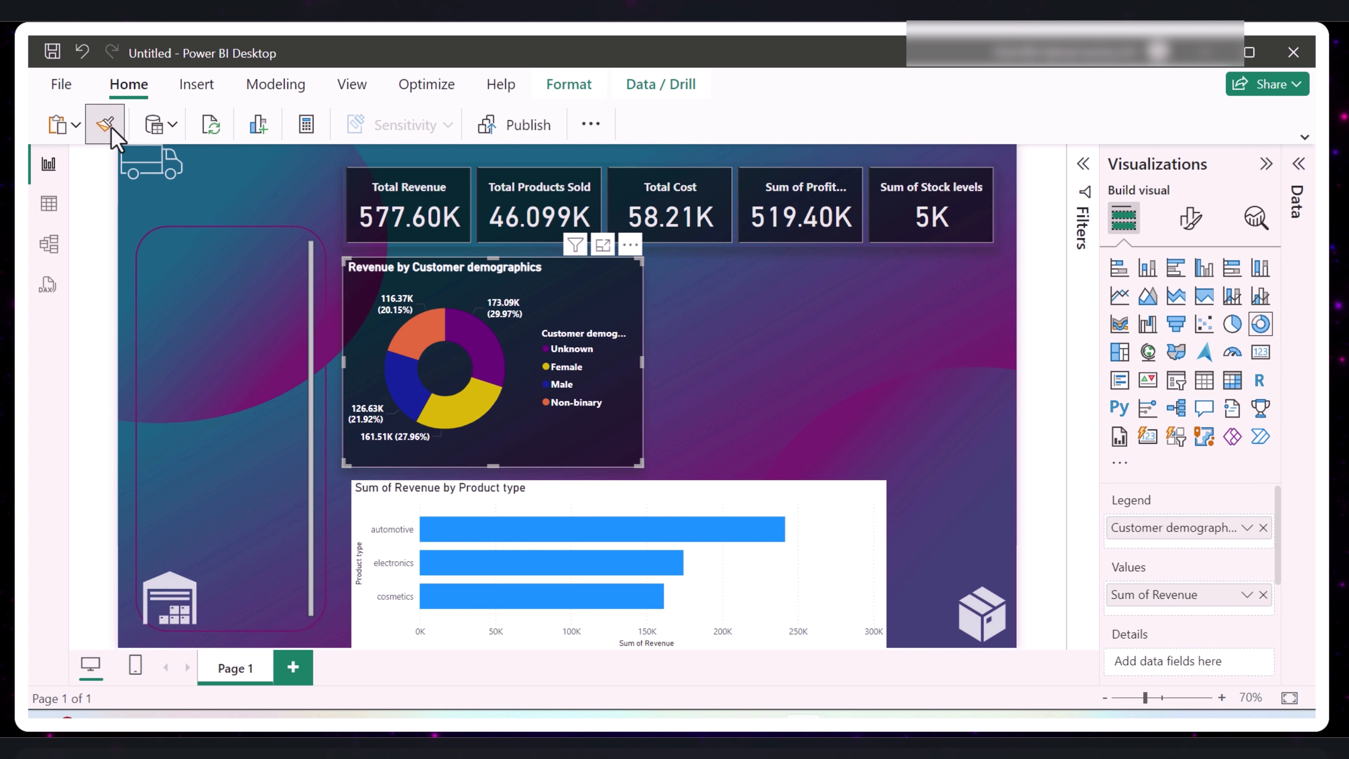
{"action": "left_click", "coordinate": [110, 128]}
{"action": "left_click", "coordinate": [106, 127]}
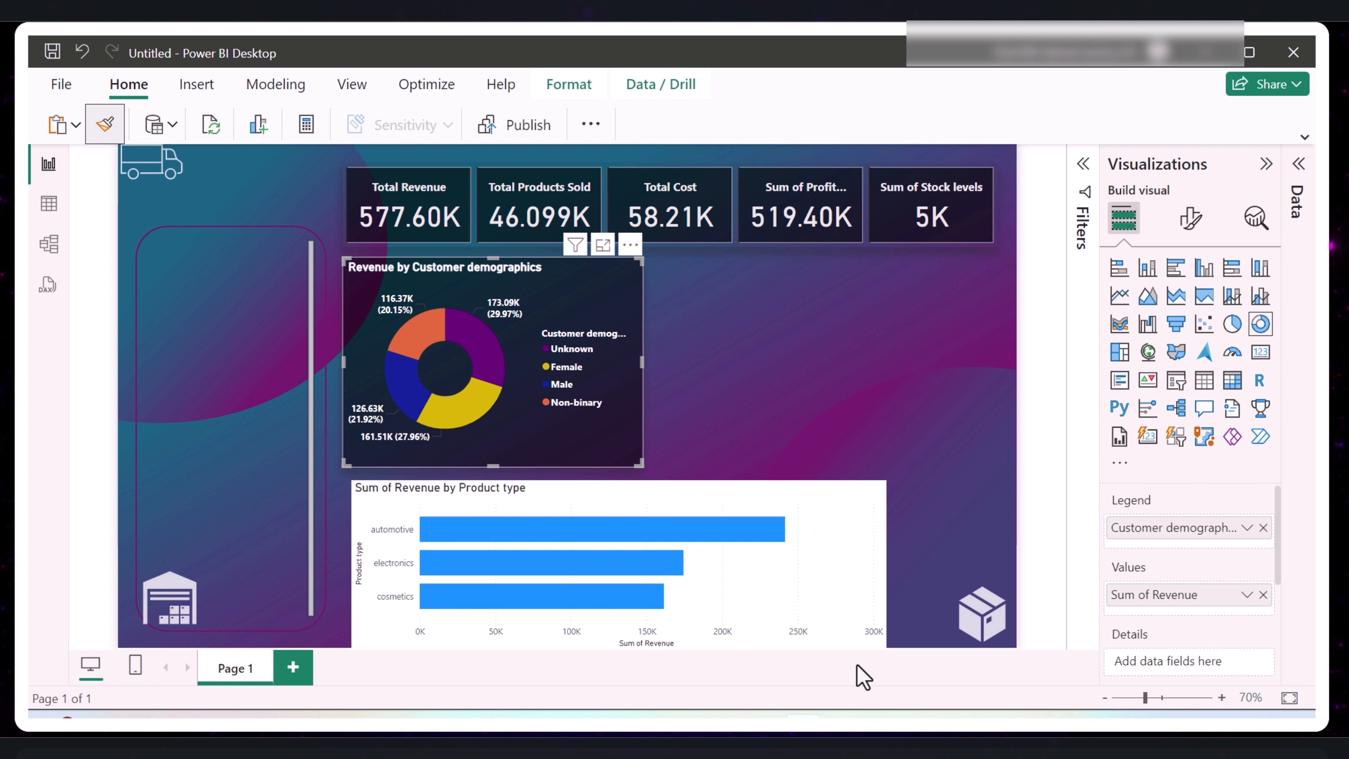
{"action": "left_click", "coordinate": [836, 562]}
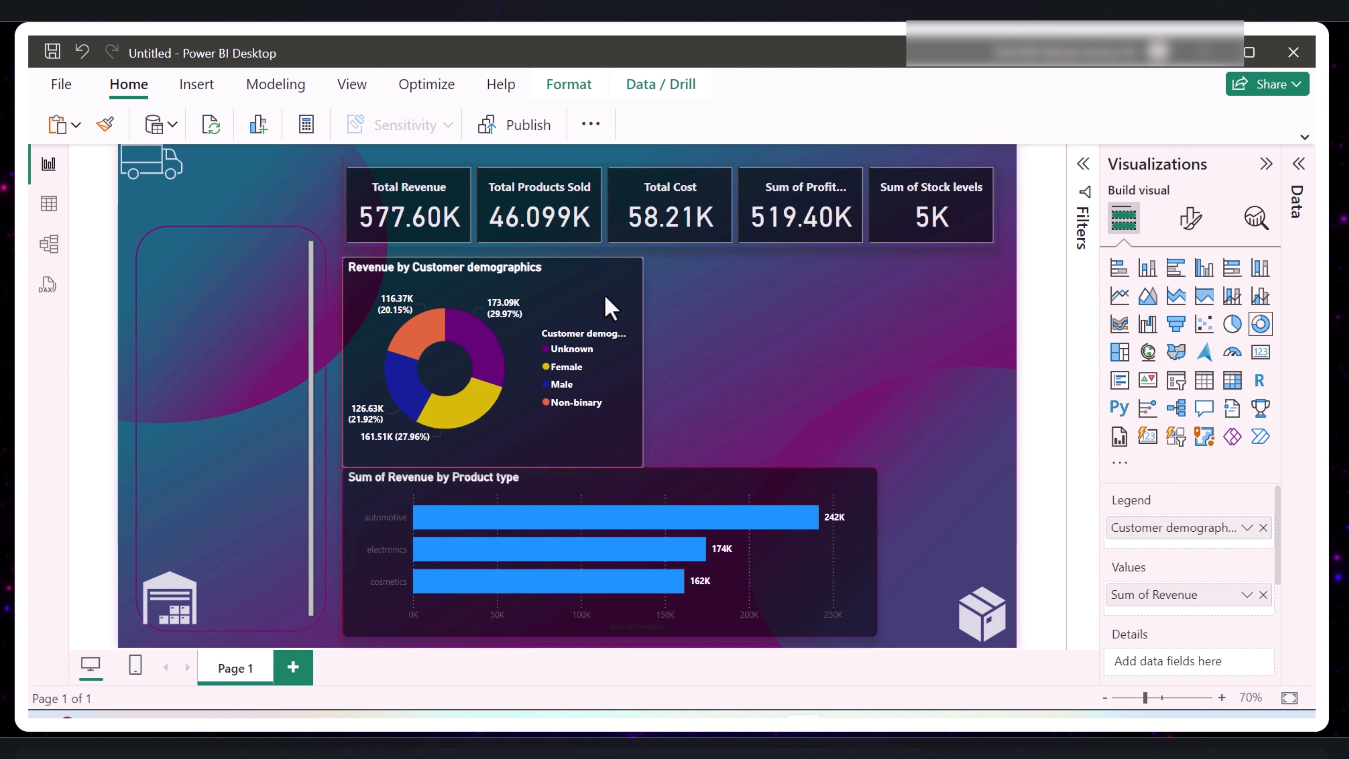
- Widen the revenue by product type bar chart so it spans the full width of the card row above
{"action": "left_click", "coordinate": [780, 328]}
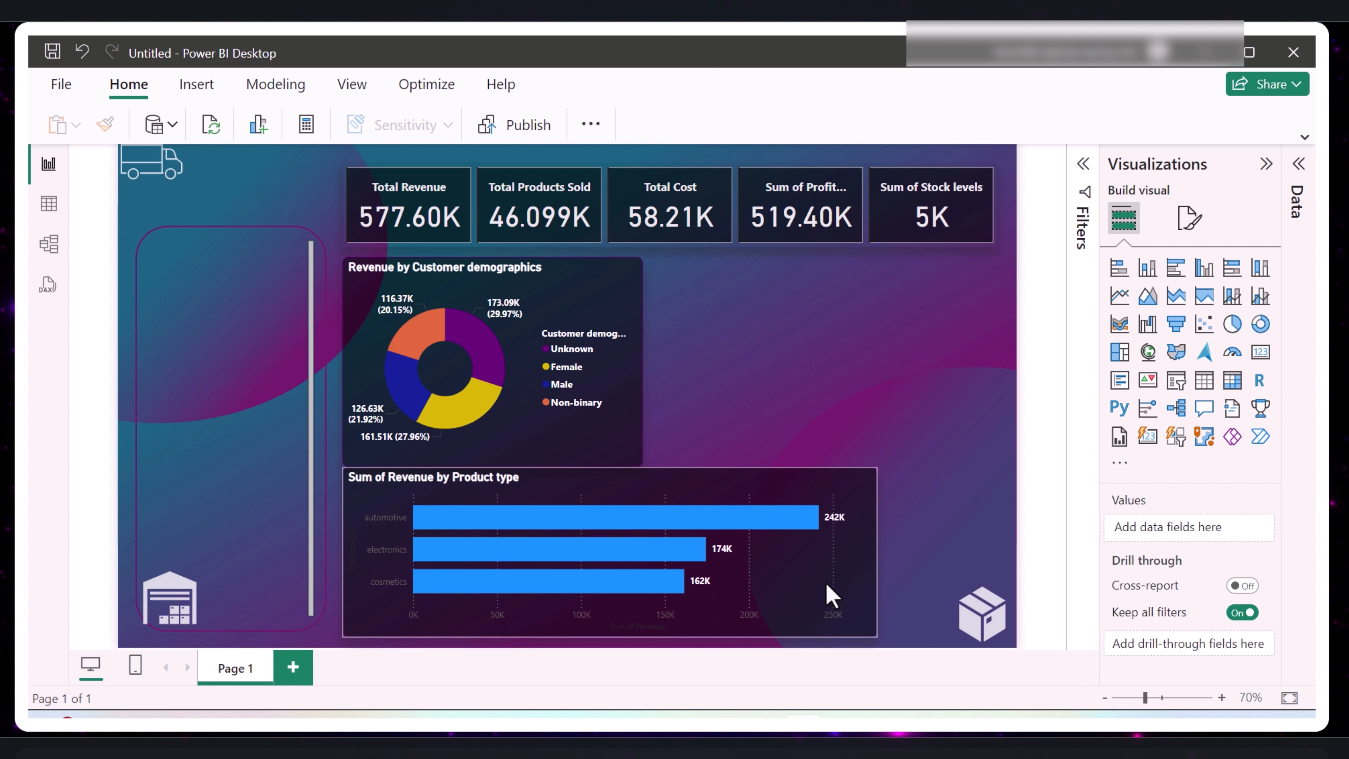
{"action": "left_click", "coordinate": [800, 580]}
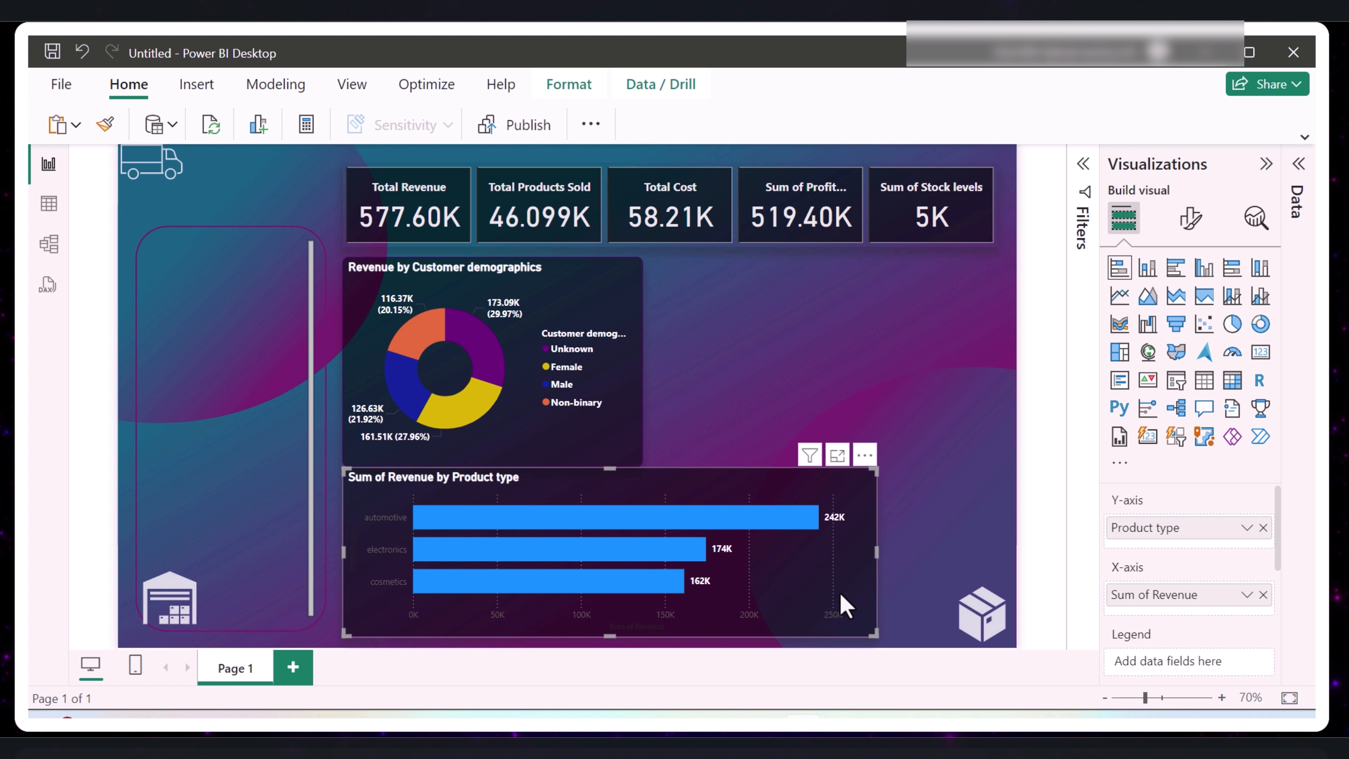
{"action": "left_click_drag", "start_coordinate": [876, 553], "coordinate": [1005, 556]}
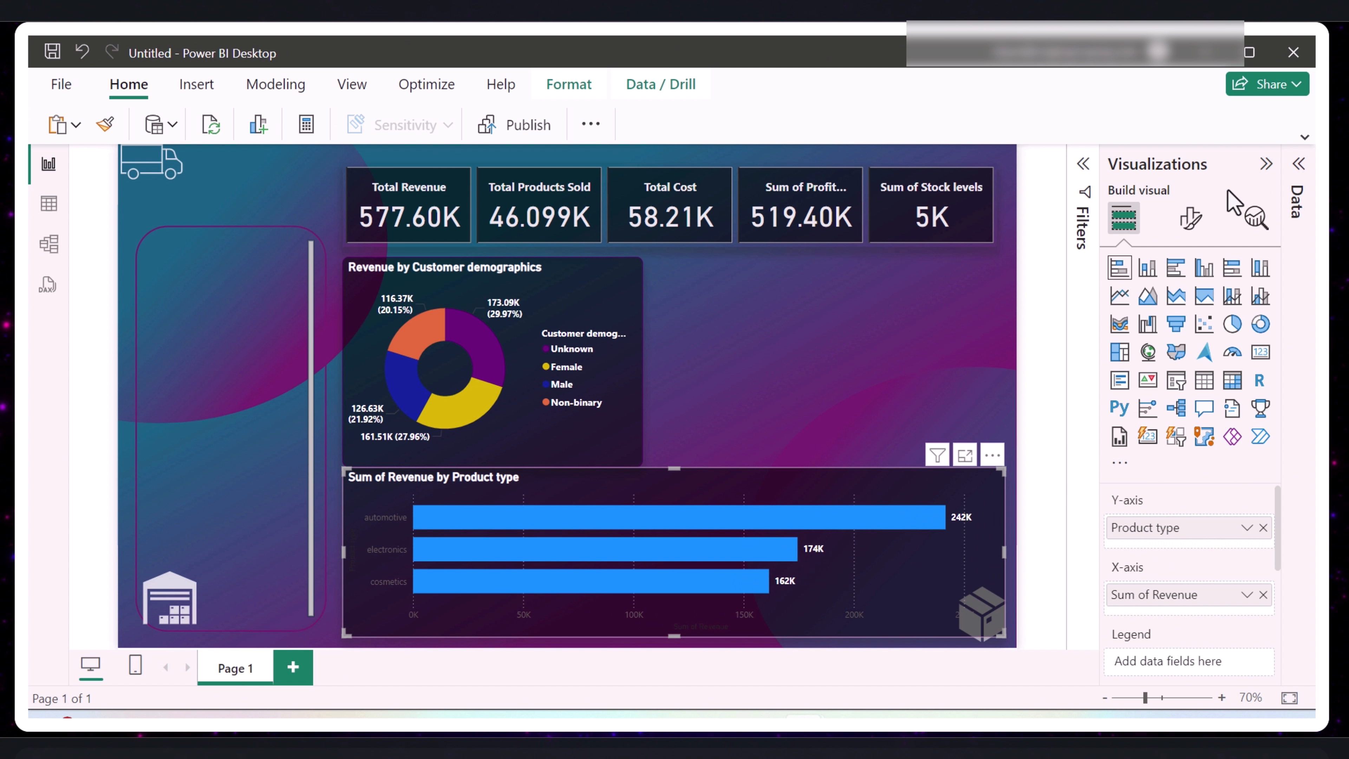
- Format the bar chart's Y-axis category labels as bold white text
{"action": "left_click", "coordinate": [1191, 217]}
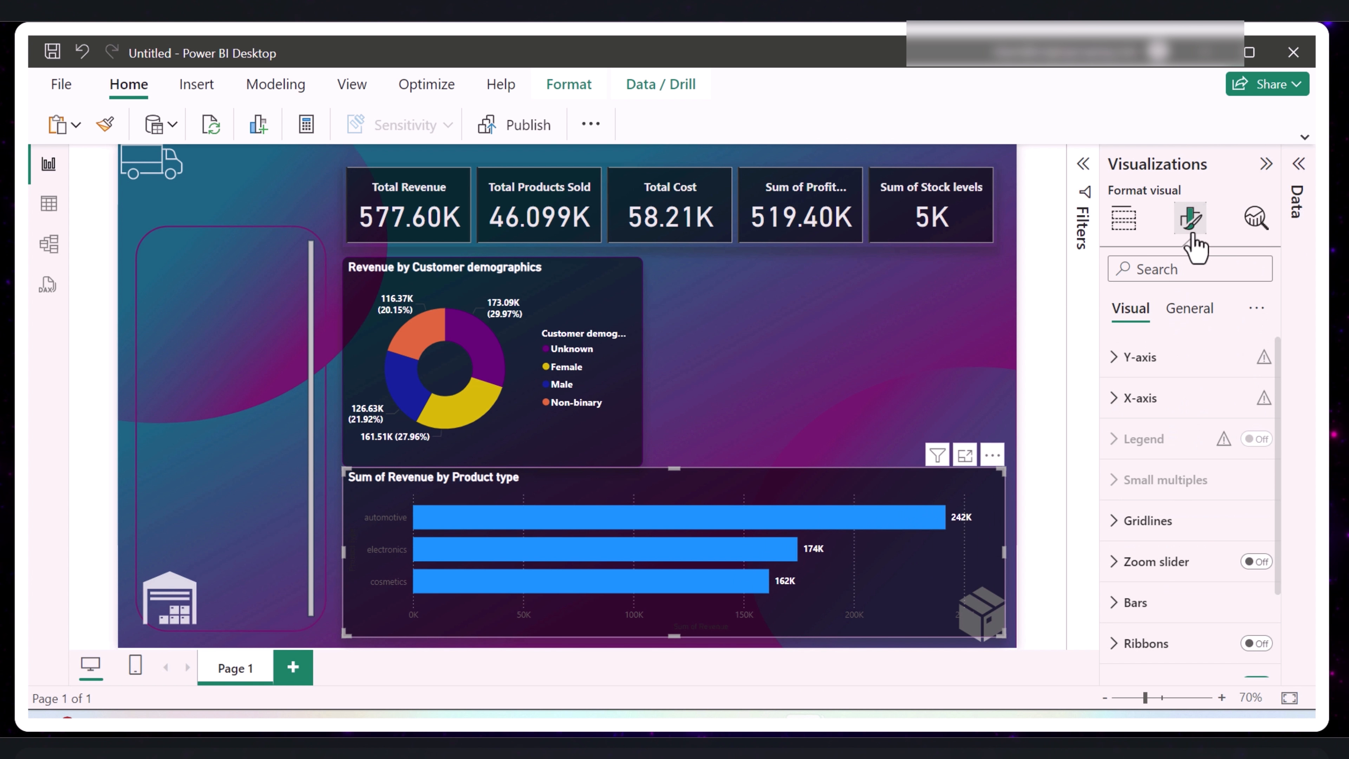
{"action": "left_click", "coordinate": [1118, 360]}
{"action": "left_click", "coordinate": [1156, 541]}
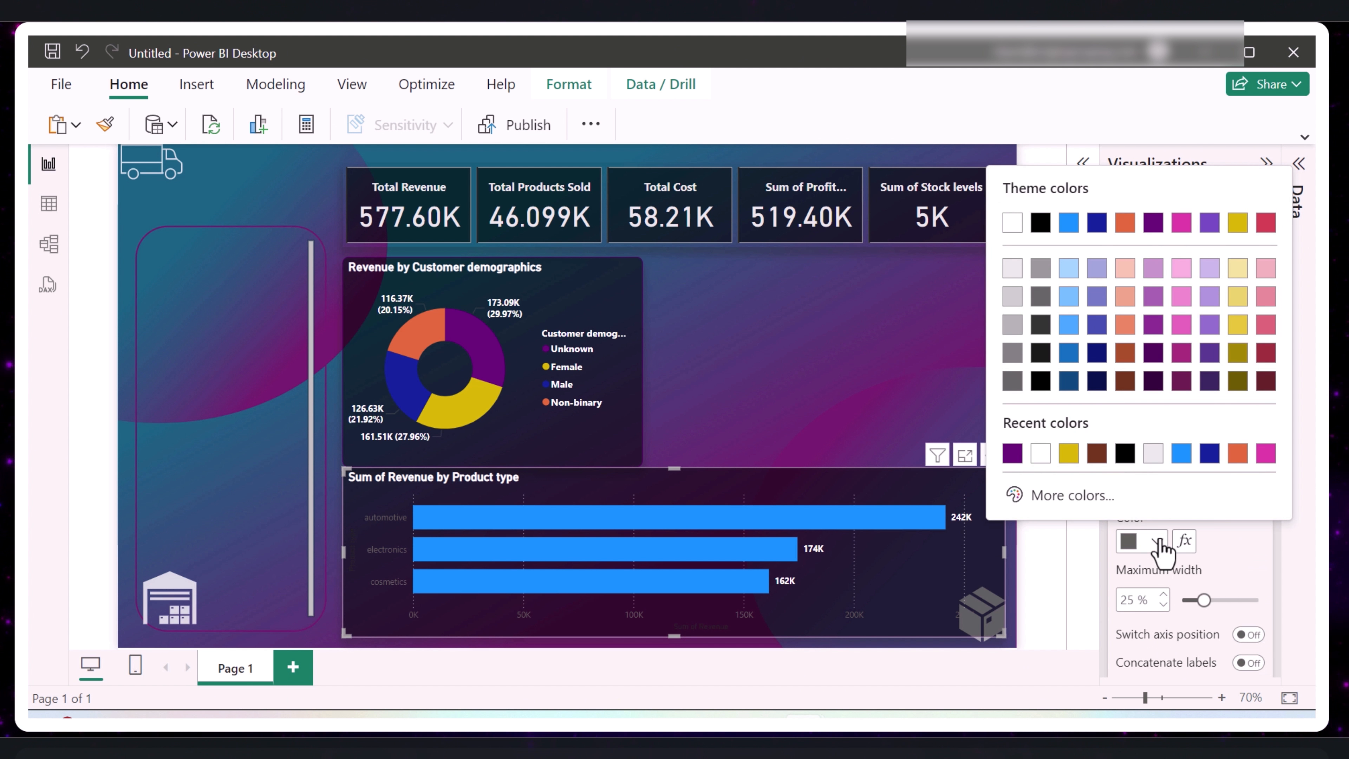
{"action": "left_click", "coordinate": [1013, 223]}
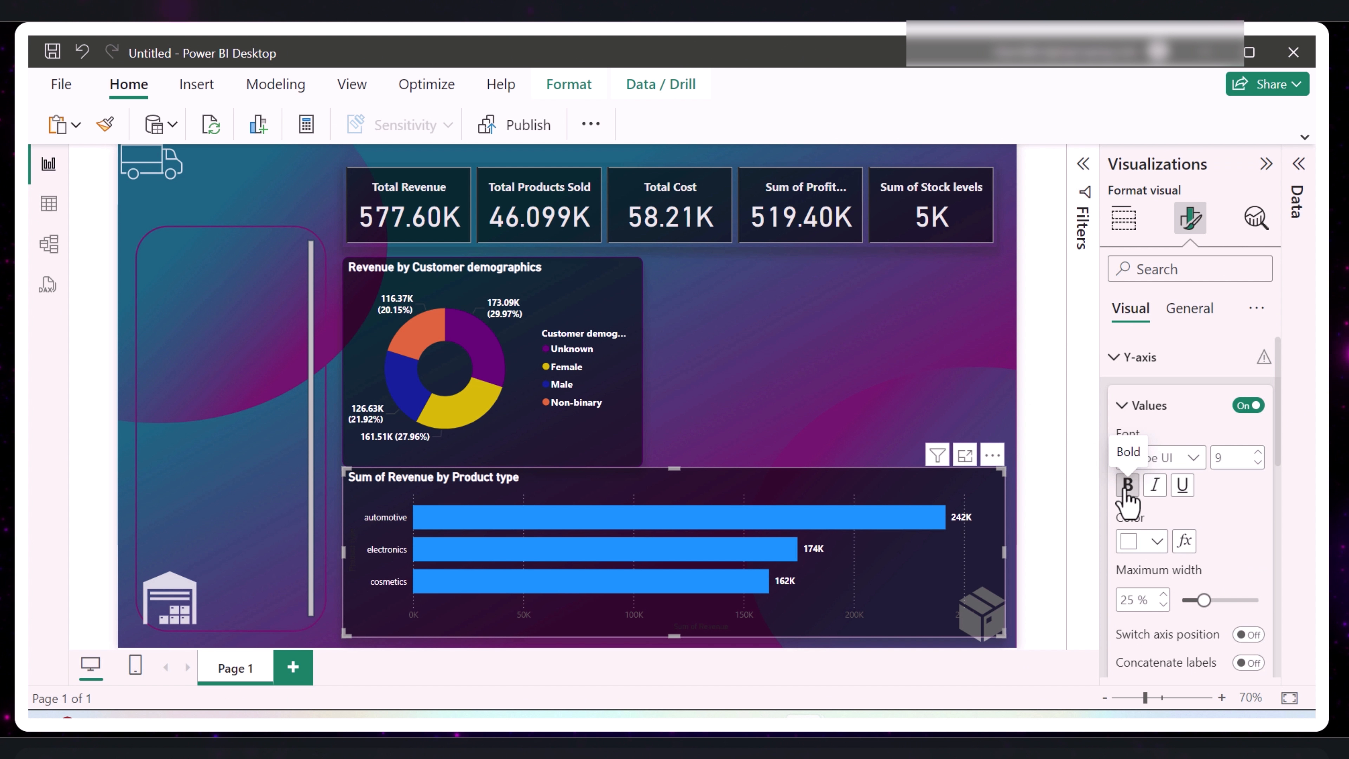
{"action": "left_click", "coordinate": [1119, 359]}
- Format the bar chart's X-axis value labels as bold white text
{"action": "left_click", "coordinate": [1121, 405]}
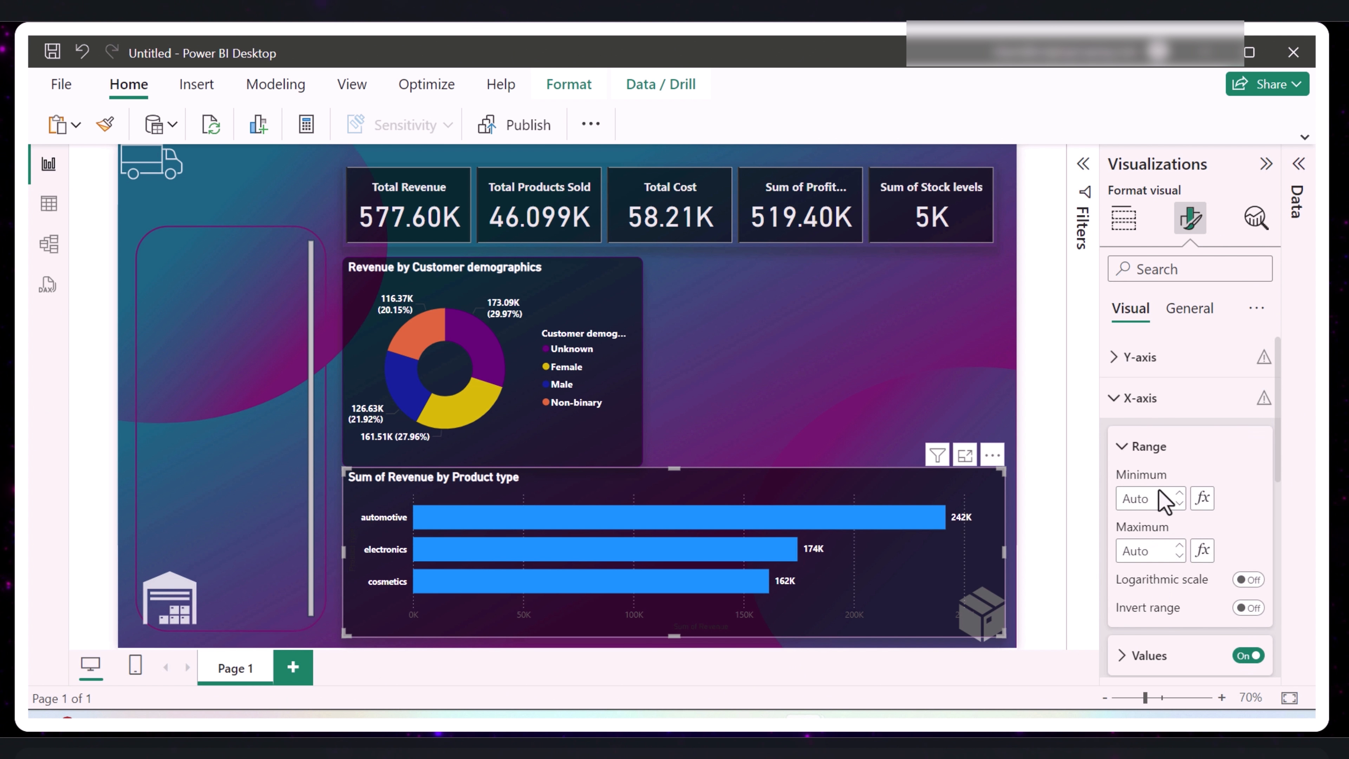
{"action": "scroll", "coordinate": [1168, 500], "scroll_direction": "down", "scroll_amount": 2}
{"action": "left_click", "coordinate": [1125, 555]}
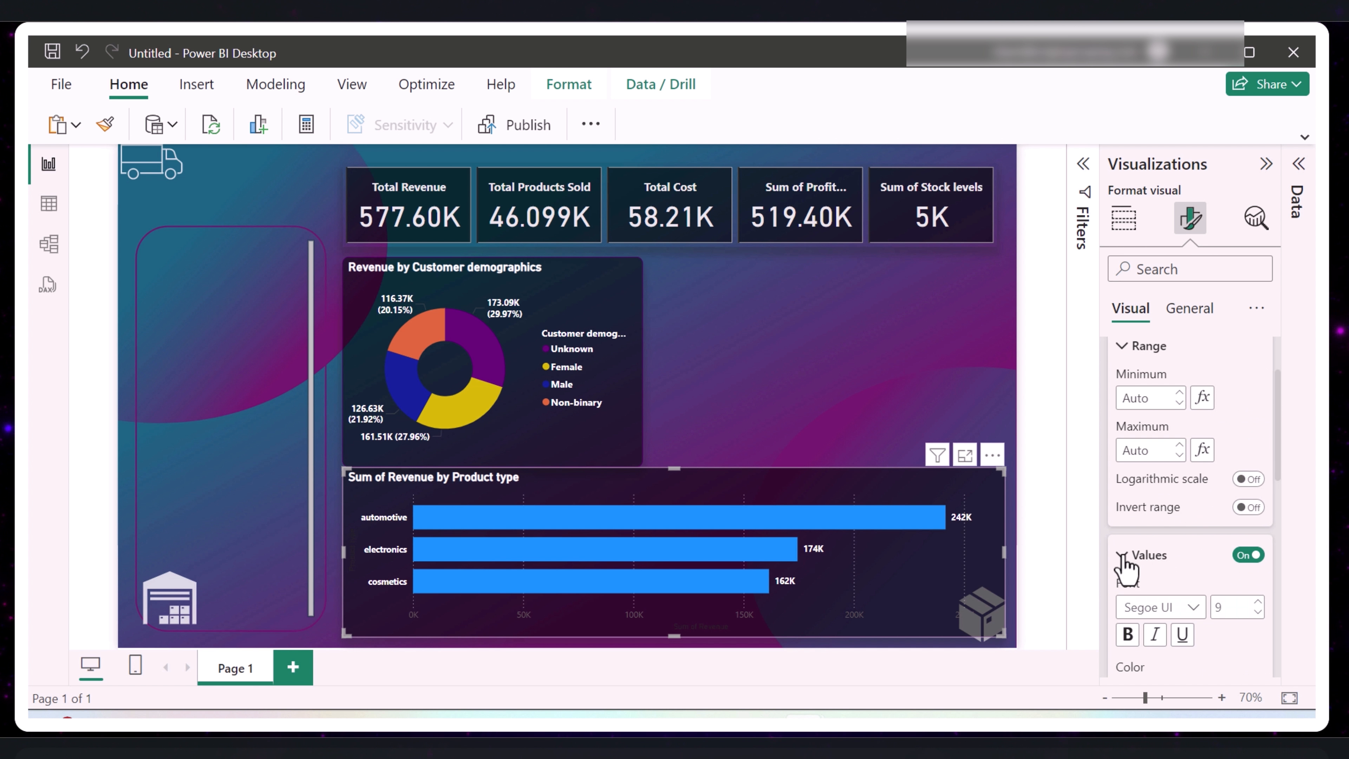
{"action": "scroll", "coordinate": [1129, 566], "scroll_direction": "down", "scroll_amount": 2}
{"action": "left_click", "coordinate": [1152, 591]}
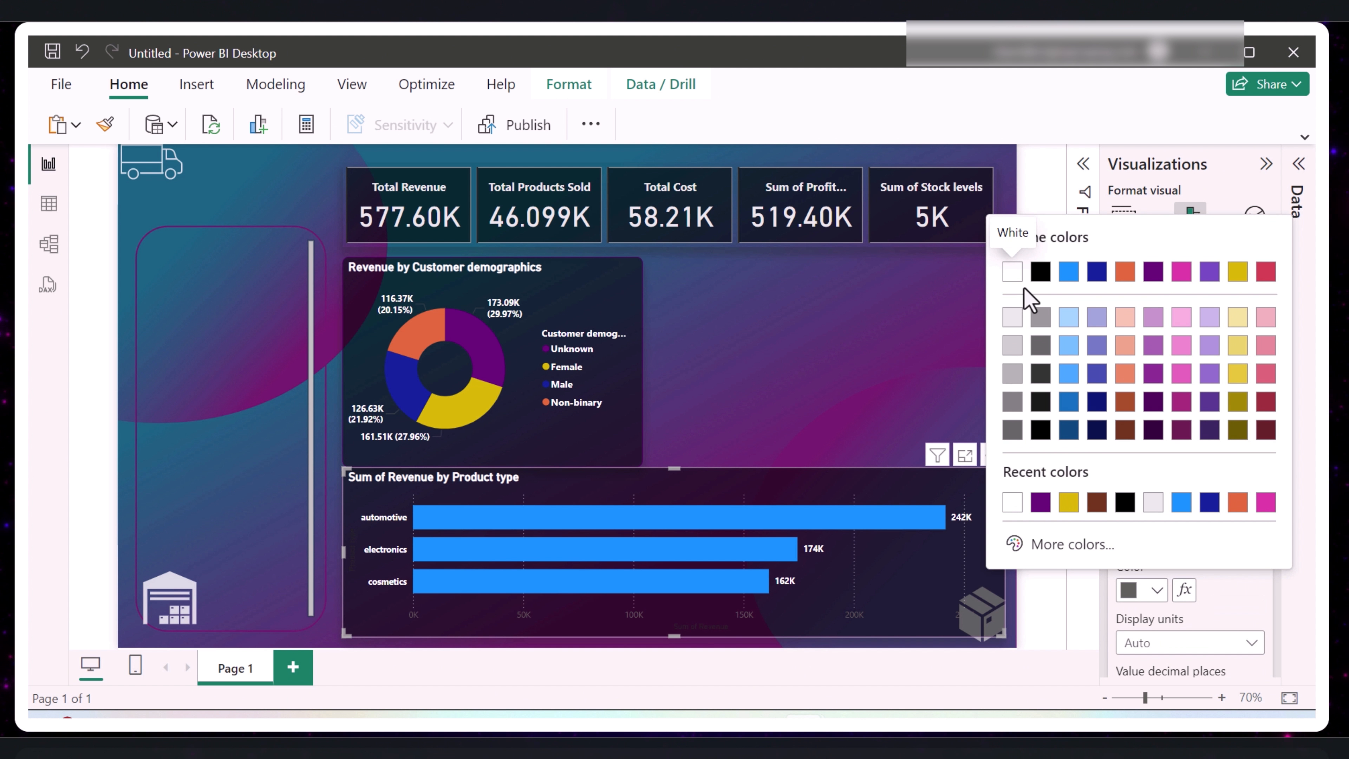
{"action": "left_click", "coordinate": [1015, 271]}
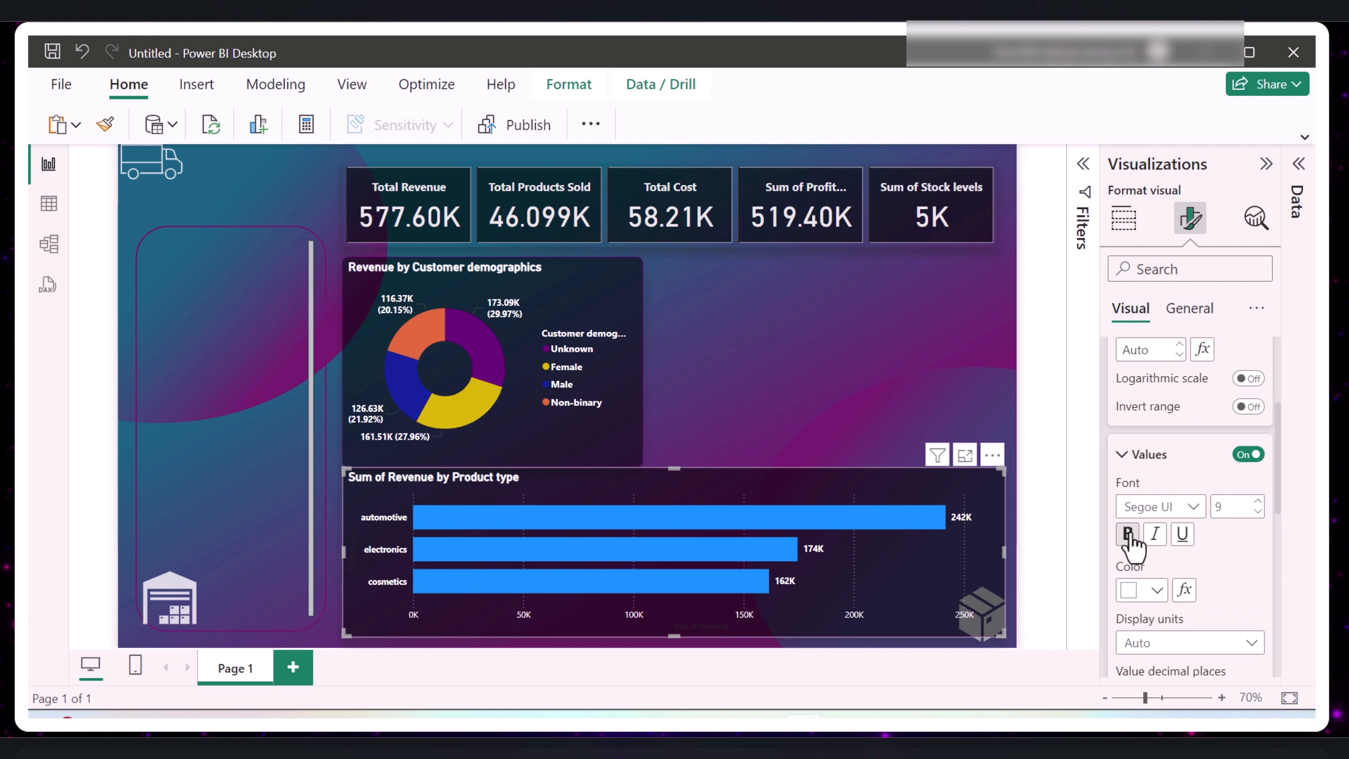
- Set the bar chart's X-axis title color to white and switch that axis title off
{"action": "scroll", "coordinate": [1217, 574], "scroll_direction": "down", "scroll_amount": 2}
{"action": "scroll", "coordinate": [1201, 590], "scroll_direction": "down", "scroll_amount": 2}
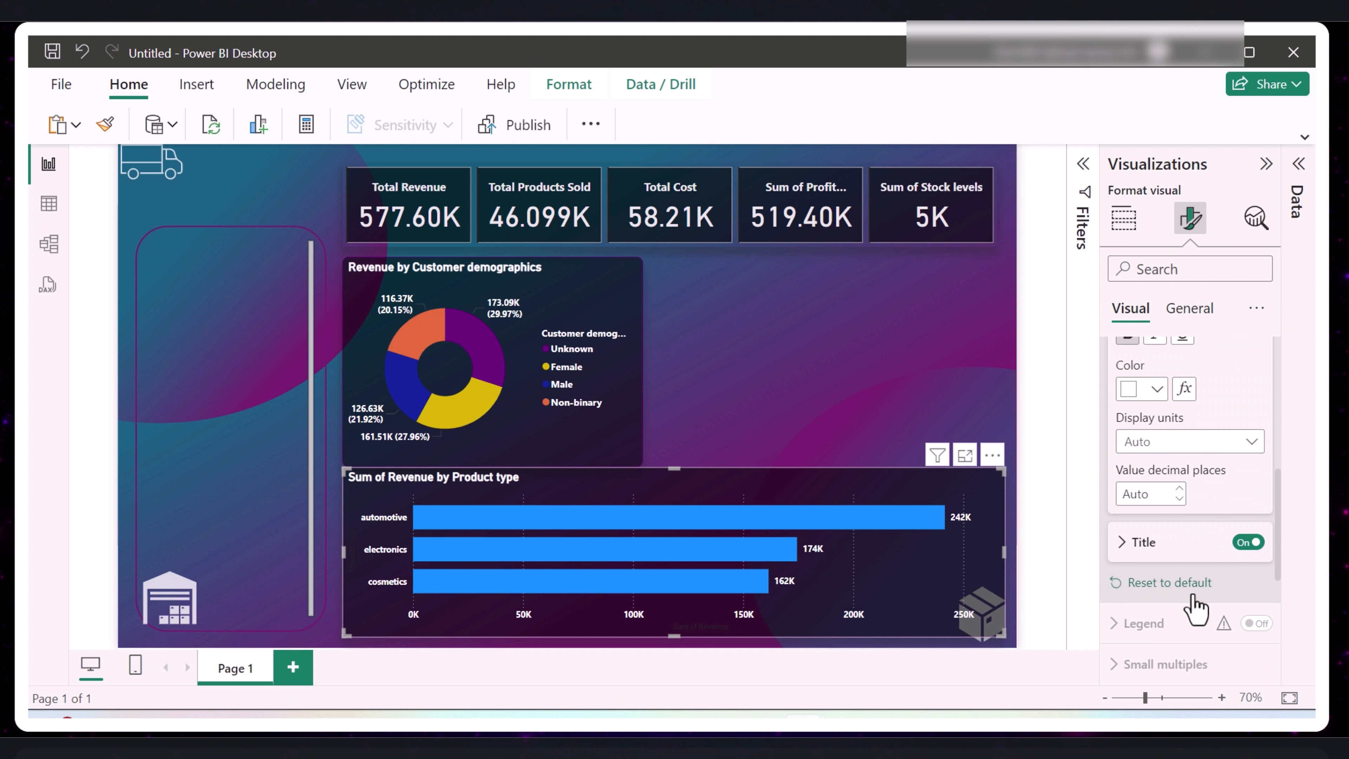
{"action": "left_click", "coordinate": [1136, 554]}
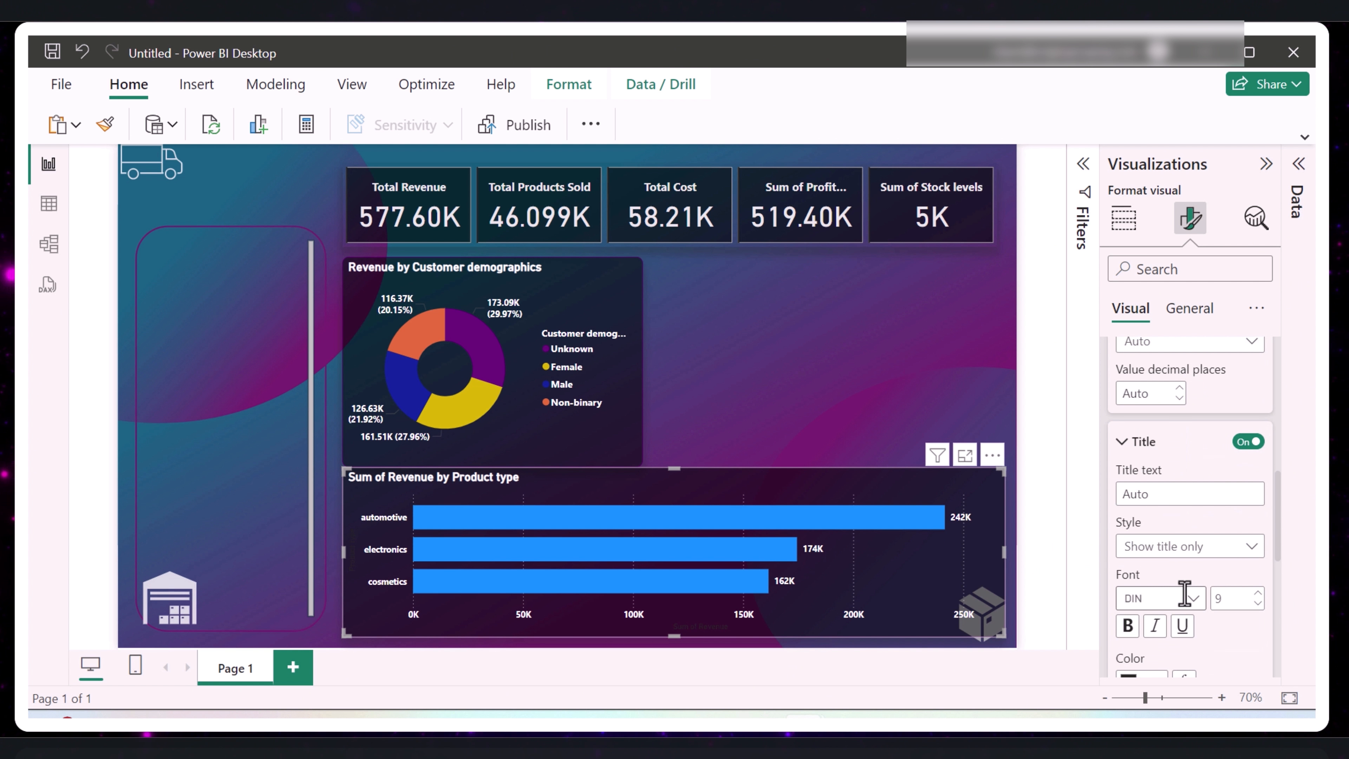
{"action": "scroll", "coordinate": [1184, 594], "scroll_direction": "down", "scroll_amount": 2}
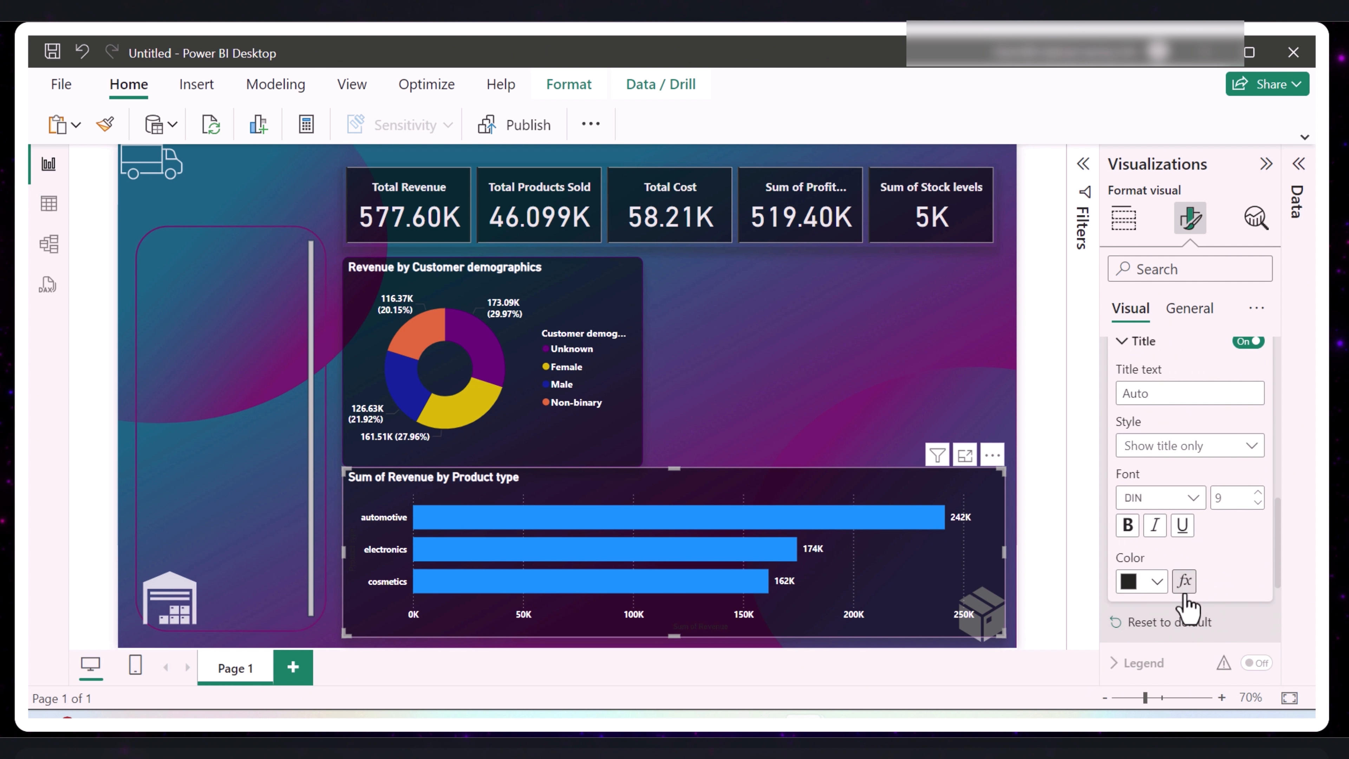
{"action": "left_click", "coordinate": [1158, 582]}
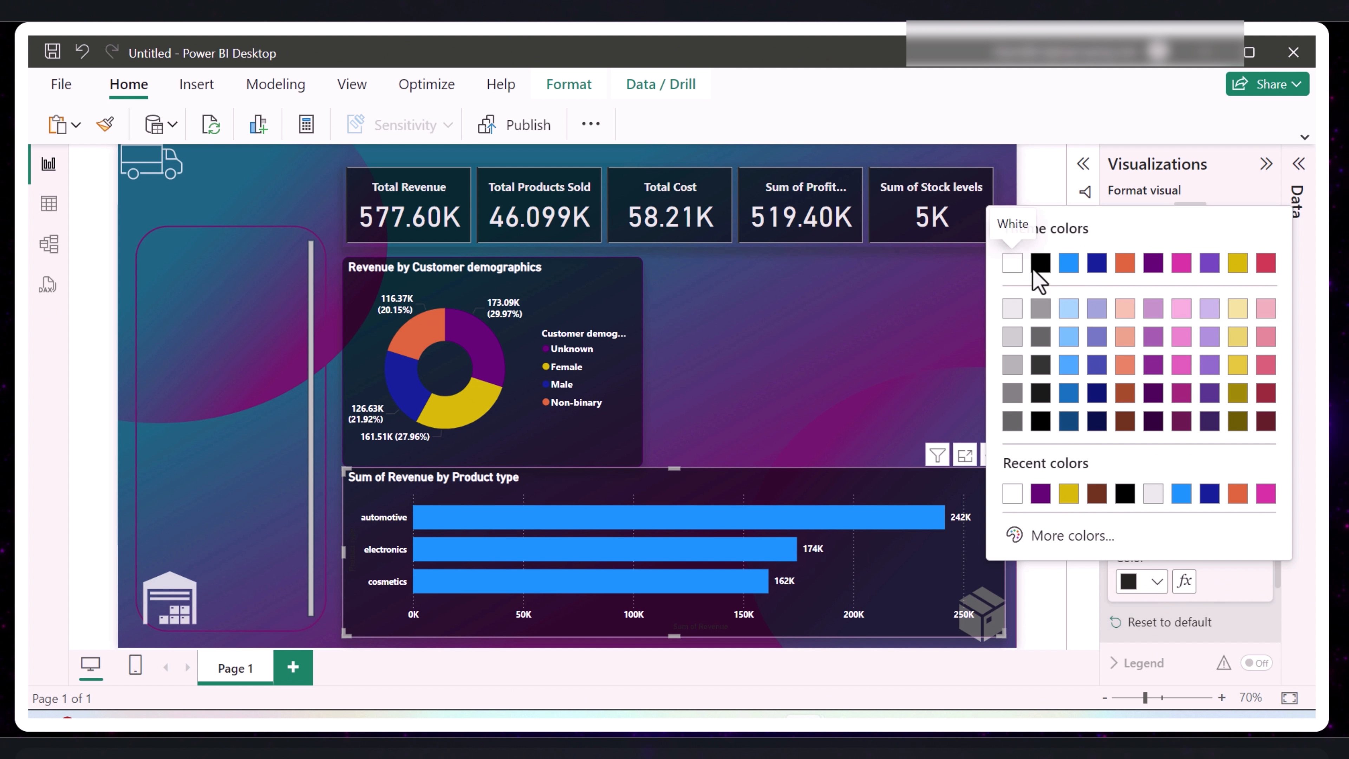
{"action": "left_click", "coordinate": [1013, 270]}
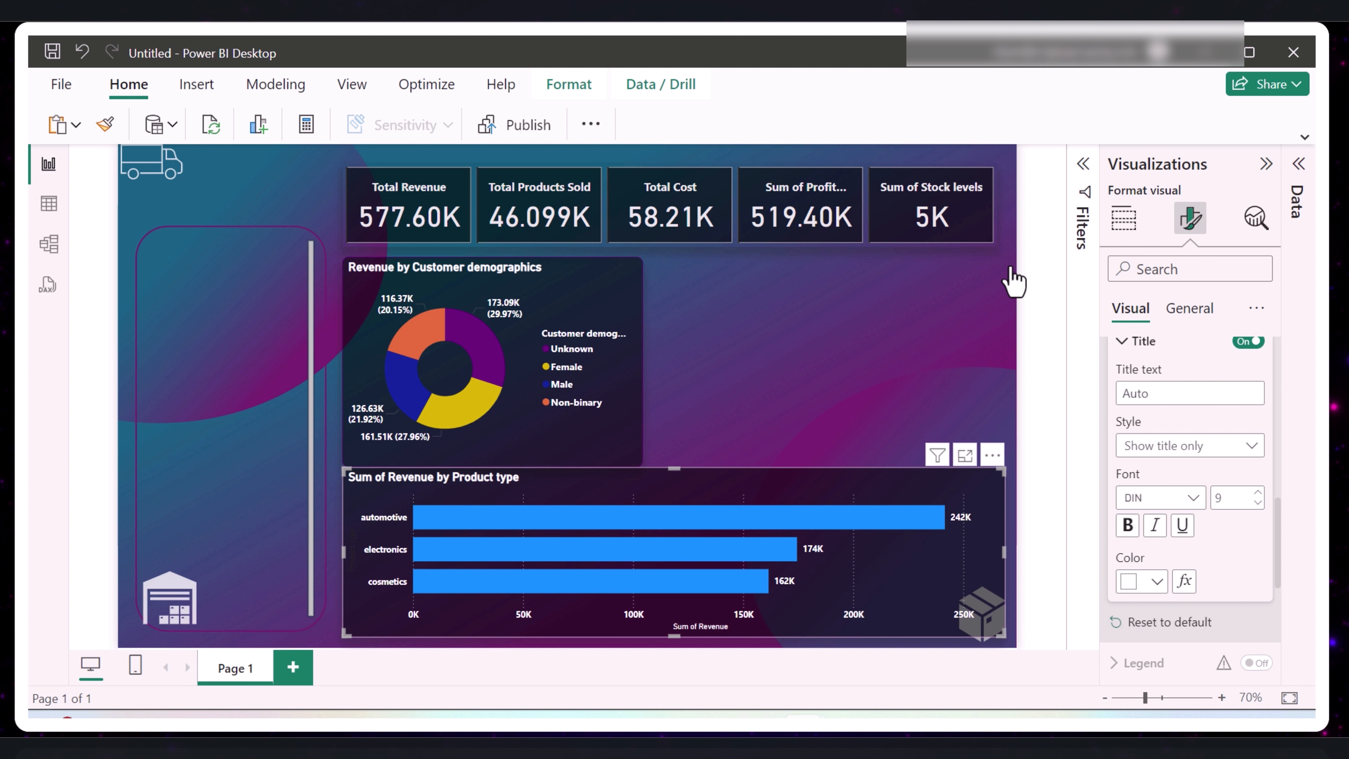
{"action": "scroll", "coordinate": [1158, 424], "scroll_direction": "up", "scroll_amount": 2}
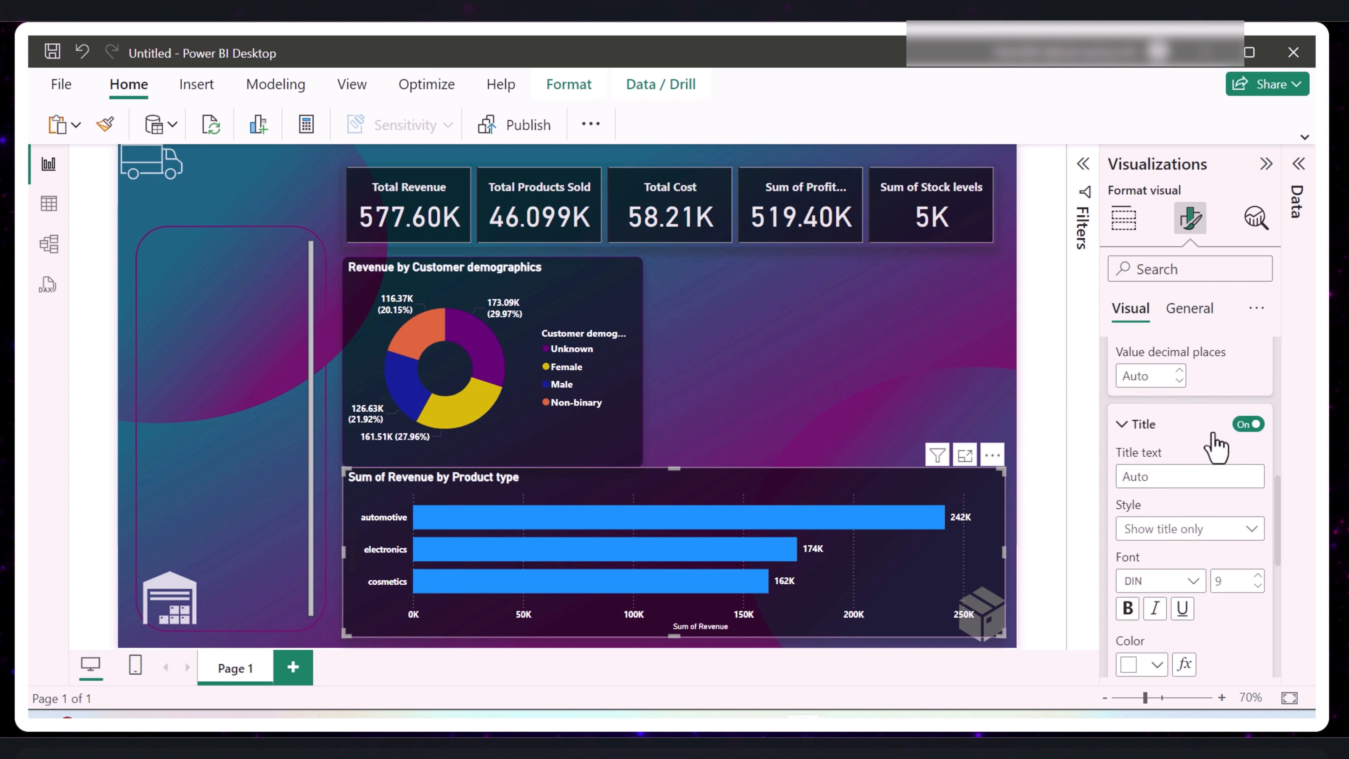
{"action": "left_click", "coordinate": [1249, 442]}
- Turn off the vertical gridlines in the revenue by product type bar chart
{"action": "scroll", "coordinate": [1254, 497], "scroll_direction": "down", "scroll_amount": 6}
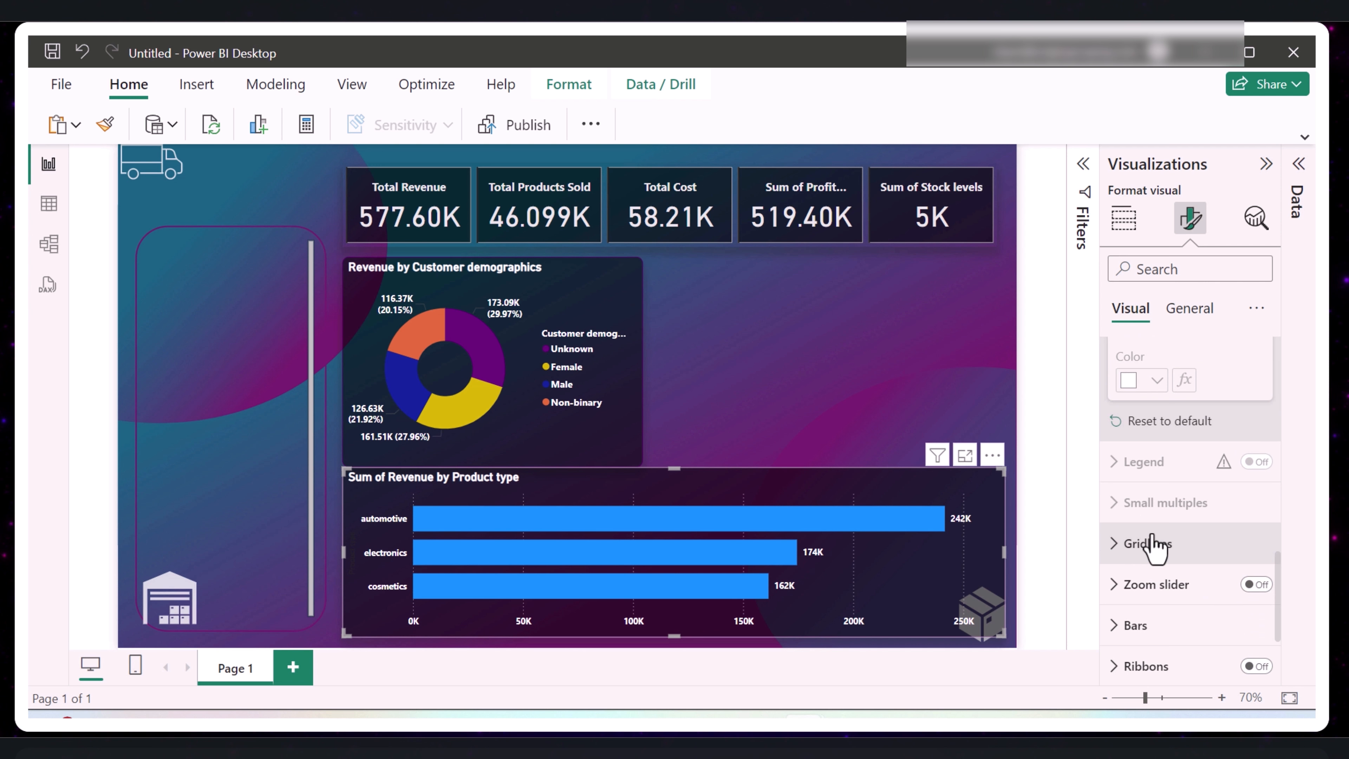
{"action": "left_click", "coordinate": [1120, 553]}
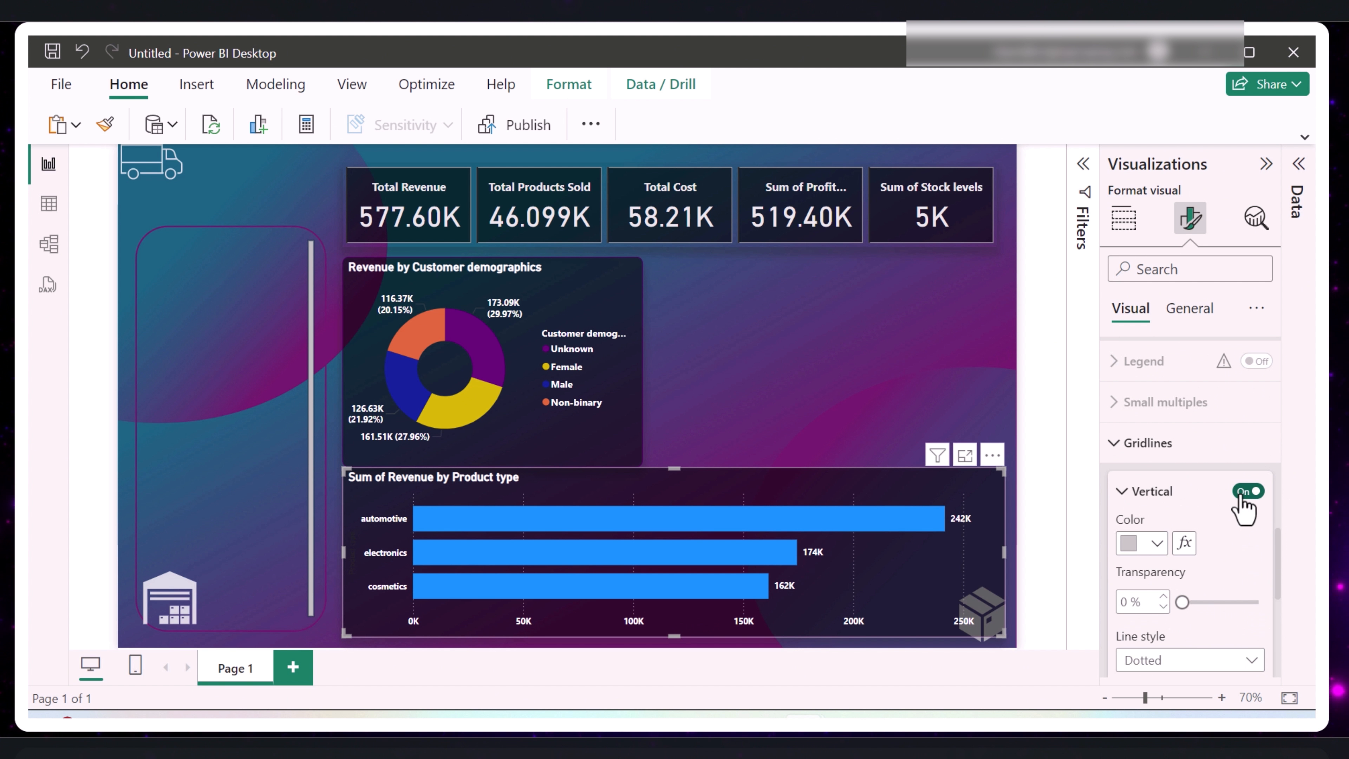
{"action": "scroll", "coordinate": [1214, 602], "scroll_direction": "down", "scroll_amount": 5}
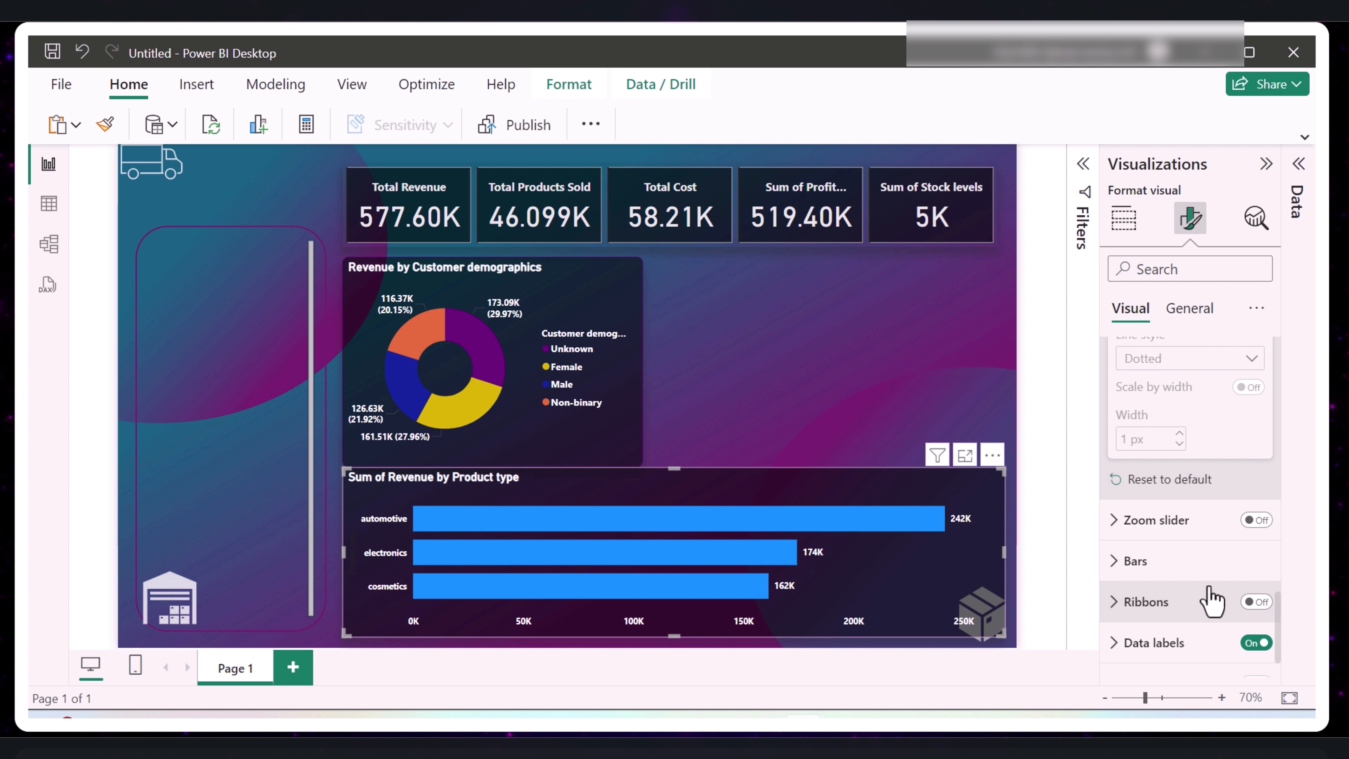
- Apply the gold-yellow used in the donut chart to the automotive category's bar only
{"action": "left_click", "coordinate": [1118, 566]}
{"action": "scroll", "coordinate": [1189, 603], "scroll_direction": "down", "scroll_amount": 3}
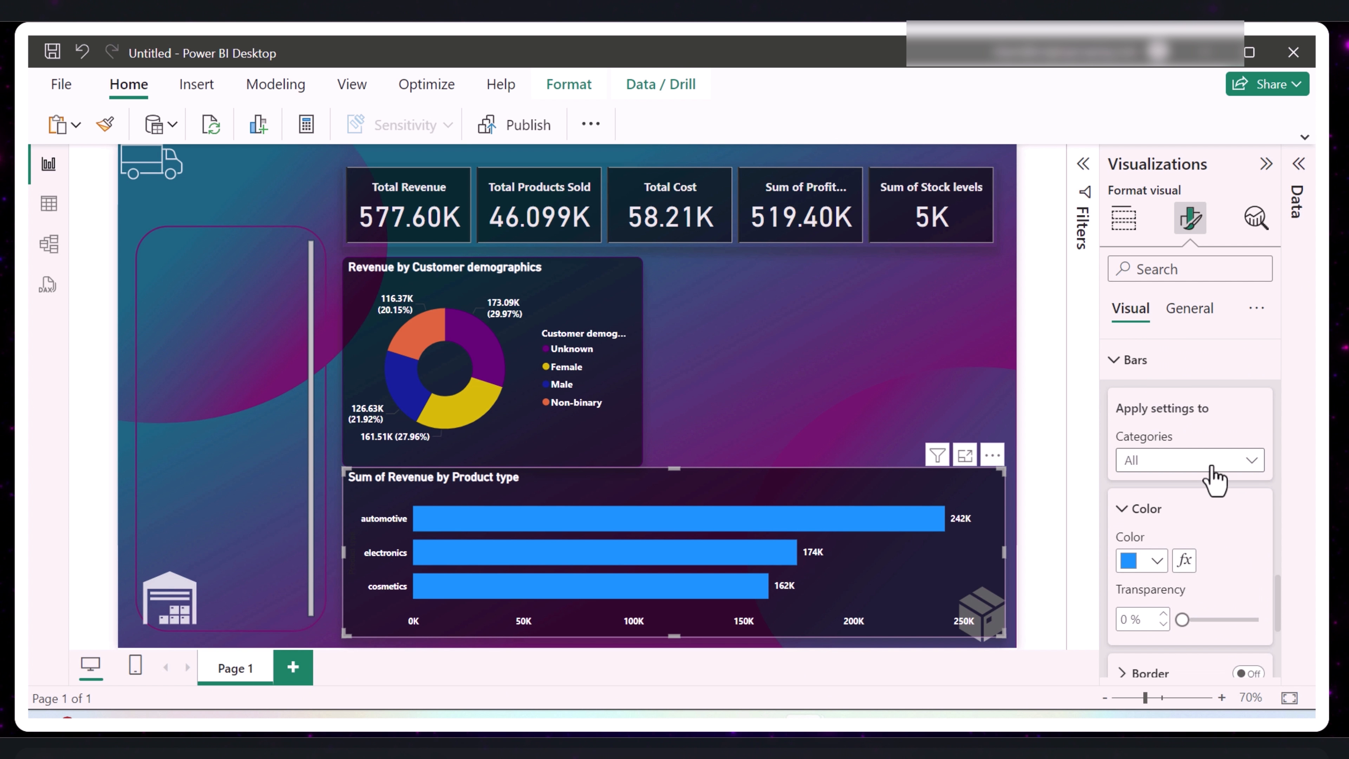
{"action": "left_click", "coordinate": [1228, 470]}
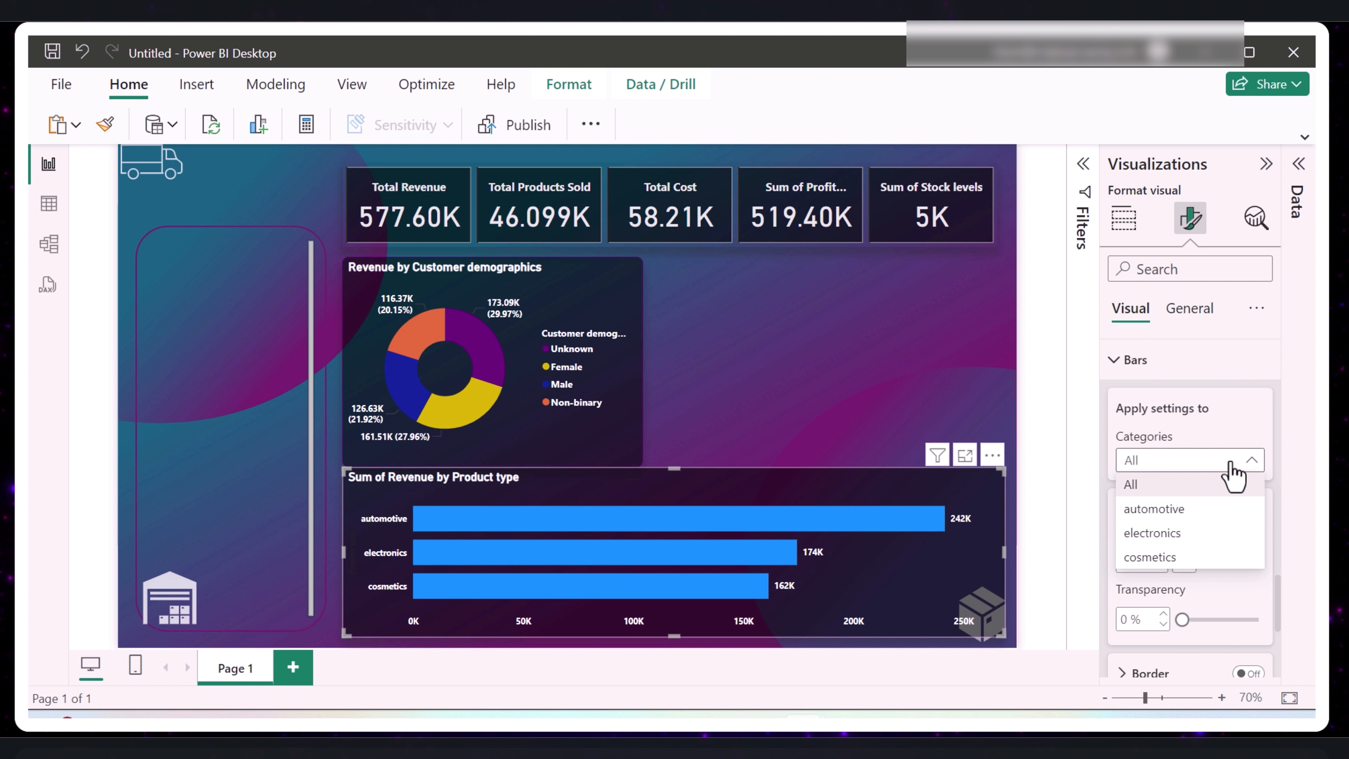
{"action": "left_click", "coordinate": [1168, 510]}
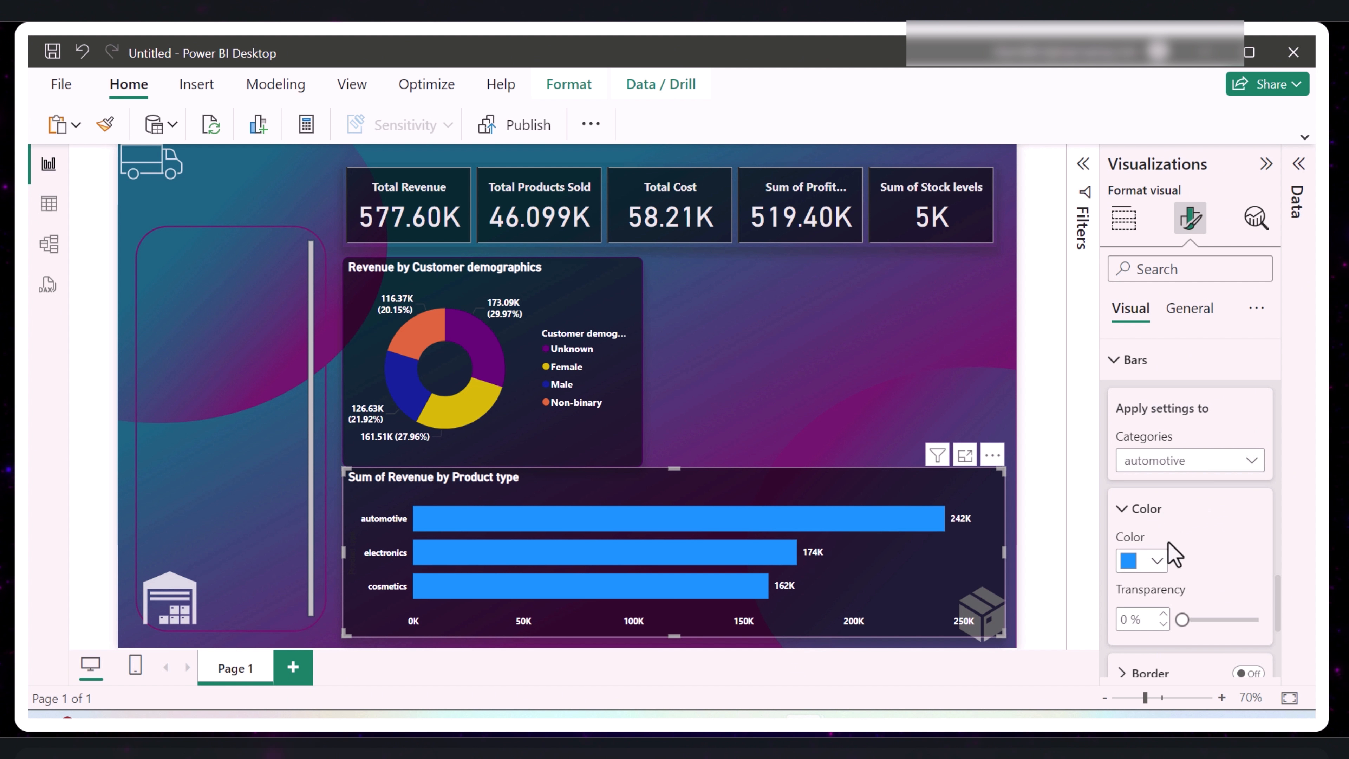
{"action": "left_click", "coordinate": [1158, 562]}
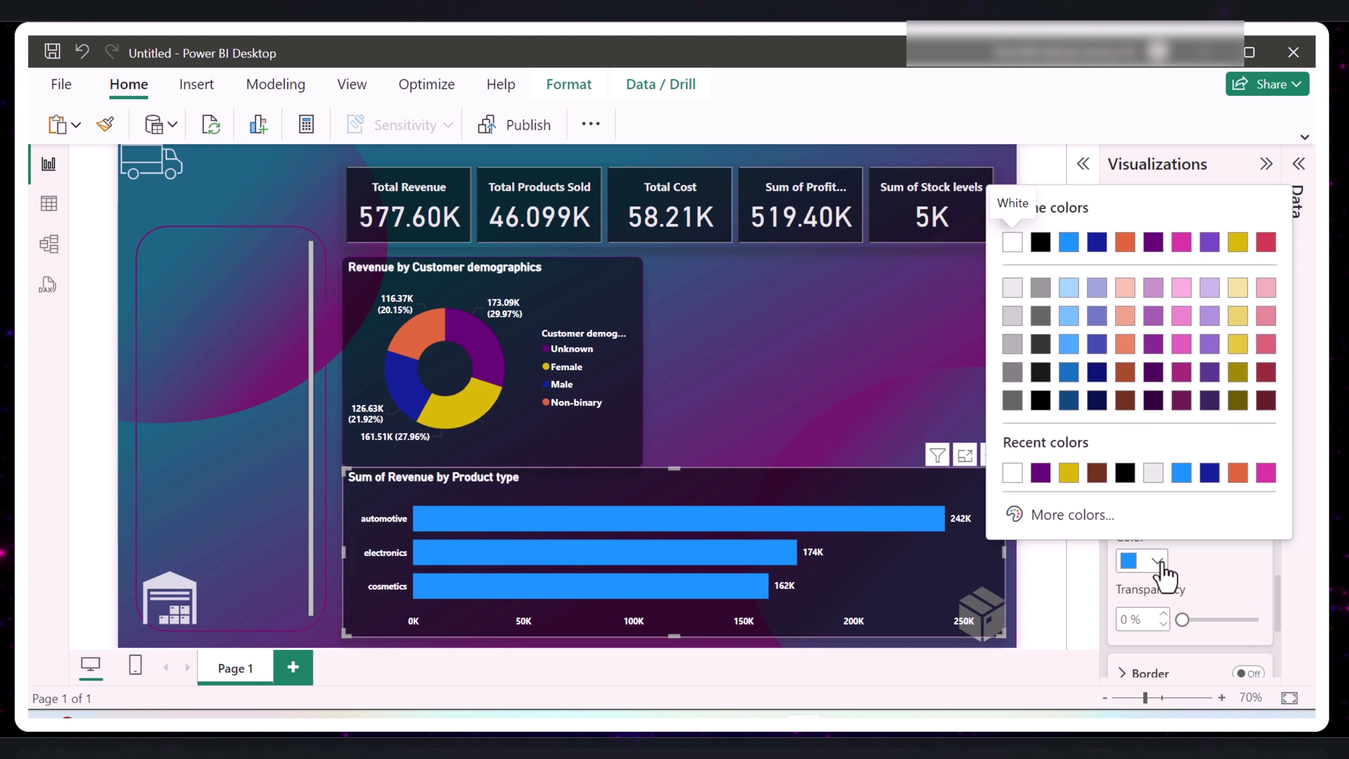
{"action": "left_click", "coordinate": [1069, 472]}
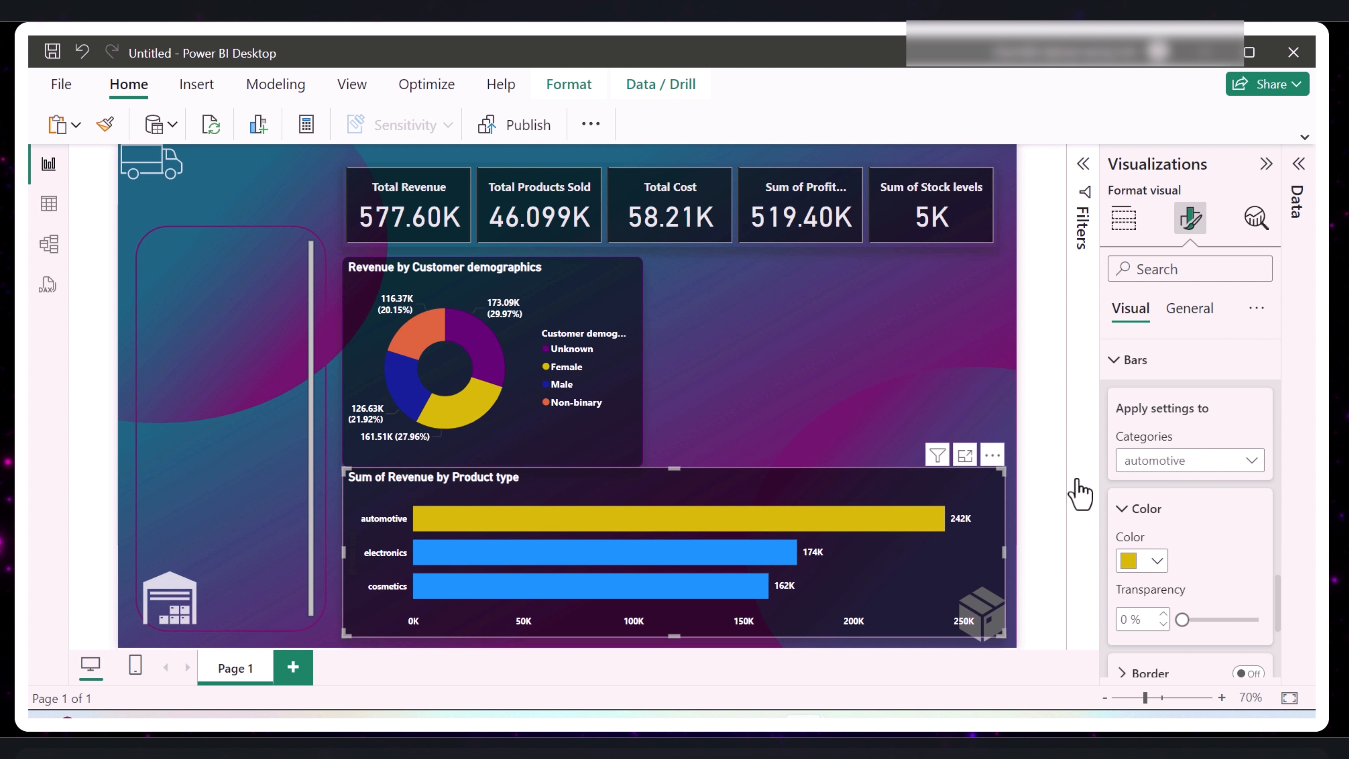
- Color the electronics category's bar dark magenta, using a darker shade of the pink theme color
{"action": "left_click", "coordinate": [1158, 460]}
{"action": "left_click", "coordinate": [1164, 531]}
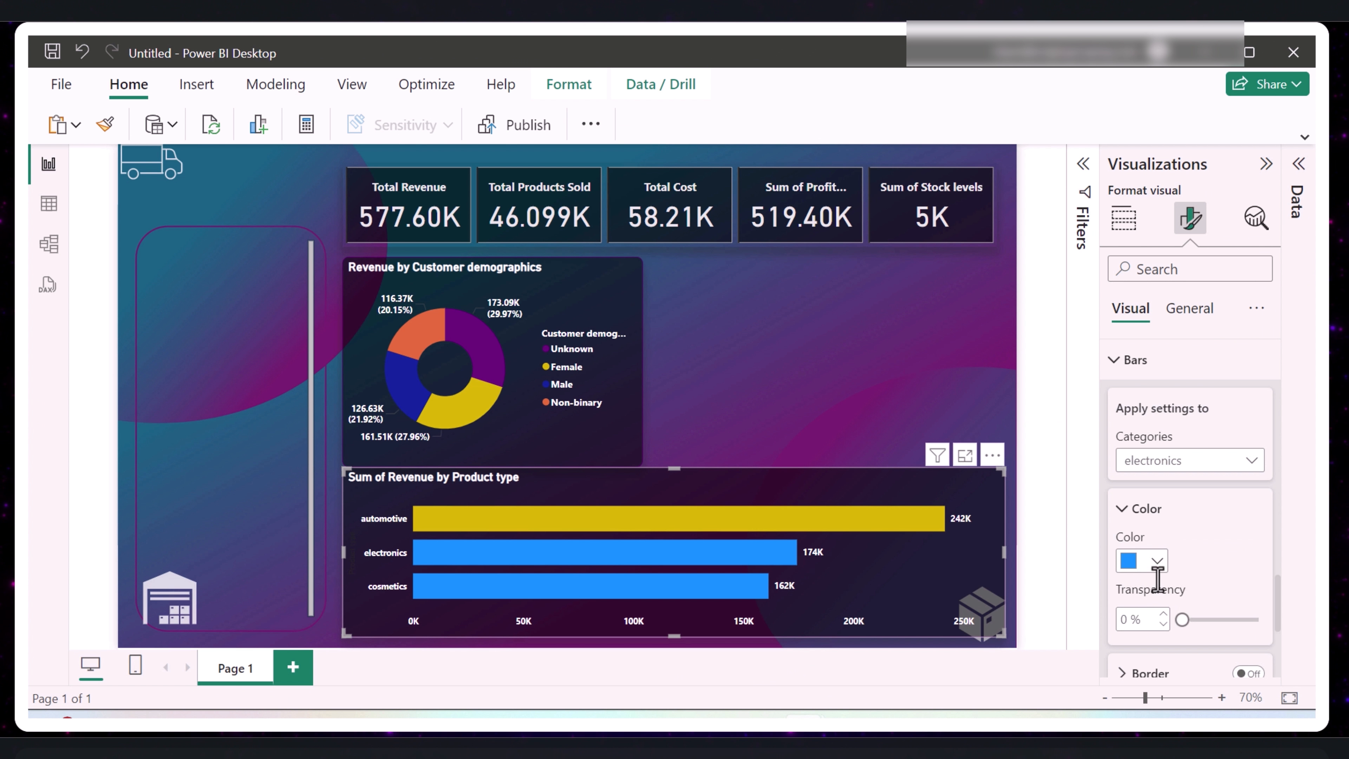
{"action": "left_click", "coordinate": [1157, 563]}
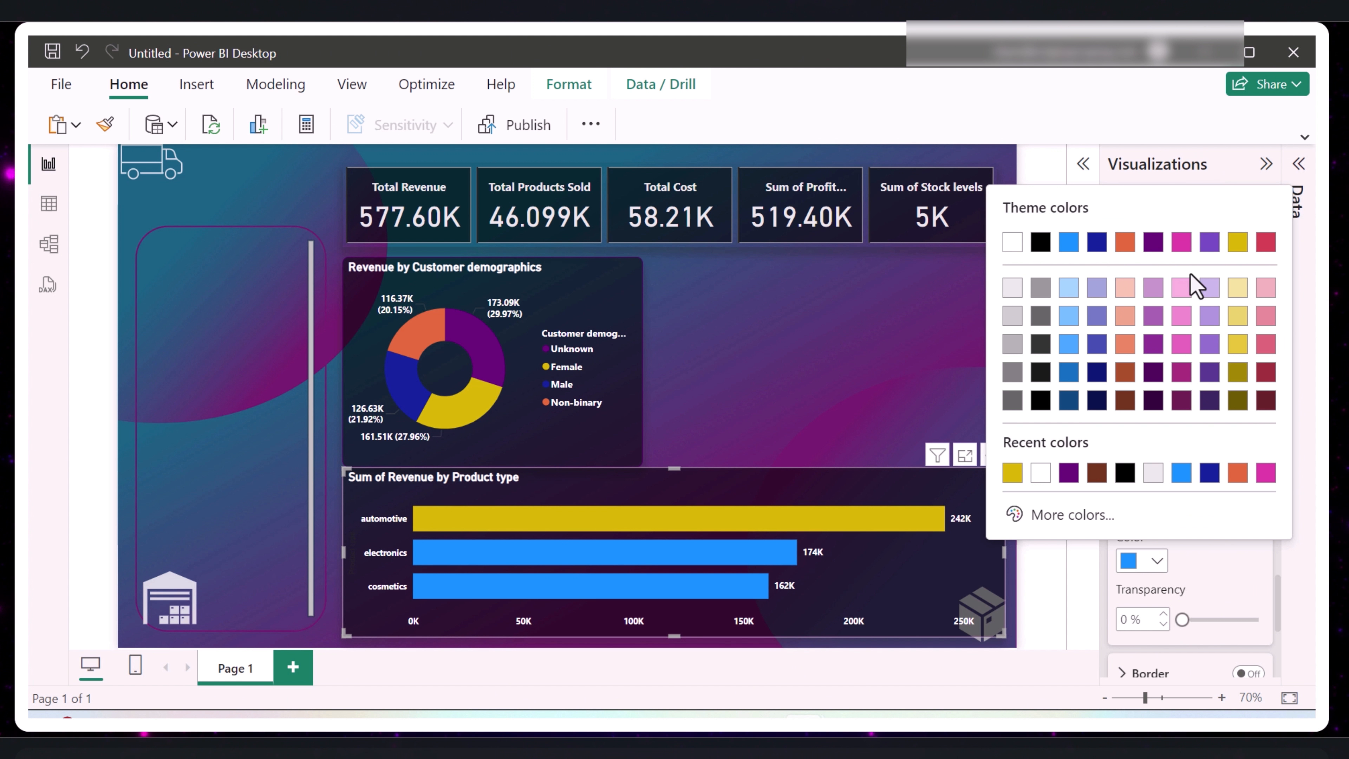
{"action": "left_click", "coordinate": [1181, 373]}
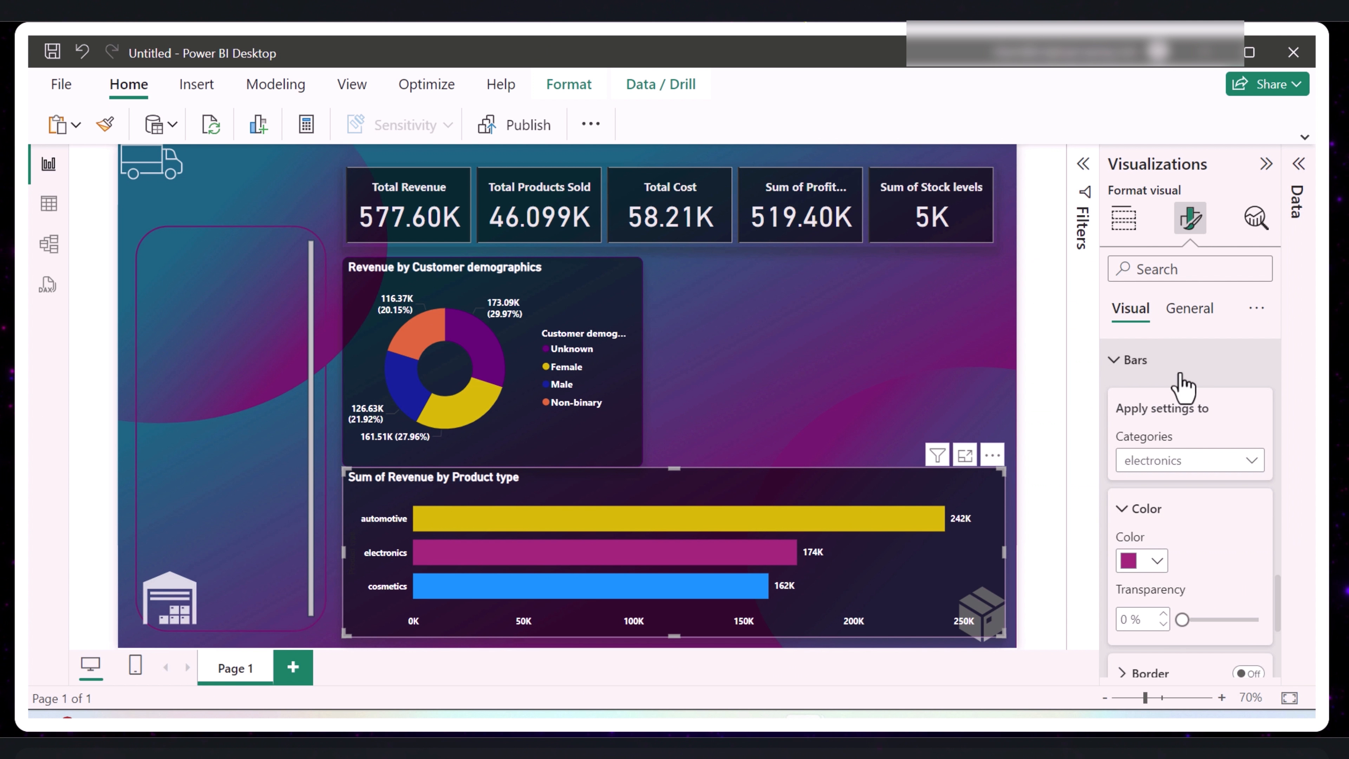
- Color the cosmetics category's bar with the red theme color
{"action": "left_click", "coordinate": [1190, 460]}
{"action": "left_click", "coordinate": [1168, 556]}
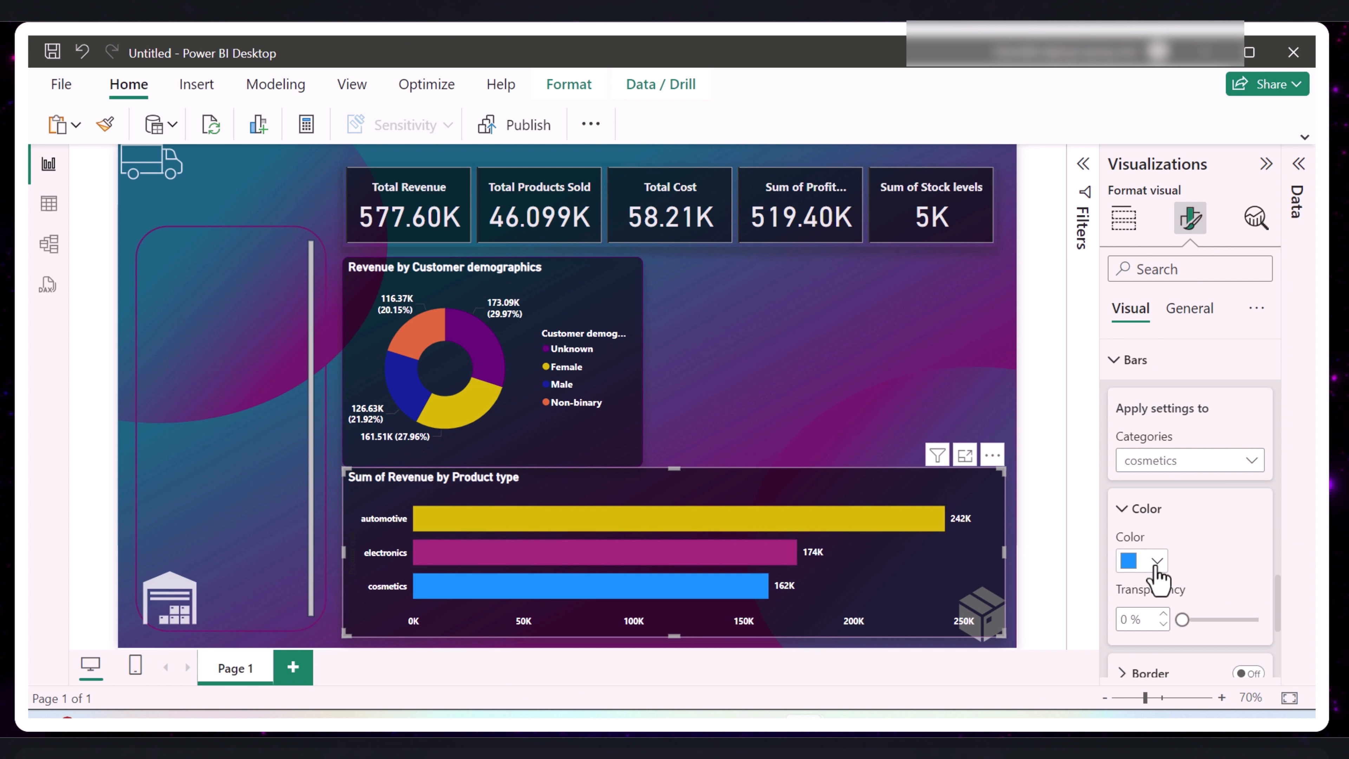
{"action": "left_click", "coordinate": [1157, 564]}
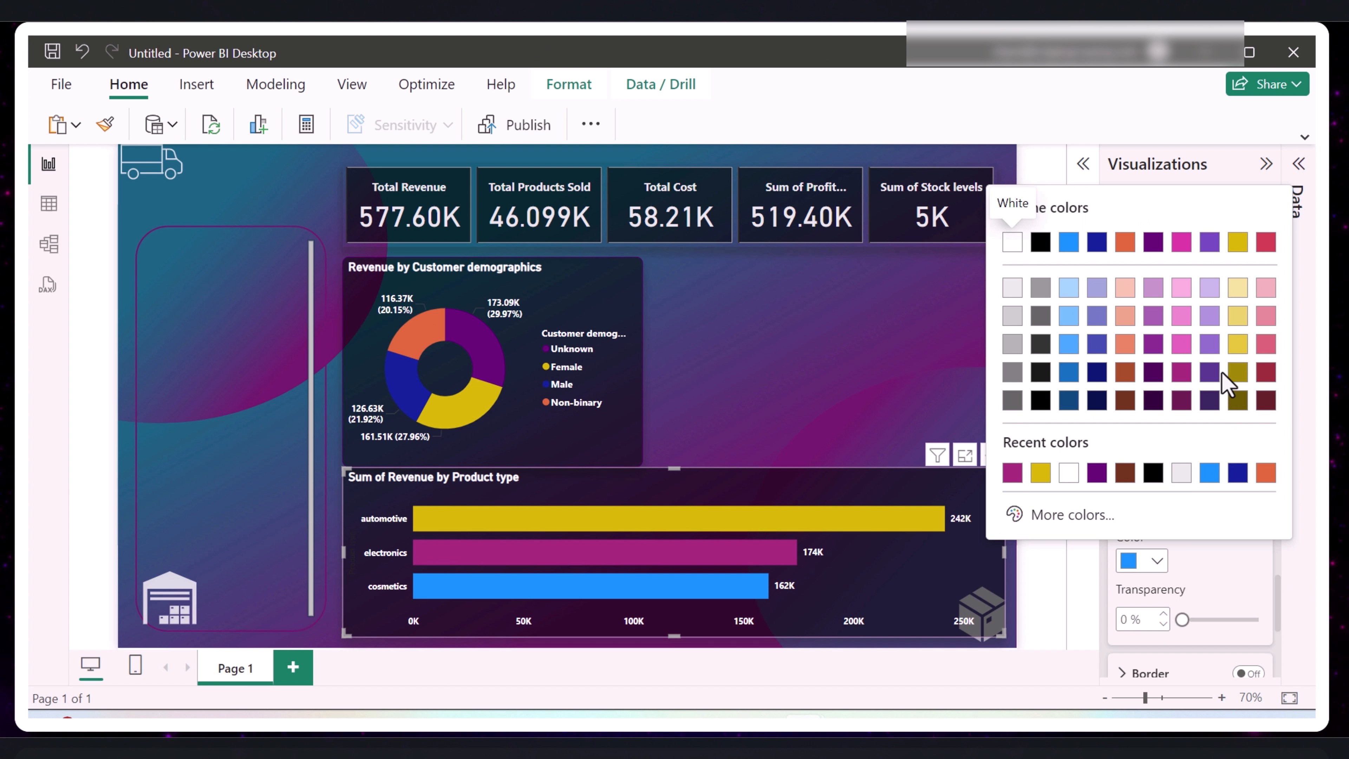
{"action": "left_click", "coordinate": [1266, 246]}
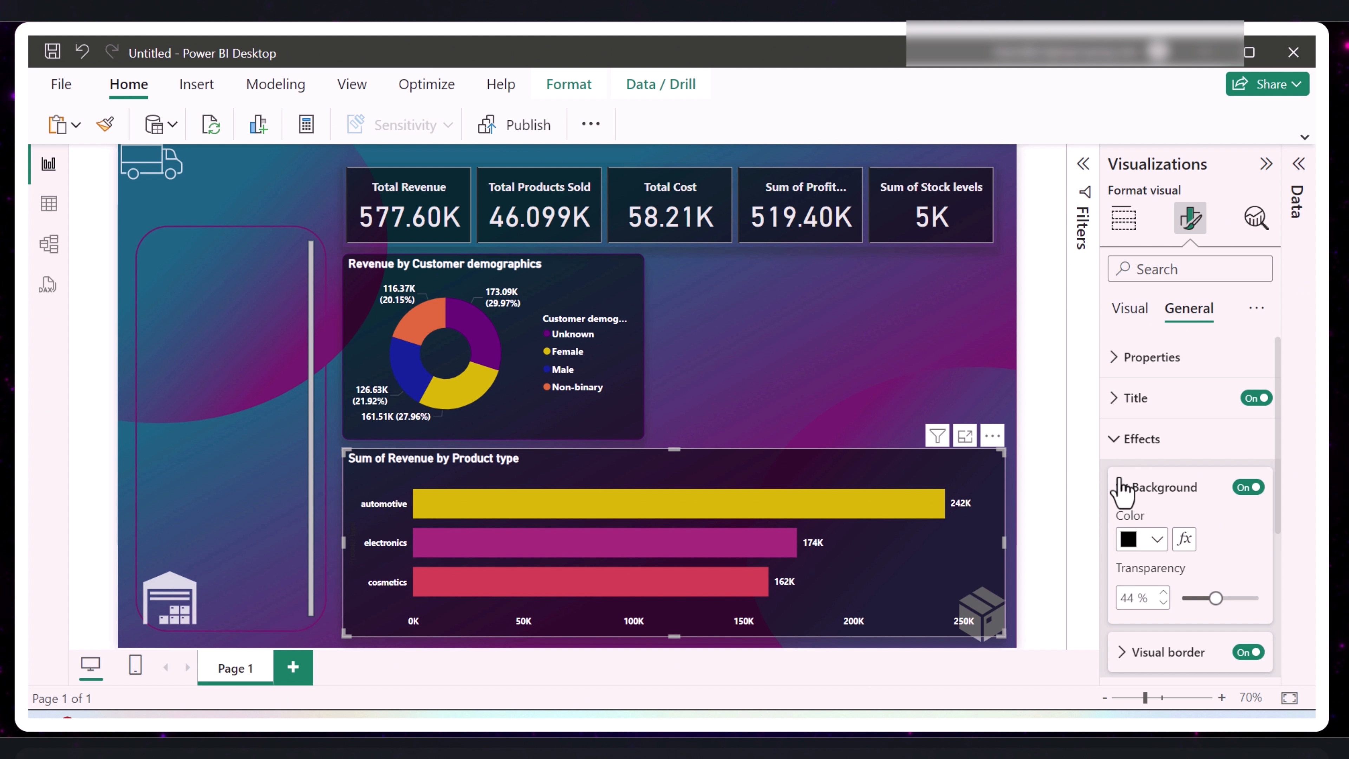
- Shorten the bar chart's title to "Revenue by Product type" and deselect the chart
{"action": "scroll", "coordinate": [1158, 619], "scroll_direction": "down", "scroll_amount": 1}
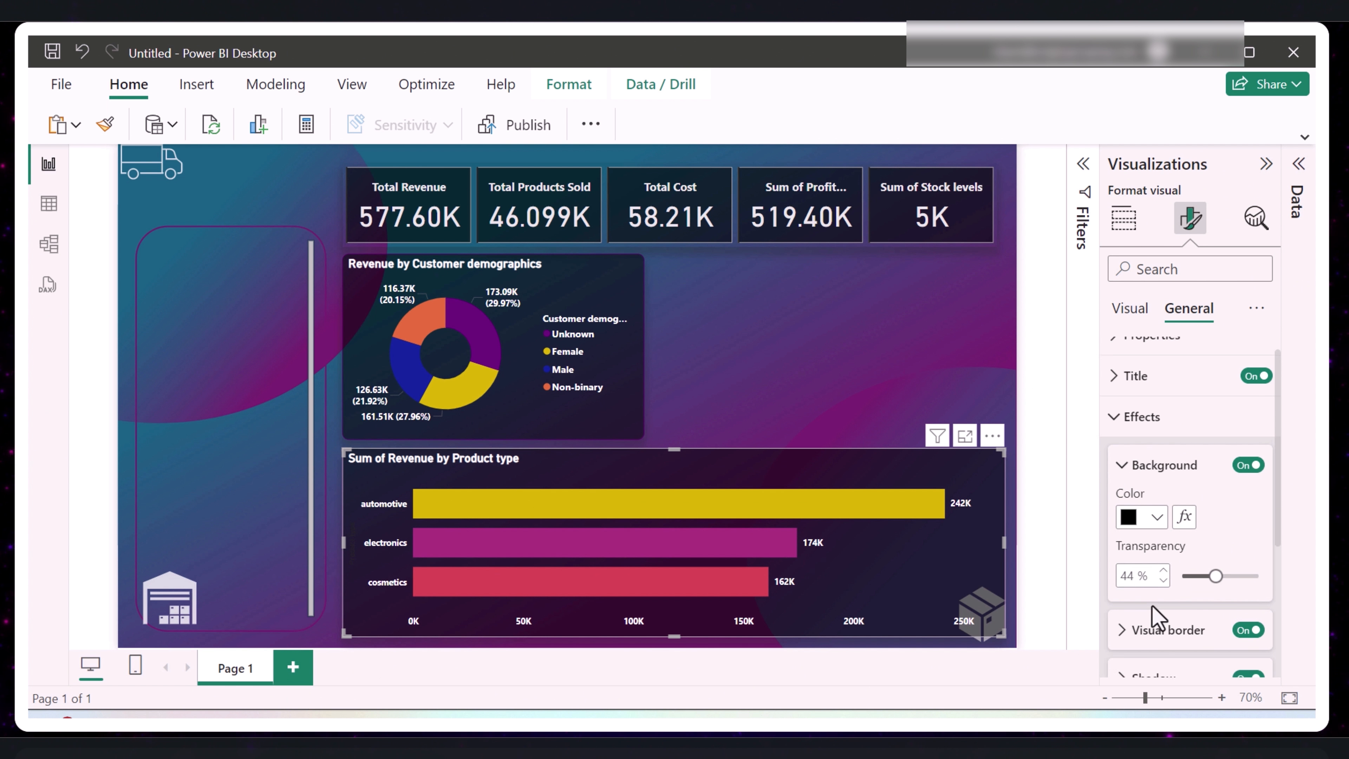
{"action": "scroll", "coordinate": [1153, 482], "scroll_direction": "up", "scroll_amount": 1}
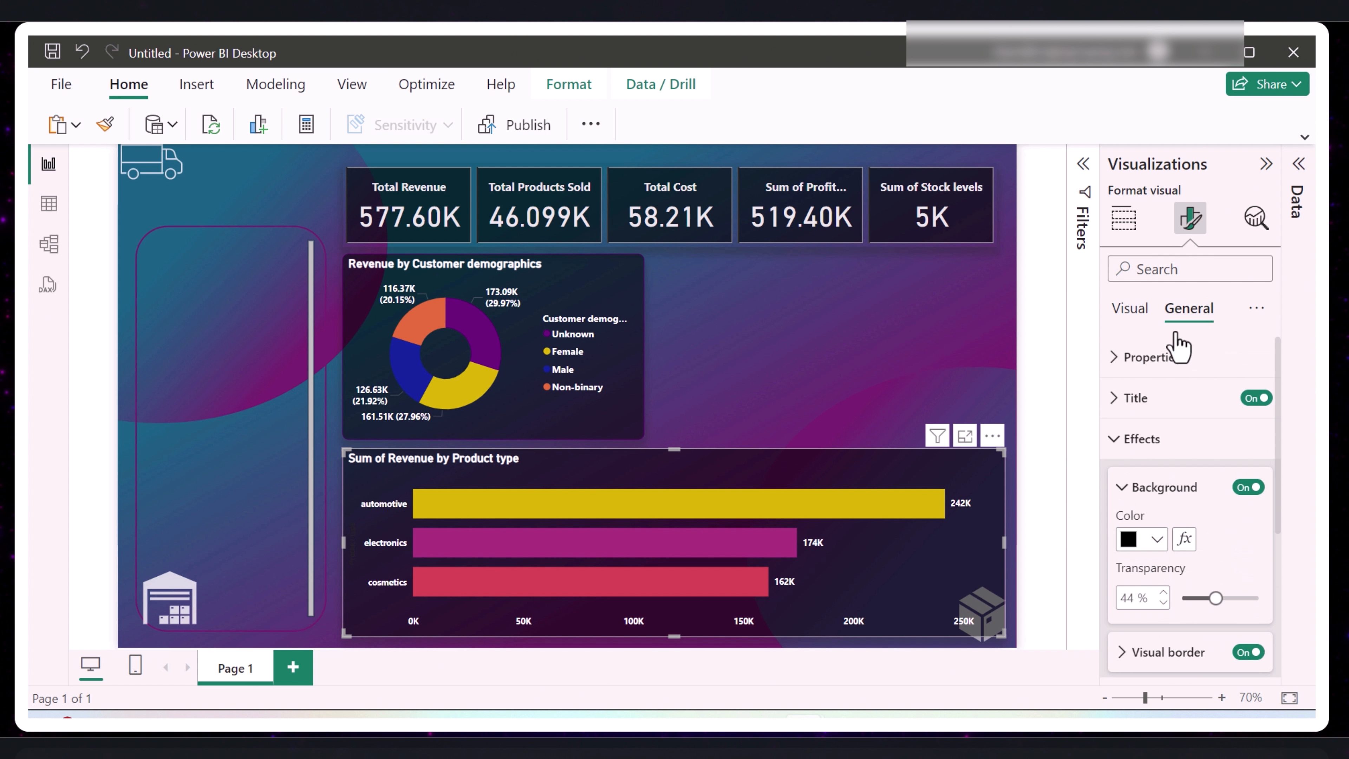
{"action": "left_click", "coordinate": [1118, 398]}
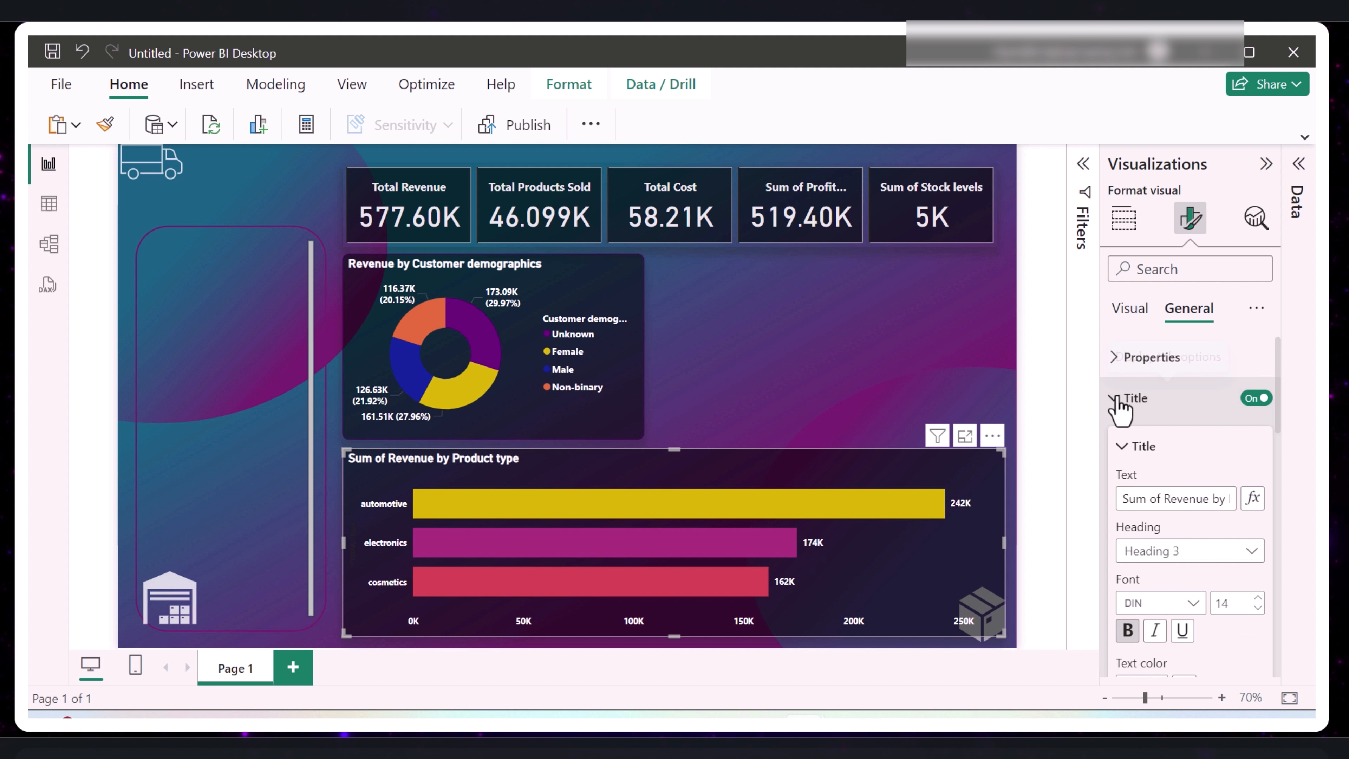
{"action": "triple_click", "coordinate": [1165, 502]}
{"action": "left_click", "coordinate": [1166, 502]}
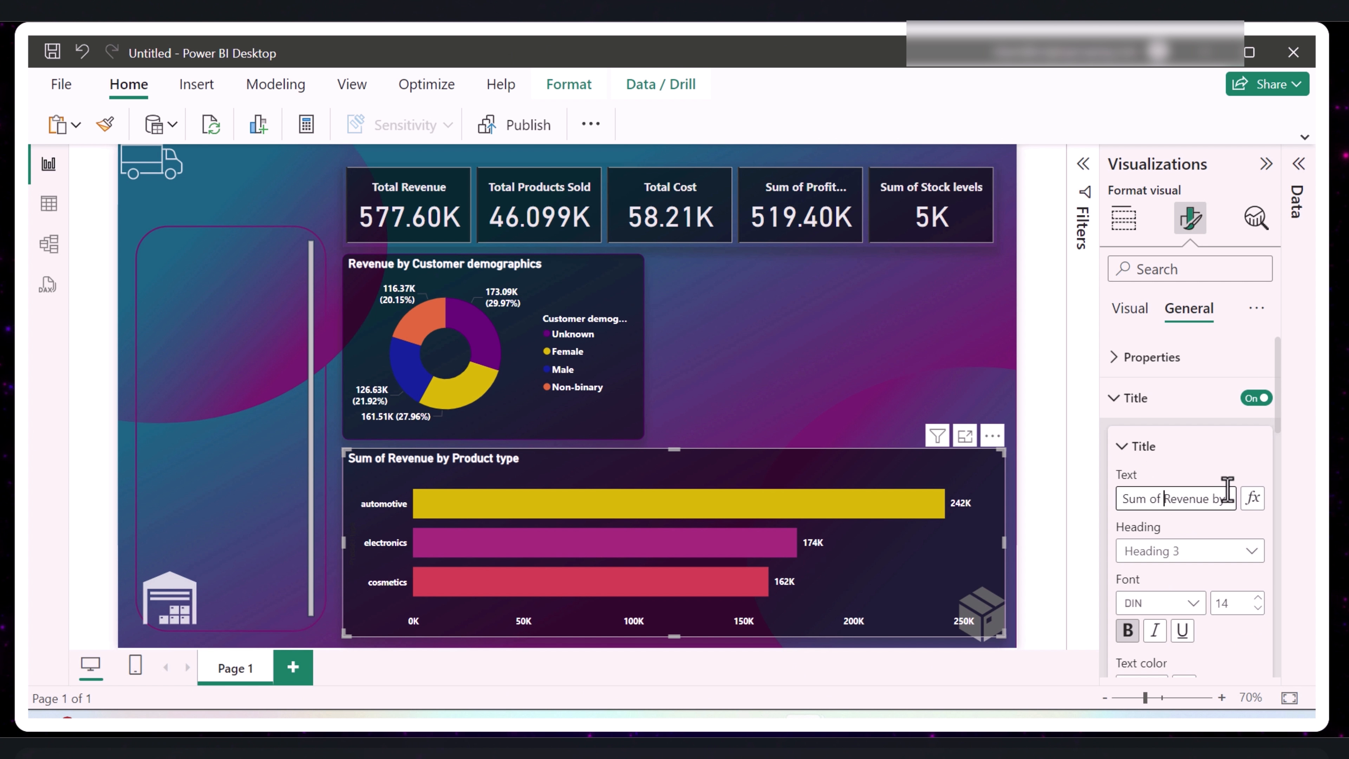
{"action": "key", "text": "BackSpace"}
{"action": "key", "text": "BackSpace"}
{"action": "key", "text": "BackSpace"}
{"action": "key", "text": "BackSpace"}
{"action": "key", "text": "BackSpace"}
{"action": "key", "text": "BackSpace"}
{"action": "left_click", "coordinate": [883, 350]}
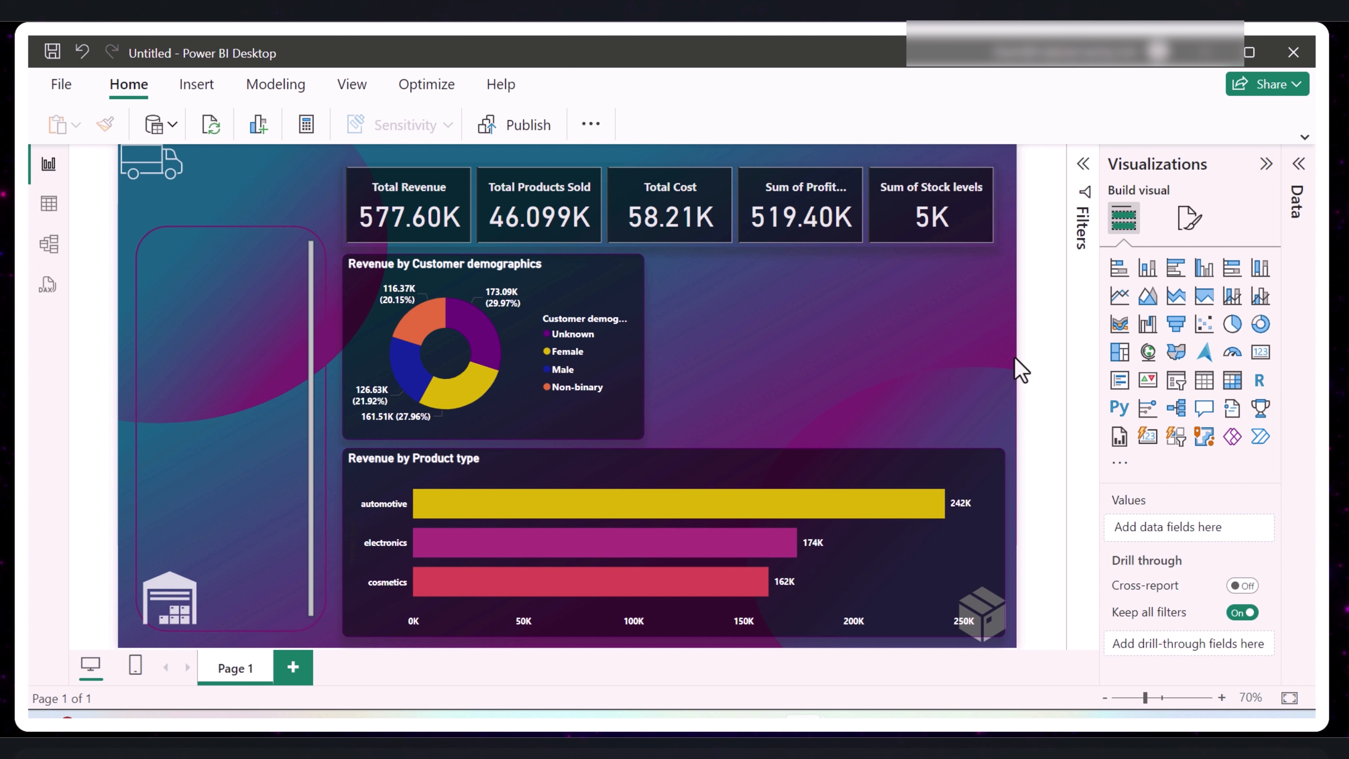
- Insert a table beside the donut chart and populate it with the Supplier name and Average Profit Margin fields
{"action": "left_click", "coordinate": [1203, 387]}
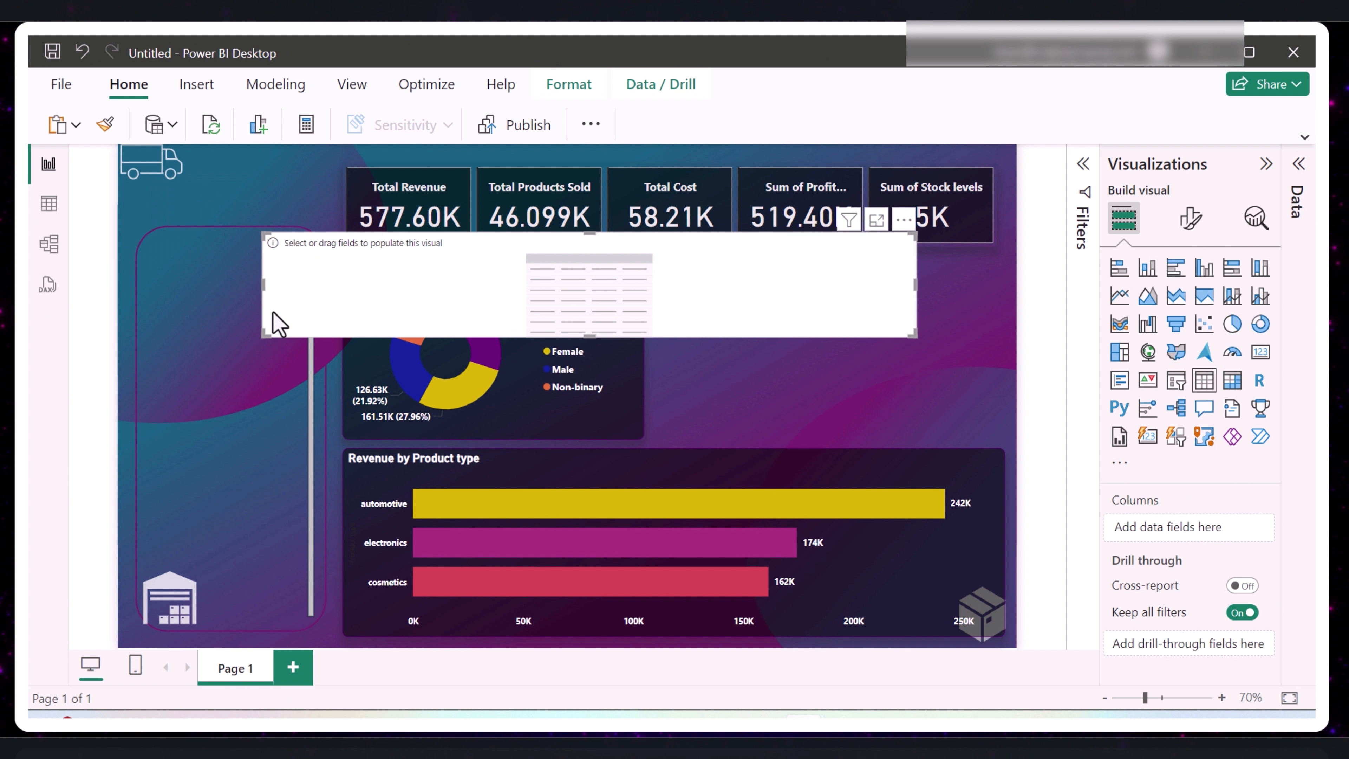
{"action": "left_click_drag", "start_coordinate": [263, 286], "coordinate": [788, 357]}
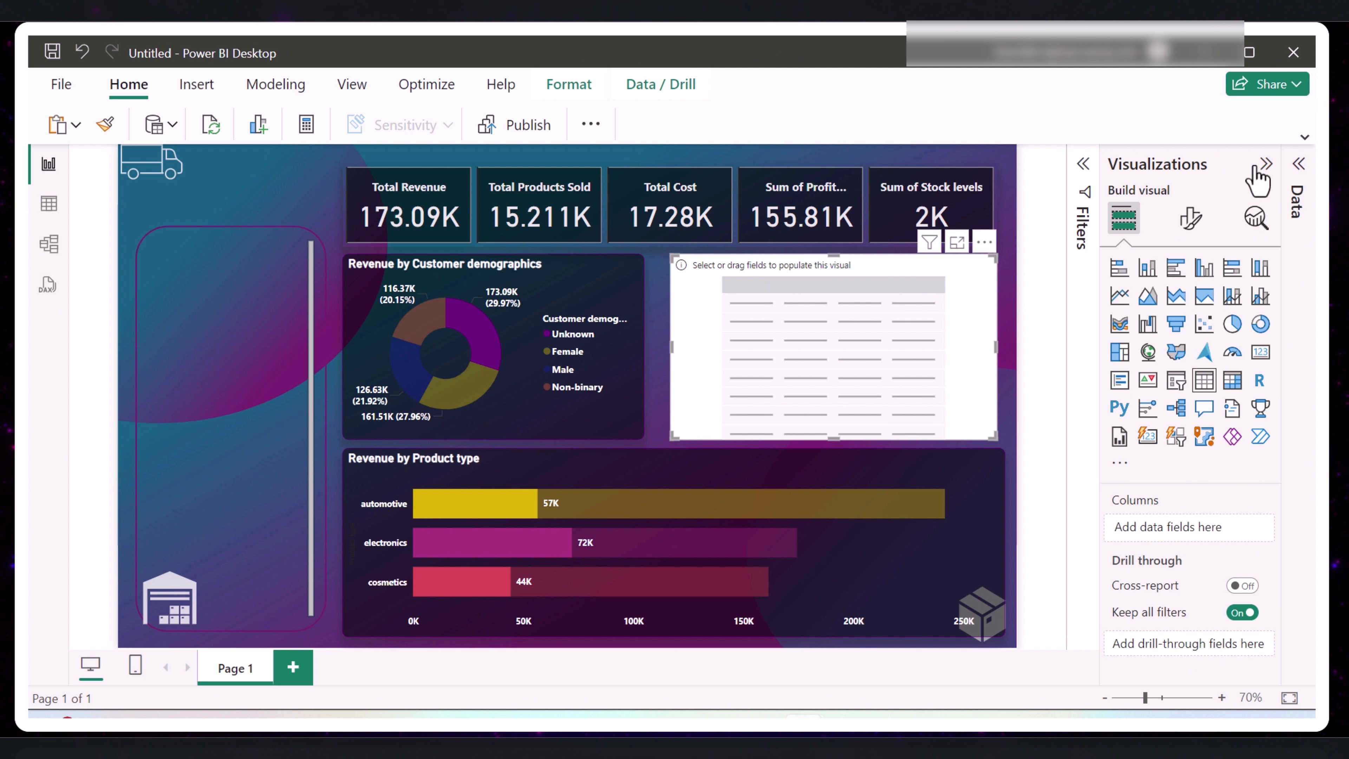
{"action": "left_click", "coordinate": [1265, 165]}
{"action": "left_click", "coordinate": [1297, 170]}
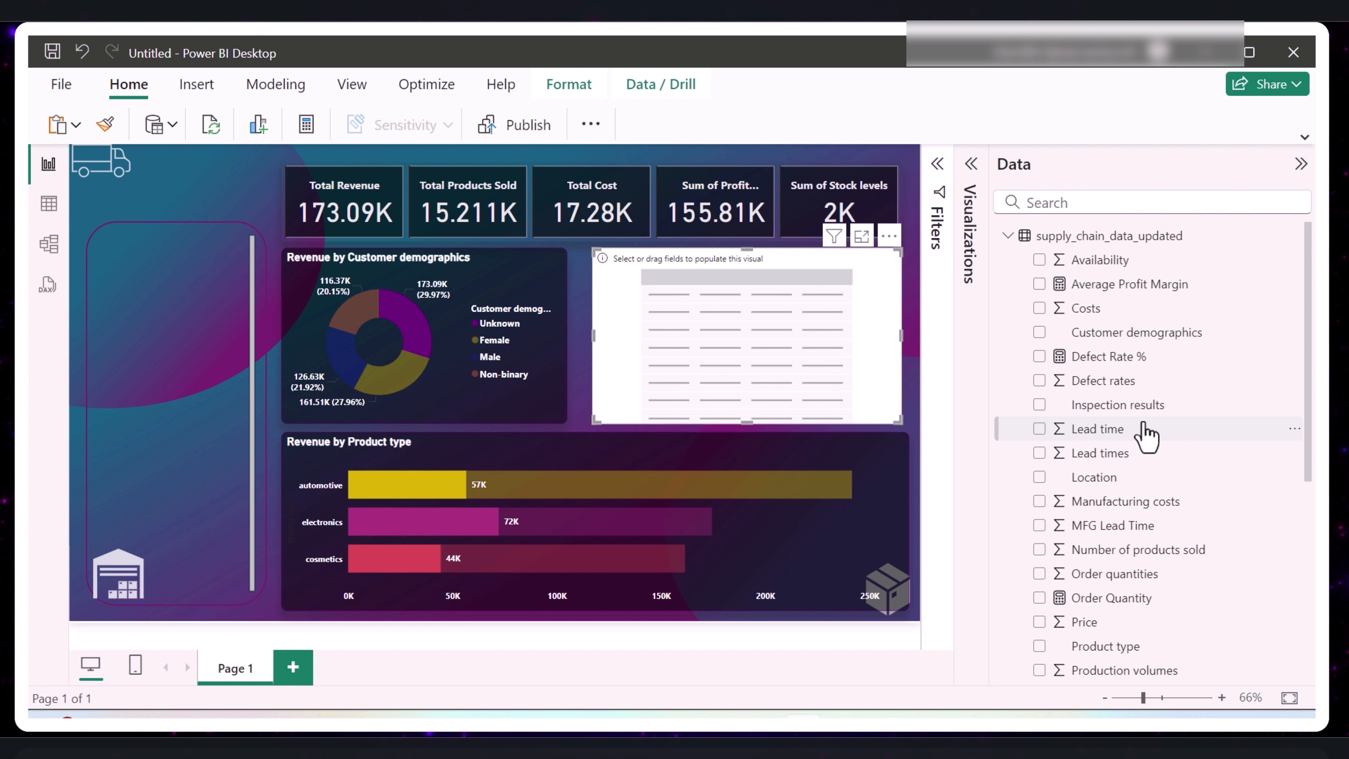
{"action": "scroll", "coordinate": [1146, 435], "scroll_direction": "down", "scroll_amount": 6}
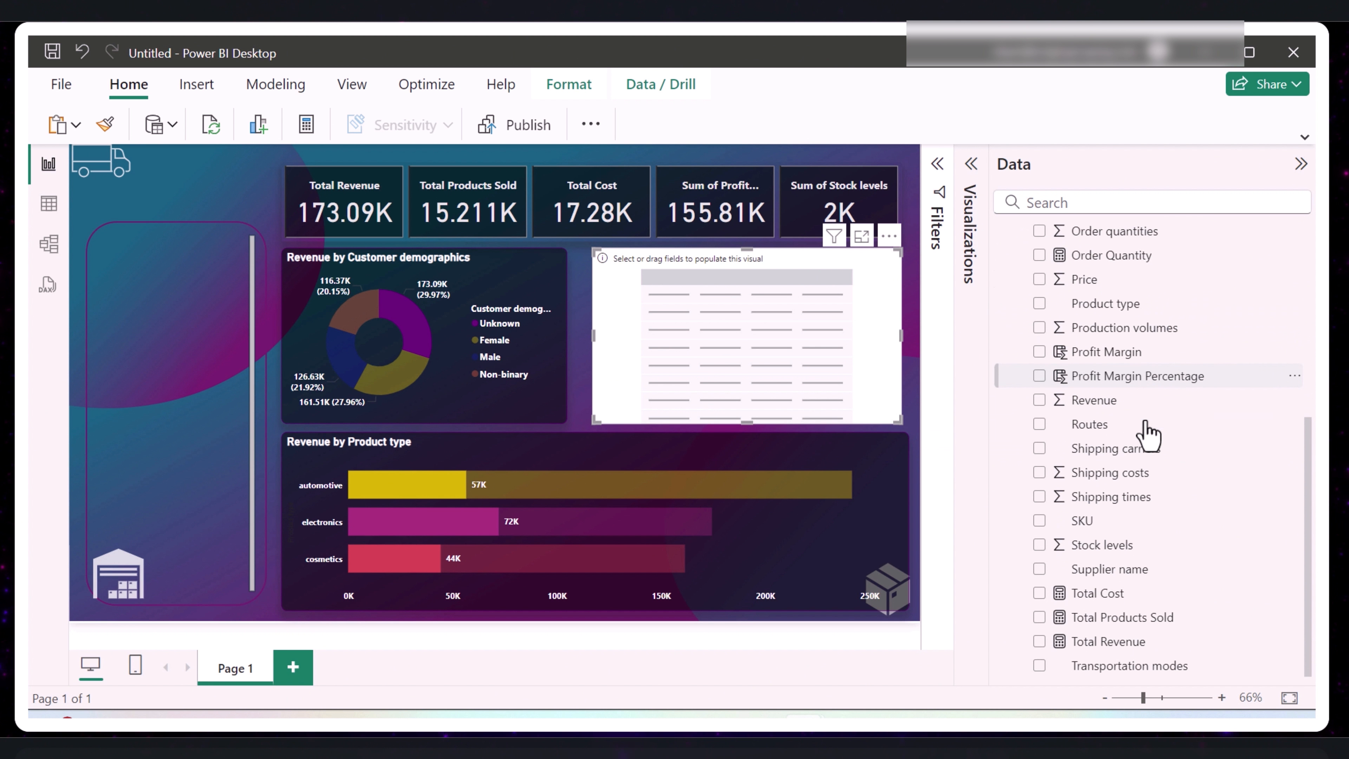
{"action": "left_click", "coordinate": [1039, 570]}
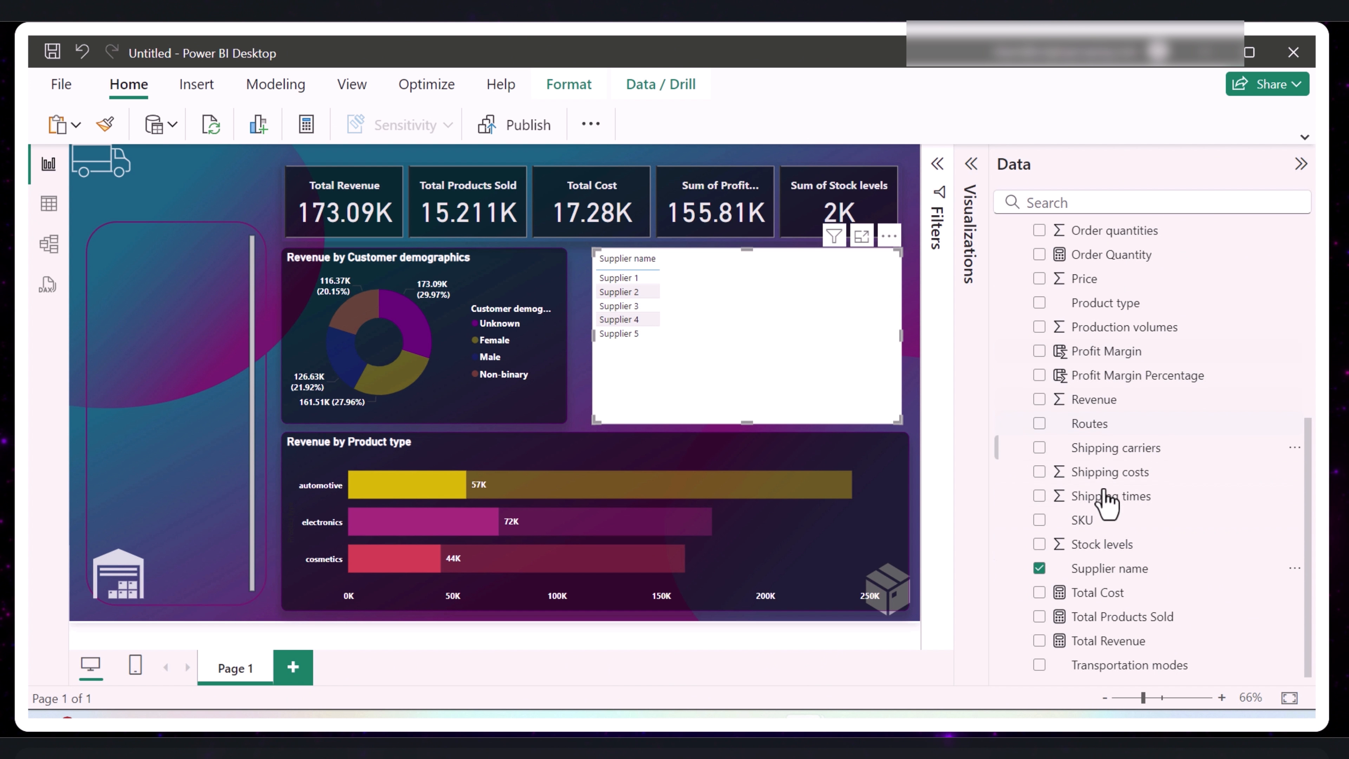
{"action": "scroll", "coordinate": [1131, 552], "scroll_direction": "up", "scroll_amount": 3}
{"action": "scroll", "coordinate": [1103, 483], "scroll_direction": "up", "scroll_amount": 5}
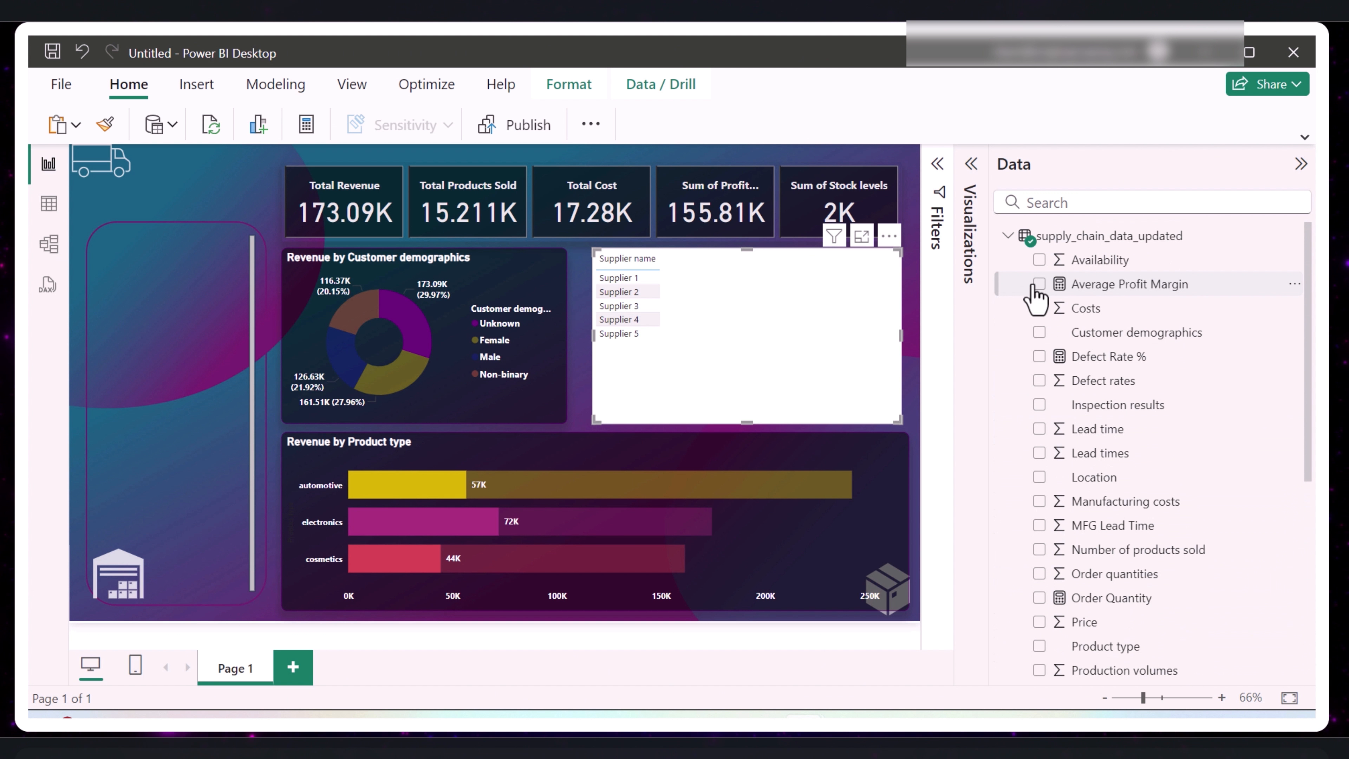
{"action": "left_click", "coordinate": [1039, 285]}
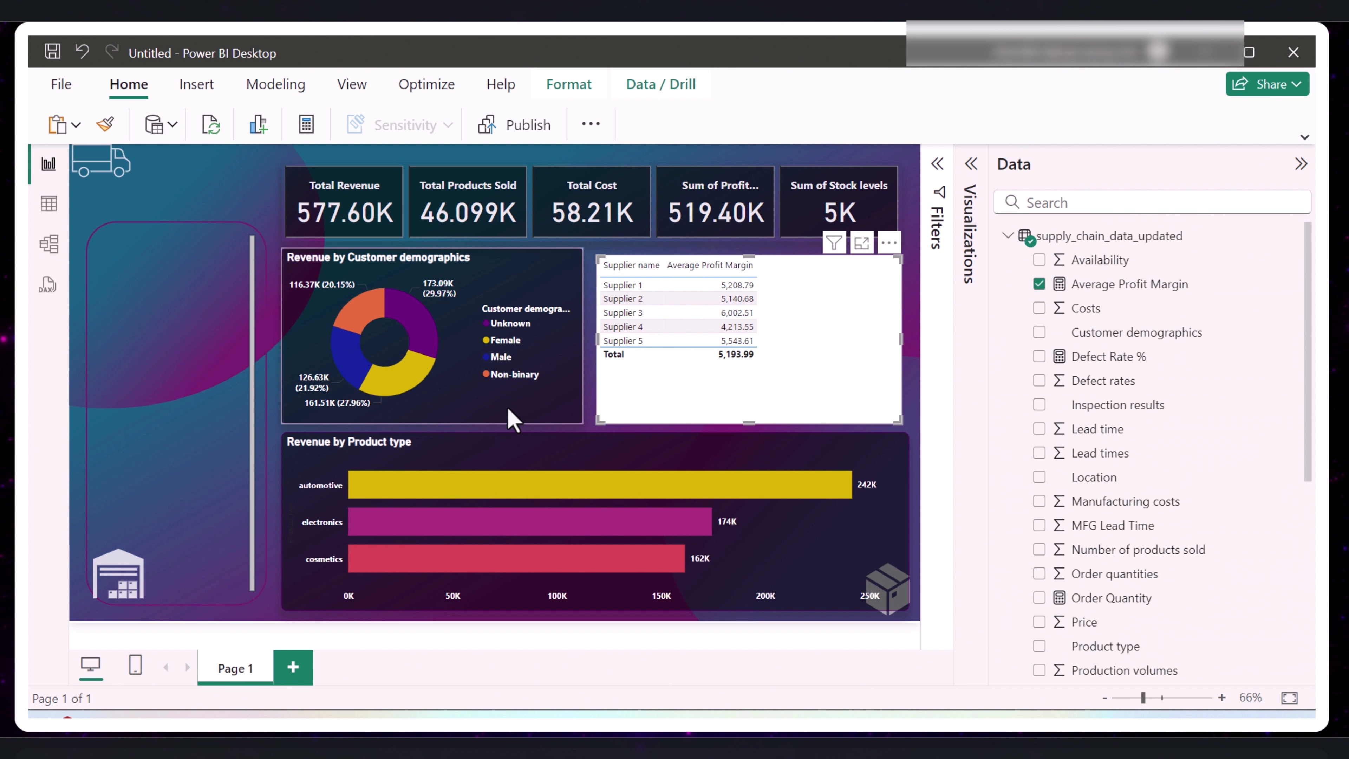
- Copy the donut chart's formatting onto the supplier table with the format painter
{"action": "left_click", "coordinate": [532, 406]}
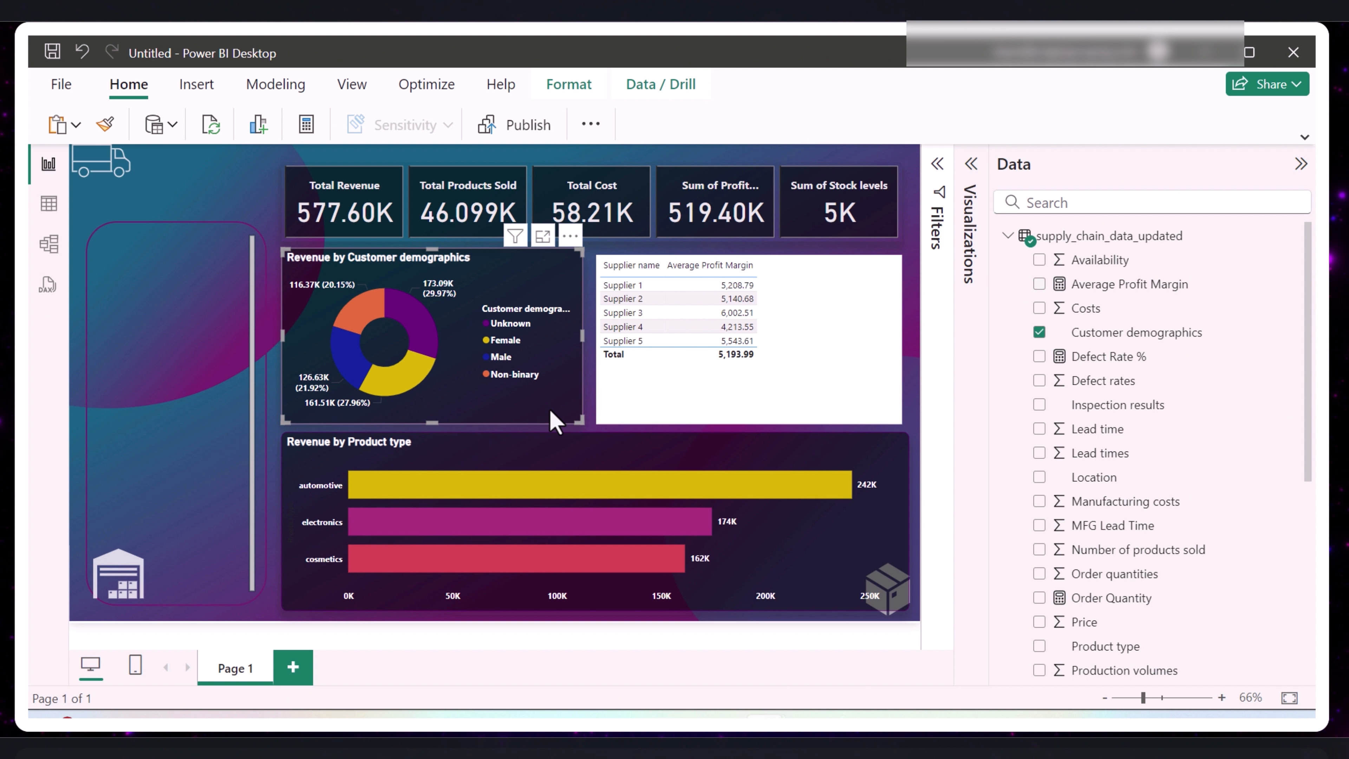
{"action": "left_click", "coordinate": [105, 126]}
{"action": "left_click", "coordinate": [797, 393]}
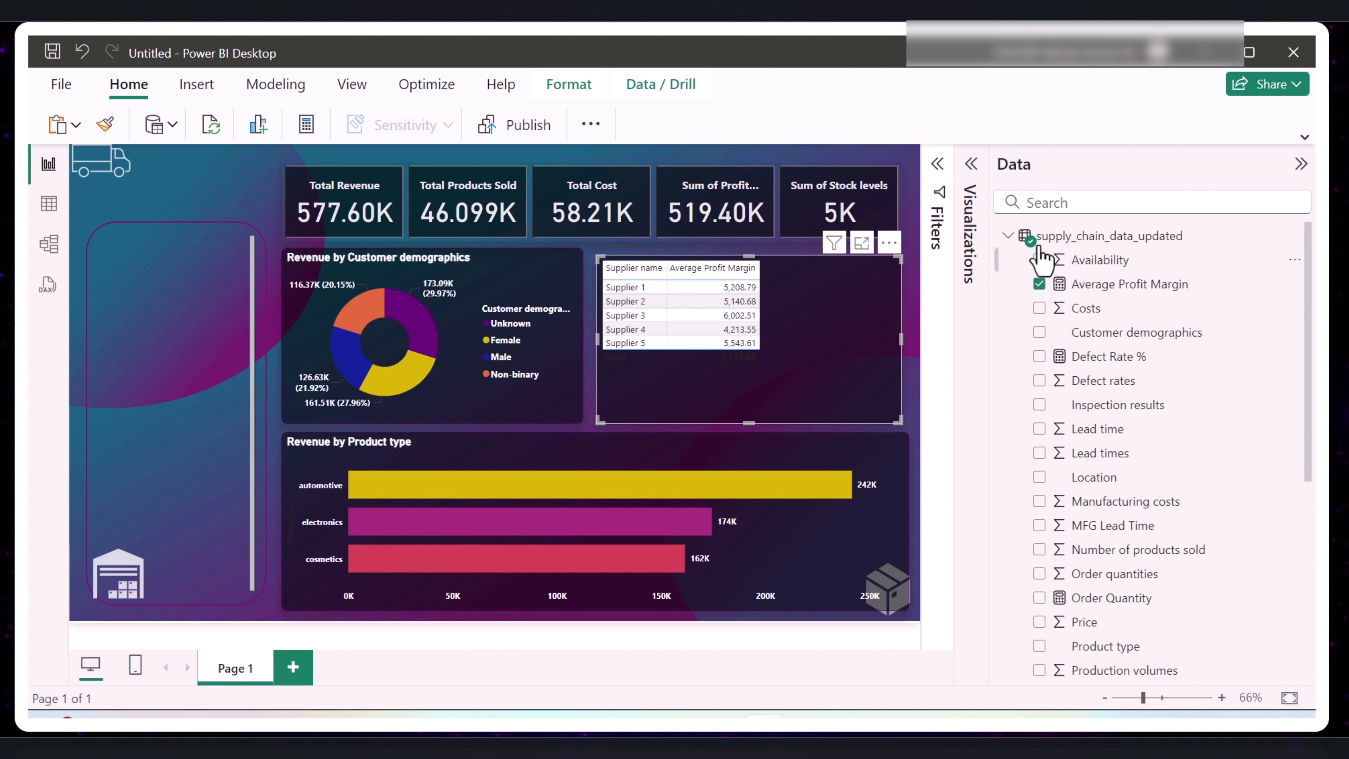
- Make the supplier table's values bold at font size 11 and widen its columns to fill the visual
{"action": "left_click", "coordinate": [1301, 163]}
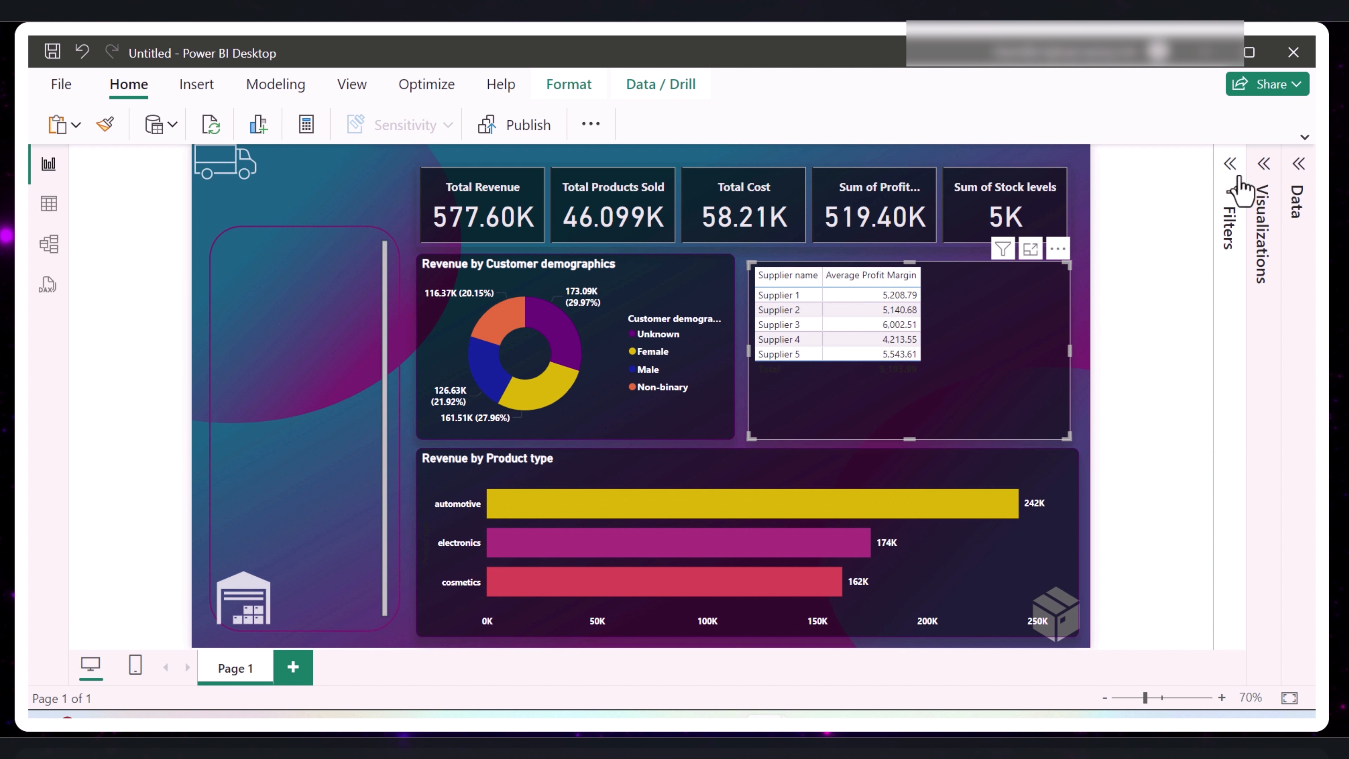
{"action": "left_click", "coordinate": [1264, 166]}
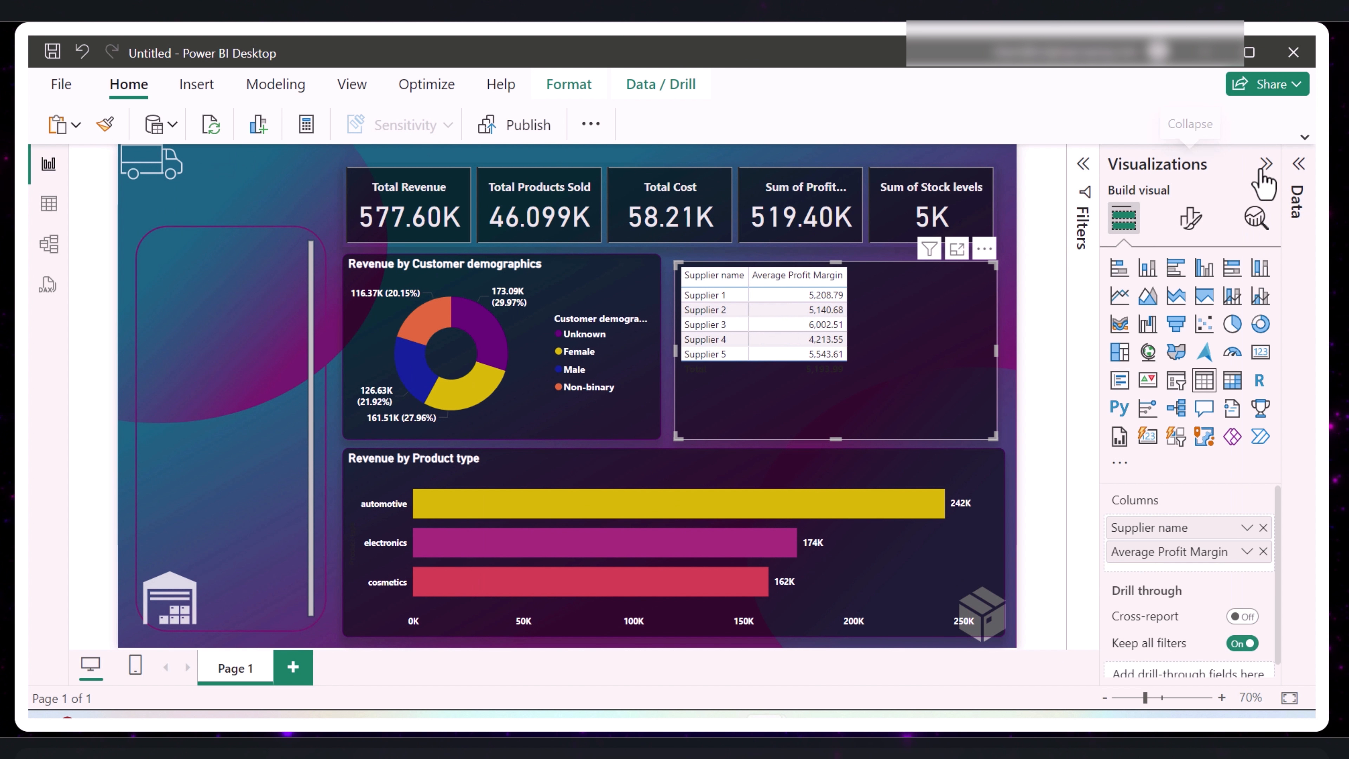
{"action": "left_click", "coordinate": [1190, 218]}
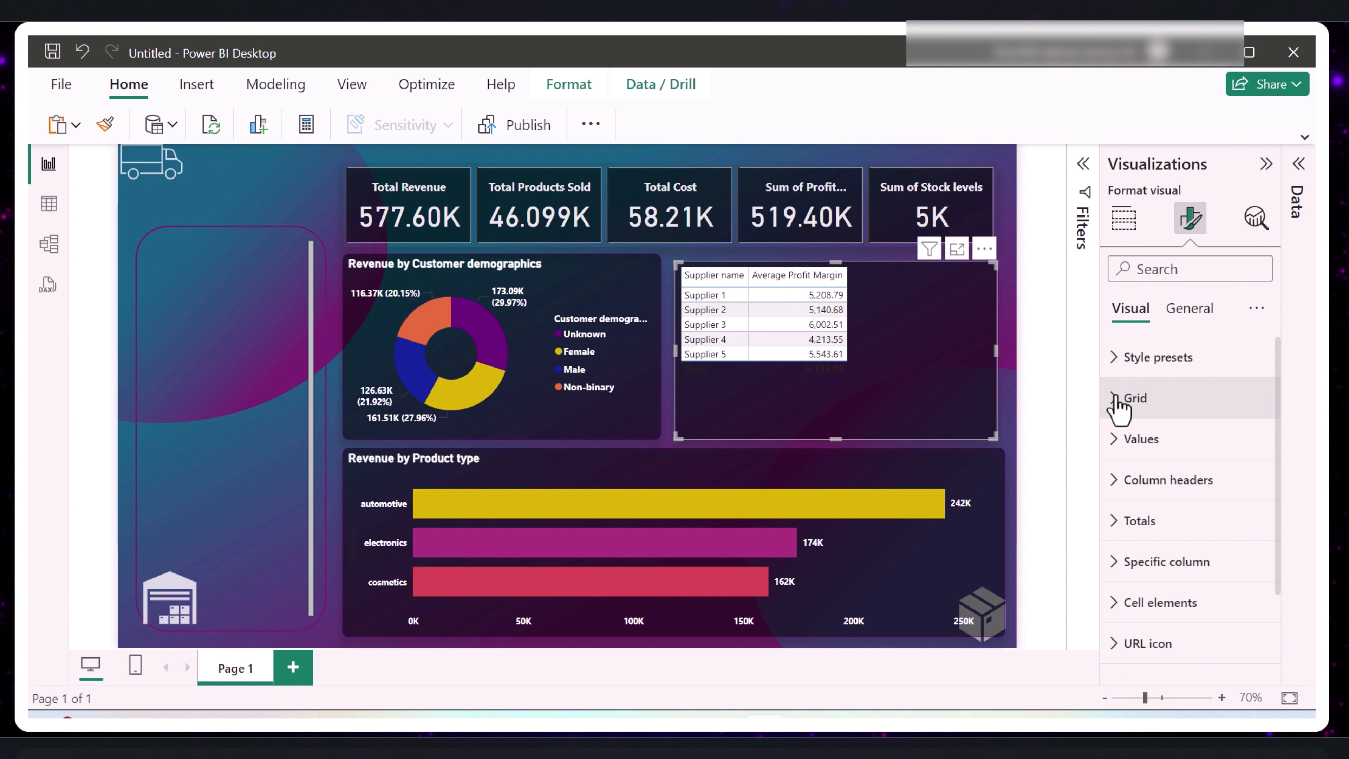
{"action": "left_click", "coordinate": [1119, 439]}
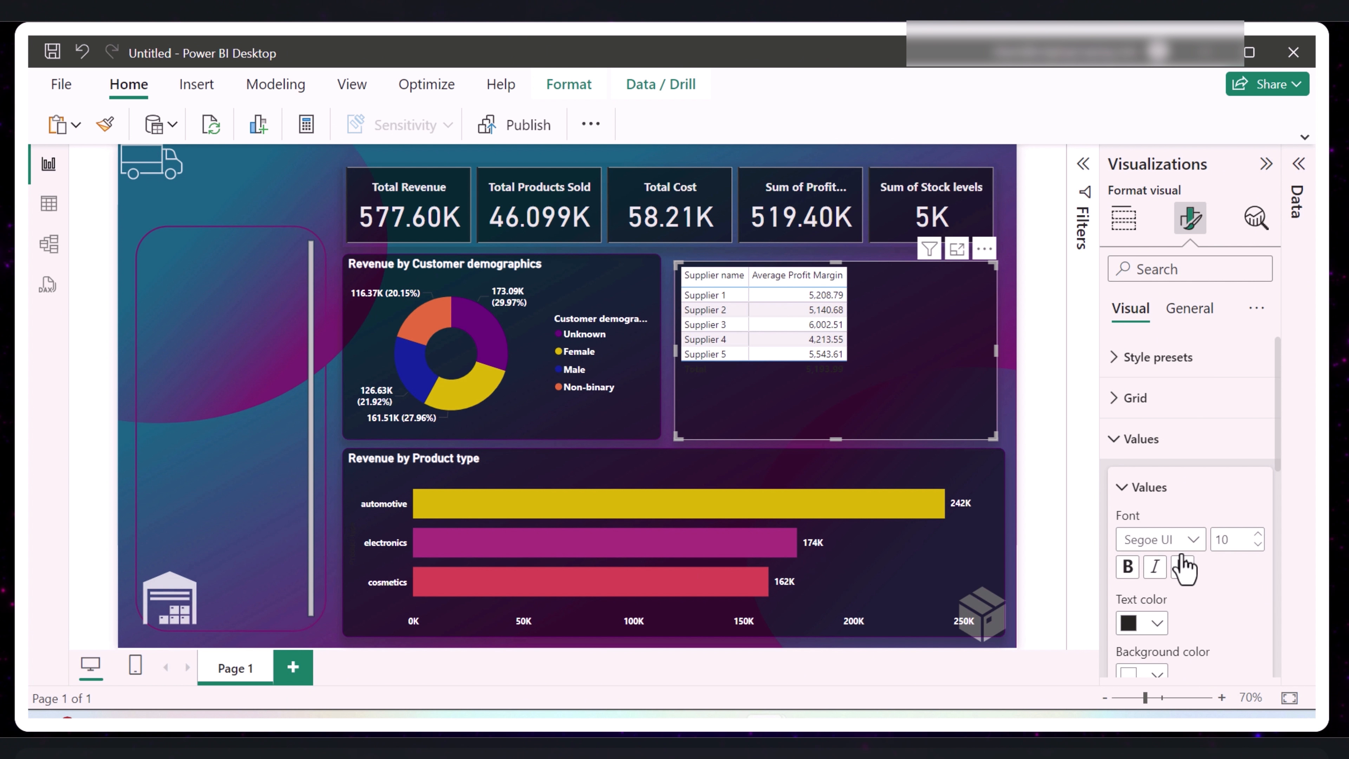
{"action": "left_click", "coordinate": [1126, 567]}
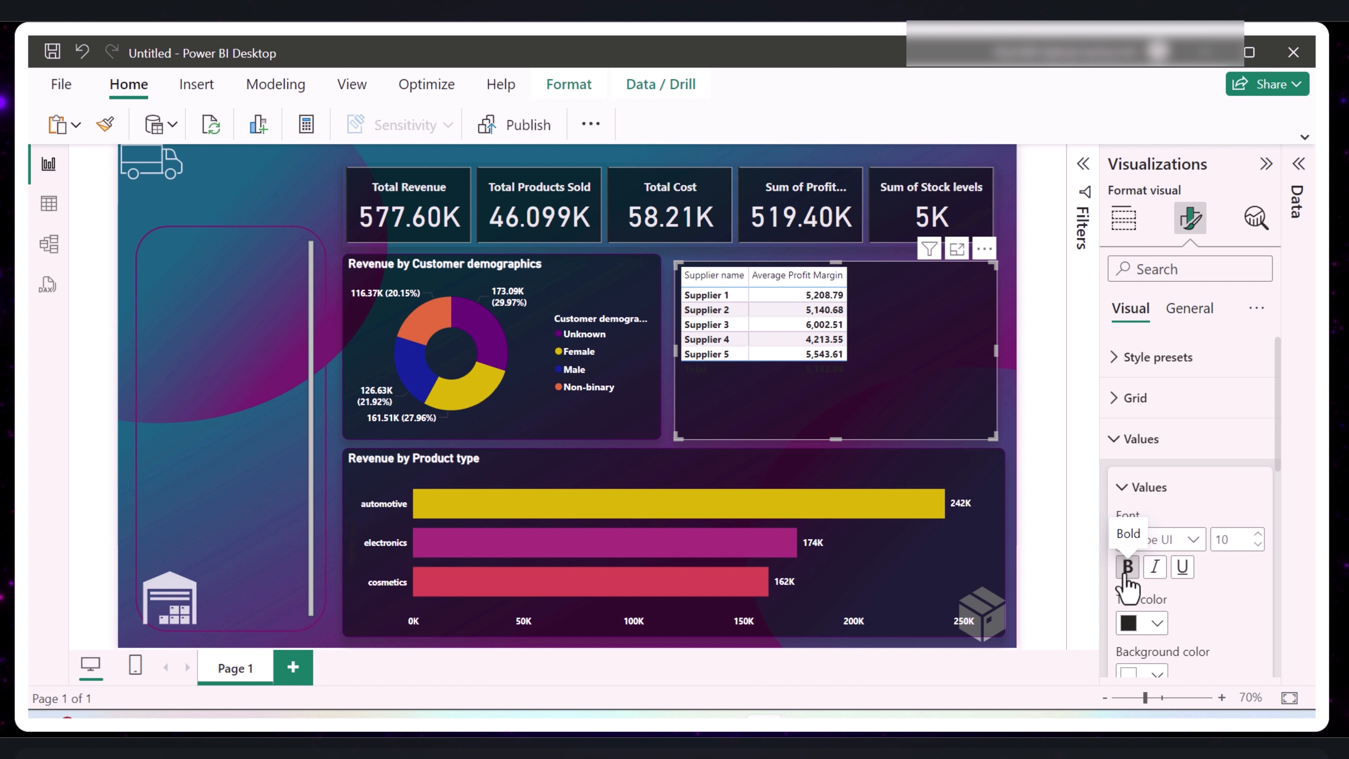
{"action": "left_click", "coordinate": [1257, 534]}
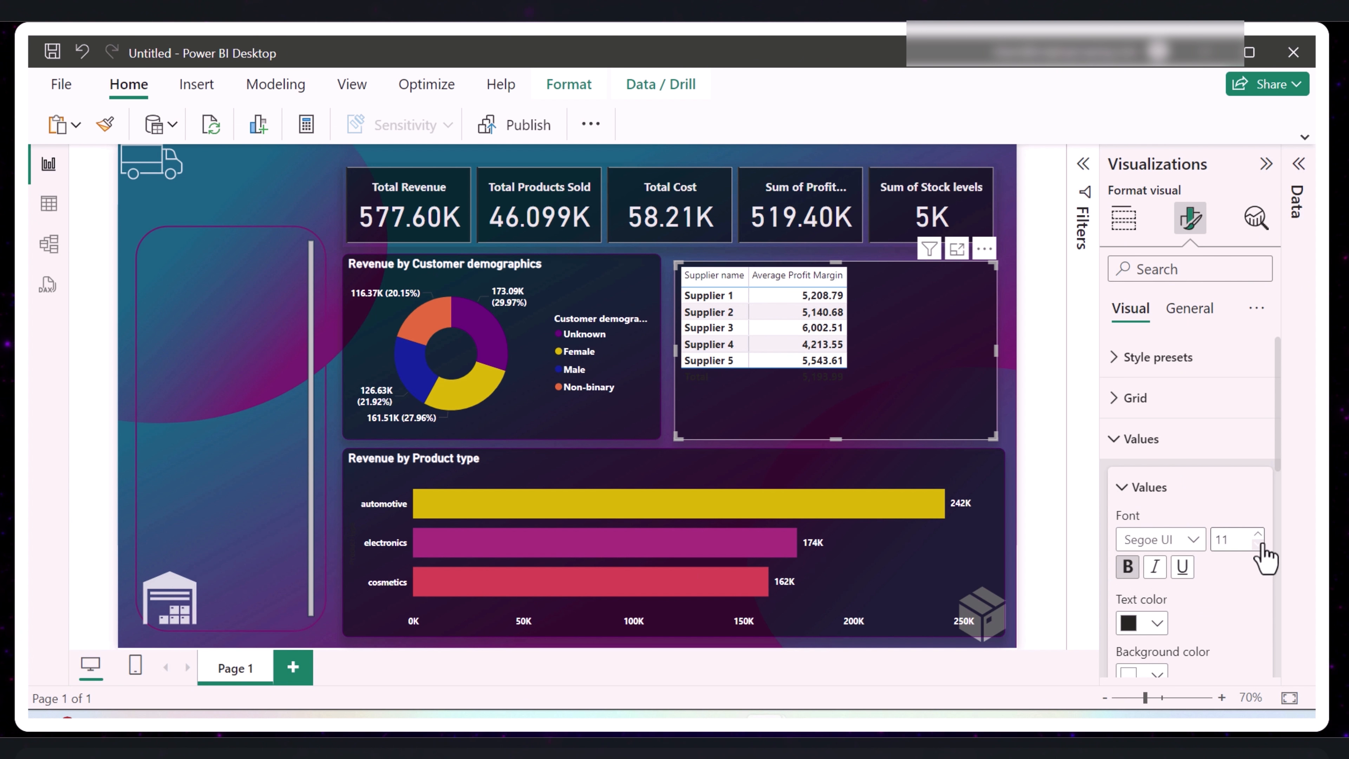
{"action": "left_click_drag", "start_coordinate": [746, 274], "coordinate": [885, 289]}
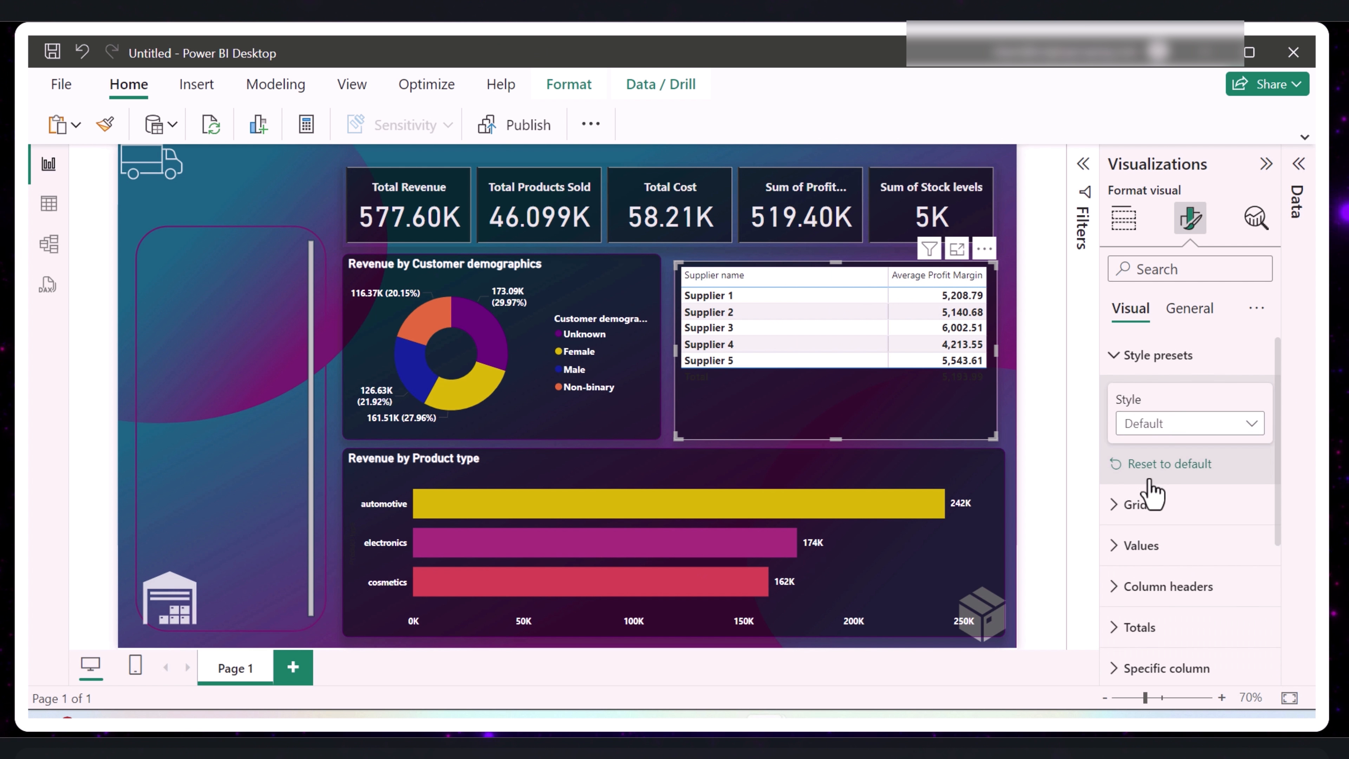
- Make the supplier table's column headers bold at font size 16
{"action": "scroll", "coordinate": [1147, 505], "scroll_direction": "down", "scroll_amount": 2}
{"action": "left_click", "coordinate": [1121, 489]}
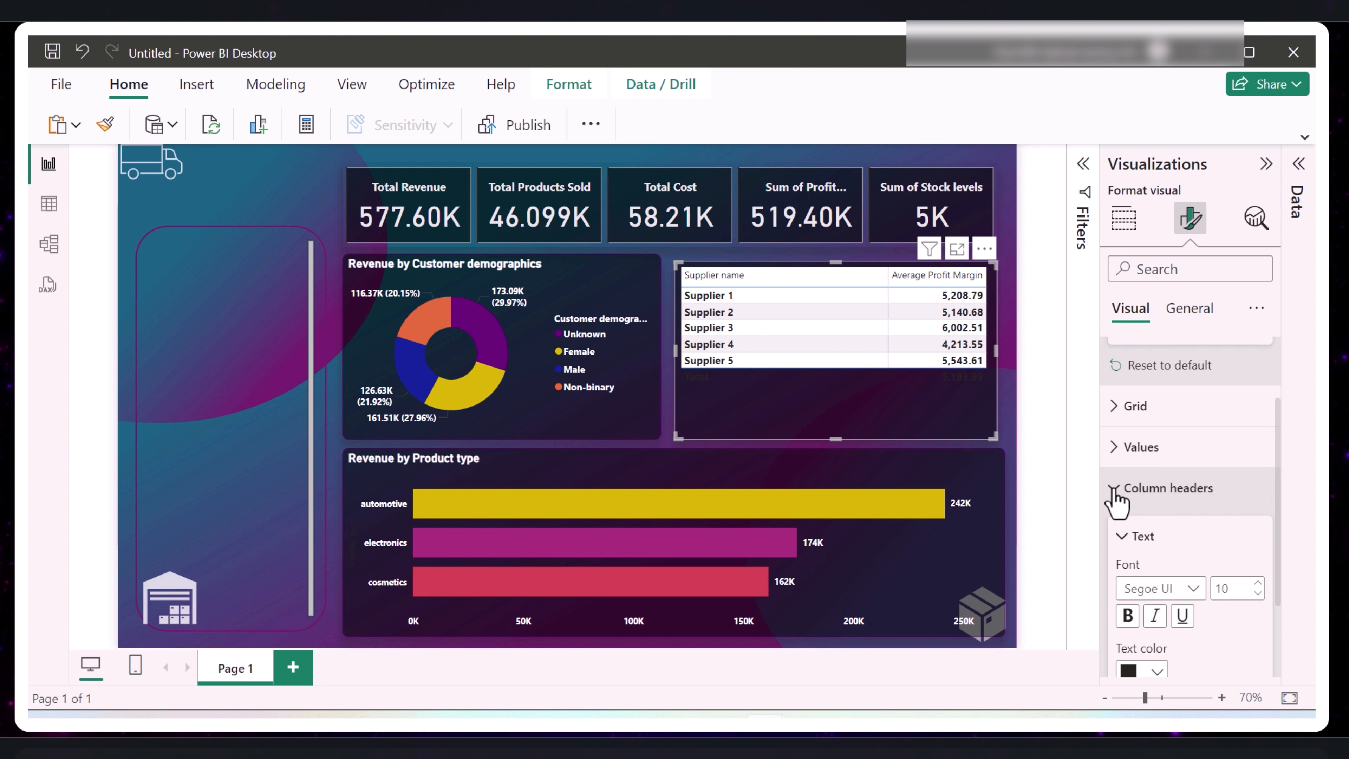
{"action": "left_click", "coordinate": [1256, 584]}
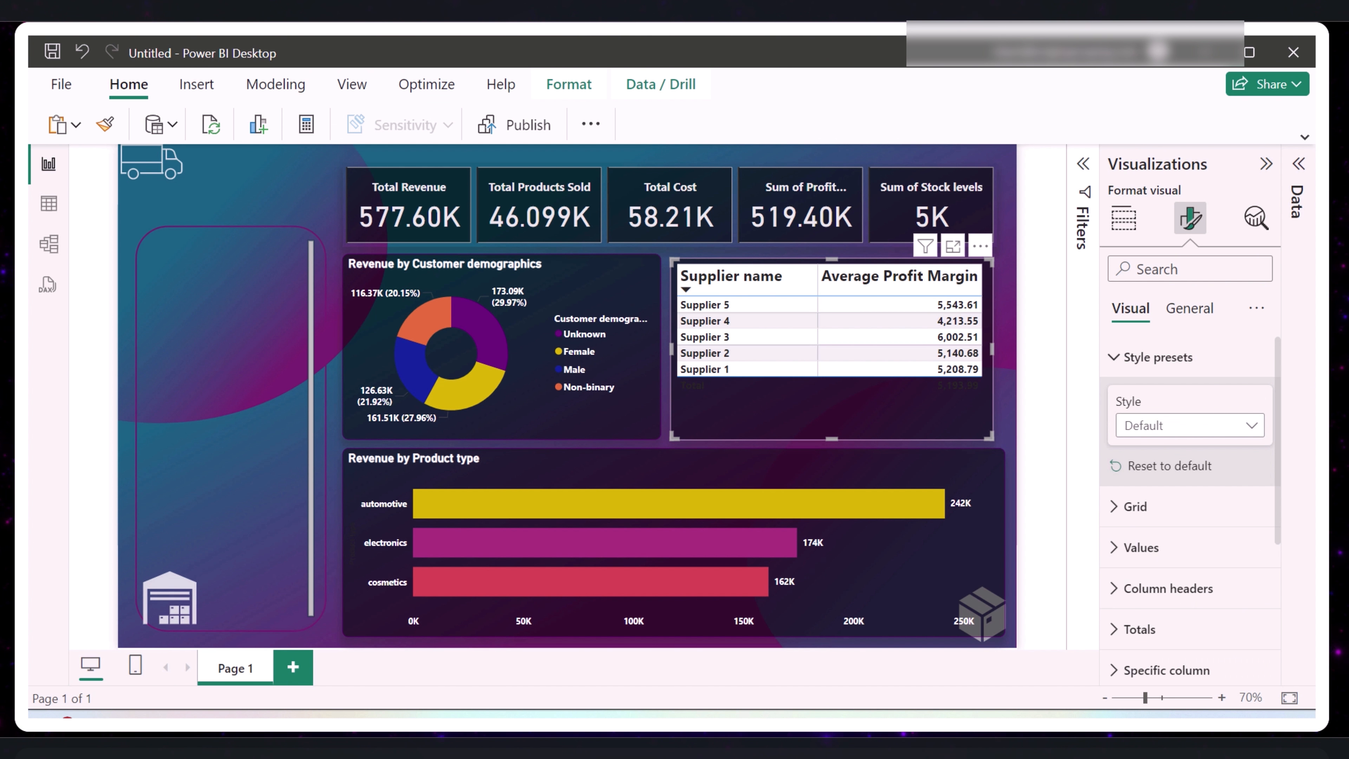
- Set the supplier table's style preset to None
{"action": "left_click", "coordinate": [1241, 431]}
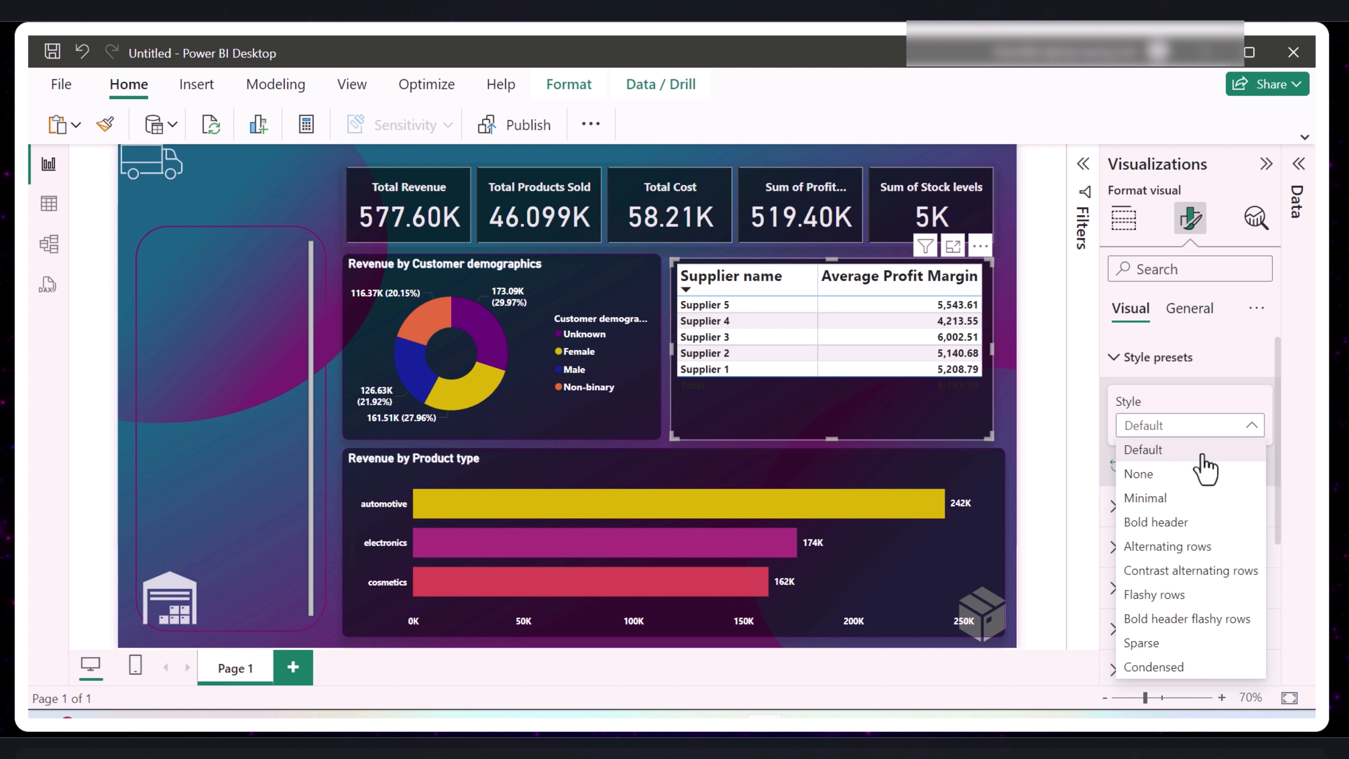
{"action": "left_click", "coordinate": [1153, 474]}
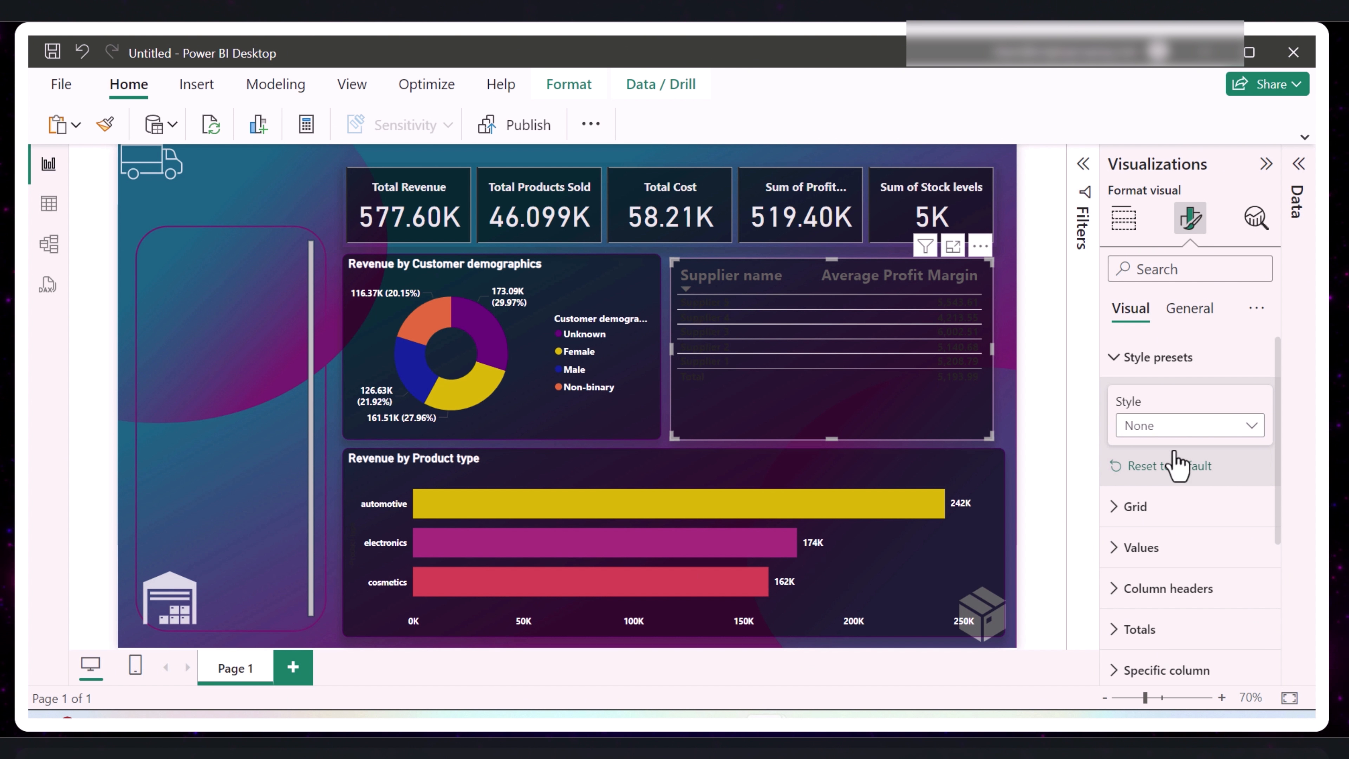
{"action": "left_click", "coordinate": [1124, 364]}
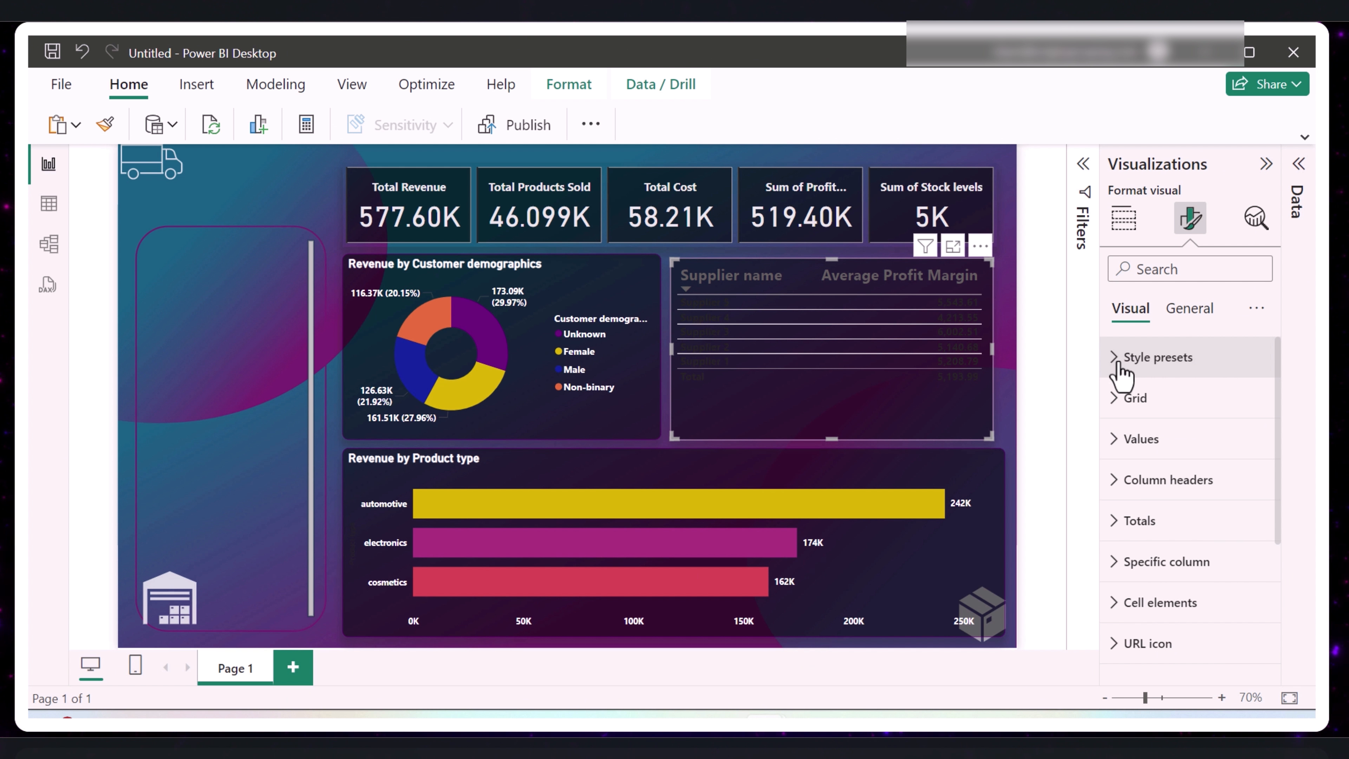
- Set both the text color and the alternate text color of the supplier table's values to white
{"action": "left_click", "coordinate": [1122, 441]}
{"action": "scroll", "coordinate": [1142, 457], "scroll_direction": "down", "scroll_amount": 4}
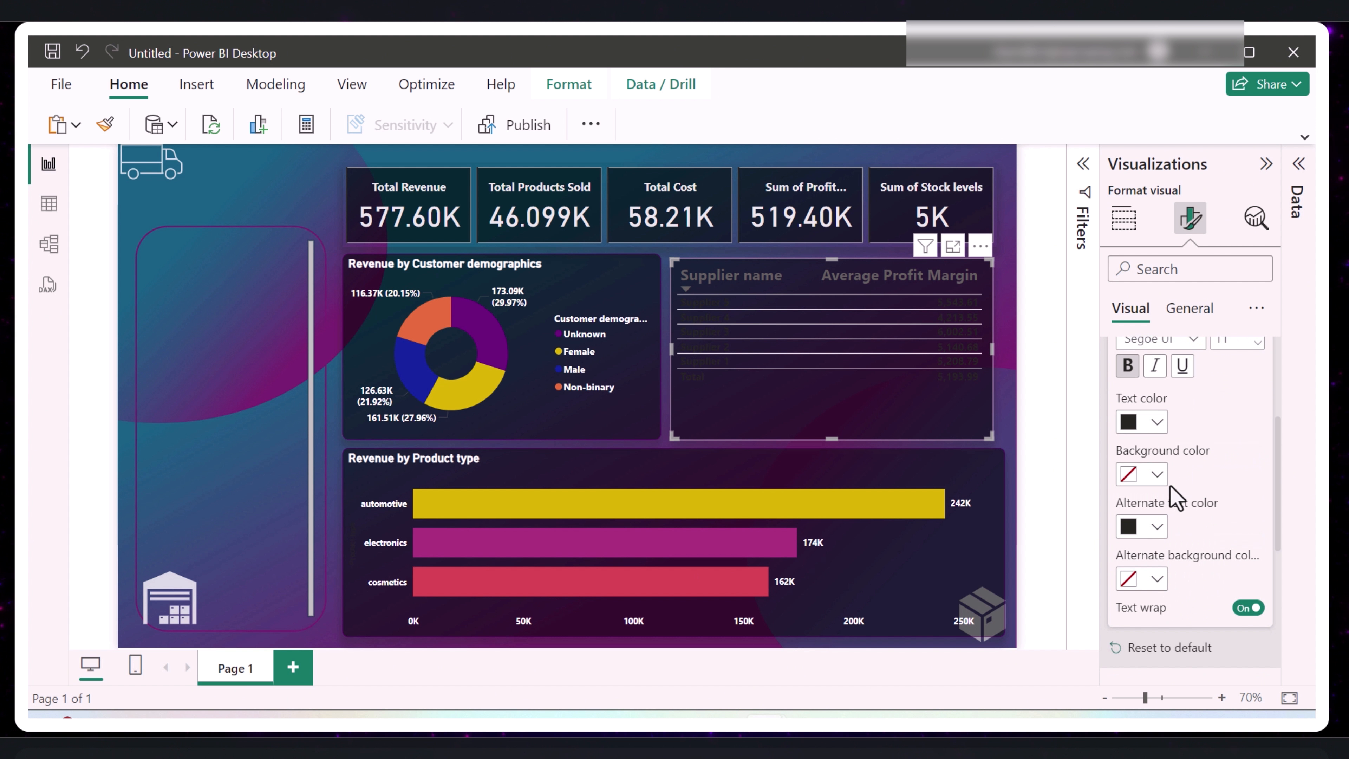
{"action": "left_click", "coordinate": [1151, 423]}
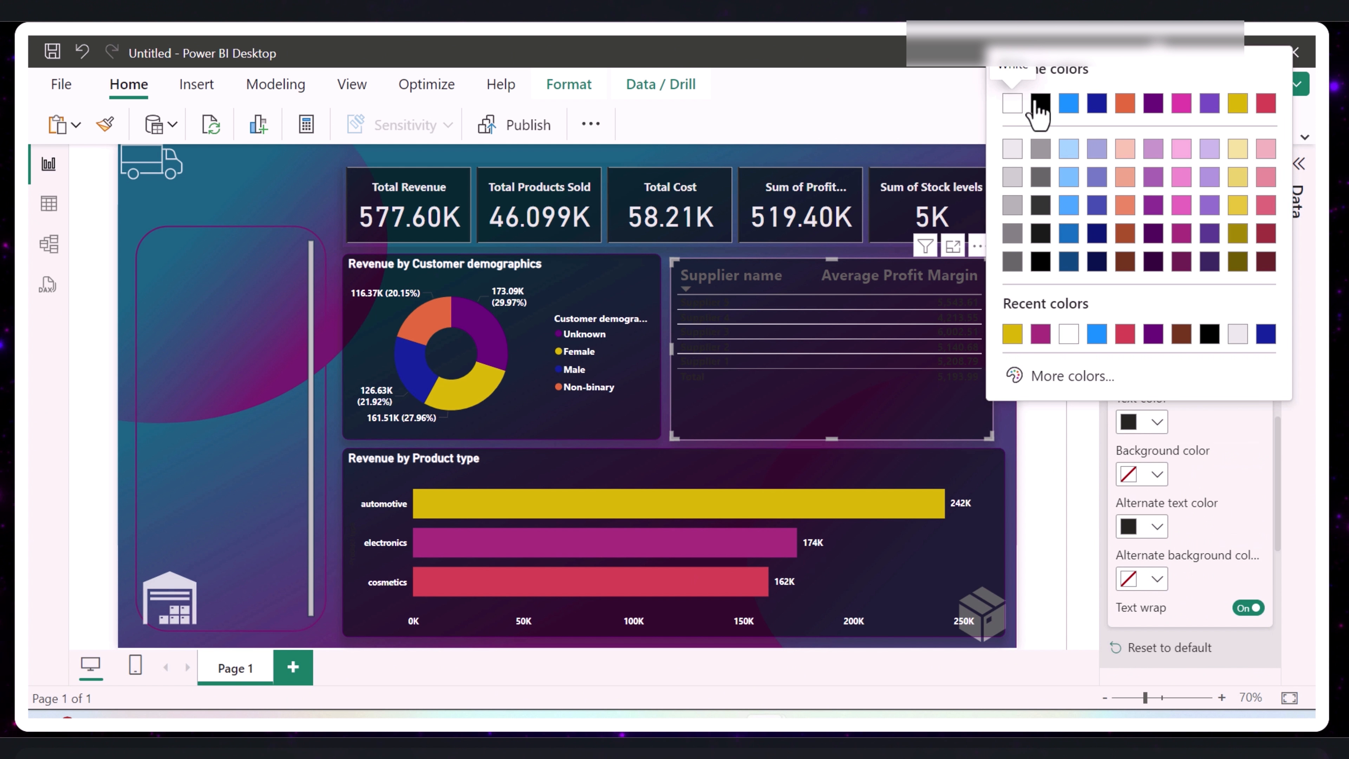
{"action": "left_click", "coordinate": [1013, 104]}
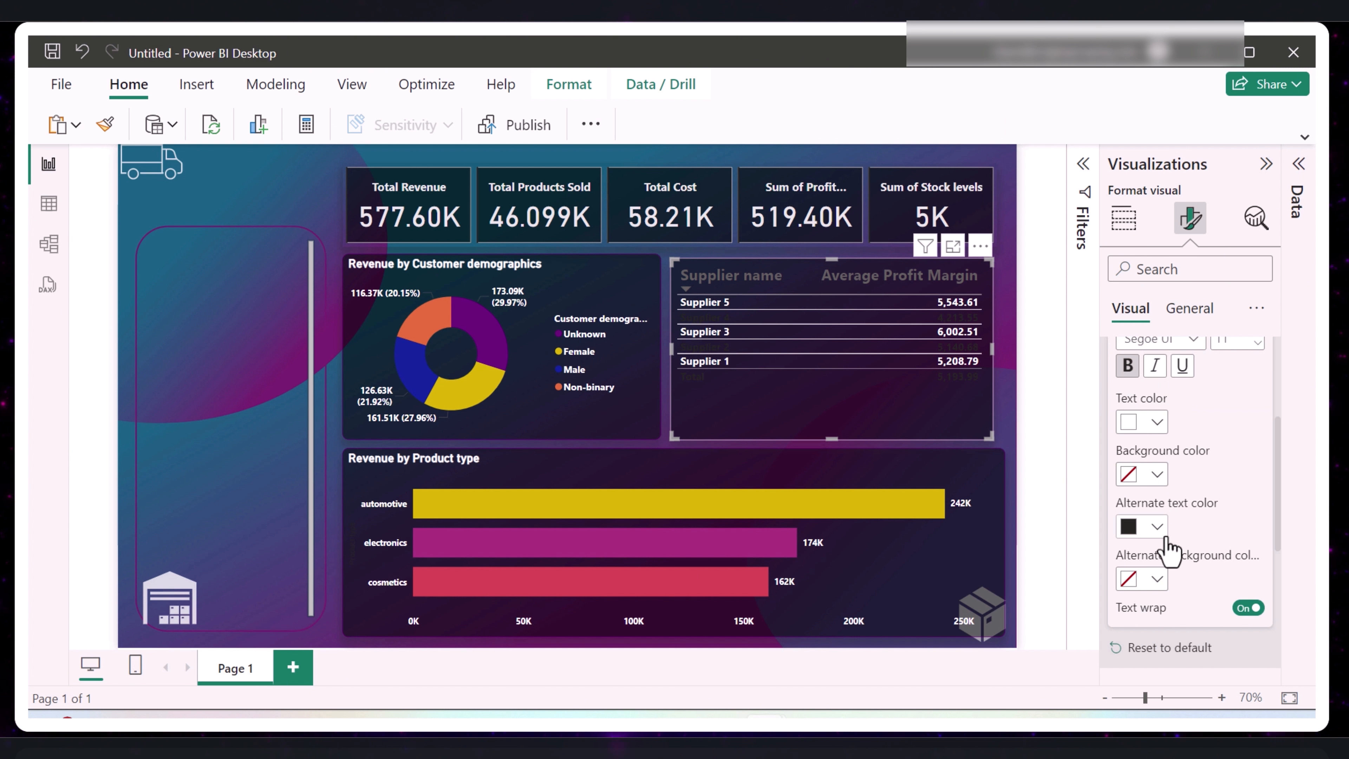
{"action": "left_click", "coordinate": [1158, 526]}
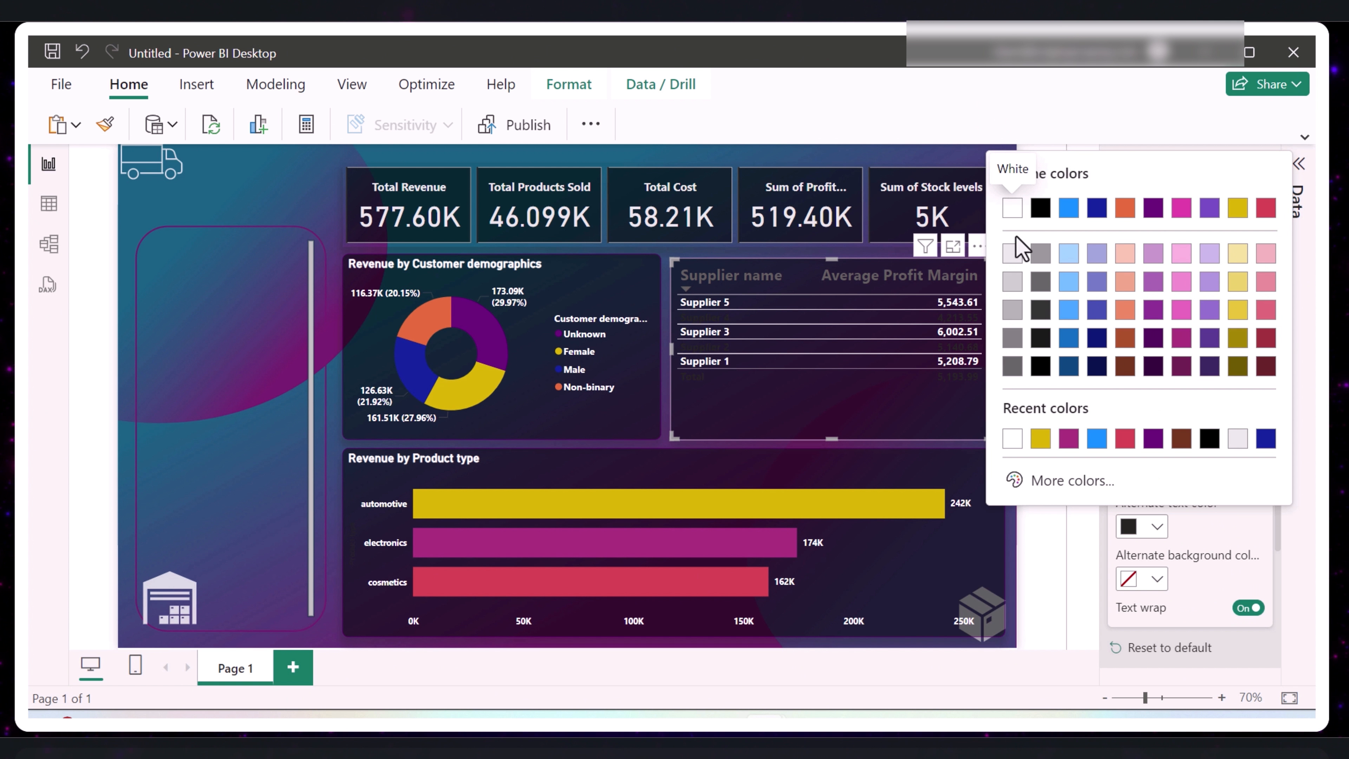
{"action": "left_click", "coordinate": [1008, 211]}
- Set the supplier table's total row text to white and its font size to 14
{"action": "scroll", "coordinate": [1173, 529], "scroll_direction": "down", "scroll_amount": 3}
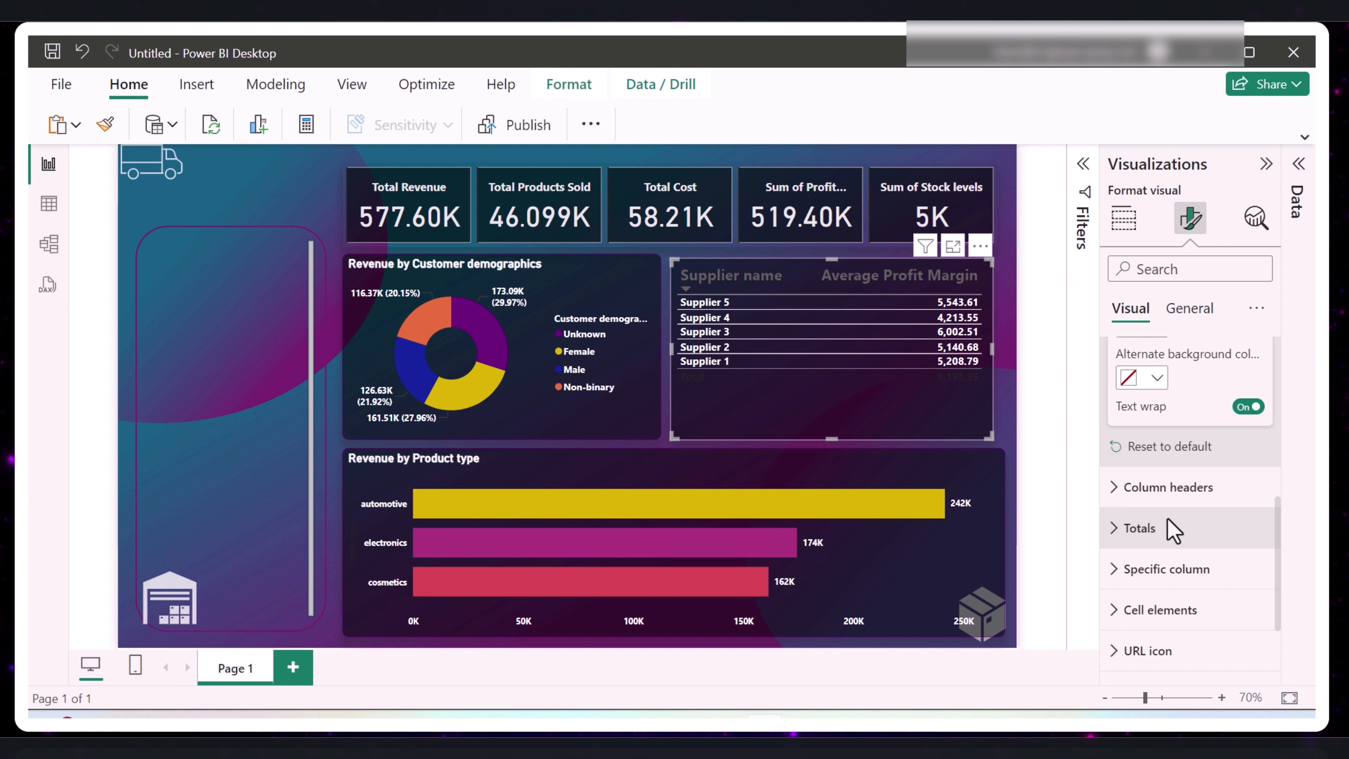
{"action": "left_click", "coordinate": [1114, 528]}
{"action": "scroll", "coordinate": [1165, 587], "scroll_direction": "down", "scroll_amount": 2}
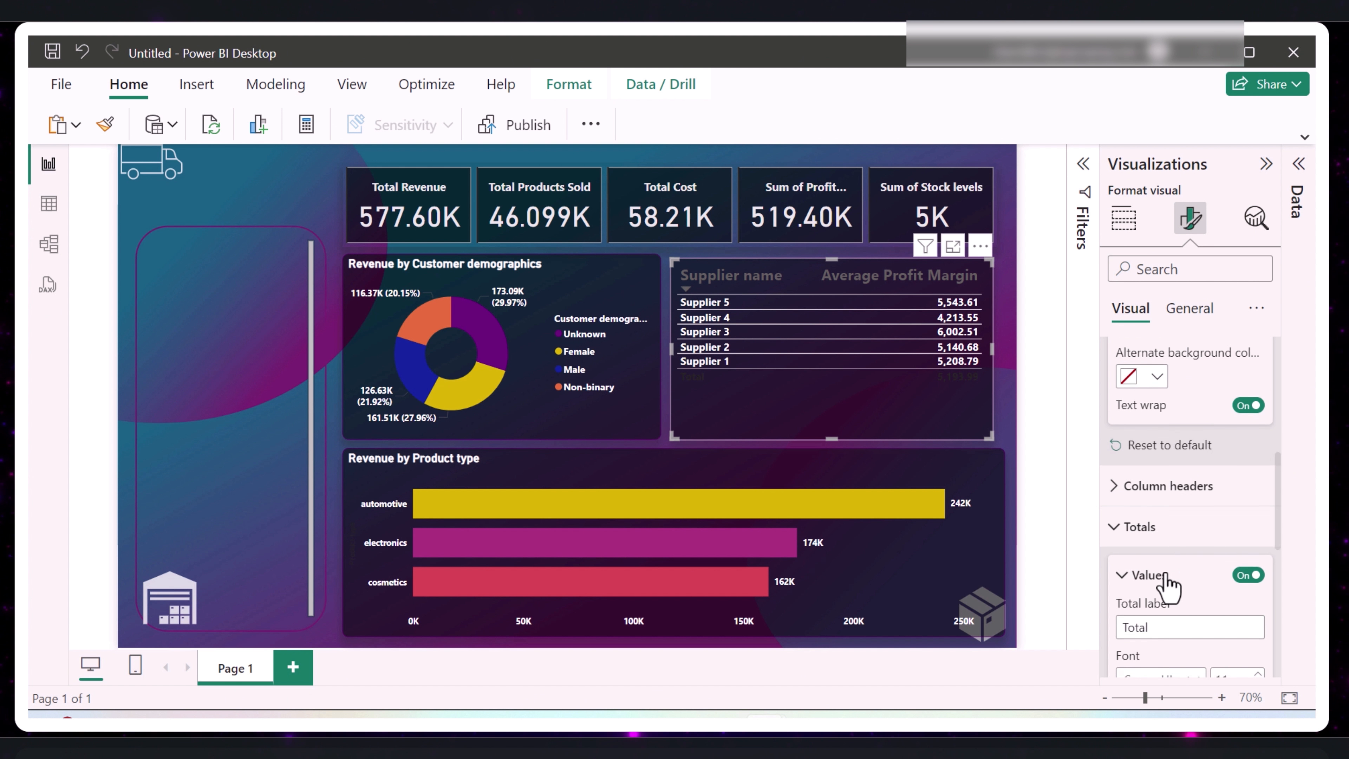
{"action": "left_click", "coordinate": [1156, 668]}
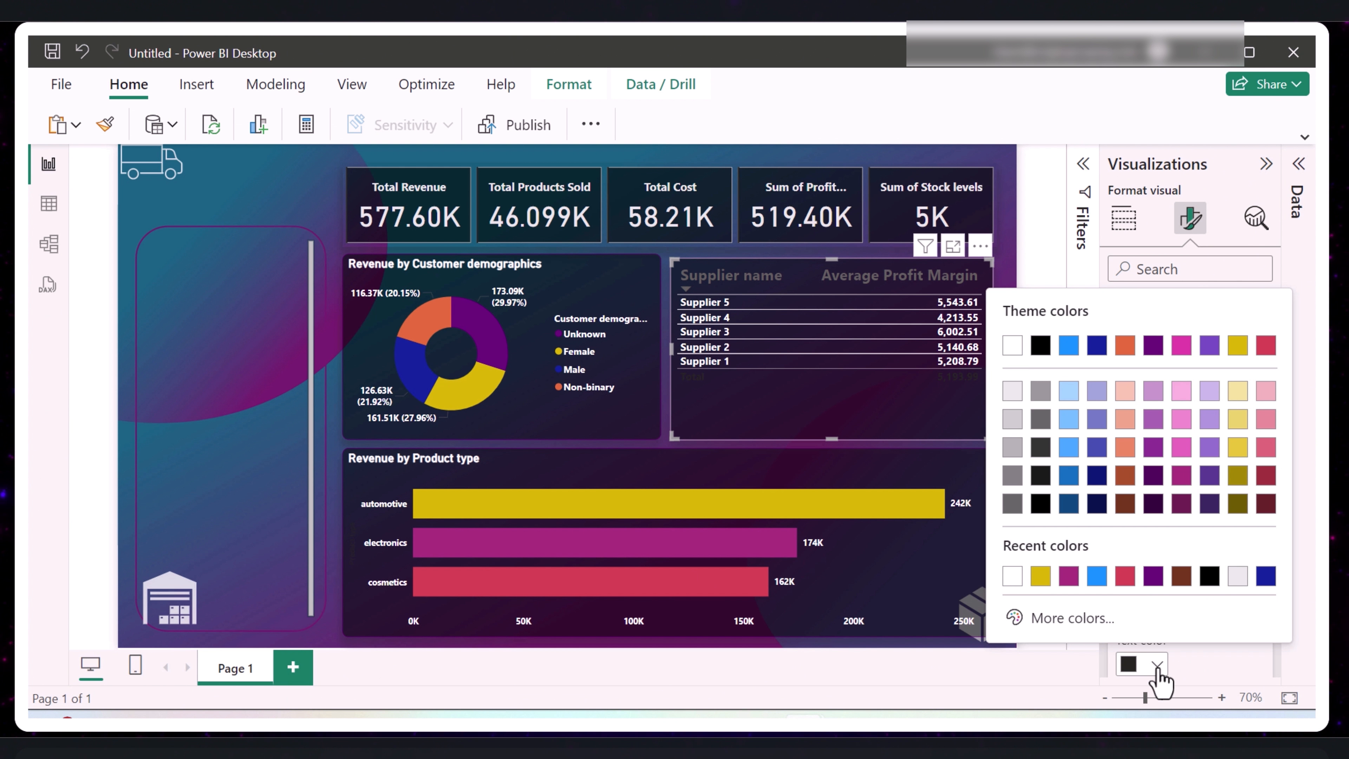
{"action": "left_click", "coordinate": [1021, 353]}
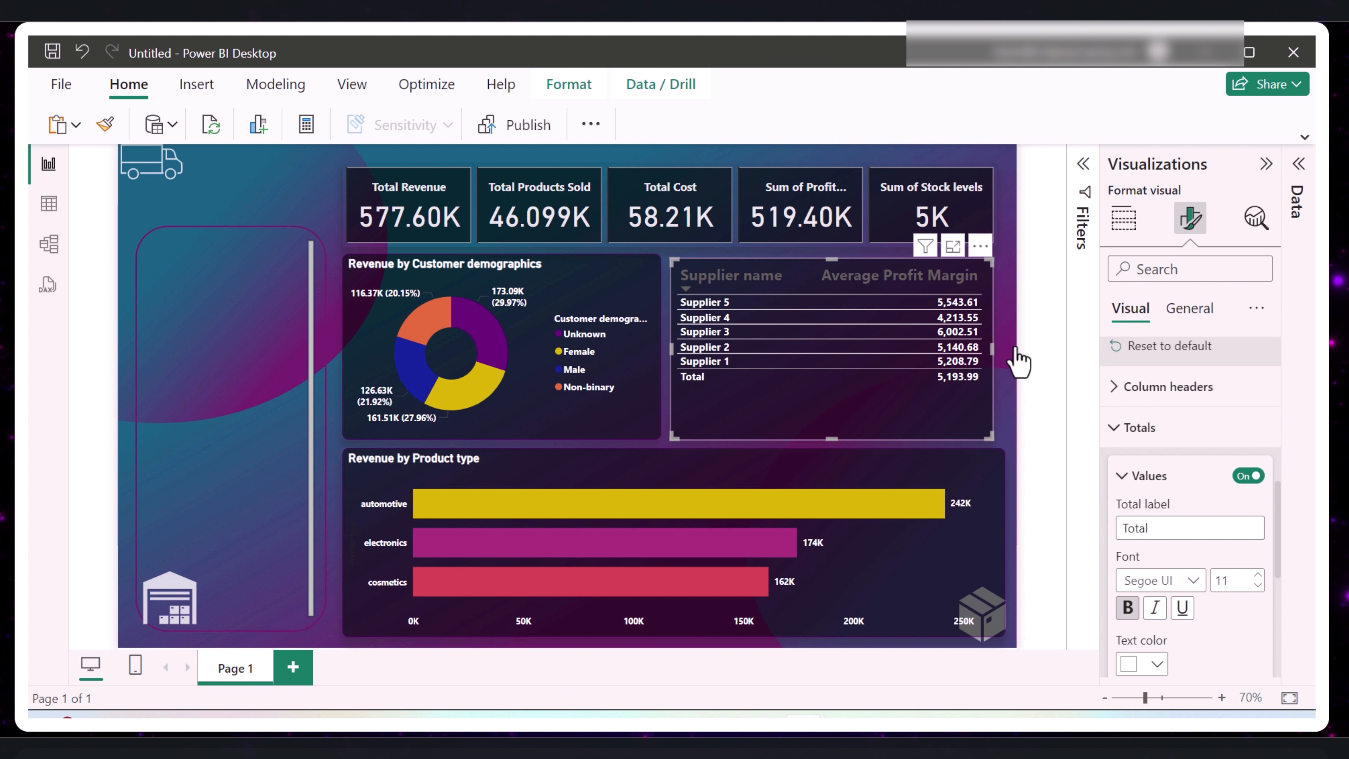
{"action": "left_click", "coordinate": [1258, 574]}
{"action": "left_click", "coordinate": [1258, 575]}
{"action": "left_click", "coordinate": [1258, 574]}
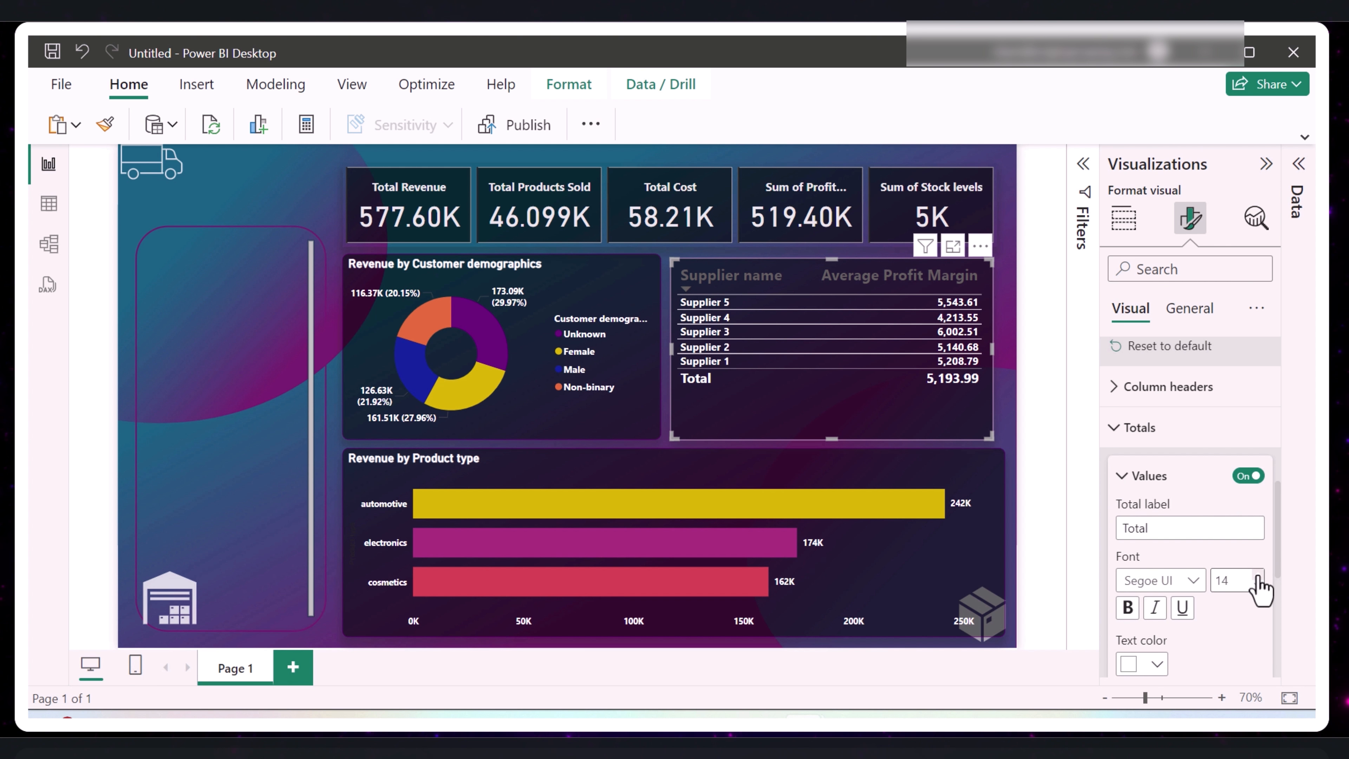
- Set the text color of the supplier table's column headers to white
{"action": "scroll", "coordinate": [1259, 587], "scroll_direction": "up", "scroll_amount": 3}
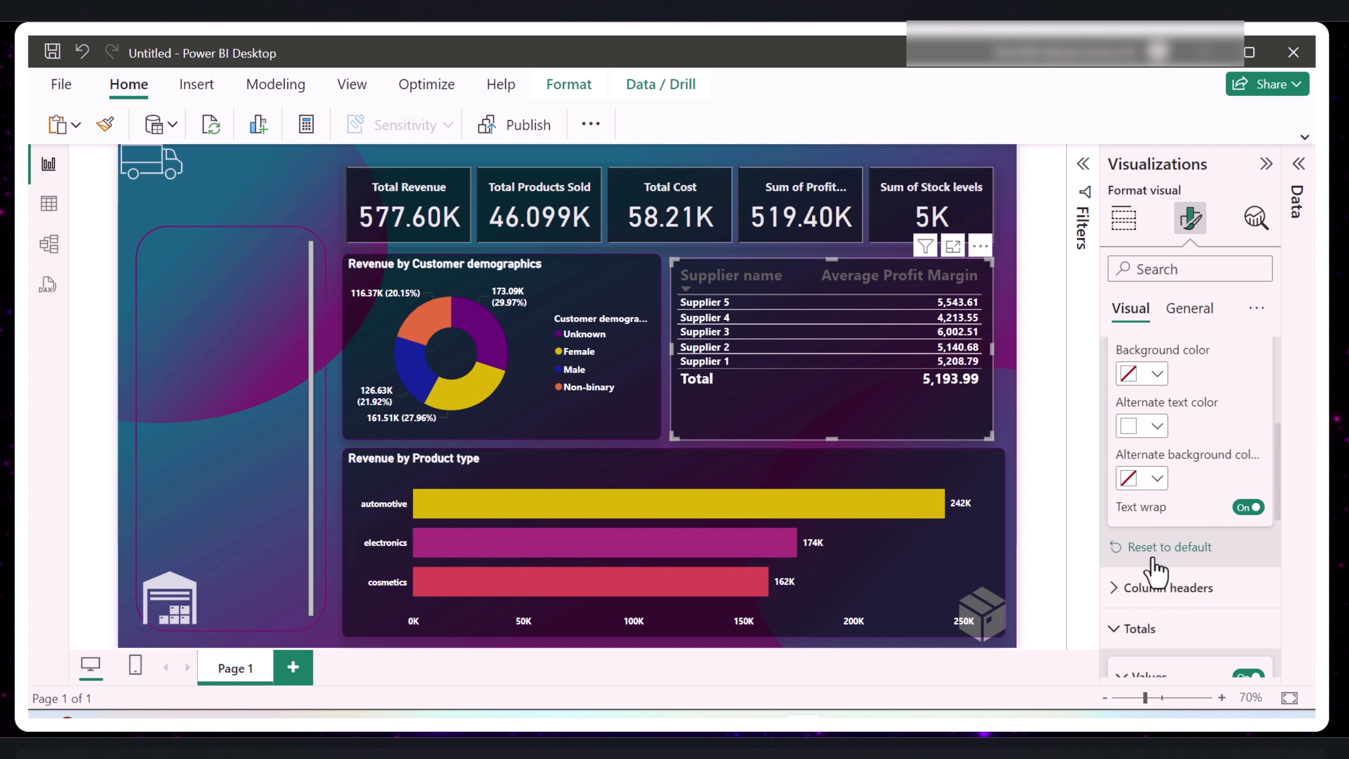
{"action": "left_click", "coordinate": [1119, 589]}
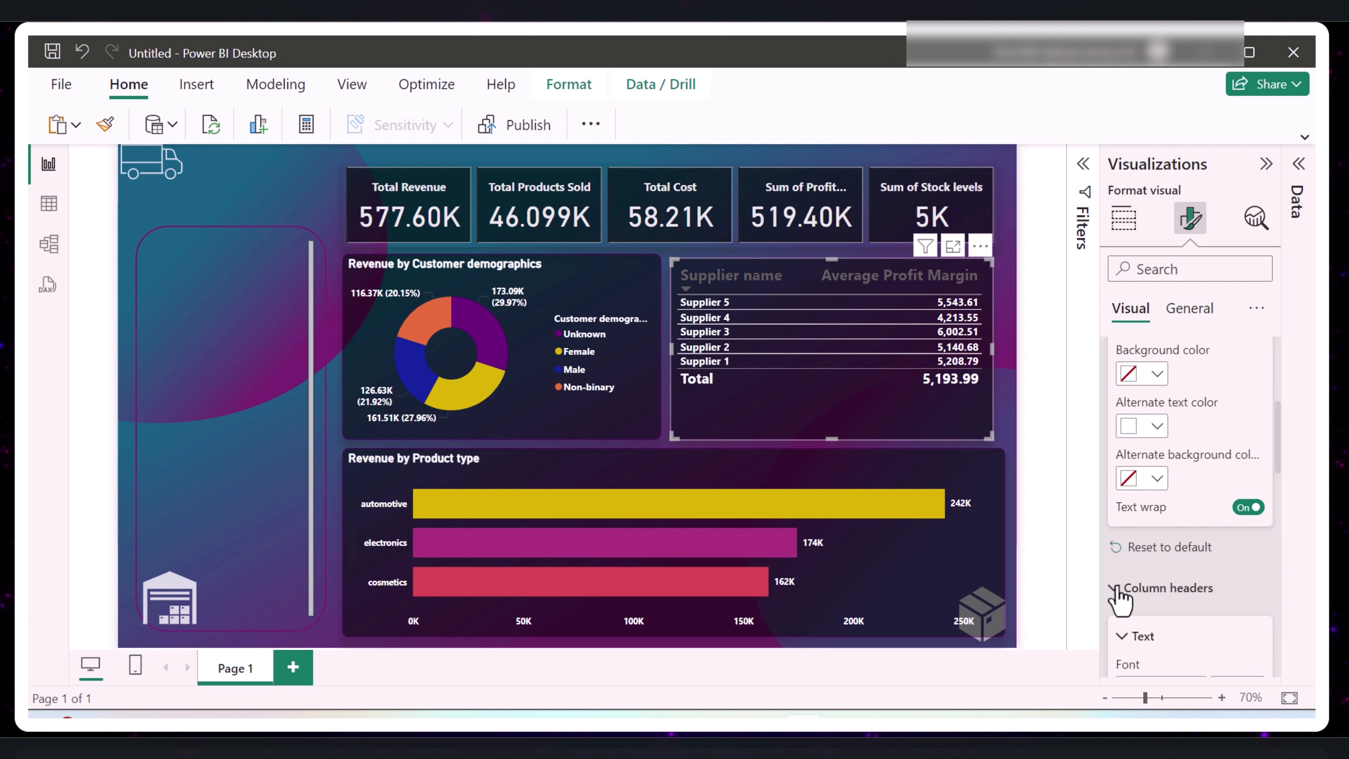
{"action": "scroll", "coordinate": [1166, 584], "scroll_direction": "down", "scroll_amount": 3}
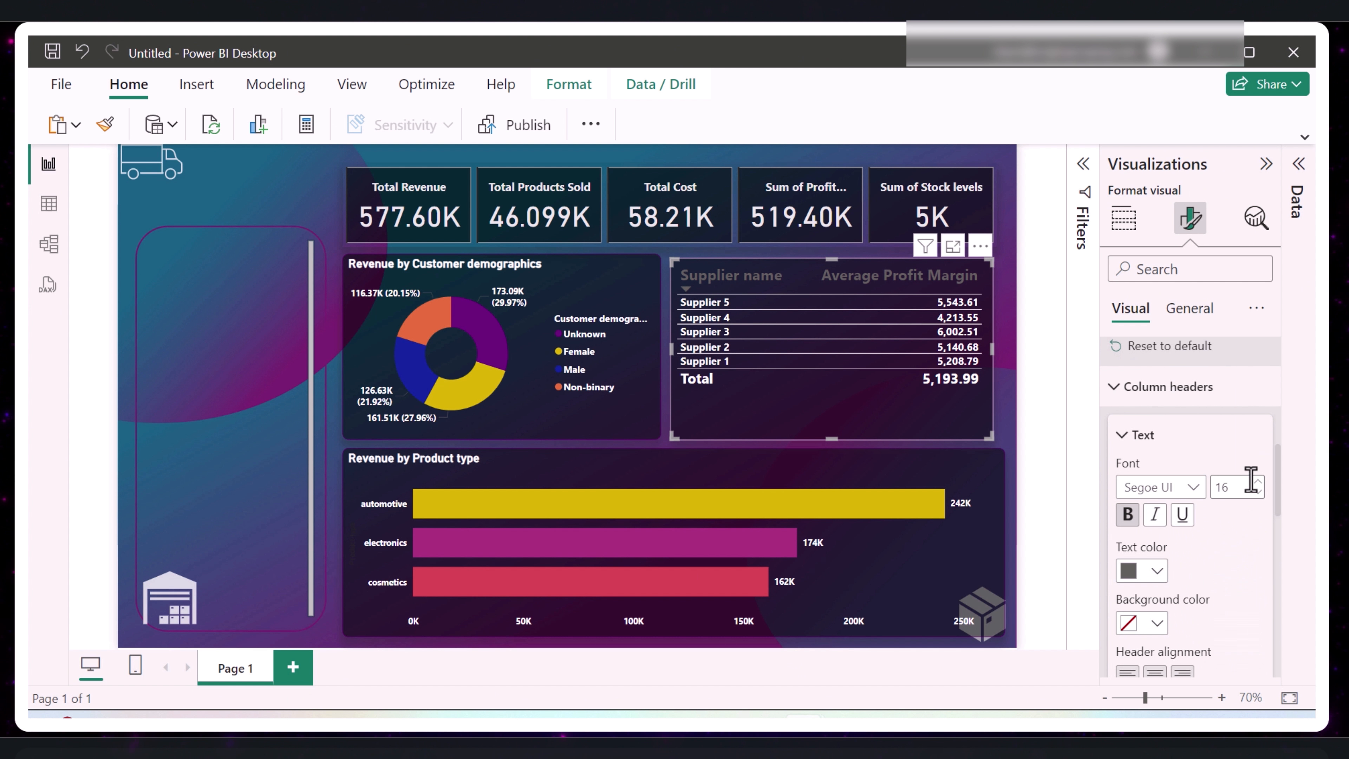
{"action": "left_click", "coordinate": [1157, 573]}
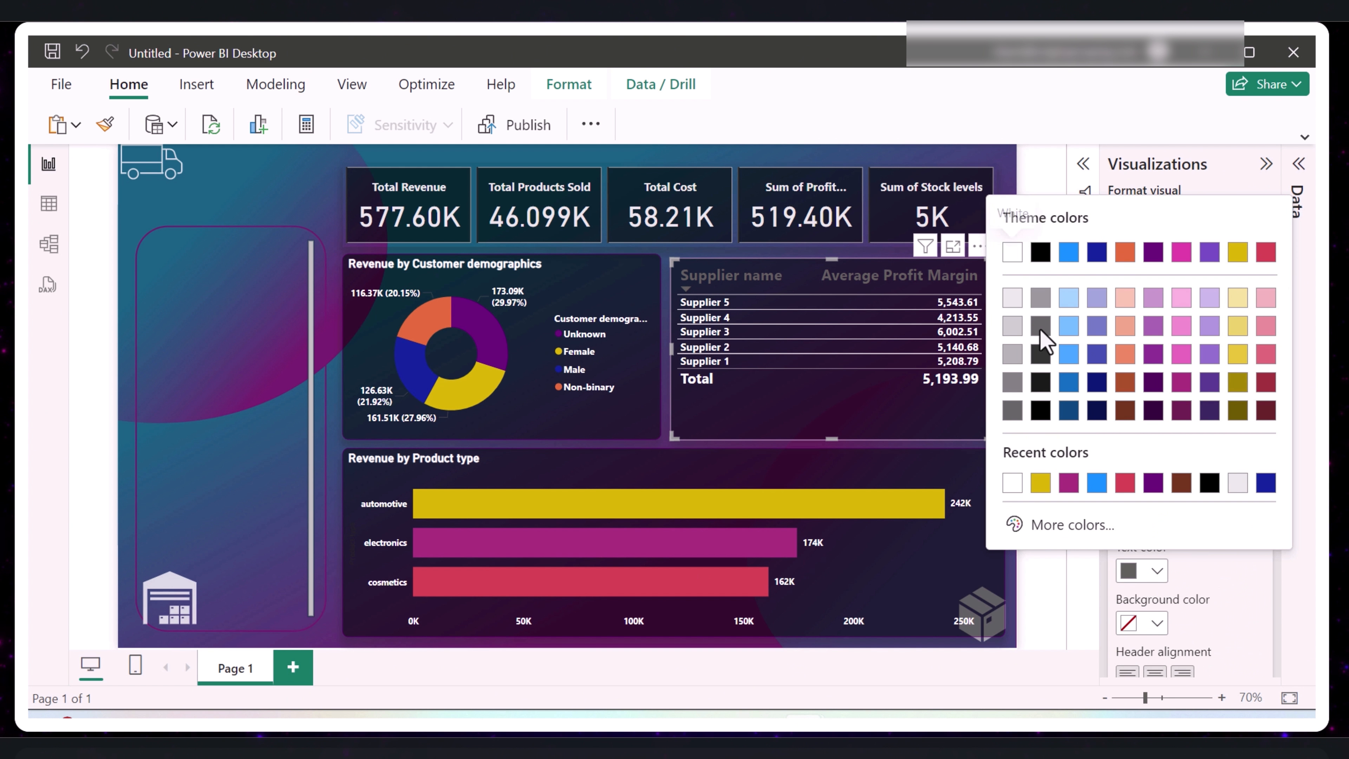
{"action": "left_click", "coordinate": [1012, 254]}
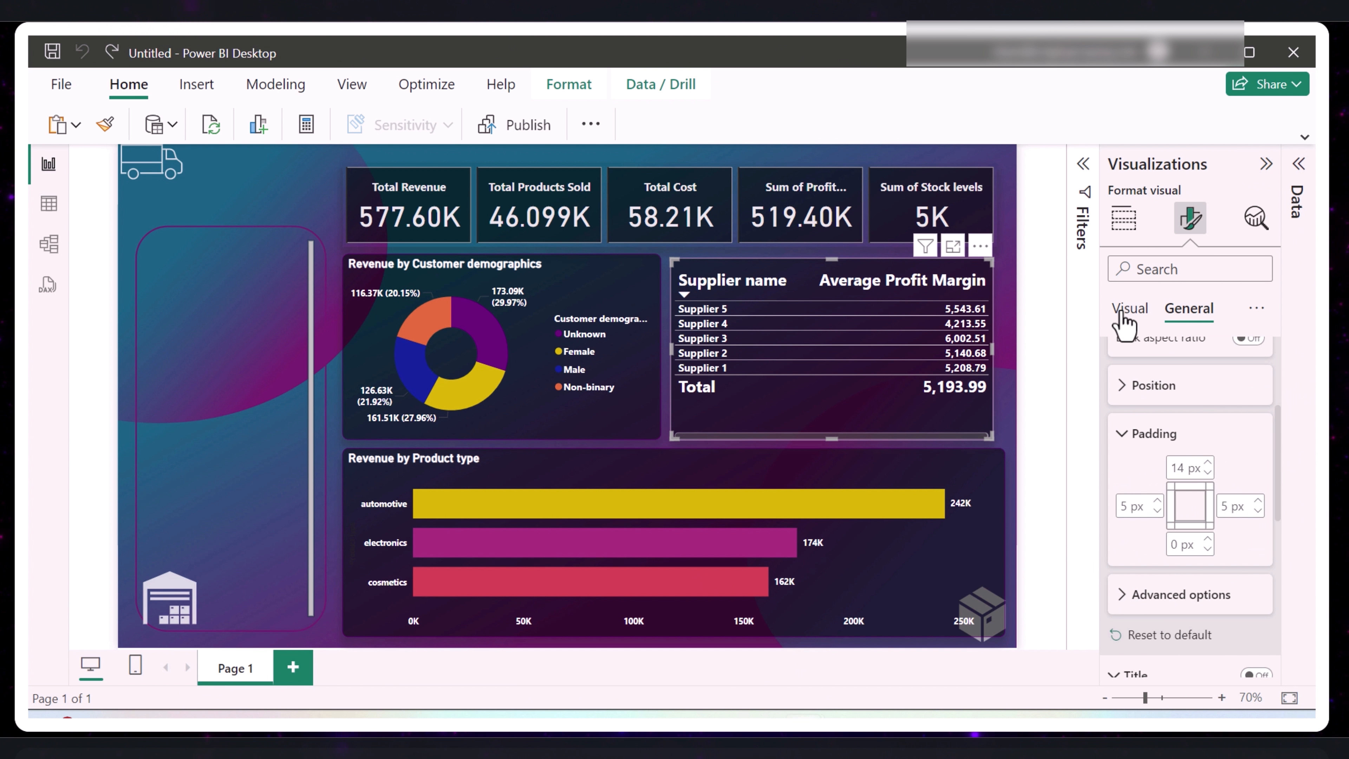
- Set the supplier table's top padding to 20 px
{"action": "left_click", "coordinate": [1126, 312]}
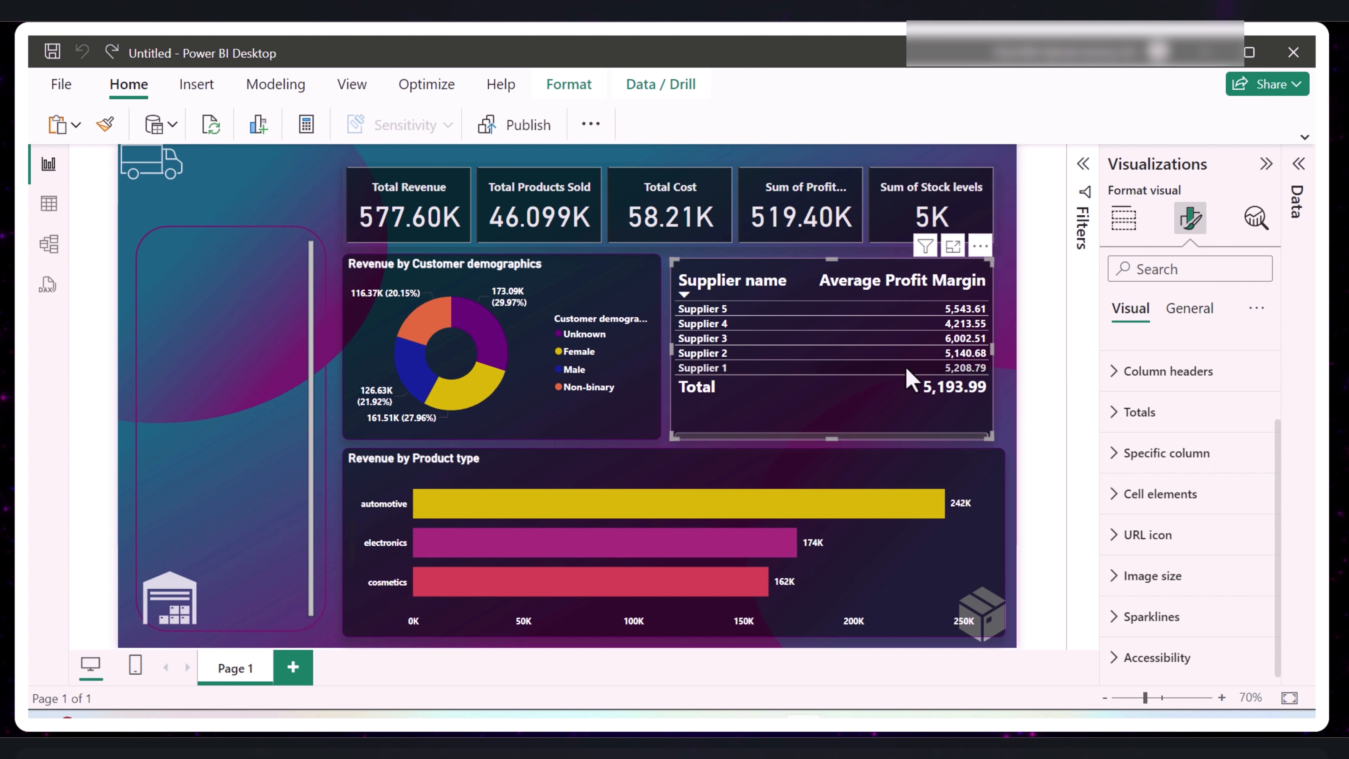
{"action": "left_click", "coordinate": [1192, 310]}
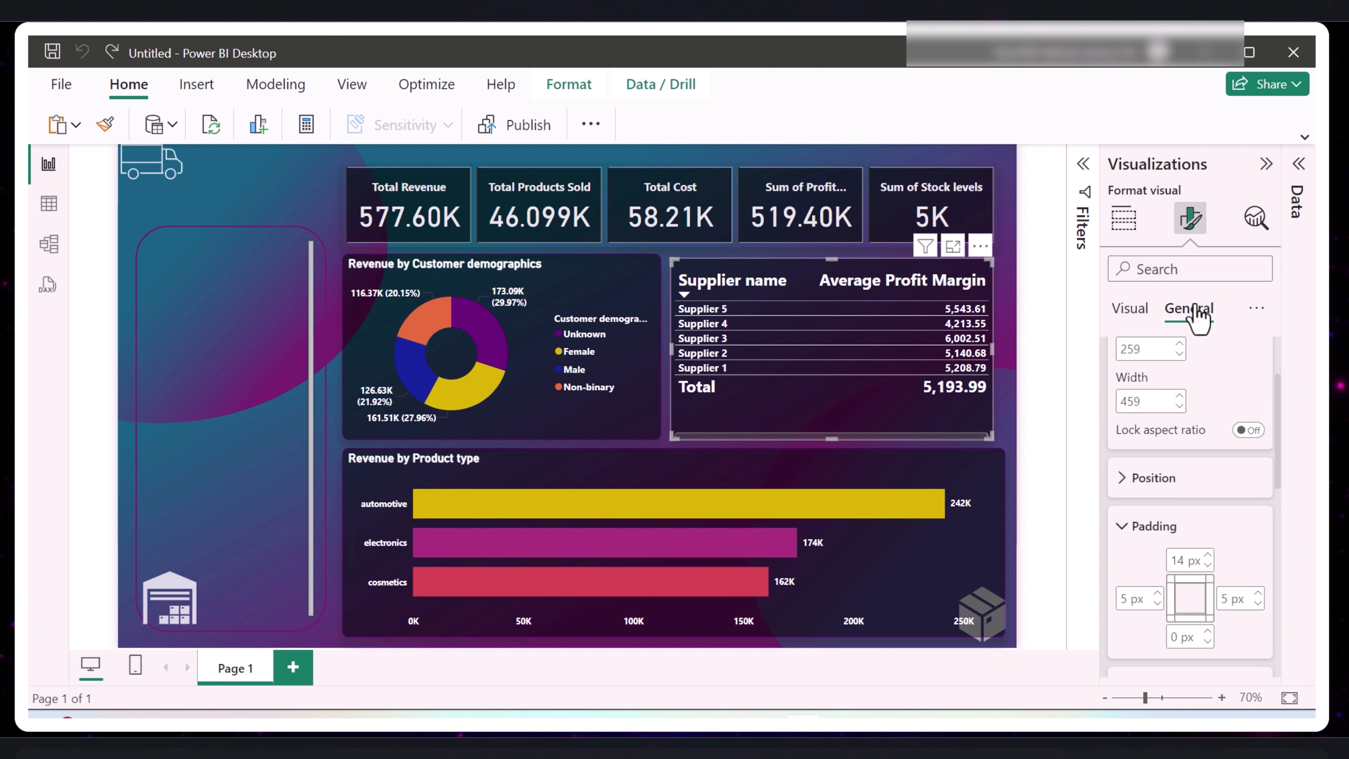
{"action": "scroll", "coordinate": [1206, 548], "scroll_direction": "down", "scroll_amount": 2}
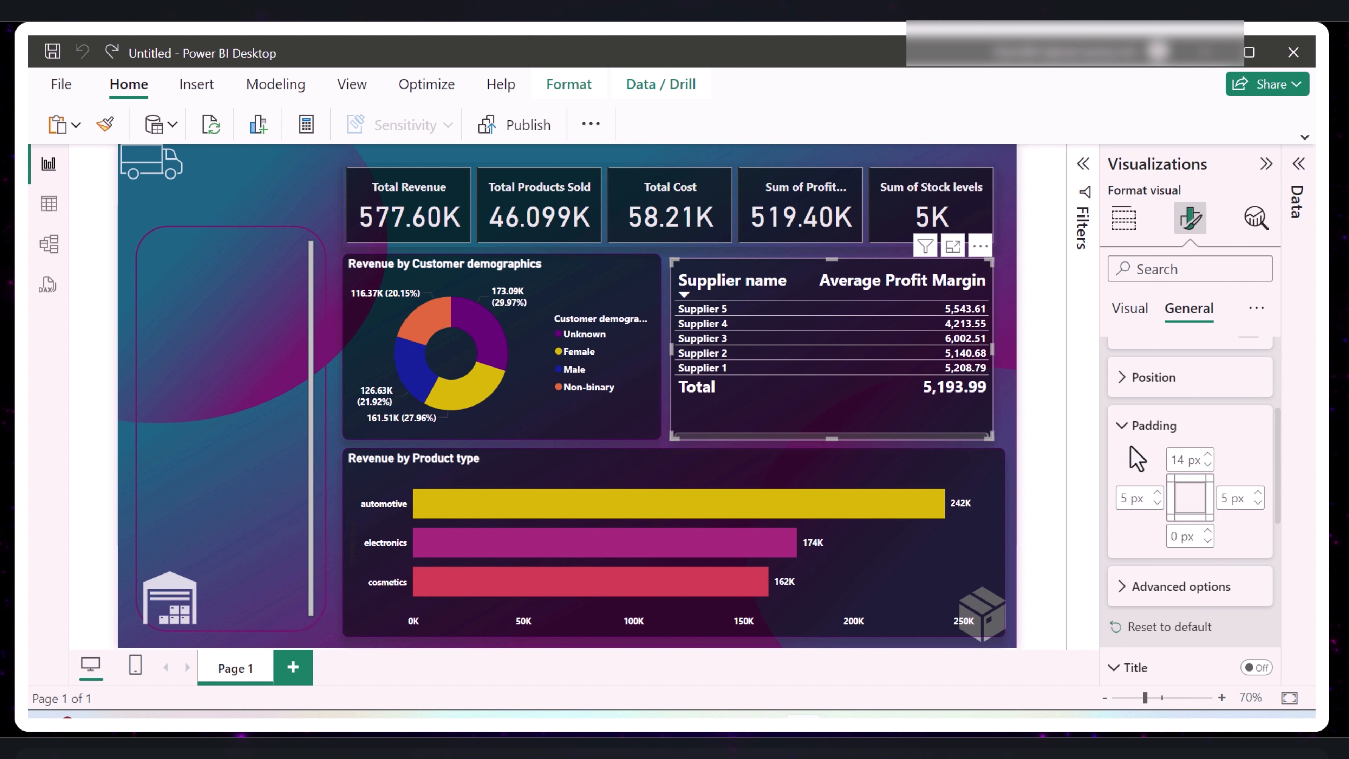
{"action": "left_click", "coordinate": [1208, 454]}
{"action": "left_click", "coordinate": [1209, 454]}
{"action": "left_click", "coordinate": [1208, 454]}
{"action": "left_click", "coordinate": [1208, 454]}
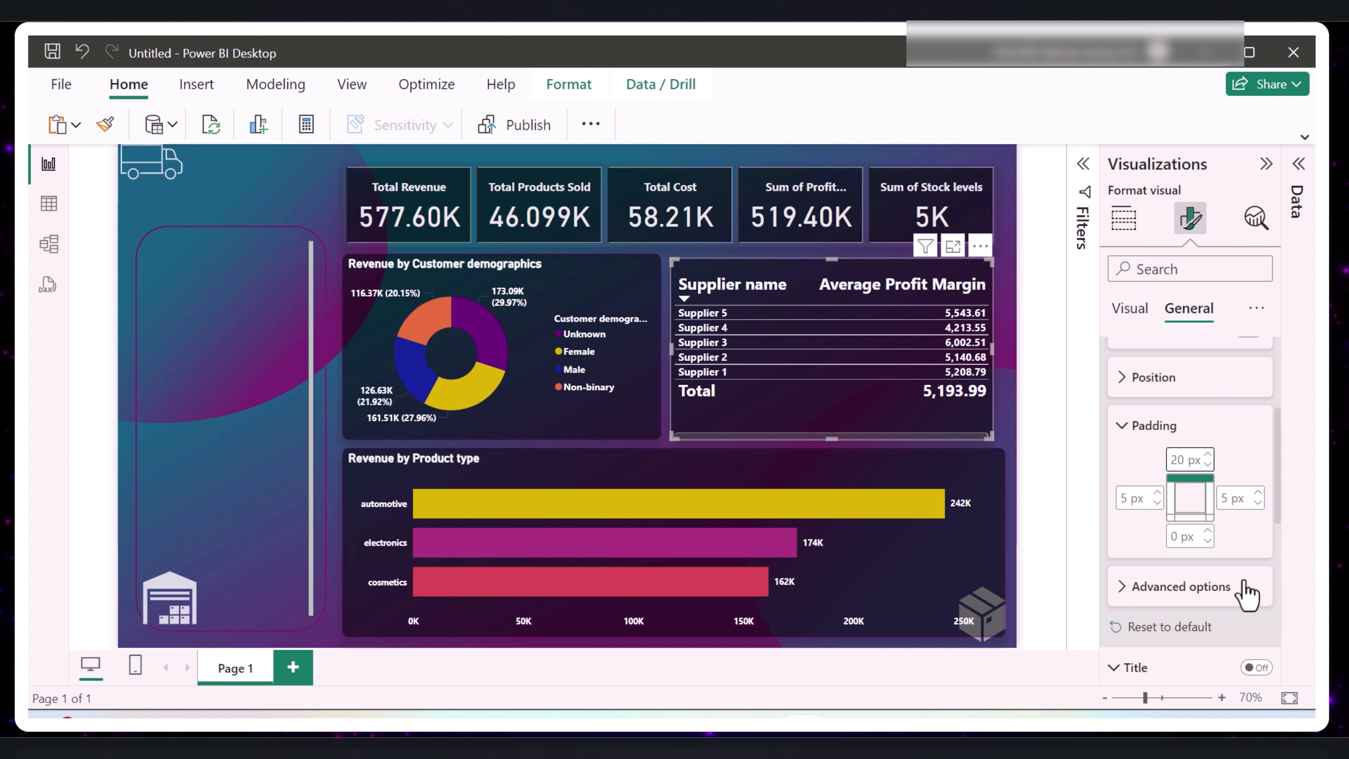
{"action": "left_click", "coordinate": [1209, 531]}
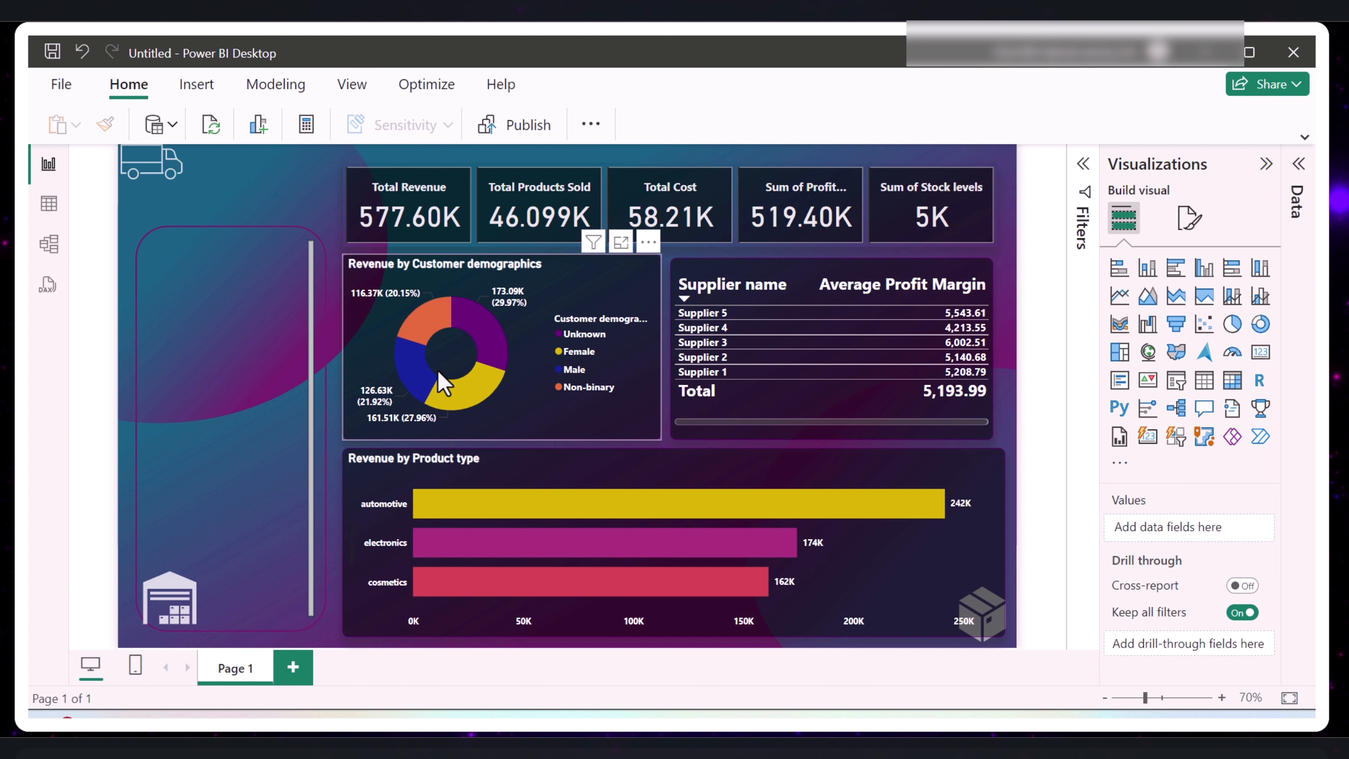
- Rename the report page as Overview
{"action": "double_click", "coordinate": [228, 668]}
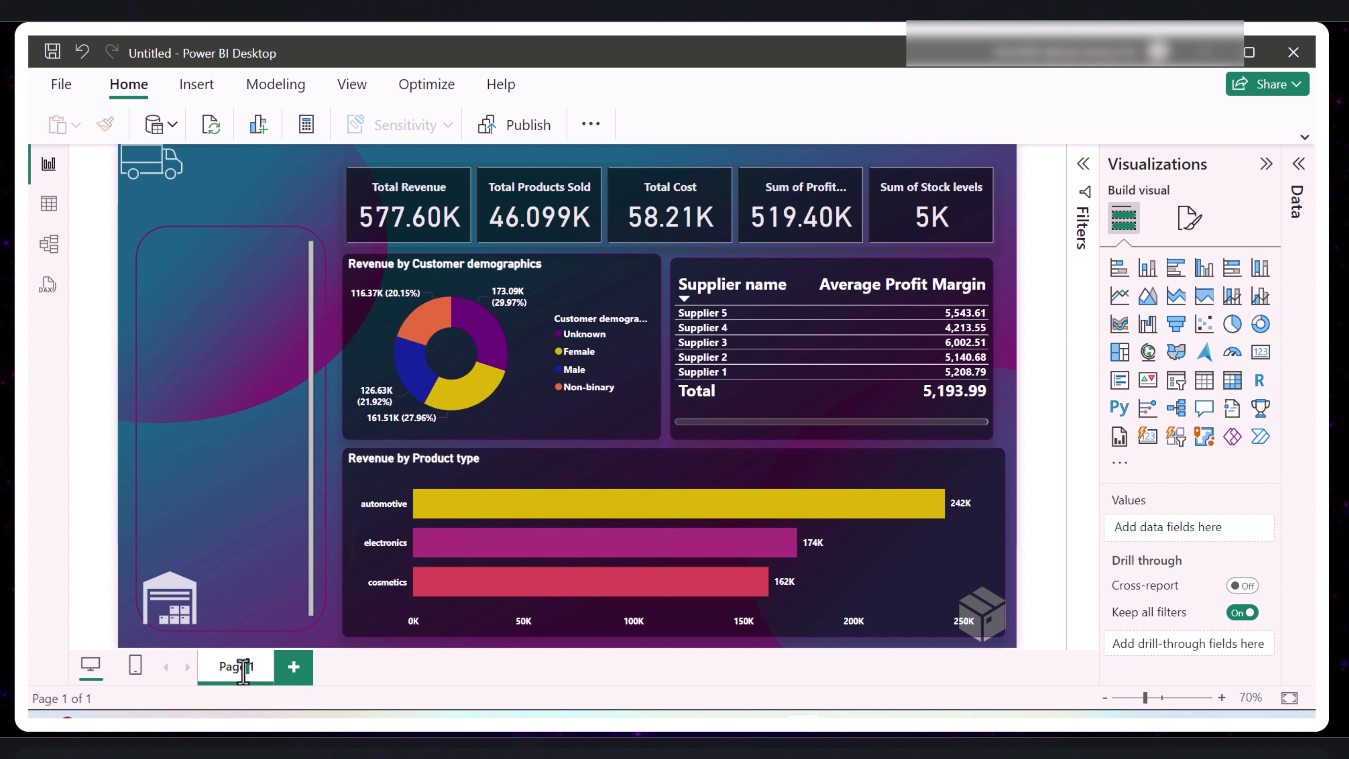
{"action": "type", "text": "Overview"}
{"action": "key", "text": "Return"}
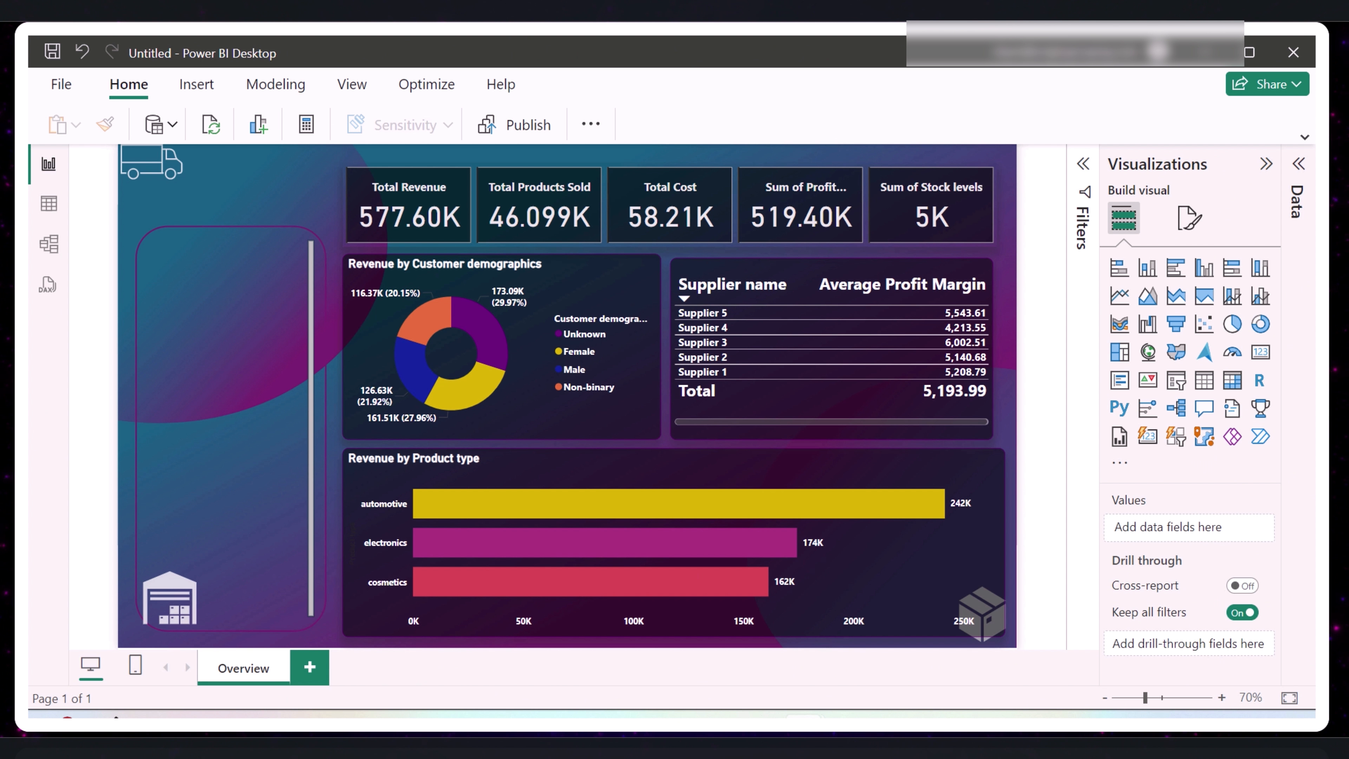
- Duplicate the Overview page and rename the copy as Product
{"action": "right_click", "coordinate": [251, 675]}
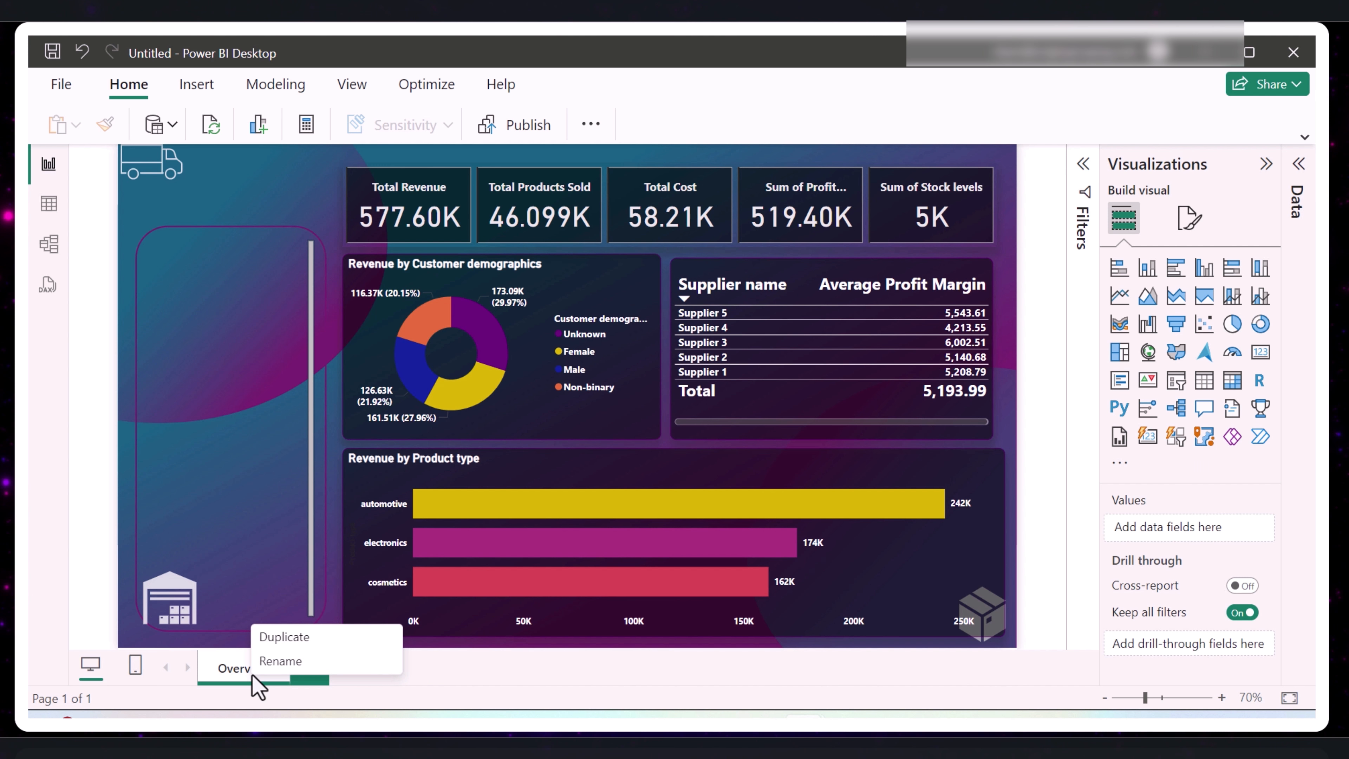
{"action": "left_click", "coordinate": [281, 638]}
{"action": "double_click", "coordinate": [351, 667]}
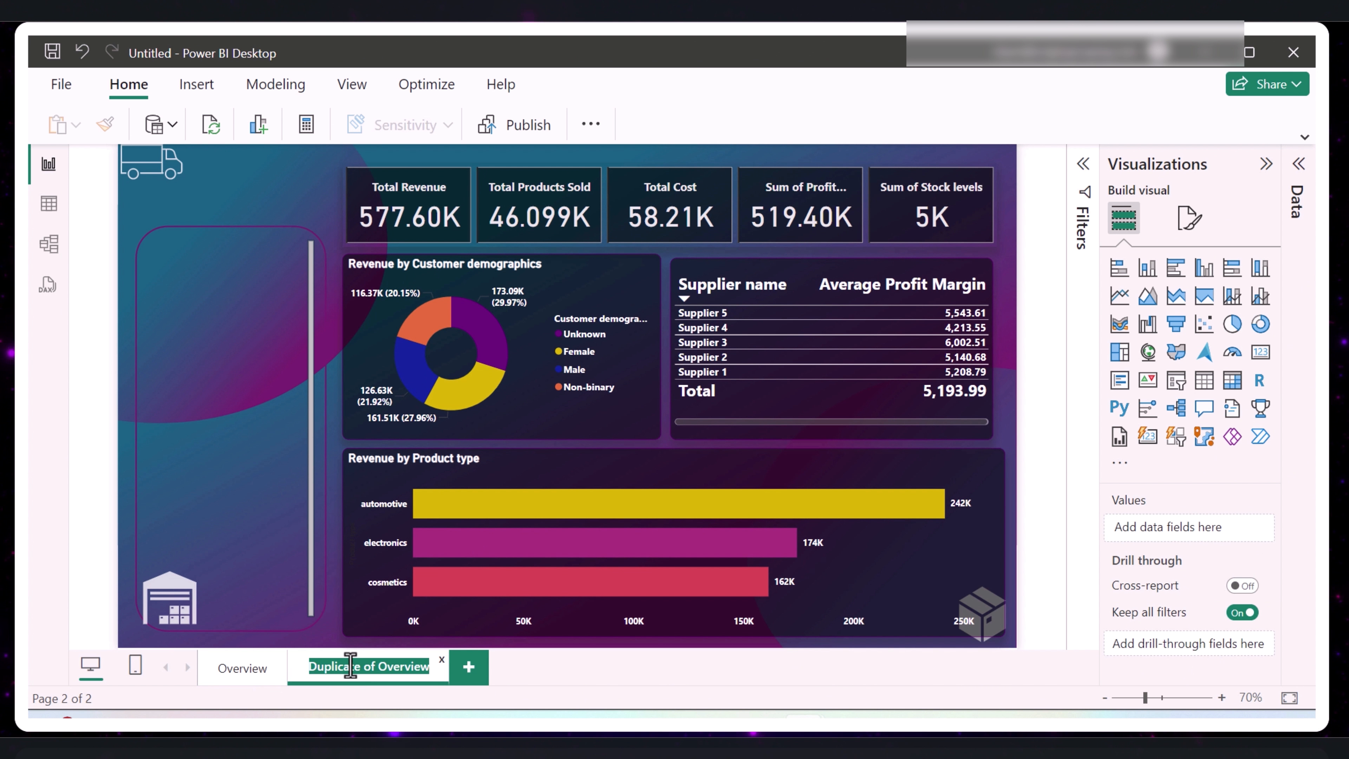
{"action": "type", "text": "Product"}
{"action": "key", "text": "Return"}
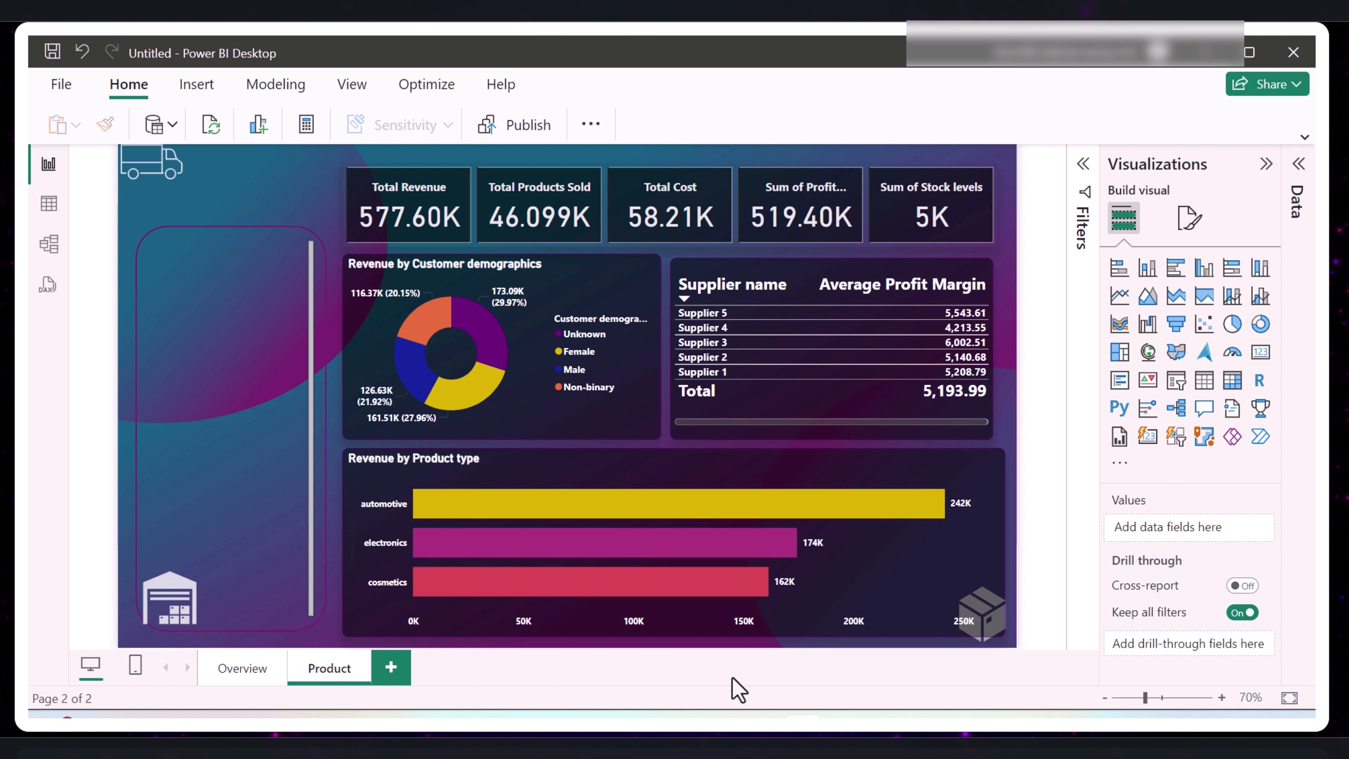
- Remove Profit Margin, Stock levels, Total Cost, Total Products Sold and Total Revenue from the Product page's card visual
{"action": "left_click", "coordinate": [424, 211]}
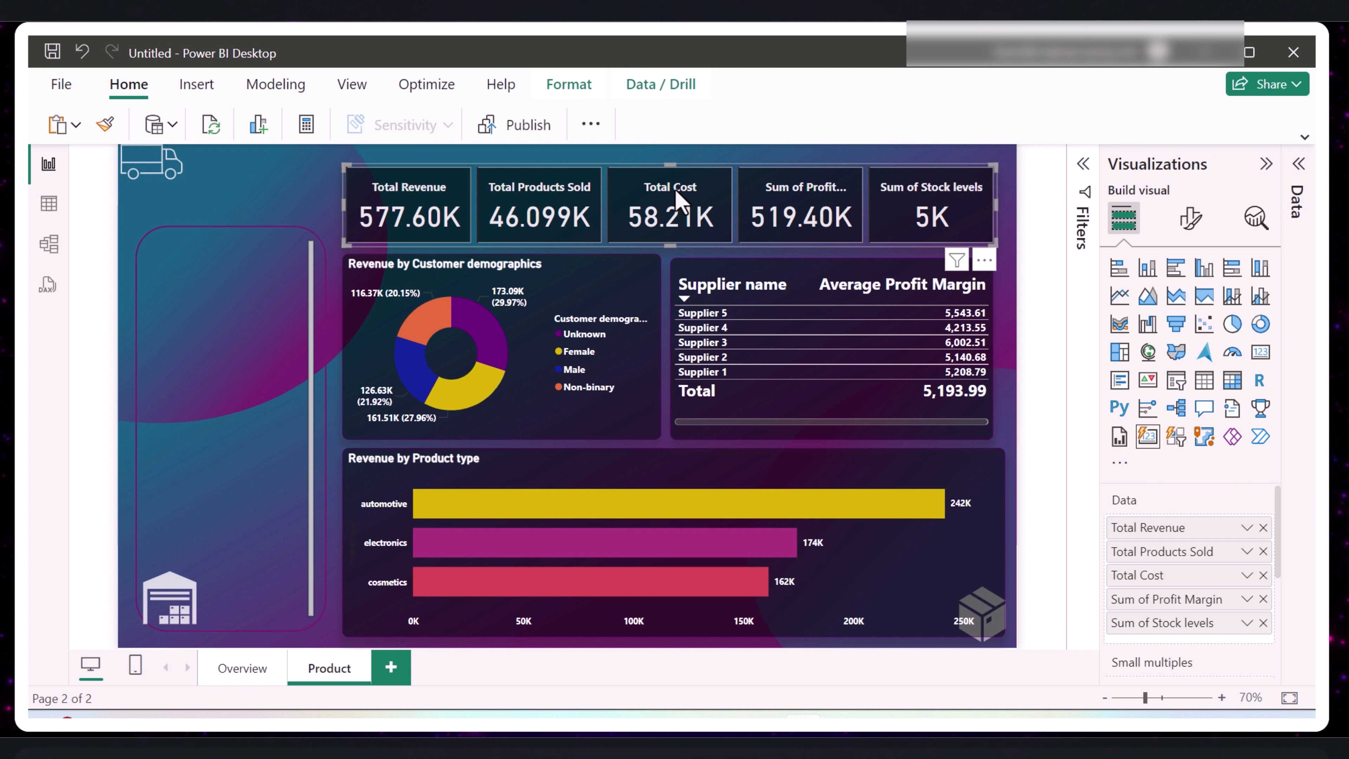
{"action": "left_click", "coordinate": [1266, 166]}
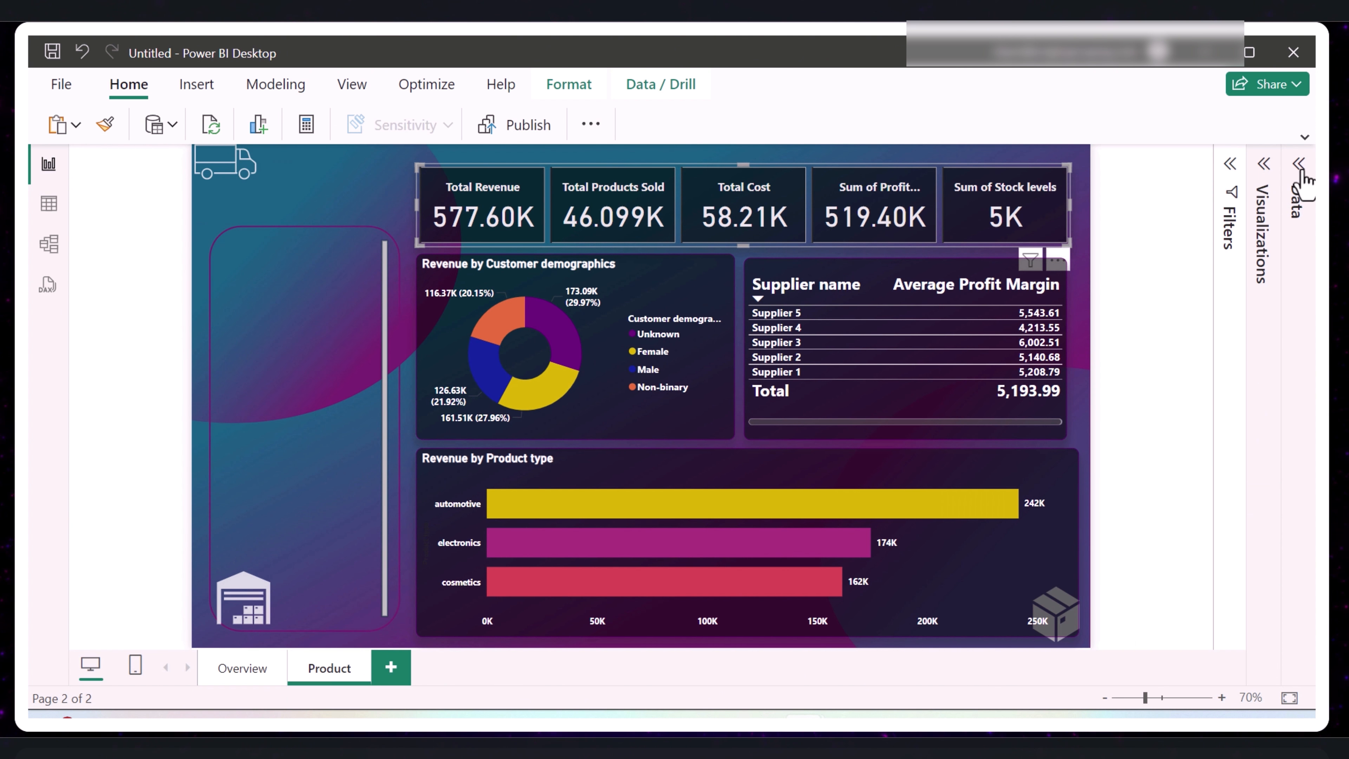
{"action": "left_click", "coordinate": [1299, 186]}
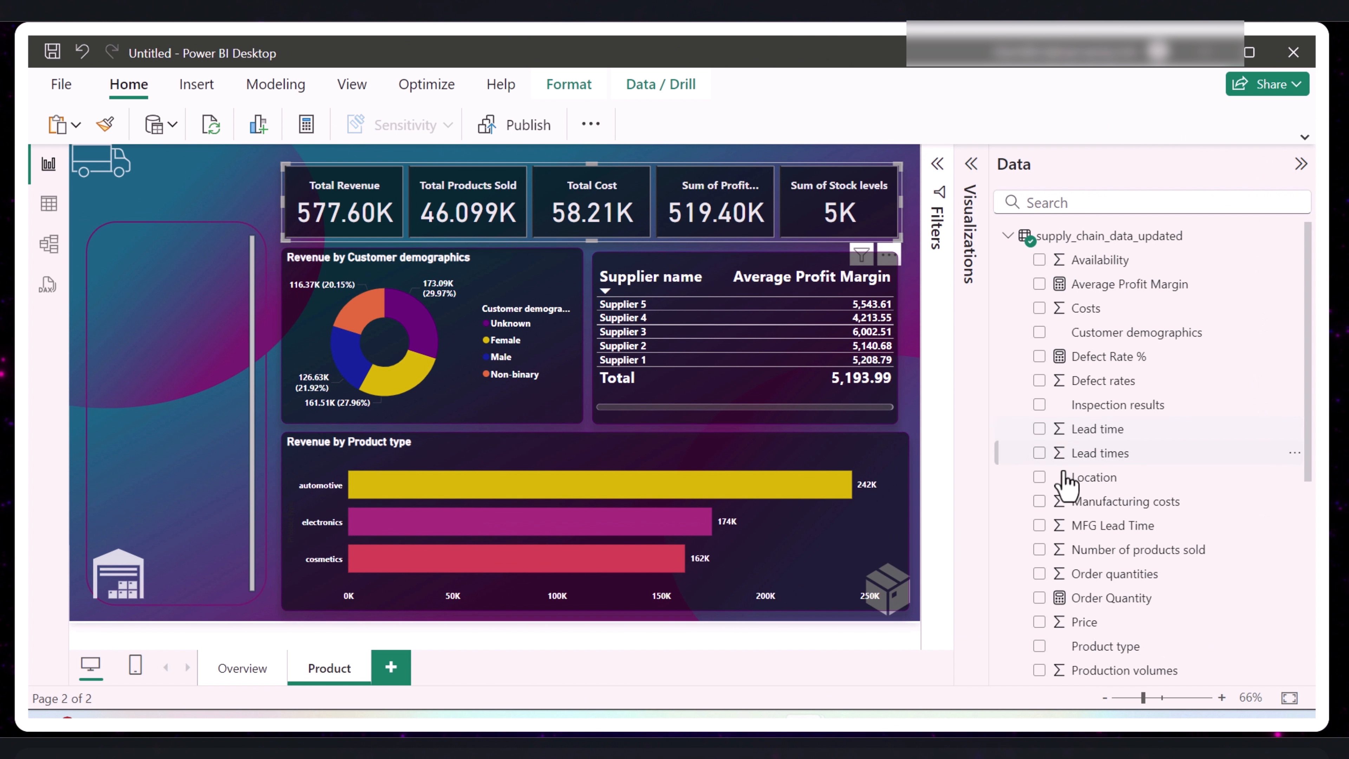
{"action": "scroll", "coordinate": [1069, 441], "scroll_direction": "down", "scroll_amount": 3}
{"action": "scroll", "coordinate": [1070, 457], "scroll_direction": "up", "scroll_amount": 3}
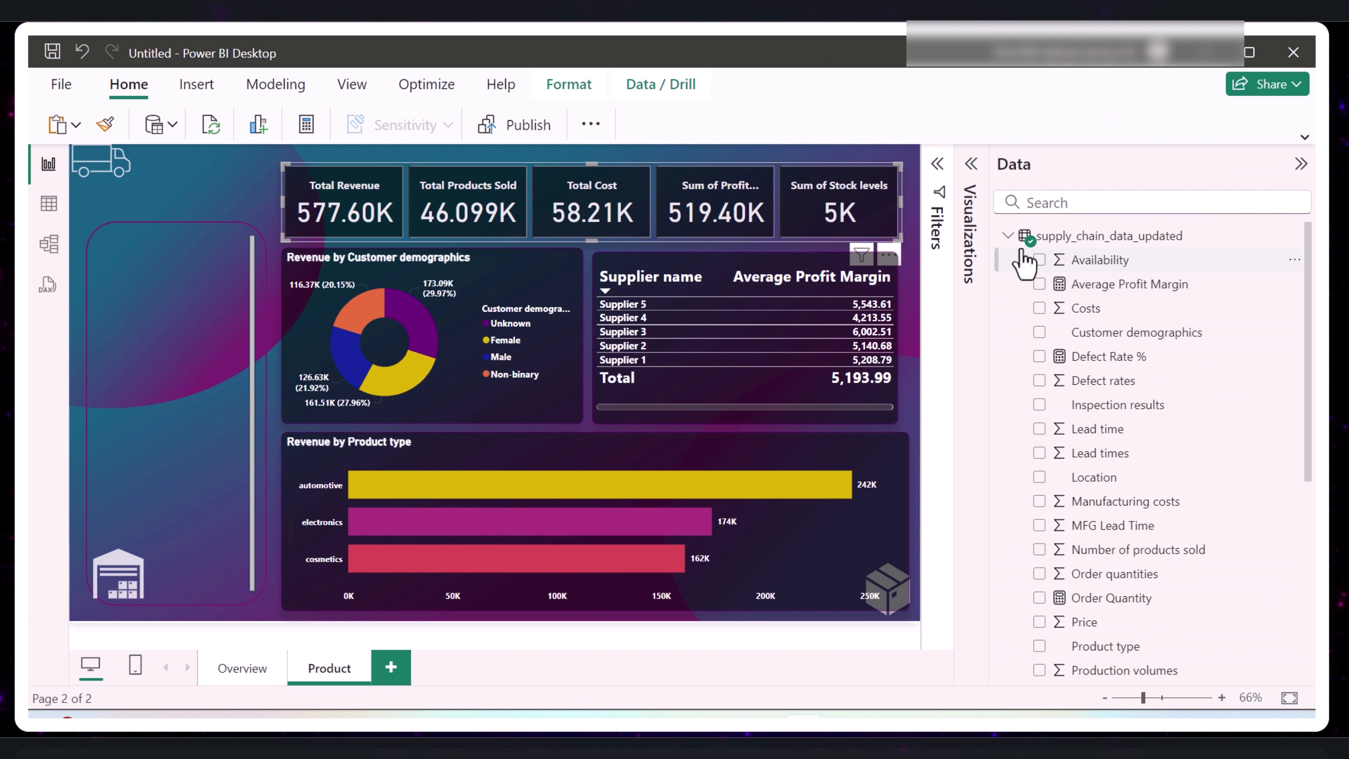
{"action": "scroll", "coordinate": [1078, 428], "scroll_direction": "down", "scroll_amount": 4}
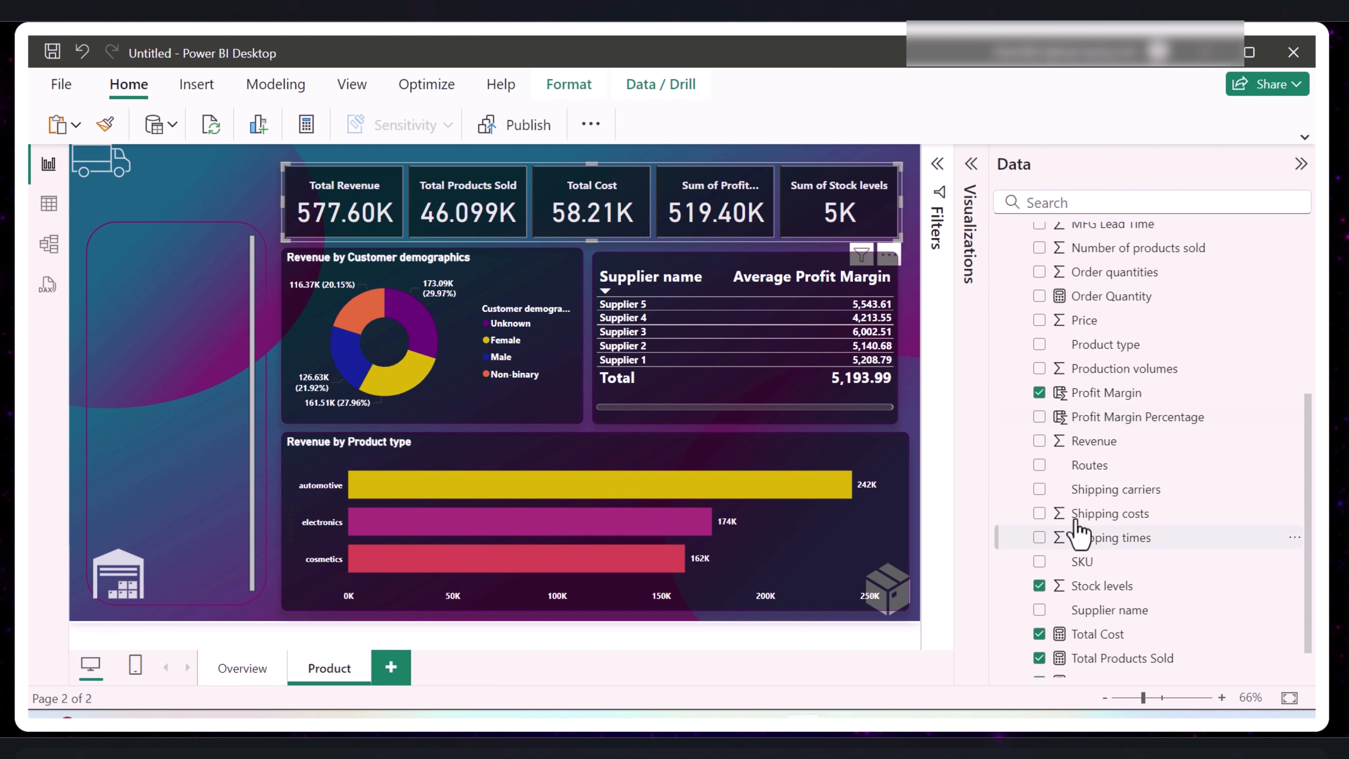
{"action": "left_click", "coordinate": [1039, 393]}
{"action": "left_click", "coordinate": [1039, 586]}
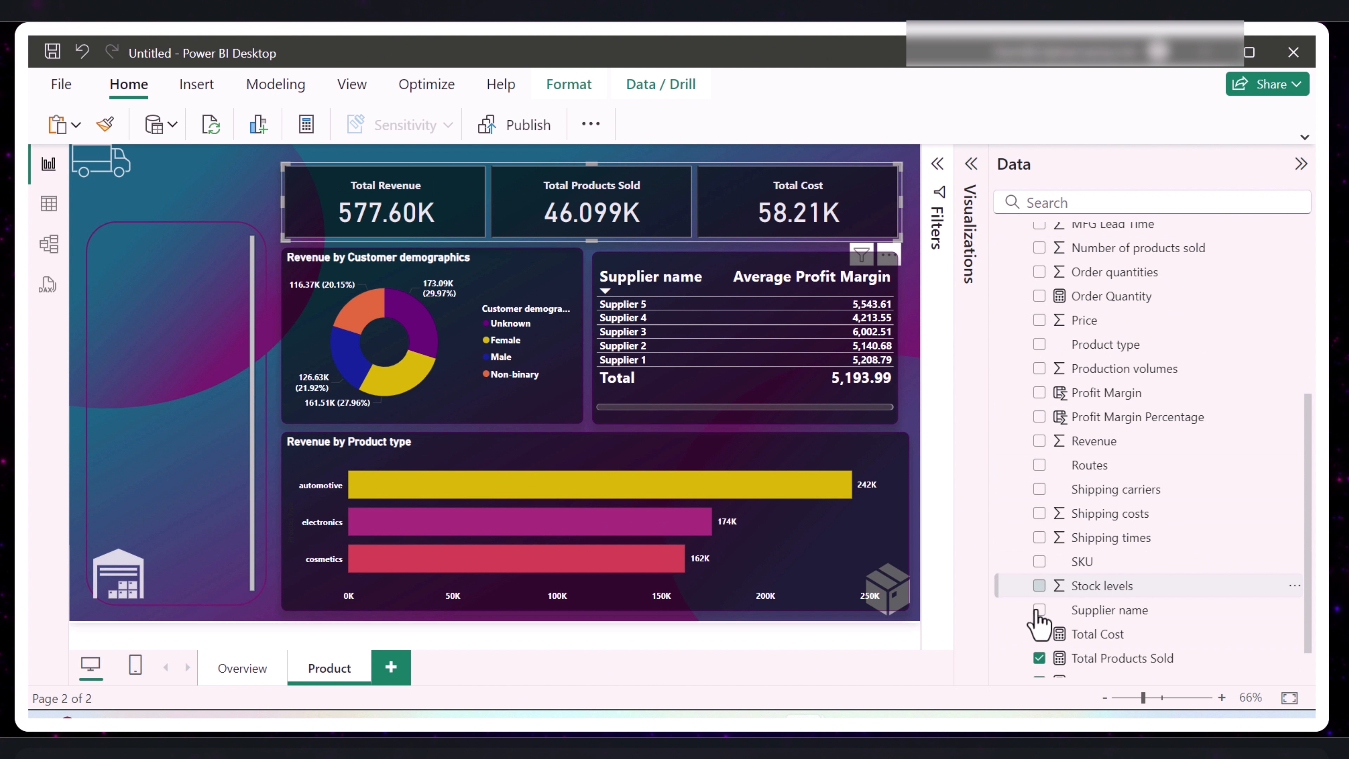
{"action": "left_click", "coordinate": [1040, 634]}
{"action": "left_click", "coordinate": [1040, 658]}
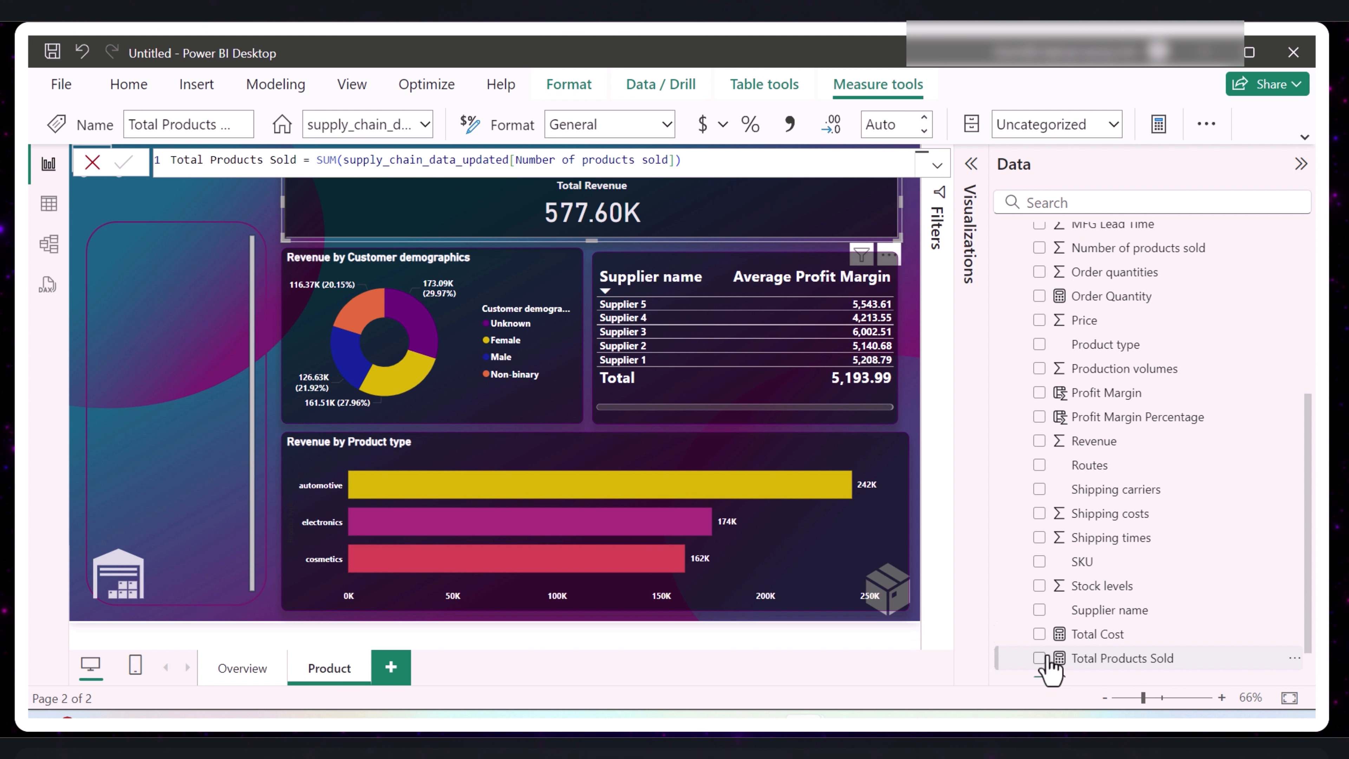
{"action": "scroll", "coordinate": [1049, 659], "scroll_direction": "down", "scroll_amount": 2}
{"action": "left_click", "coordinate": [1038, 641]}
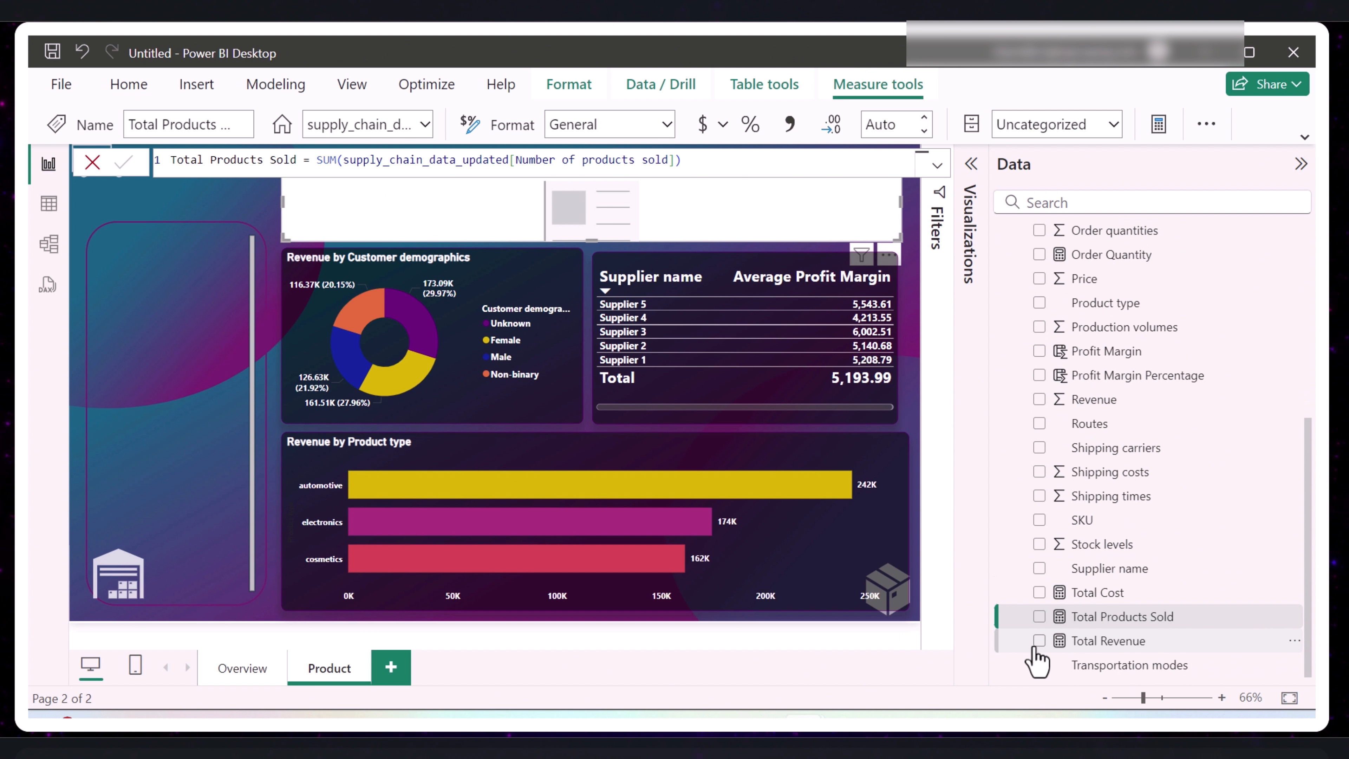
- Add Order Quantity, Stock levels, Average Profit Margin and MFG Lead Time to the emptied card visual
{"action": "scroll", "coordinate": [1037, 659], "scroll_direction": "up", "scroll_amount": 3}
{"action": "left_click", "coordinate": [1040, 355]}
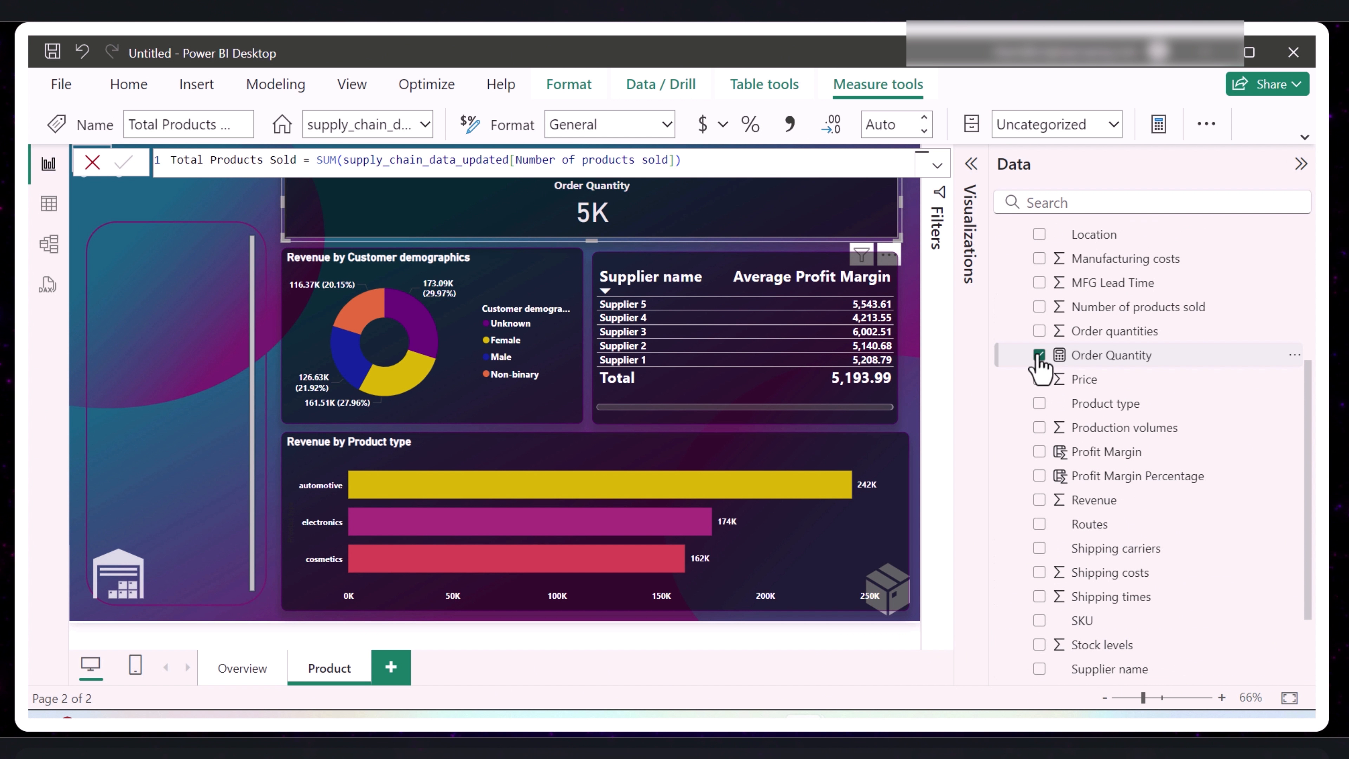
{"action": "left_click", "coordinate": [1040, 645]}
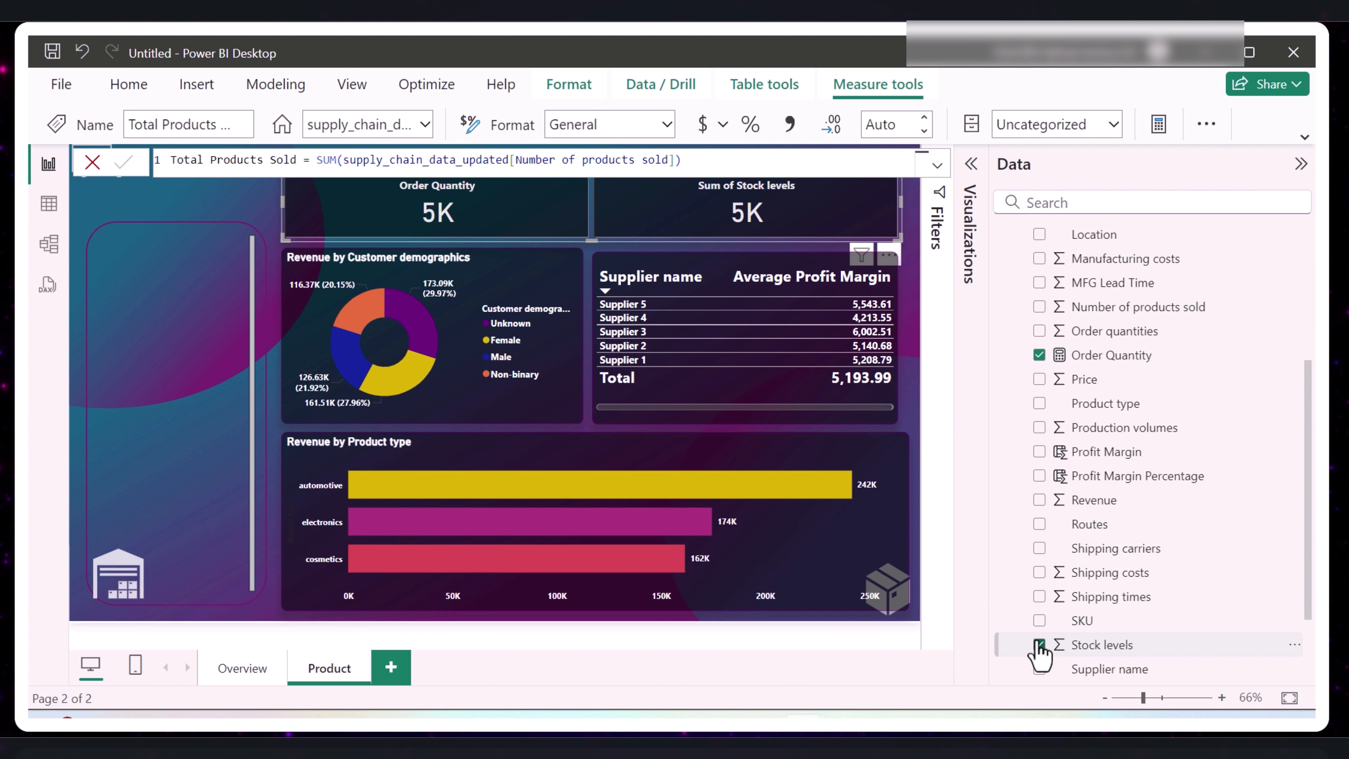
{"action": "scroll", "coordinate": [1040, 653], "scroll_direction": "up", "scroll_amount": 5}
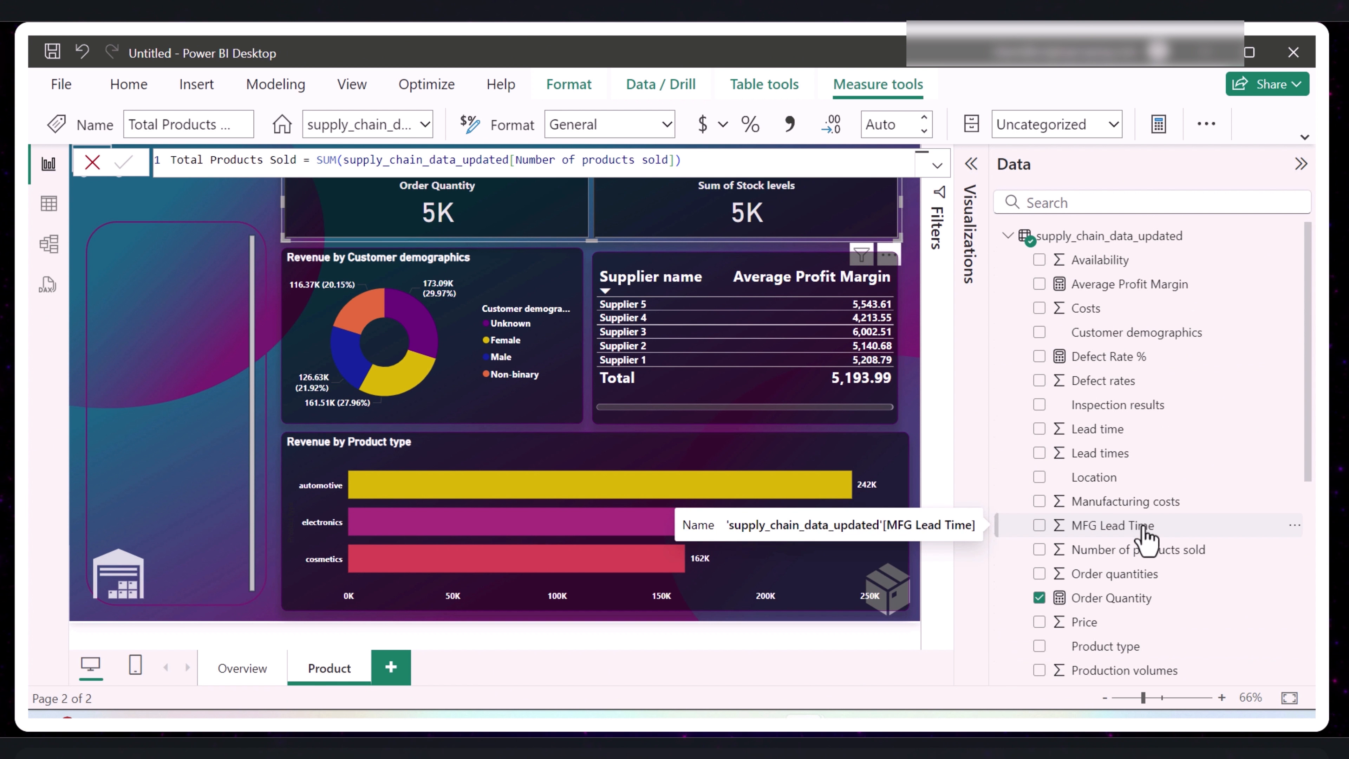
{"action": "left_click", "coordinate": [1037, 285]}
{"action": "scroll", "coordinate": [1114, 482], "scroll_direction": "down", "scroll_amount": 1}
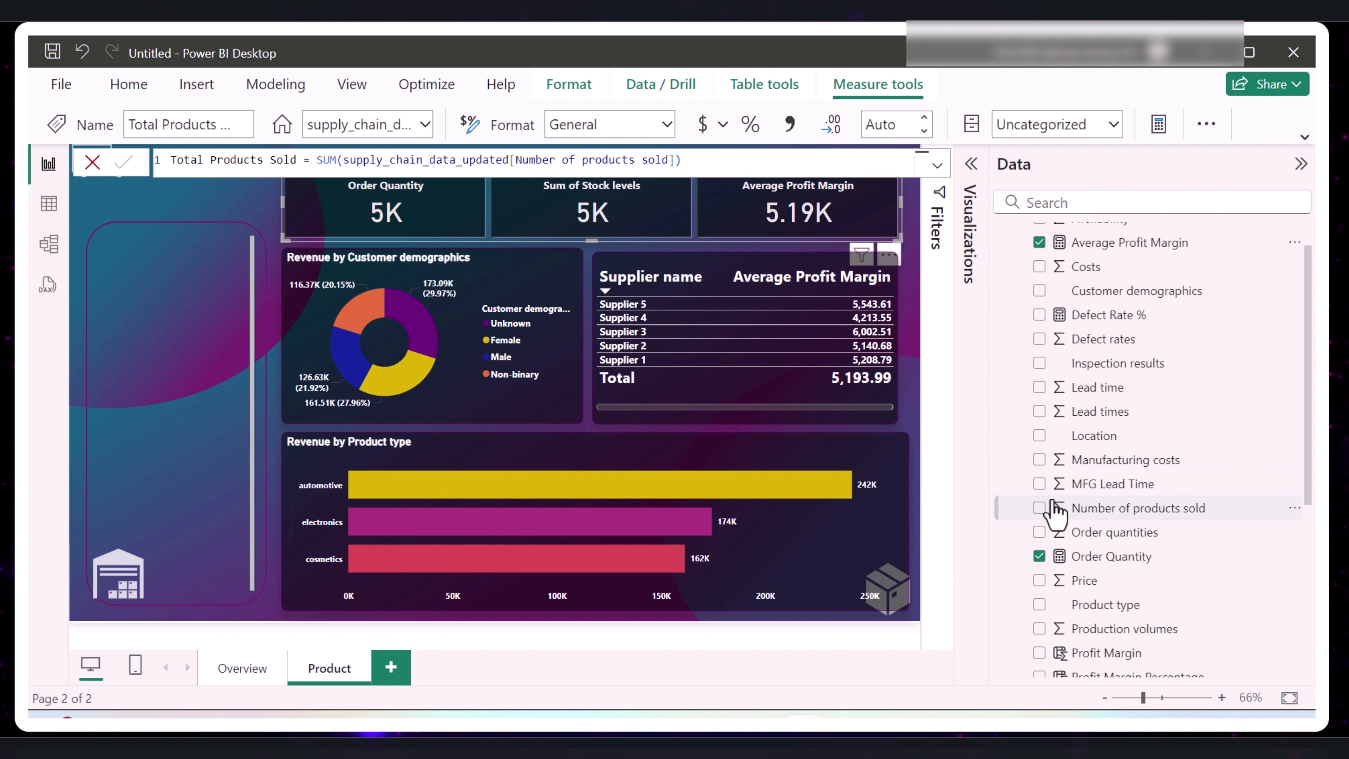
{"action": "left_click", "coordinate": [1039, 484]}
- Replace Customer demographics and Revenue in the Product page's donut chart with Order quantities by Product type
{"action": "left_click", "coordinate": [473, 330]}
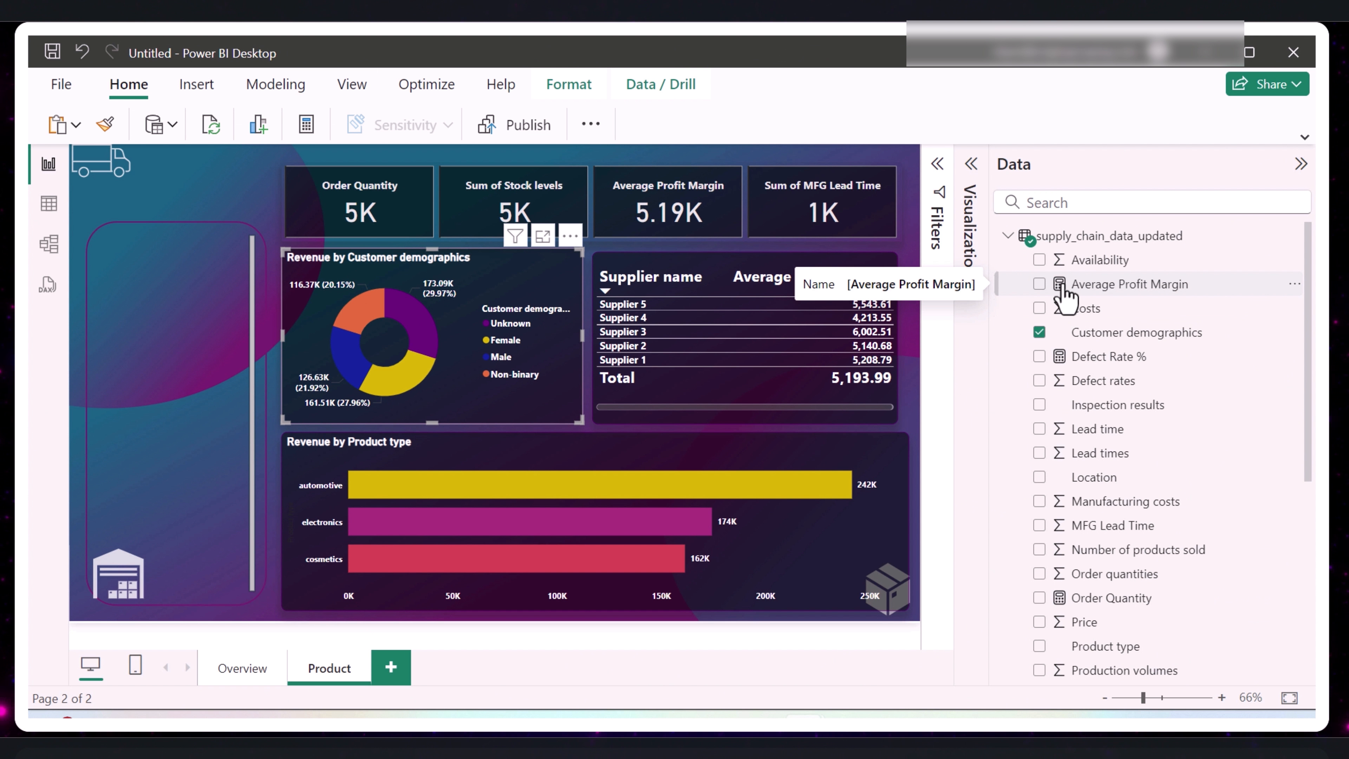
{"action": "left_click", "coordinate": [1040, 332]}
{"action": "scroll", "coordinate": [1040, 537], "scroll_direction": "down", "scroll_amount": 4}
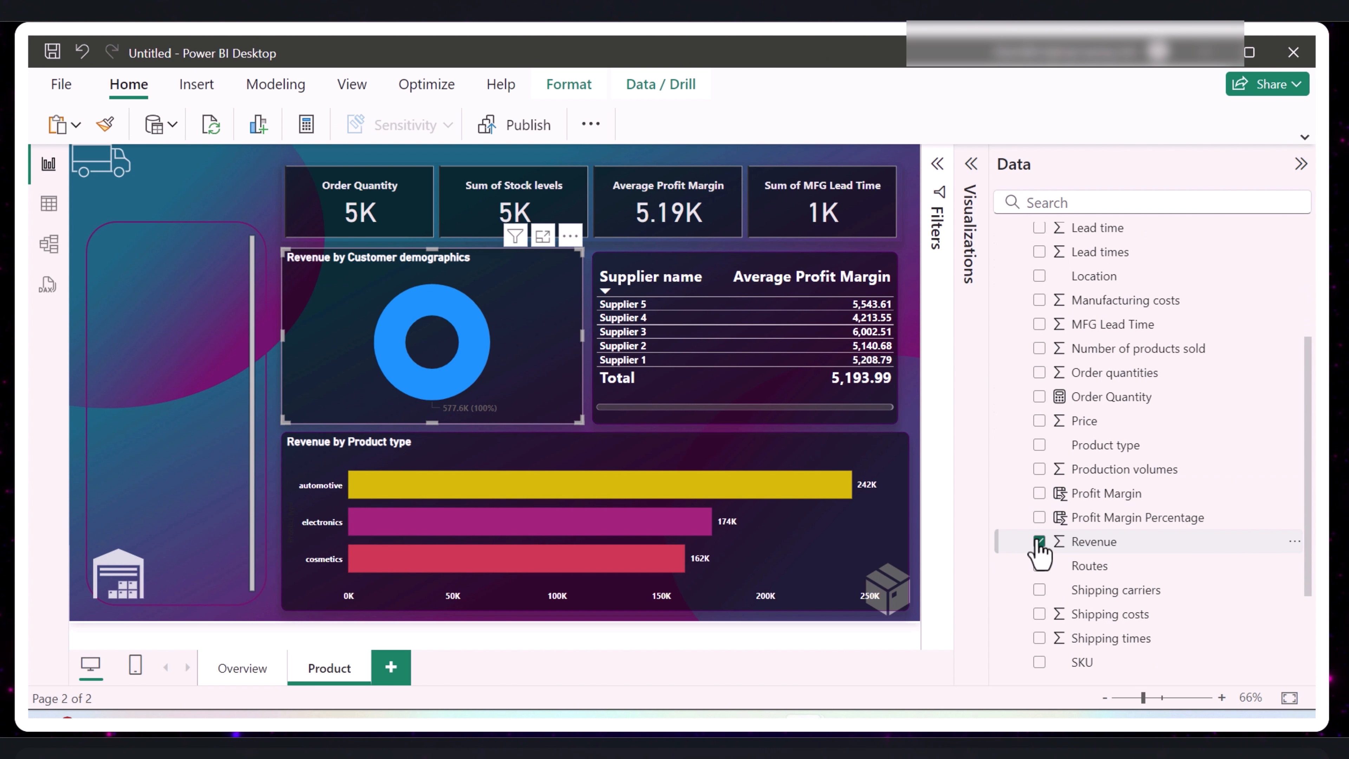
{"action": "left_click", "coordinate": [1039, 541]}
{"action": "scroll", "coordinate": [1134, 396], "scroll_direction": "up", "scroll_amount": 2}
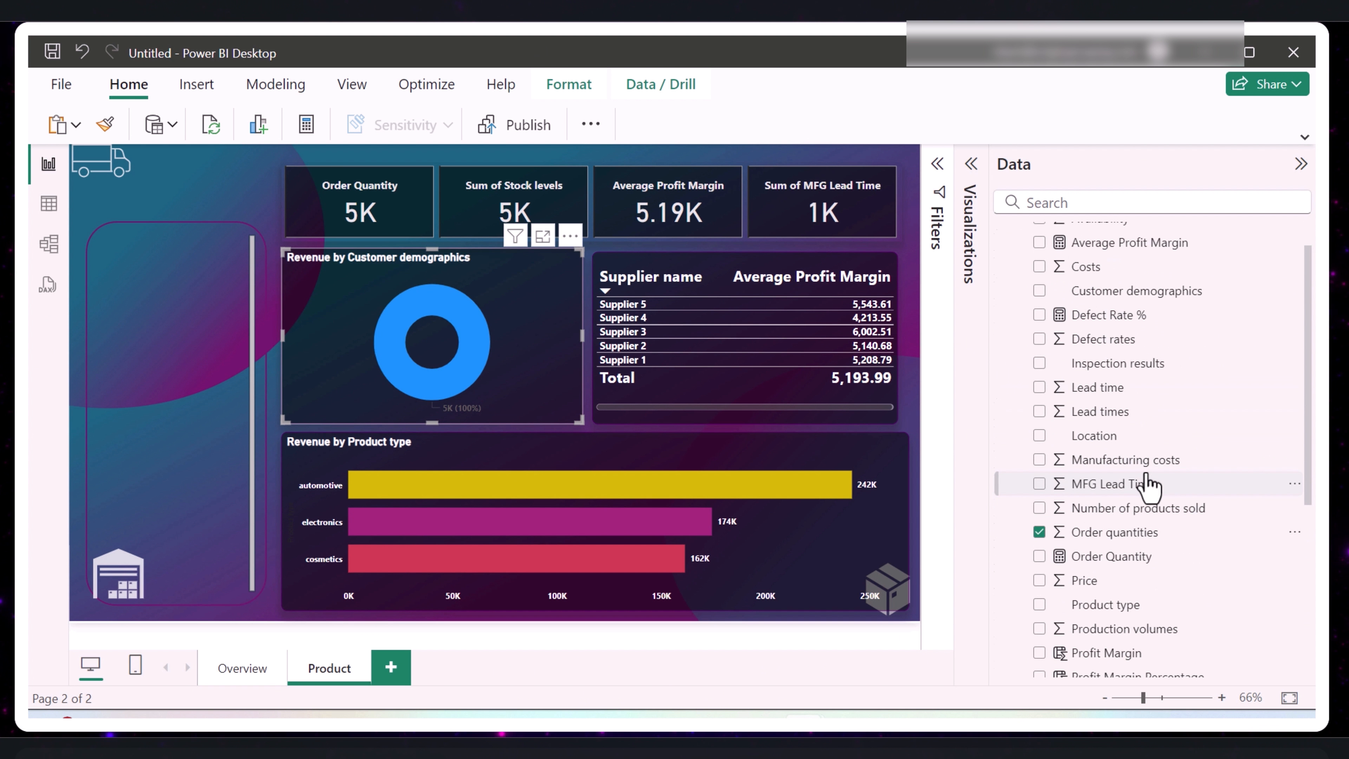
{"action": "left_click", "coordinate": [1040, 605]}
- Convert the Product page's Revenue by Product type bar chart into a scatter chart and clear its fields
{"action": "left_click", "coordinate": [820, 554]}
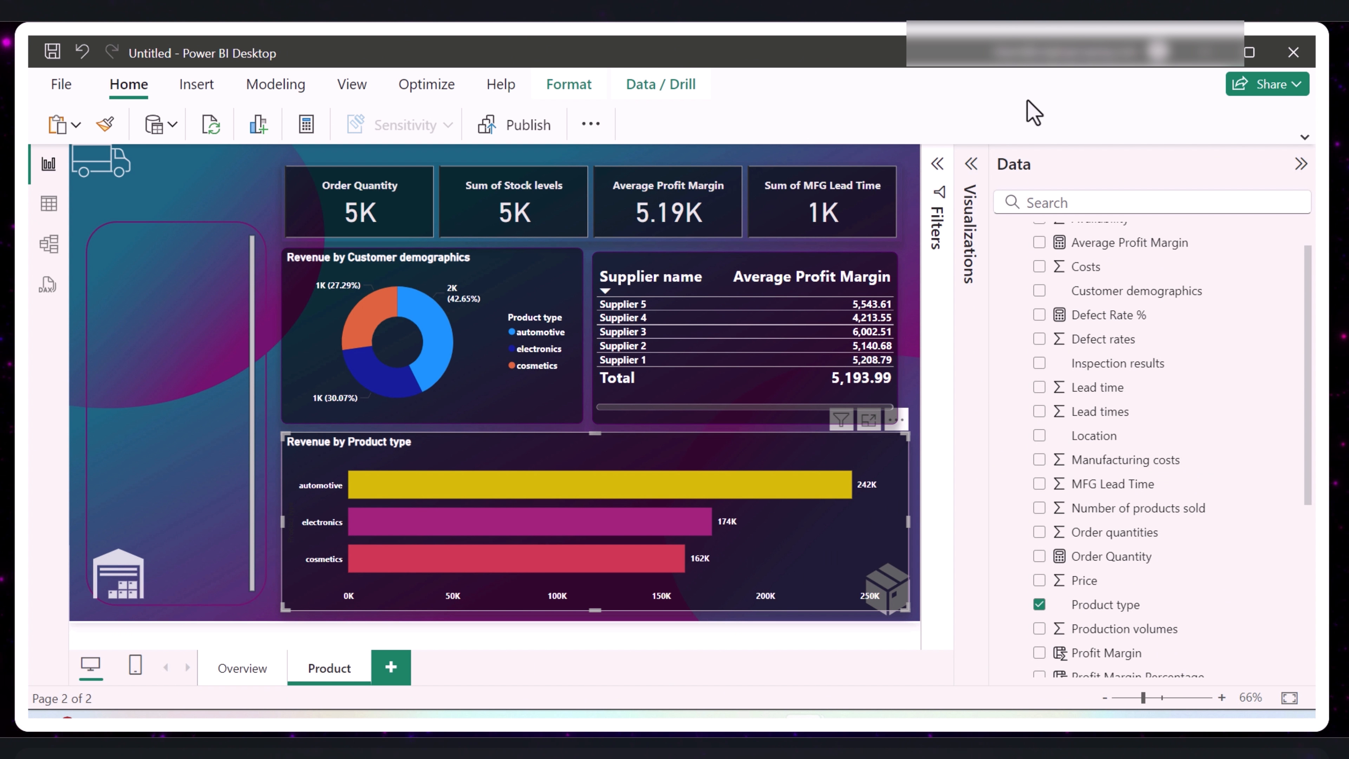
{"action": "left_click", "coordinate": [1301, 166]}
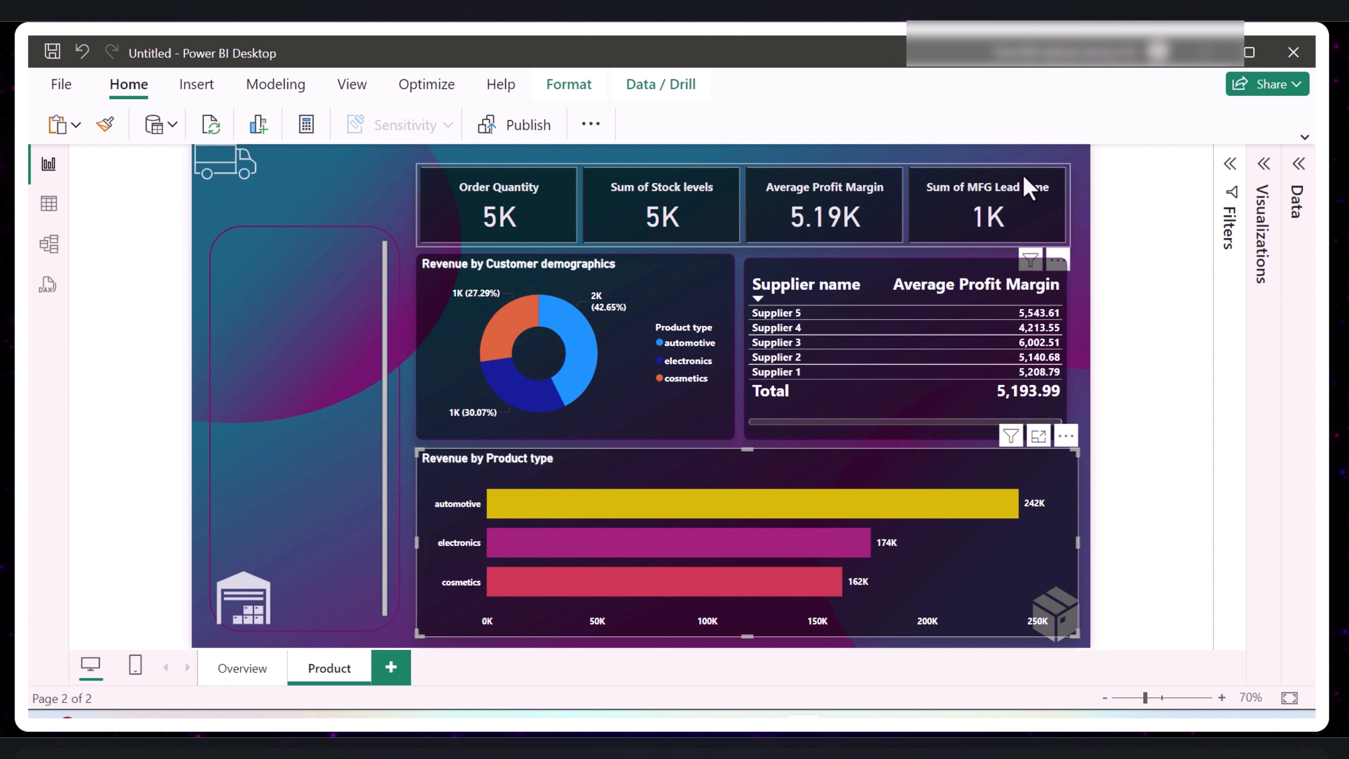
{"action": "left_click", "coordinate": [1268, 166]}
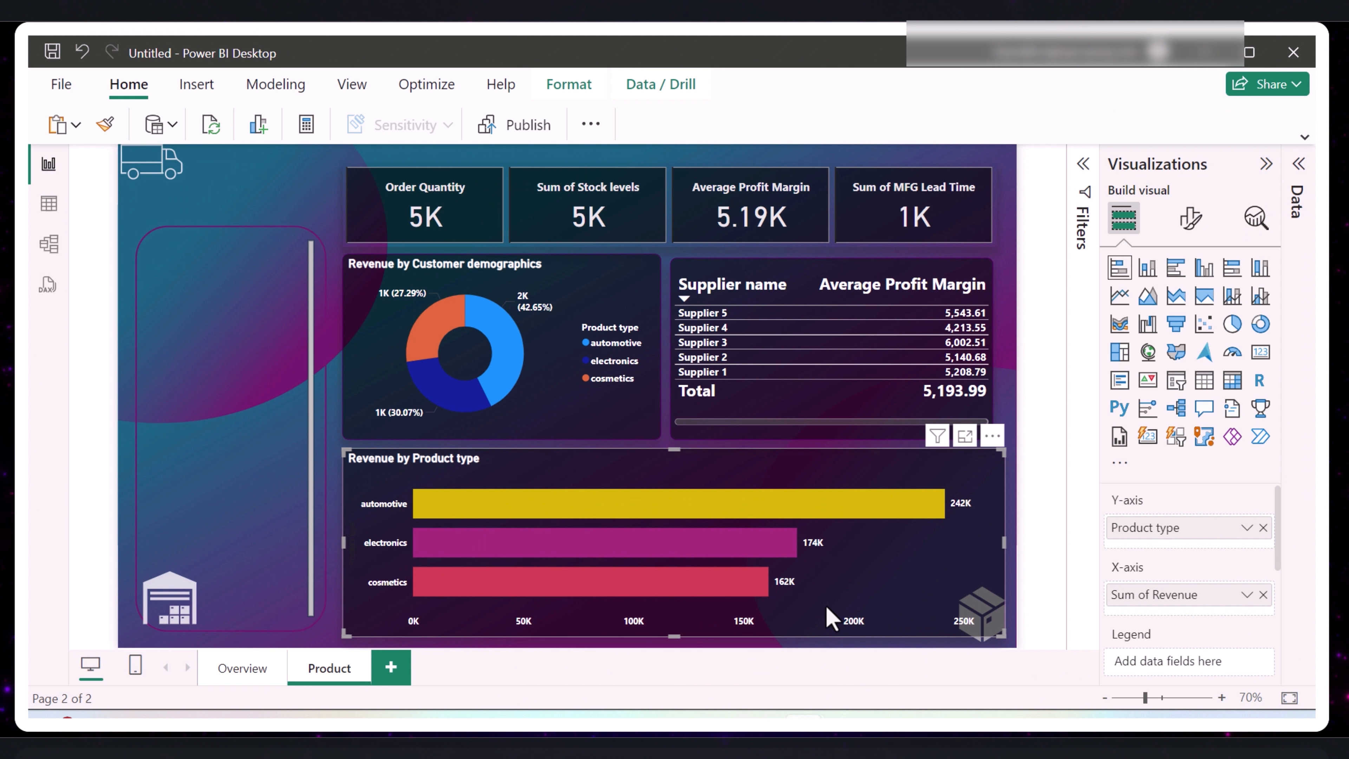
{"action": "left_click", "coordinate": [1201, 325]}
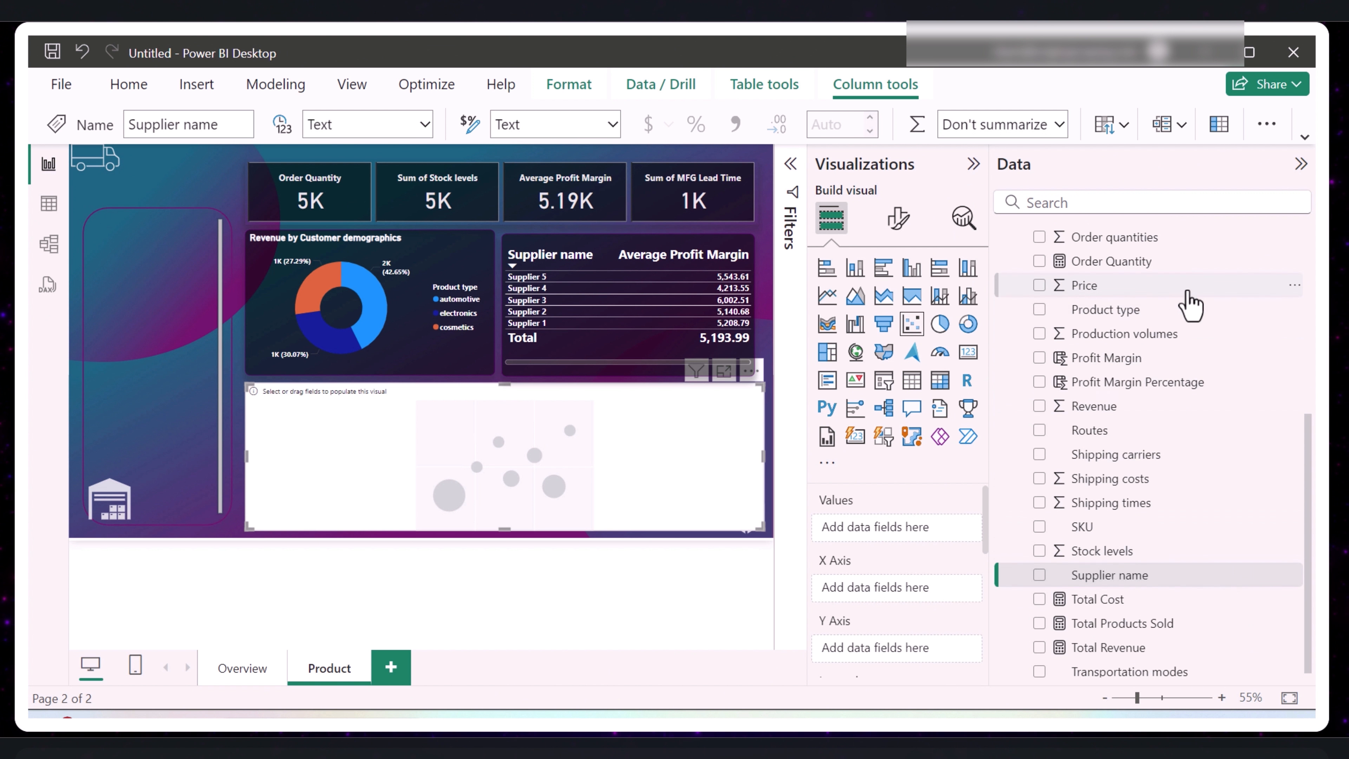
- Fill the scatter chart with SKU as values, Price on the X axis and Total Products Sold on the Y axis
{"action": "scroll", "coordinate": [1191, 303], "scroll_direction": "up", "scroll_amount": 2}
{"action": "scroll", "coordinate": [1196, 329], "scroll_direction": "down", "scroll_amount": 2}
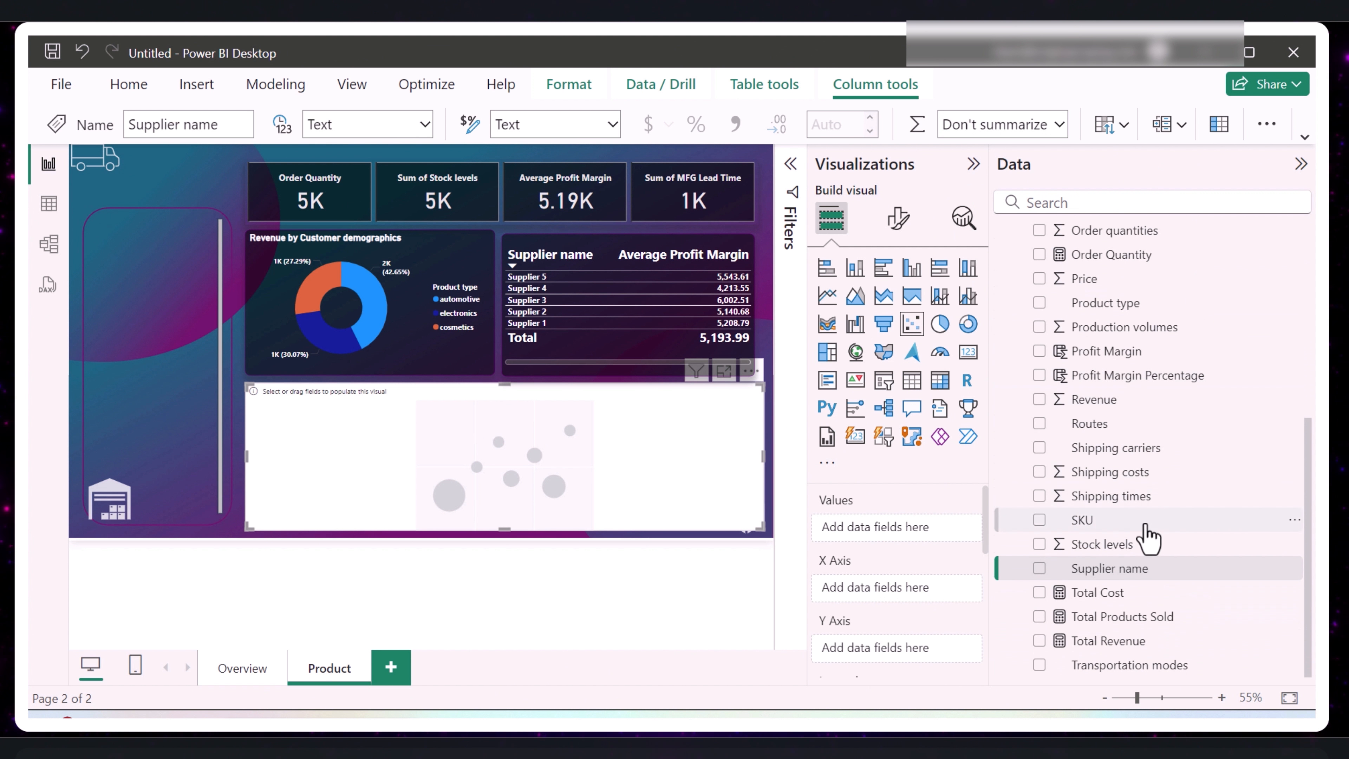
{"action": "left_click_drag", "start_coordinate": [1093, 527], "coordinate": [918, 533]}
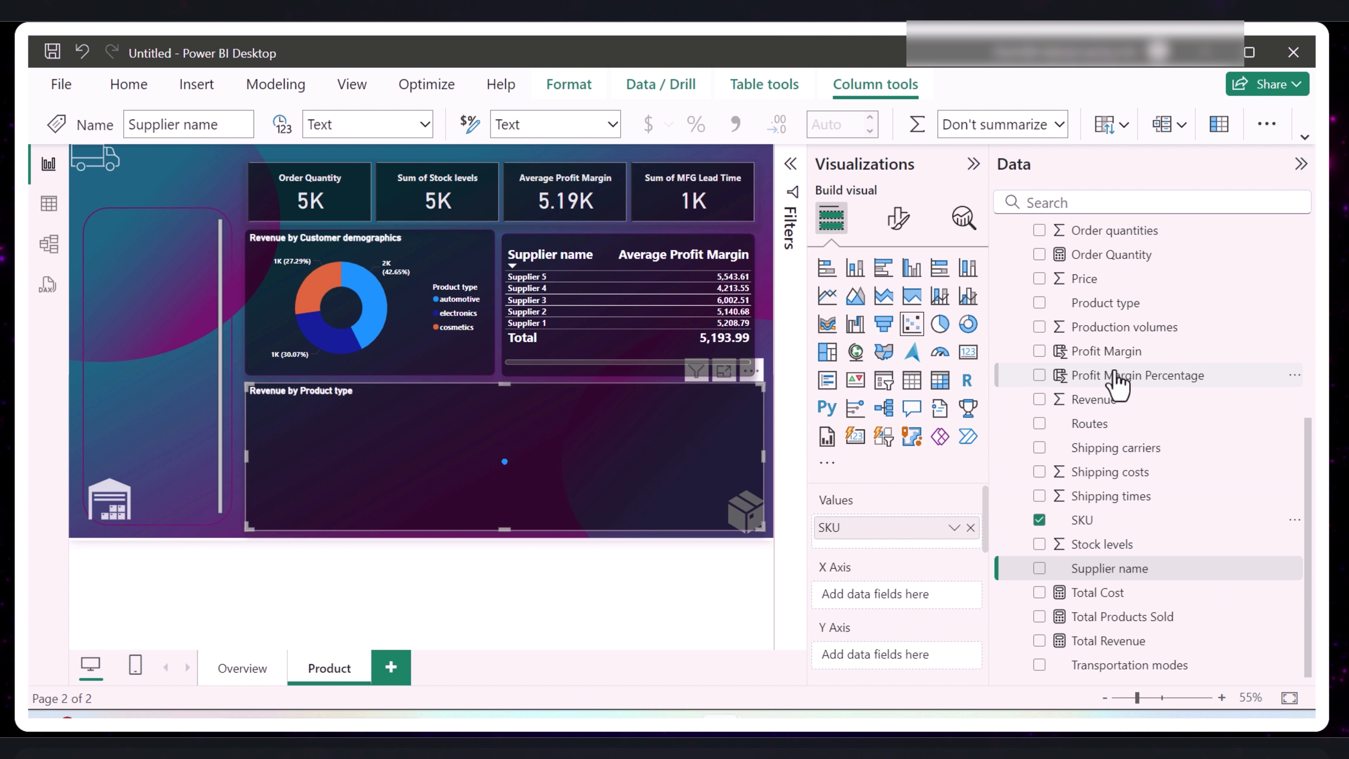
{"action": "scroll", "coordinate": [1117, 380], "scroll_direction": "up", "scroll_amount": 2}
{"action": "left_click_drag", "start_coordinate": [1105, 381], "coordinate": [899, 611]}
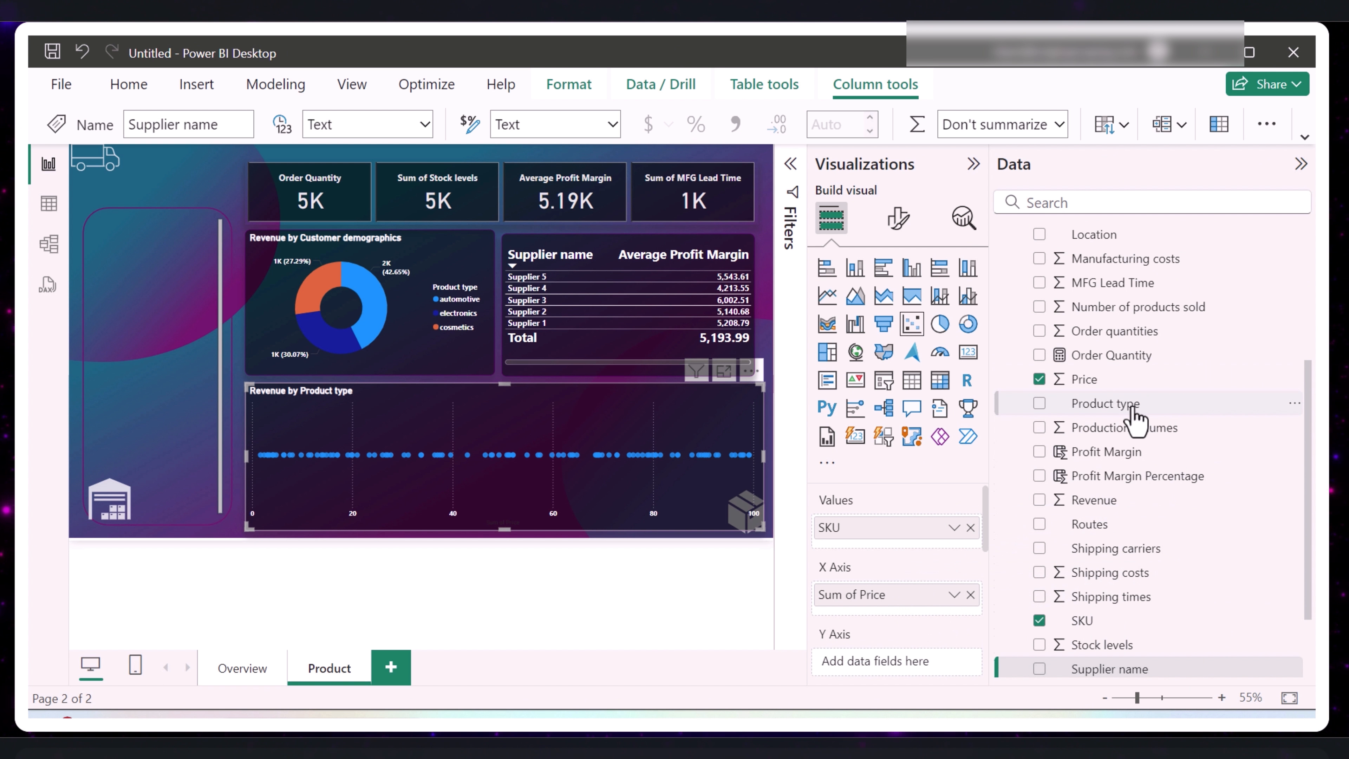
{"action": "scroll", "coordinate": [1136, 423], "scroll_direction": "down", "scroll_amount": 2}
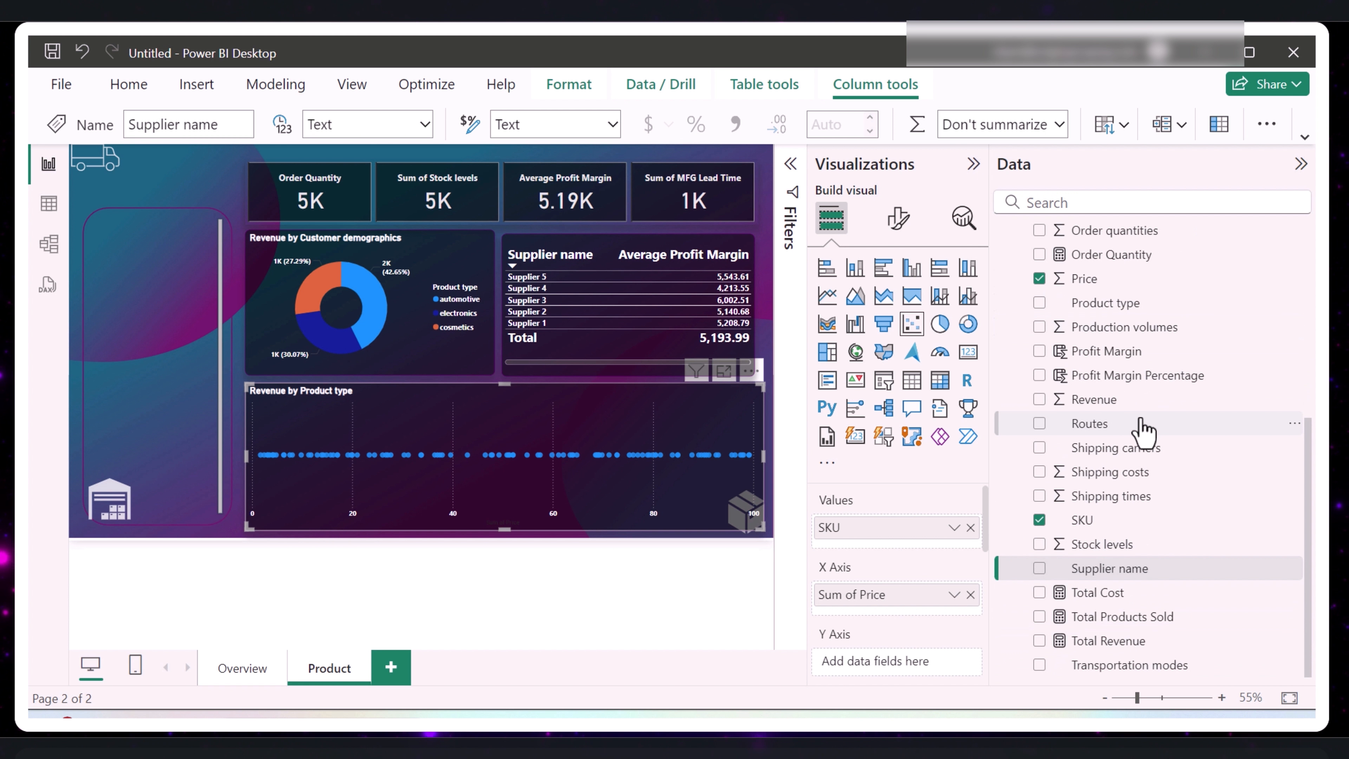
{"action": "left_click", "coordinate": [1040, 617]}
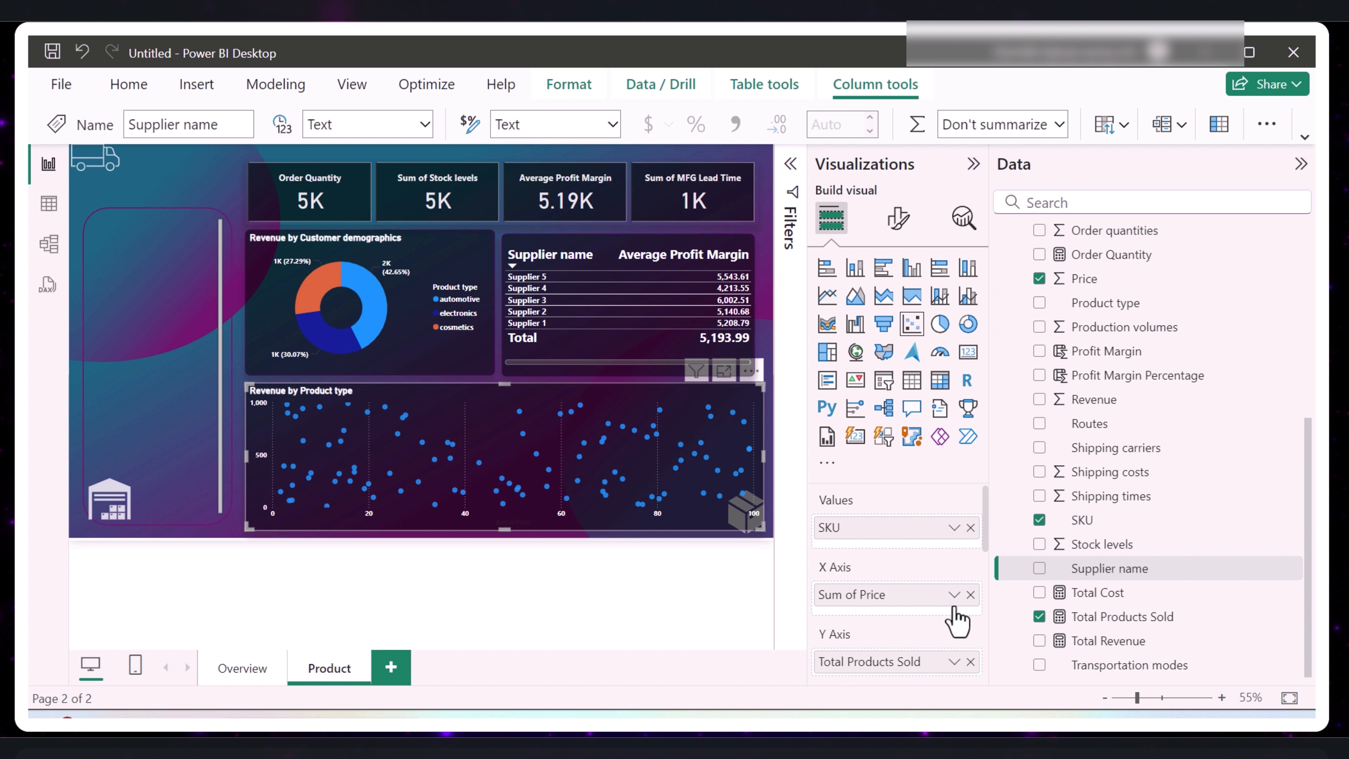
{"action": "scroll", "coordinate": [934, 612], "scroll_direction": "down", "scroll_amount": 2}
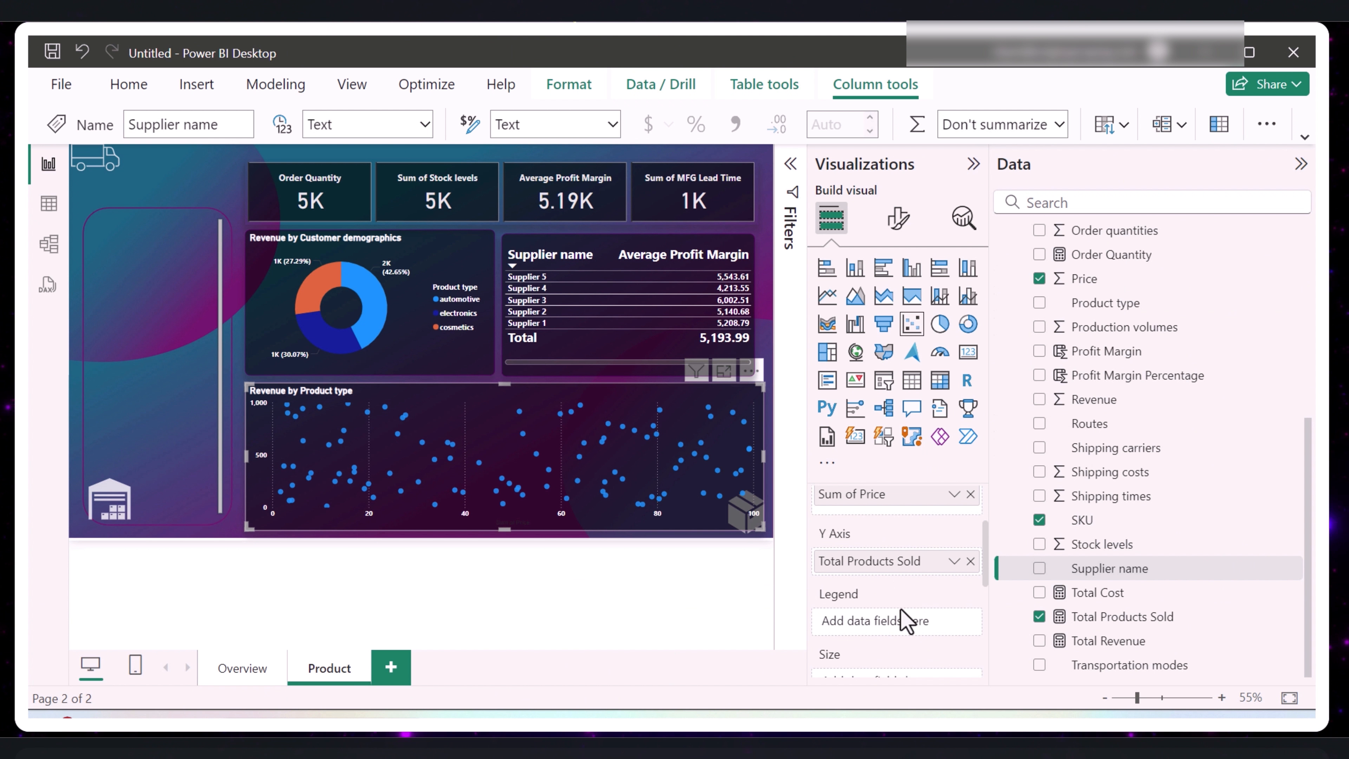
- Set Product type as the legend of the Product page's scatter chart
{"action": "left_click_drag", "start_coordinate": [1109, 307], "coordinate": [906, 623]}
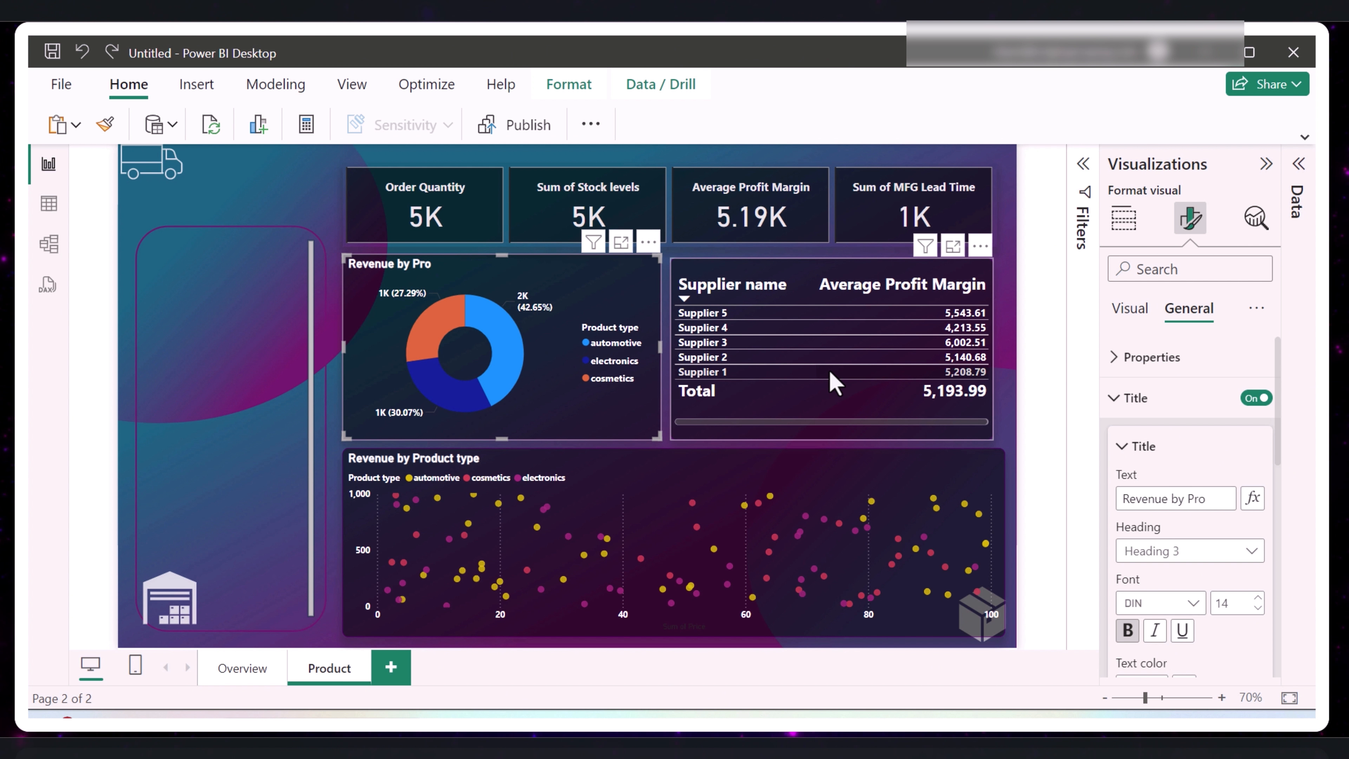
- Replace the supplier table's fields on the Product page with SKU, Order Quantity and Profit Margin
{"action": "left_click", "coordinate": [800, 355]}
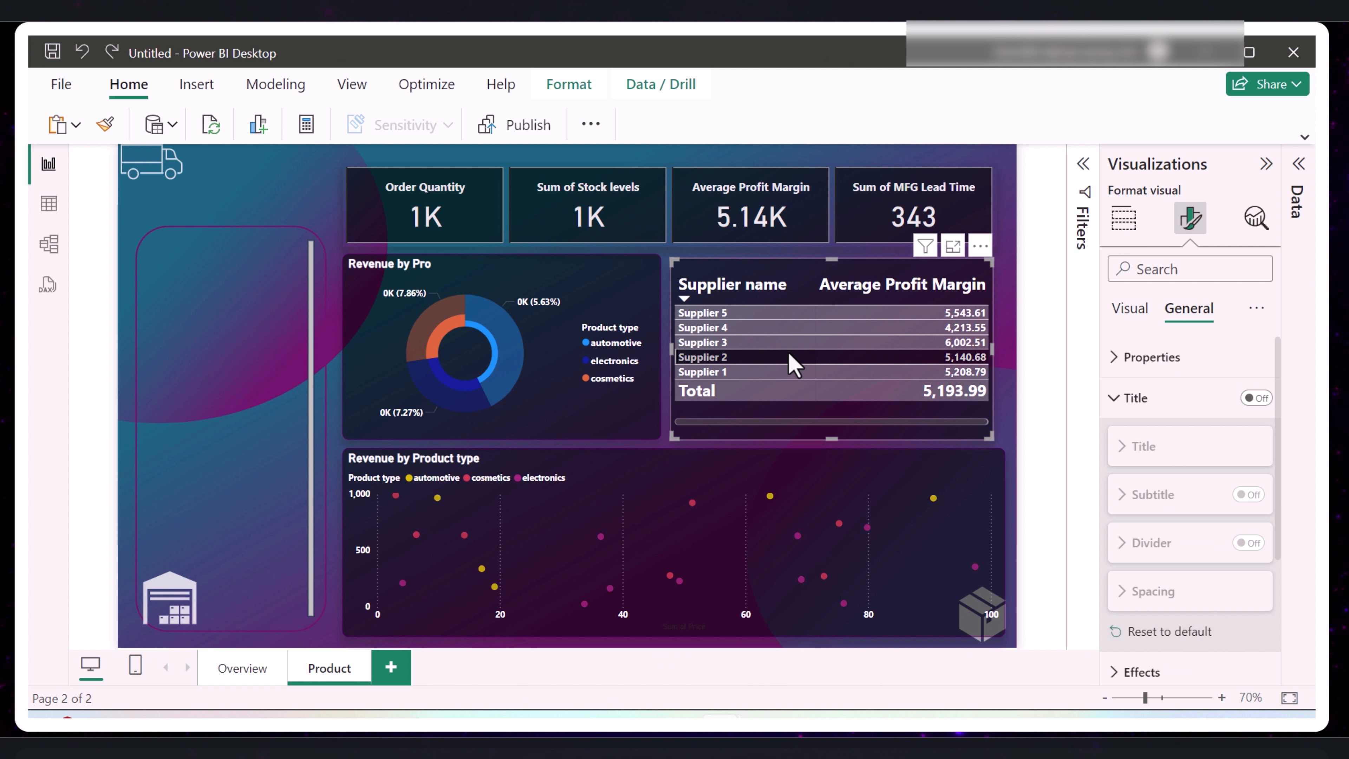
{"action": "left_click", "coordinate": [789, 355]}
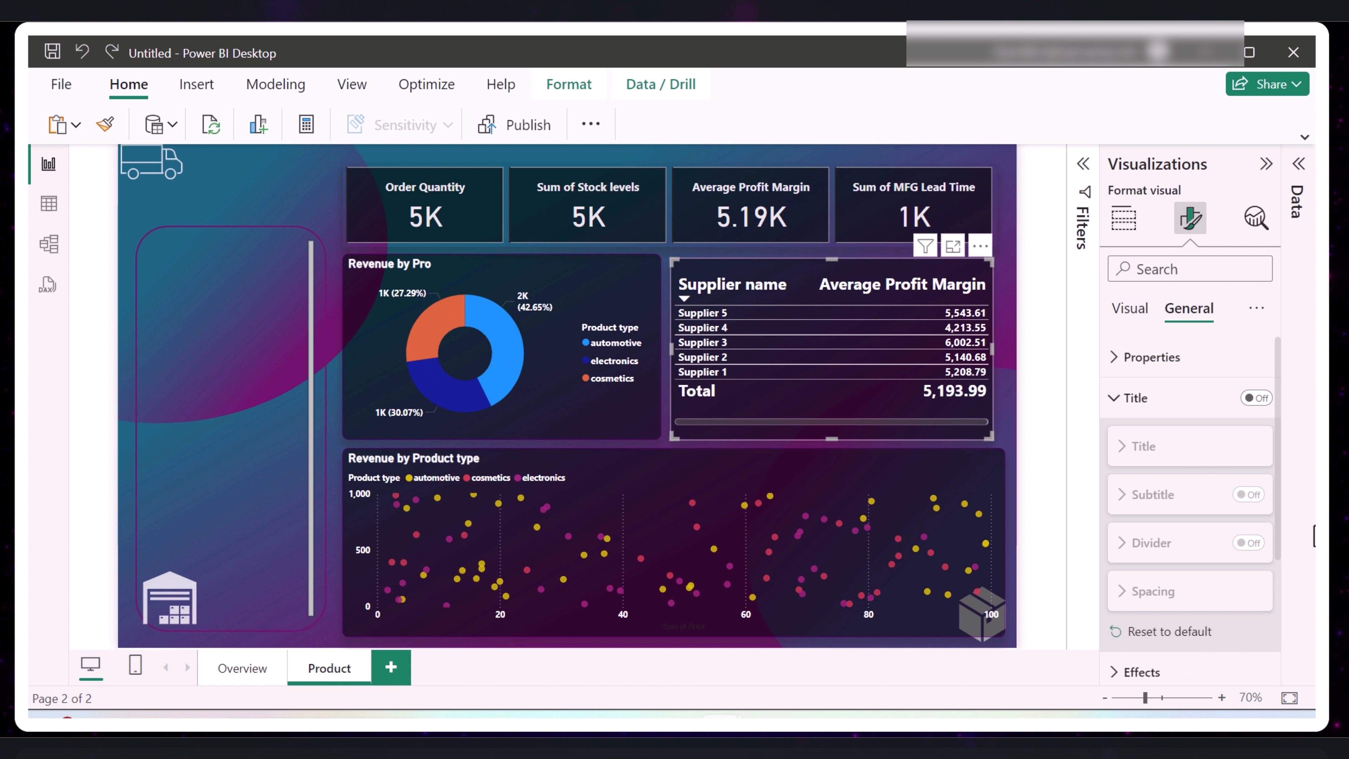
{"action": "left_click", "coordinate": [1300, 164]}
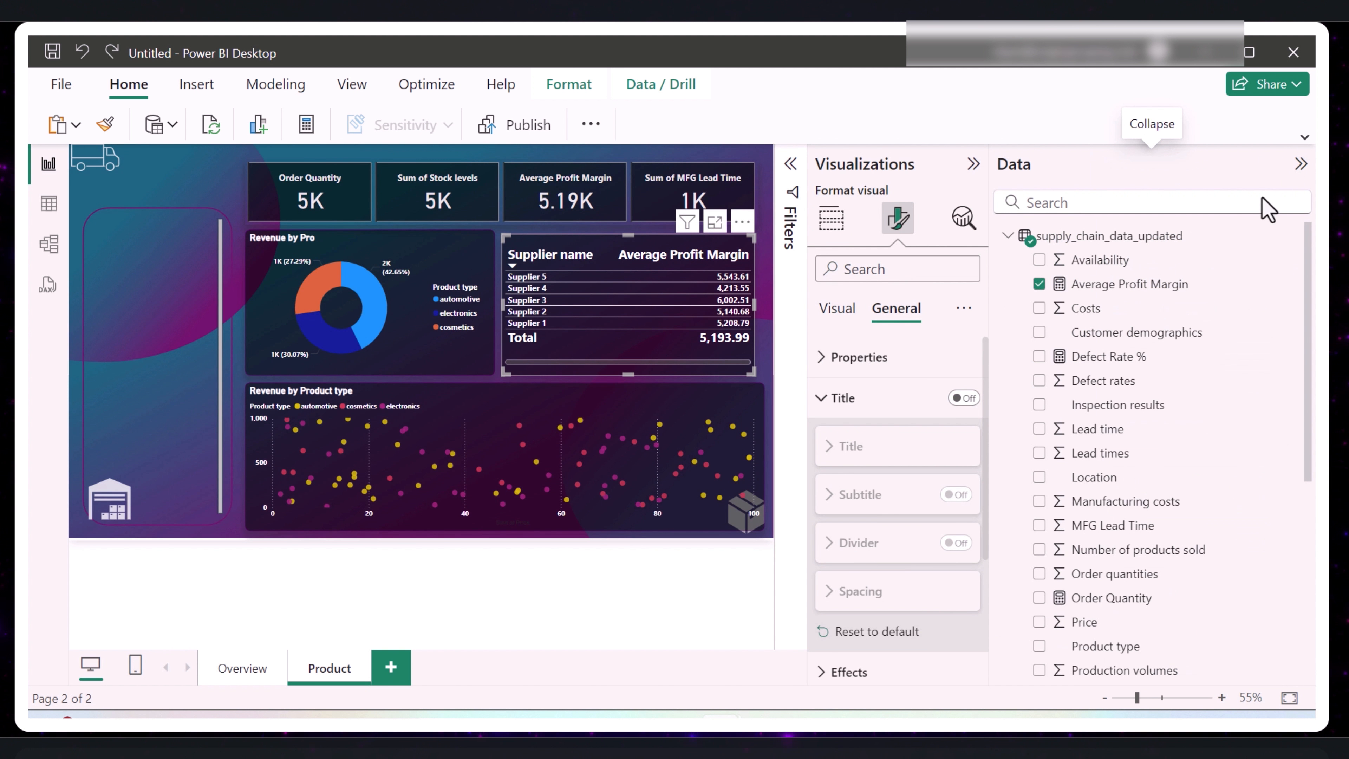
{"action": "left_click", "coordinate": [1040, 284]}
{"action": "scroll", "coordinate": [1033, 567], "scroll_direction": "down", "scroll_amount": 5}
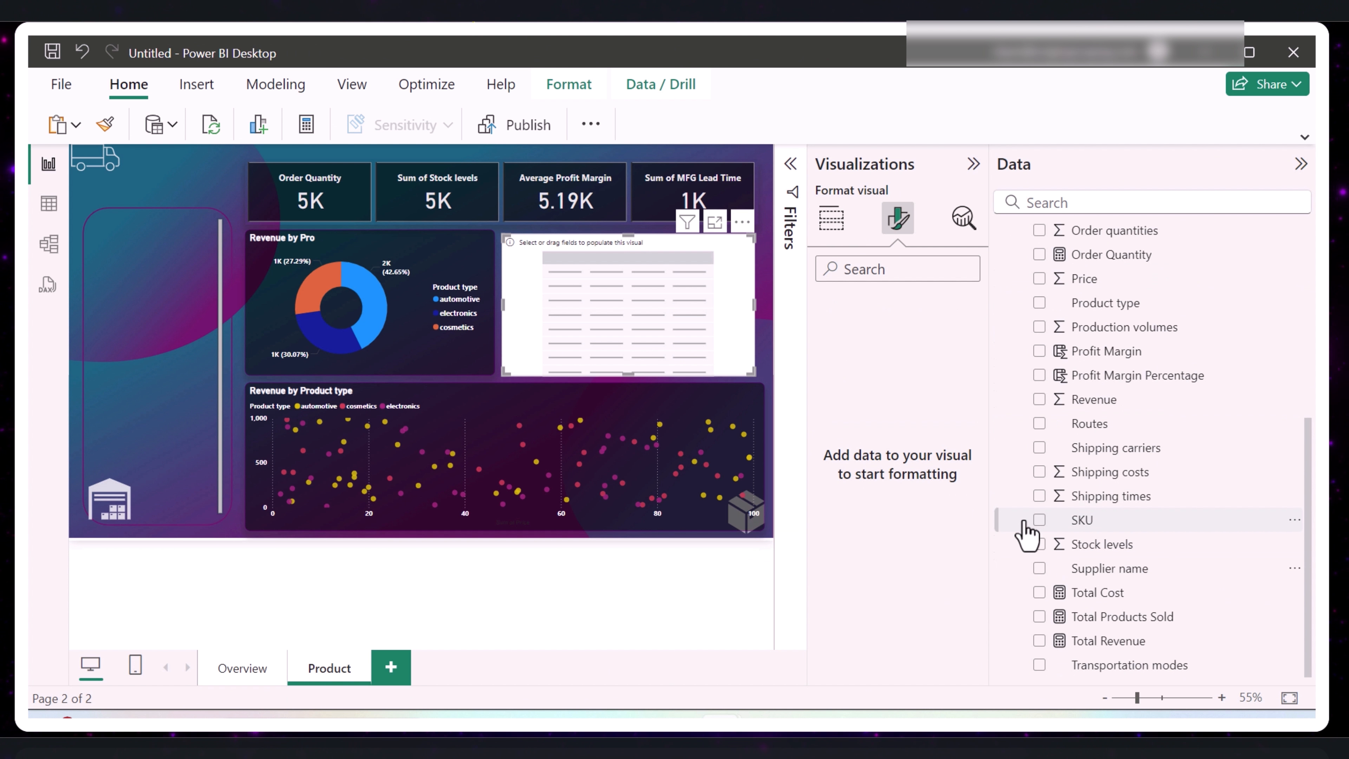
{"action": "left_click", "coordinate": [1039, 520]}
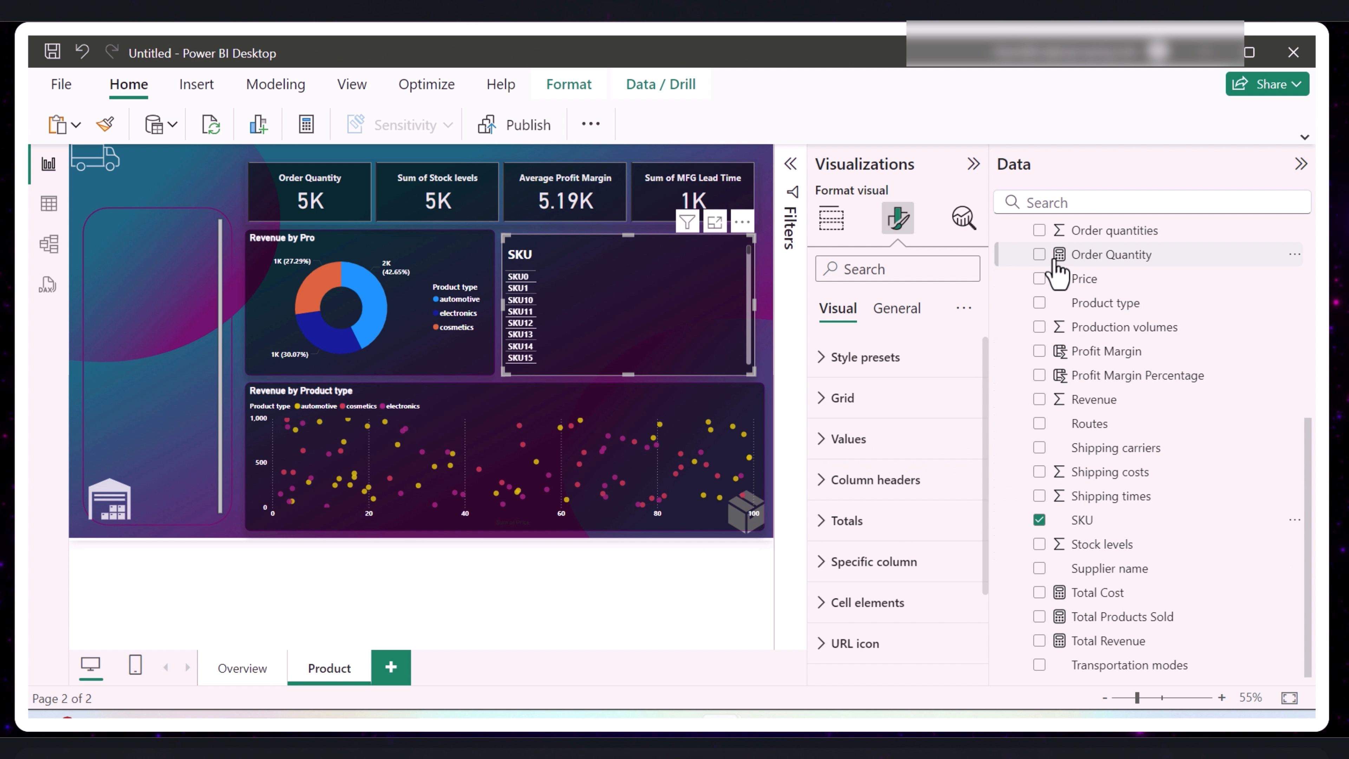
{"action": "left_click", "coordinate": [1040, 255]}
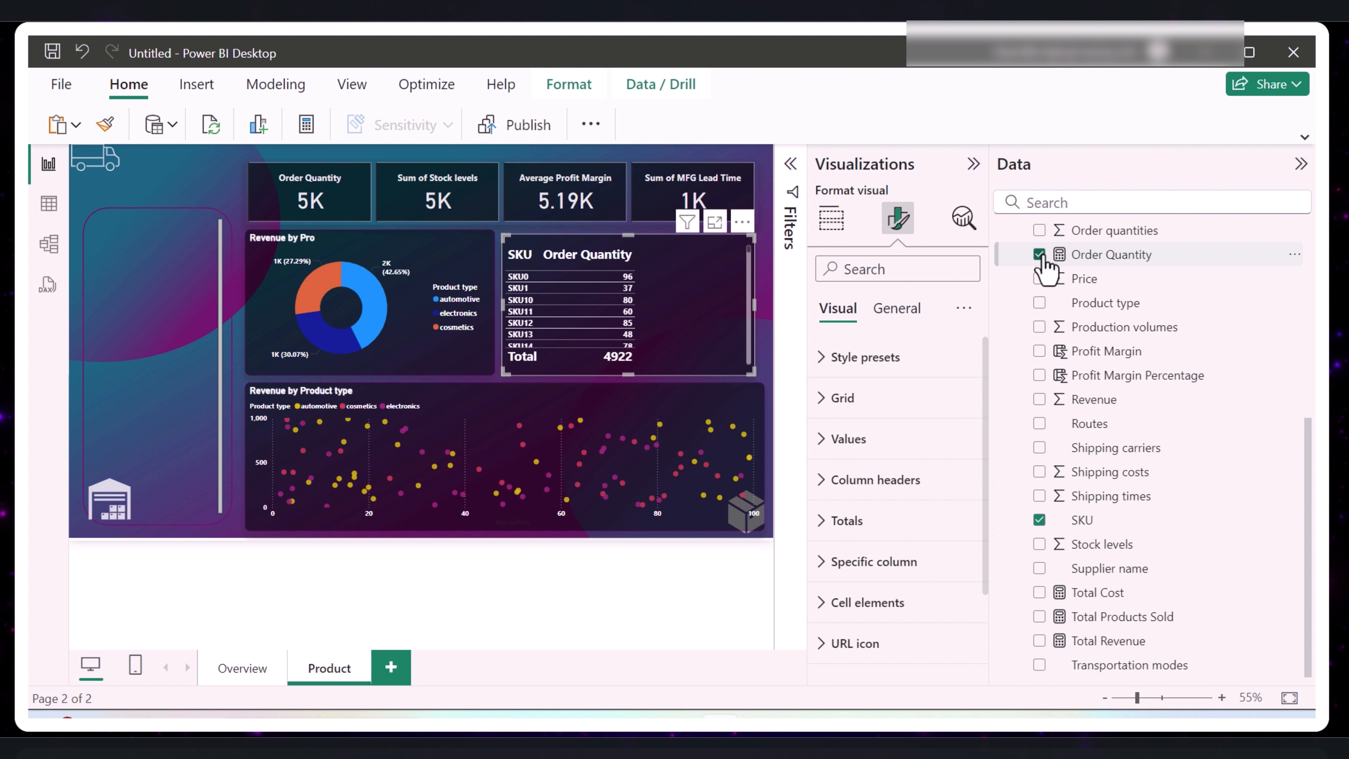
{"action": "left_click", "coordinate": [1040, 351]}
{"action": "left_click", "coordinate": [705, 643]}
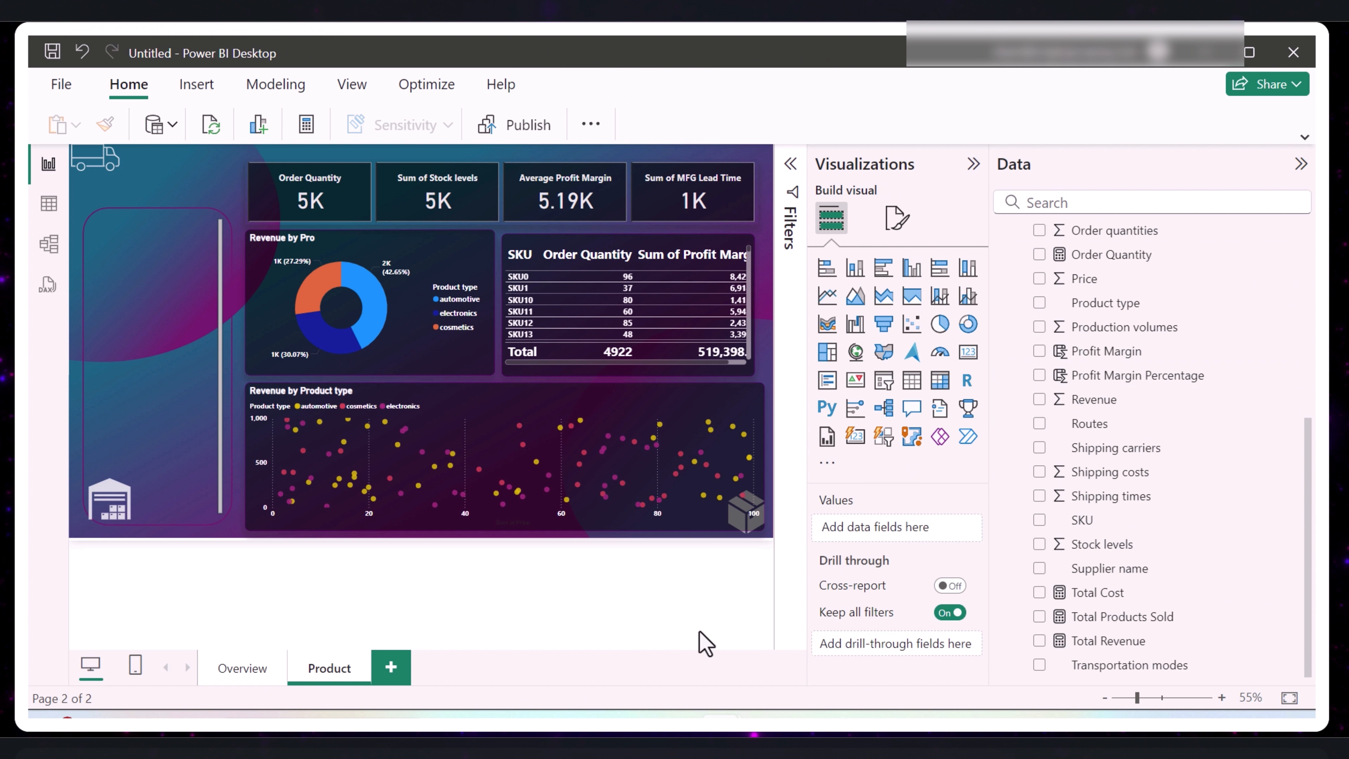
- Change the Product page donut chart's title to "Revenue by Product"
{"action": "left_click", "coordinate": [360, 256]}
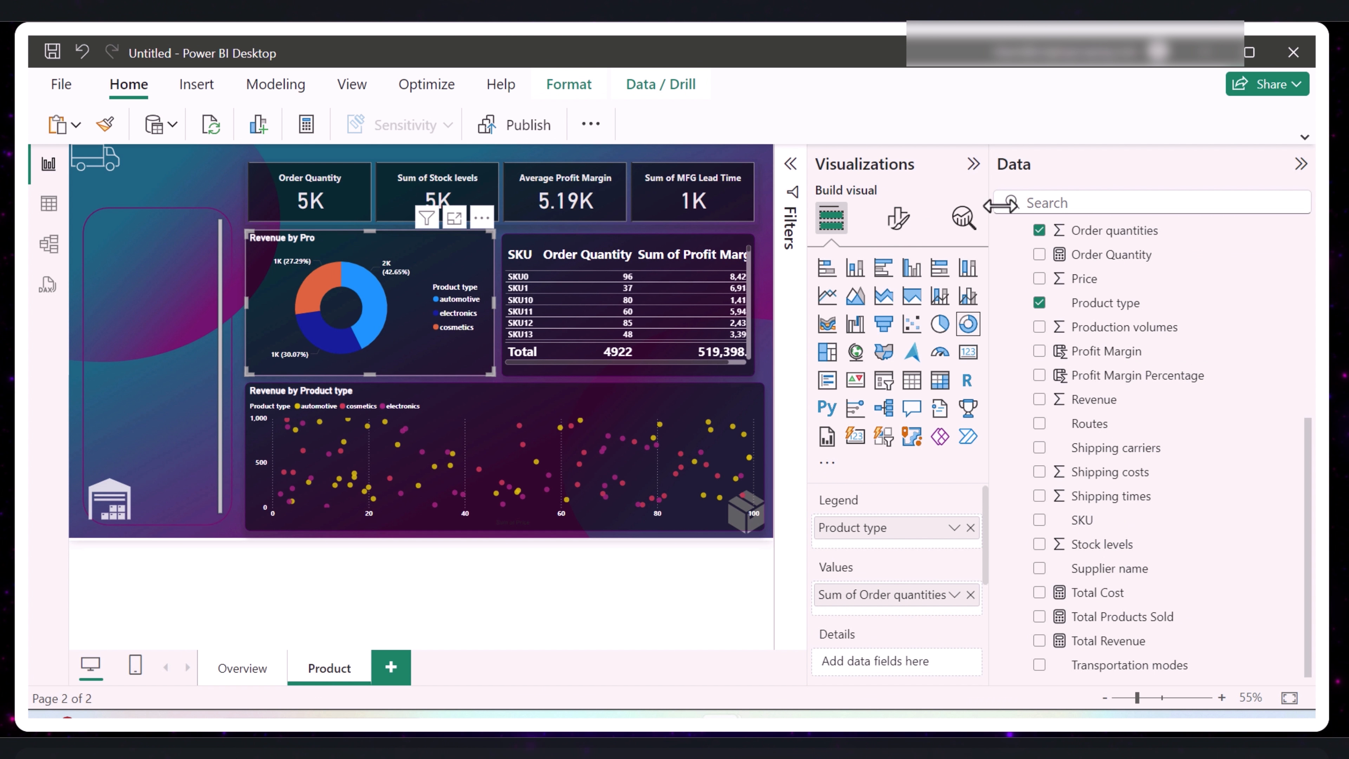
{"action": "left_click", "coordinate": [1300, 165]}
{"action": "left_click", "coordinate": [1192, 223]}
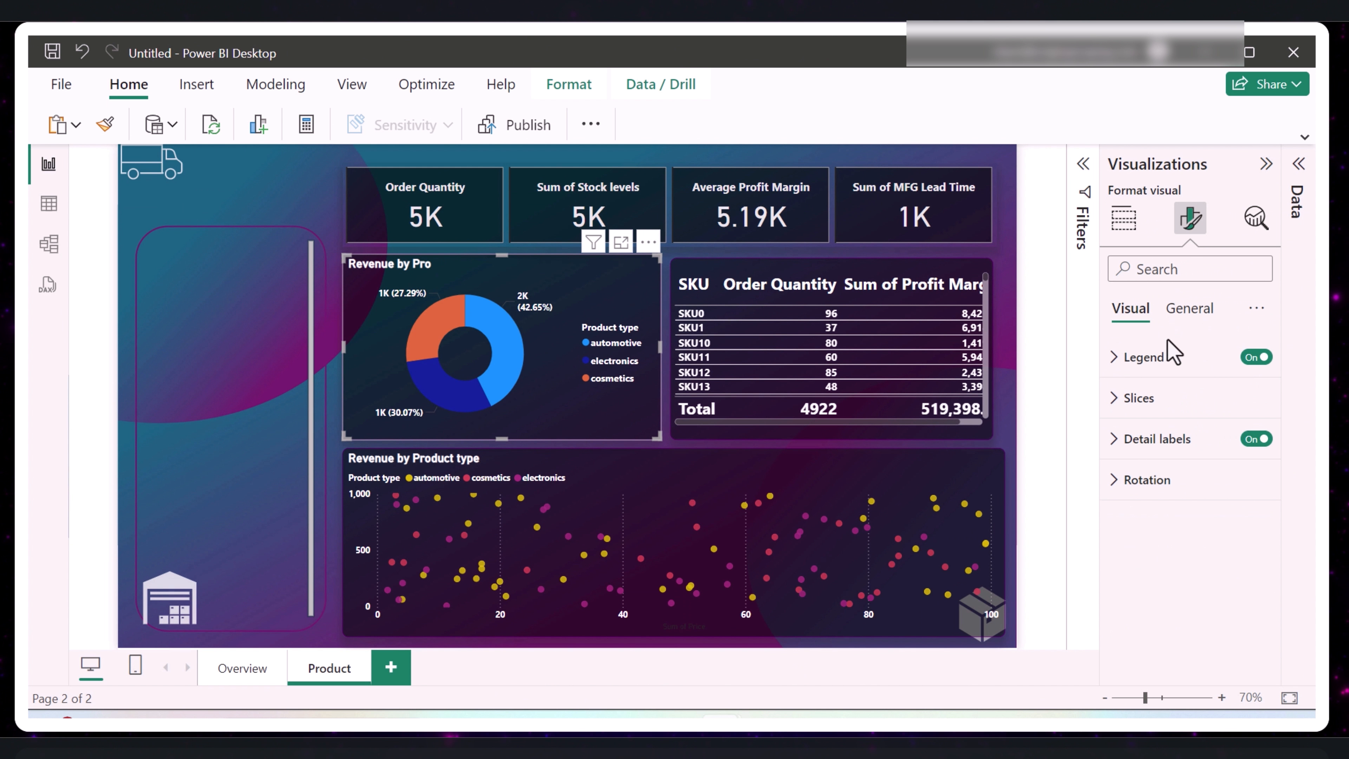
{"action": "left_click", "coordinate": [1197, 314]}
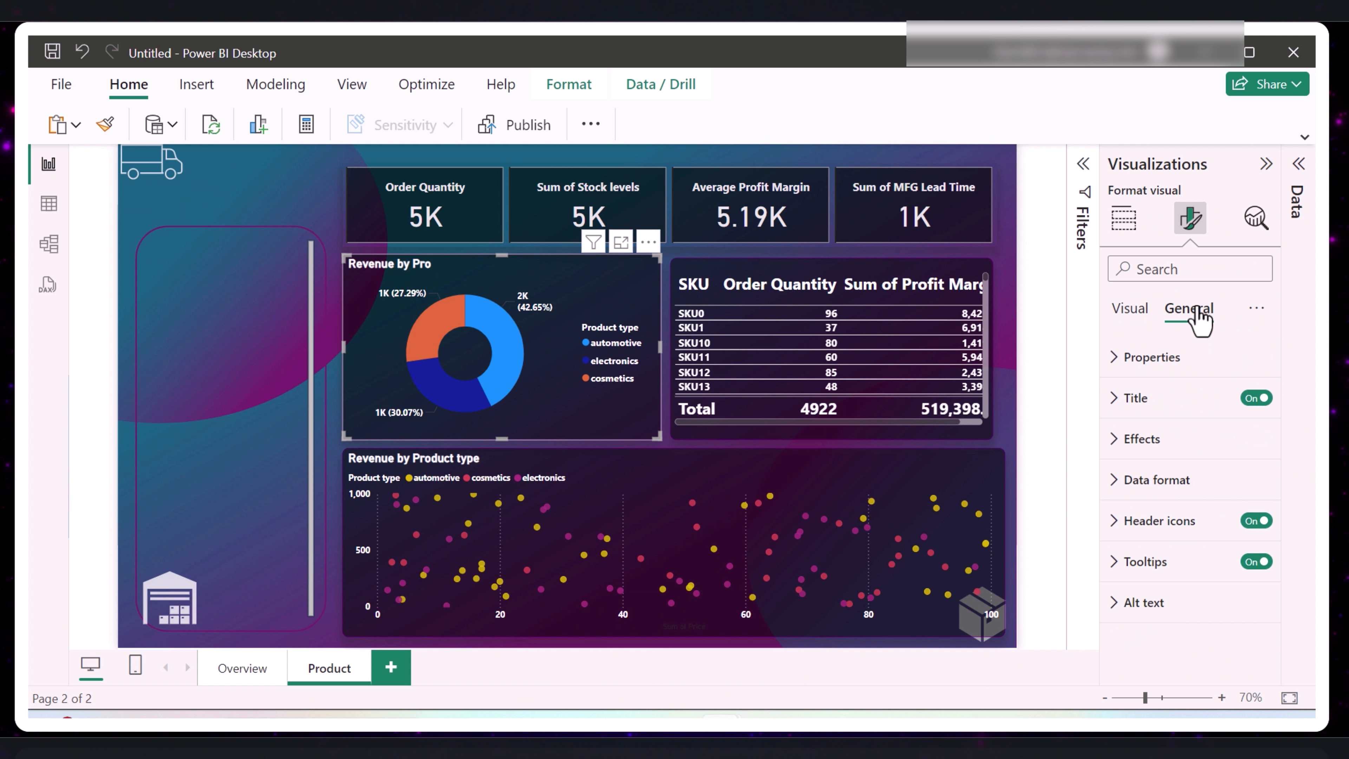
{"action": "left_click", "coordinate": [1116, 399]}
{"action": "left_click", "coordinate": [1222, 502]}
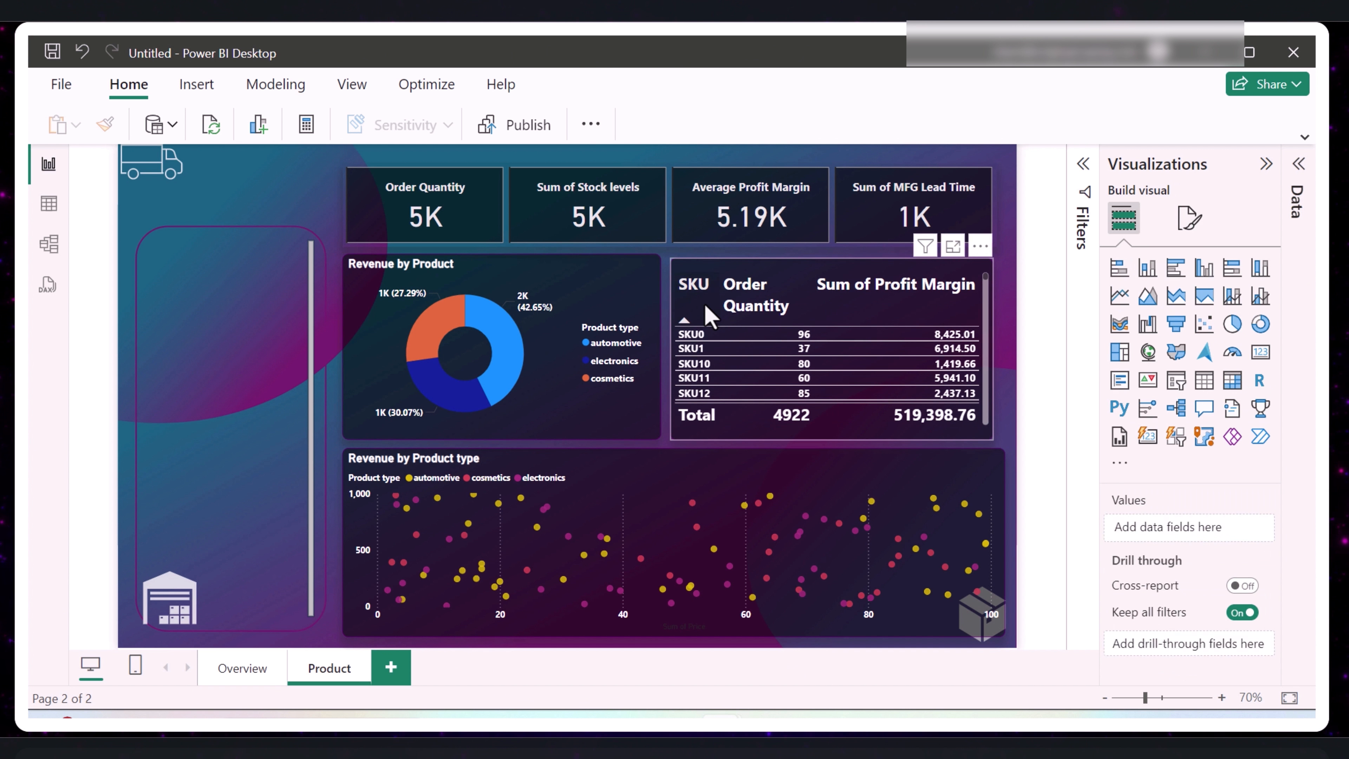
- Sort the SKU table by Order Quantity from highest to lowest and center its column headers
{"action": "left_click", "coordinate": [801, 318]}
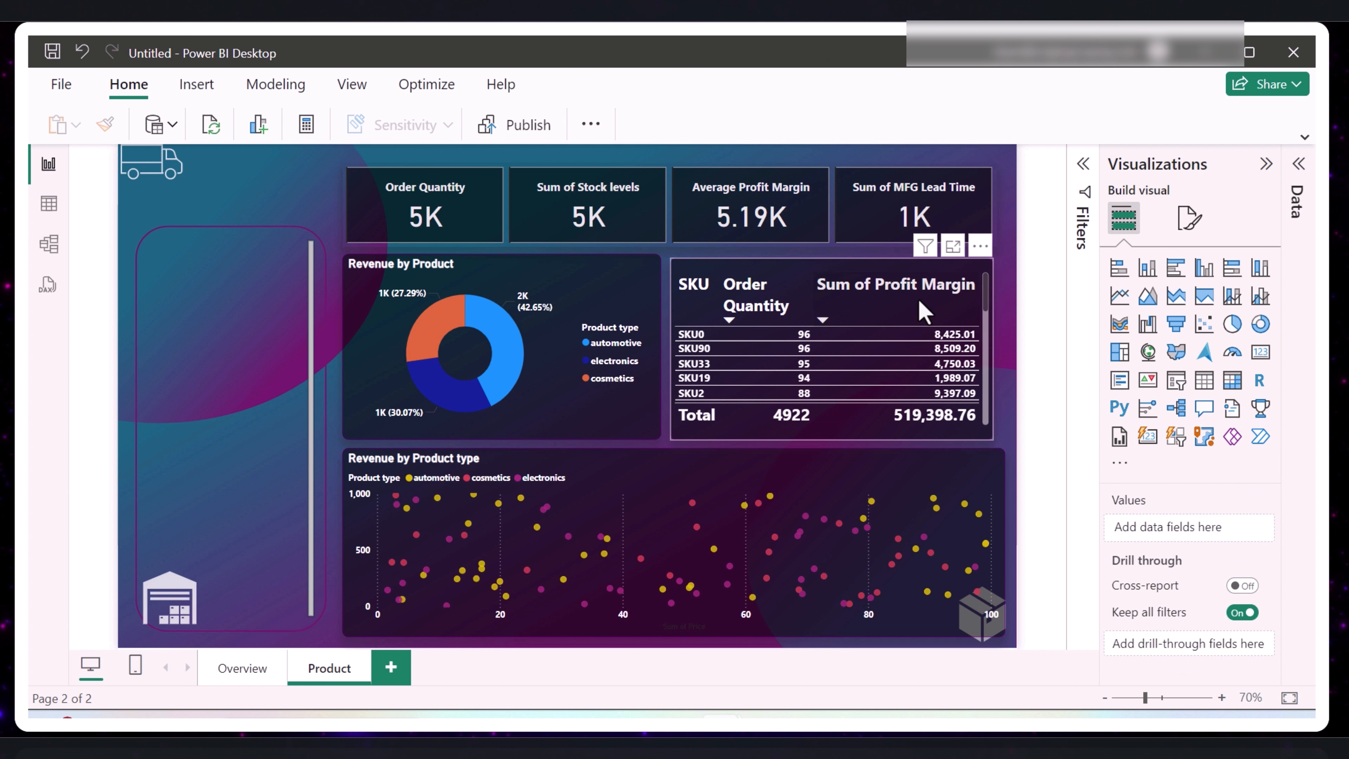
{"action": "left_click", "coordinate": [1188, 217]}
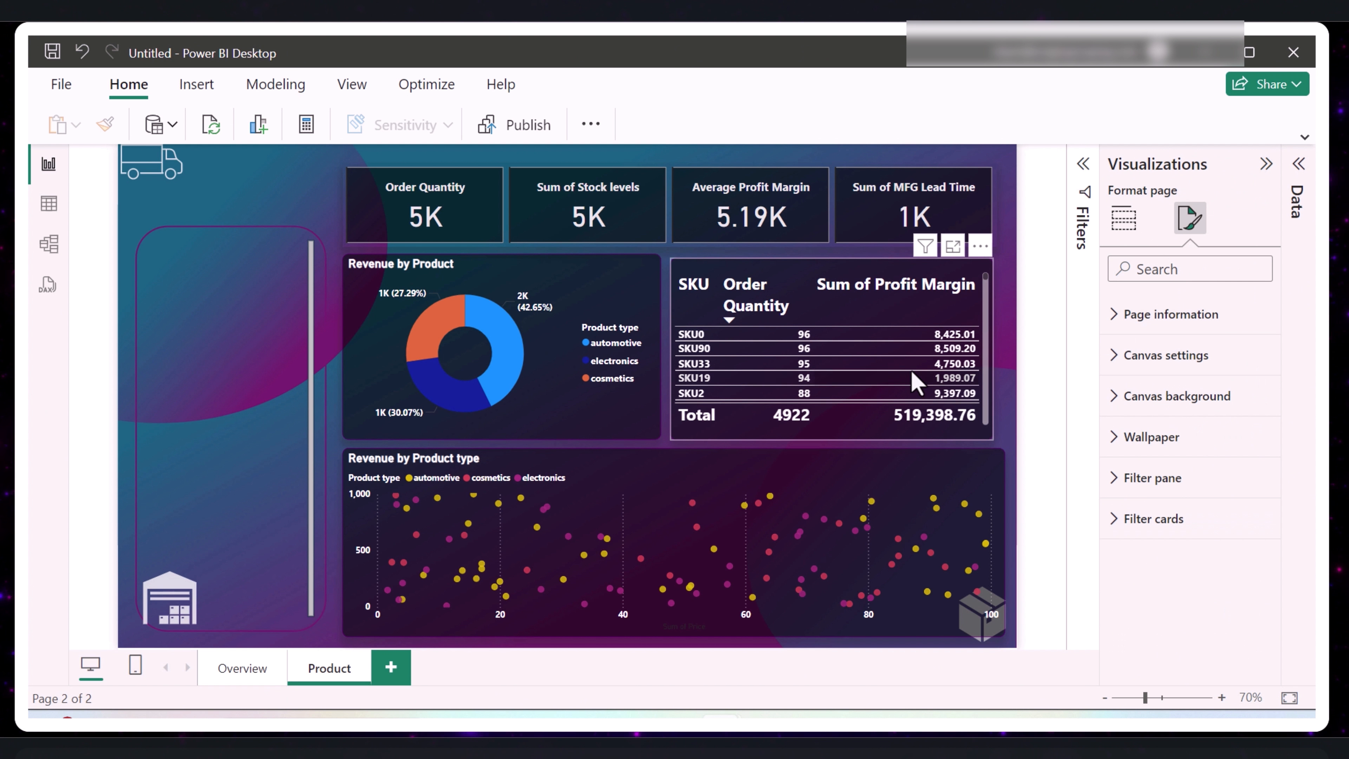
{"action": "left_click", "coordinate": [941, 285]}
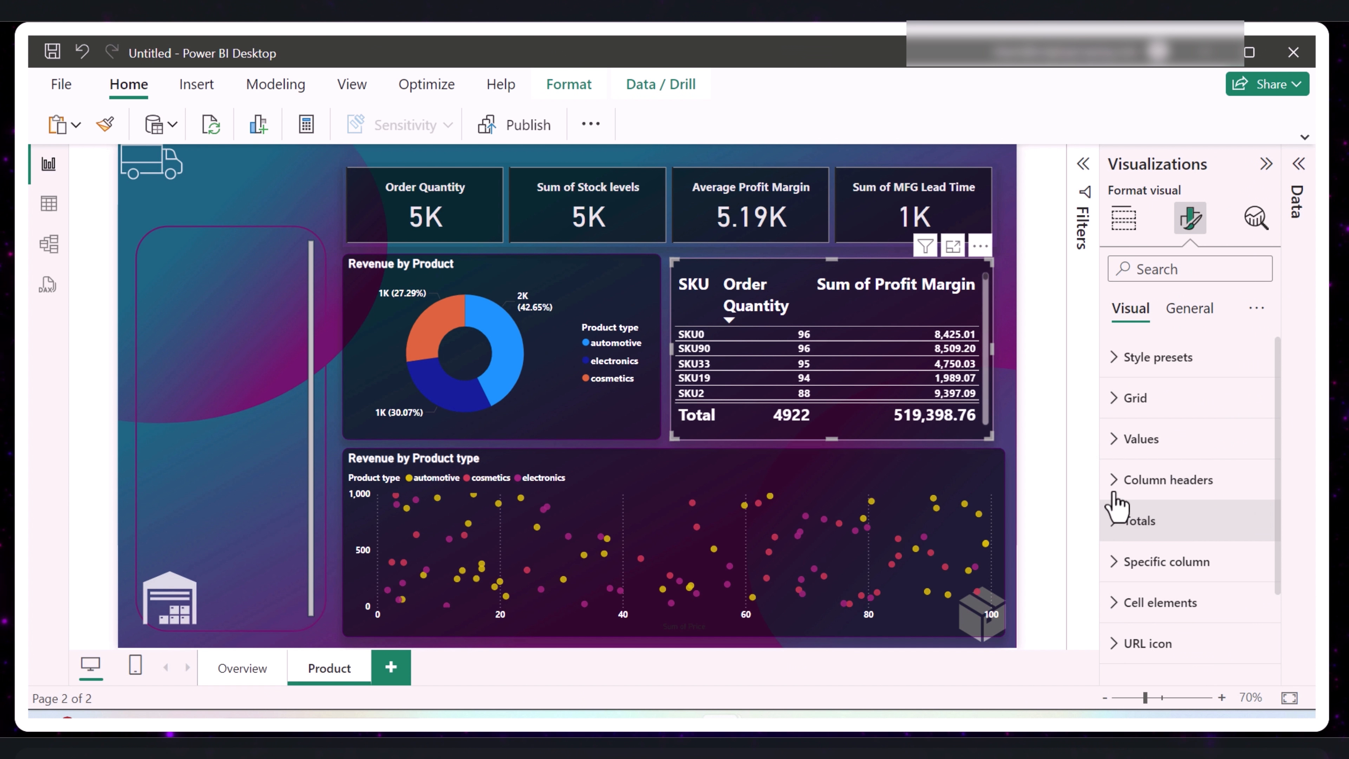
{"action": "left_click", "coordinate": [1115, 480]}
{"action": "scroll", "coordinate": [1161, 529], "scroll_direction": "down", "scroll_amount": 3}
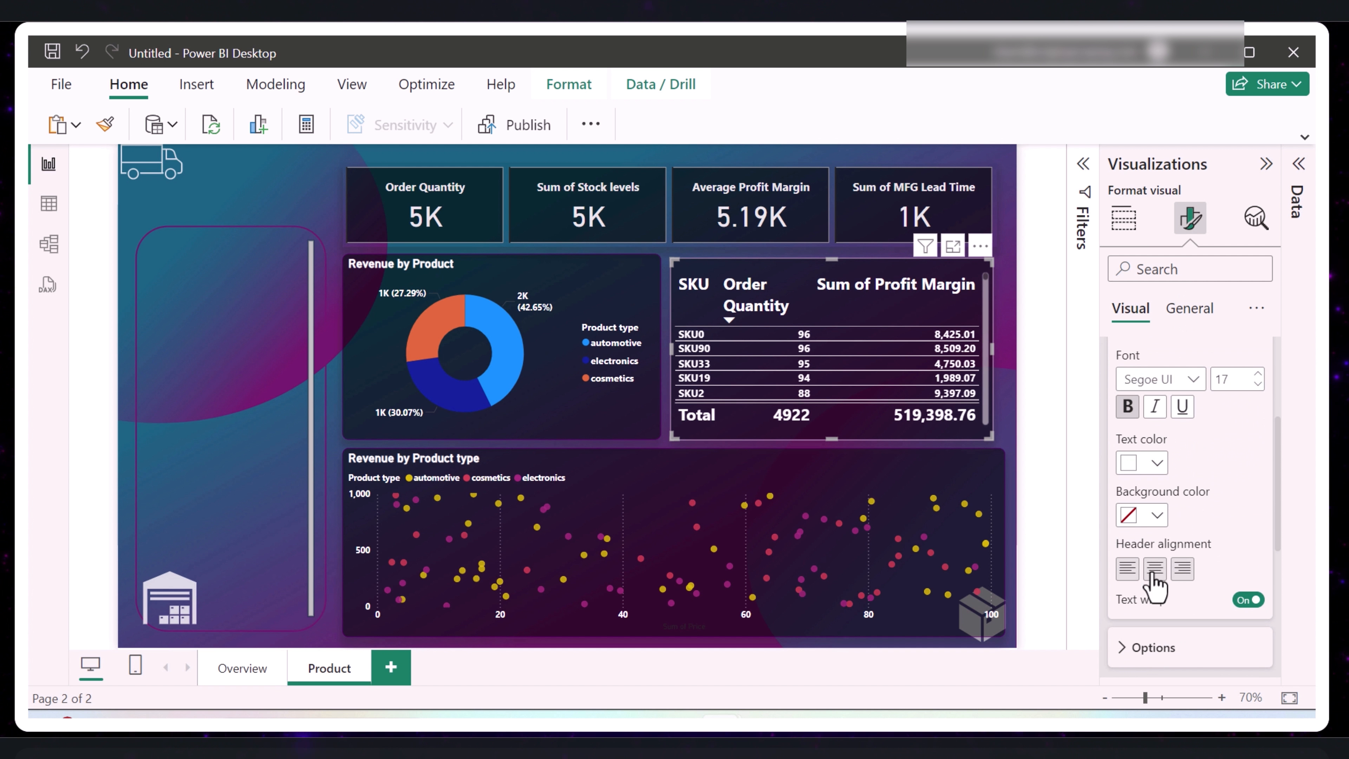
{"action": "left_click", "coordinate": [1153, 572]}
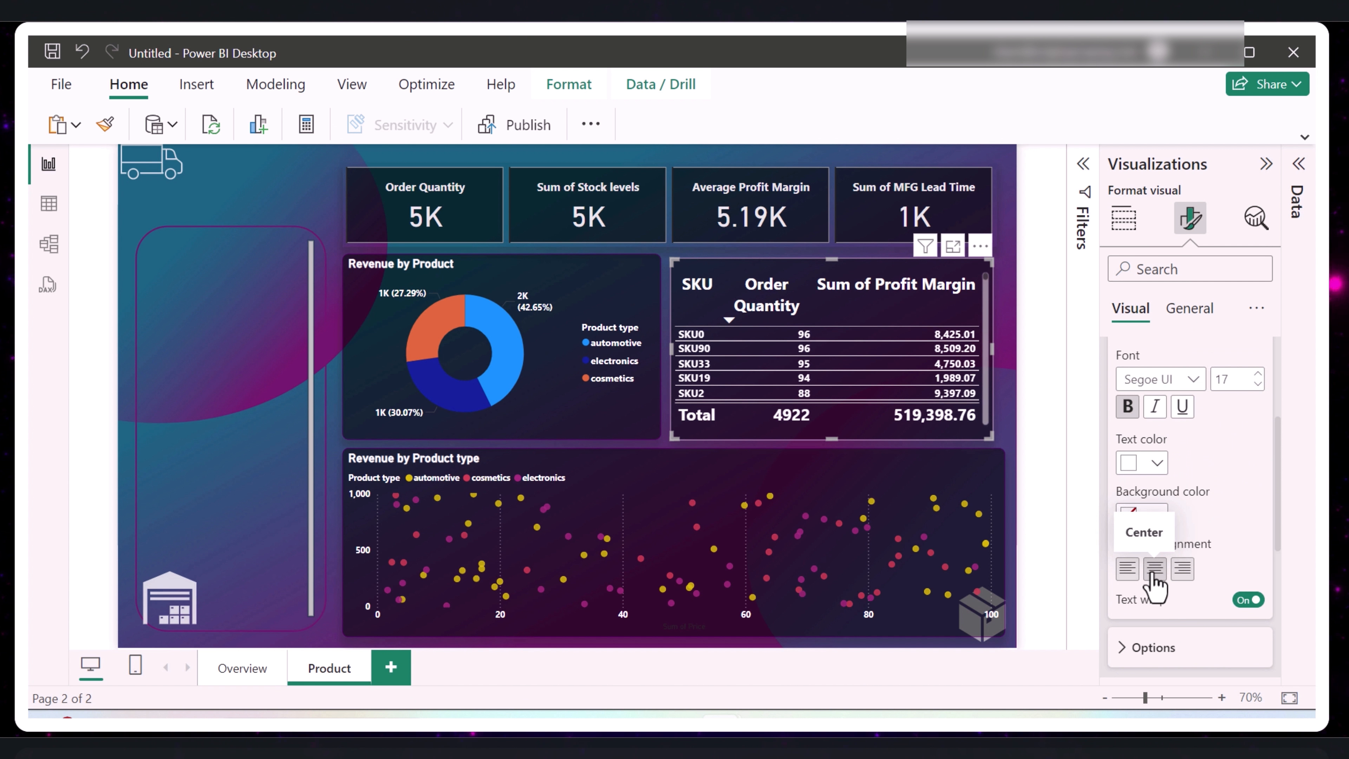
{"action": "left_click", "coordinate": [1044, 375]}
- Retitle the scatter chart "Price and Total Product Sold by SKU and Product Type"
{"action": "left_click", "coordinate": [687, 491]}
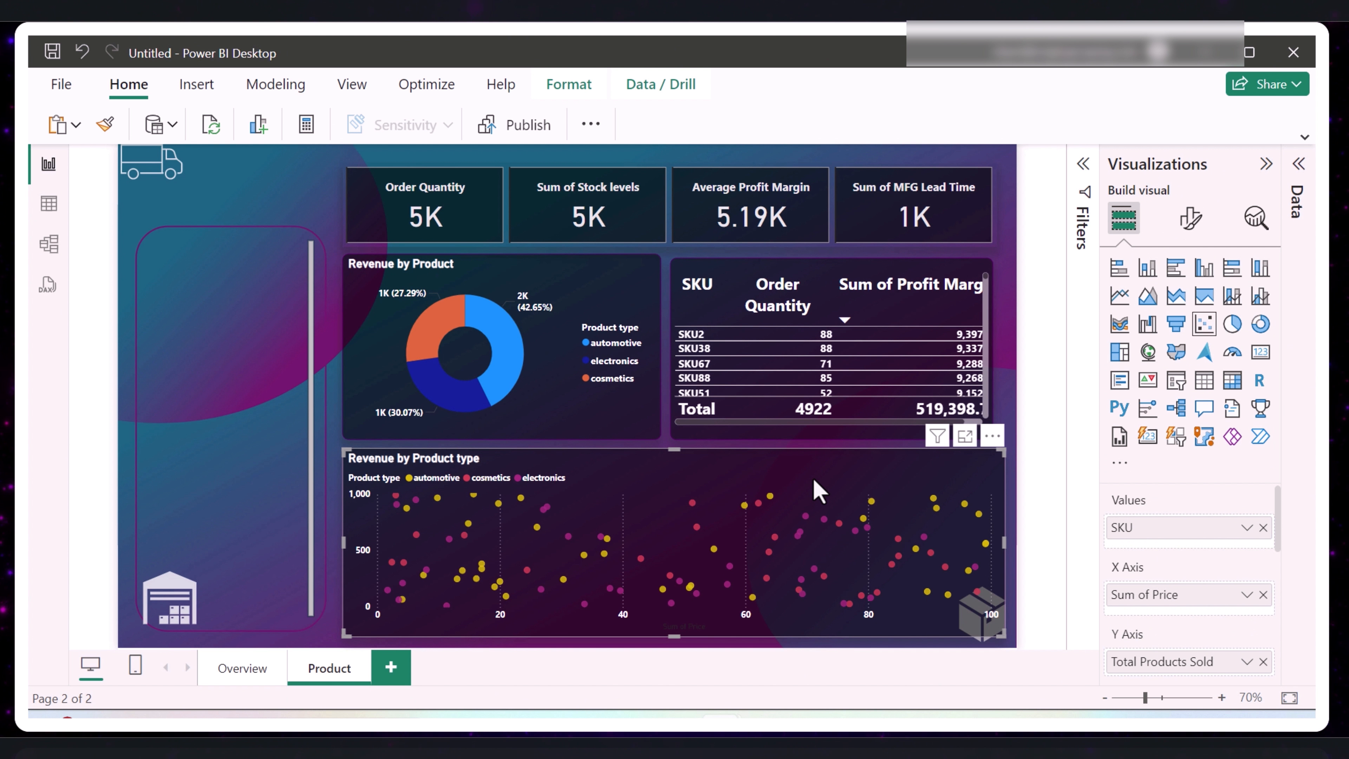
{"action": "left_click", "coordinate": [1191, 219]}
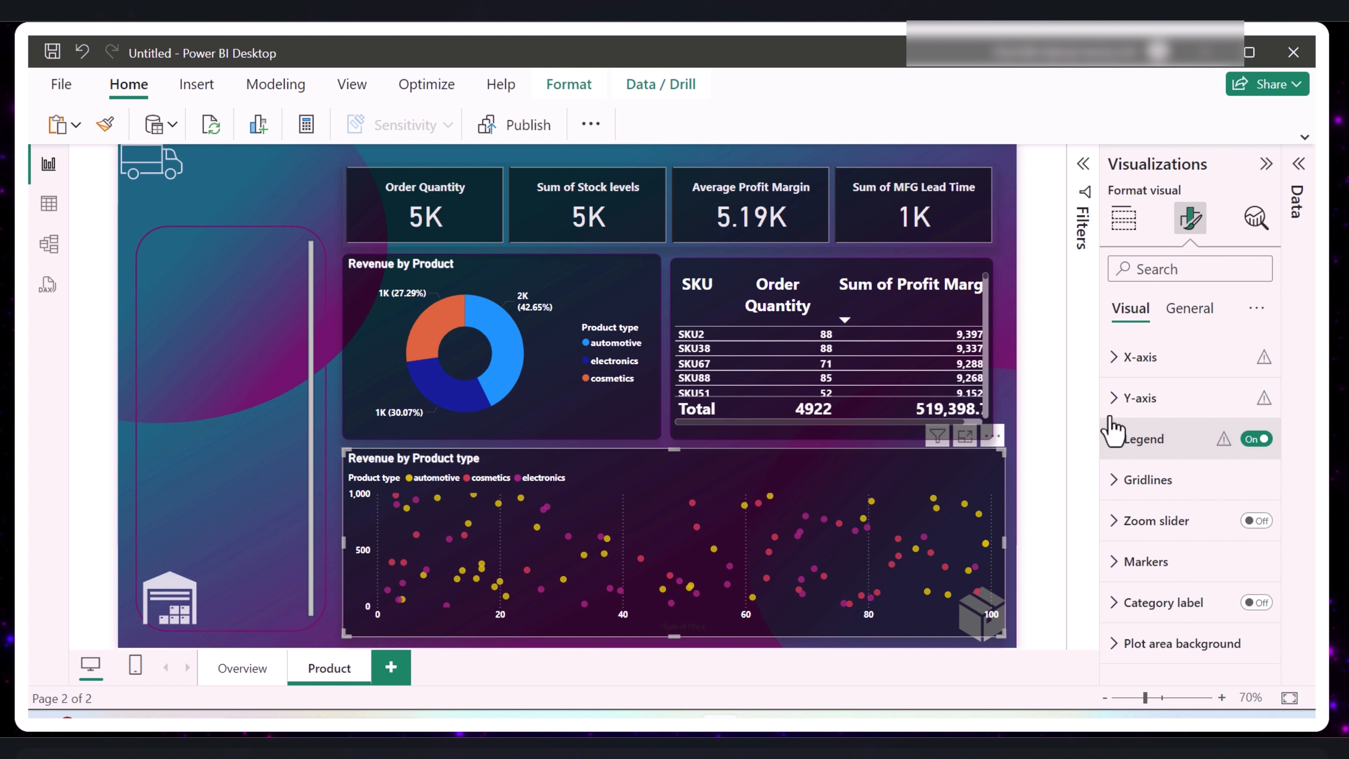
{"action": "left_click", "coordinate": [1191, 311]}
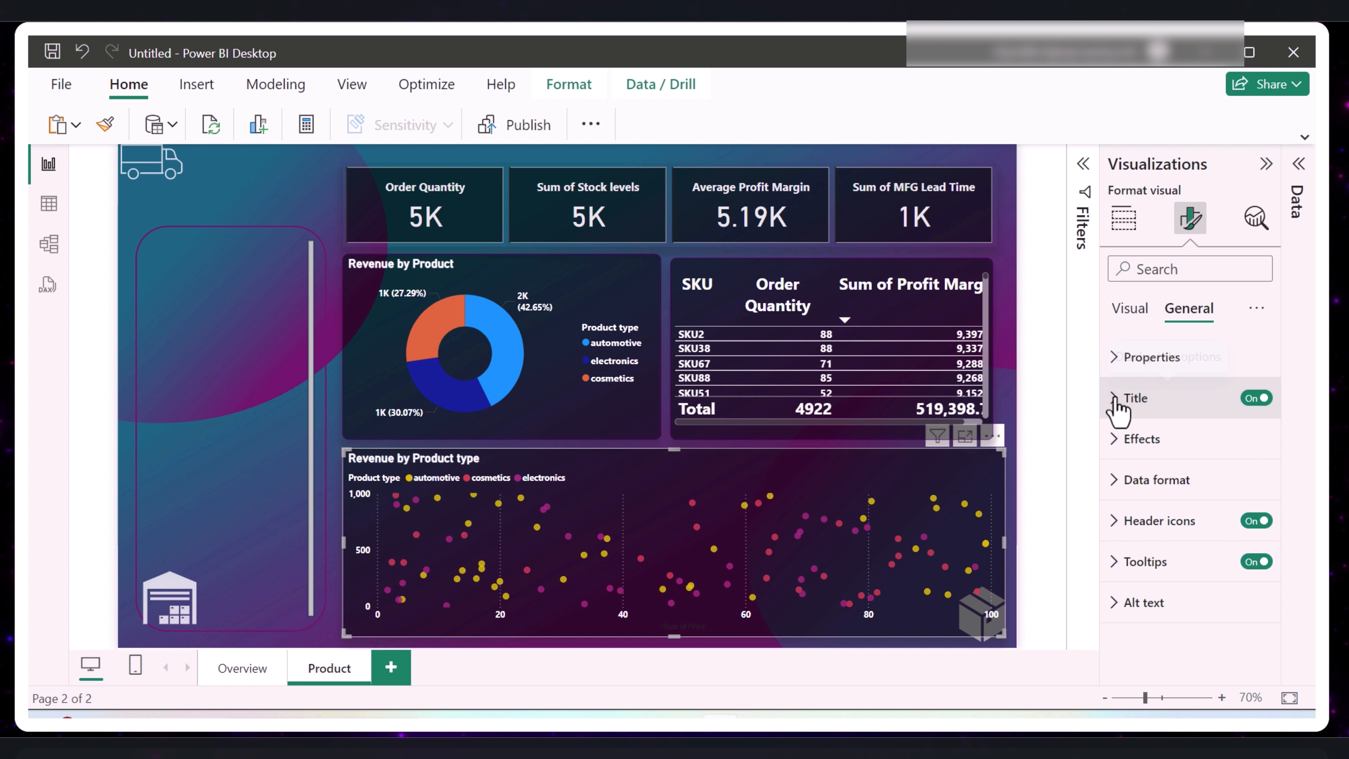
{"action": "left_click", "coordinate": [1125, 399]}
{"action": "left_click", "coordinate": [1165, 504]}
{"action": "key", "text": "ctrl+a"}
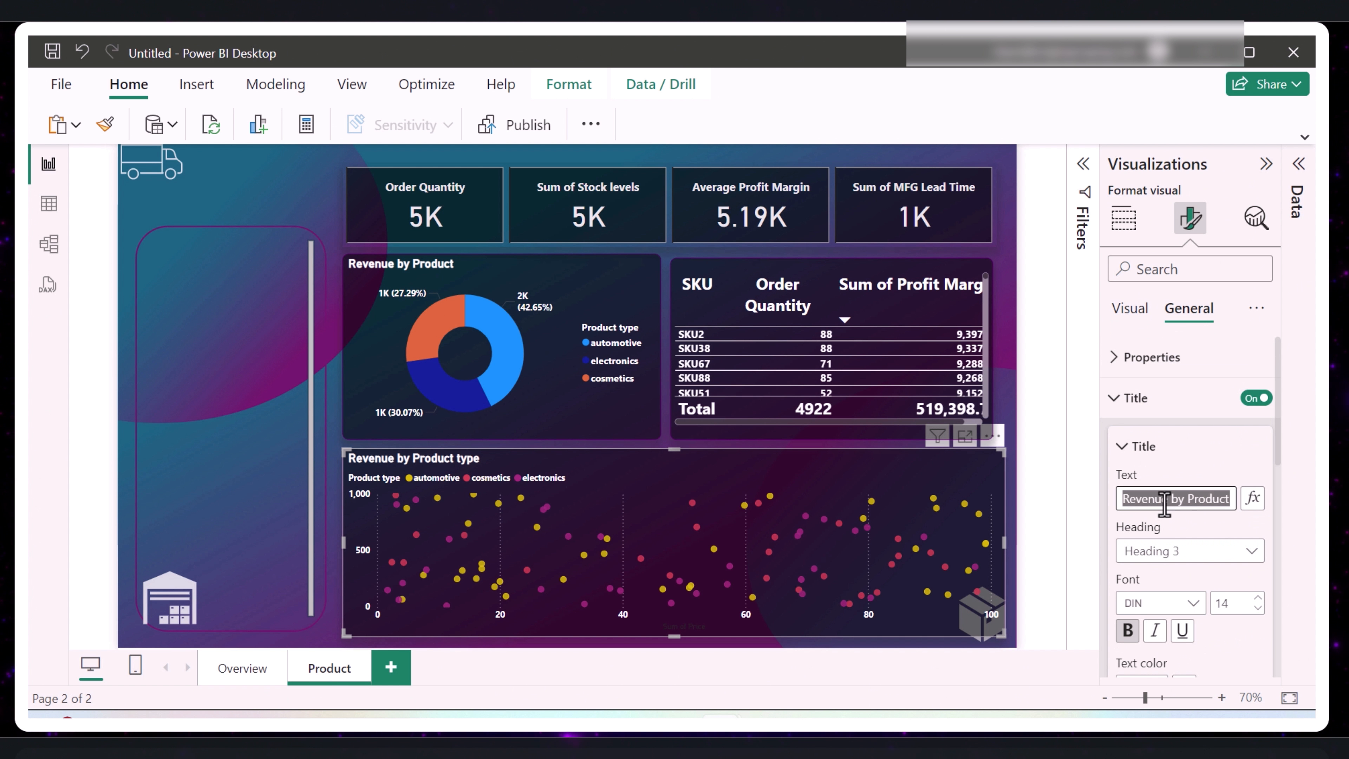
{"action": "type", "text": "Price by"}
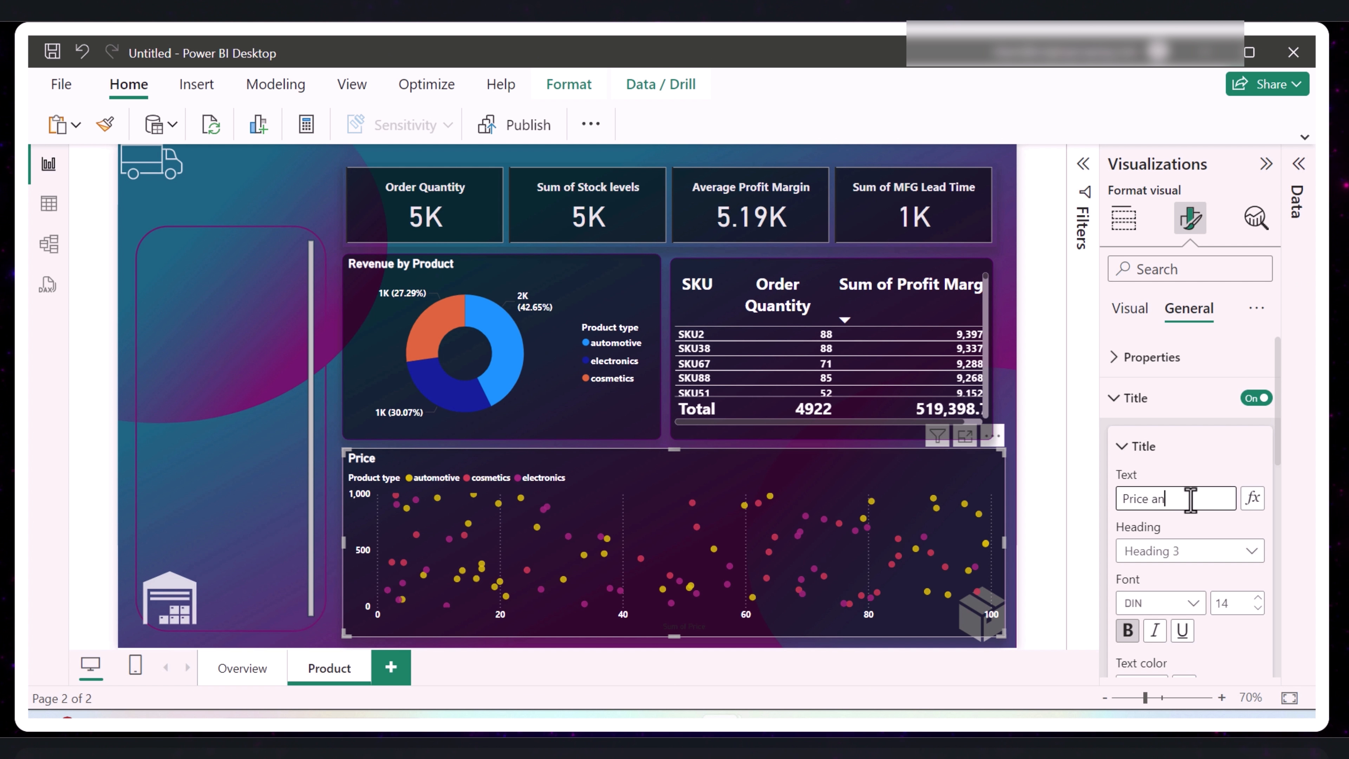
{"action": "type", "text": "tal Product Sc"}
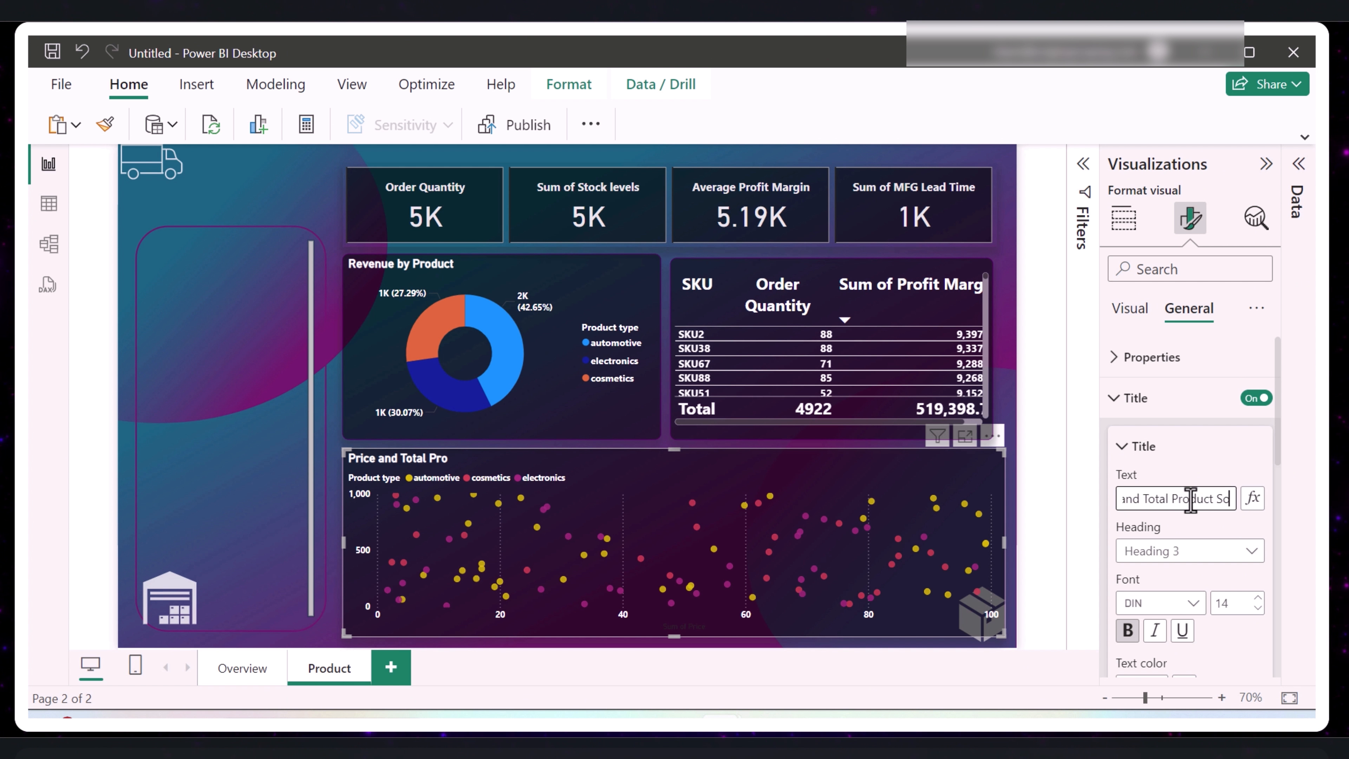
{"action": "type", "text": "ld by SK"}
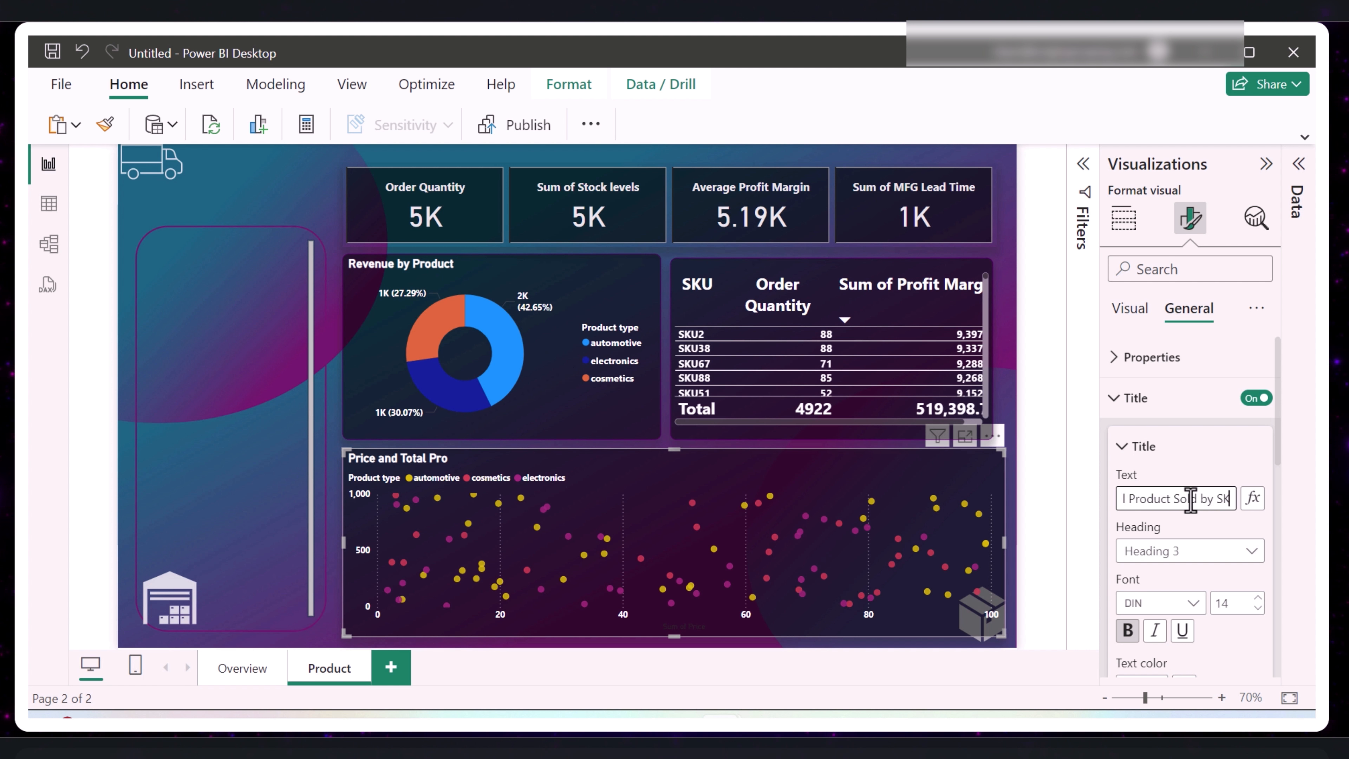
{"action": "type", "text": "U AND pRODUCT"}
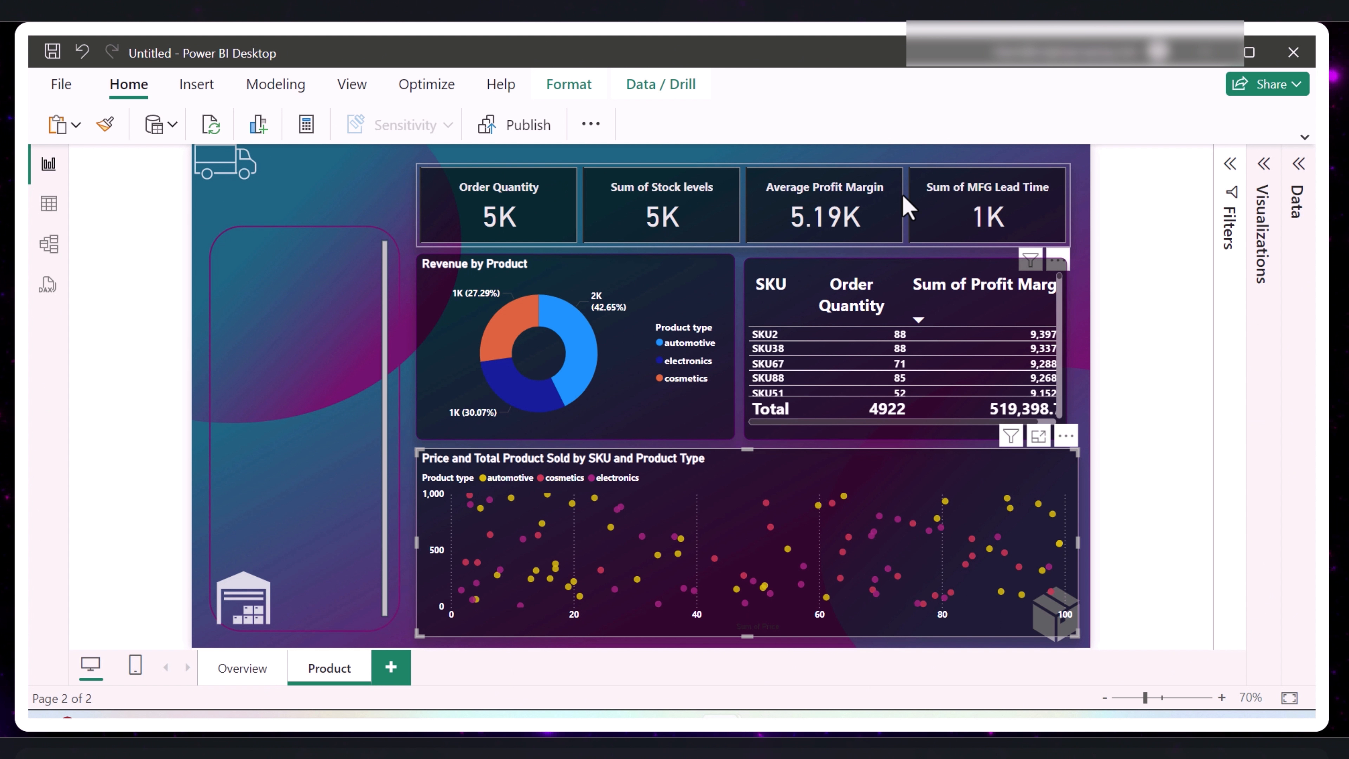
- Duplicate the Product page and rename the copy Supplier
{"action": "right_click", "coordinate": [322, 670]}
{"action": "key", "text": "Escape"}
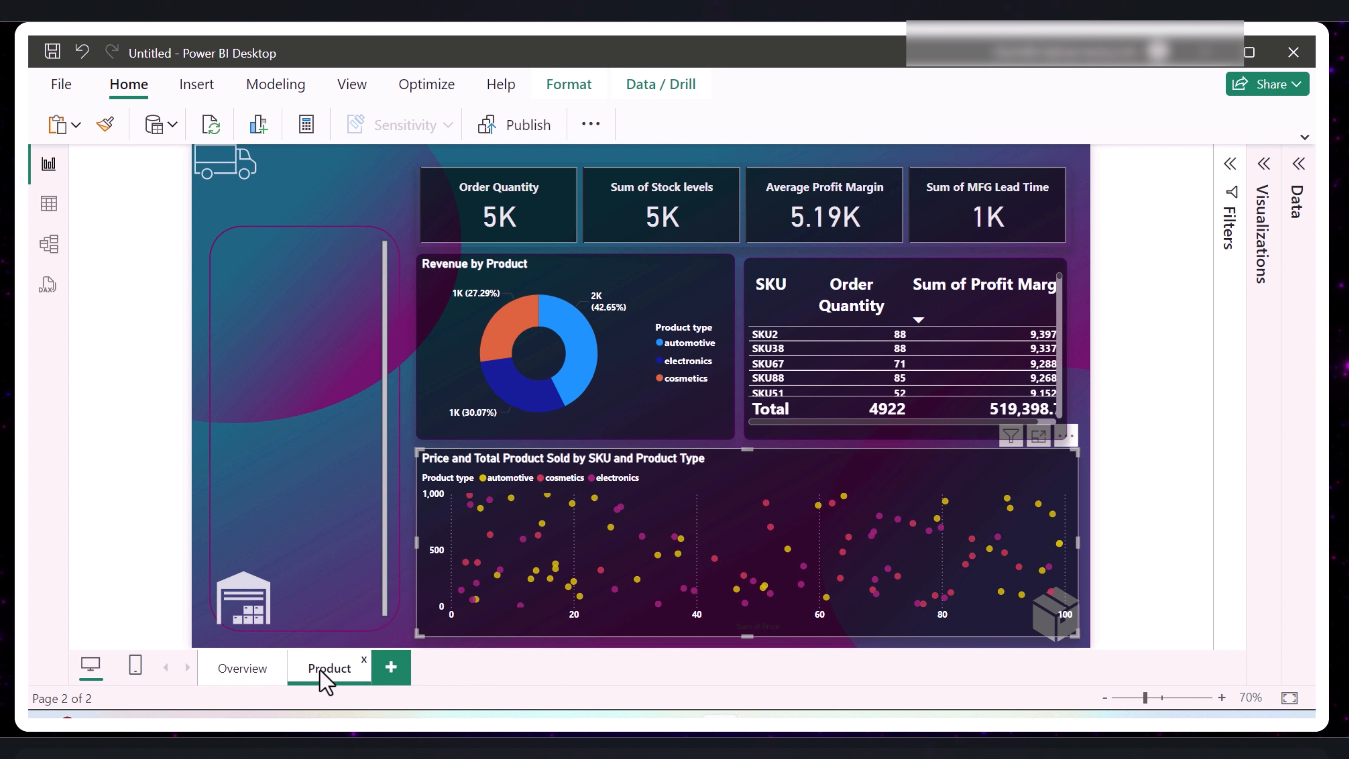
{"action": "right_click", "coordinate": [321, 671]}
{"action": "left_click", "coordinate": [342, 561]}
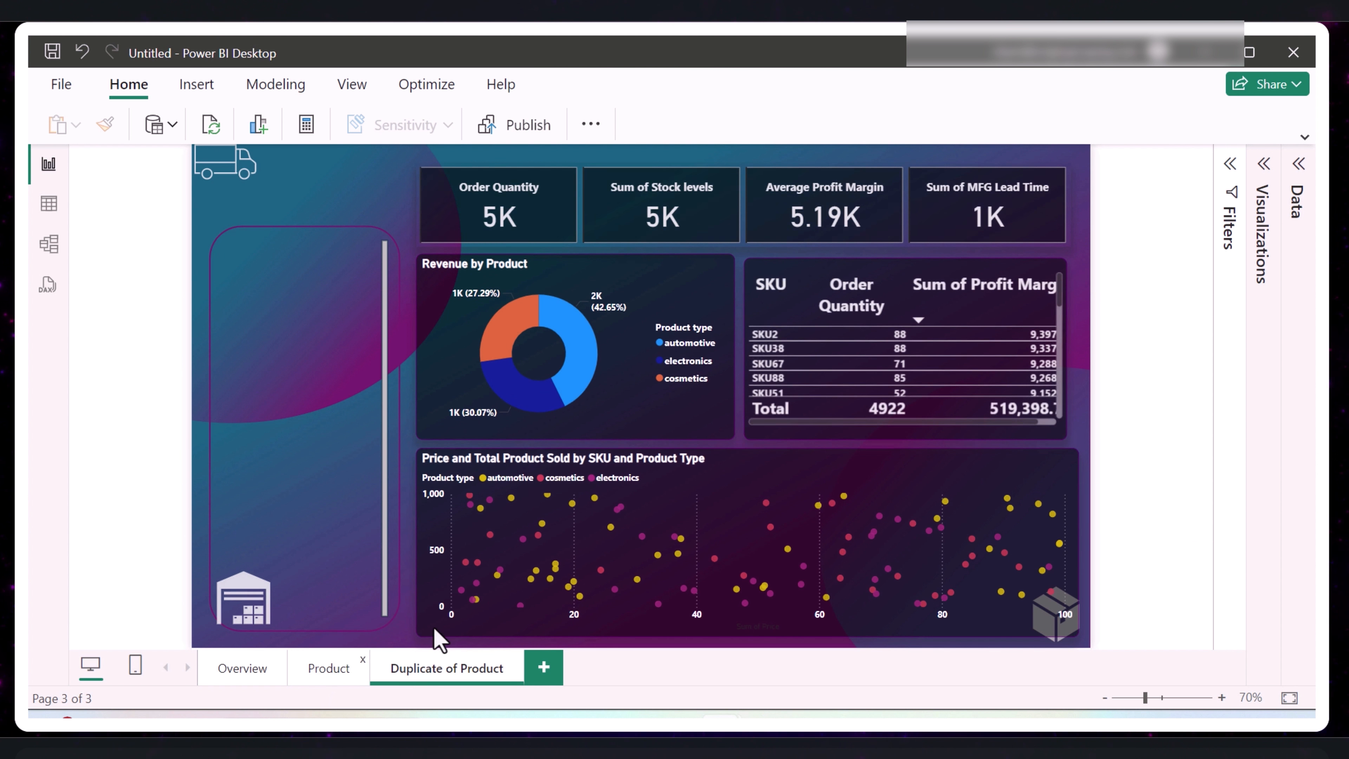
{"action": "double_click", "coordinate": [442, 671]}
{"action": "type", "text": "Supplier"}
{"action": "key", "text": "Return"}
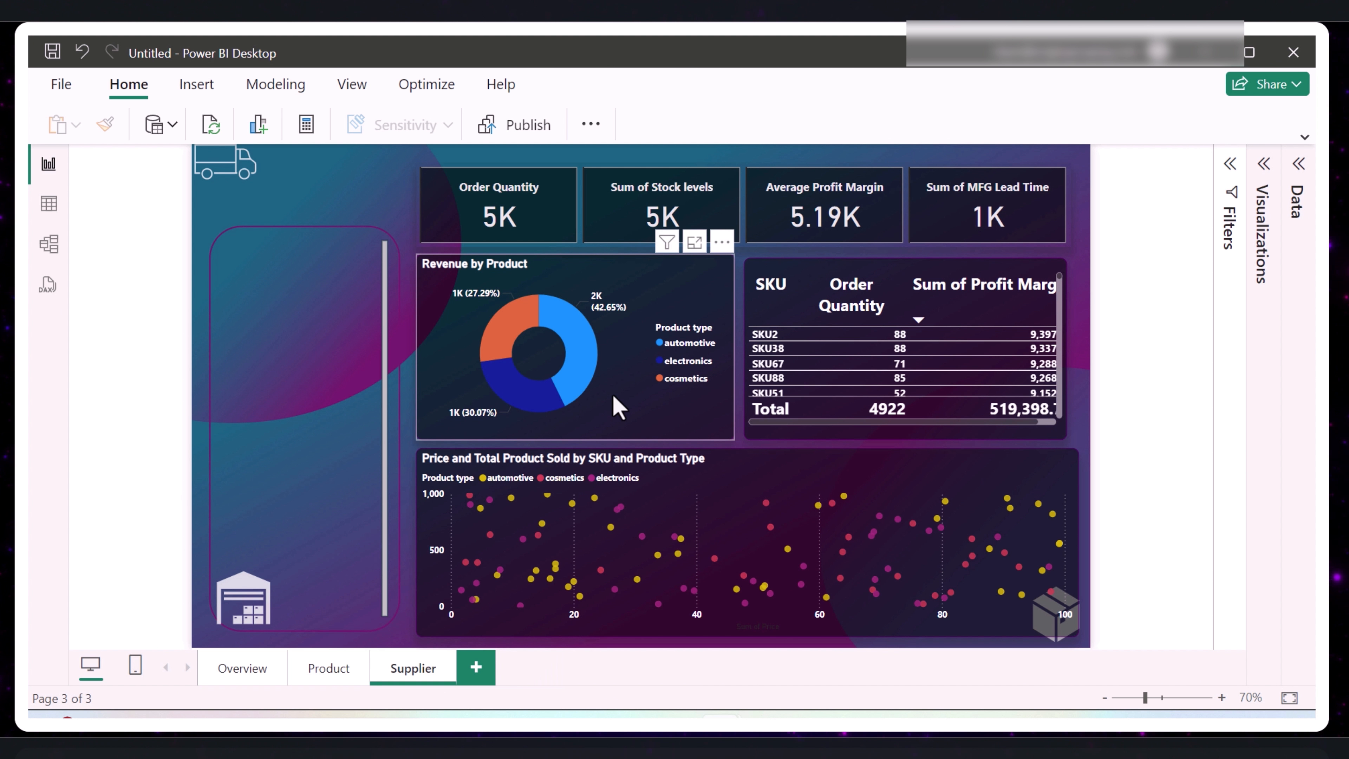
- Replace Order quantities and Product type in the Supplier page's donut chart with Costs by Transportation modes
{"action": "left_click", "coordinate": [640, 408]}
{"action": "left_click", "coordinate": [1299, 166]}
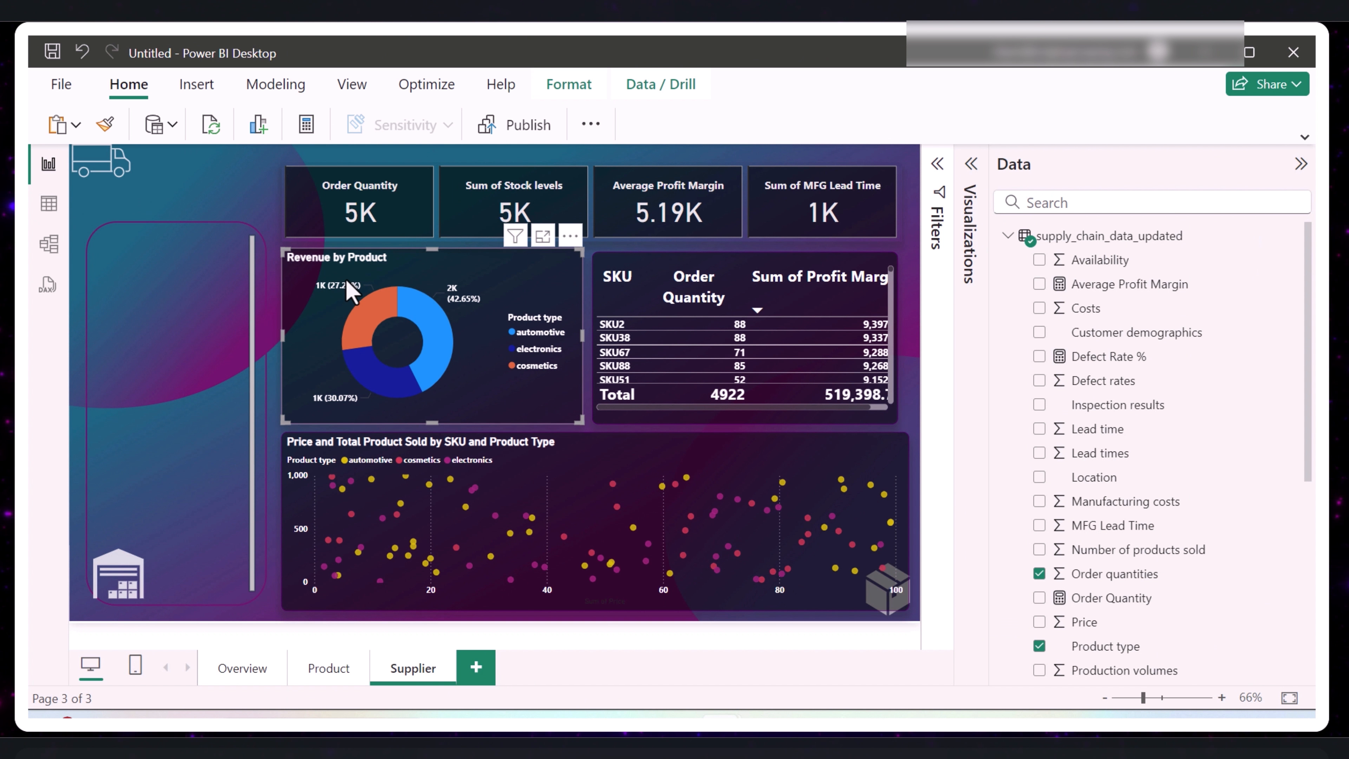
{"action": "mouse_move", "coordinate": [379, 313]}
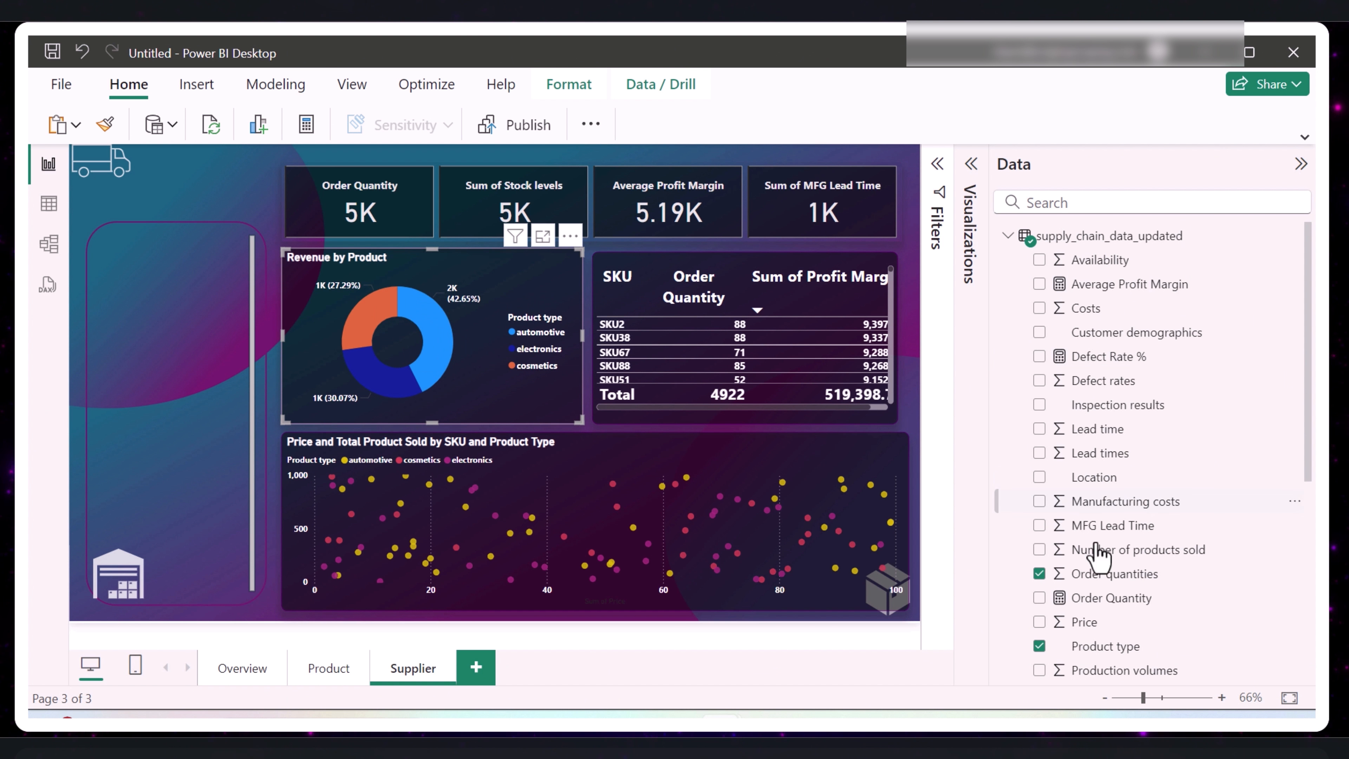
{"action": "left_click", "coordinate": [1039, 575]}
{"action": "left_click", "coordinate": [1040, 646]}
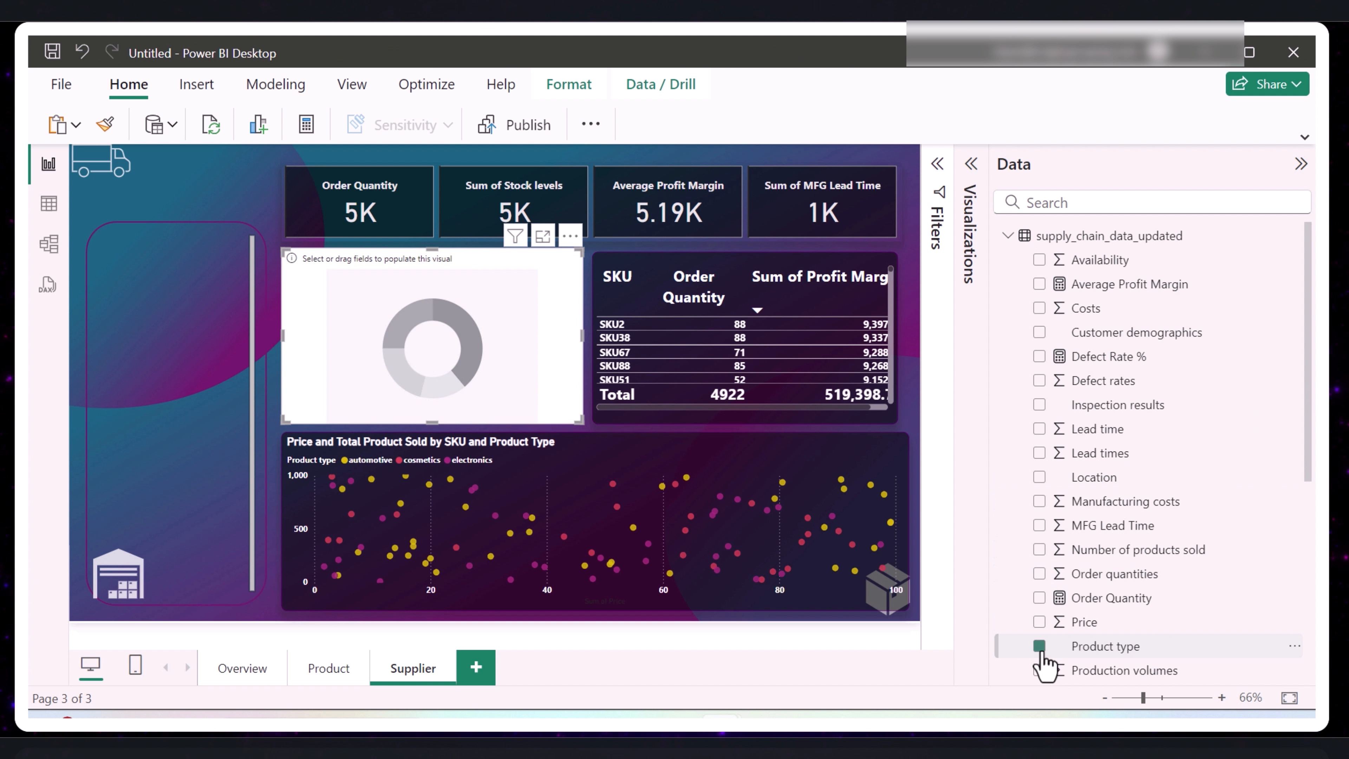
{"action": "left_click", "coordinate": [1040, 308]}
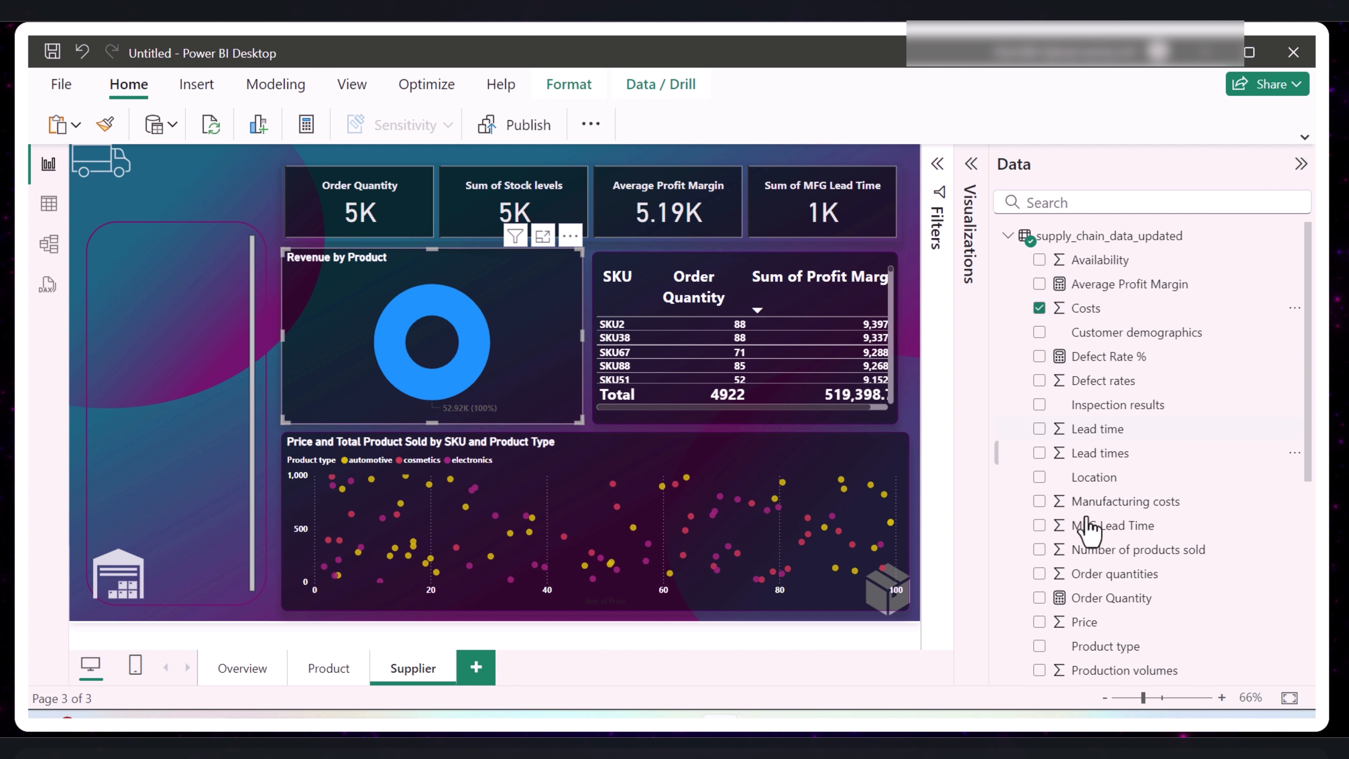
{"action": "scroll", "coordinate": [1090, 558], "scroll_direction": "down", "scroll_amount": 5}
{"action": "scroll", "coordinate": [1091, 591], "scroll_direction": "down", "scroll_amount": 1}
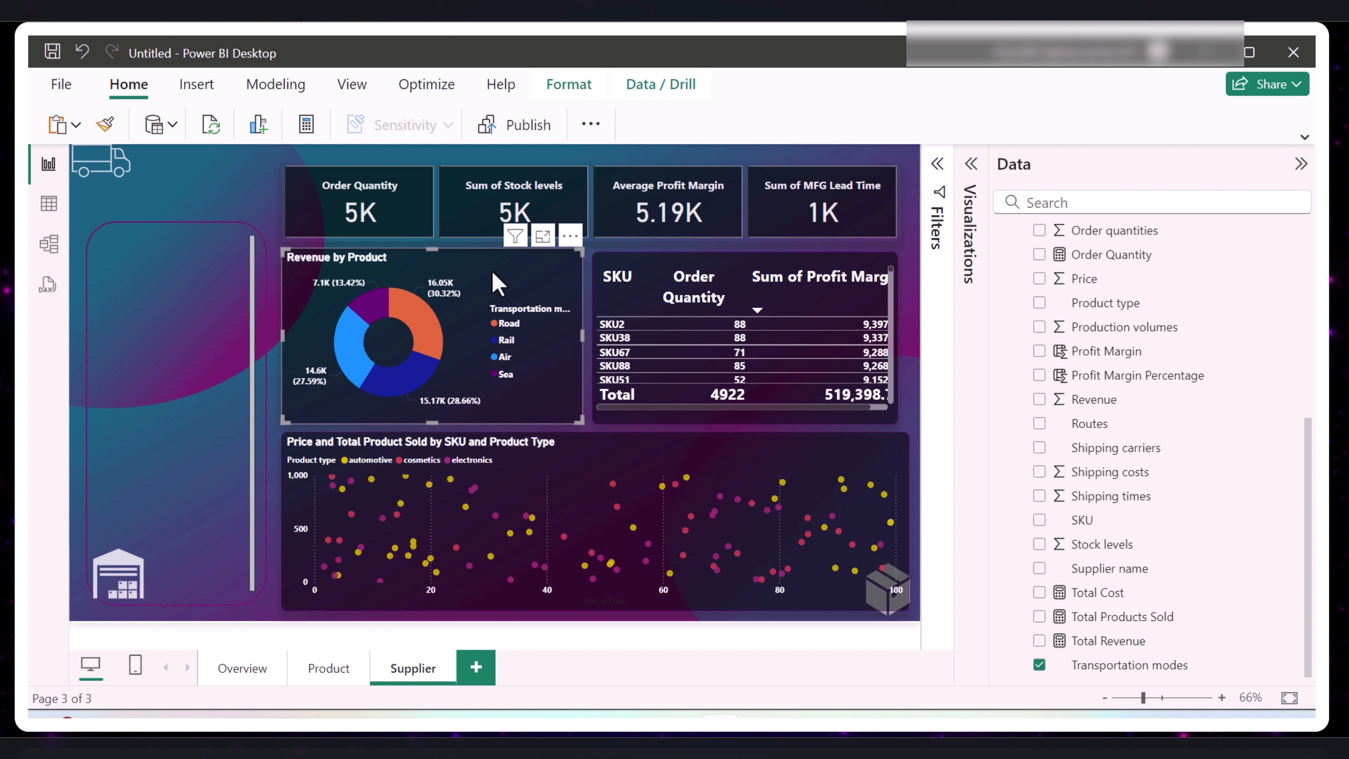
{"action": "left_click", "coordinate": [972, 165]}
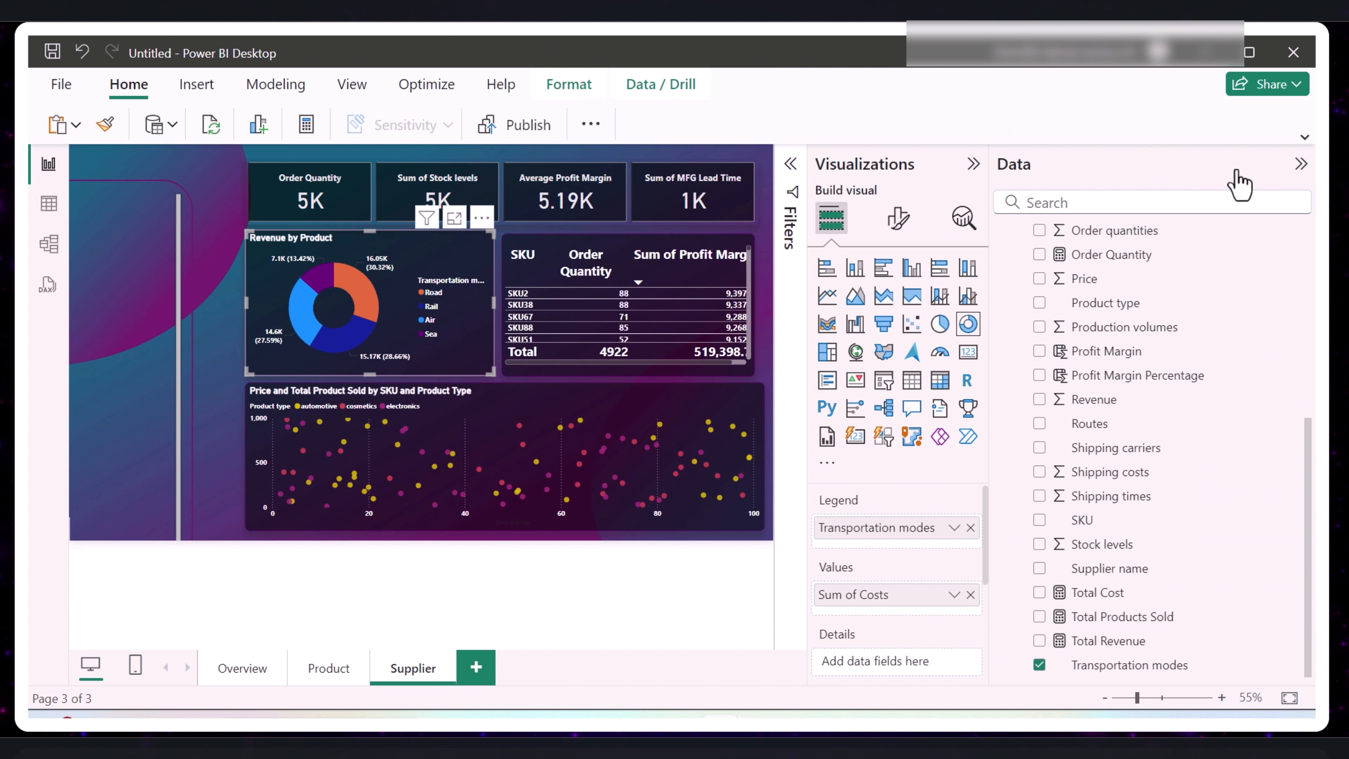
{"action": "left_click", "coordinate": [1300, 166]}
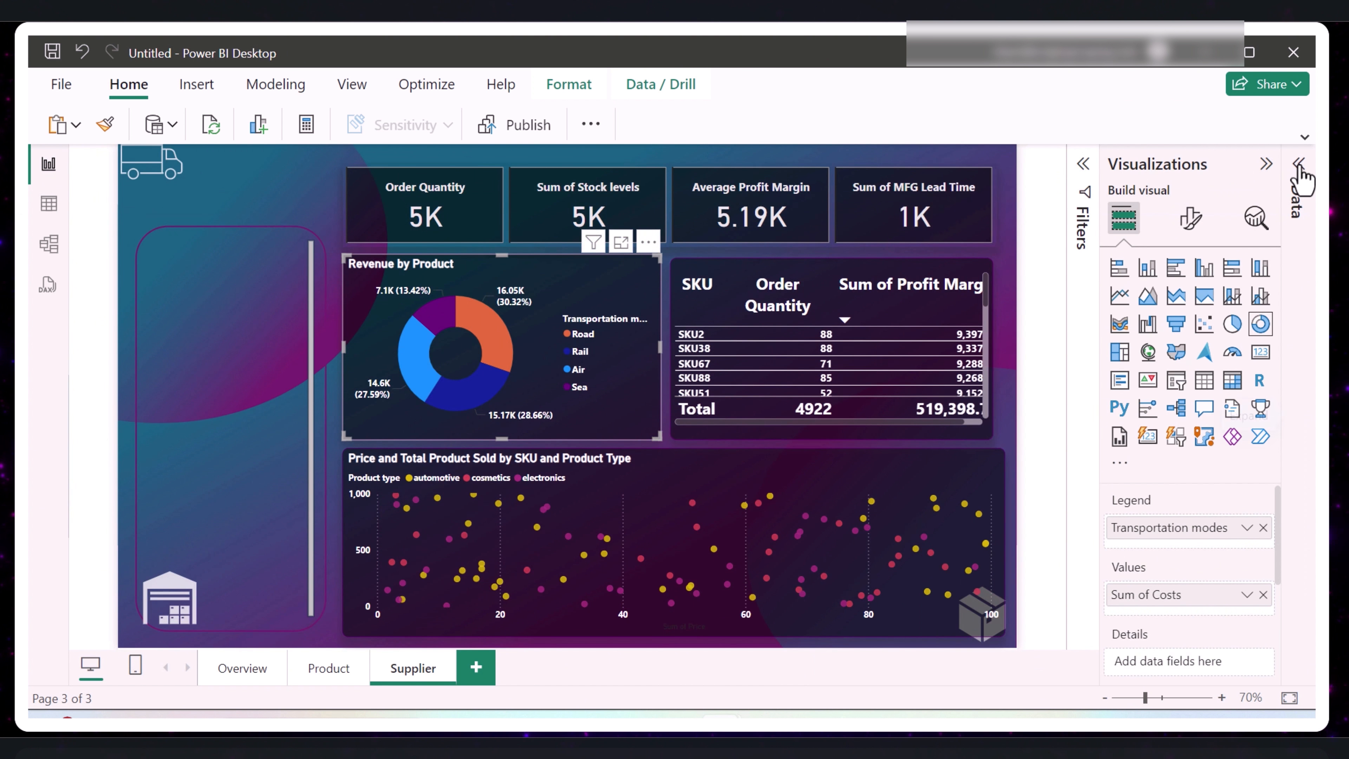
- Retitle the donut chart "Cost by Transportation Mode"
{"action": "left_click", "coordinate": [1191, 218]}
{"action": "left_click", "coordinate": [1167, 500]}
{"action": "type", "text": "C"}
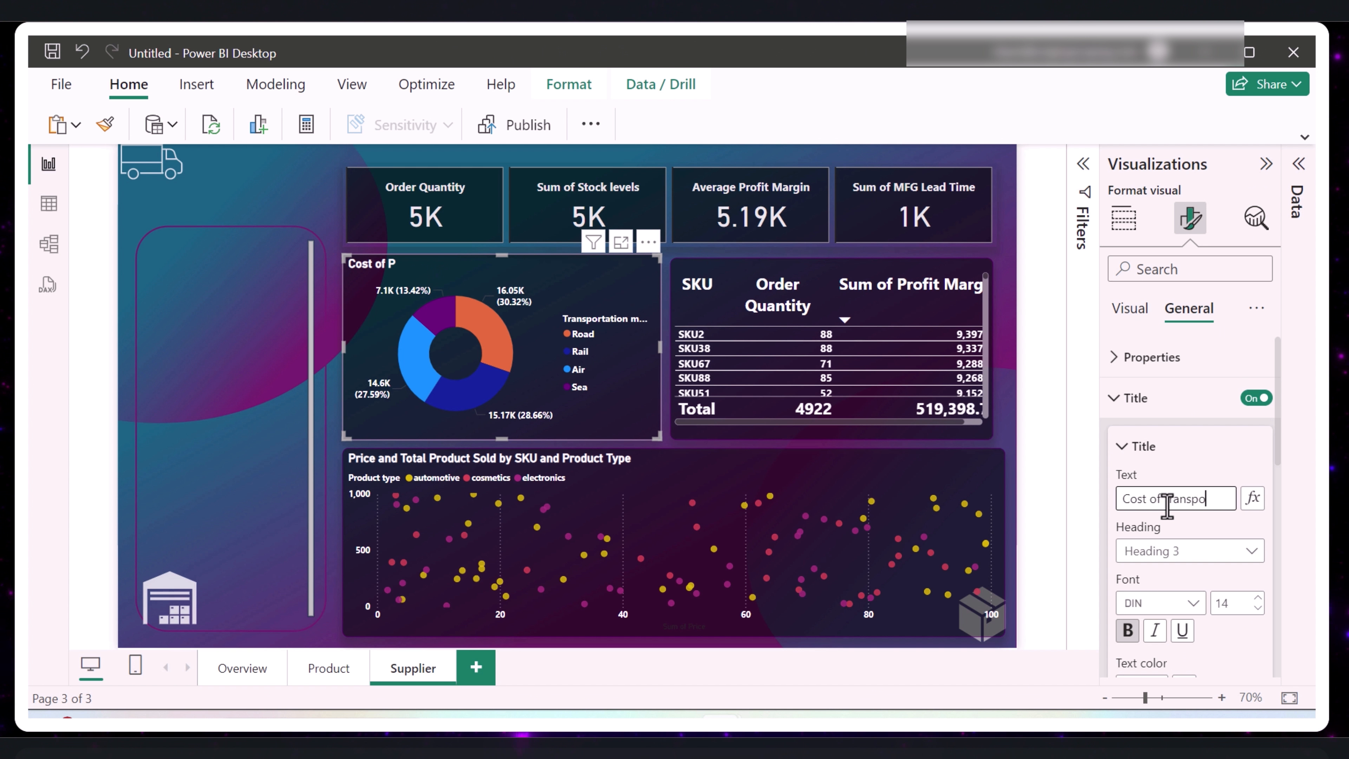
{"action": "type", "text": "ost of Transportation"}
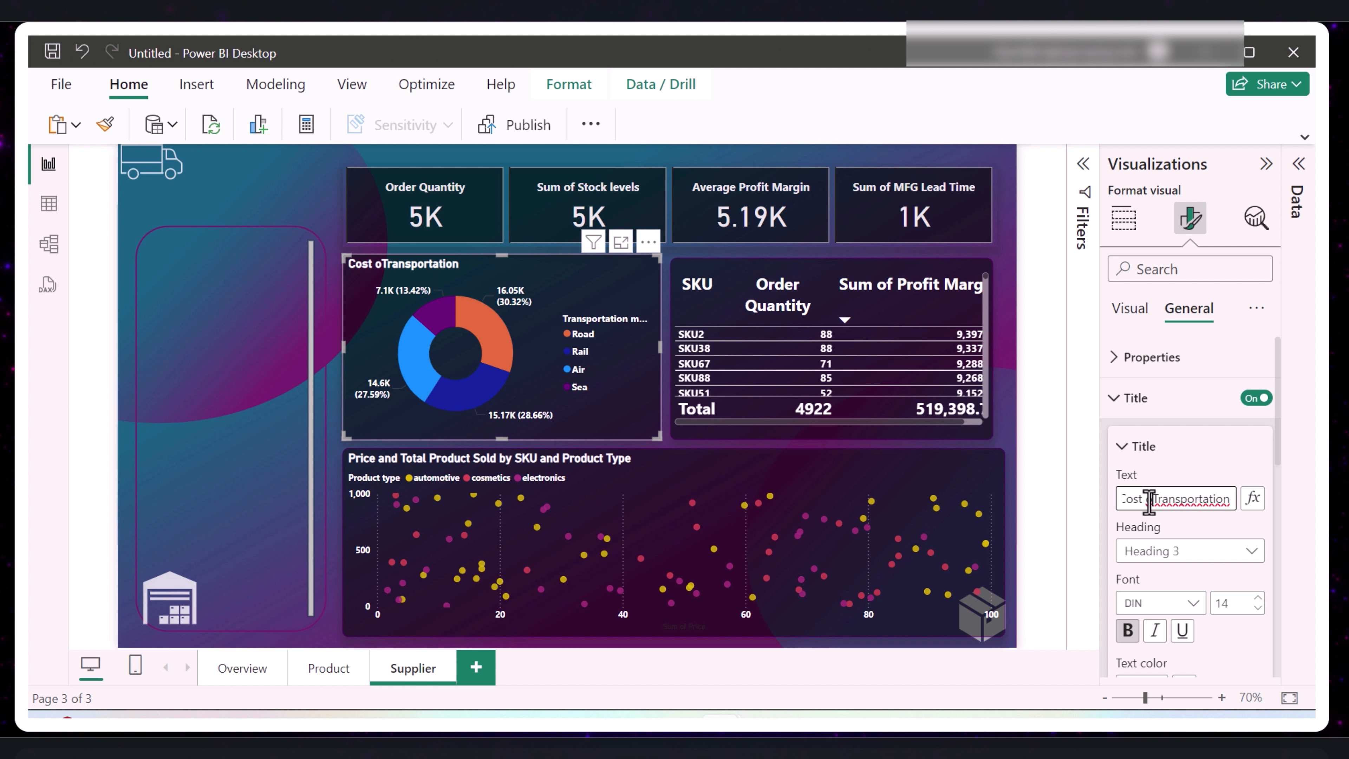
{"action": "key", "text": "BackSpace"}
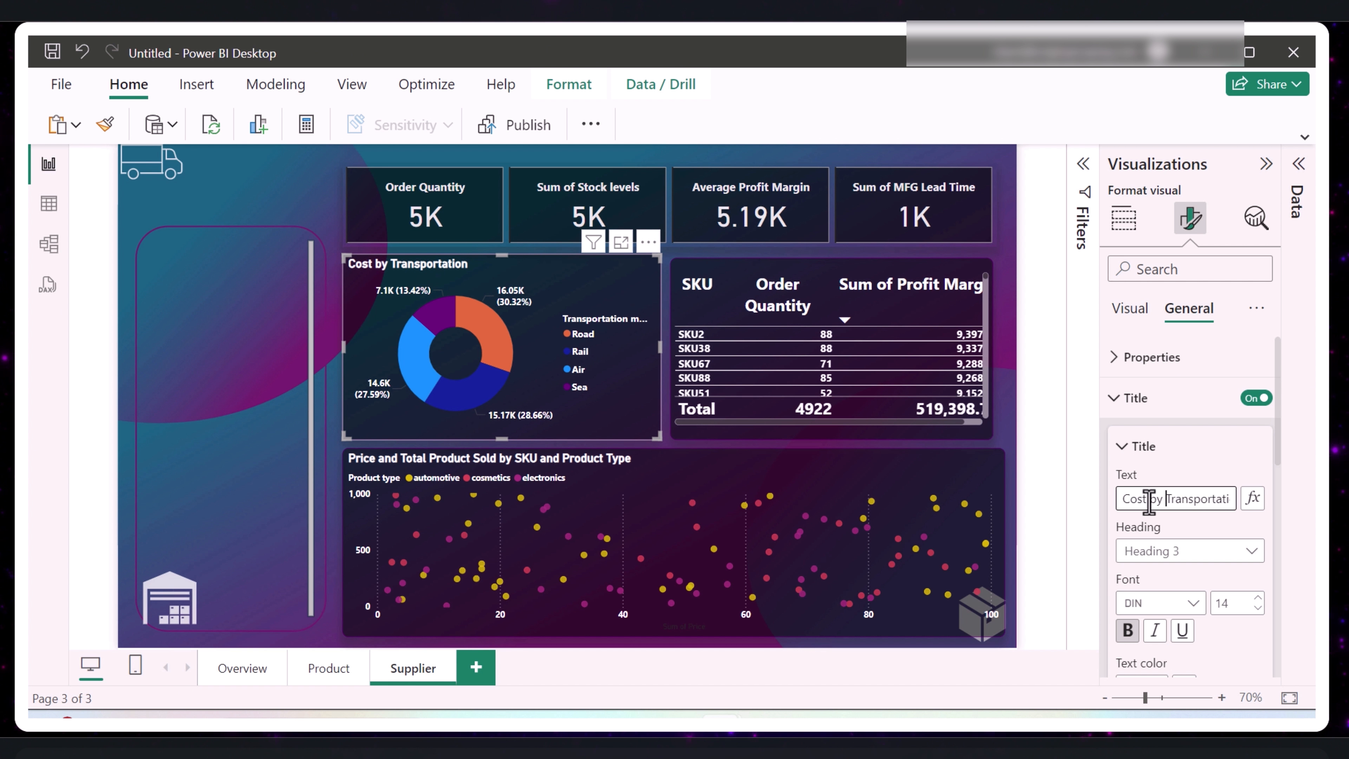
{"action": "left_click", "coordinate": [282, 184]}
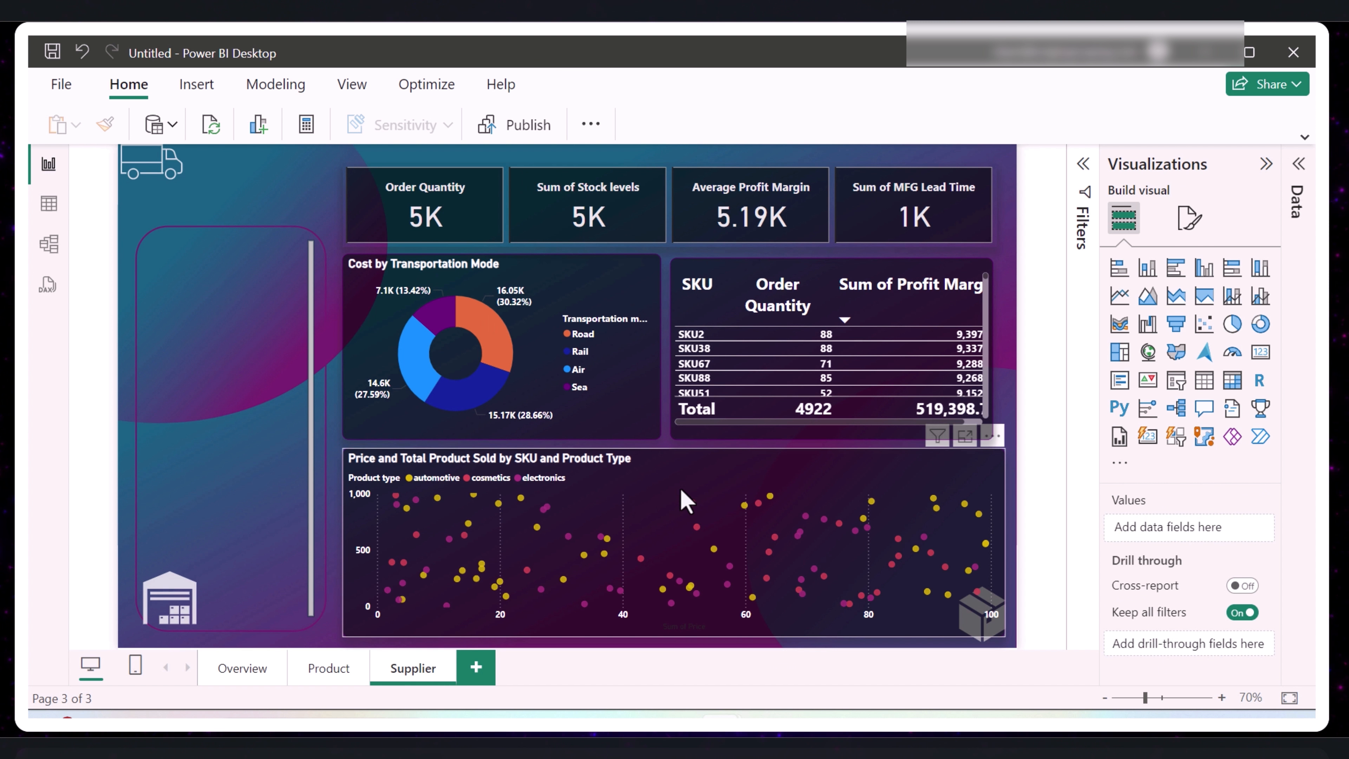
- Convert the scatter chart to a stacked bar chart and replace its fields with Supplier name on the Y-axis and Total Cost on the X-axis
{"action": "left_click", "coordinate": [699, 476]}
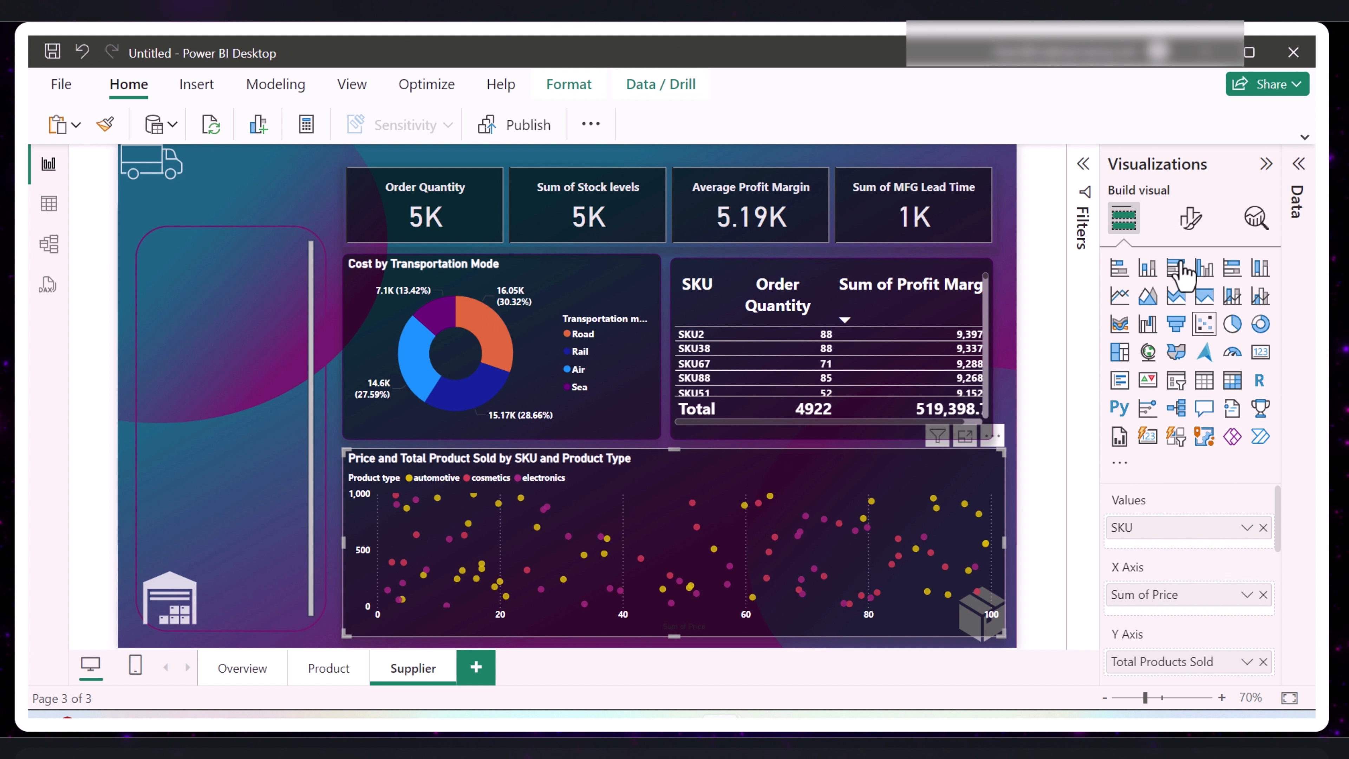
{"action": "left_click", "coordinate": [1118, 267]}
{"action": "left_click", "coordinate": [1266, 164]}
{"action": "left_click", "coordinate": [1263, 166]}
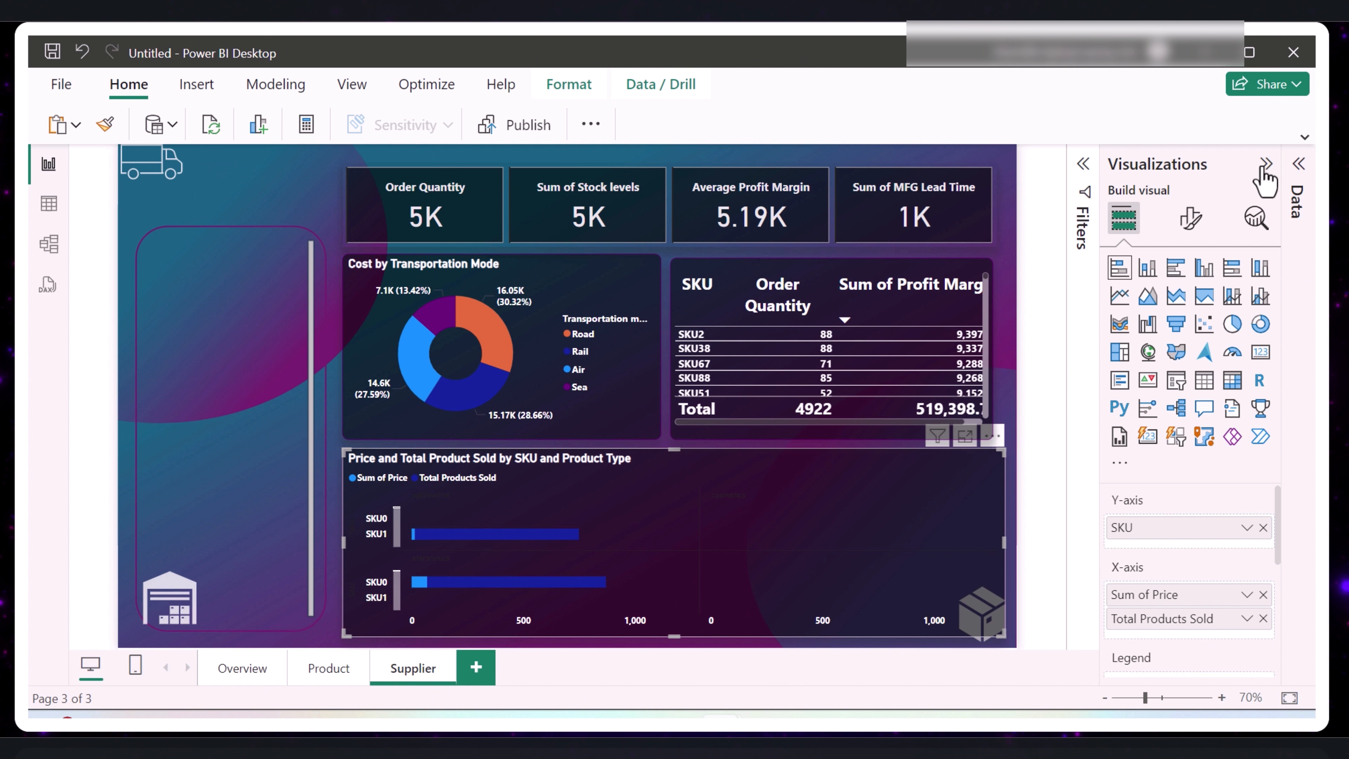
{"action": "left_click", "coordinate": [1265, 165]}
{"action": "left_click", "coordinate": [1298, 166]}
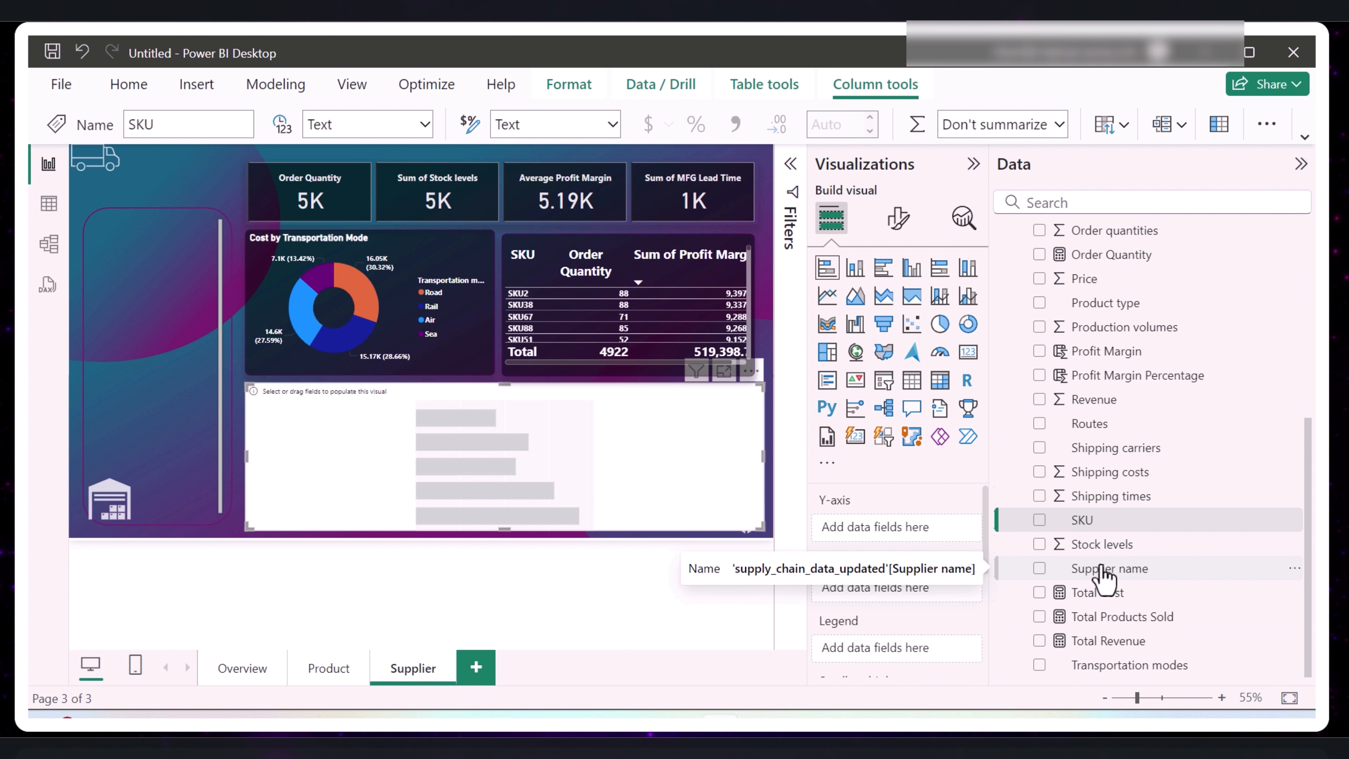
{"action": "left_click_drag", "start_coordinate": [1109, 572], "coordinate": [898, 528]}
{"action": "left_click_drag", "start_coordinate": [1083, 593], "coordinate": [932, 587]}
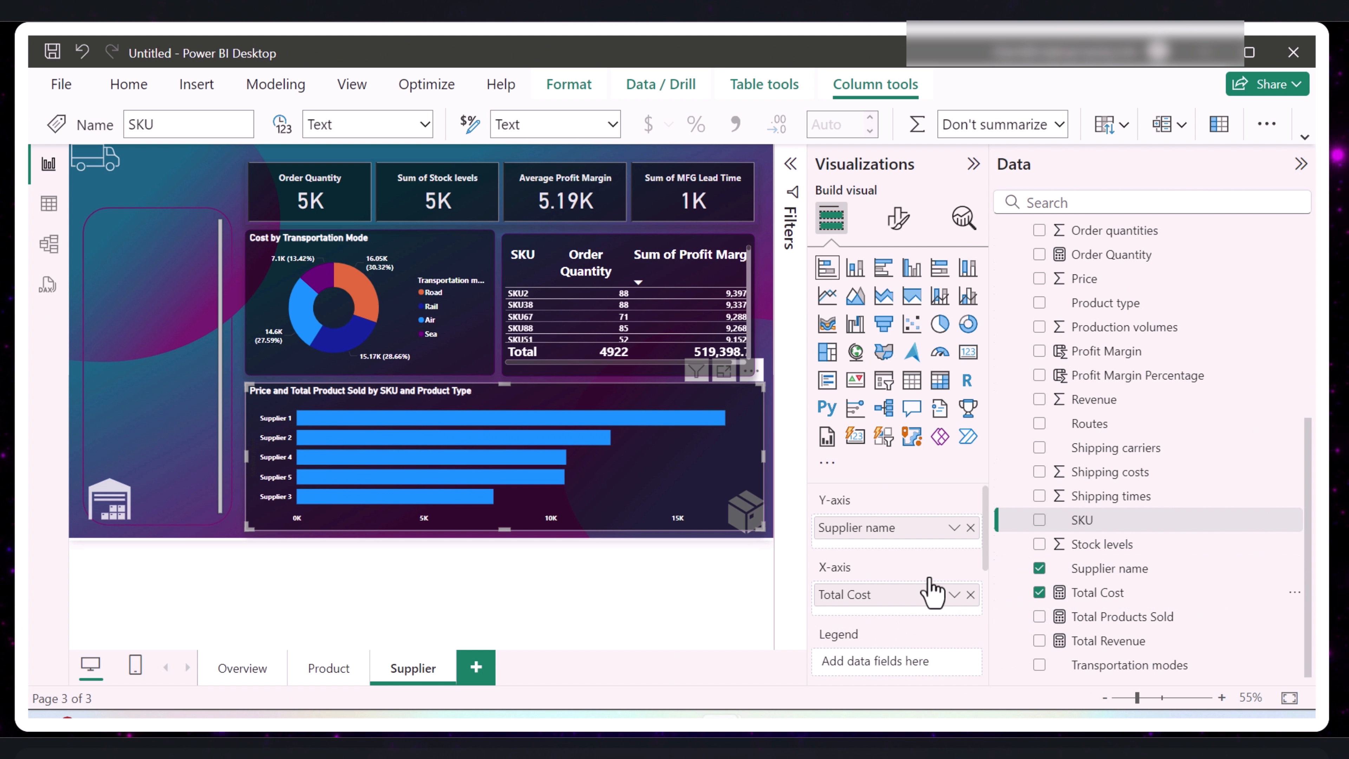
{"action": "left_click", "coordinate": [637, 419]}
{"action": "left_click", "coordinate": [637, 419]}
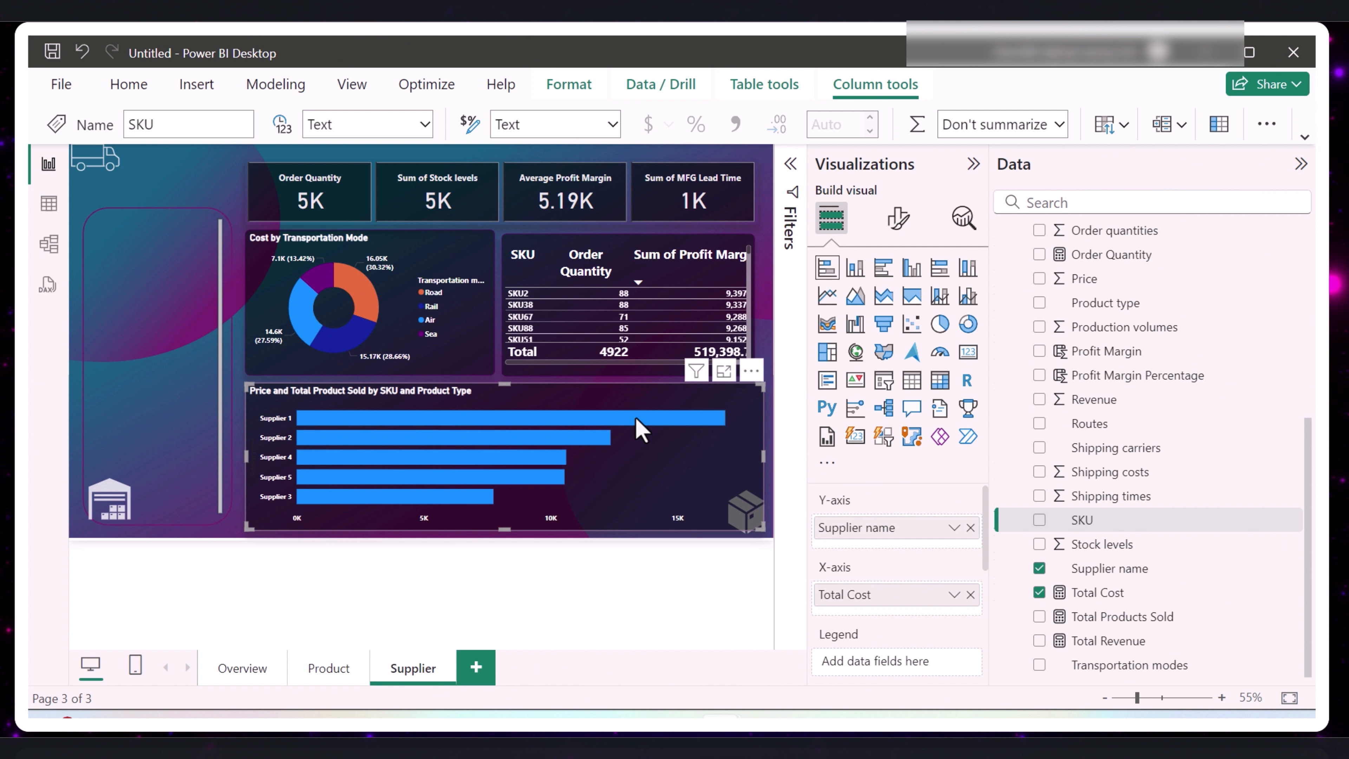
- Color the Supplier 1 bar red in the supplier cost bar chart
{"action": "left_click", "coordinate": [1301, 164]}
{"action": "left_click", "coordinate": [1189, 219]}
{"action": "scroll", "coordinate": [1137, 553], "scroll_direction": "down", "scroll_amount": 3}
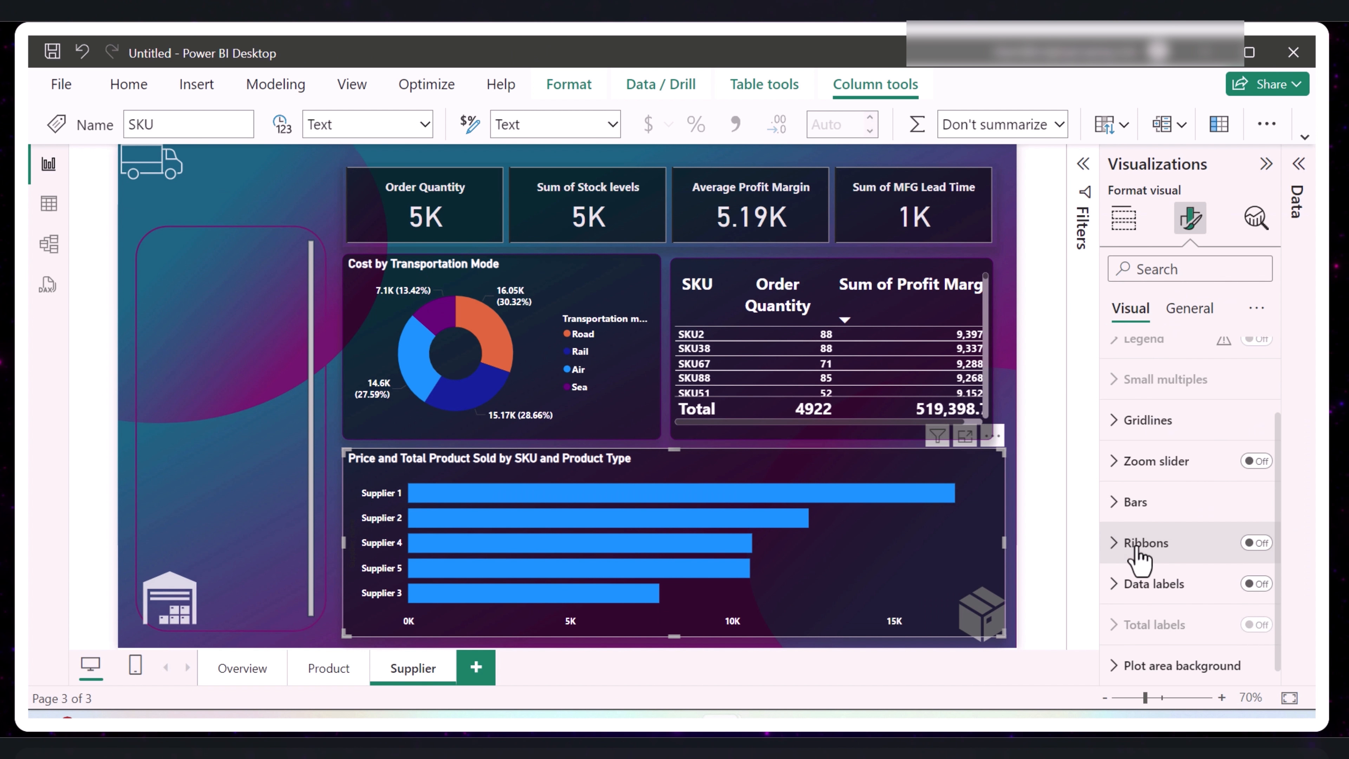
{"action": "left_click", "coordinate": [1122, 505]}
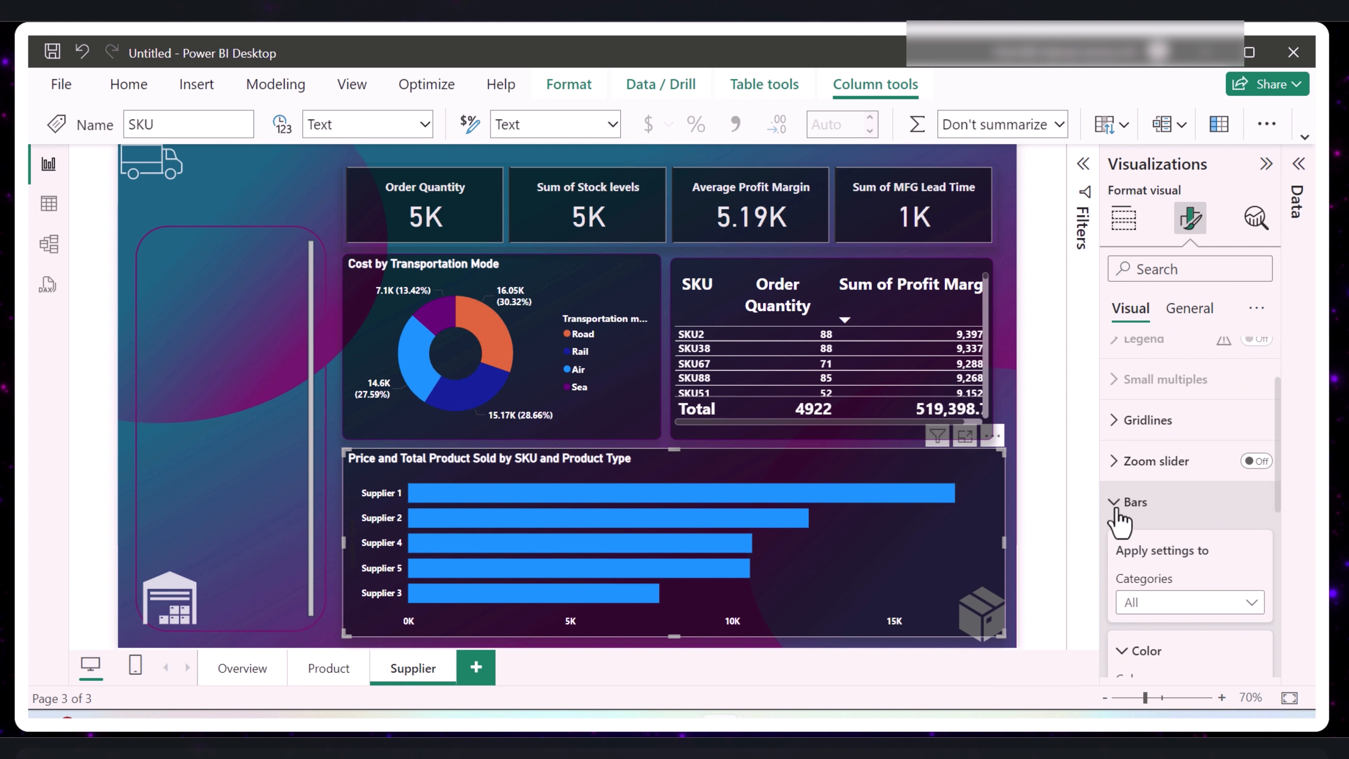
{"action": "scroll", "coordinate": [1183, 549], "scroll_direction": "down", "scroll_amount": 2}
{"action": "left_click", "coordinate": [1242, 508]}
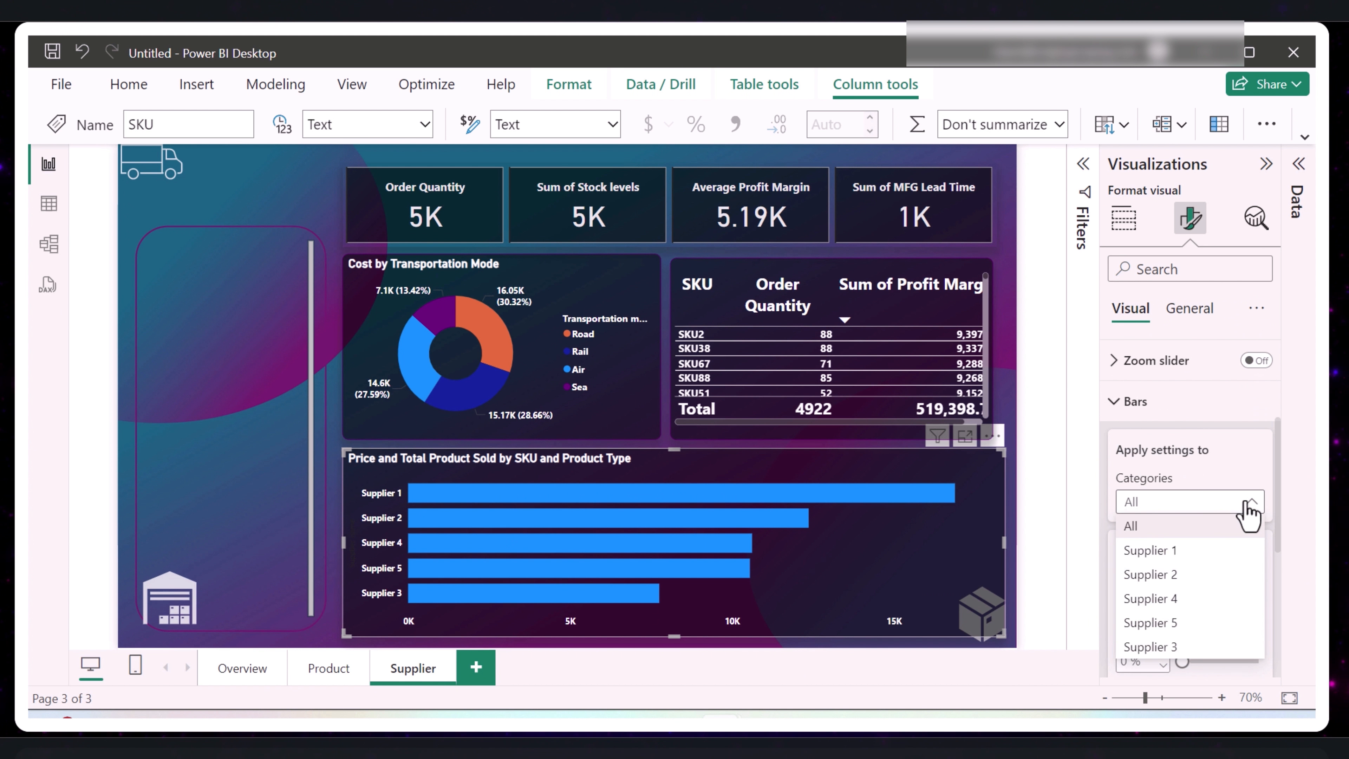
{"action": "left_click", "coordinate": [1163, 557]}
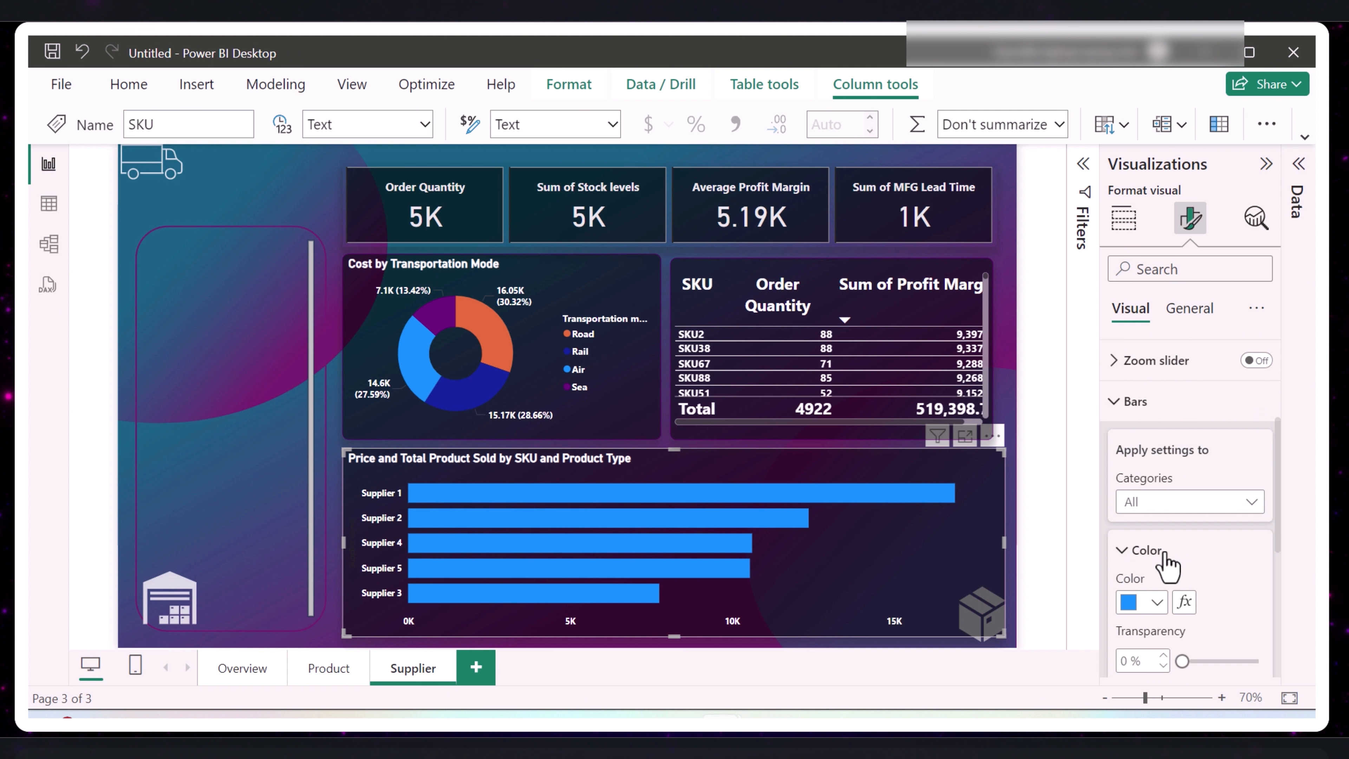
{"action": "left_click", "coordinate": [1158, 603]}
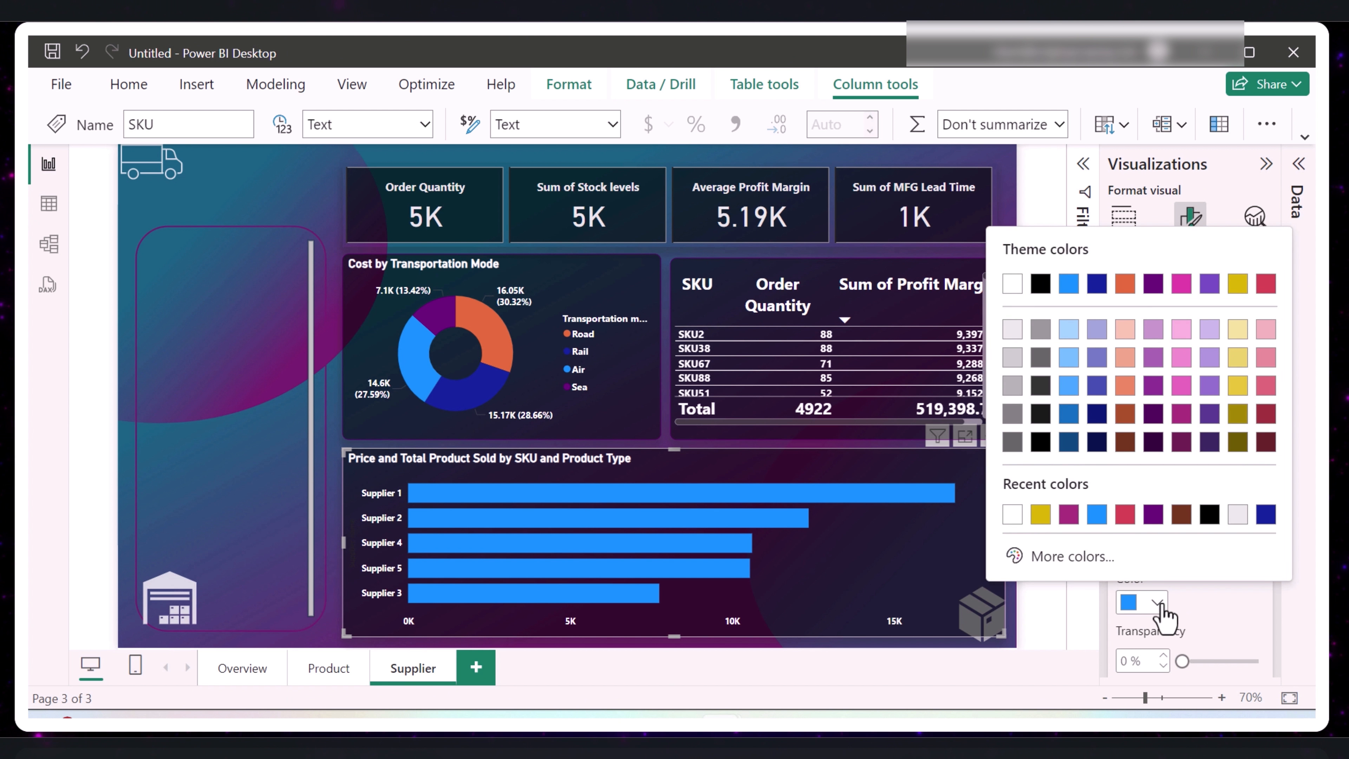
{"action": "left_click", "coordinate": [1122, 515]}
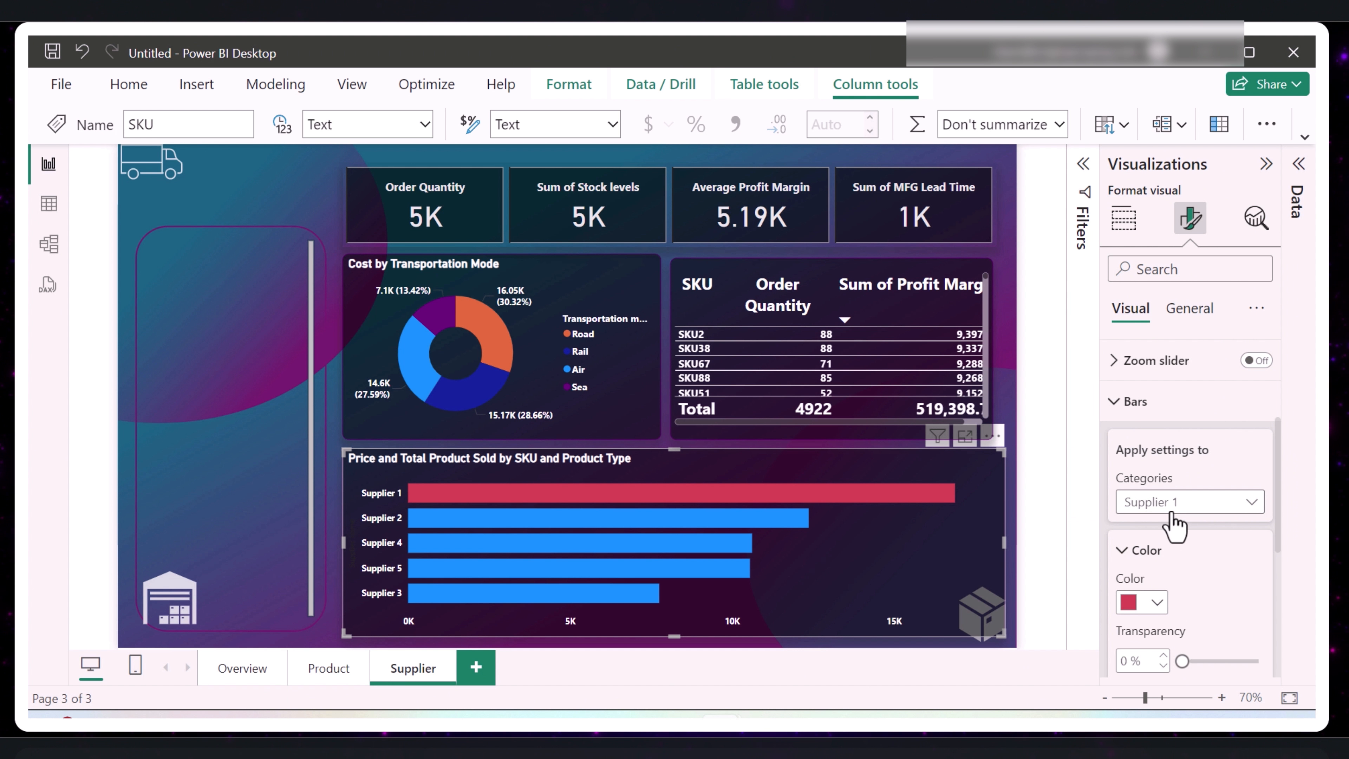
- Color the Supplier 2 bar gold and the Supplier 4 bar magenta in the bar chart
{"action": "left_click", "coordinate": [1174, 523]}
{"action": "left_click", "coordinate": [1168, 580]}
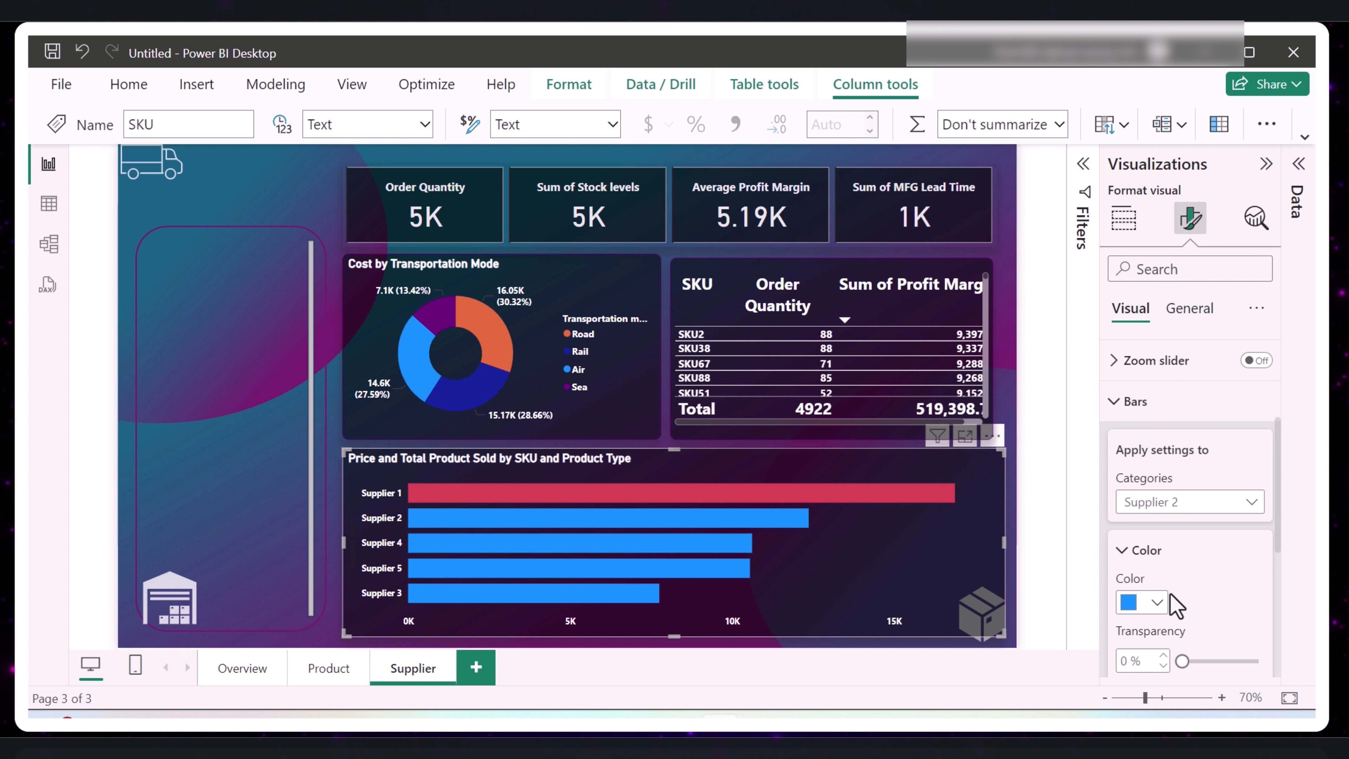
{"action": "left_click", "coordinate": [1157, 604]}
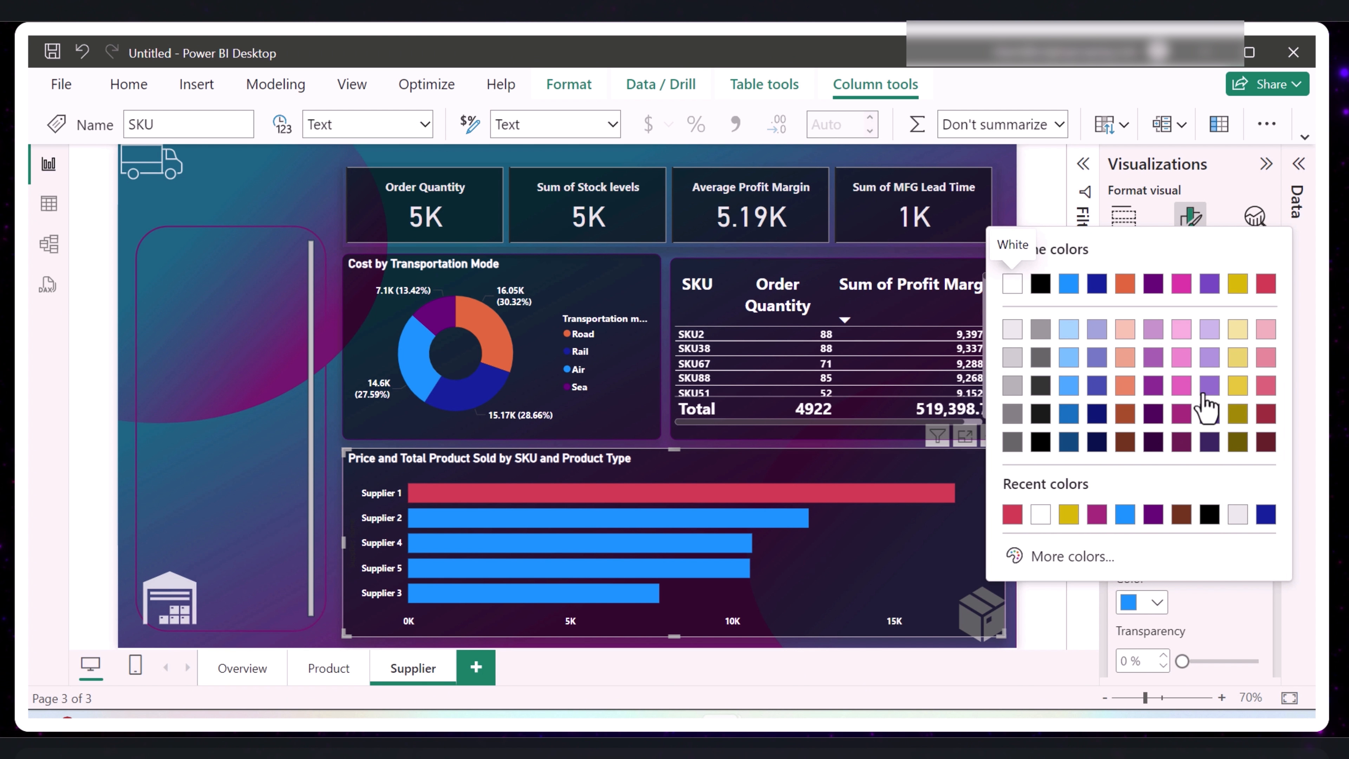
{"action": "left_click", "coordinate": [1238, 284]}
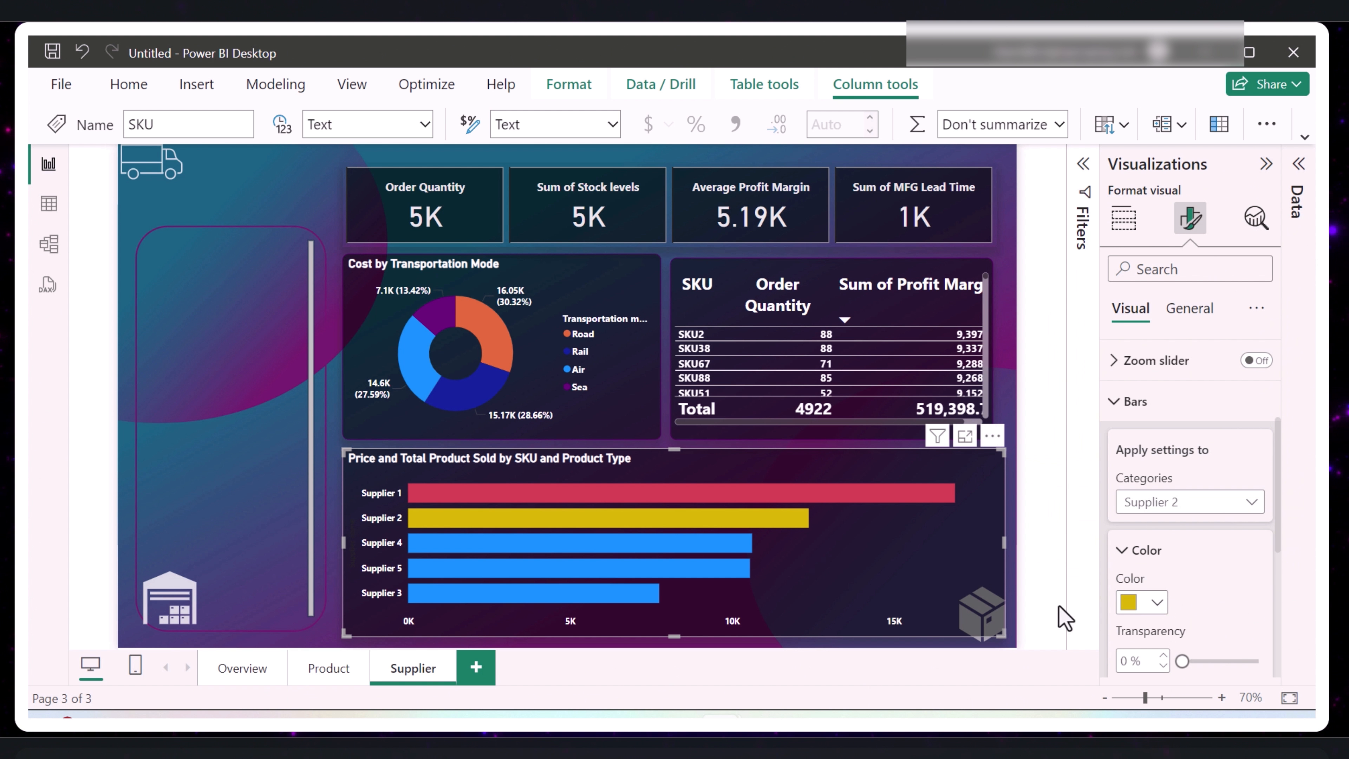
{"action": "left_click", "coordinate": [1169, 510]}
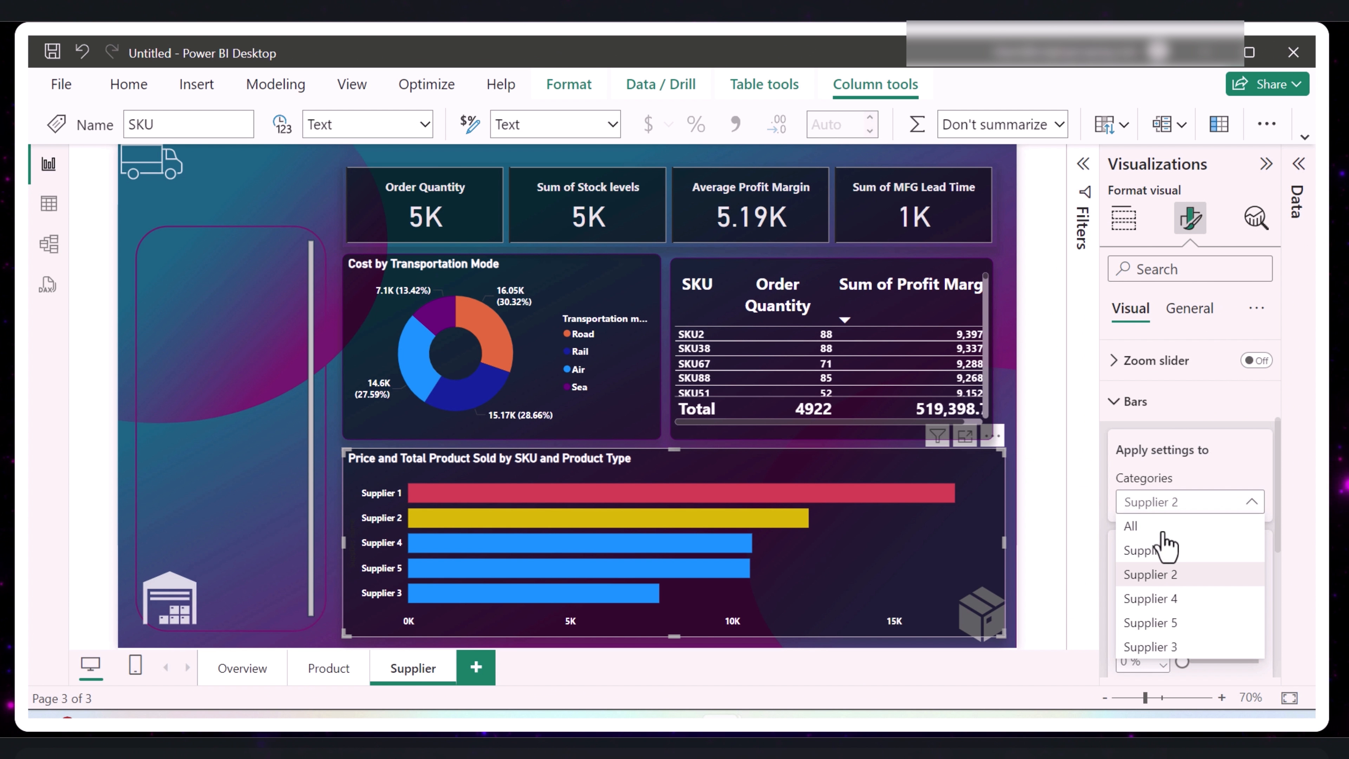
{"action": "left_click", "coordinate": [1171, 600]}
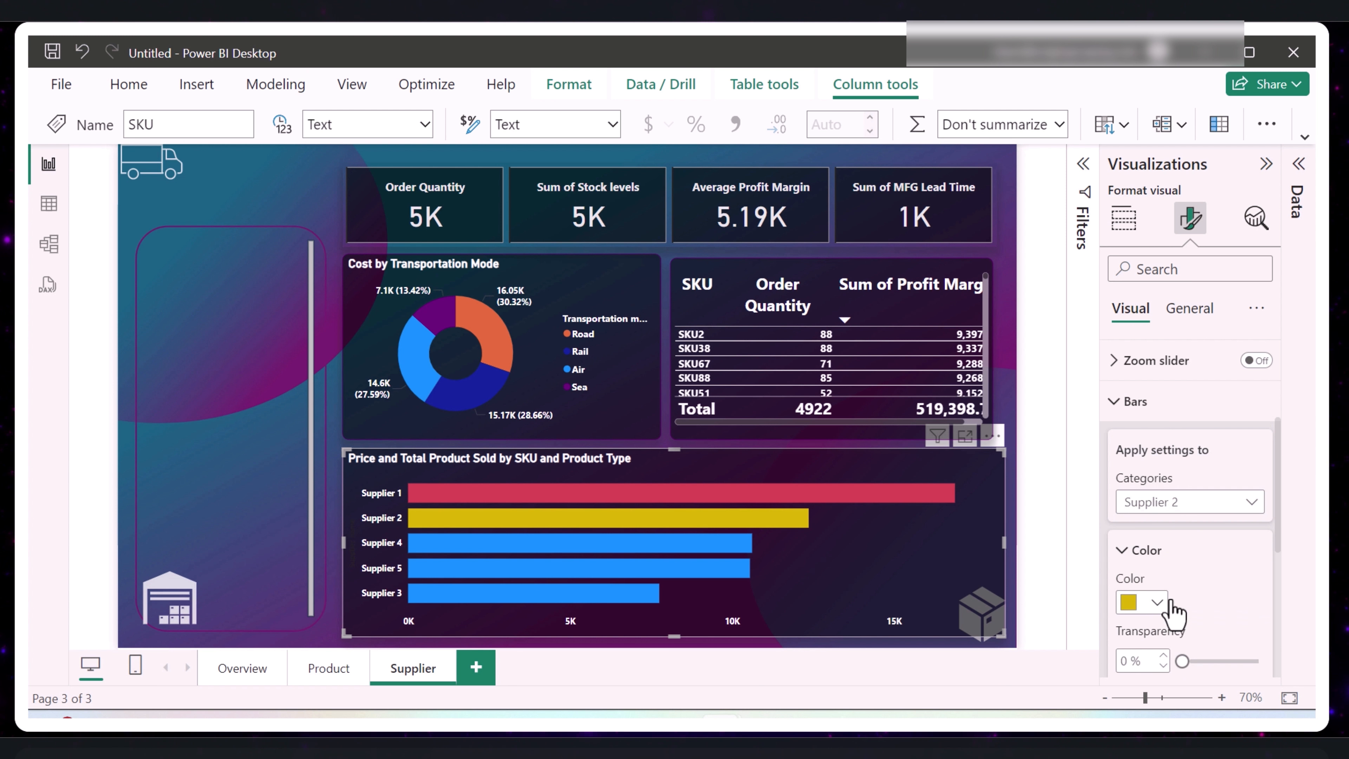
{"action": "left_click", "coordinate": [1160, 605]}
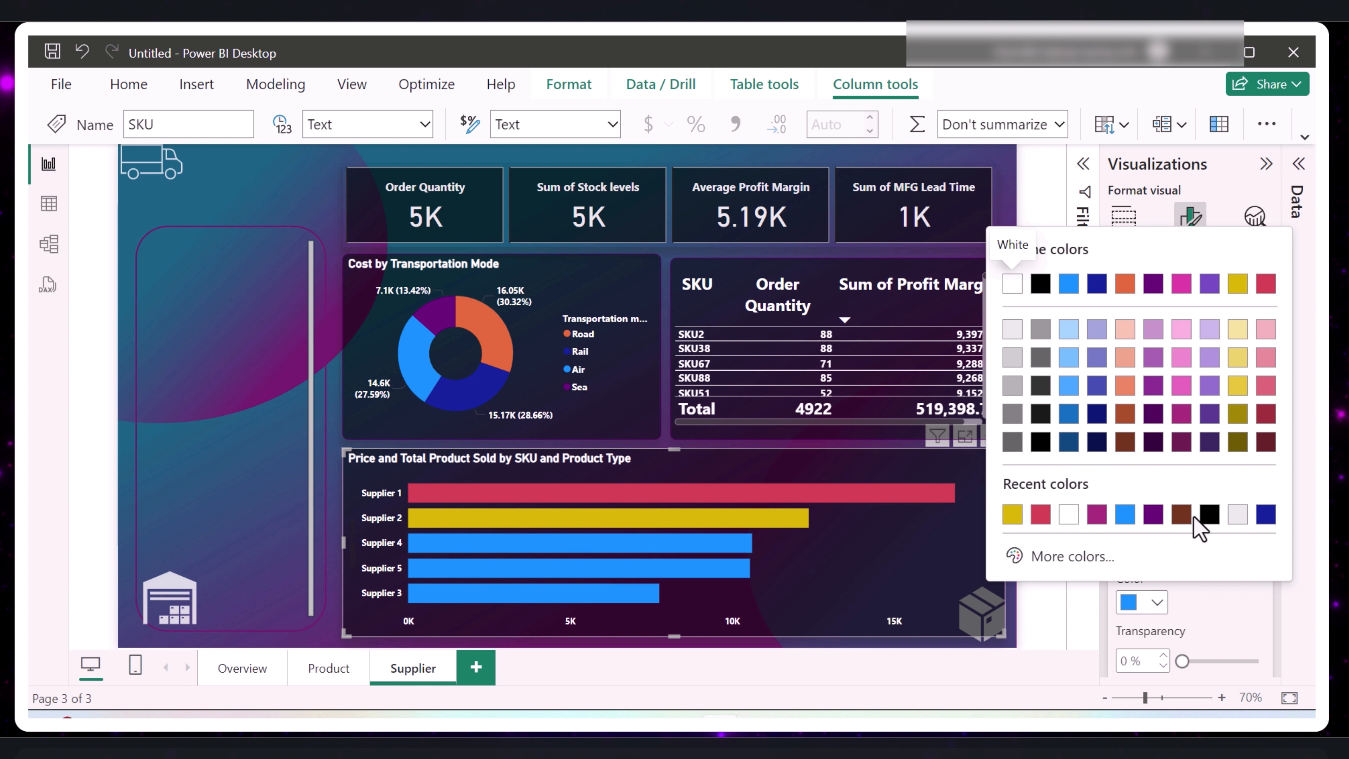
{"action": "left_click", "coordinate": [1097, 515]}
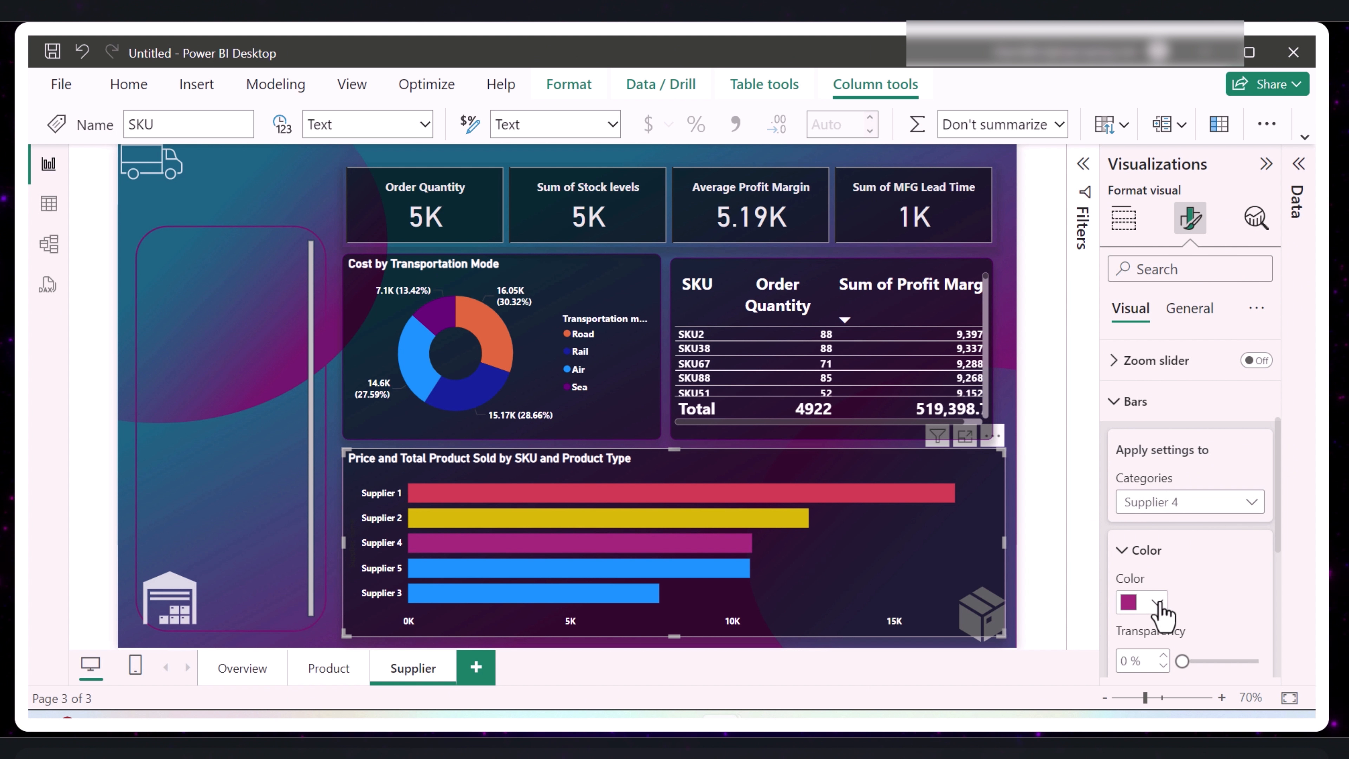
- Give the Supplier 3 bar a custom green color in the bar chart
{"action": "left_click", "coordinate": [1192, 505]}
{"action": "left_click", "coordinate": [1161, 626]}
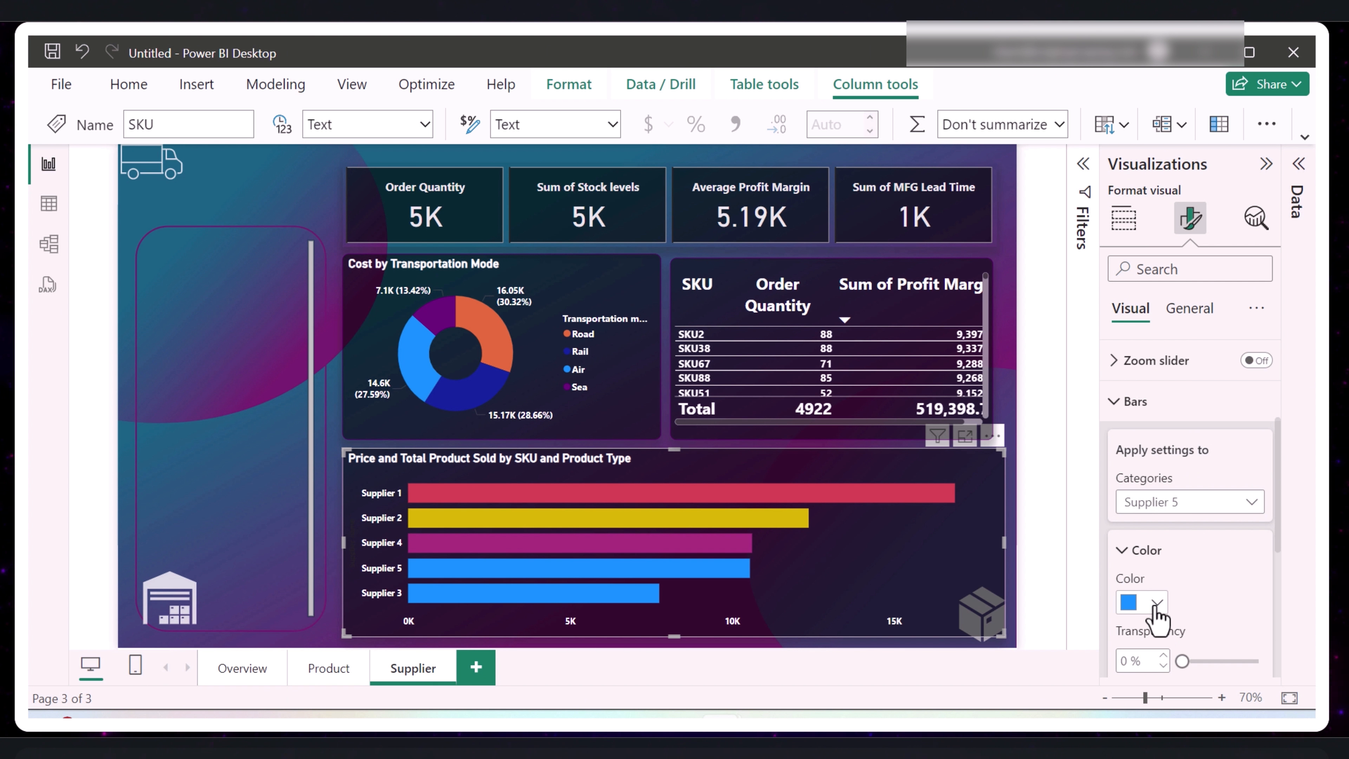
{"action": "left_click", "coordinate": [1219, 504]}
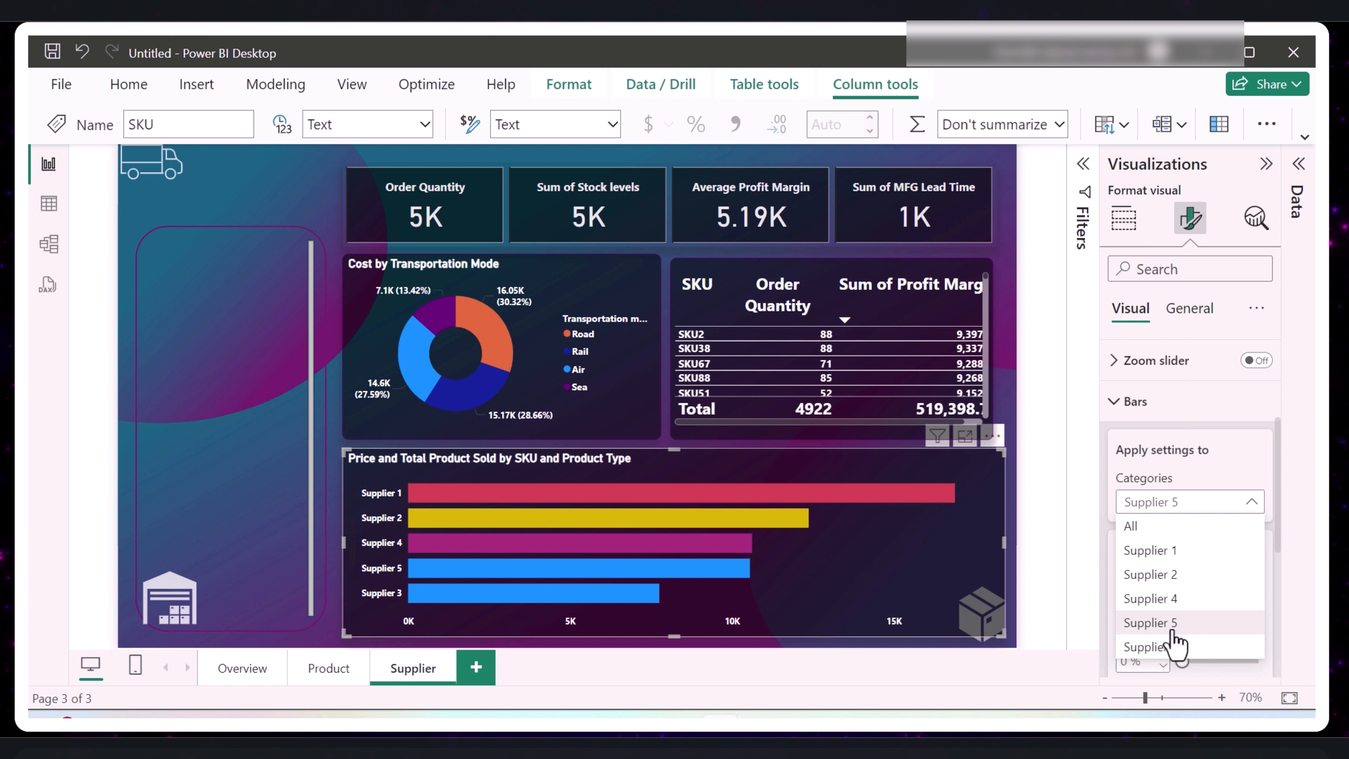
{"action": "left_click", "coordinate": [1164, 648]}
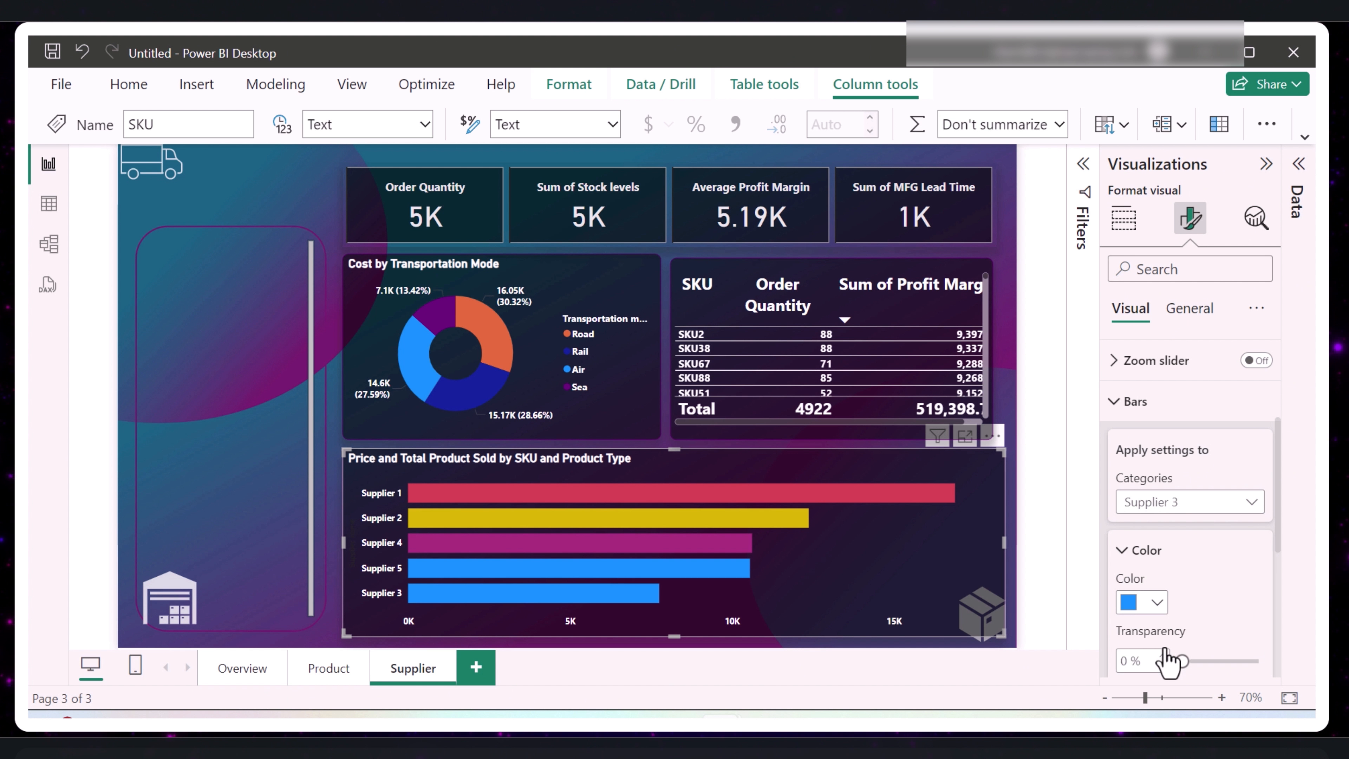
{"action": "left_click", "coordinate": [1160, 604]}
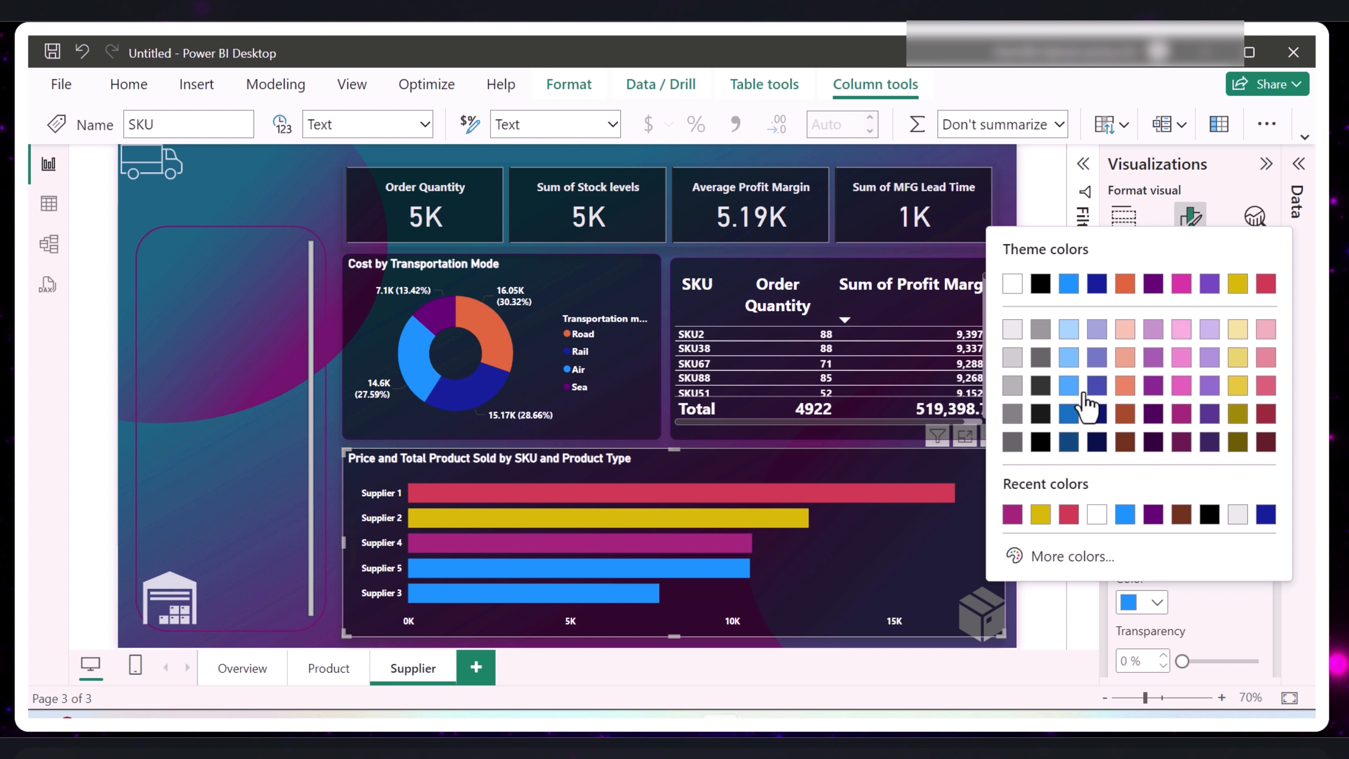
{"action": "left_click", "coordinate": [1041, 386]}
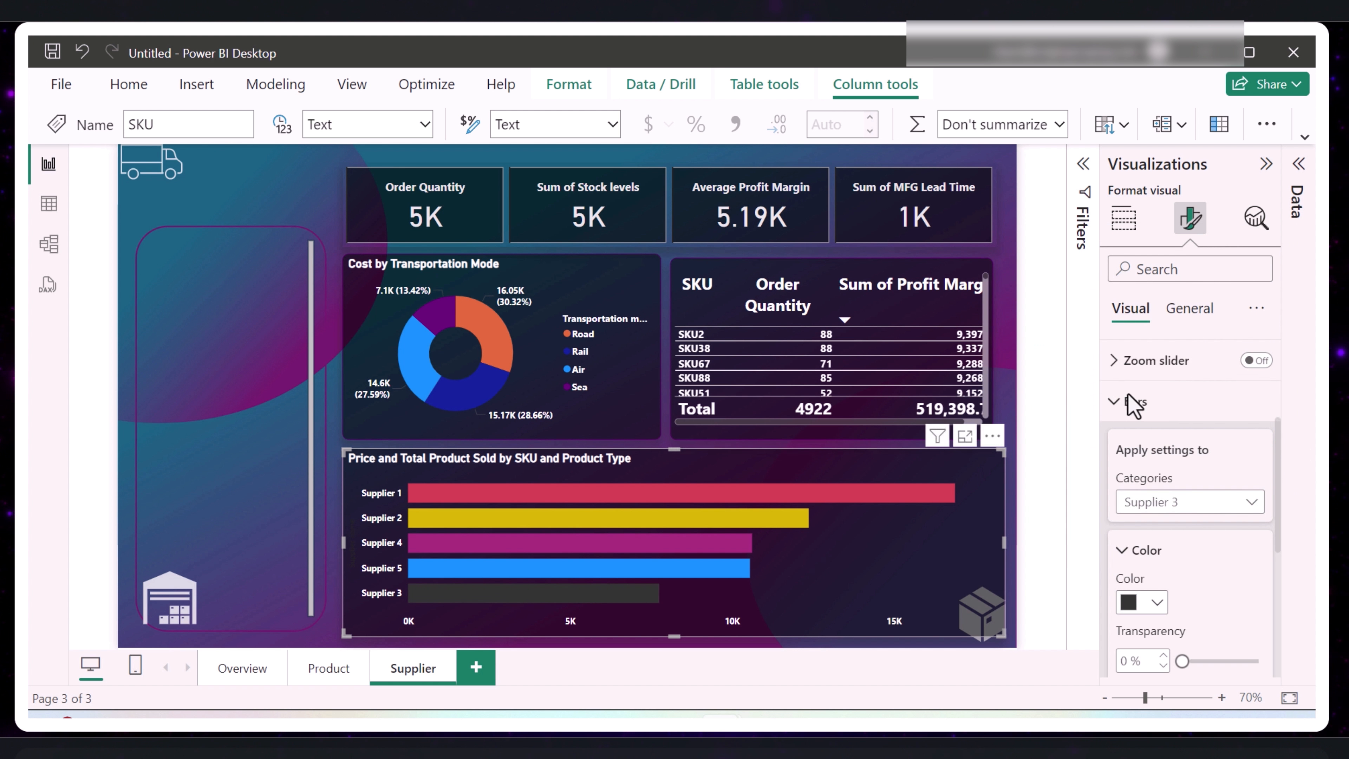
{"action": "left_click", "coordinate": [1161, 606]}
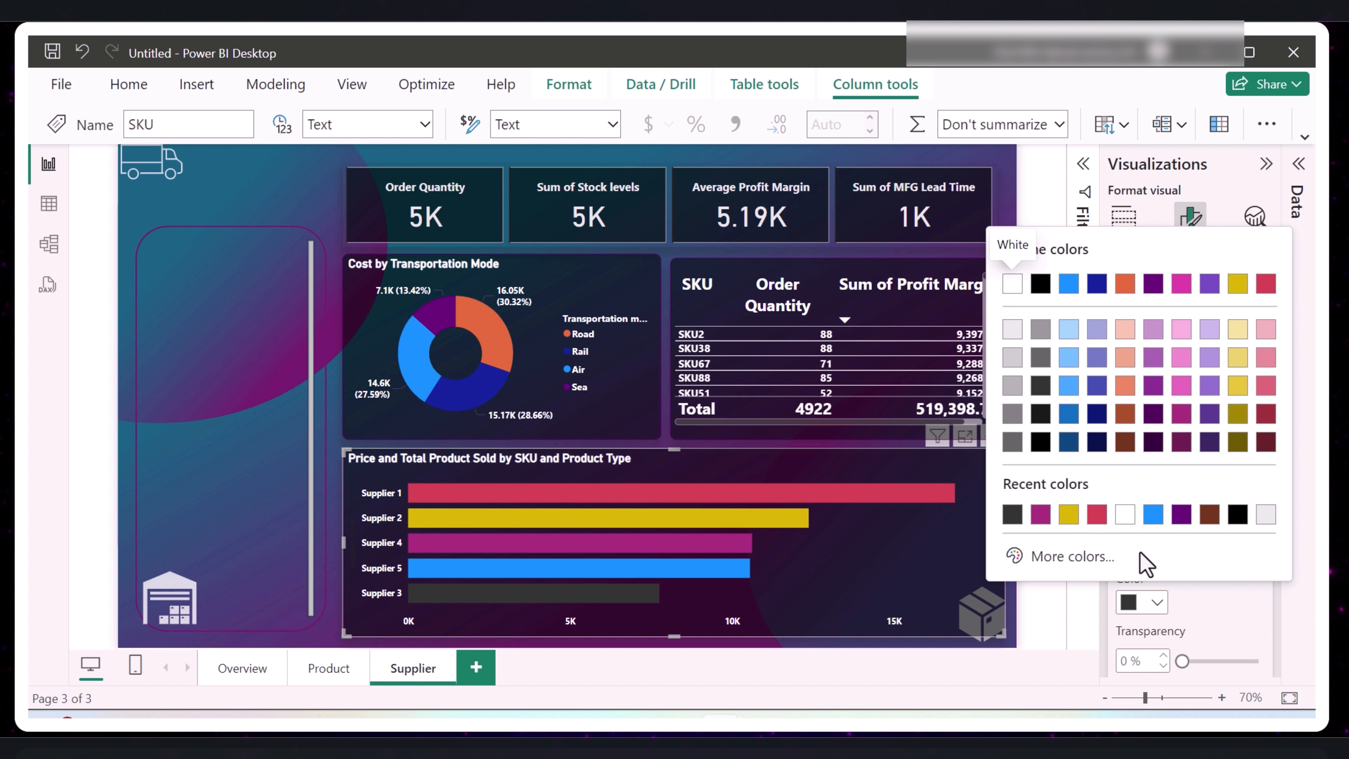
{"action": "left_click", "coordinate": [1059, 556]}
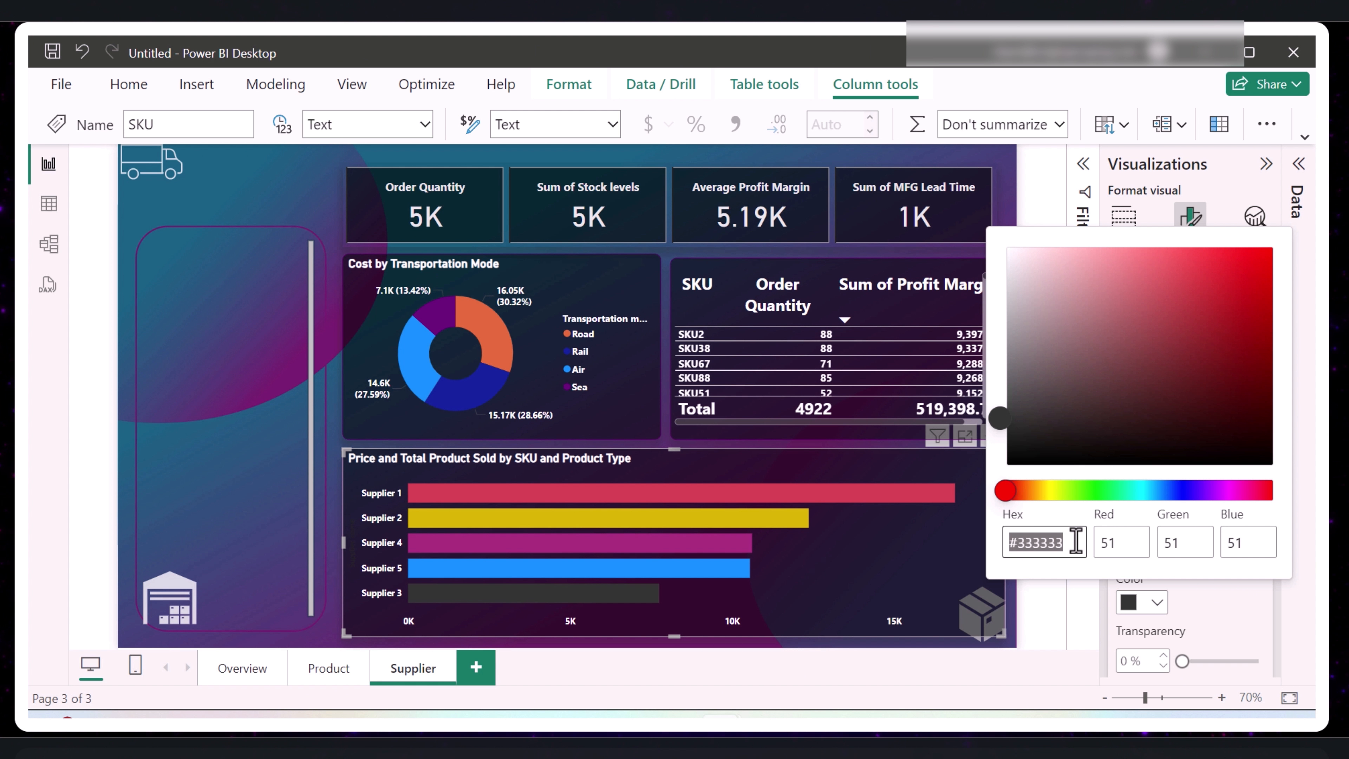
{"action": "left_click", "coordinate": [1092, 491]}
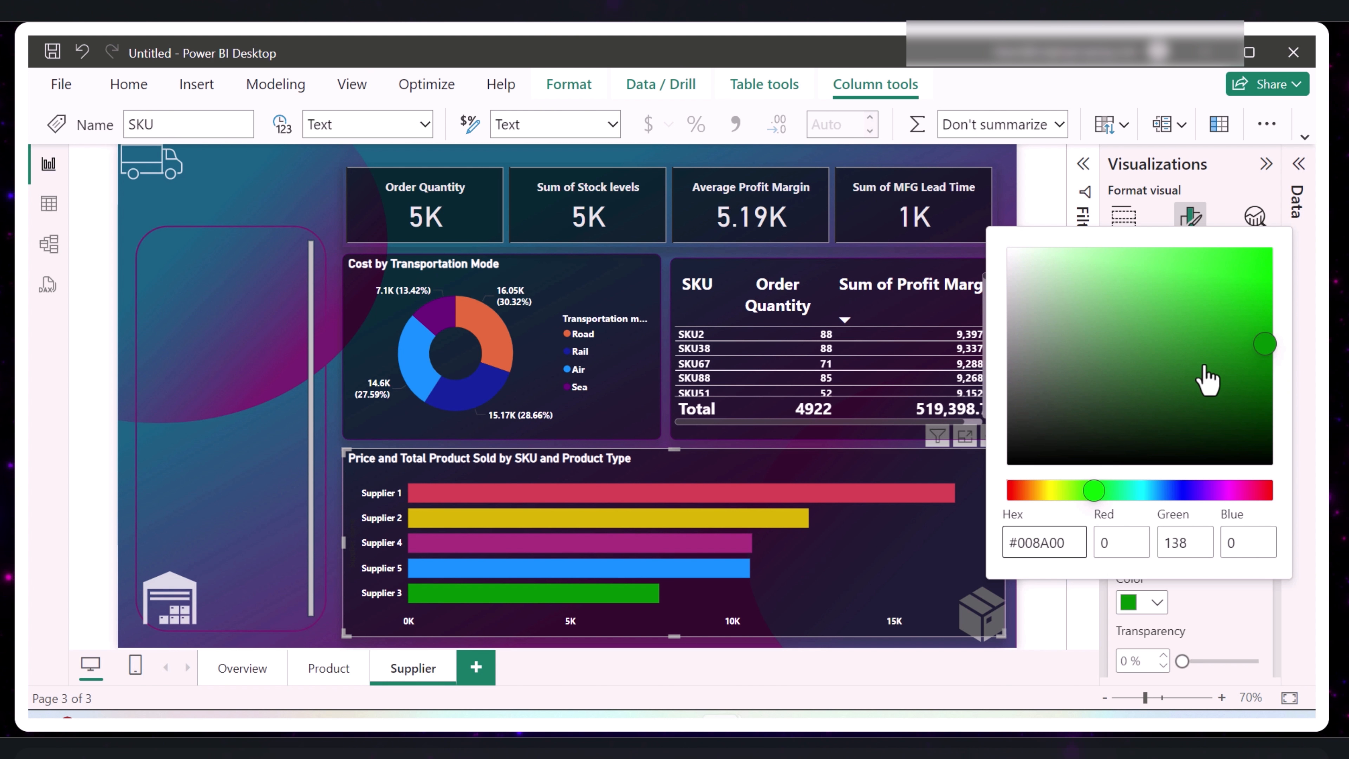
{"action": "left_click", "coordinate": [1085, 616]}
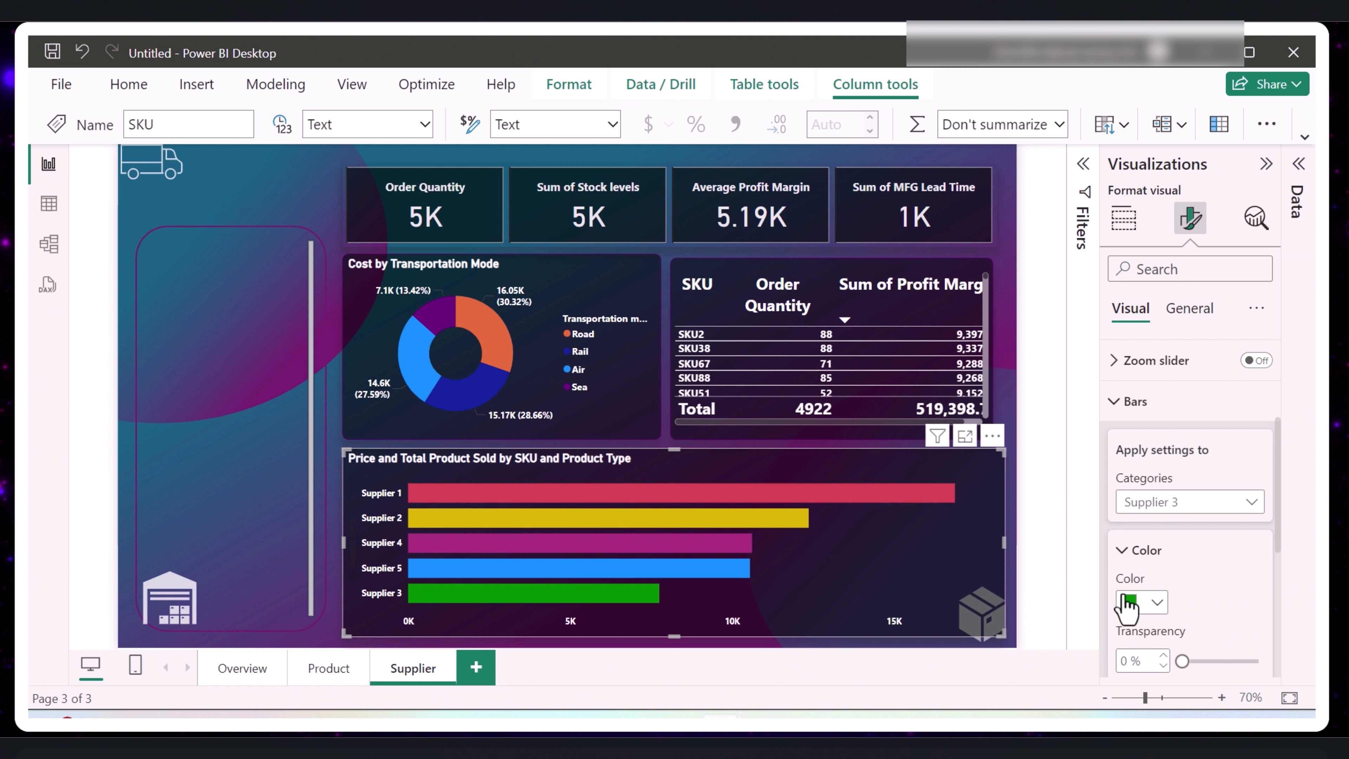
- Remove the Order Quantity column from the SKU table on the Supplier page
{"action": "left_click", "coordinate": [821, 274]}
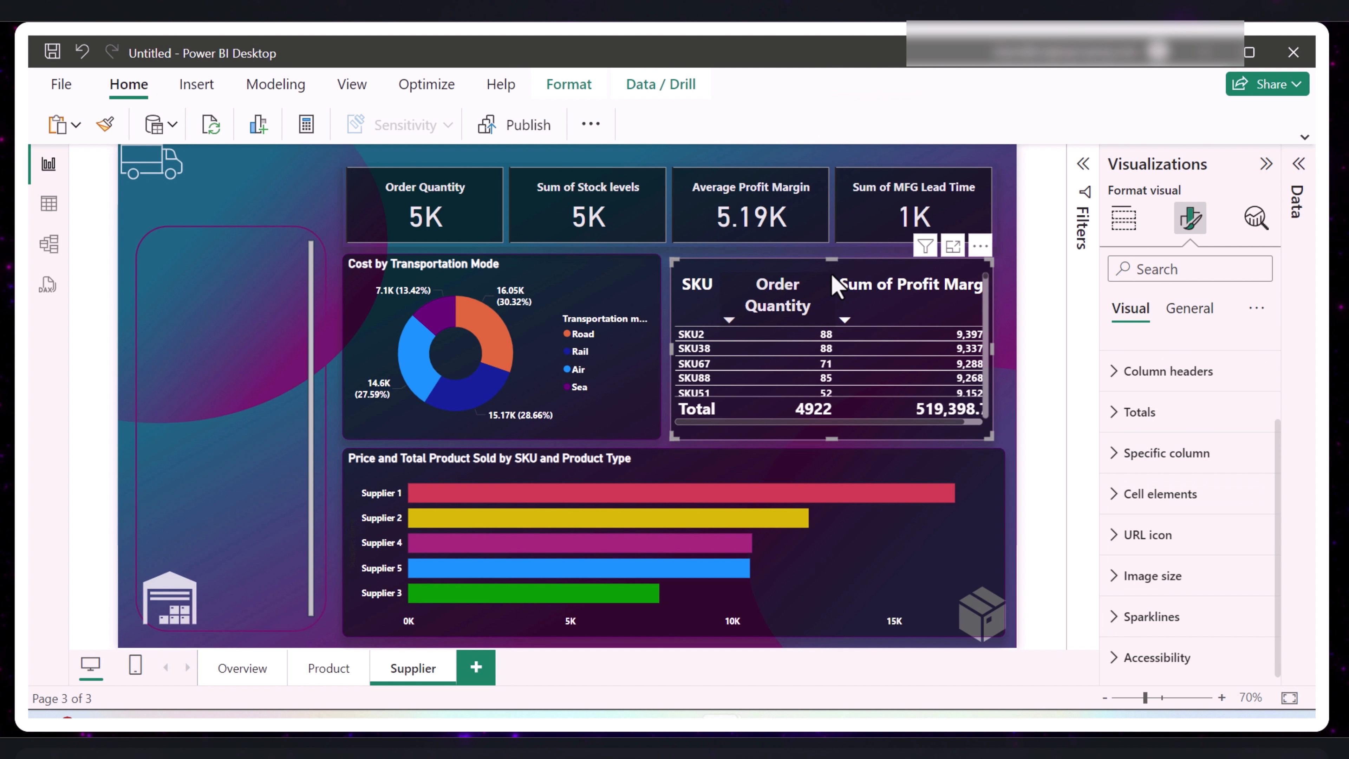
{"action": "left_click", "coordinate": [1266, 164]}
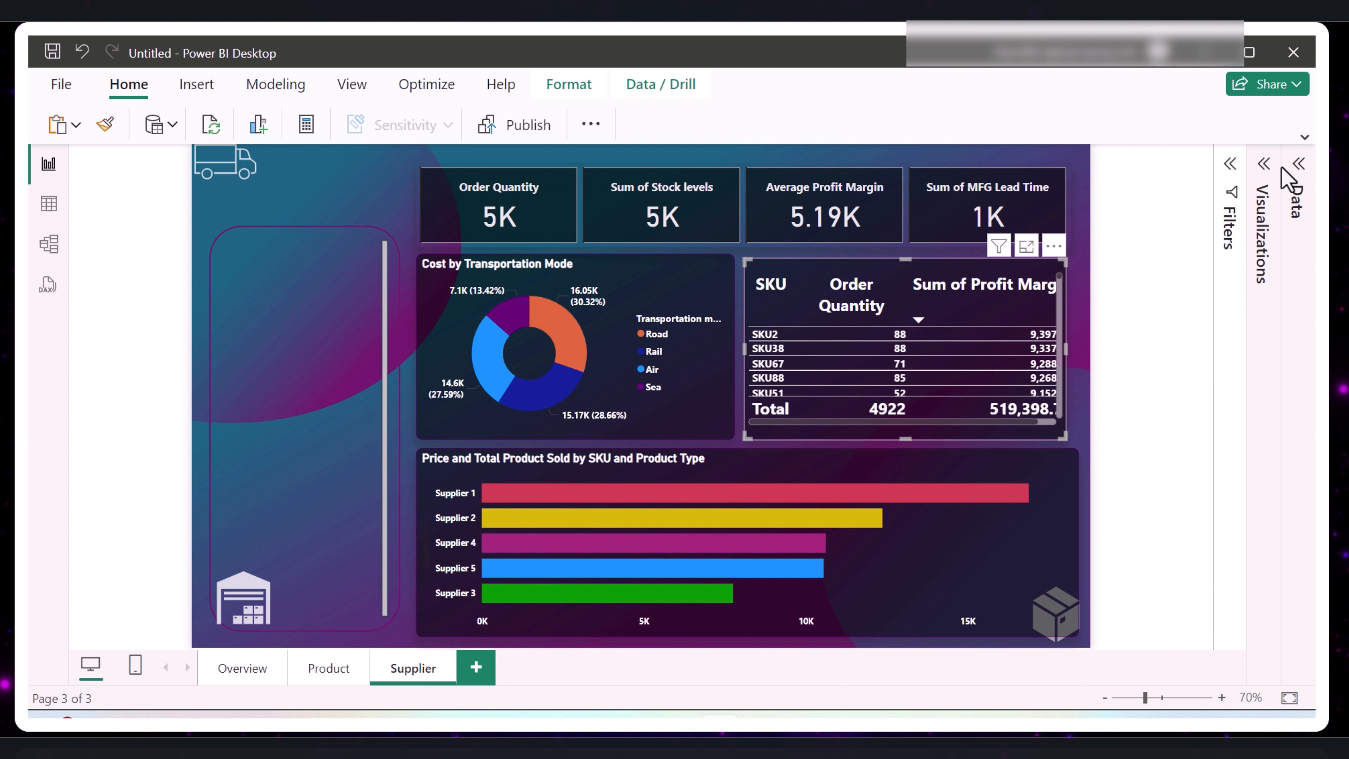
{"action": "left_click", "coordinate": [1300, 164]}
{"action": "scroll", "coordinate": [1070, 385], "scroll_direction": "down", "scroll_amount": 4}
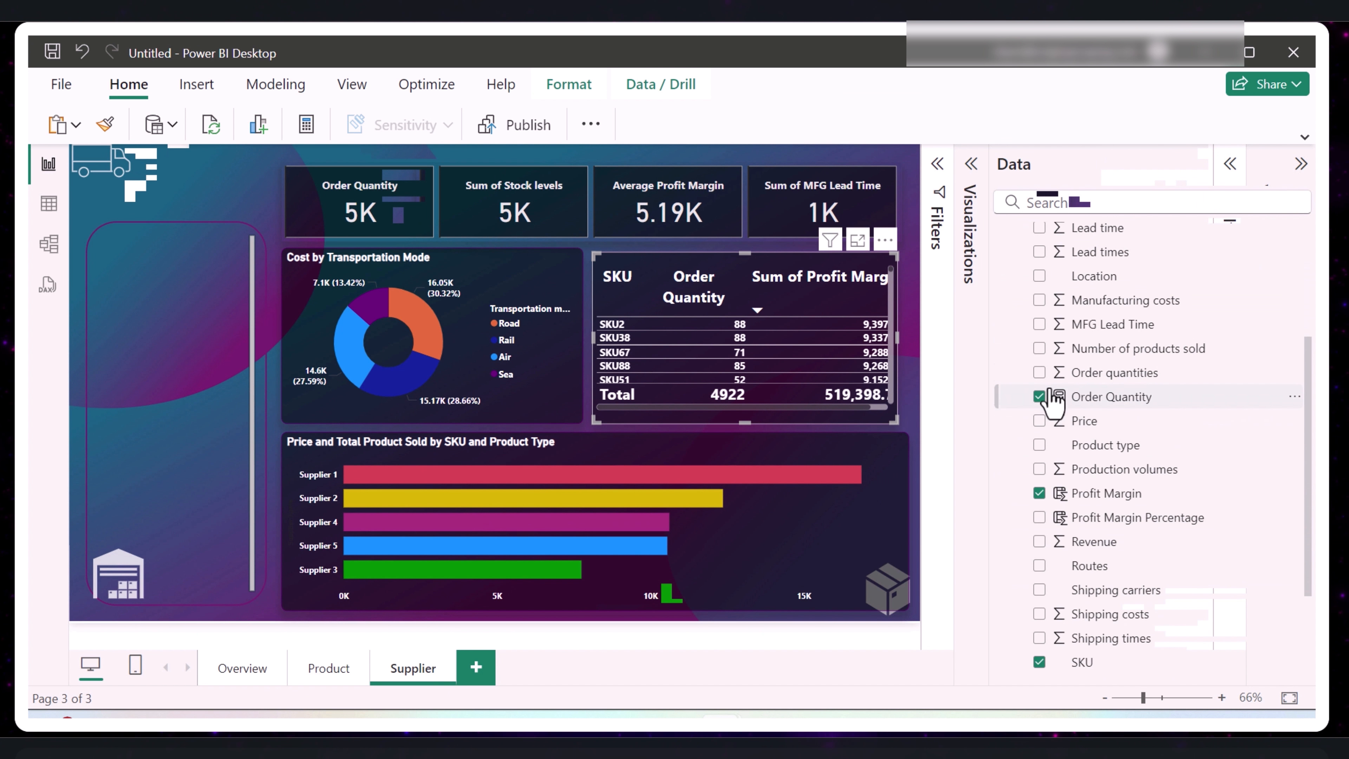
{"action": "mouse_move", "coordinate": [1042, 394]}
{"action": "left_mouse_down"}
{"action": "mouse_move", "coordinate": [1038, 381]}
{"action": "mouse_move", "coordinate": [1041, 410]}
{"action": "left_mouse_up"}
{"action": "left_click", "coordinate": [1039, 397]}
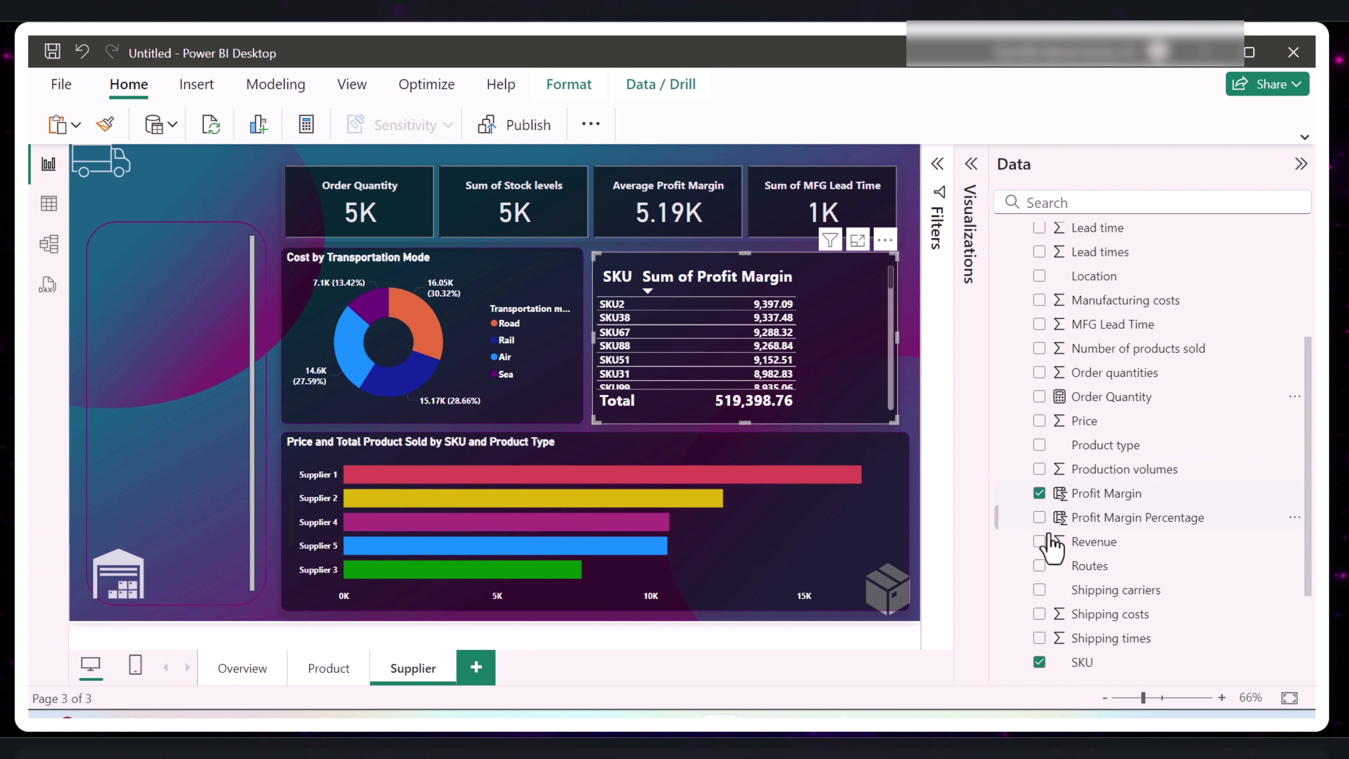
- Remove the Profit Margin and SKU columns from the table on the Supplier page
{"action": "left_click", "coordinate": [1038, 493]}
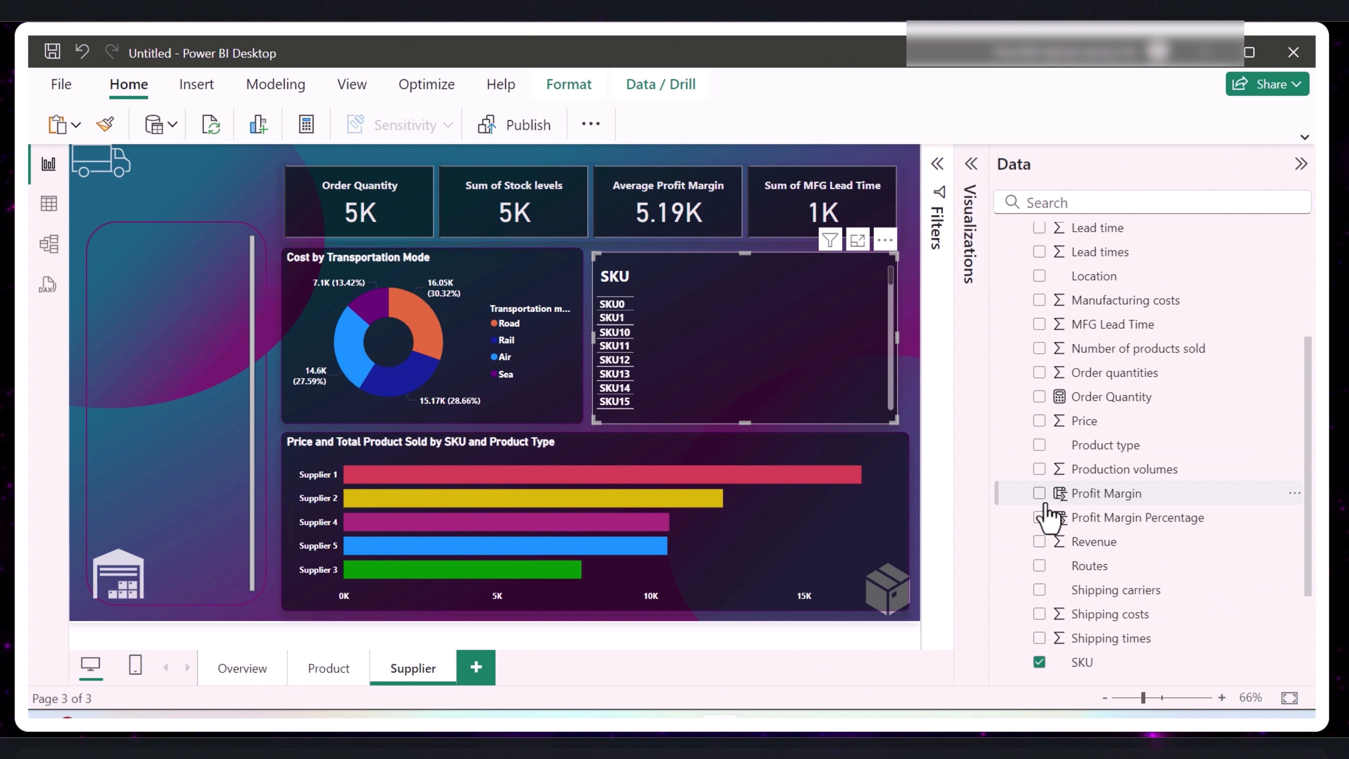
{"action": "scroll", "coordinate": [1036, 508], "scroll_direction": "down", "scroll_amount": 3}
{"action": "left_click", "coordinate": [1039, 519]}
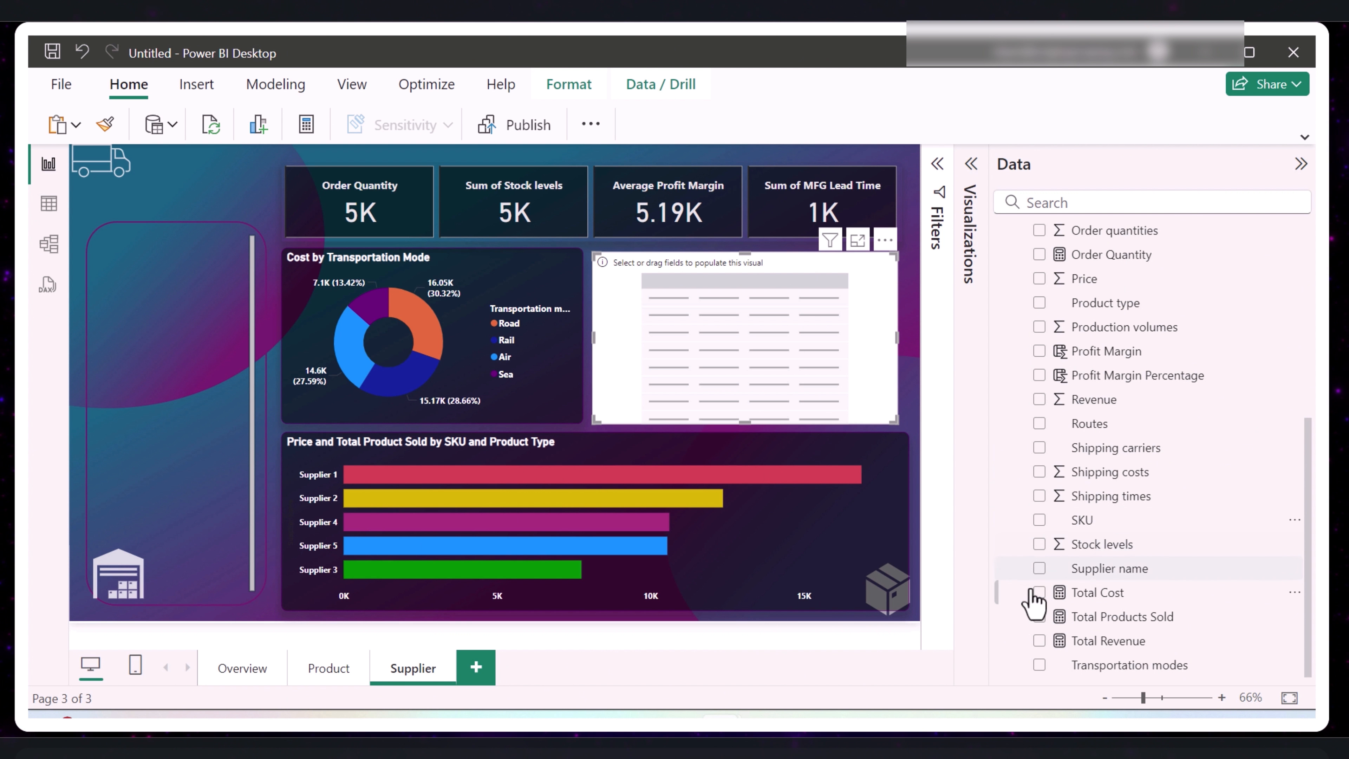
- Add the Supplier name and Stock levels fields to the emptied table
{"action": "left_click", "coordinate": [1040, 569]}
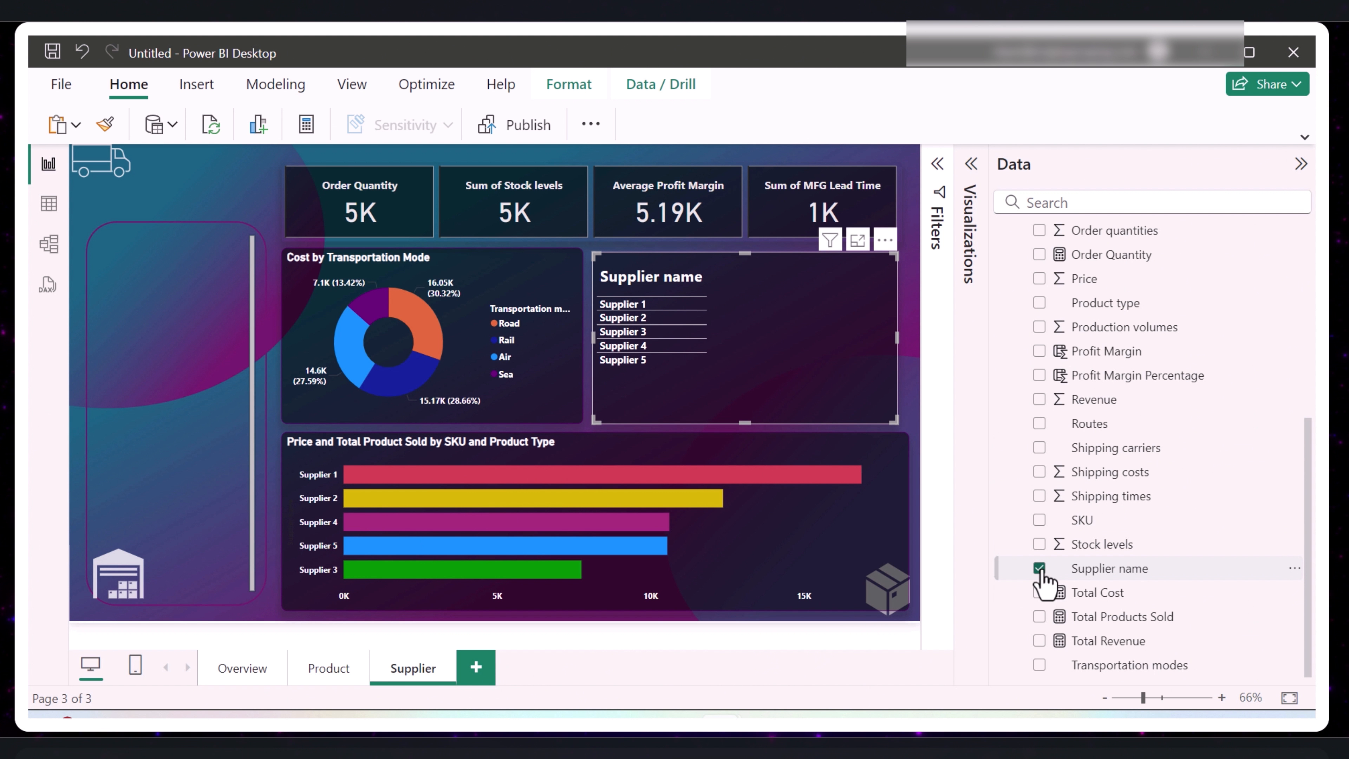
{"action": "scroll", "coordinate": [1089, 478], "scroll_direction": "up", "scroll_amount": 5}
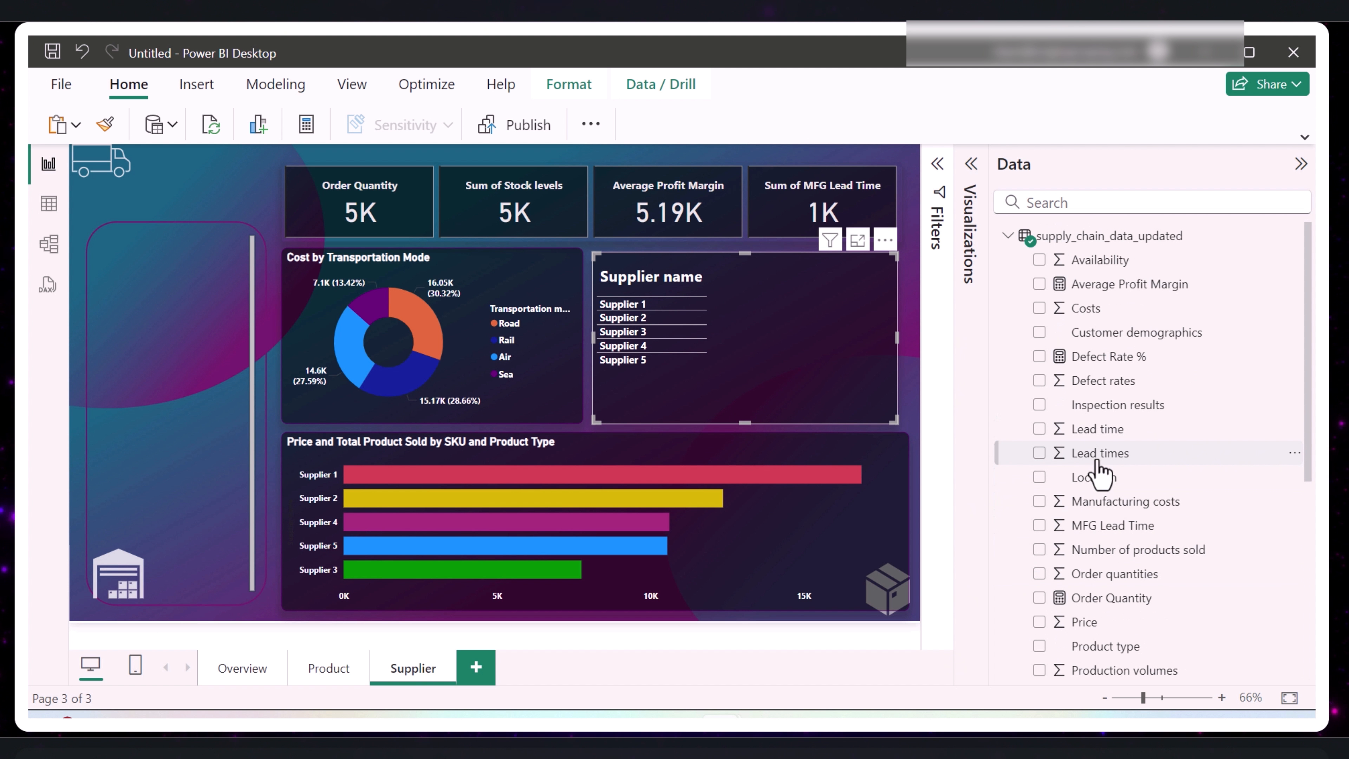
{"action": "scroll", "coordinate": [1099, 472], "scroll_direction": "down", "scroll_amount": 2}
{"action": "scroll", "coordinate": [1098, 474], "scroll_direction": "down", "scroll_amount": 2}
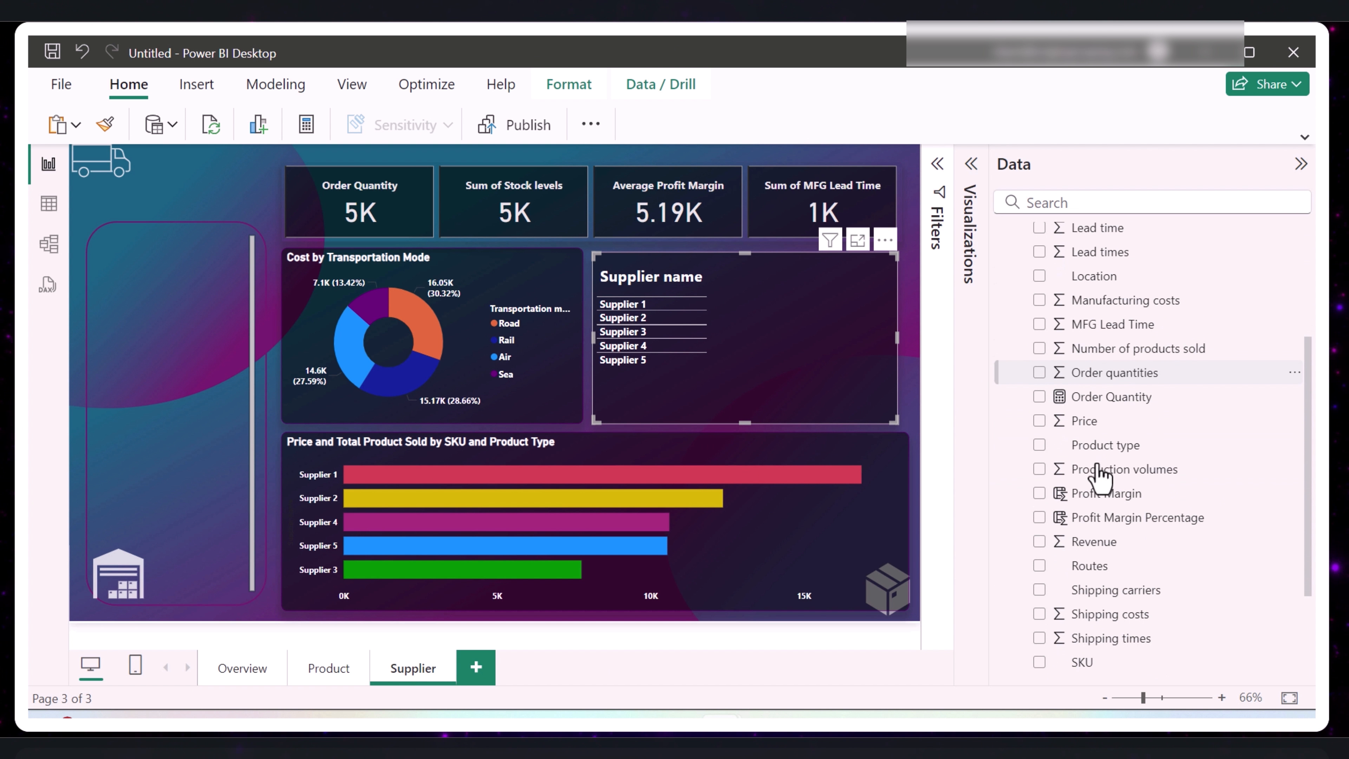
{"action": "scroll", "coordinate": [1097, 474], "scroll_direction": "down", "scroll_amount": 2}
{"action": "scroll", "coordinate": [1099, 547], "scroll_direction": "down", "scroll_amount": 1}
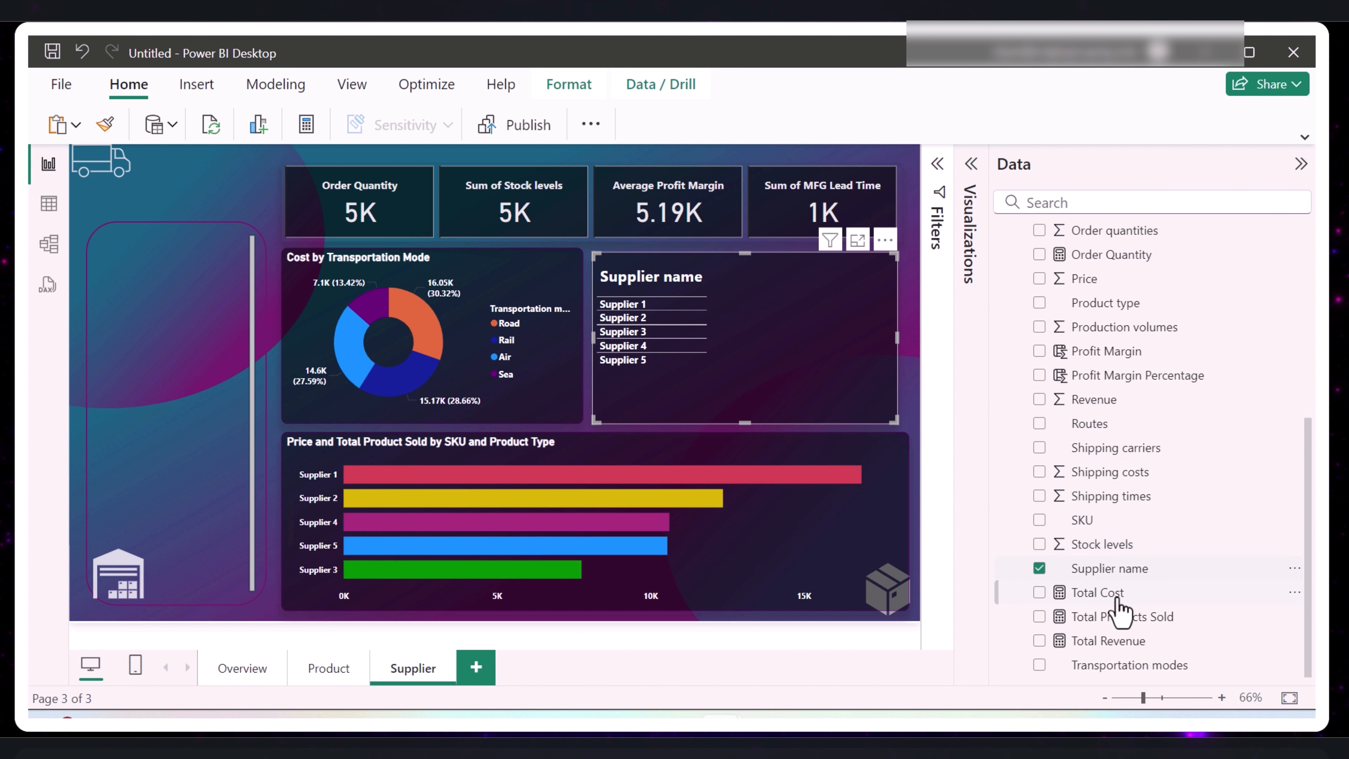
{"action": "left_click", "coordinate": [1039, 544]}
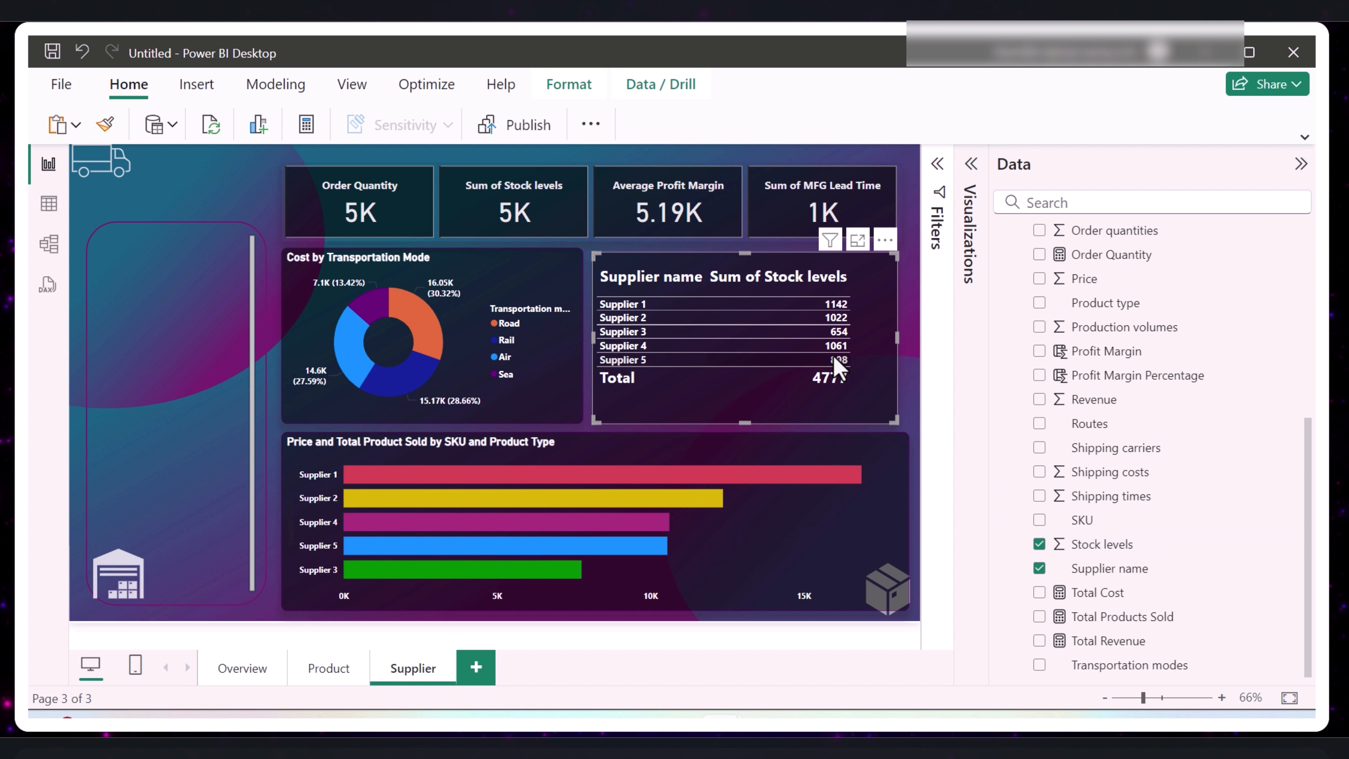
- Widen the Supplier name column so the supplier stock table fills its frame
{"action": "left_click", "coordinate": [791, 315]}
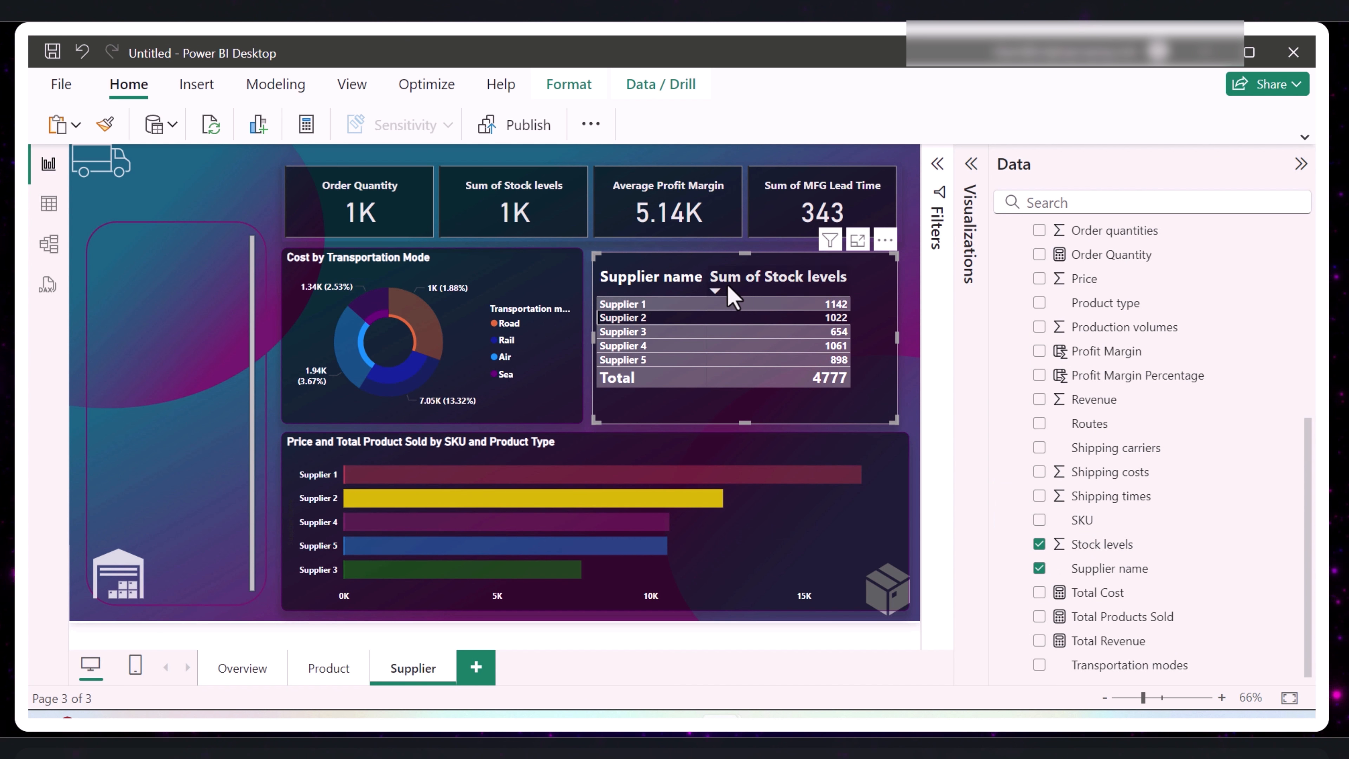
{"action": "left_click", "coordinate": [794, 314]}
{"action": "left_click_drag", "start_coordinate": [705, 268], "coordinate": [744, 272]}
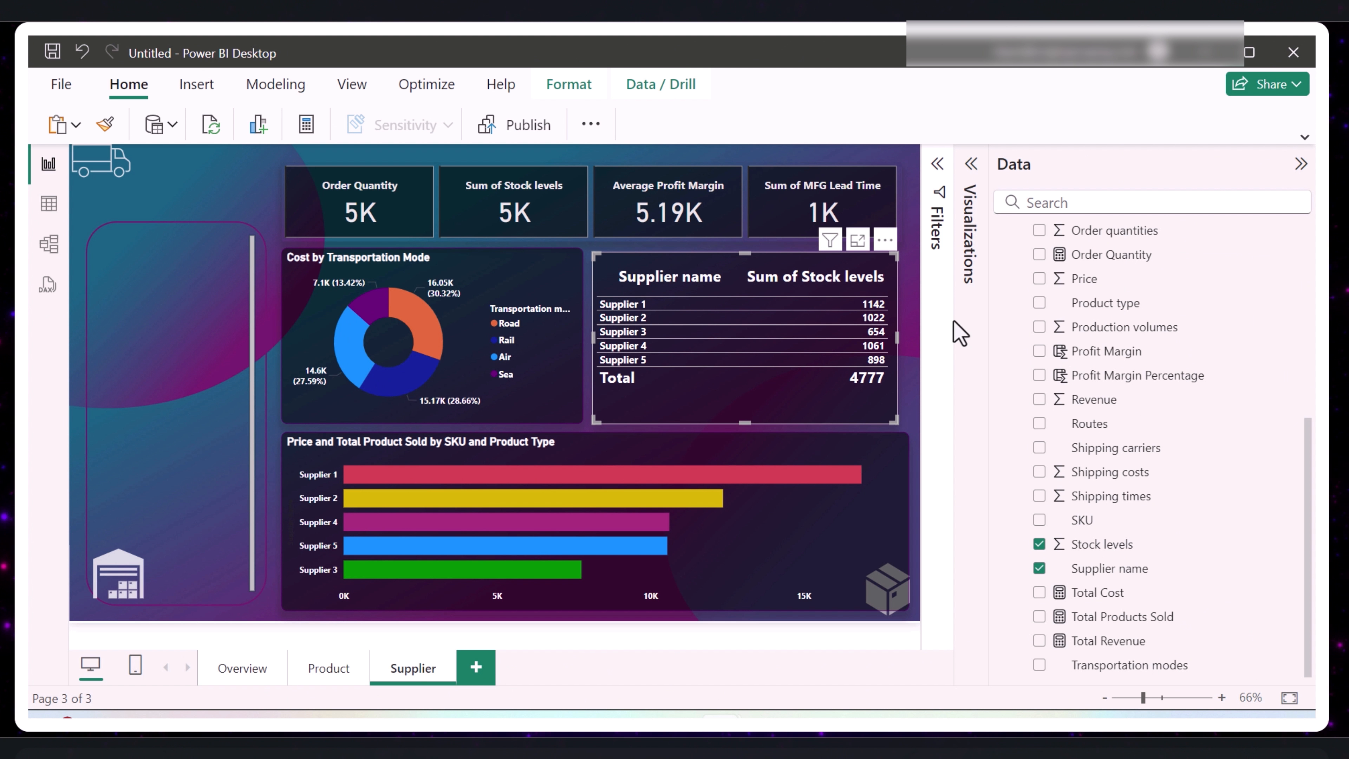
- Narrow the supplier cost bar chart to the width of the transportation mode donut chart above it
{"action": "left_click", "coordinate": [1299, 164]}
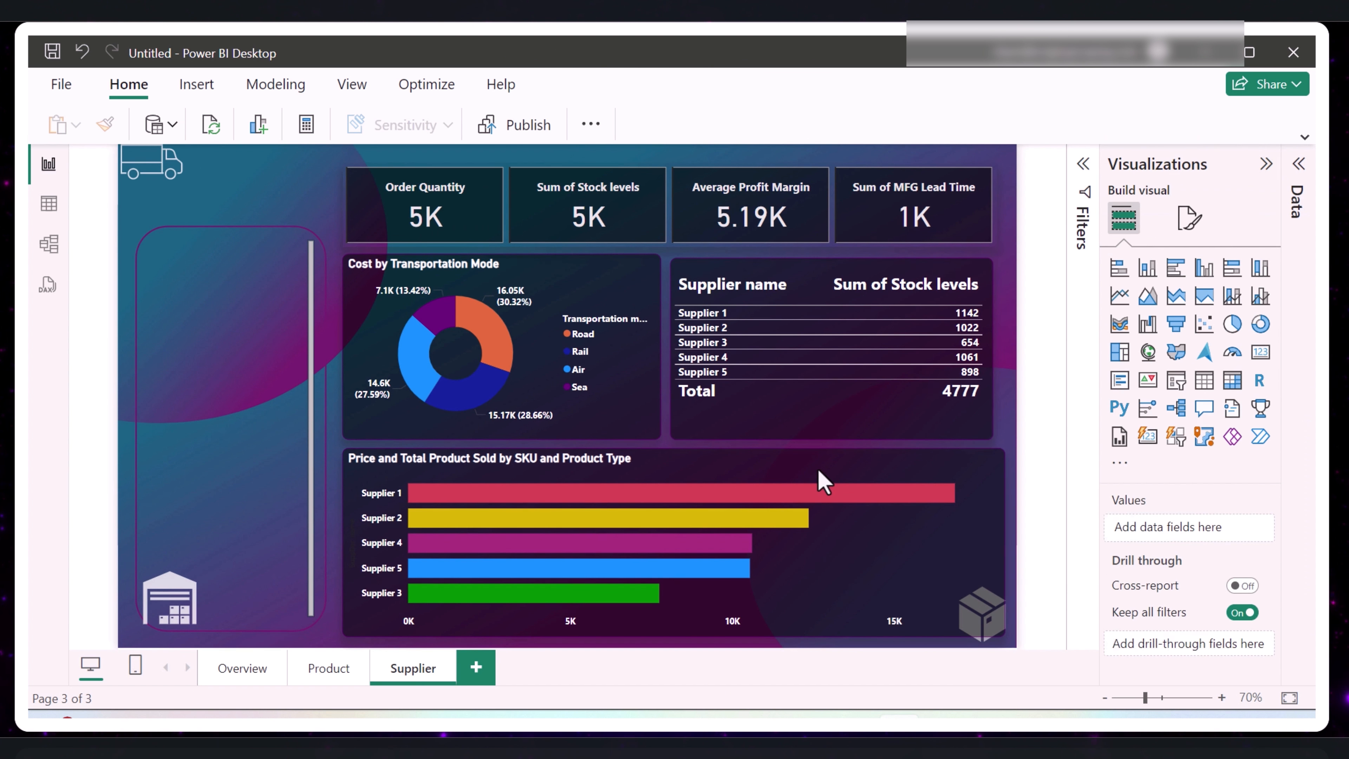
{"action": "left_click", "coordinate": [818, 471]}
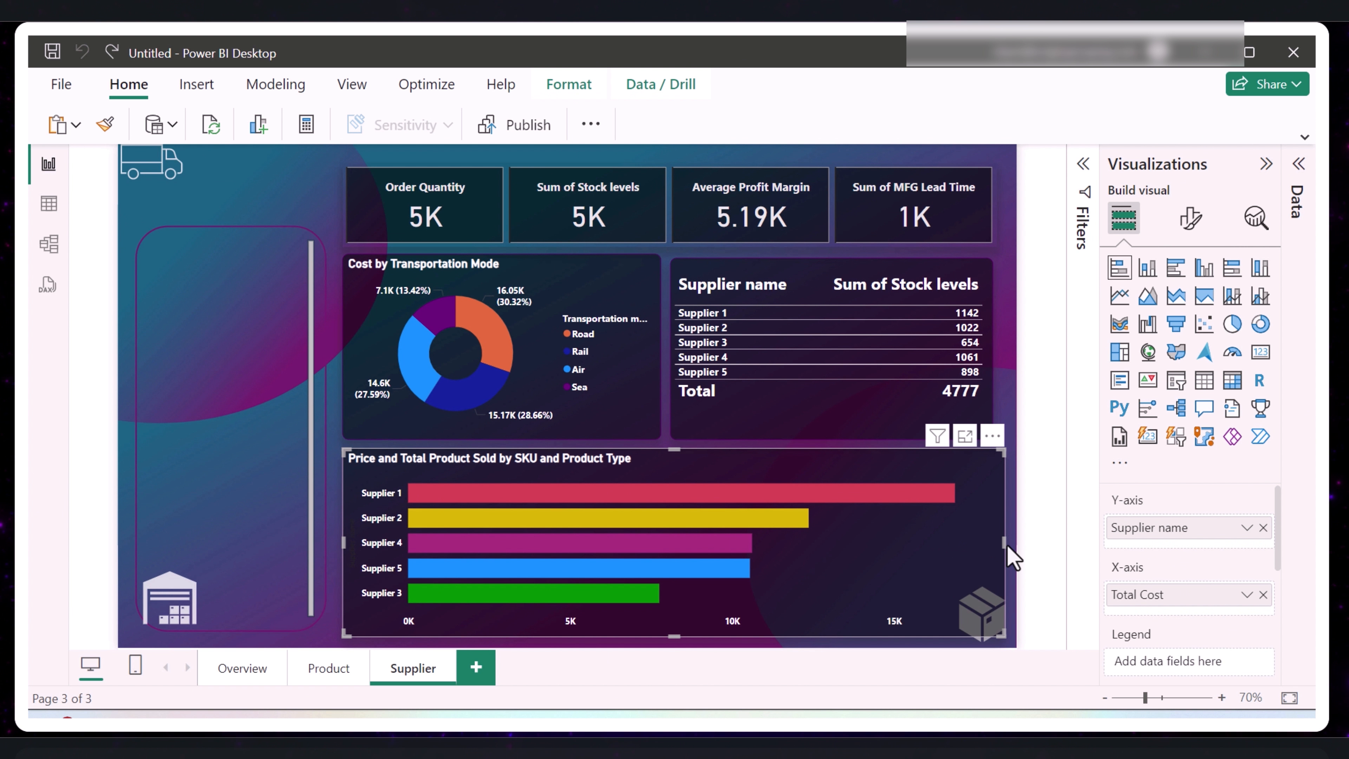
{"action": "left_click_drag", "start_coordinate": [1002, 540], "coordinate": [660, 524]}
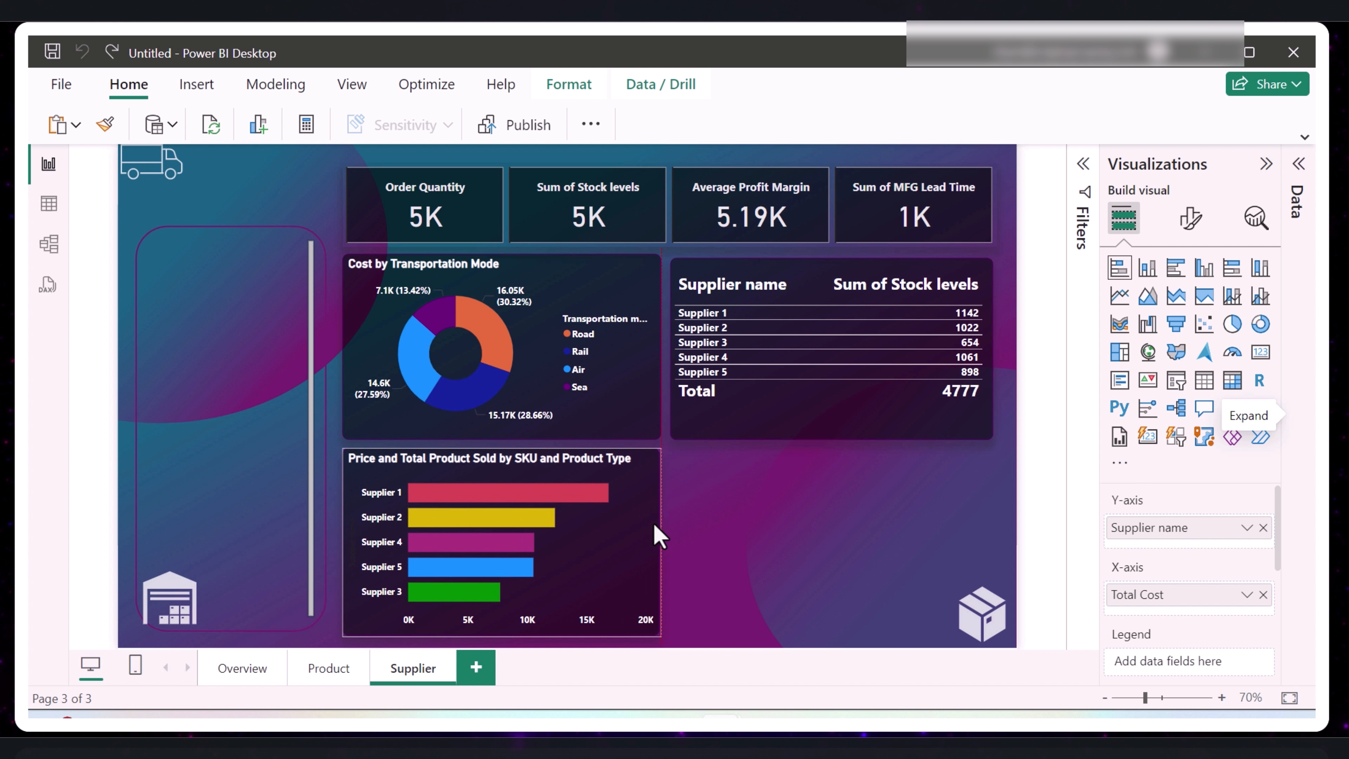
- Add a scatter chart and fit it into the empty space beside the bar chart, below the supplier table
{"action": "left_click", "coordinate": [815, 540]}
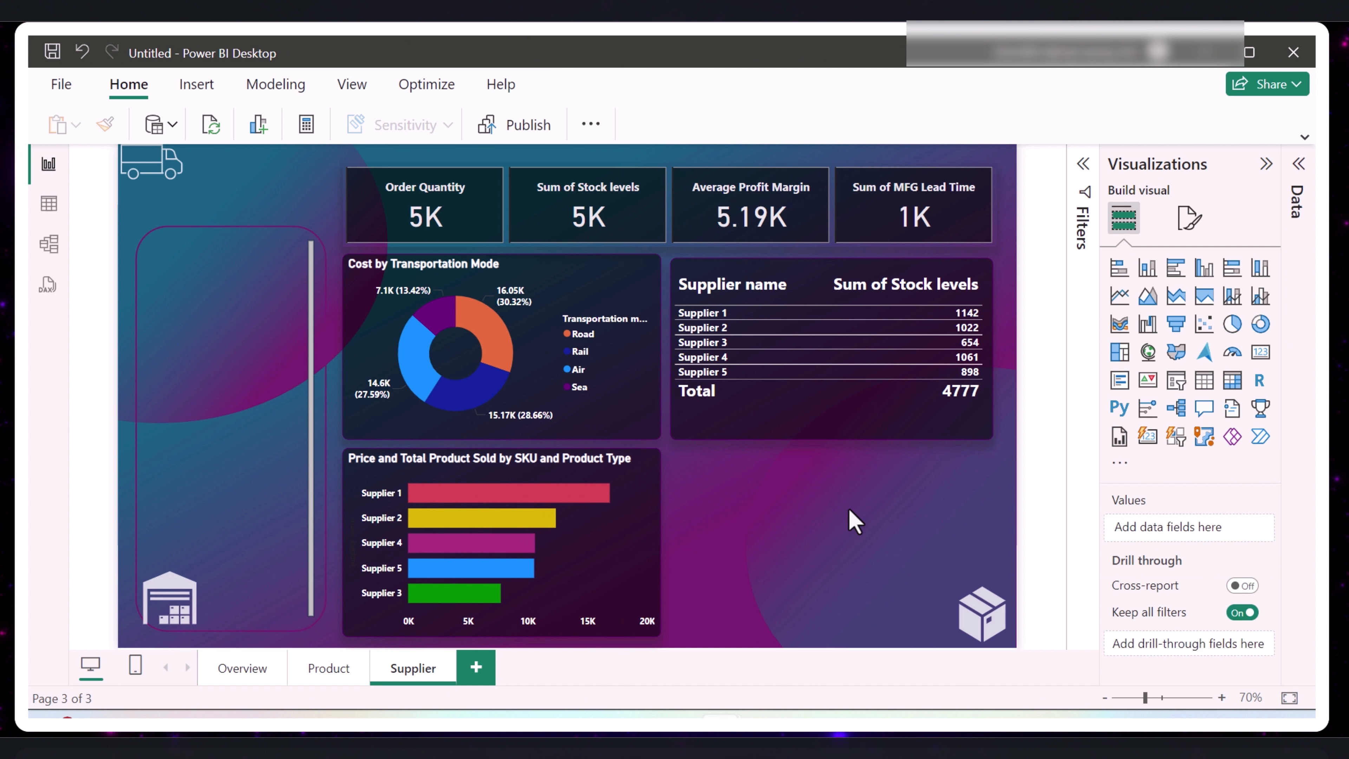
{"action": "left_click", "coordinate": [1206, 325]}
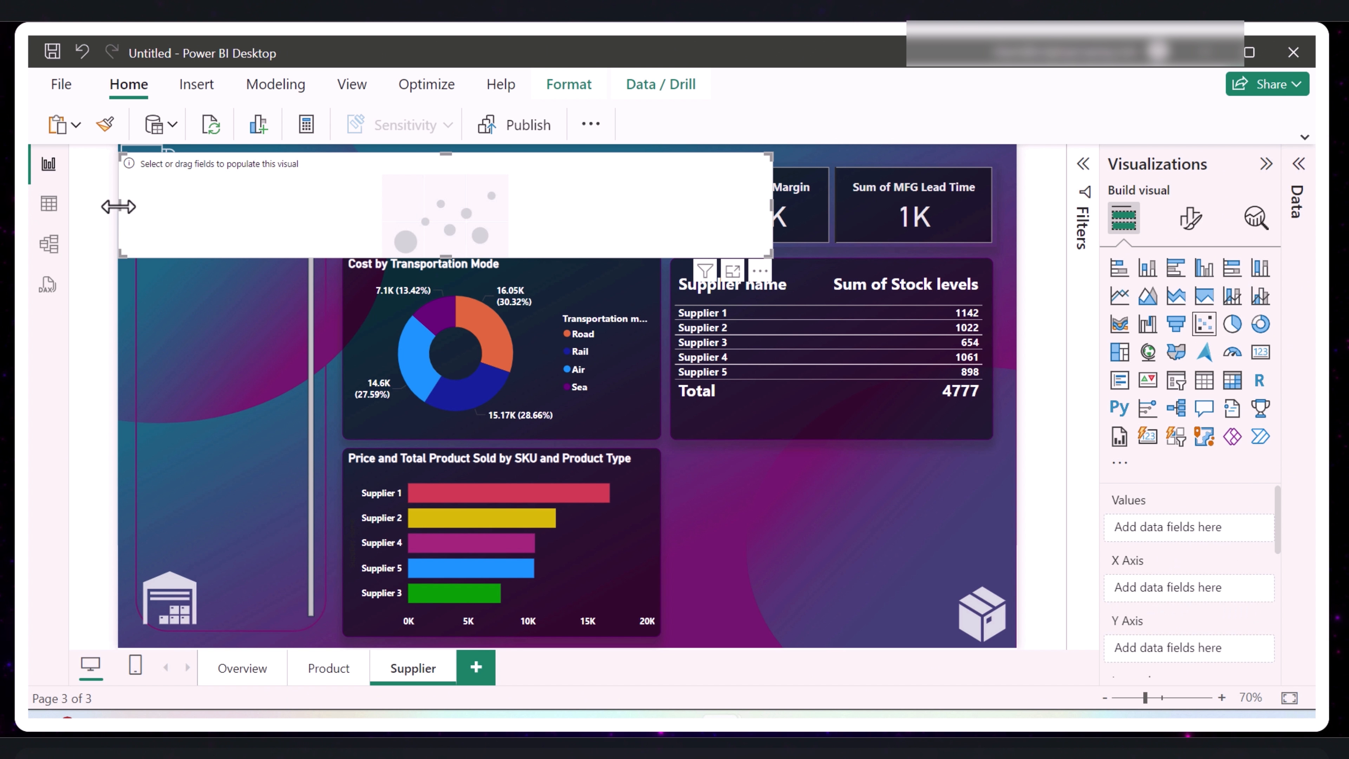
{"action": "left_click_drag", "start_coordinate": [118, 206], "coordinate": [832, 456]}
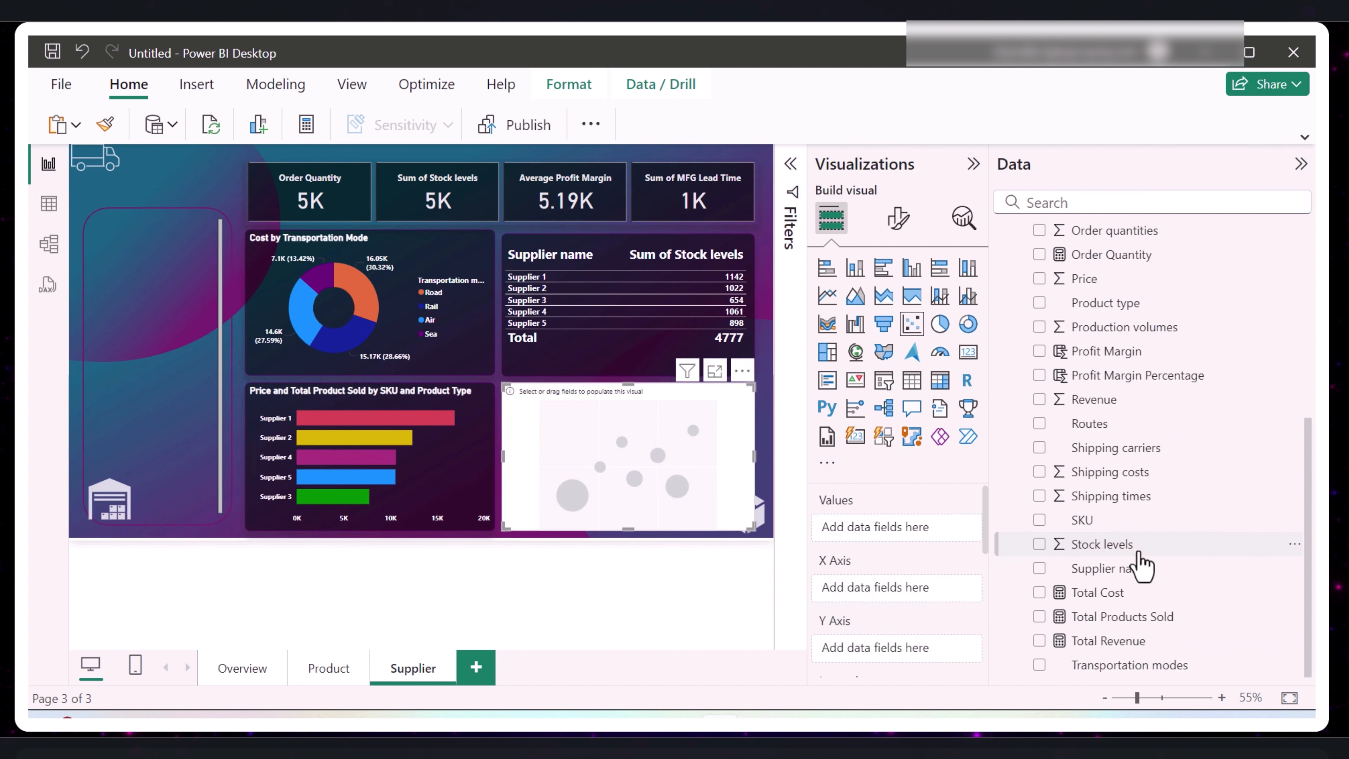
- Assign Defect Rate % to the scatter chart's X axis, Profit Margin to its Y axis and Supplier name to its legend
{"action": "scroll", "coordinate": [1139, 557], "scroll_direction": "up", "scroll_amount": 4}
{"action": "left_click_drag", "start_coordinate": [1112, 356], "coordinate": [909, 591]}
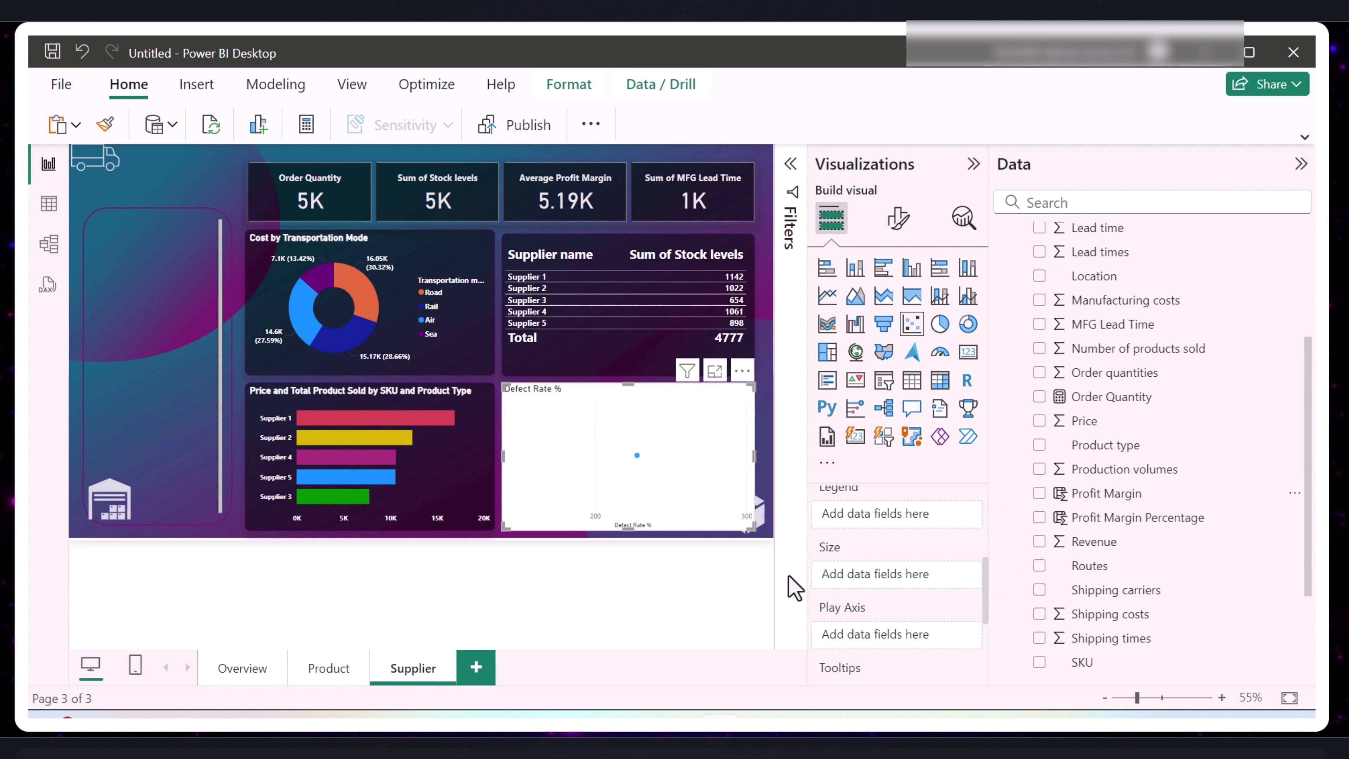
{"action": "scroll", "coordinate": [867, 580], "scroll_direction": "up", "scroll_amount": 1}
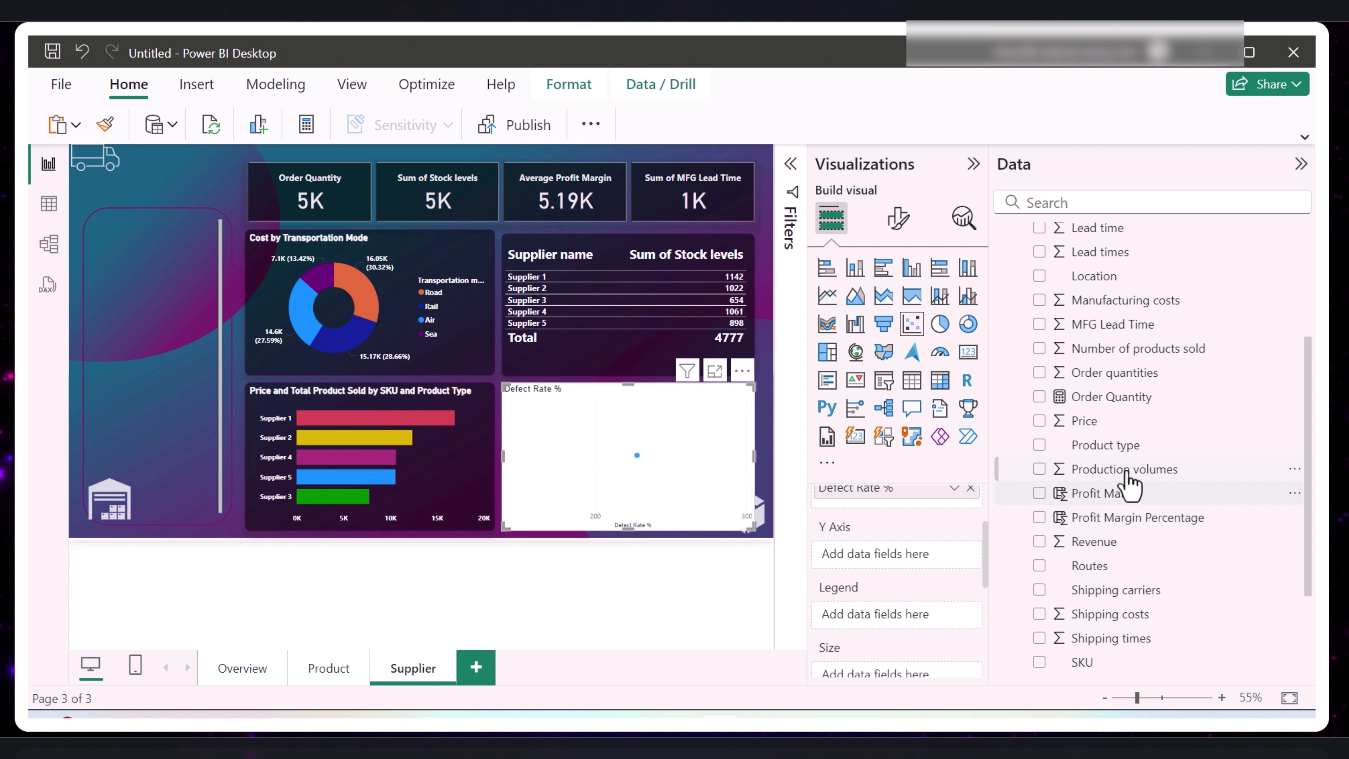
{"action": "left_click_drag", "start_coordinate": [1129, 493], "coordinate": [898, 555]}
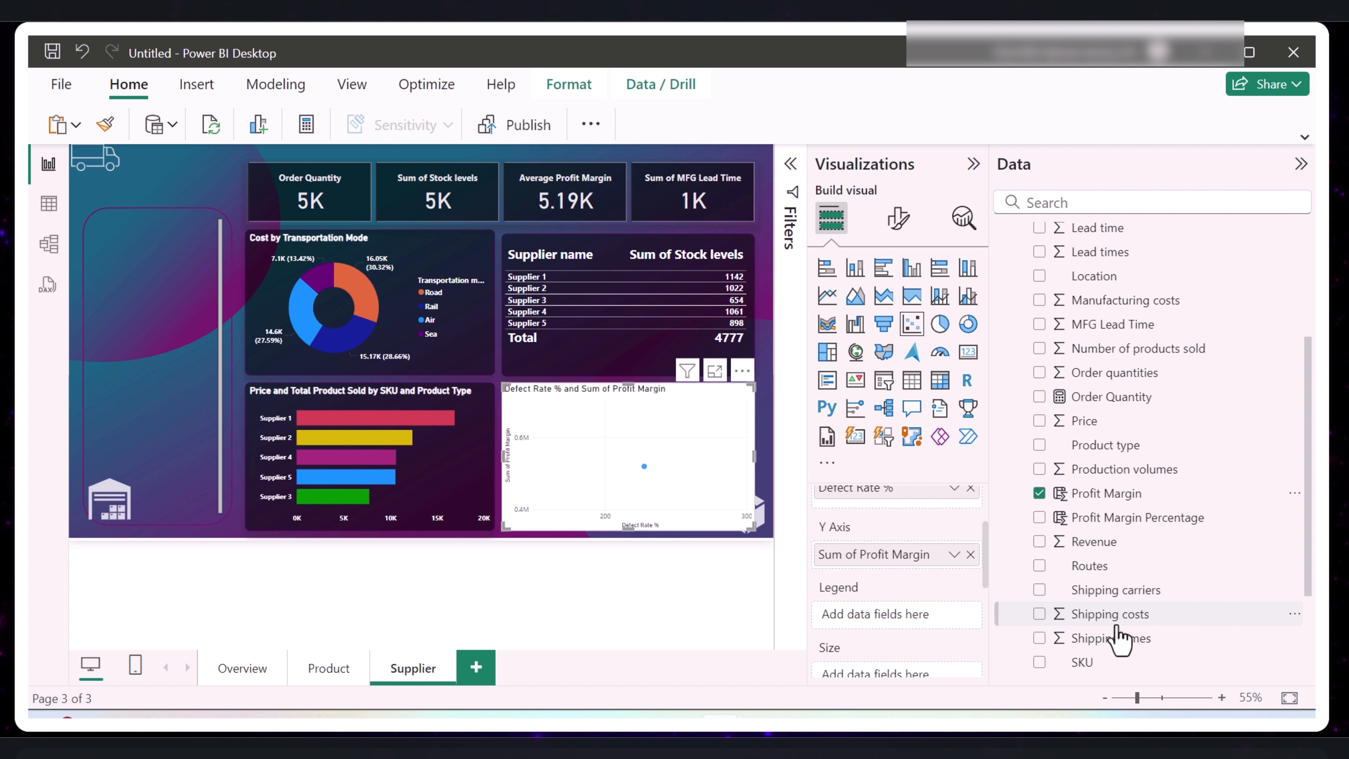
{"action": "scroll", "coordinate": [1115, 590], "scroll_direction": "down", "scroll_amount": 2}
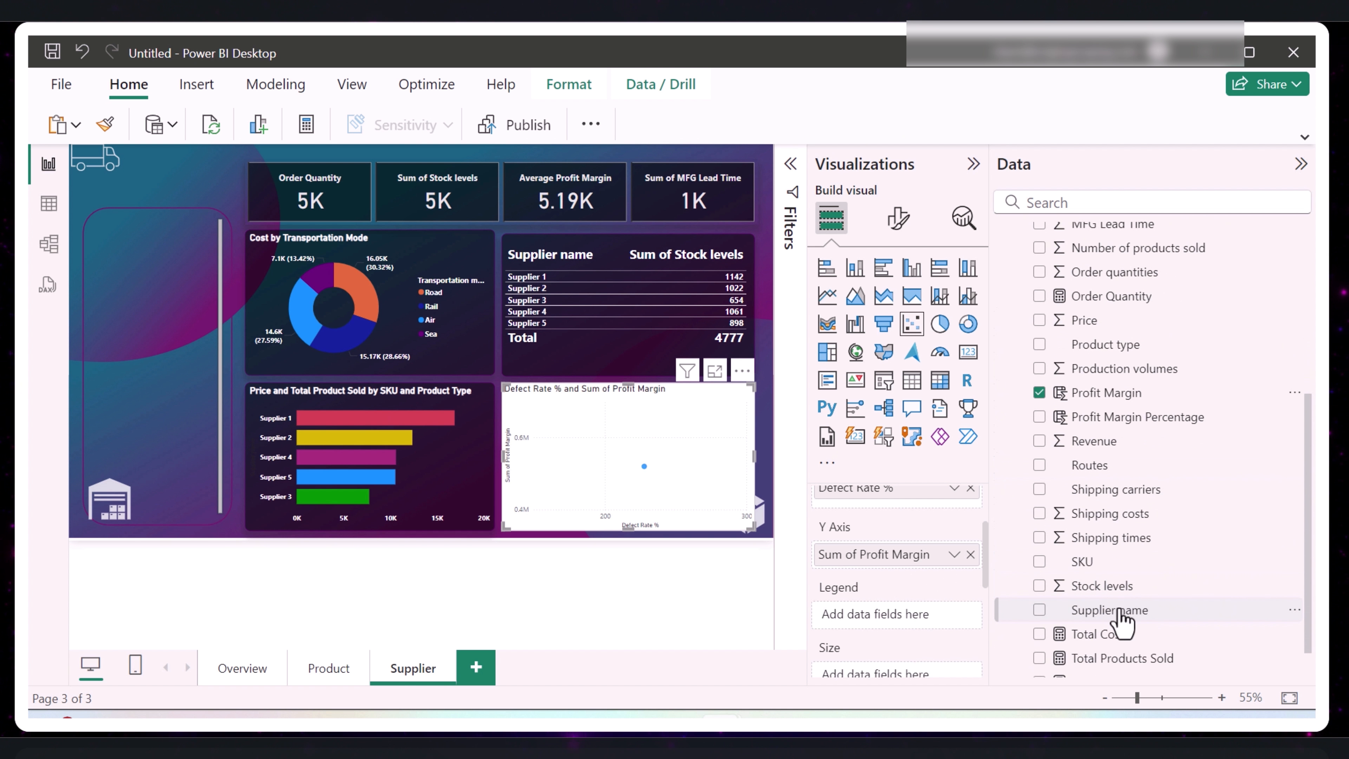
{"action": "left_click_drag", "start_coordinate": [1115, 611], "coordinate": [927, 630]}
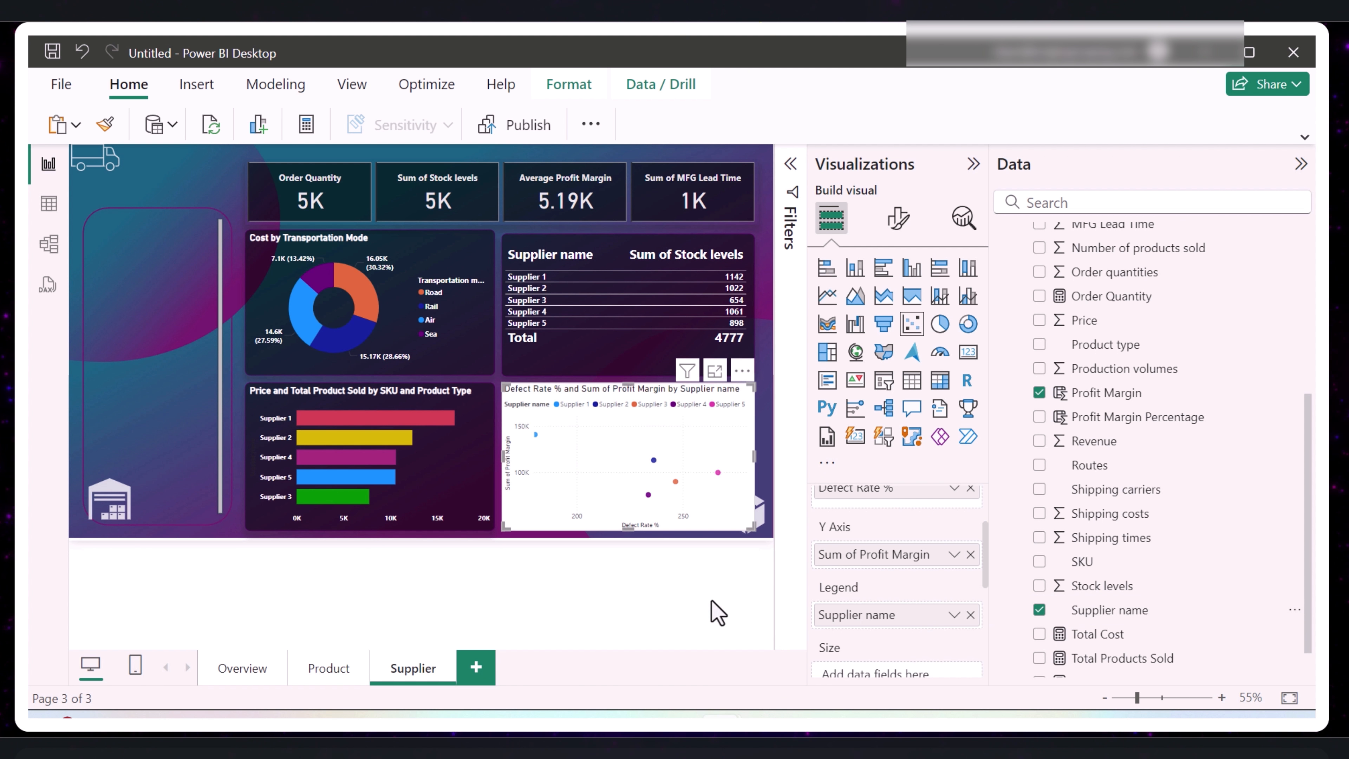
- Copy the supplier bar chart's formatting onto the scatter chart with Format Painter
{"action": "left_click", "coordinate": [1301, 164]}
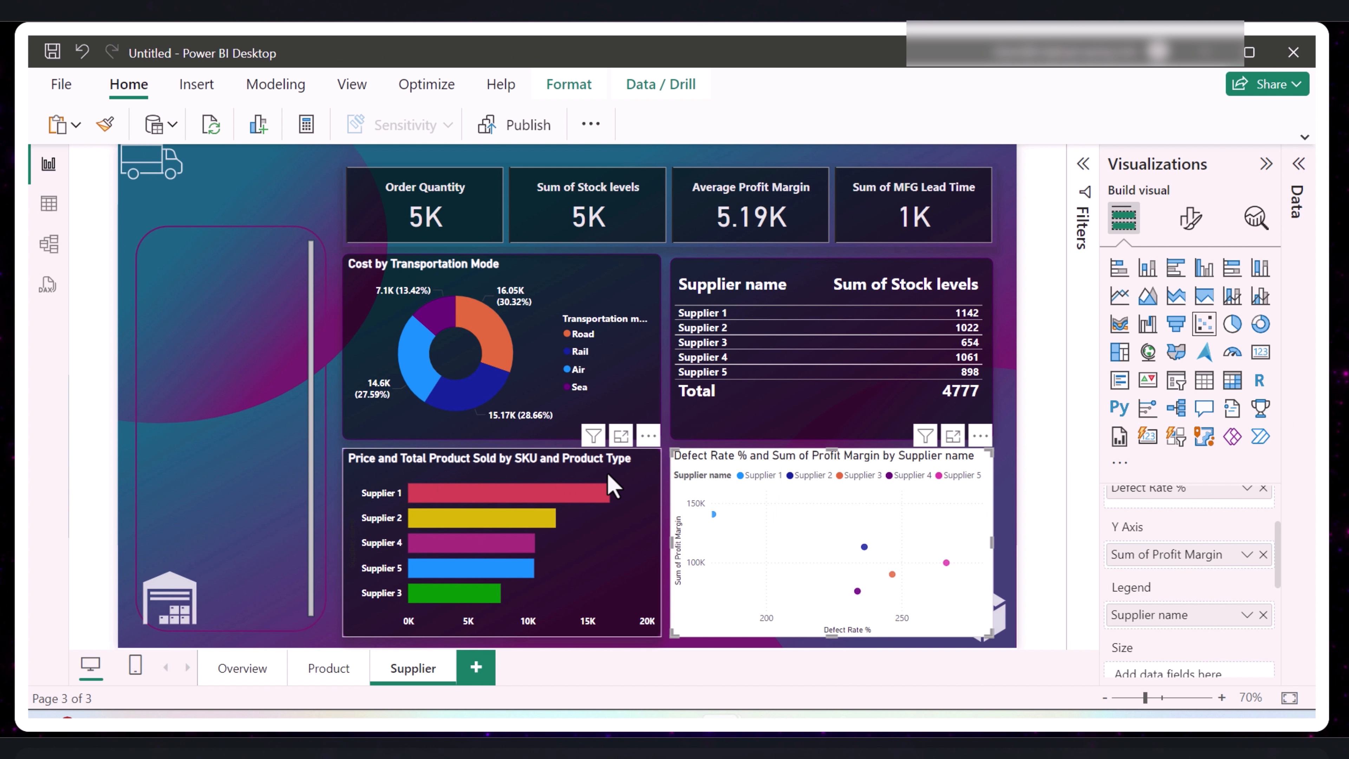
{"action": "left_click", "coordinate": [611, 484]}
{"action": "left_click", "coordinate": [104, 124]}
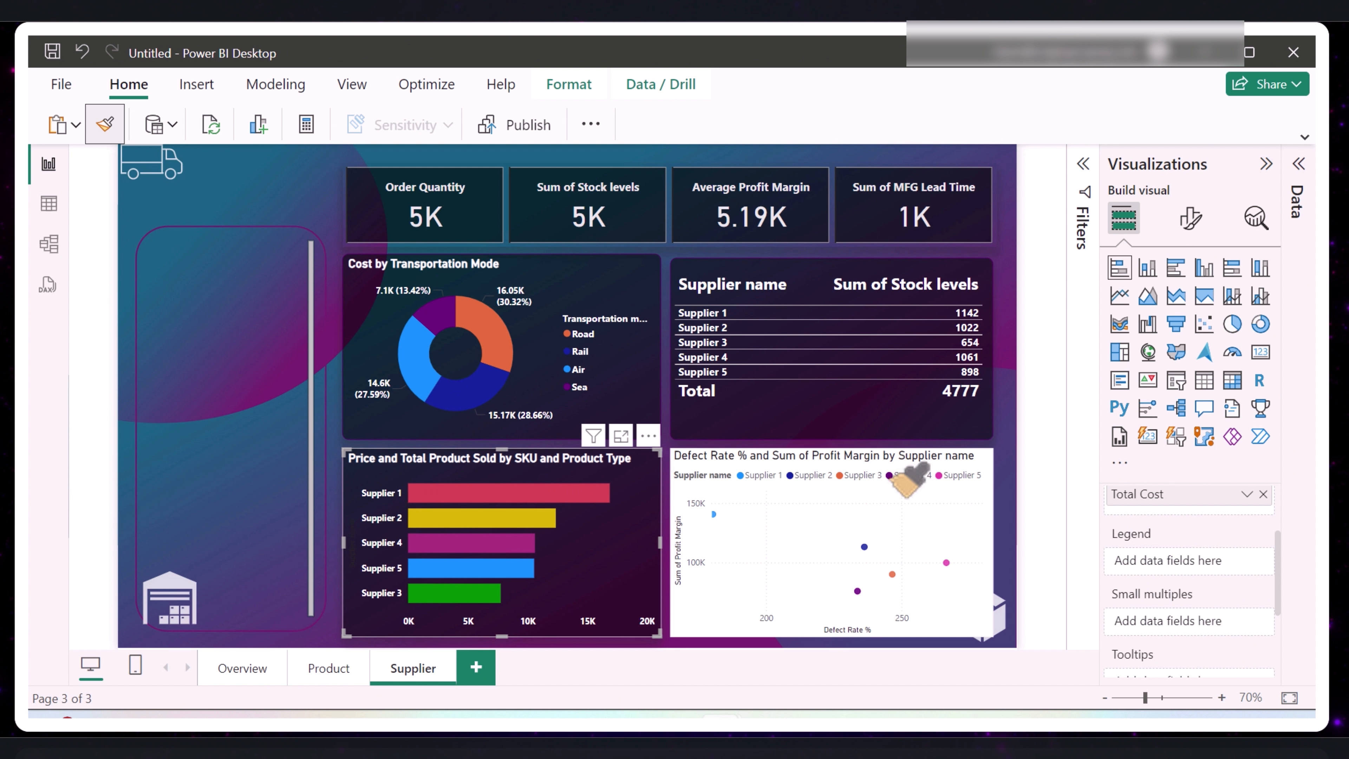
{"action": "left_click", "coordinate": [903, 513]}
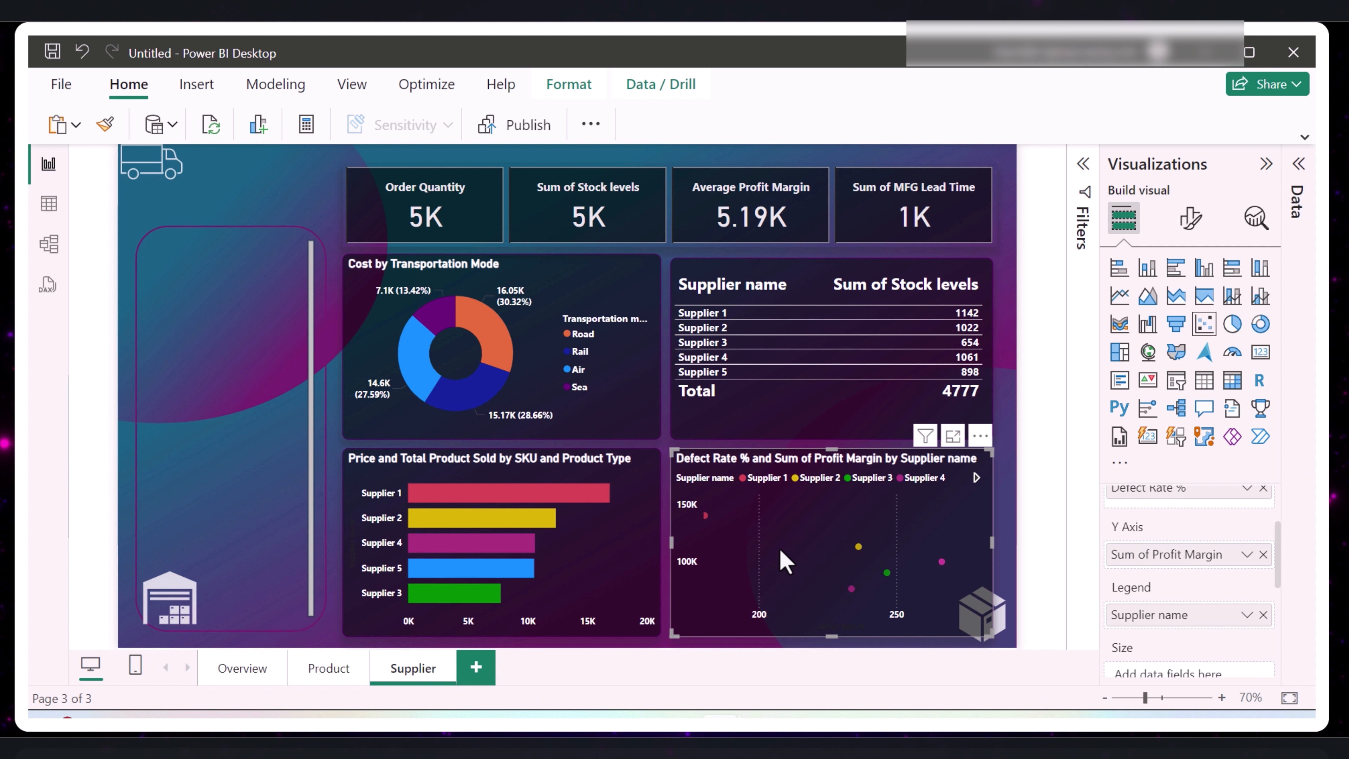
{"action": "left_click", "coordinate": [835, 443]}
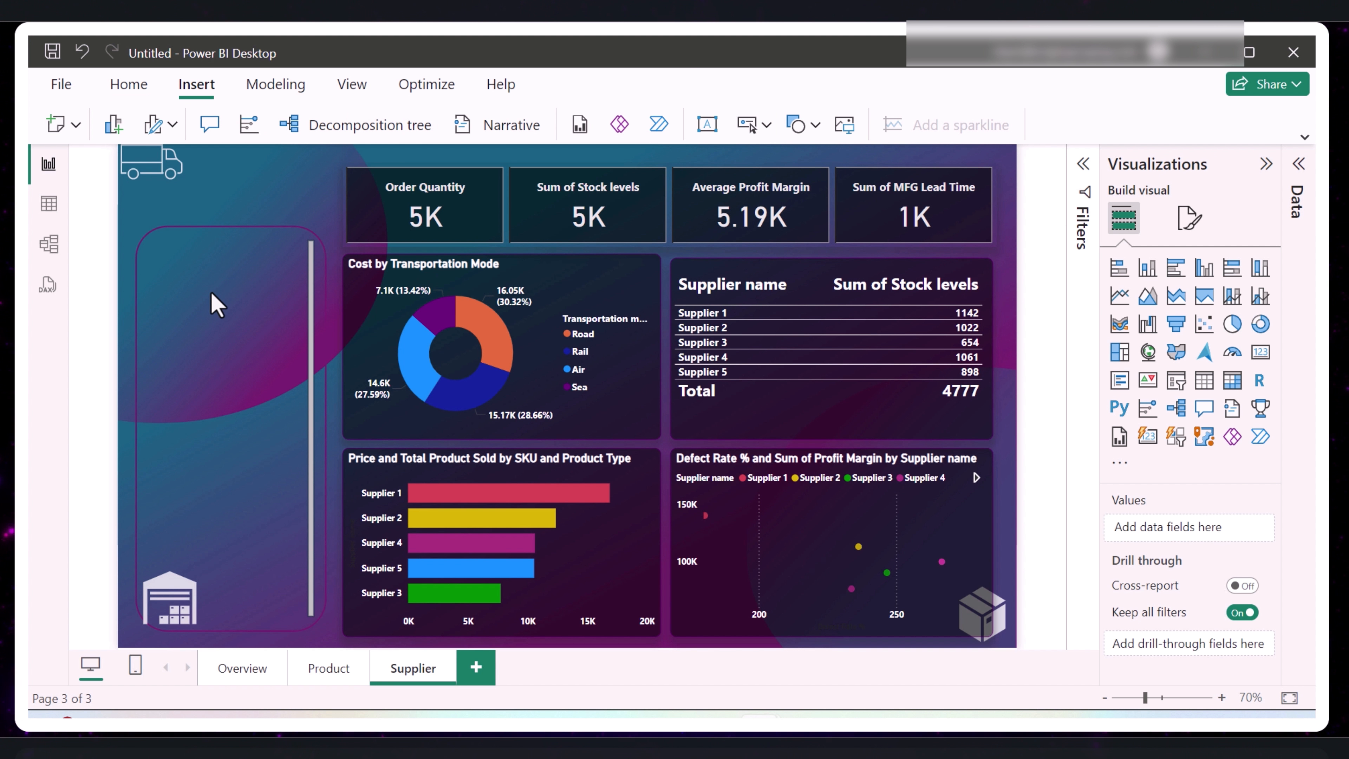
- Insert a page navigator on the Supplier page and move it down to the height of the donut chart
{"action": "left_click", "coordinate": [129, 85]}
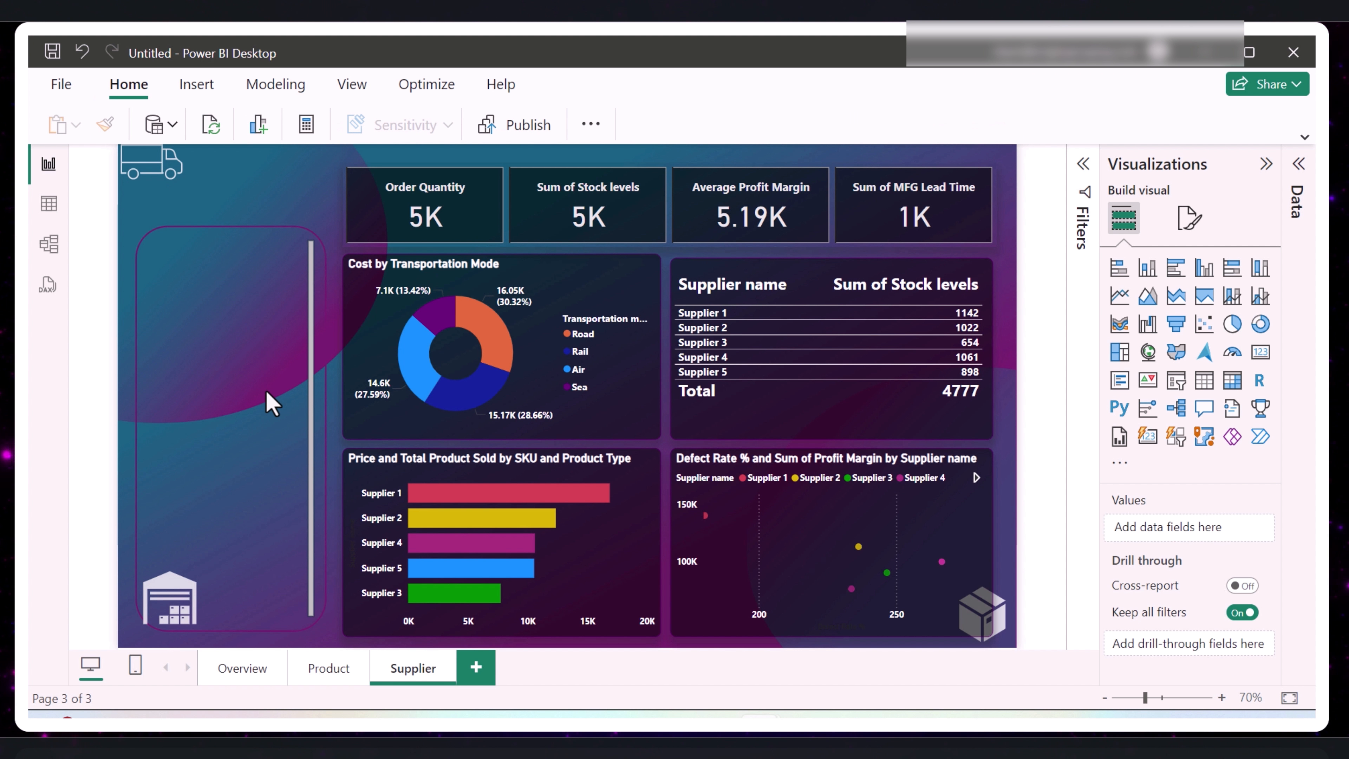
{"action": "left_click", "coordinate": [208, 83]}
{"action": "left_click", "coordinate": [764, 129]}
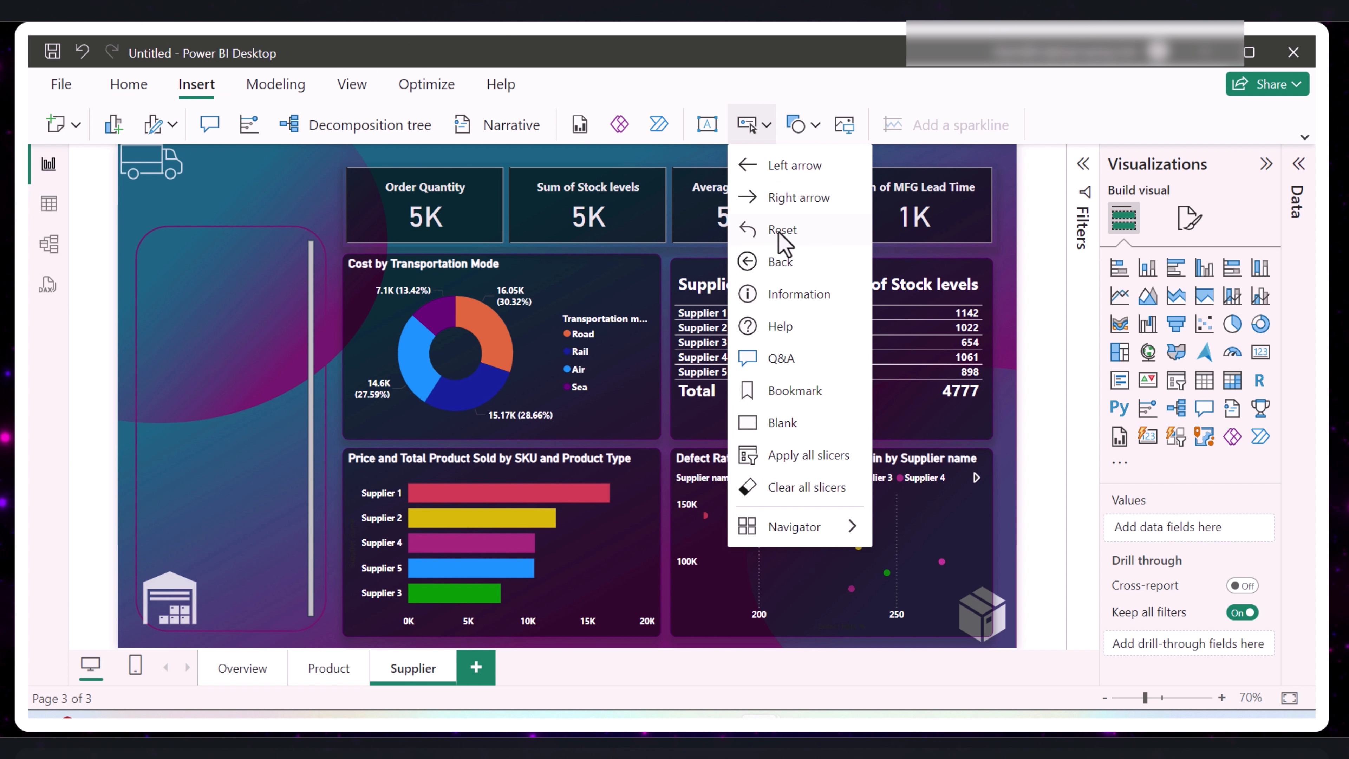
{"action": "mouse_move", "coordinate": [813, 533]}
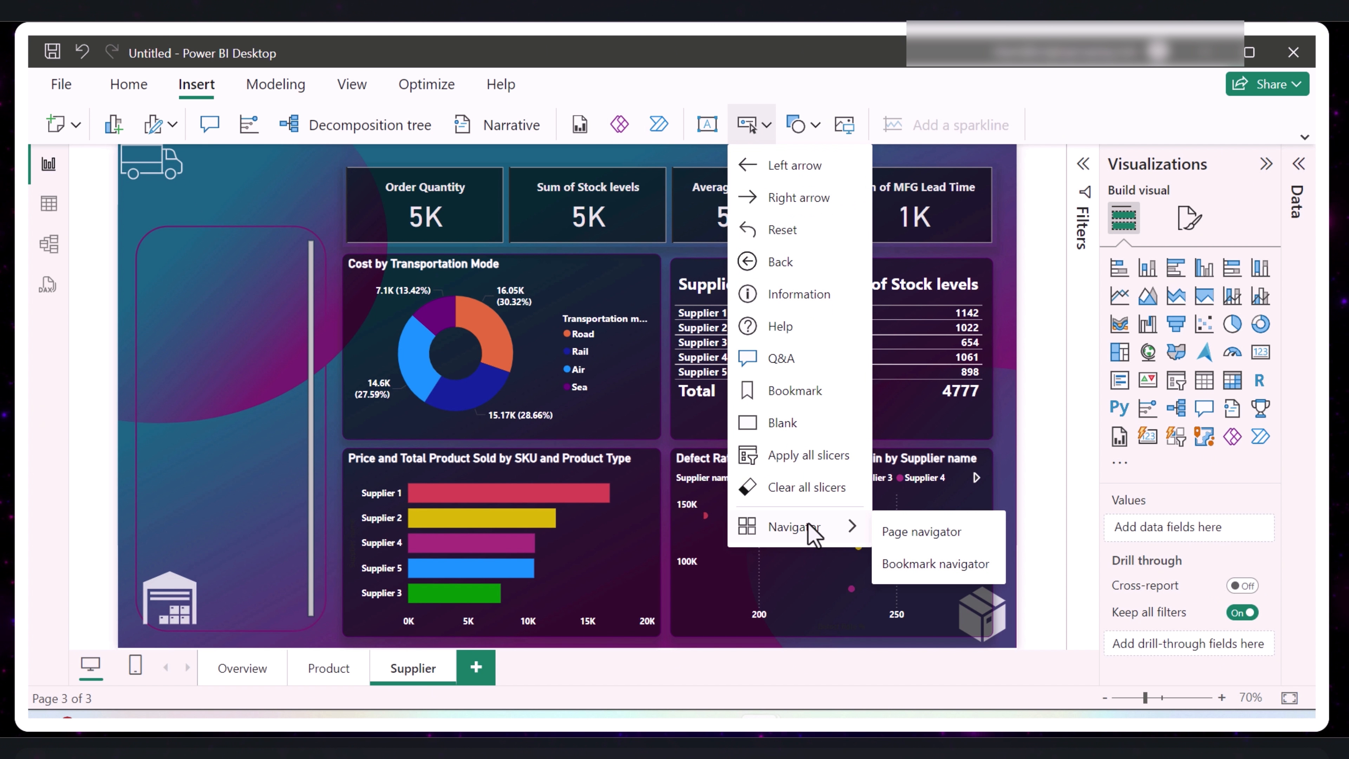
{"action": "left_click", "coordinate": [918, 531]}
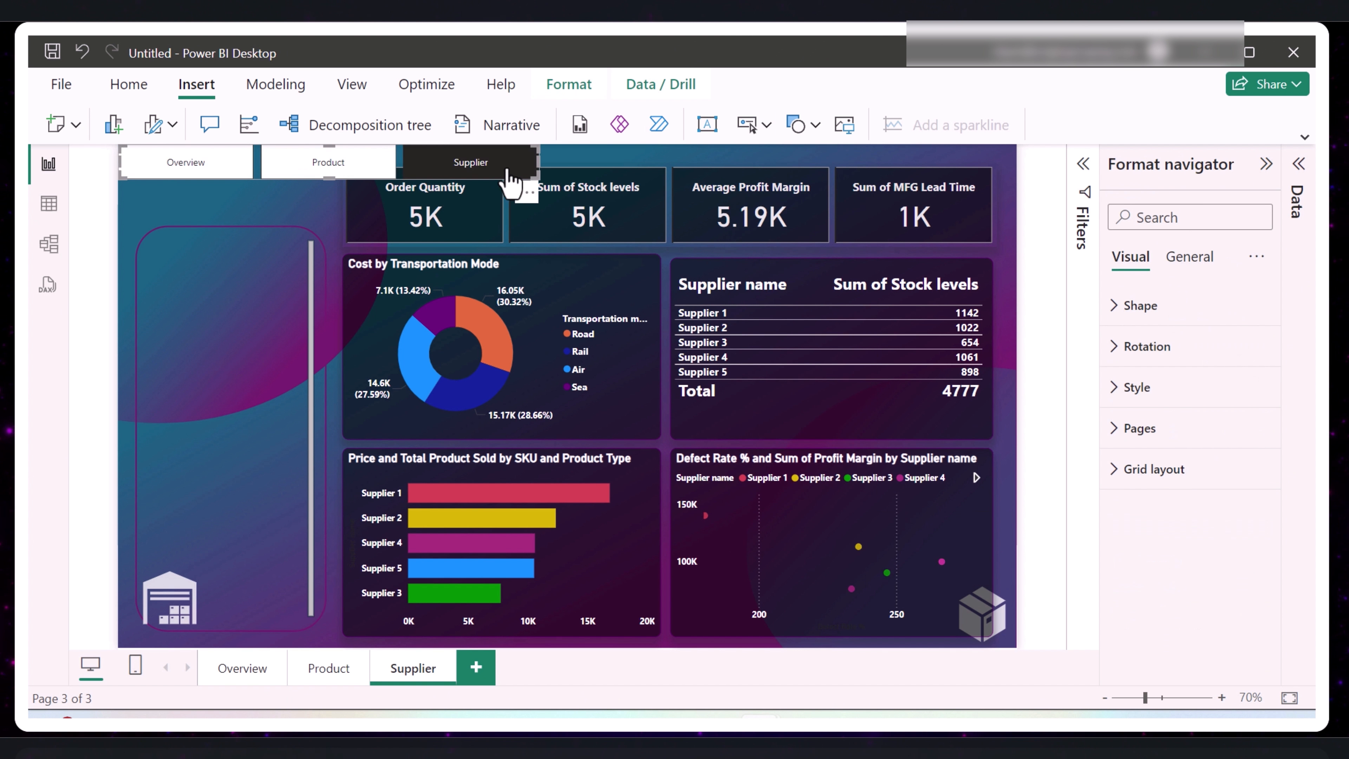
{"action": "left_click_drag", "start_coordinate": [498, 183], "coordinate": [450, 351]}
- Set the page navigator's grid layout orientation to Vertical
{"action": "left_click", "coordinate": [1190, 256]}
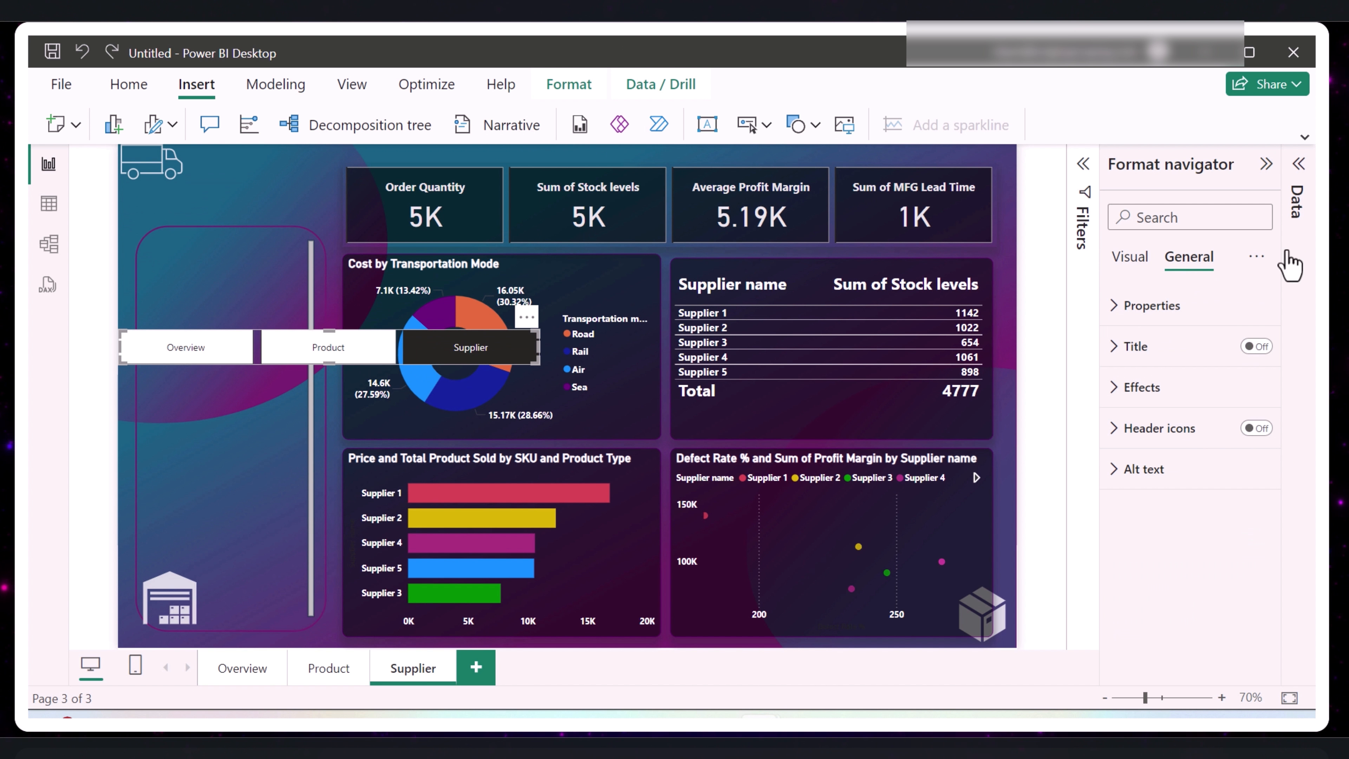
{"action": "left_click", "coordinate": [1130, 262]}
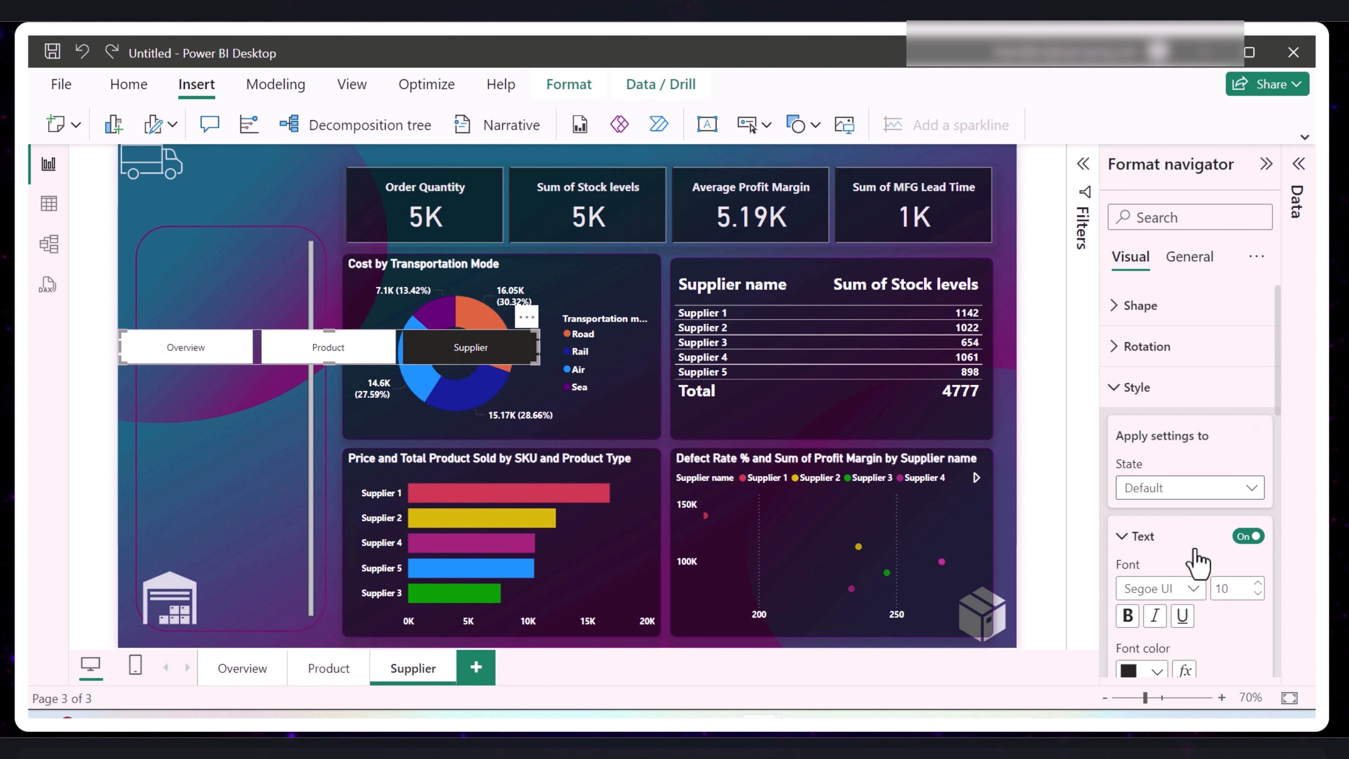
{"action": "scroll", "coordinate": [1199, 561], "scroll_direction": "down", "scroll_amount": 2}
{"action": "scroll", "coordinate": [1196, 548], "scroll_direction": "down", "scroll_amount": 10}
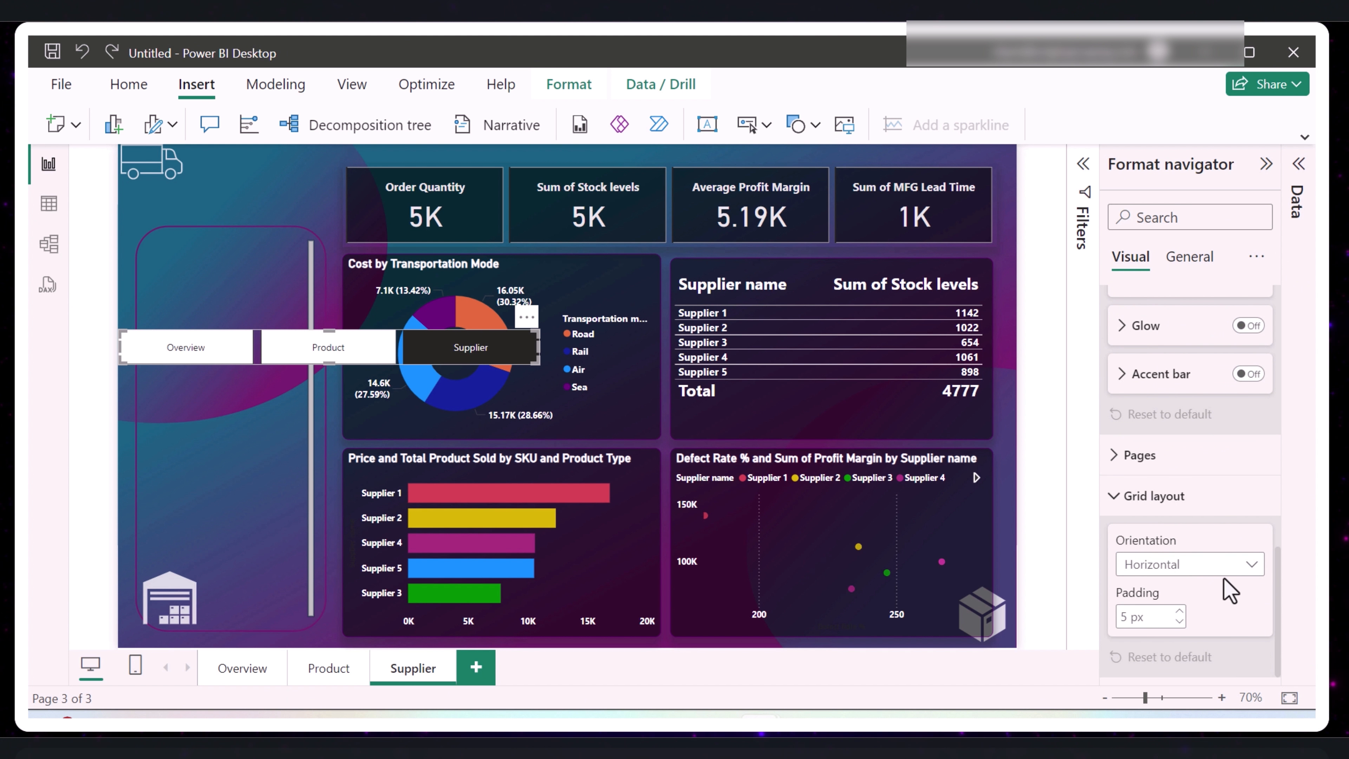
{"action": "left_click", "coordinate": [1251, 571]}
{"action": "left_click", "coordinate": [1195, 621]}
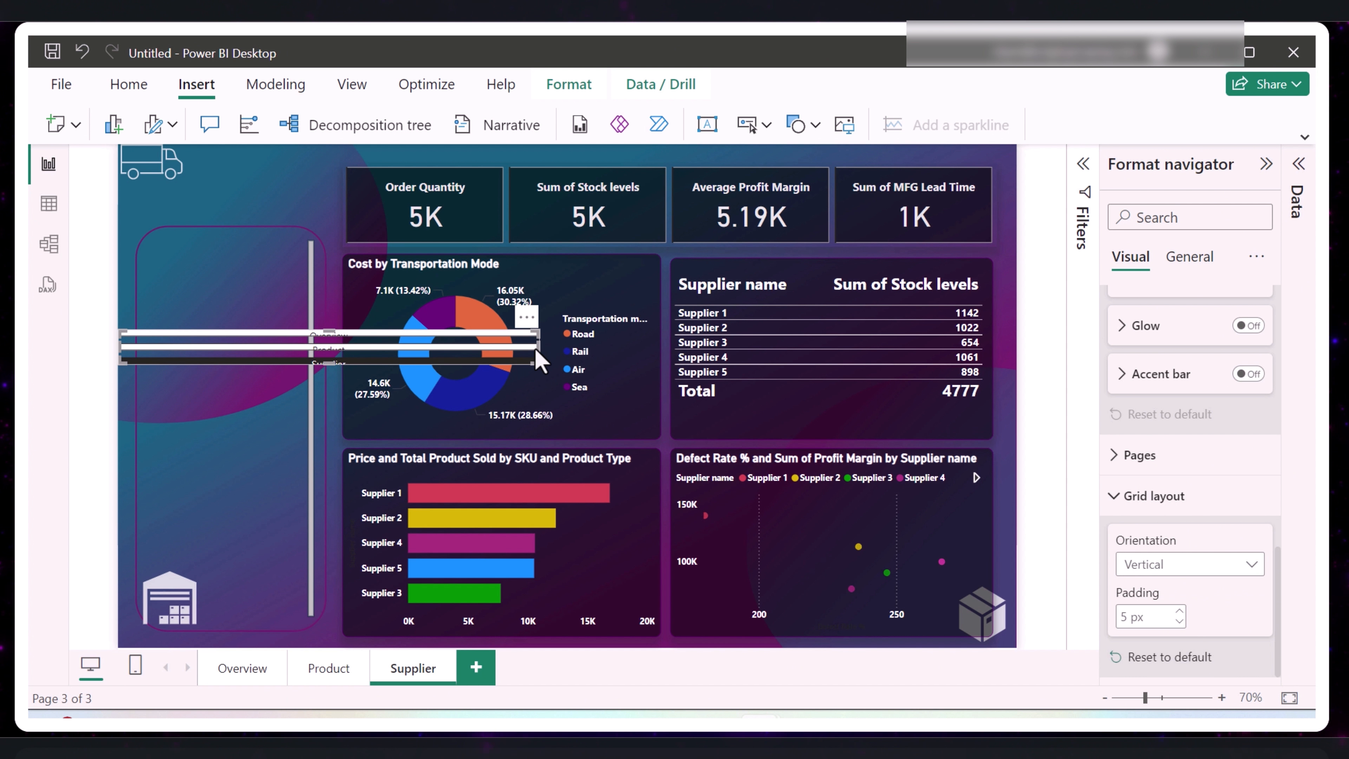
- Resize the page navigator to a narrow, tall stack of buttons that fits inside the rounded side frame
{"action": "left_click_drag", "start_coordinate": [535, 354], "coordinate": [299, 349]}
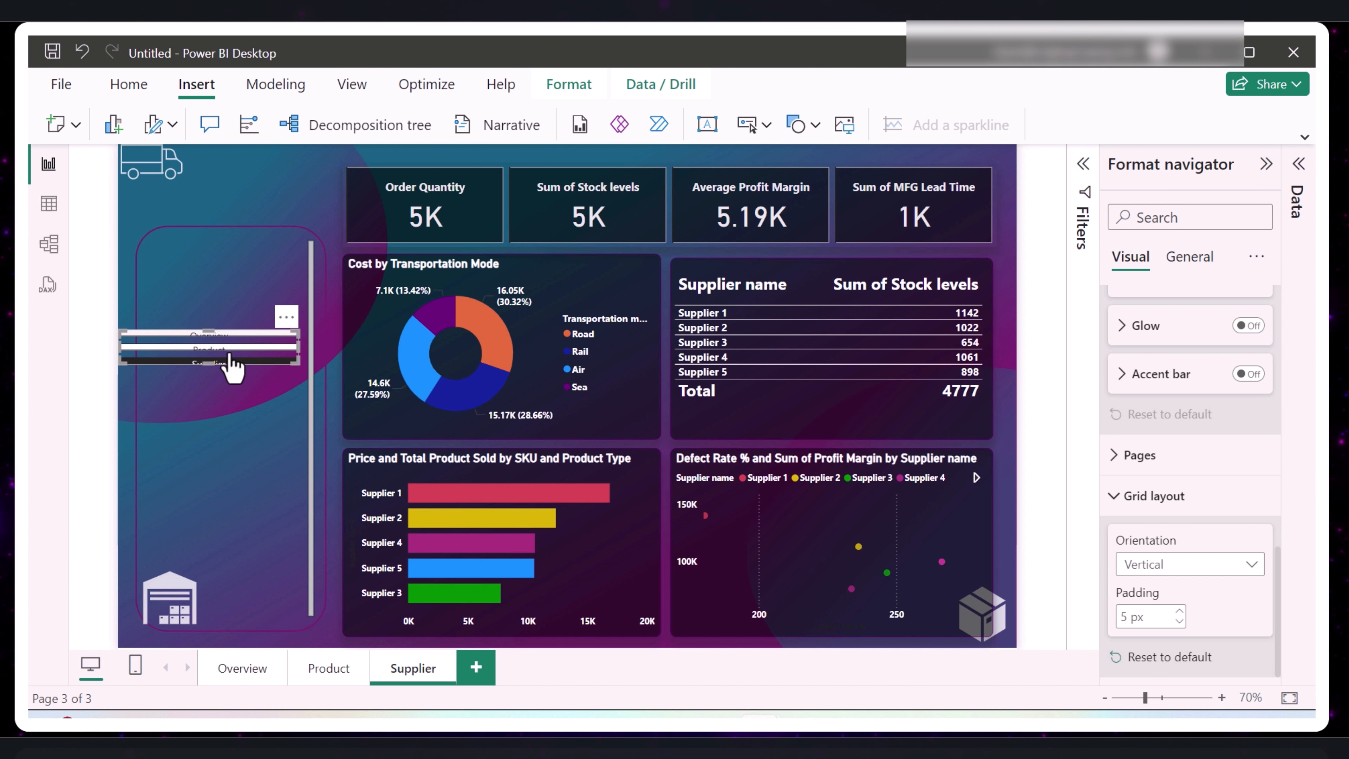
{"action": "left_click_drag", "start_coordinate": [208, 366], "coordinate": [229, 616]}
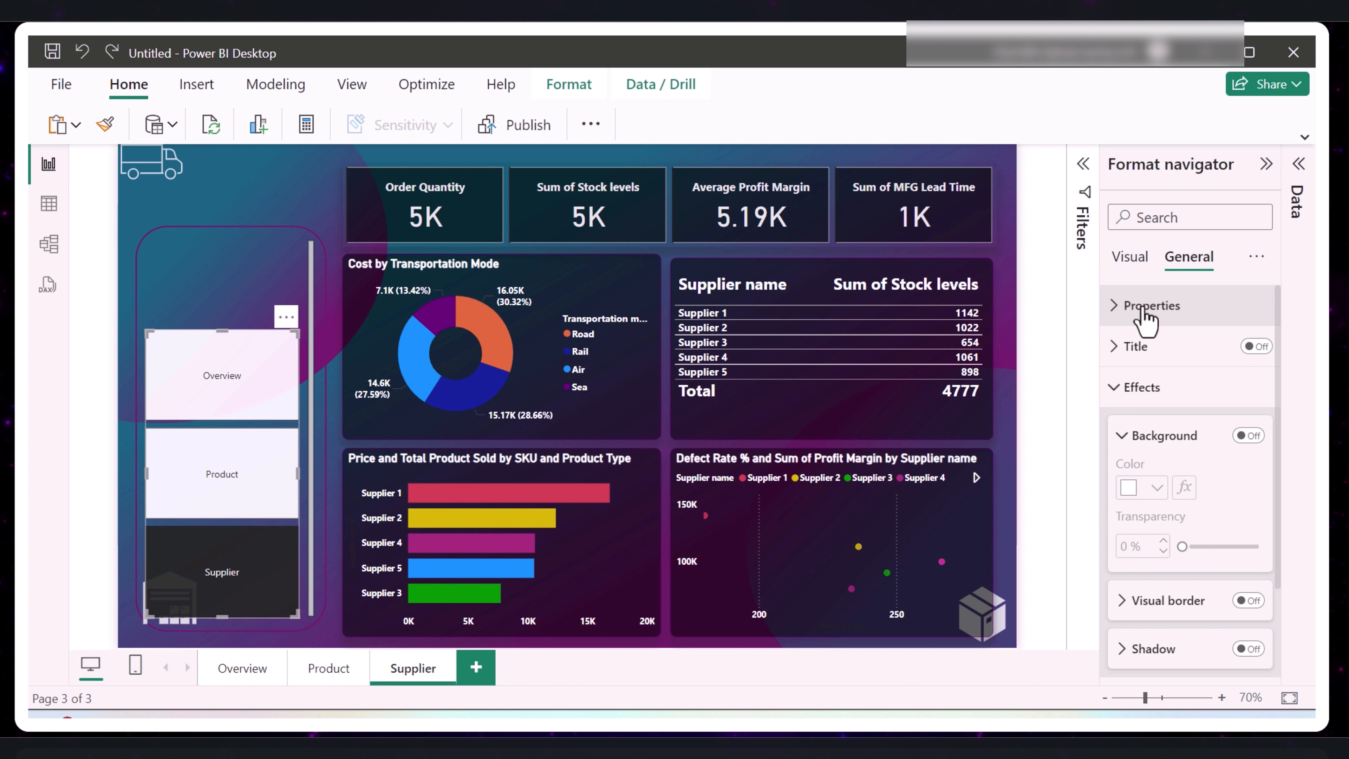
- Set the page navigator's default-state button fill transparency to 100%
{"action": "left_click", "coordinate": [1131, 263]}
{"action": "scroll", "coordinate": [1169, 580], "scroll_direction": "down", "scroll_amount": 10}
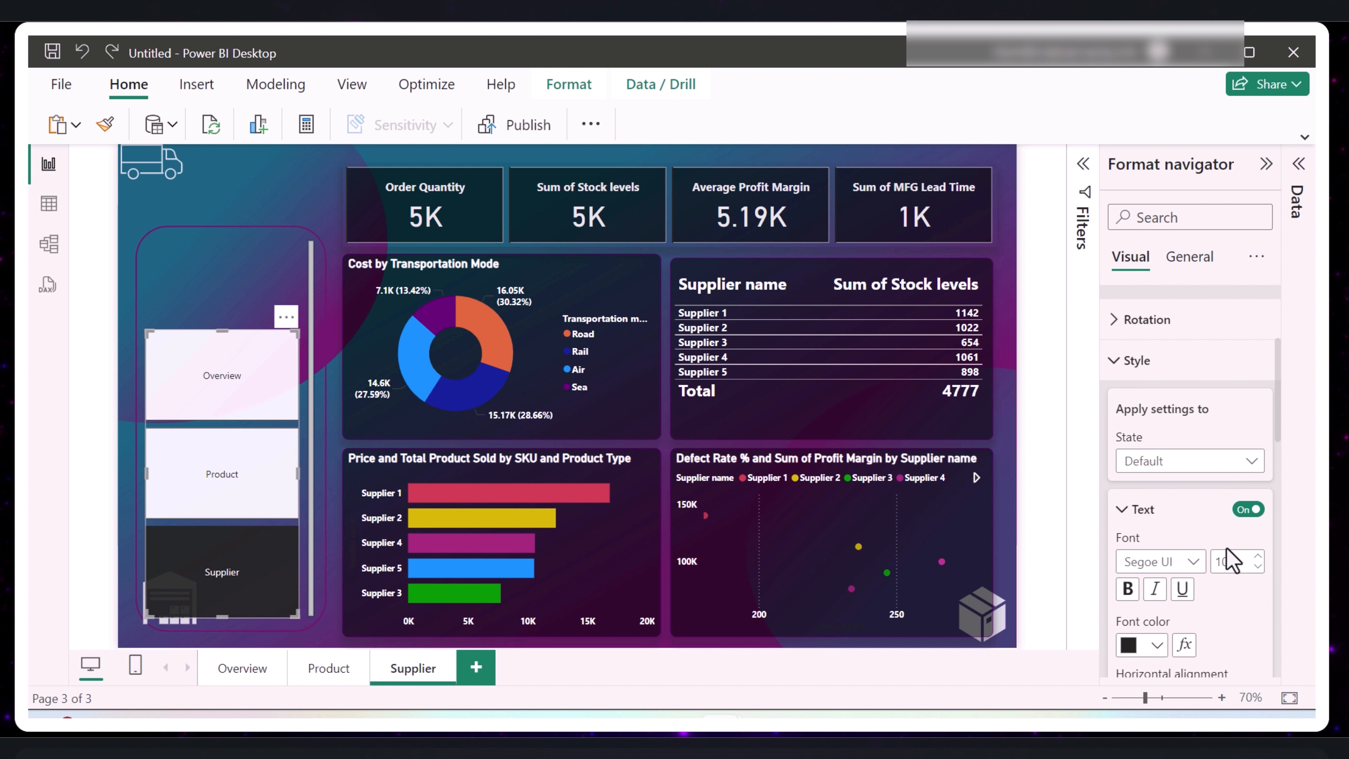
{"action": "scroll", "coordinate": [1227, 556], "scroll_direction": "down", "scroll_amount": 5}
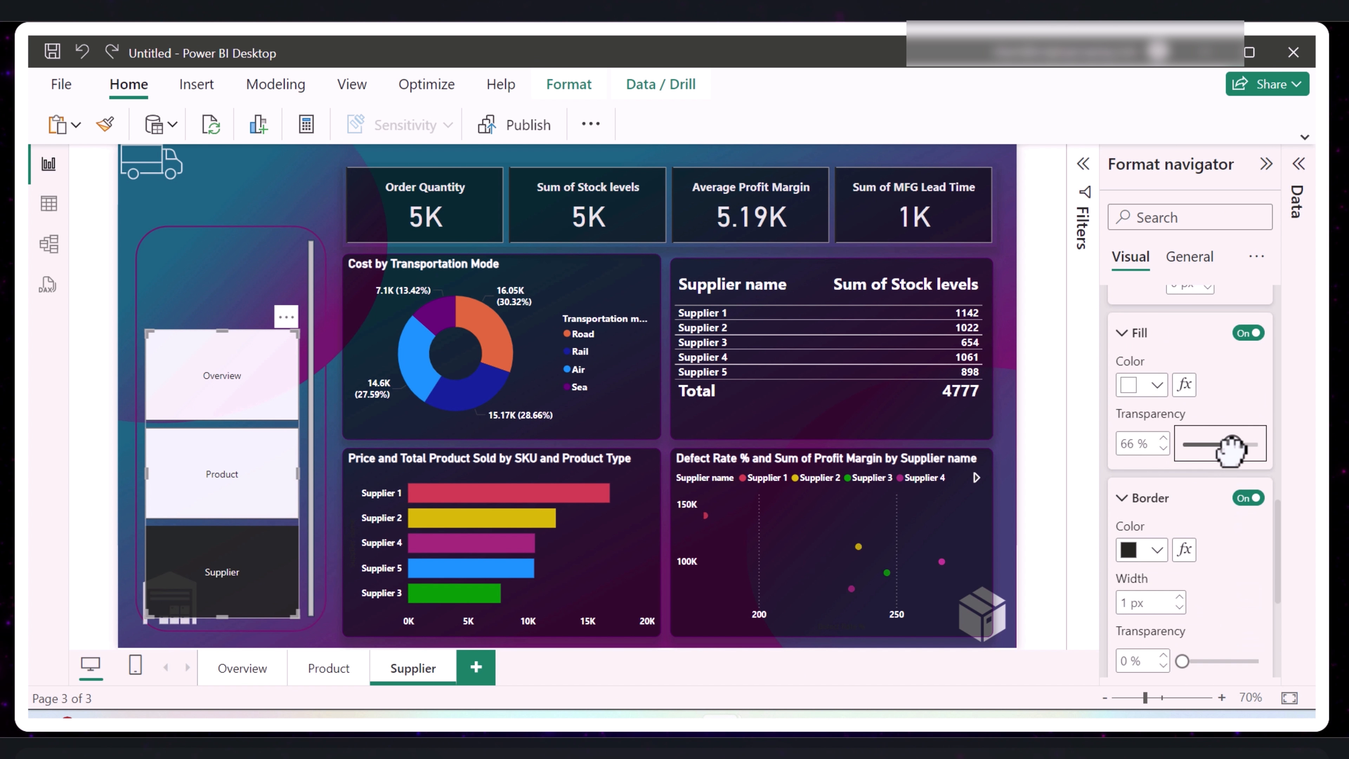
{"action": "left_click_drag", "start_coordinate": [1221, 444], "coordinate": [1259, 444]}
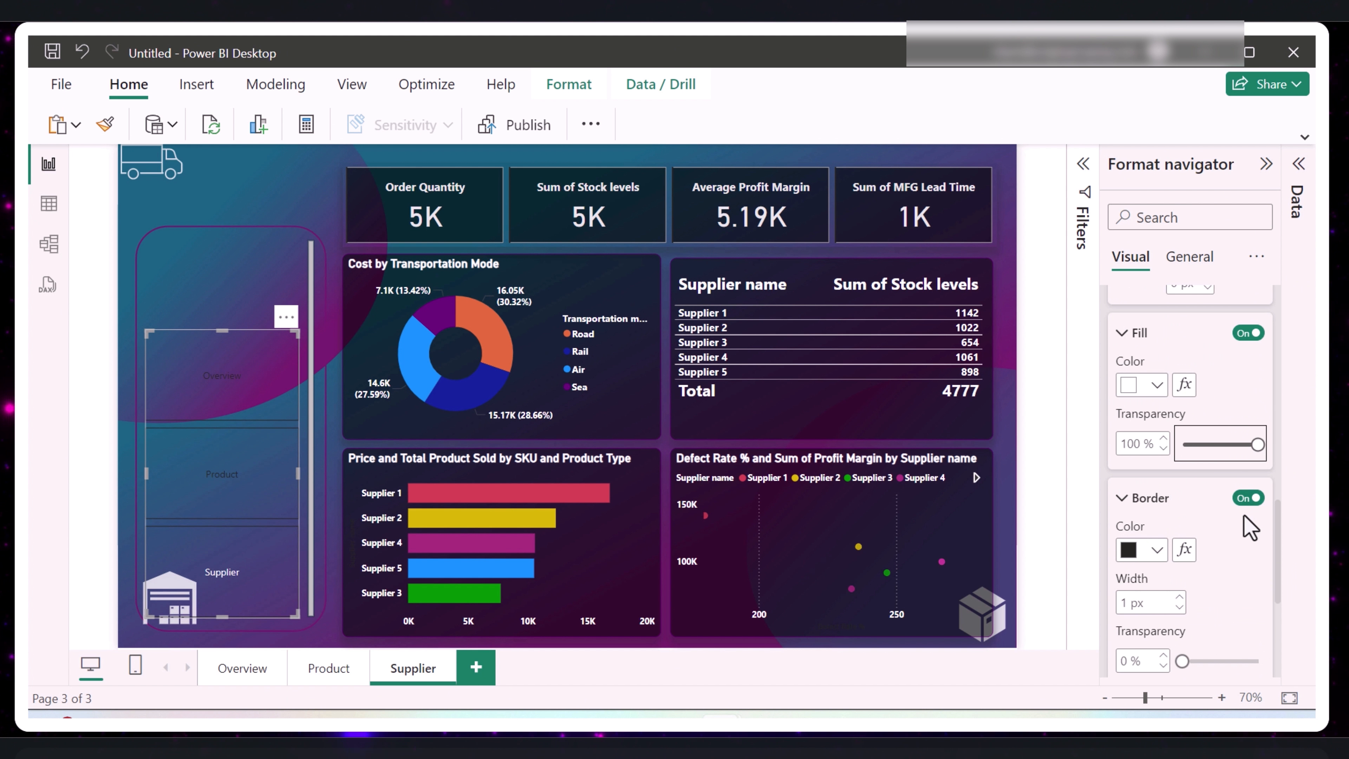
- Set the navigator buttons' default-state border color to #a8337d and turn on their shadow and glow
{"action": "scroll", "coordinate": [1244, 531], "scroll_direction": "down", "scroll_amount": 3}
{"action": "left_click", "coordinate": [1158, 451]}
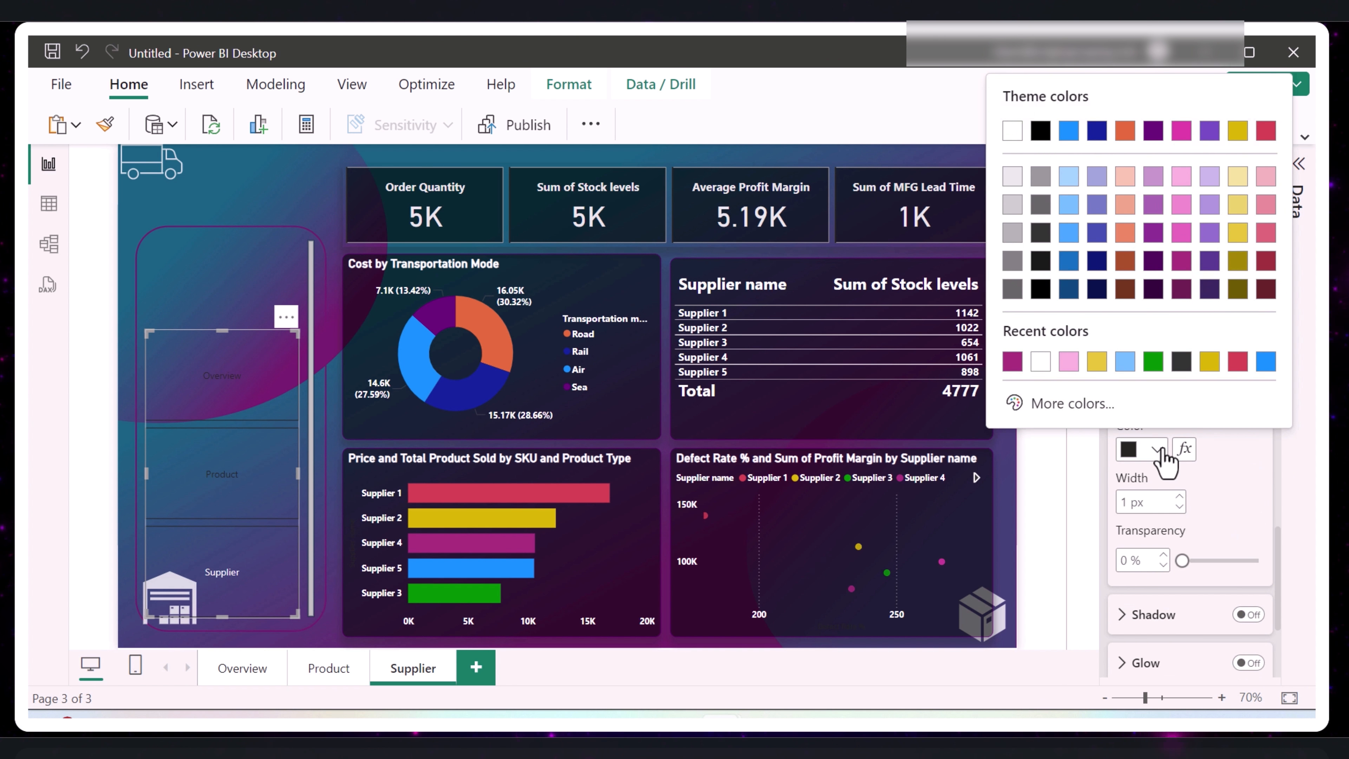
{"action": "left_click", "coordinate": [1012, 363]}
{"action": "scroll", "coordinate": [1182, 547], "scroll_direction": "up", "scroll_amount": 2}
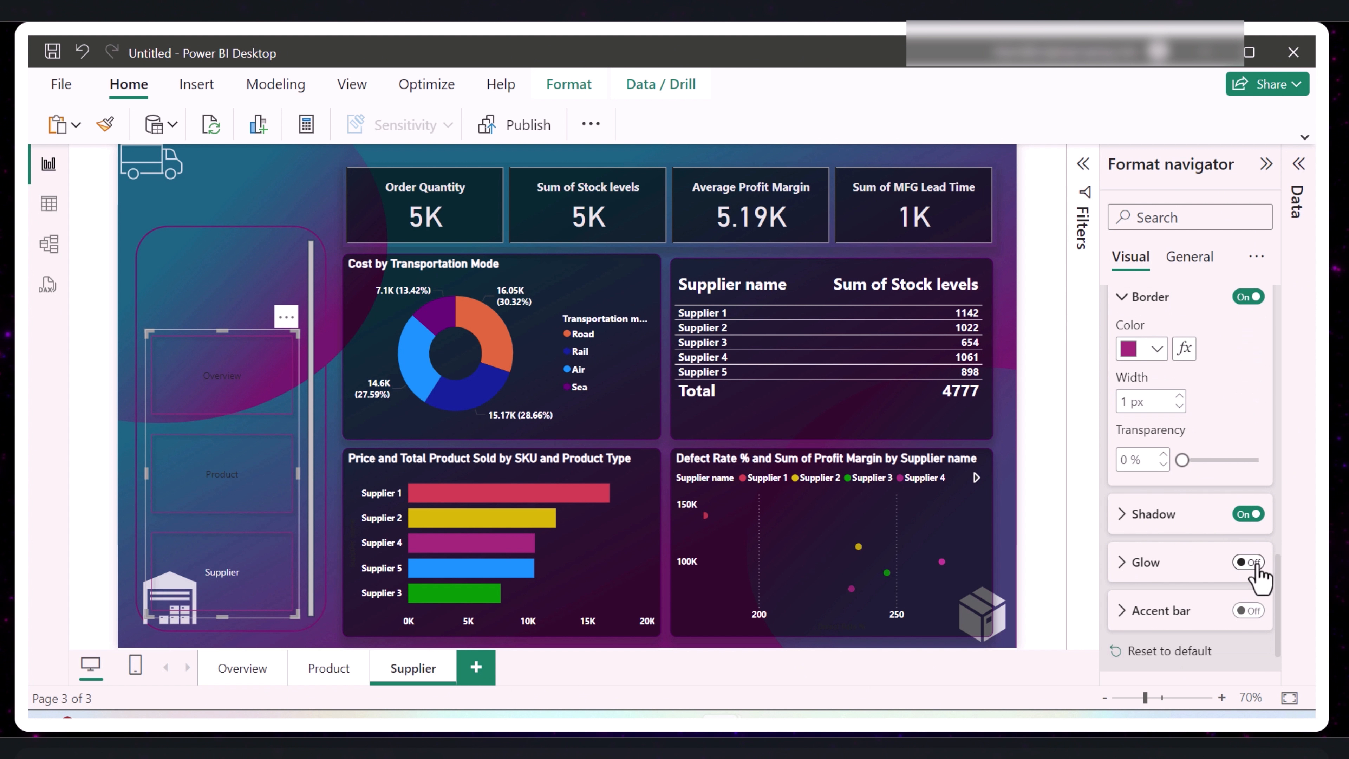
- Style the navigator's Hover-state button text as white, bold and size 14
{"action": "left_click", "coordinate": [1232, 388]}
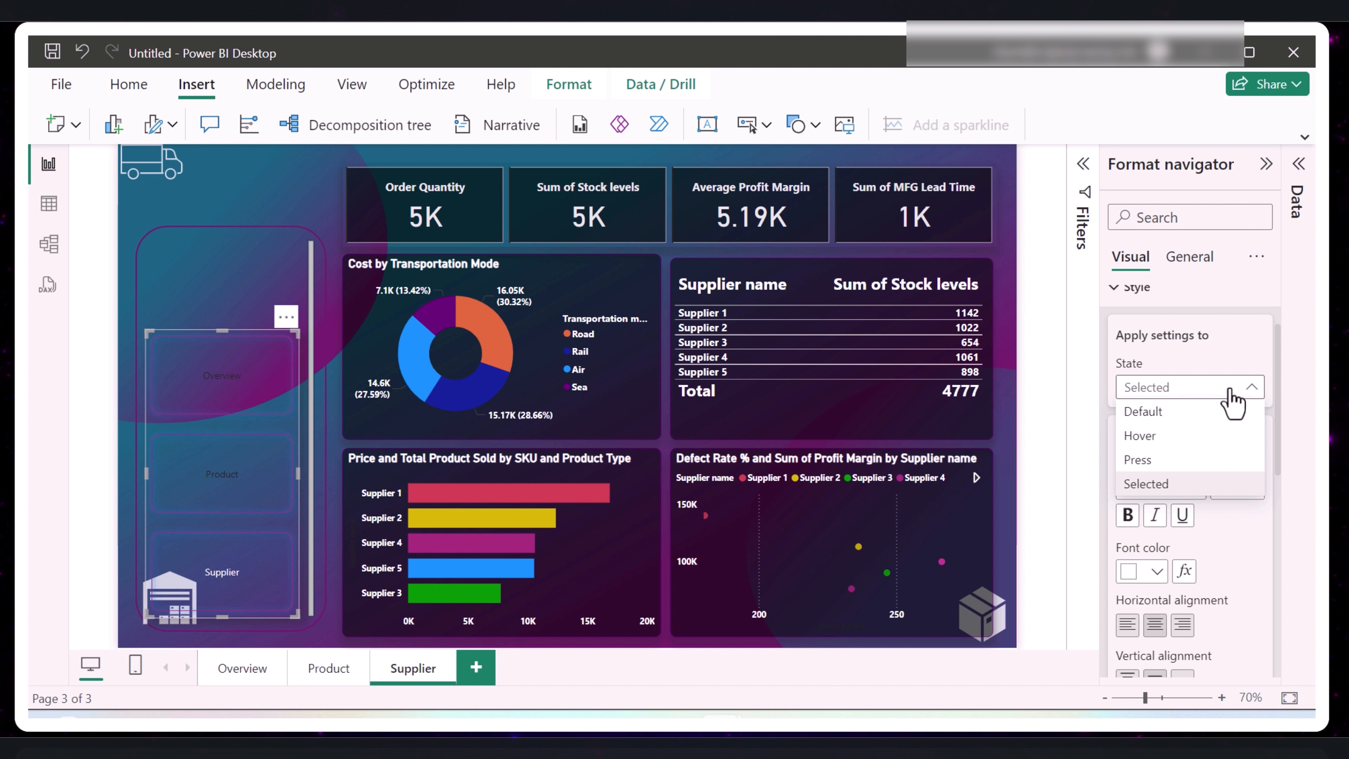
{"action": "left_click", "coordinate": [1232, 393]}
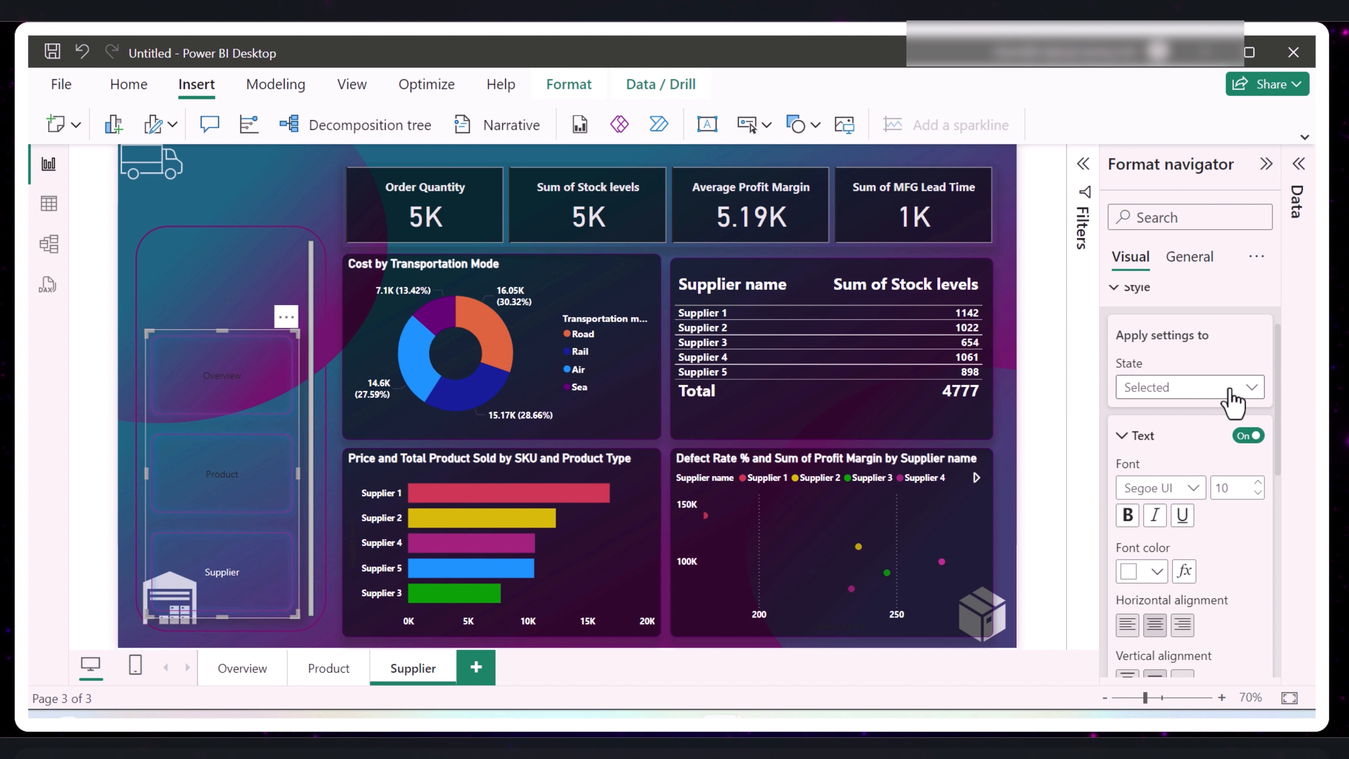
{"action": "left_click", "coordinate": [1232, 388]}
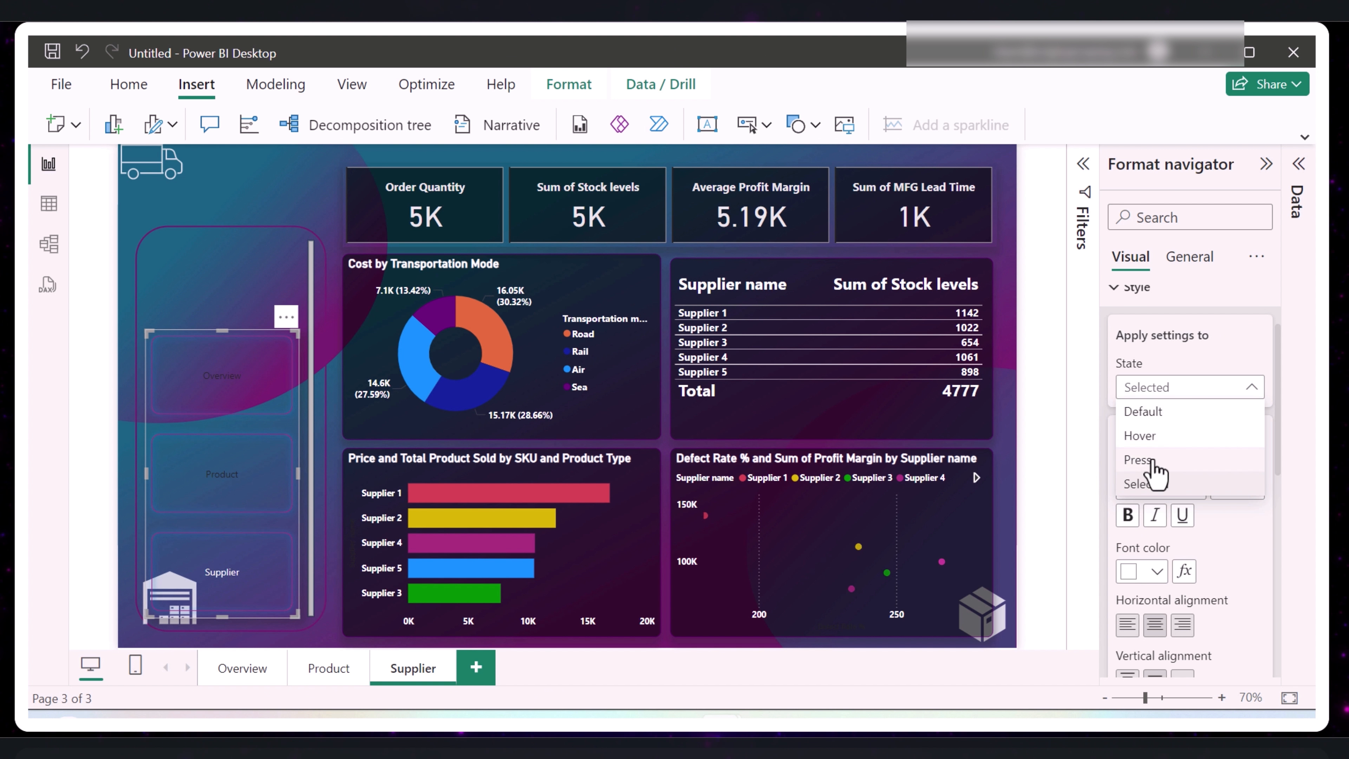
{"action": "left_click", "coordinate": [1155, 434]}
{"action": "scroll", "coordinate": [1160, 473], "scroll_direction": "down", "scroll_amount": 2}
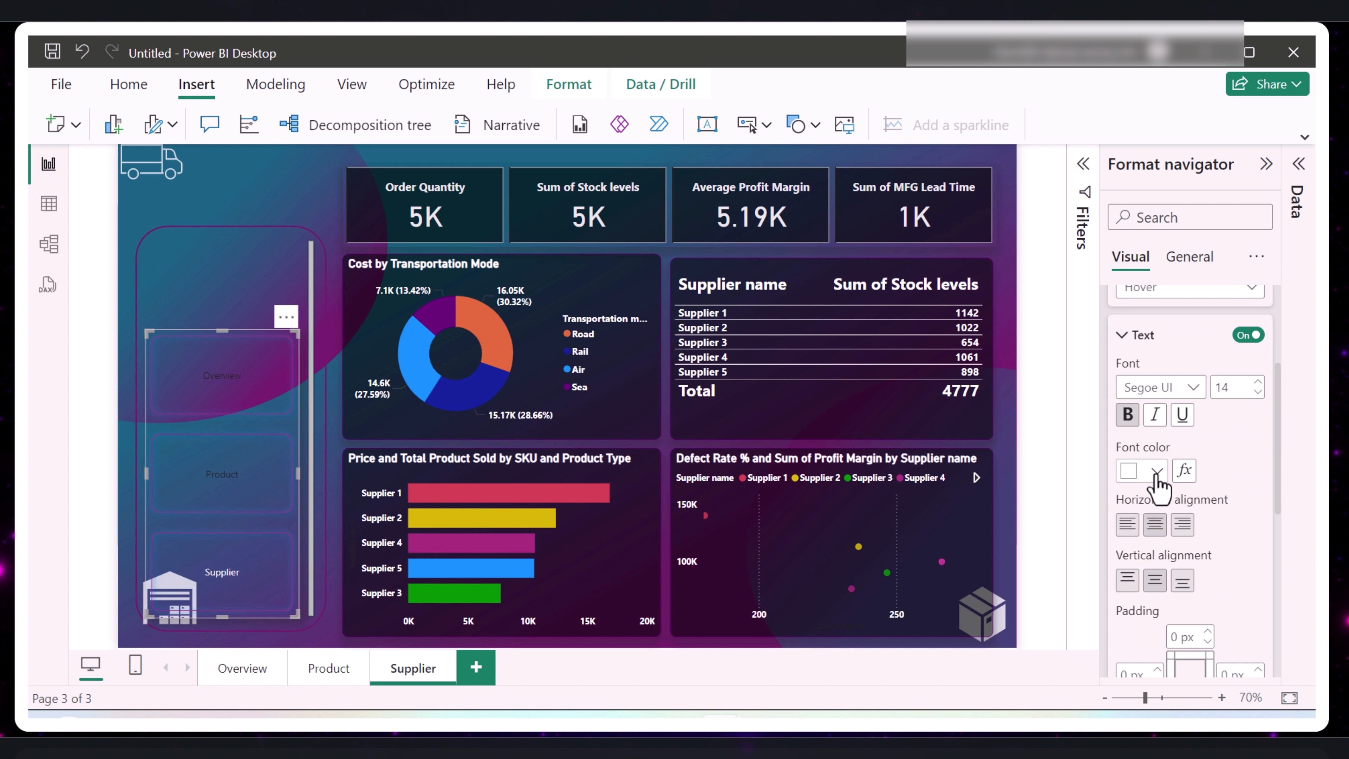
{"action": "left_click", "coordinate": [1157, 472]}
{"action": "left_click", "coordinate": [1157, 473]}
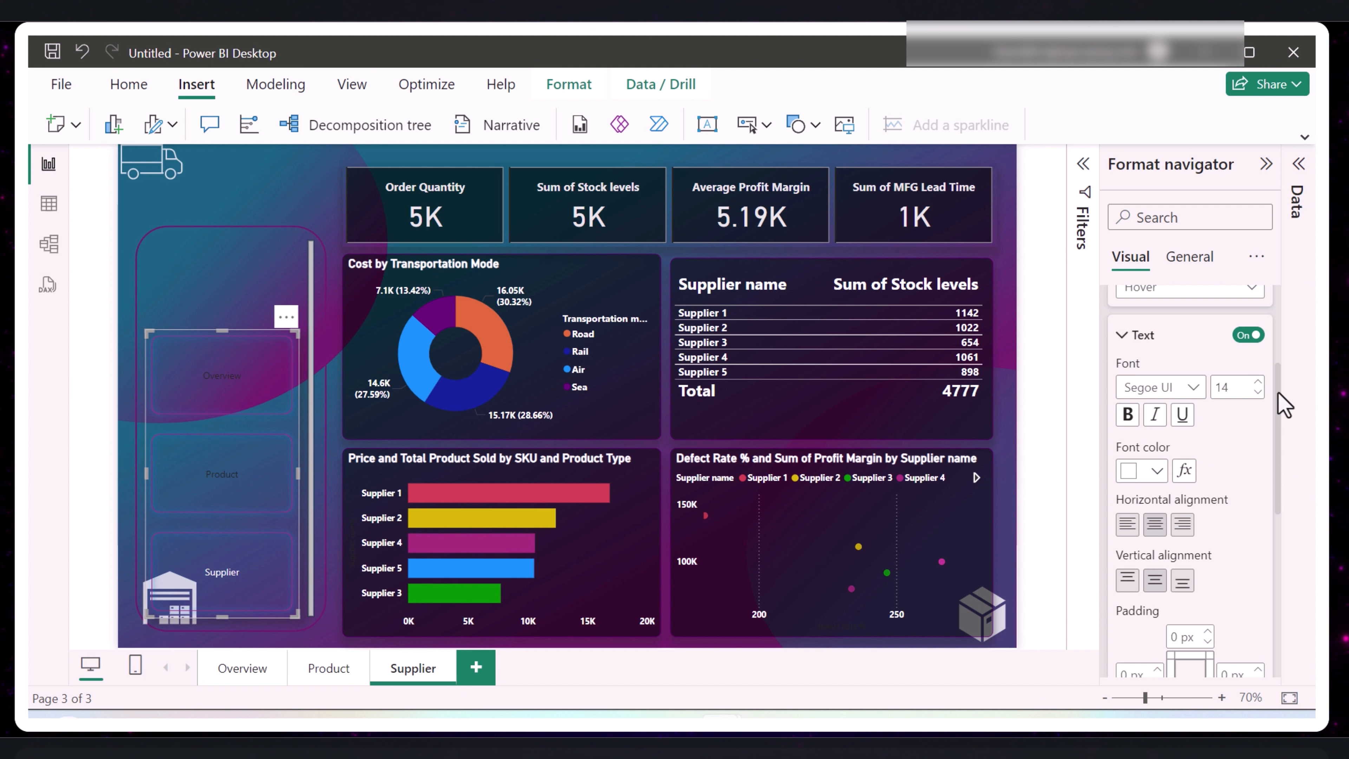
{"action": "left_click", "coordinate": [1128, 414]}
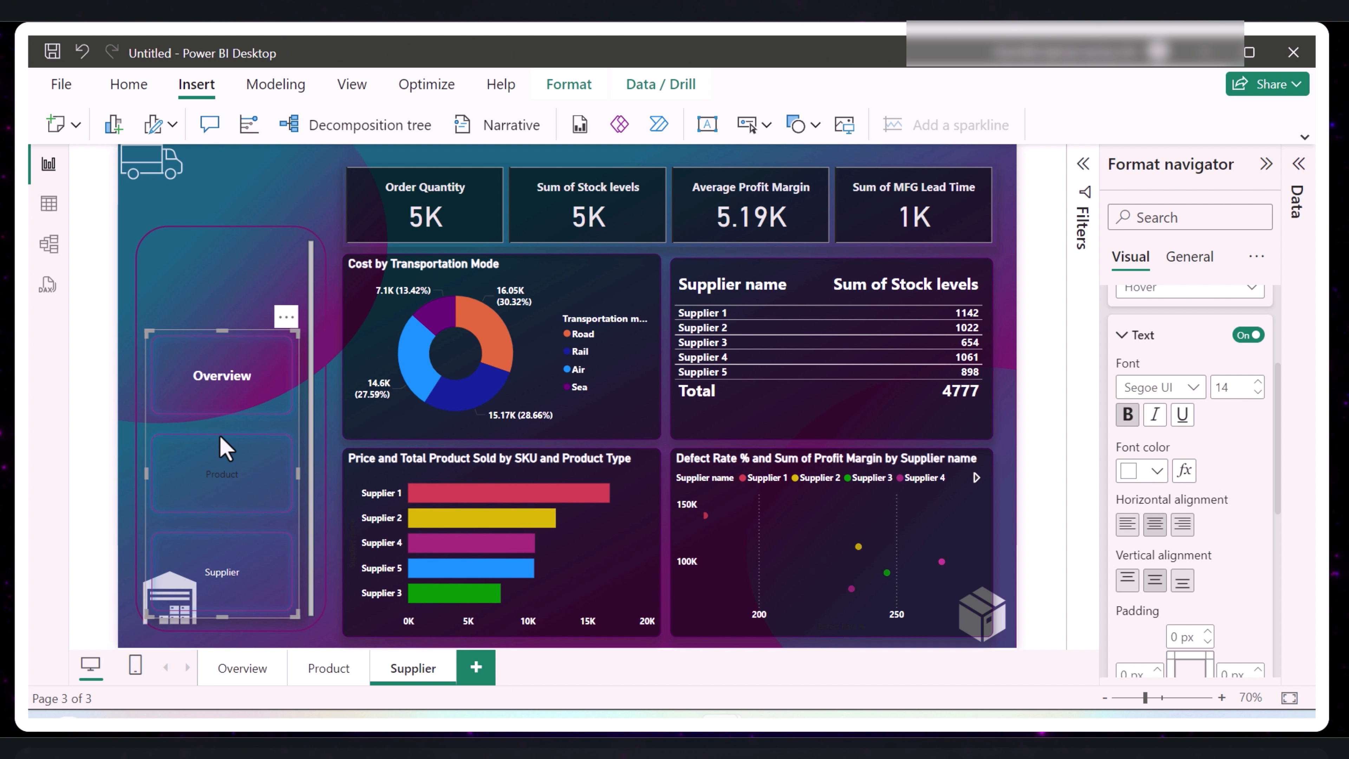
- Set the navigator's Hover-state fill to black with 75% transparency
{"action": "scroll", "coordinate": [1169, 532], "scroll_direction": "down", "scroll_amount": 4}
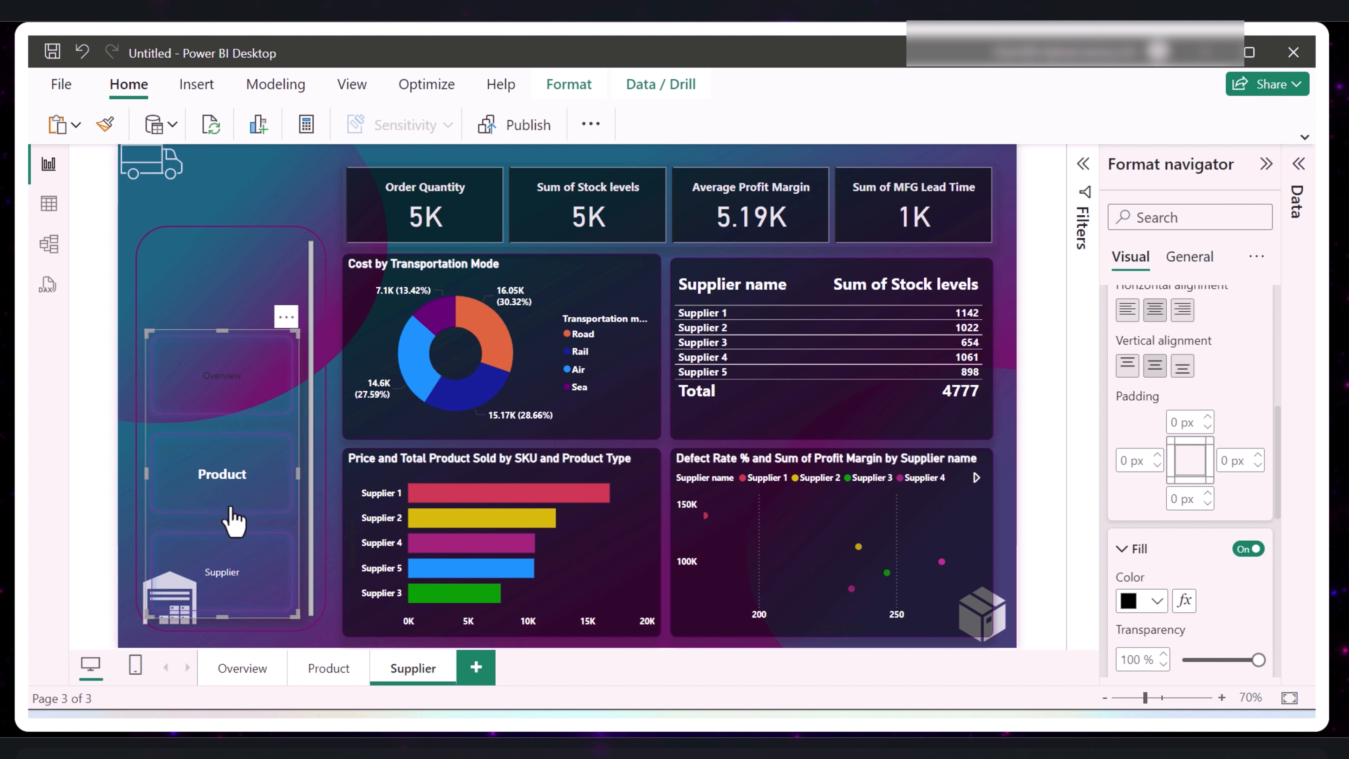
{"action": "left_click", "coordinate": [1156, 601]}
{"action": "left_click", "coordinate": [1166, 605]}
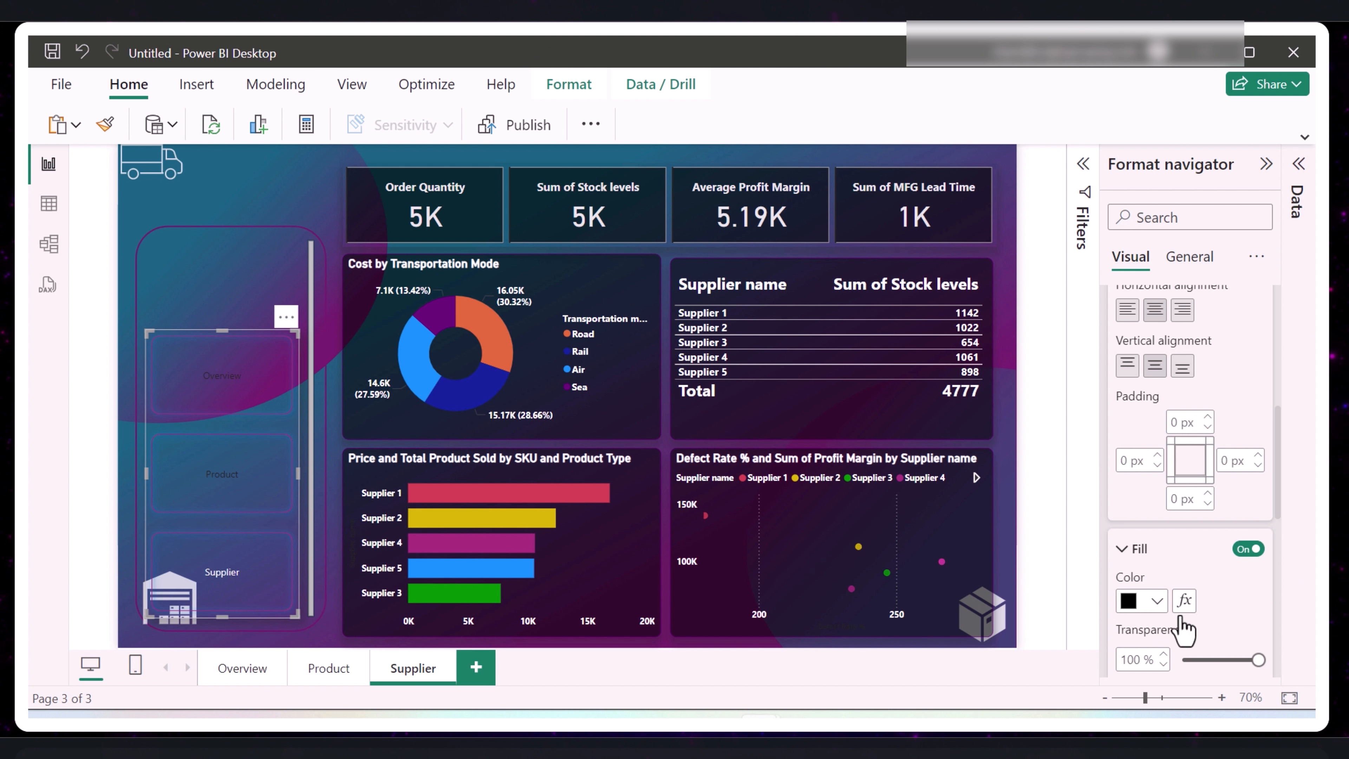
{"action": "left_click_drag", "start_coordinate": [1258, 660], "coordinate": [1229, 663]}
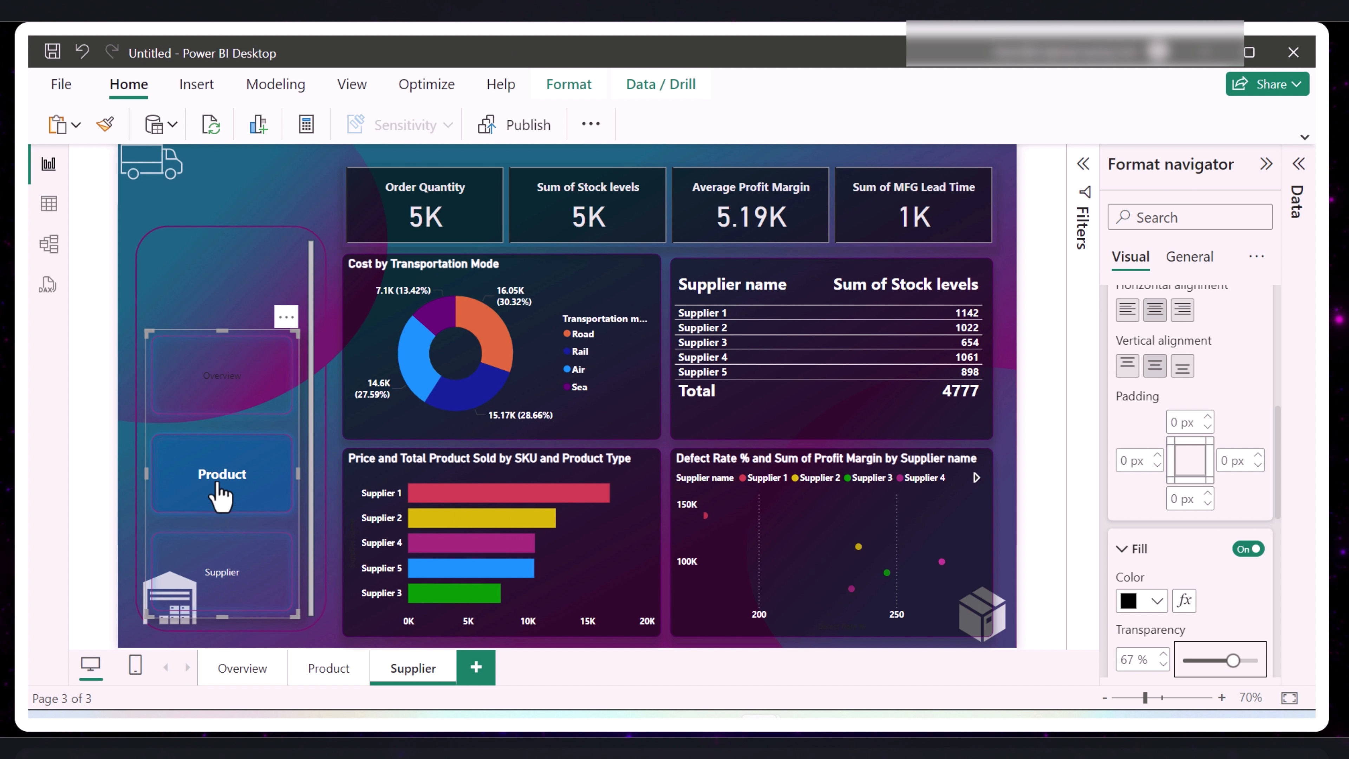
{"action": "left_click_drag", "start_coordinate": [1233, 661], "coordinate": [1239, 661]}
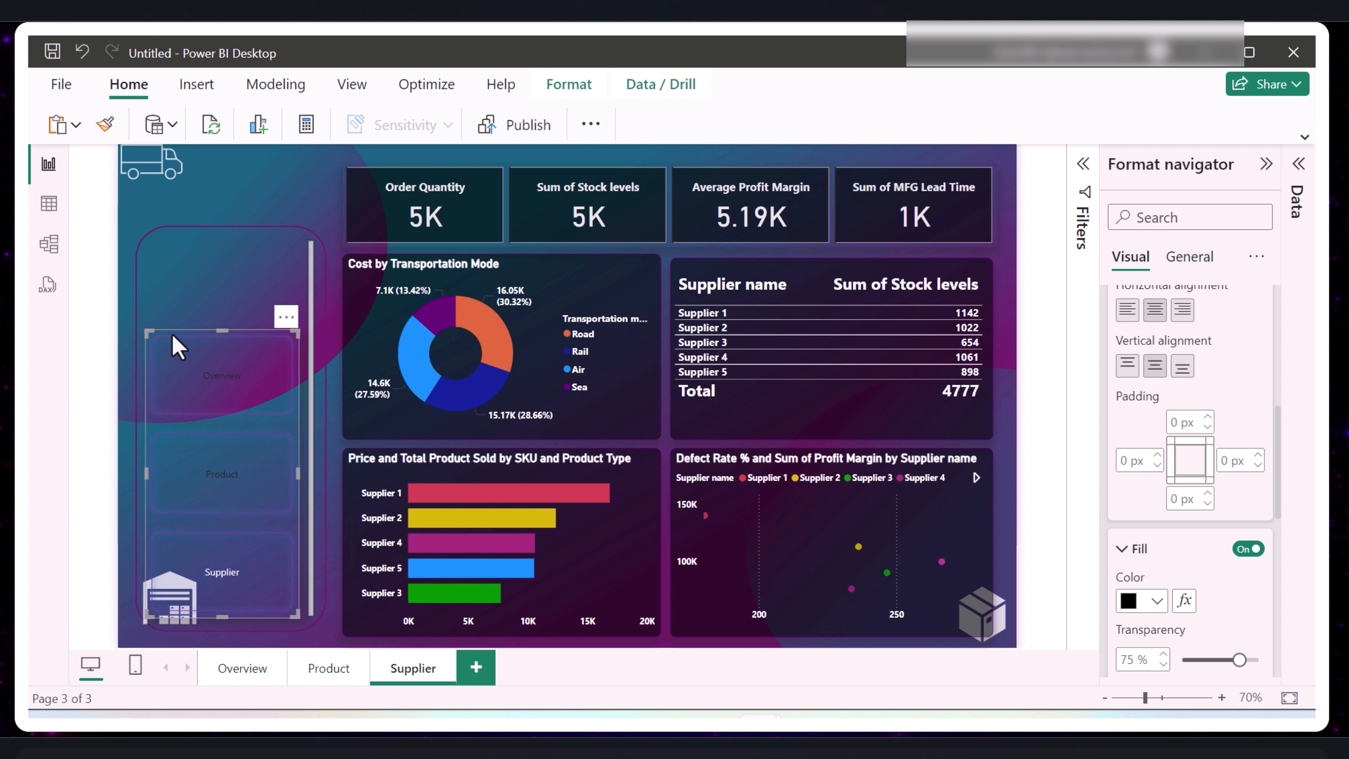
- Place the styled page navigator on the Product and Overview pages and test it by switching to Product and Supplier
{"action": "left_click", "coordinate": [222, 474], "text": "ctrl"}
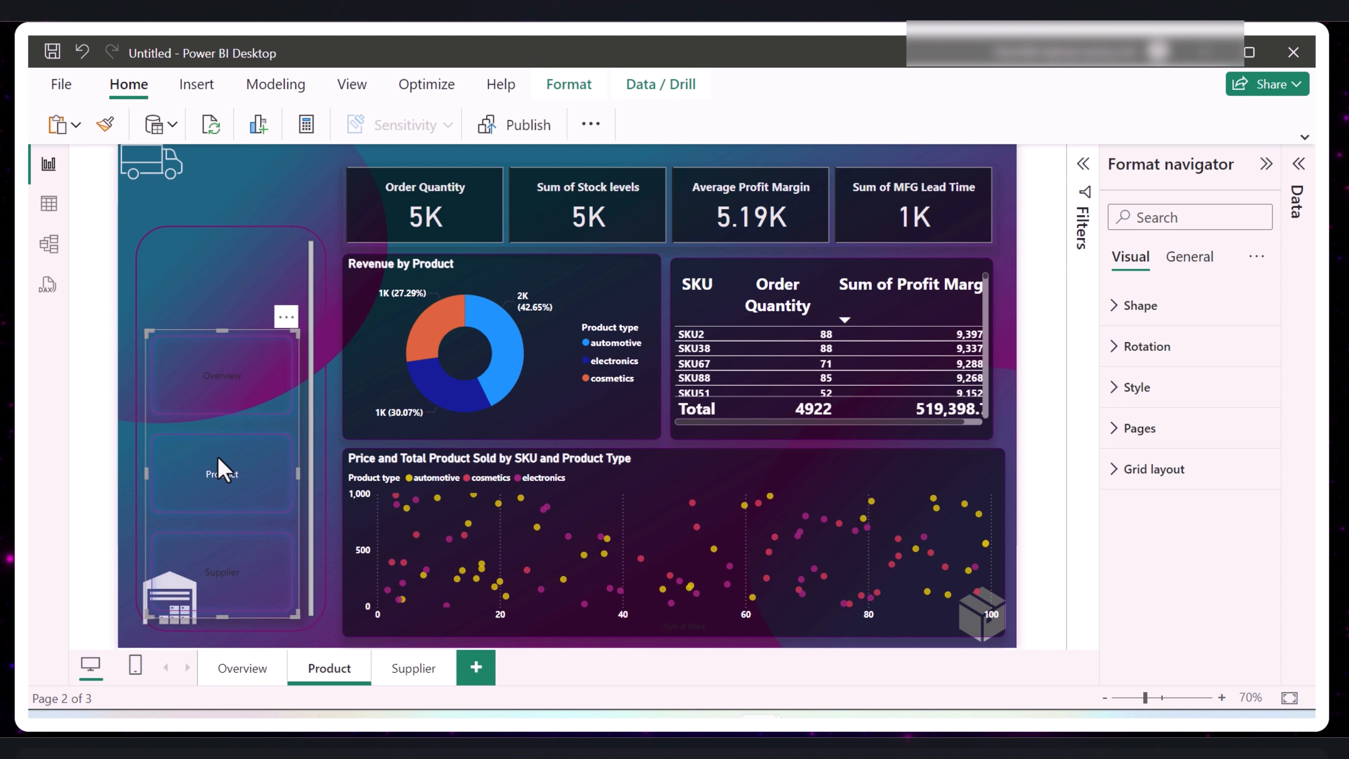
{"action": "key", "text": "ctrl+a"}
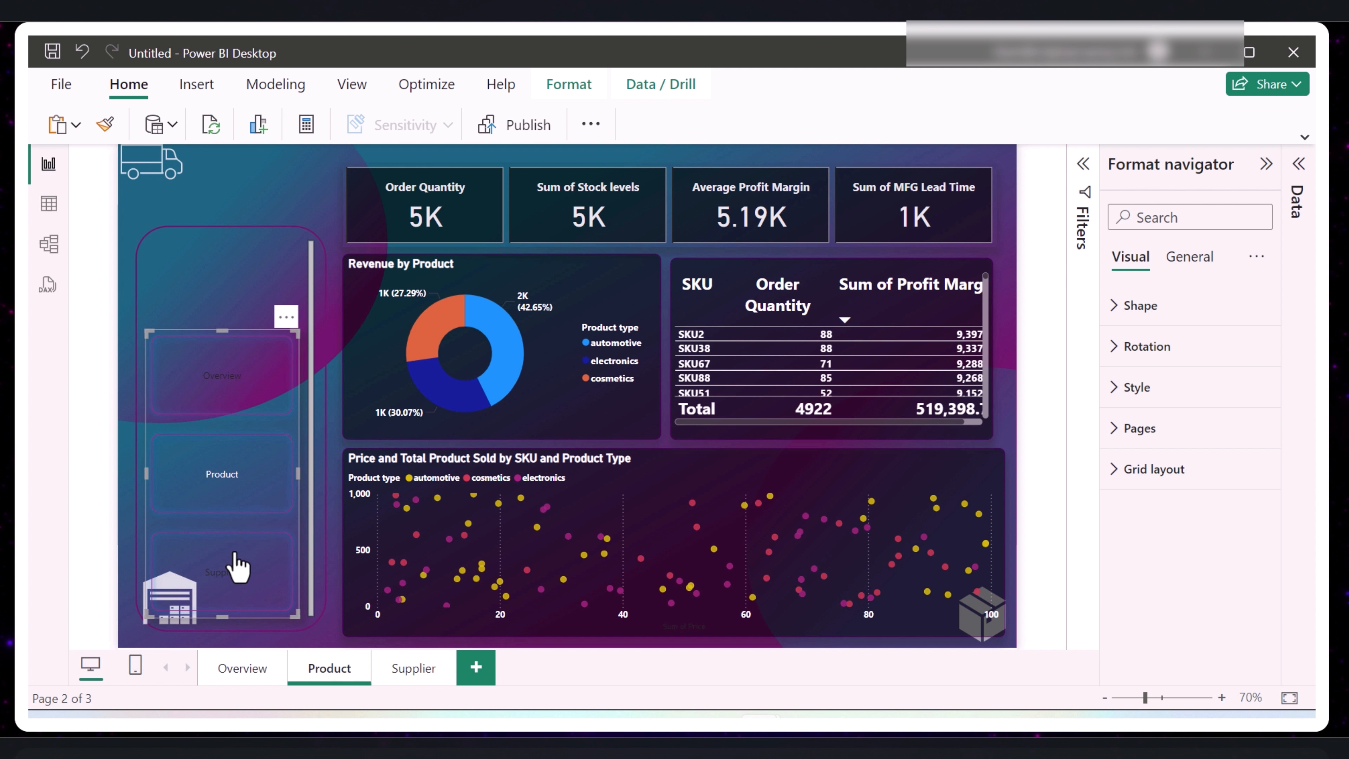
{"action": "left_click", "coordinate": [250, 668]}
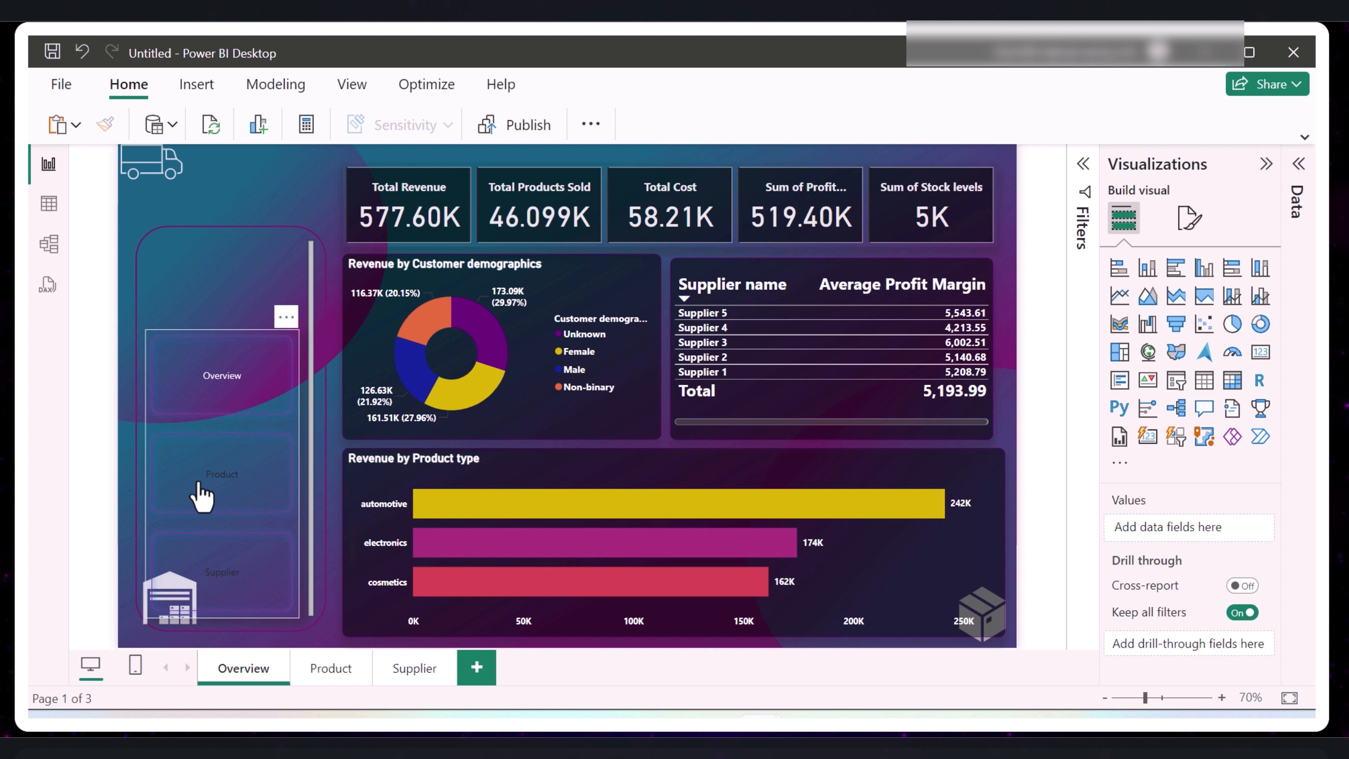
{"action": "left_click", "coordinate": [201, 497]}
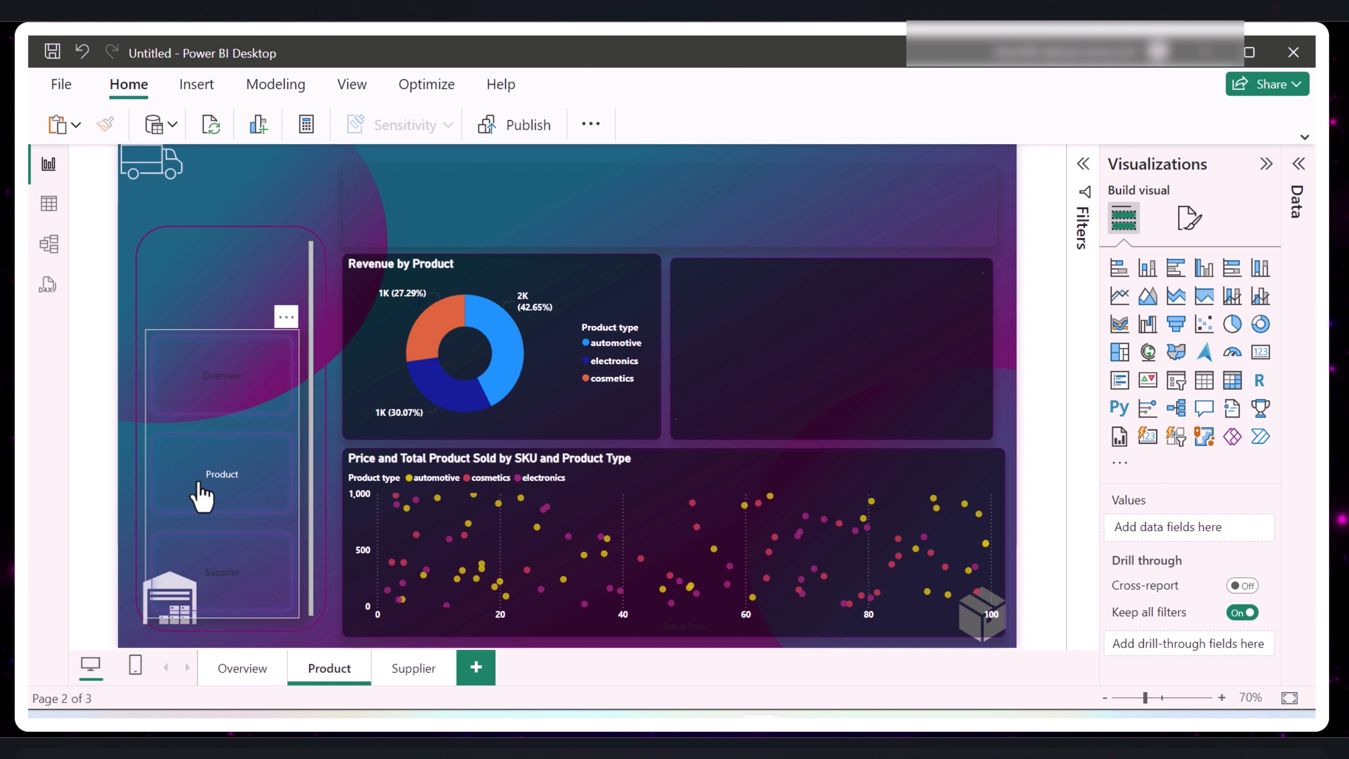
{"action": "left_click", "coordinate": [259, 582]}
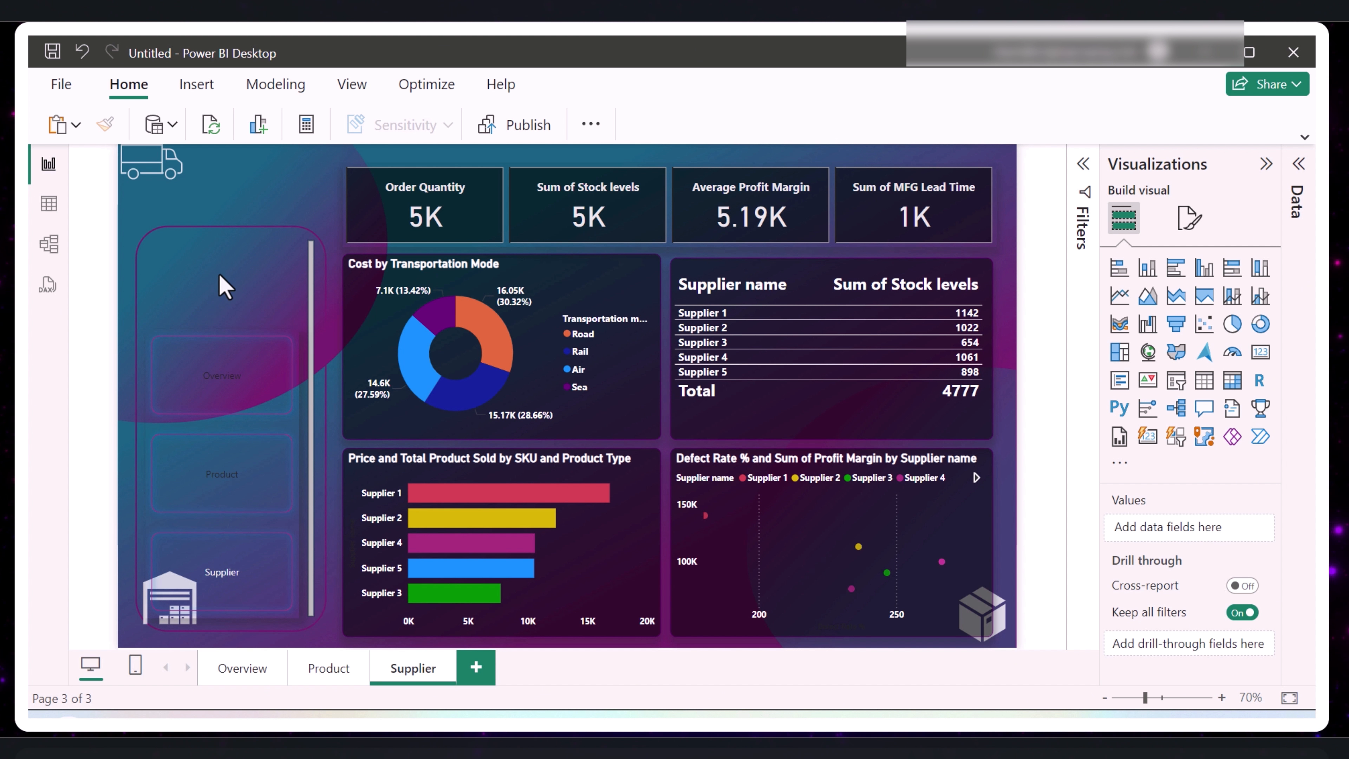
- Add a slicer on the SKU field and fit it as a short box inside the side frame above the page navigator
{"action": "left_click", "coordinate": [1176, 381]}
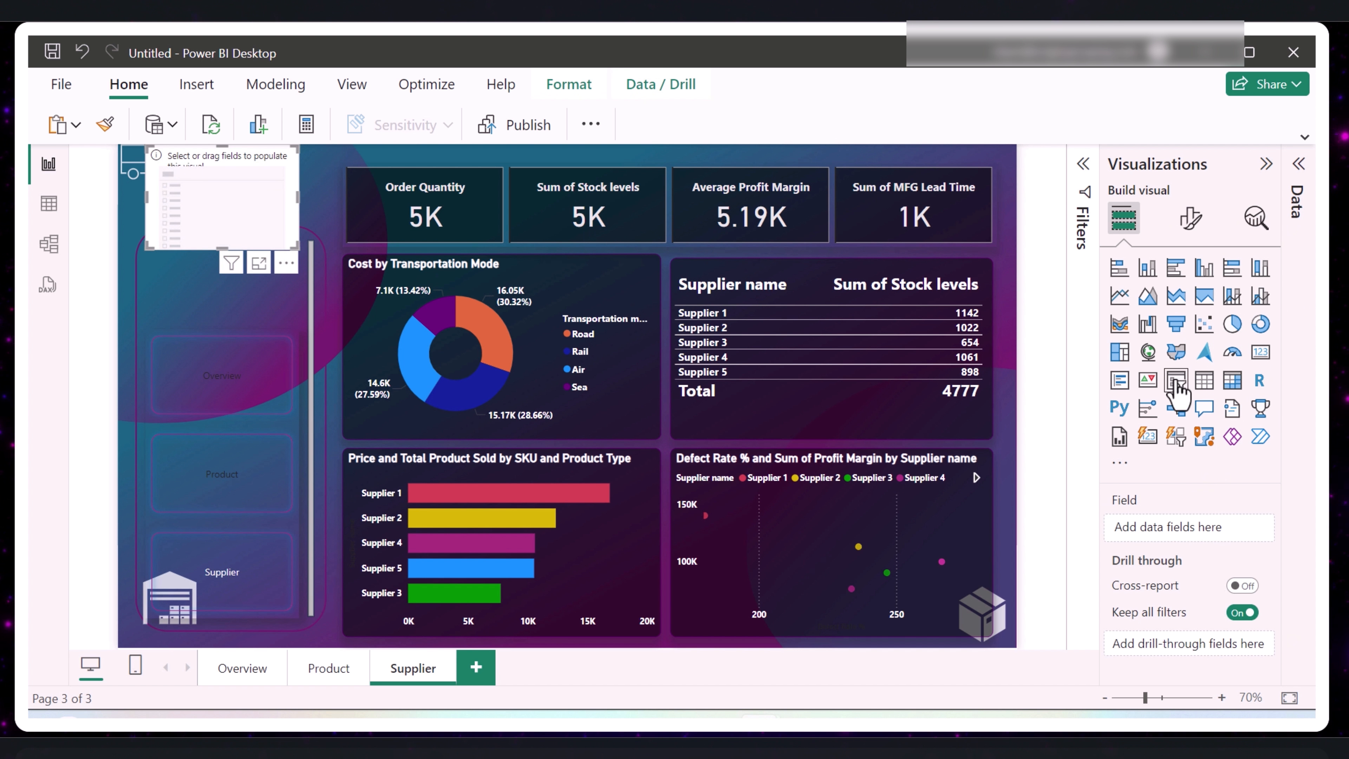
{"action": "left_click_drag", "start_coordinate": [247, 211], "coordinate": [236, 277]}
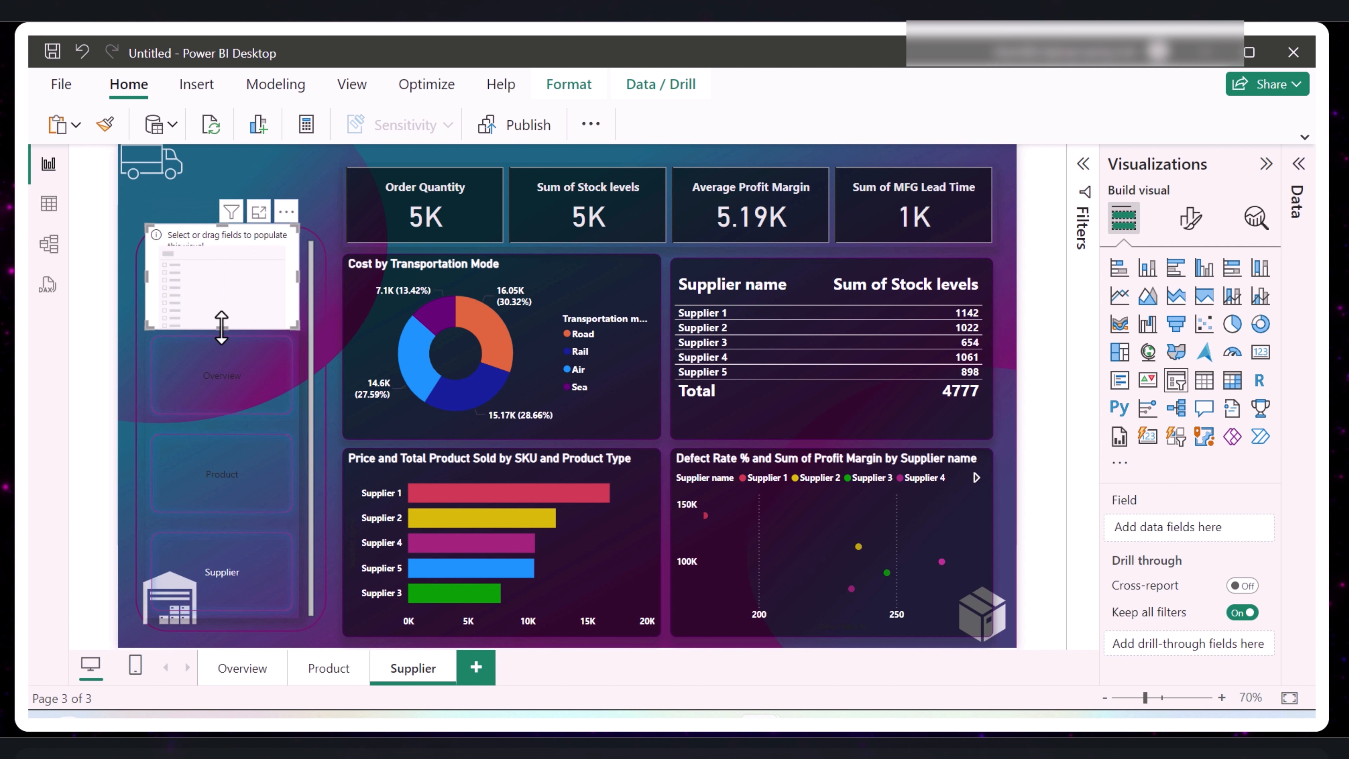
{"action": "left_click_drag", "start_coordinate": [221, 324], "coordinate": [231, 273]}
{"action": "left_click", "coordinate": [1297, 202]}
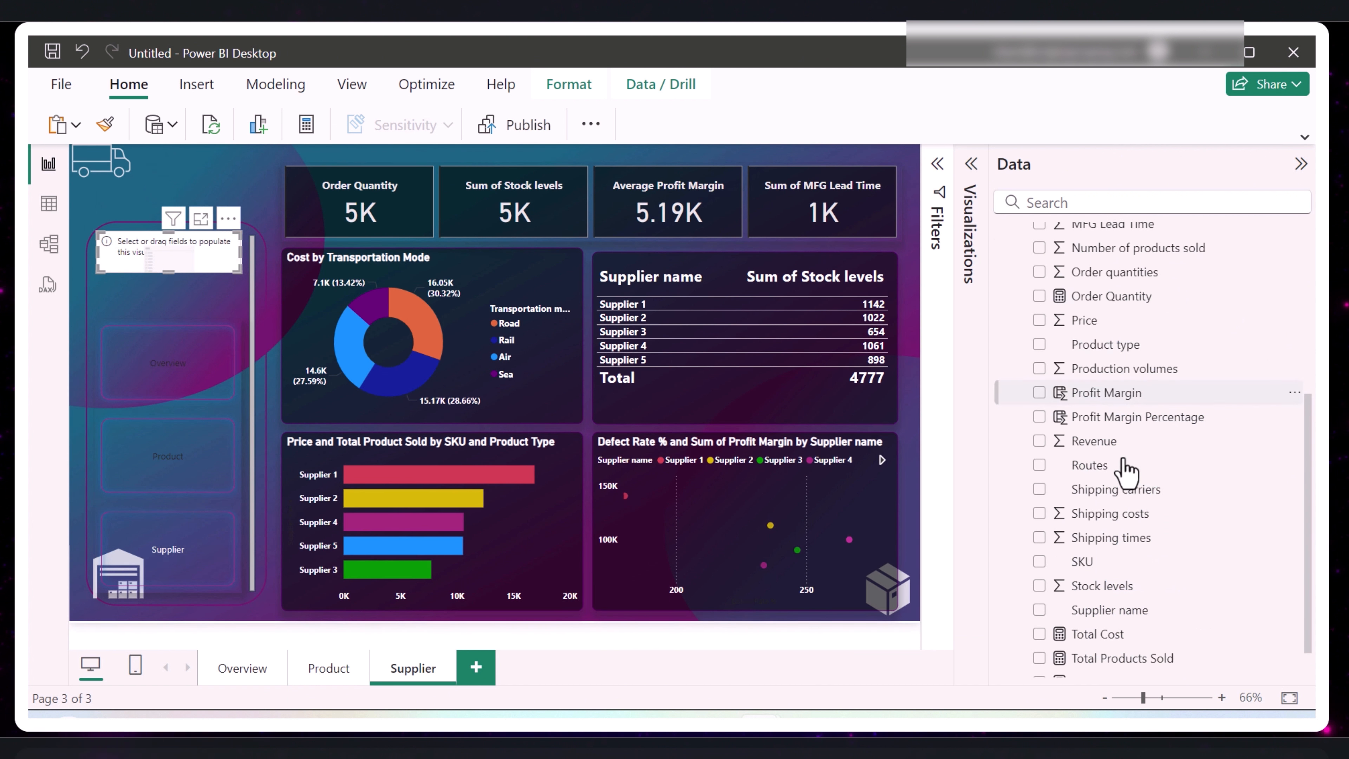
{"action": "left_click", "coordinate": [1083, 564]}
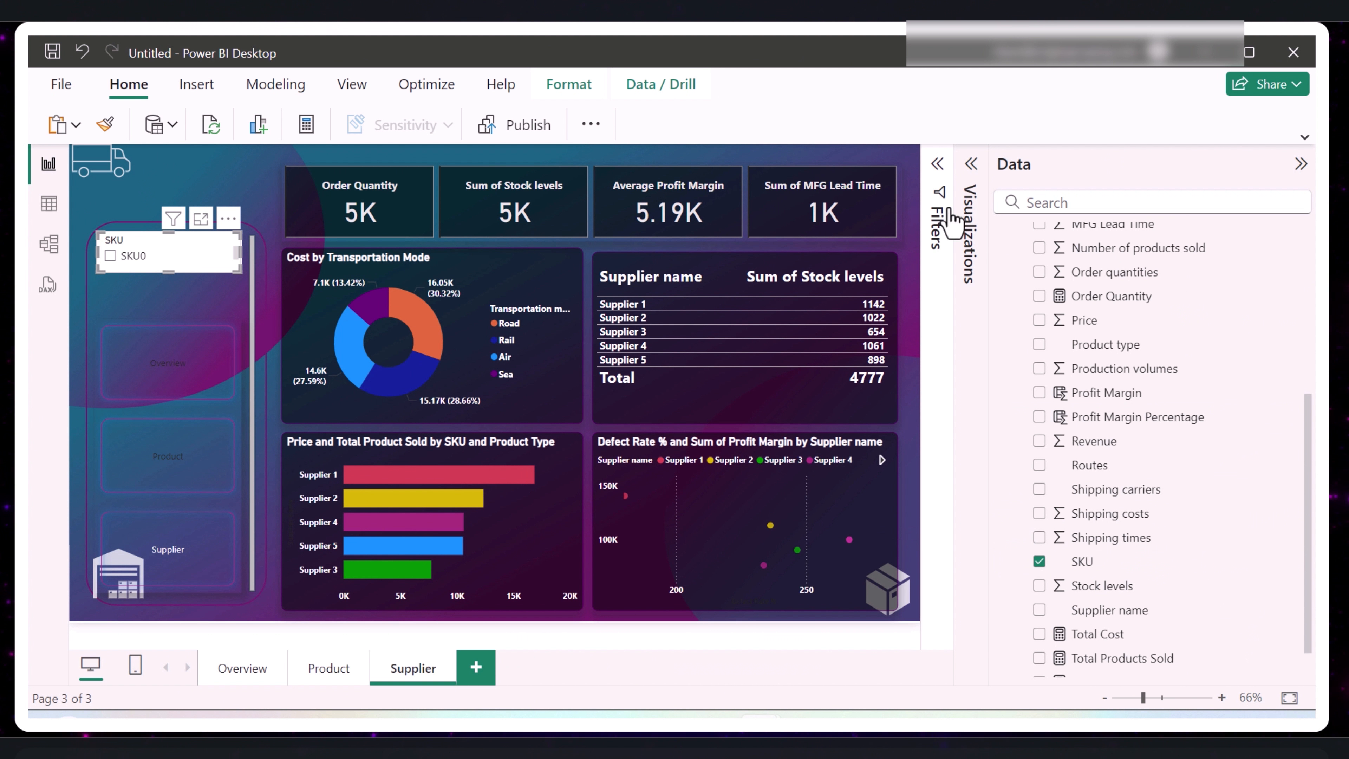
- Change the SKU slicer's style to Dropdown
{"action": "left_click", "coordinate": [971, 164]}
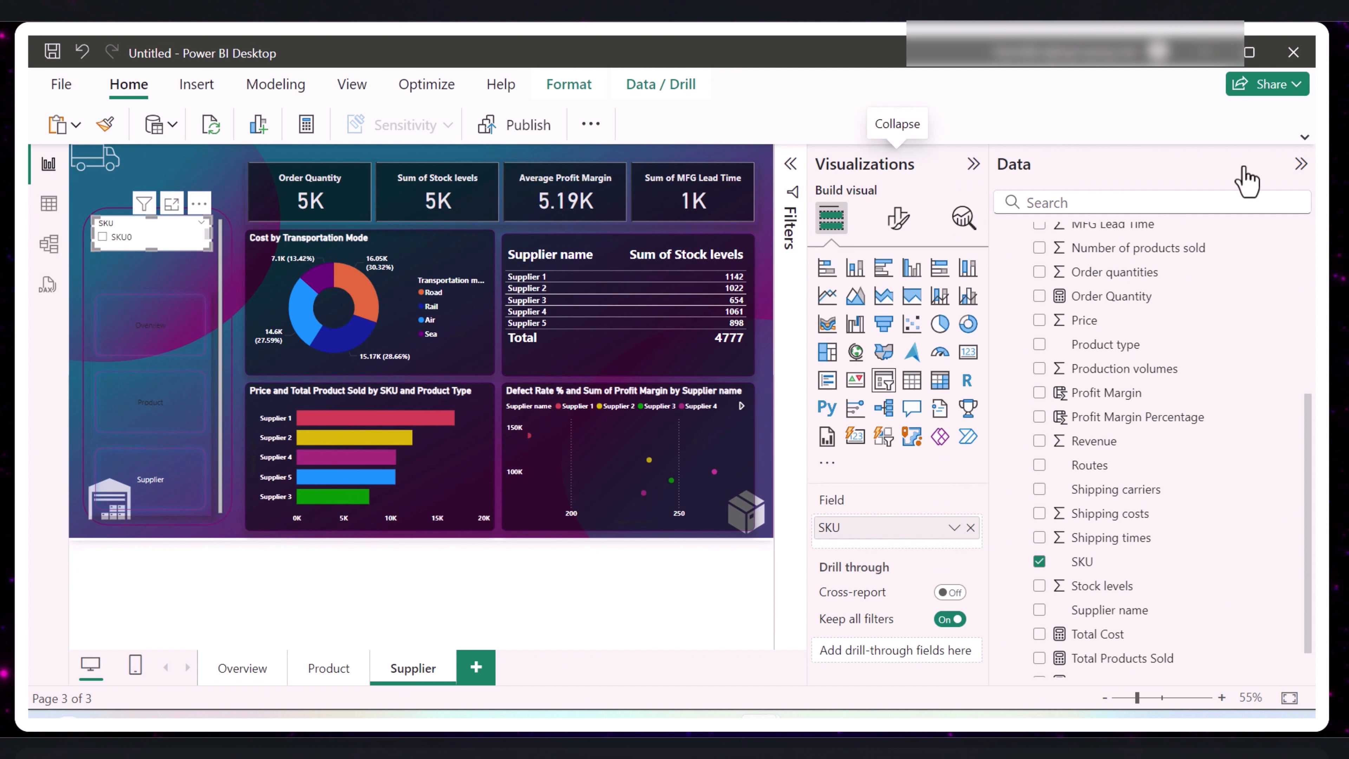
{"action": "left_click", "coordinate": [1300, 165]}
{"action": "left_click", "coordinate": [1191, 217]}
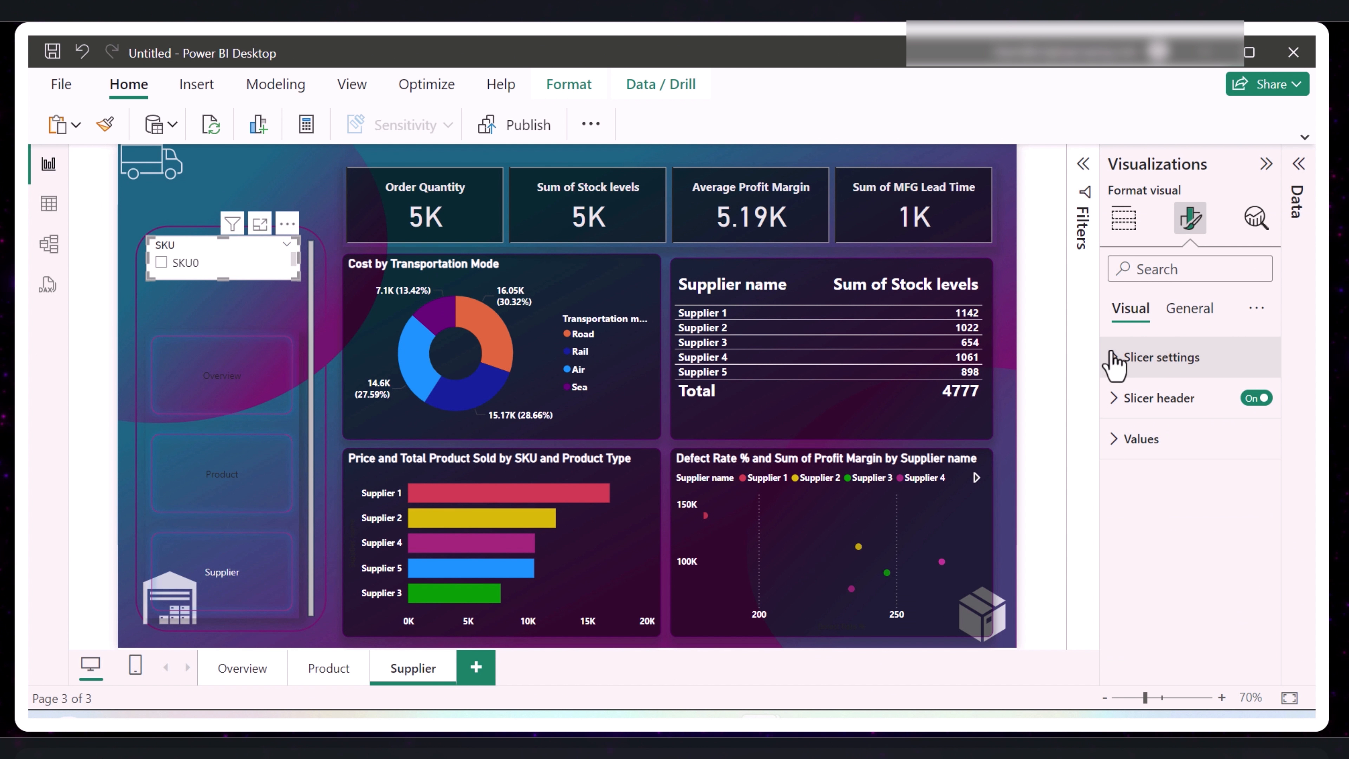
{"action": "left_click", "coordinate": [1115, 361]}
{"action": "left_click", "coordinate": [1238, 460]}
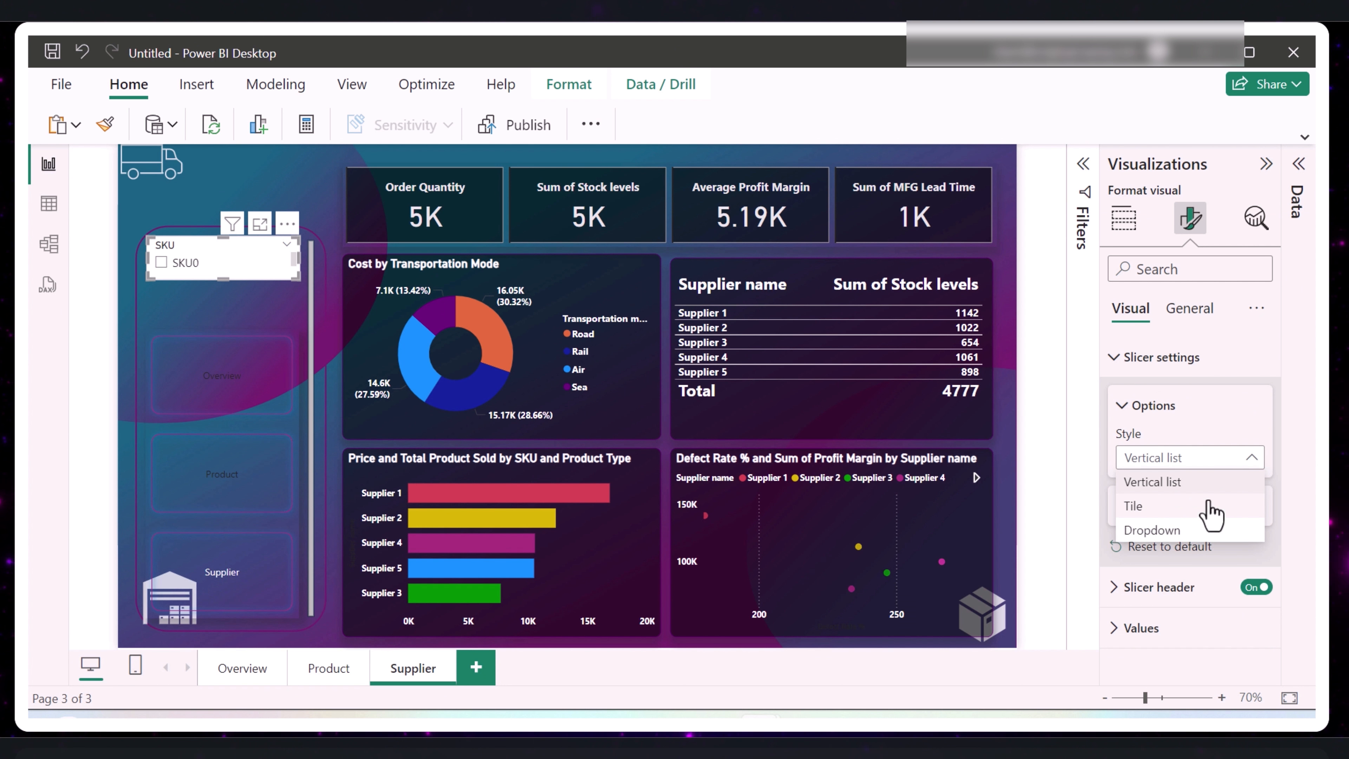
{"action": "left_click", "coordinate": [1163, 531]}
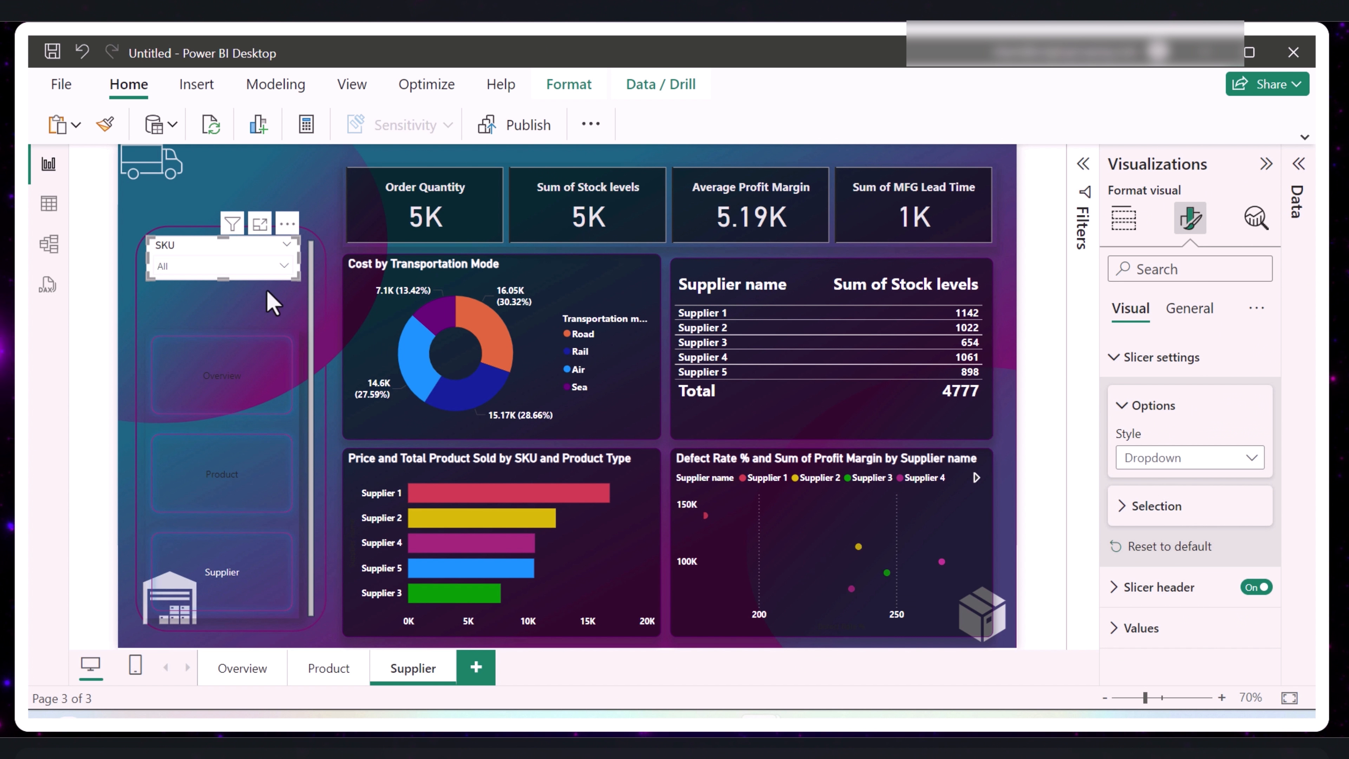
- Copy the transportation-mode donut chart's formatting onto the SKU slicer with Format Painter
{"action": "left_click", "coordinate": [353, 322]}
{"action": "left_click", "coordinate": [109, 128]}
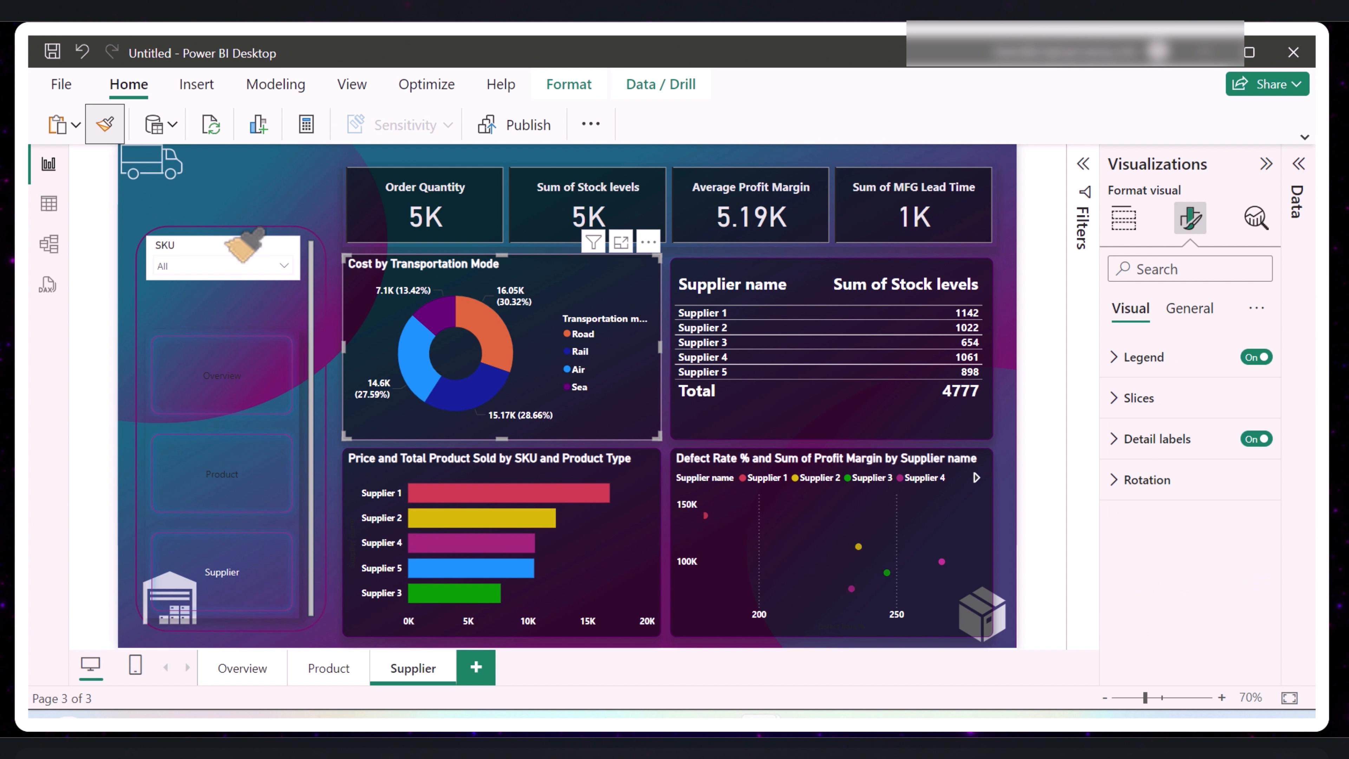
{"action": "left_click", "coordinate": [200, 340]}
{"action": "left_click", "coordinate": [205, 260]}
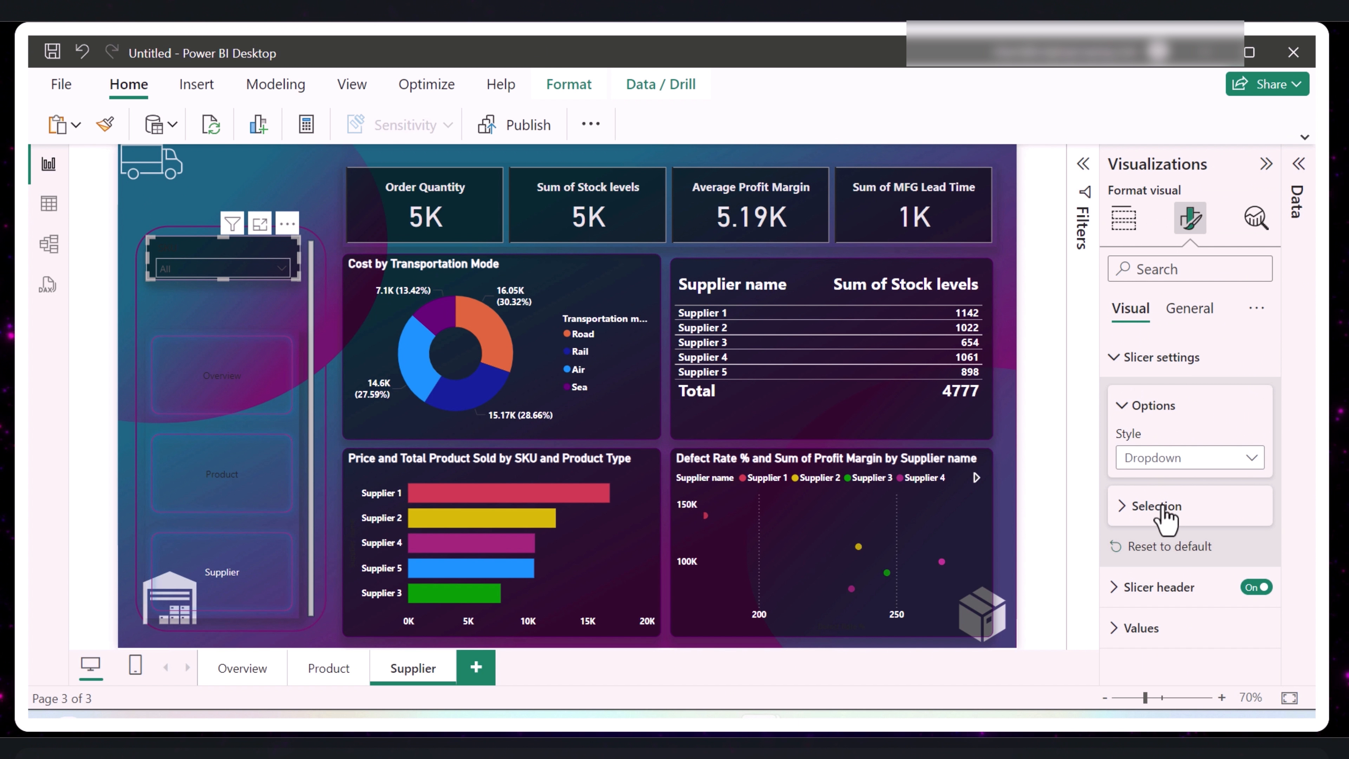
- Set the SKU slicer's value text to white and bold
{"action": "left_click", "coordinate": [1126, 357]}
{"action": "left_click", "coordinate": [1125, 439]}
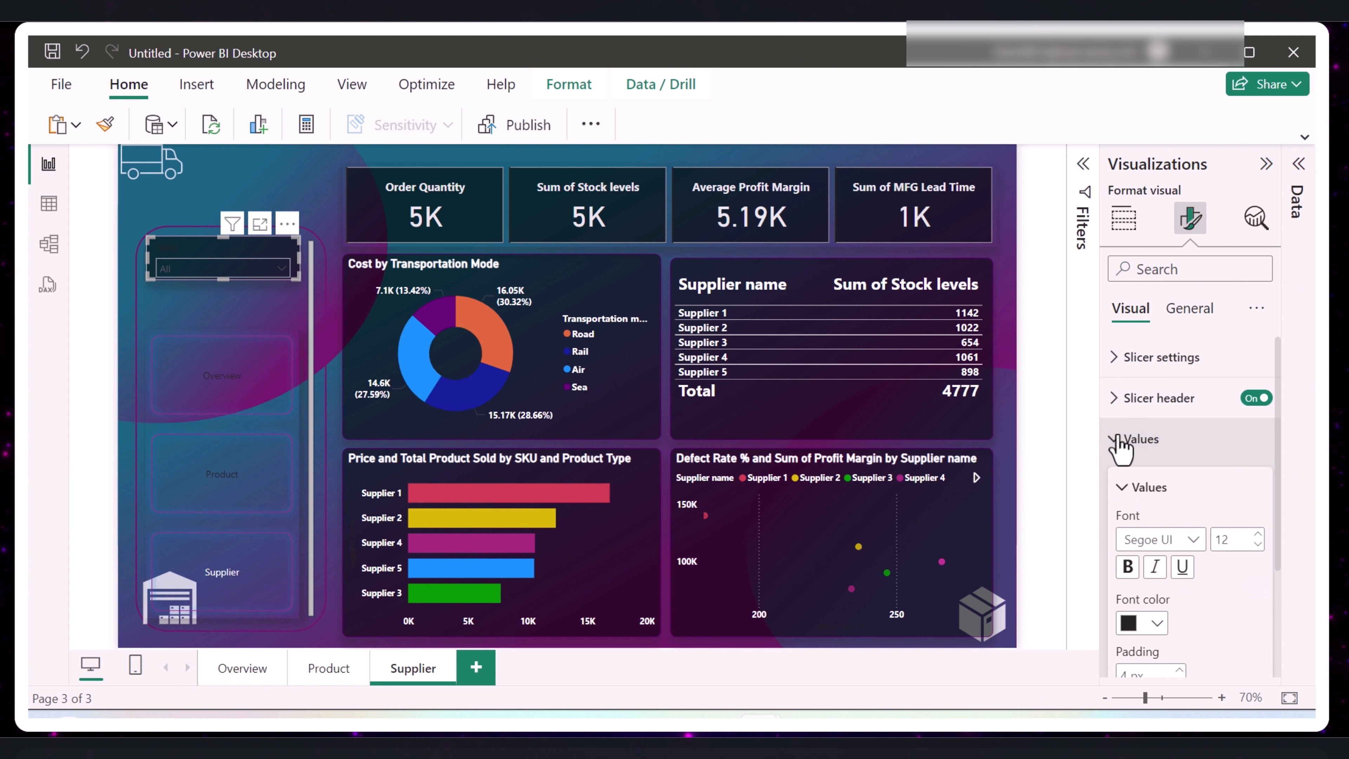
{"action": "scroll", "coordinate": [1152, 471], "scroll_direction": "down", "scroll_amount": 3}
{"action": "left_click", "coordinate": [1157, 469]}
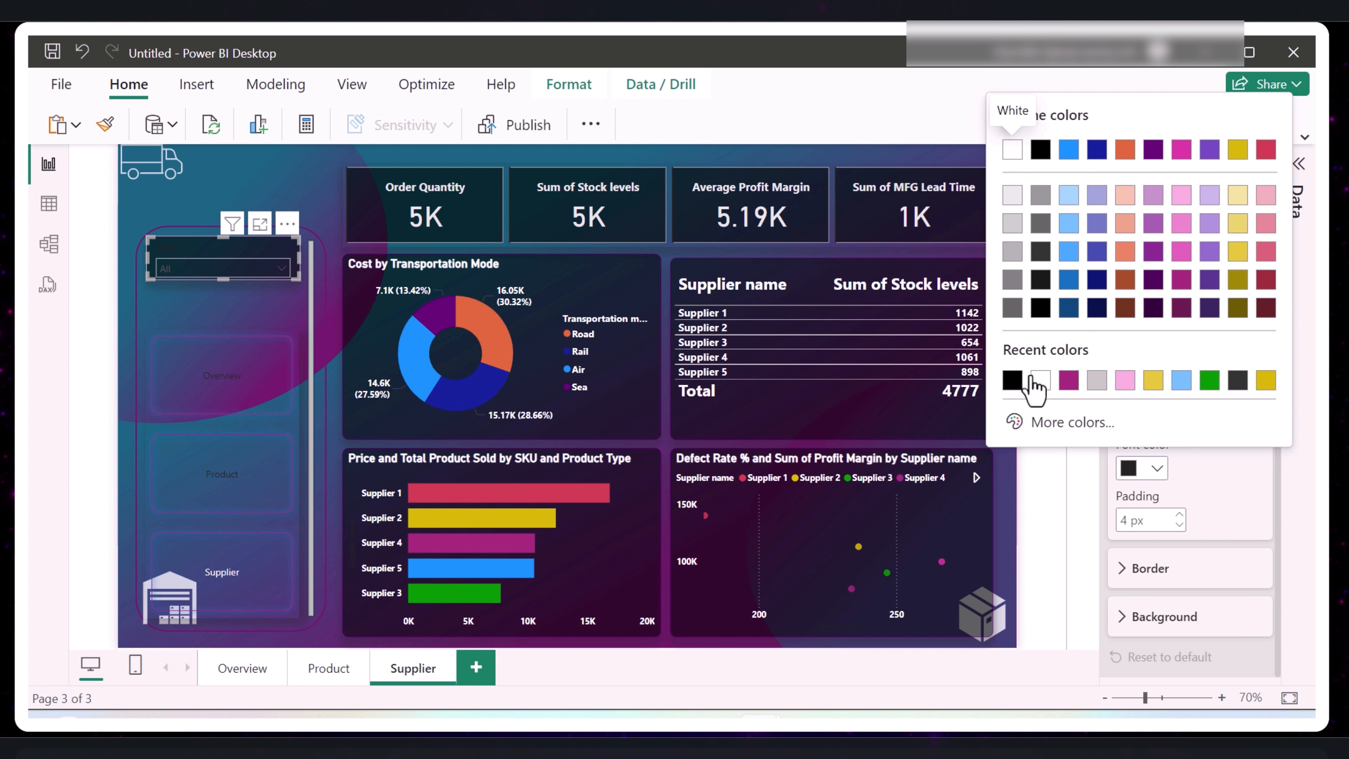
{"action": "left_click", "coordinate": [1013, 150]}
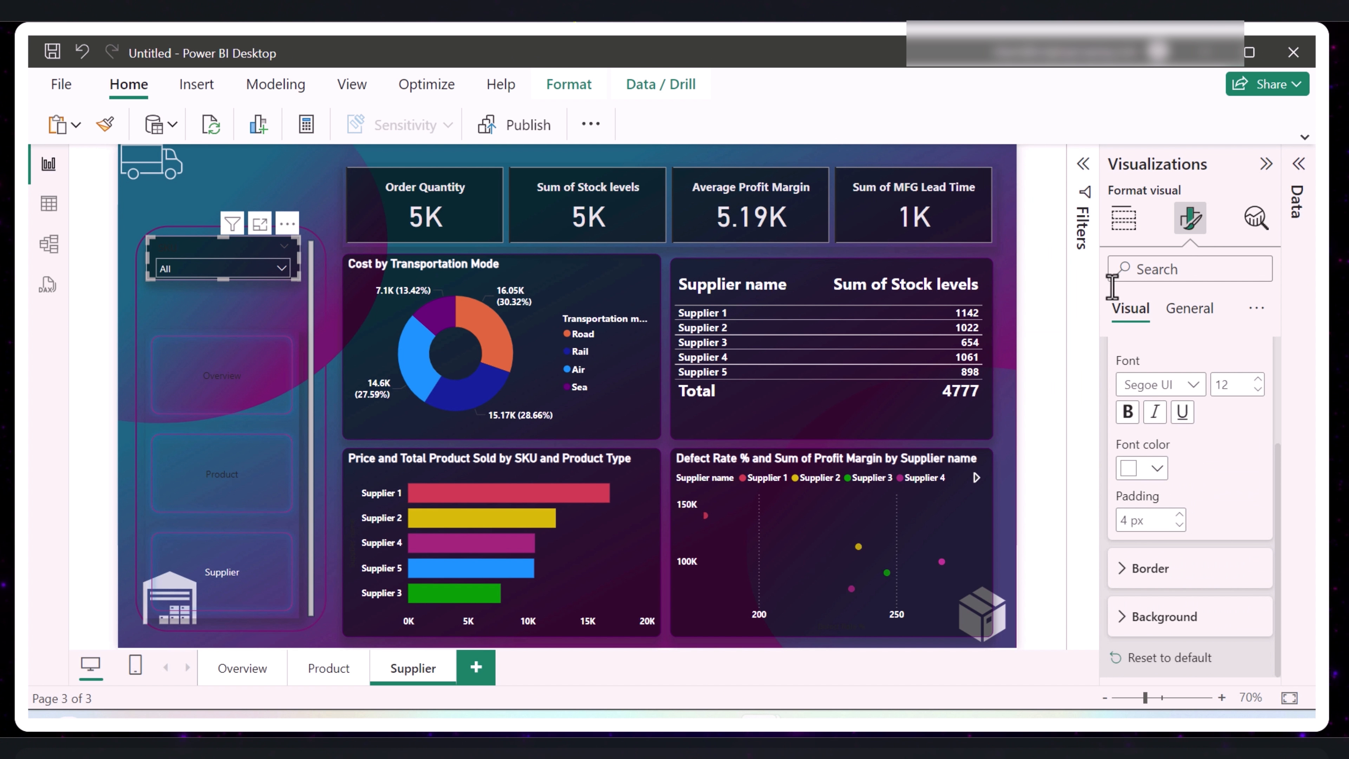
{"action": "scroll", "coordinate": [1125, 420], "scroll_direction": "up", "scroll_amount": 3}
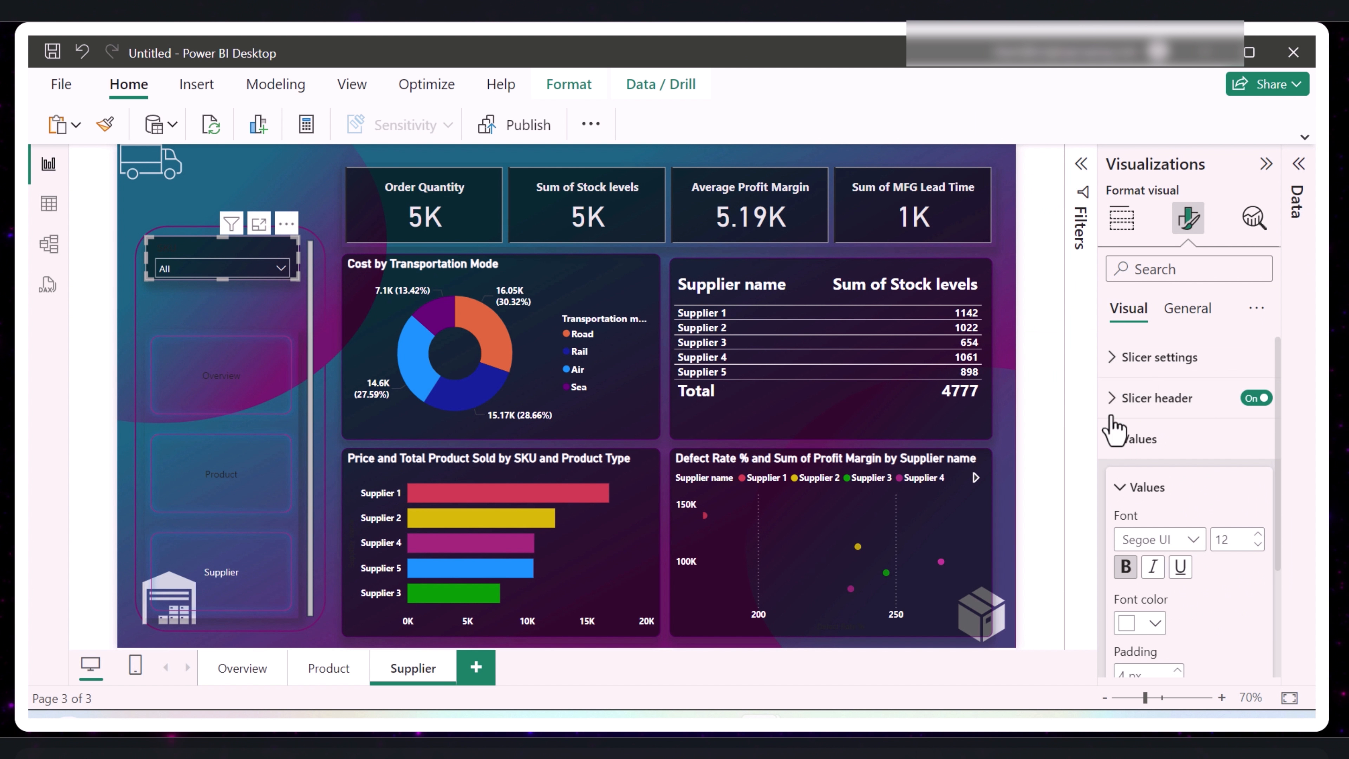
- Set the SKU slicer's header text to white and bold
{"action": "left_click", "coordinate": [1126, 358]}
{"action": "left_click", "coordinate": [1125, 360]}
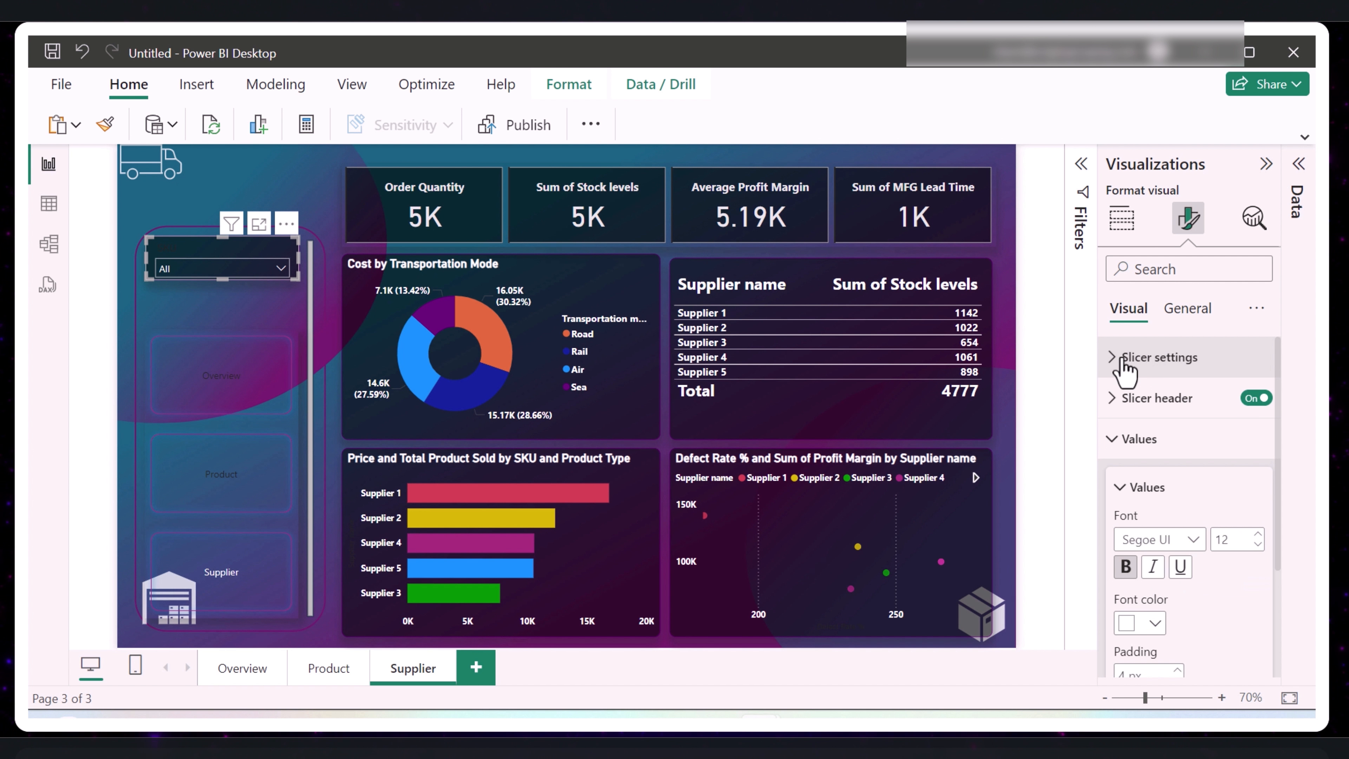
{"action": "left_click", "coordinate": [1129, 406]}
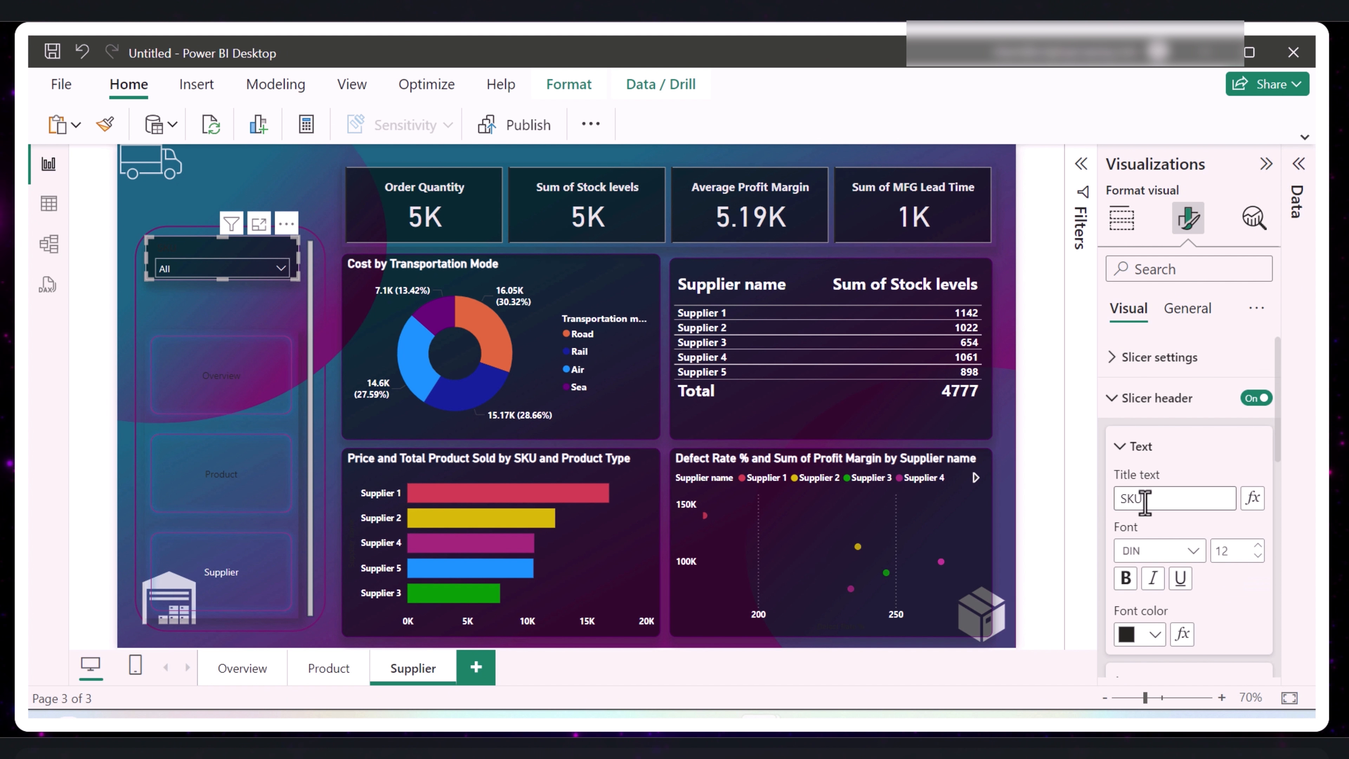
{"action": "scroll", "coordinate": [1158, 510], "scroll_direction": "down", "scroll_amount": 4}
{"action": "left_click", "coordinate": [1155, 435]}
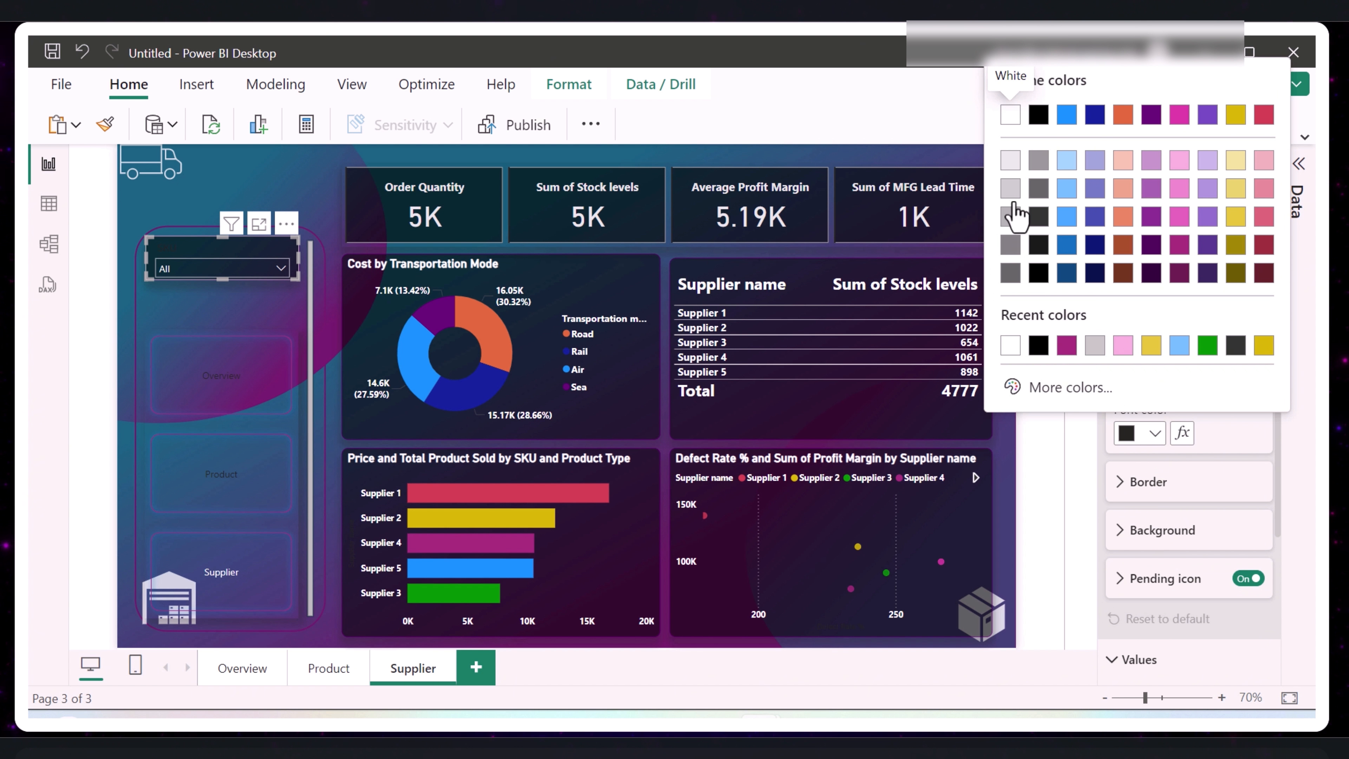
{"action": "left_click", "coordinate": [1011, 116]}
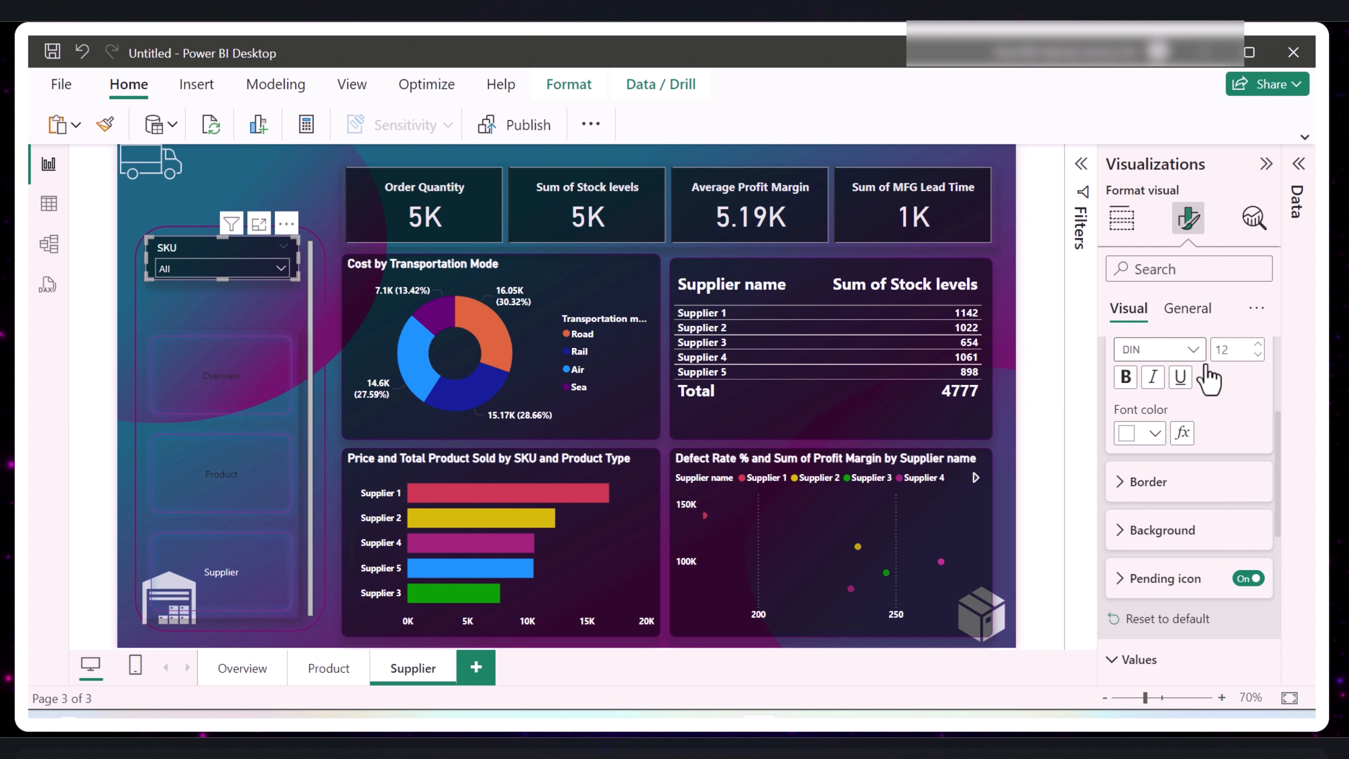
{"action": "left_click", "coordinate": [1125, 380]}
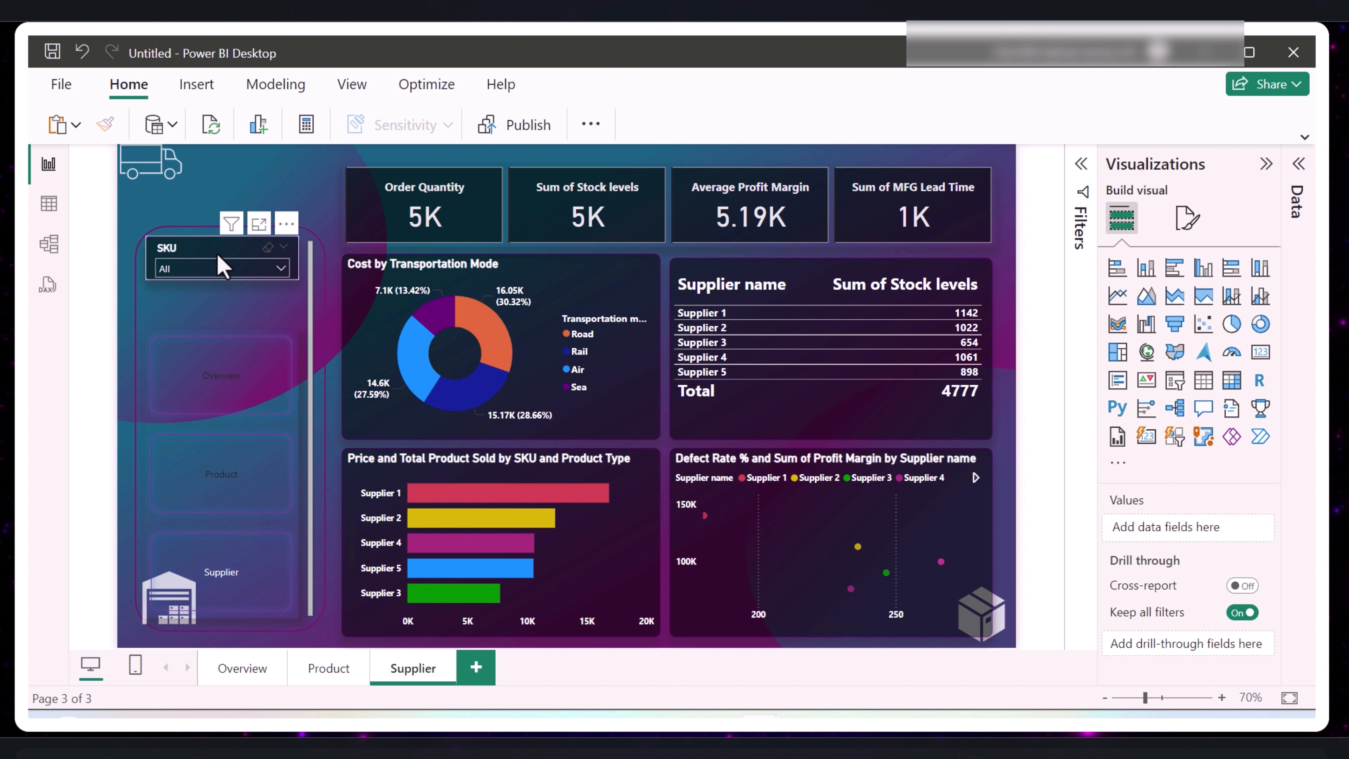
- Narrow the SKU slicer slightly and centre it at the upper end of the side frame
{"action": "left_click", "coordinate": [222, 265]}
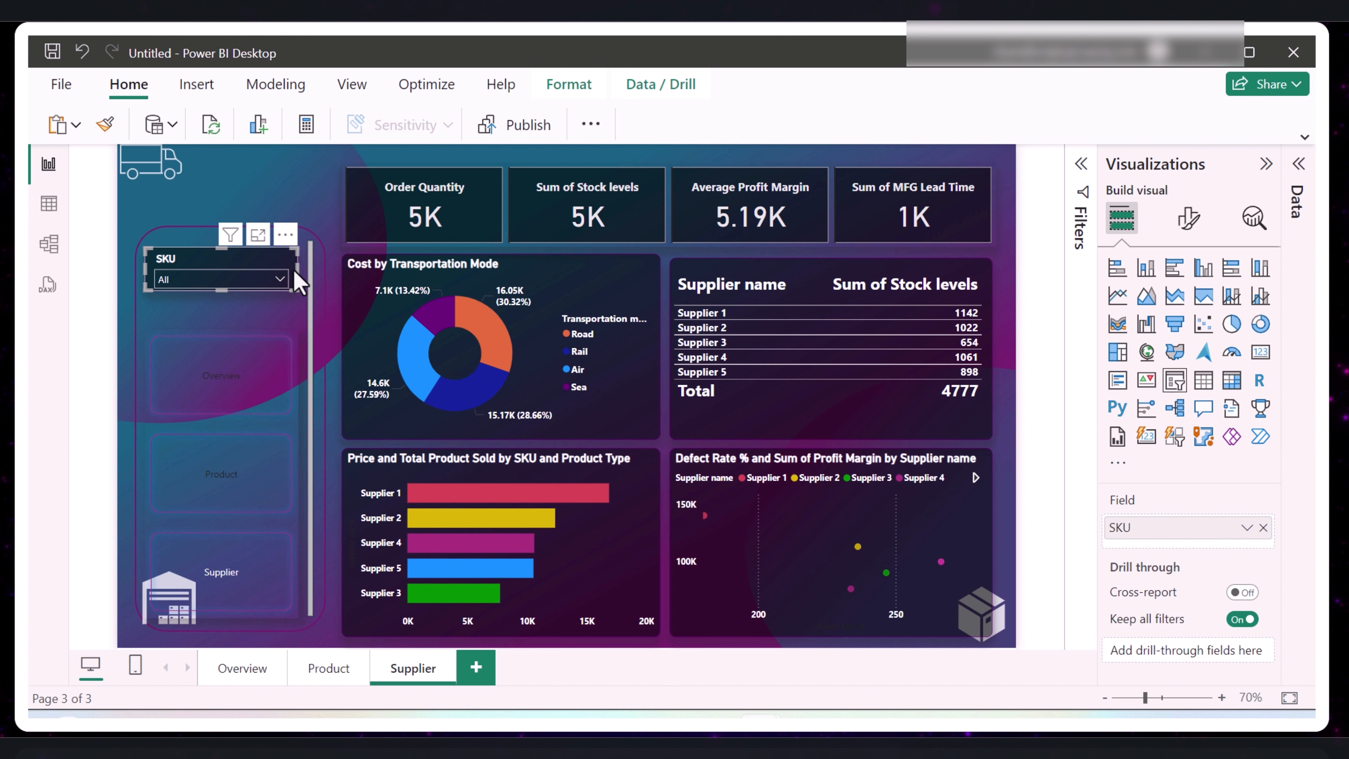
{"action": "left_click_drag", "start_coordinate": [295, 273], "coordinate": [291, 259]}
{"action": "left_click", "coordinate": [334, 284]}
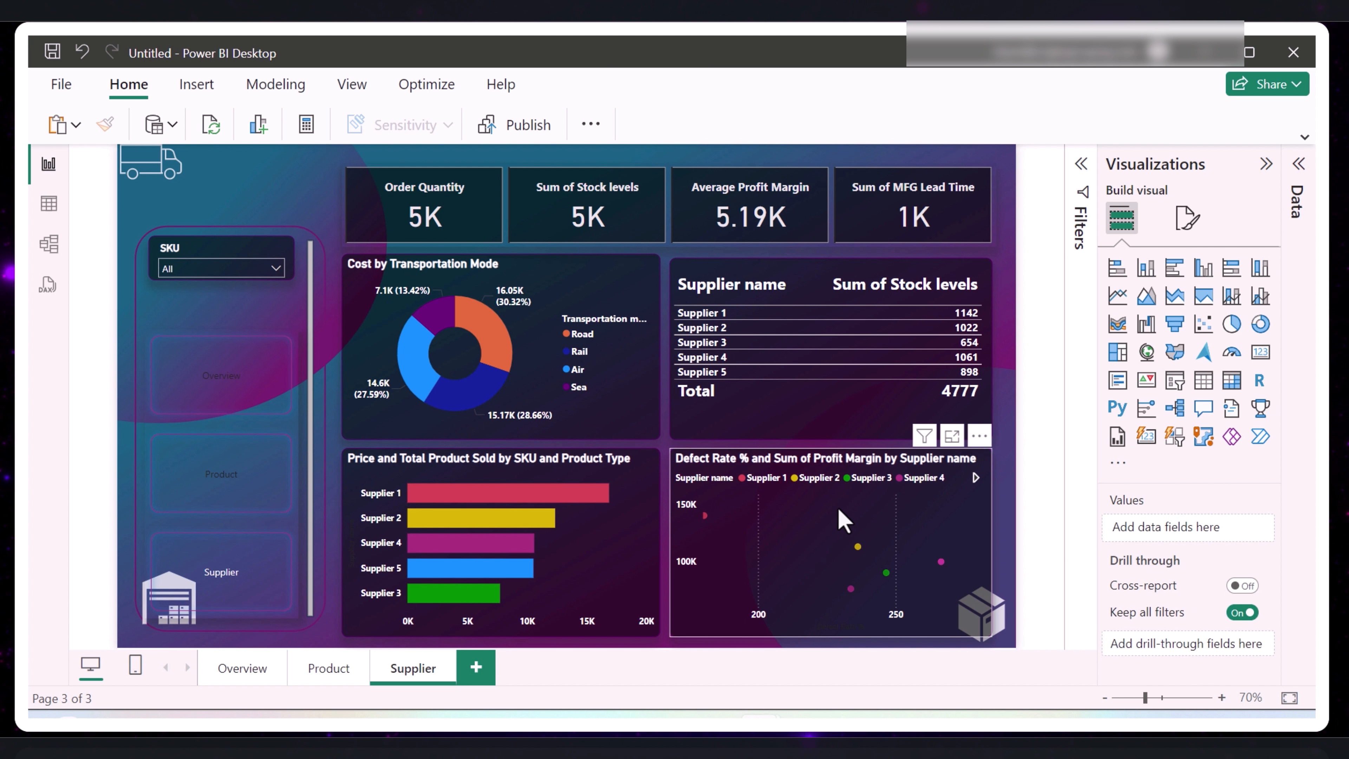
- Duplicate the SKU slicer and place the copy directly below the original, above the page navigator
{"action": "left_click", "coordinate": [189, 259]}
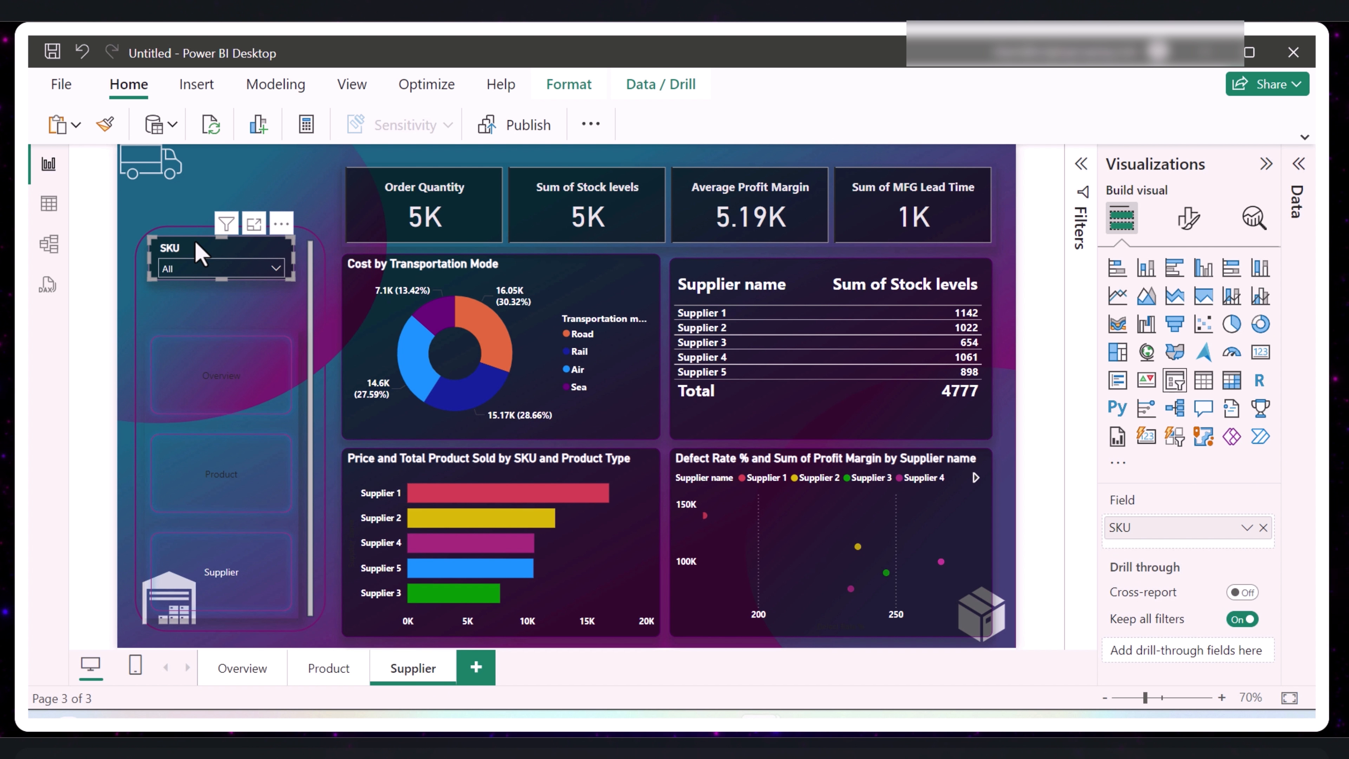
{"action": "left_click_drag", "start_coordinate": [285, 275], "coordinate": [292, 282]}
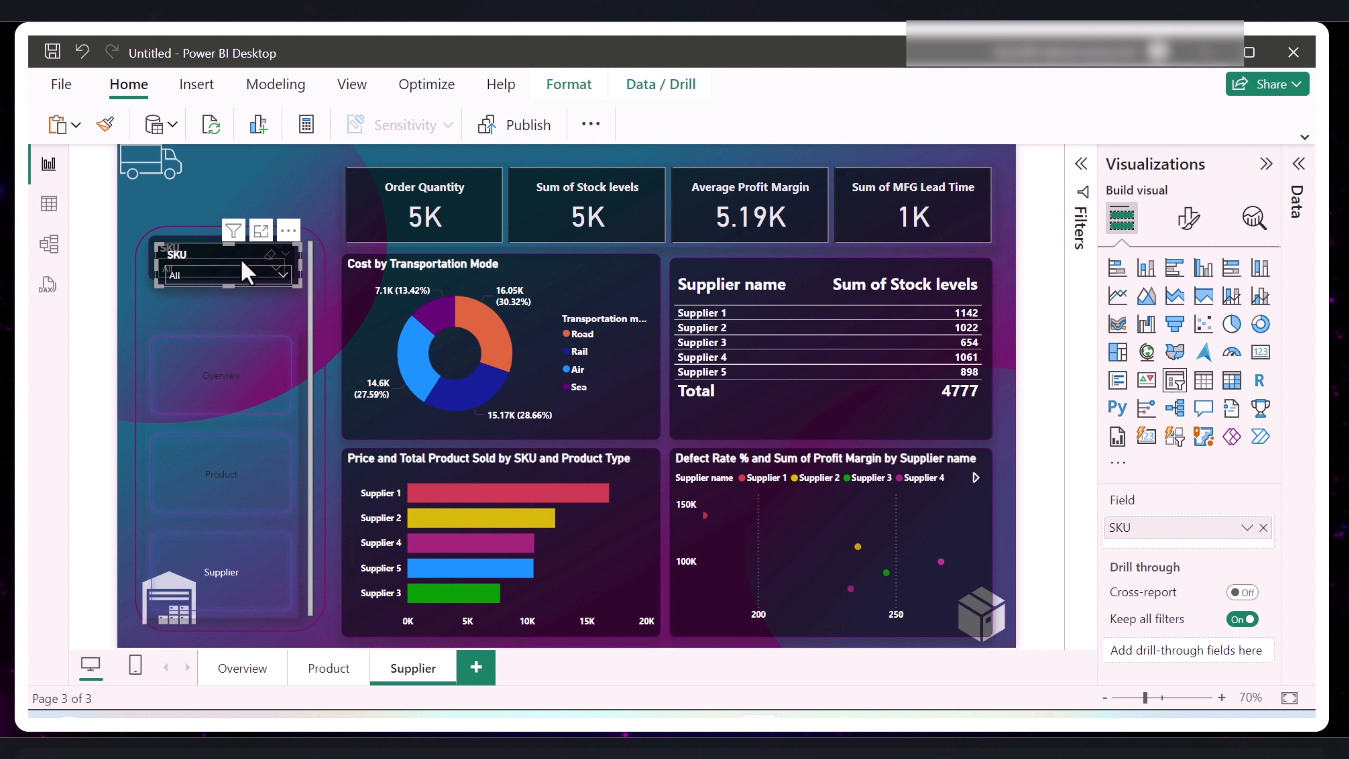
{"action": "left_click_drag", "start_coordinate": [207, 257], "coordinate": [201, 299]}
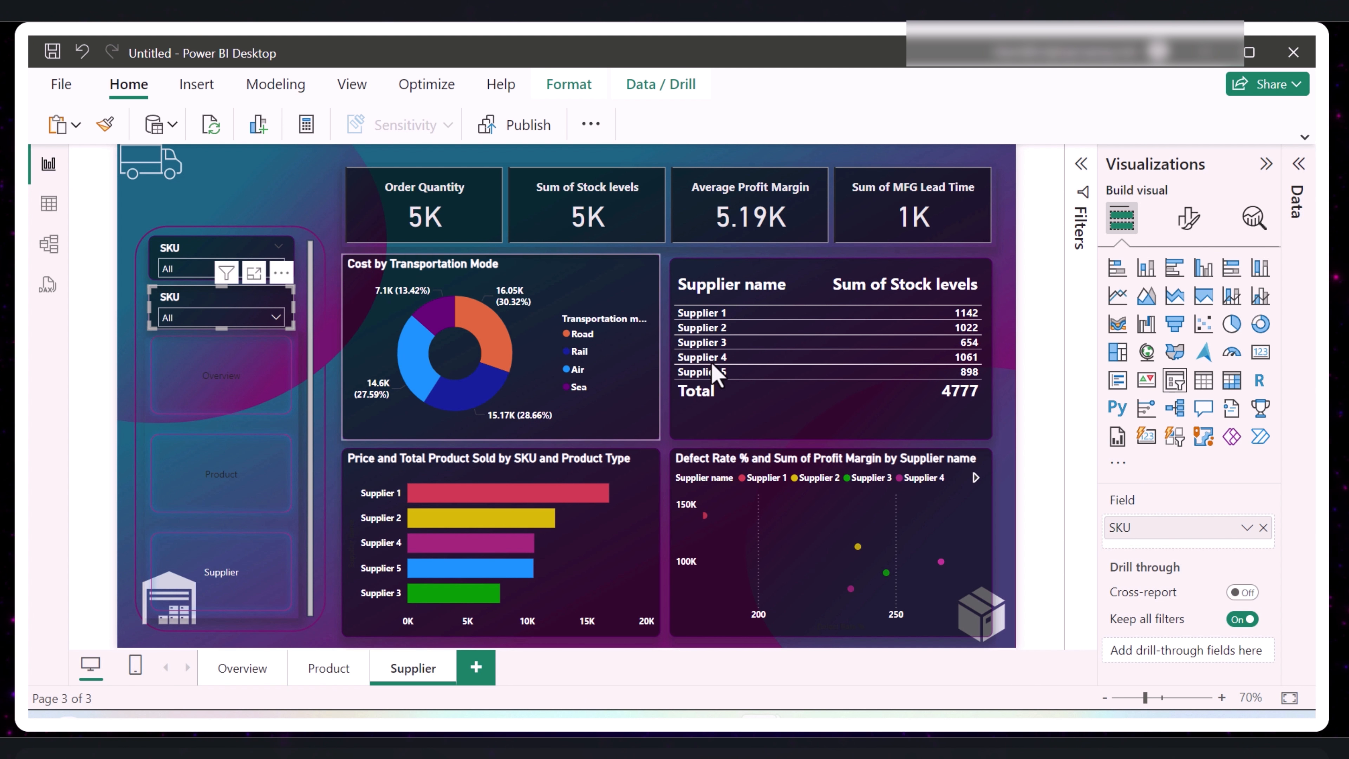
- Replace the SKU field in the copied slicer with Supplier name
{"action": "left_click", "coordinate": [1299, 170]}
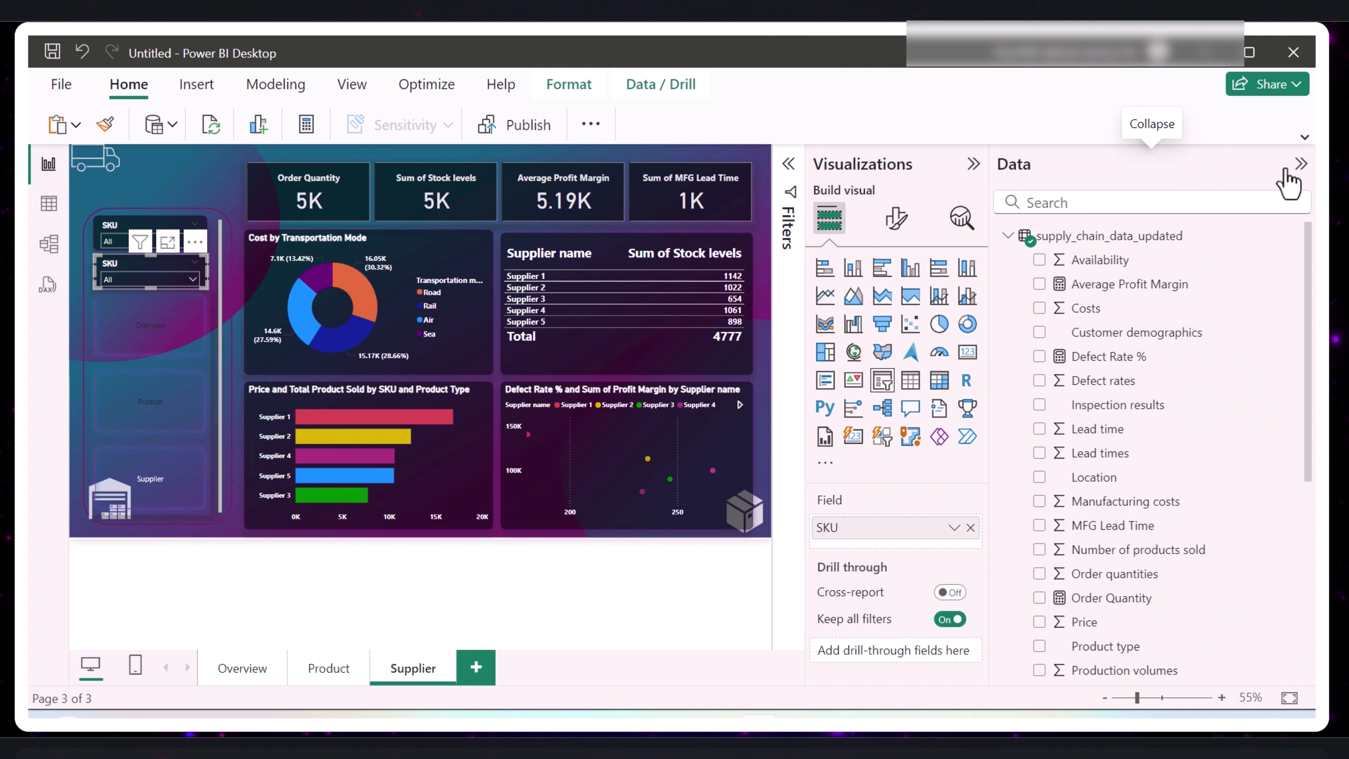
{"action": "scroll", "coordinate": [1068, 372], "scroll_direction": "down", "scroll_amount": 6}
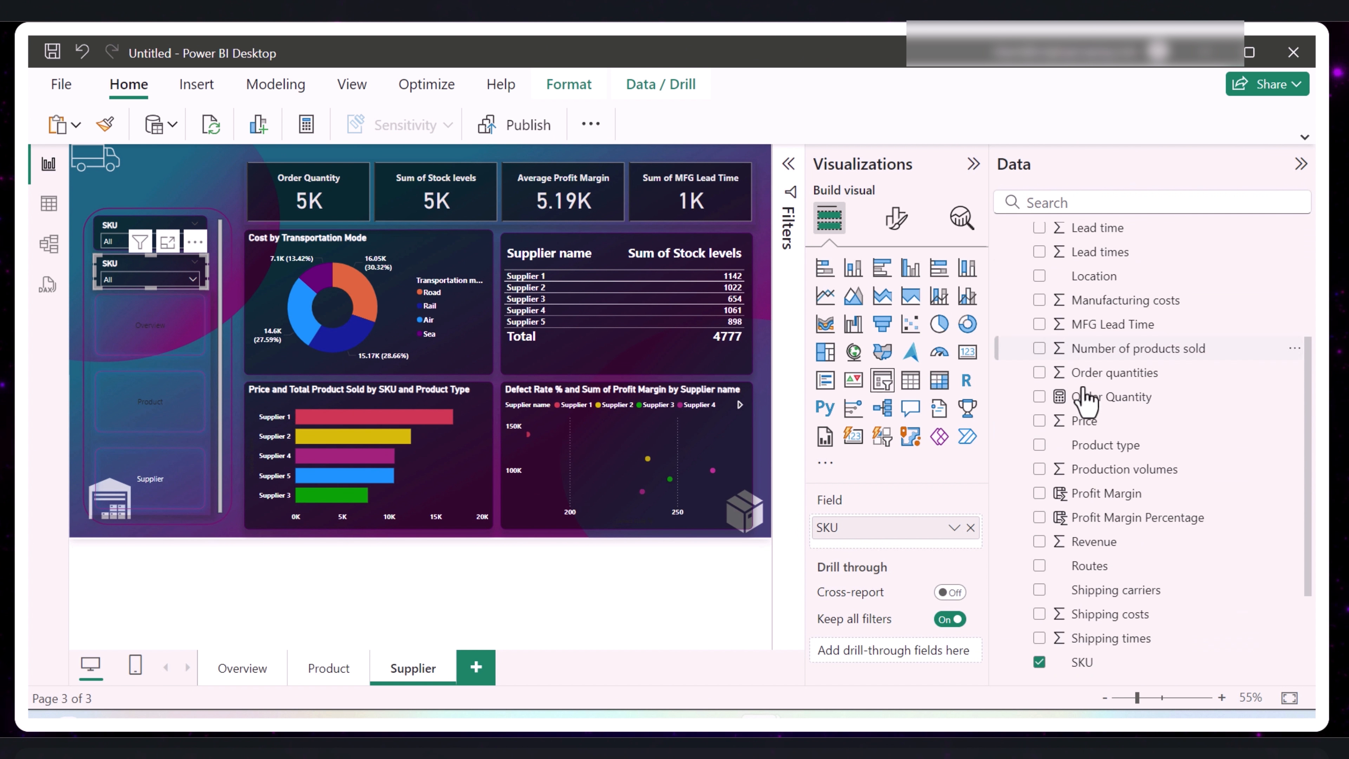
{"action": "left_click", "coordinate": [1040, 520]}
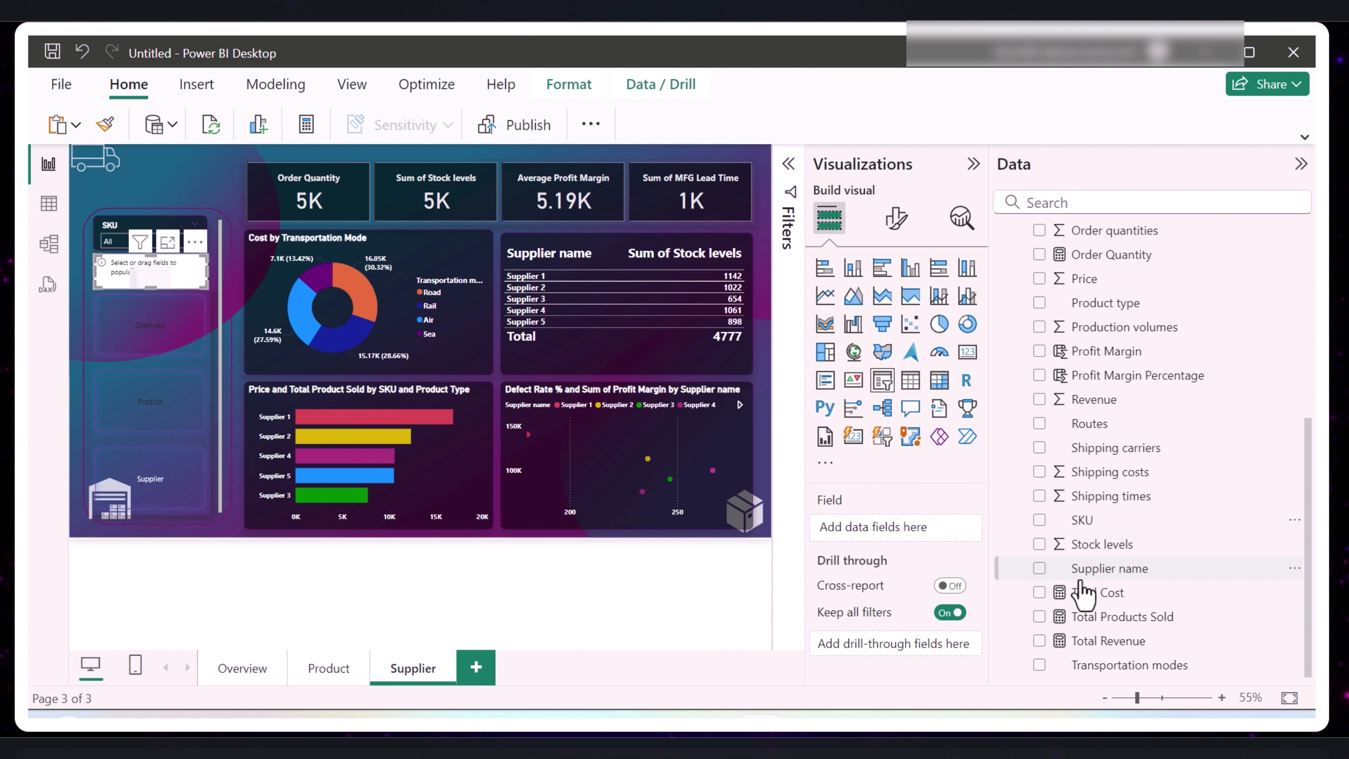
{"action": "left_click", "coordinate": [1040, 568]}
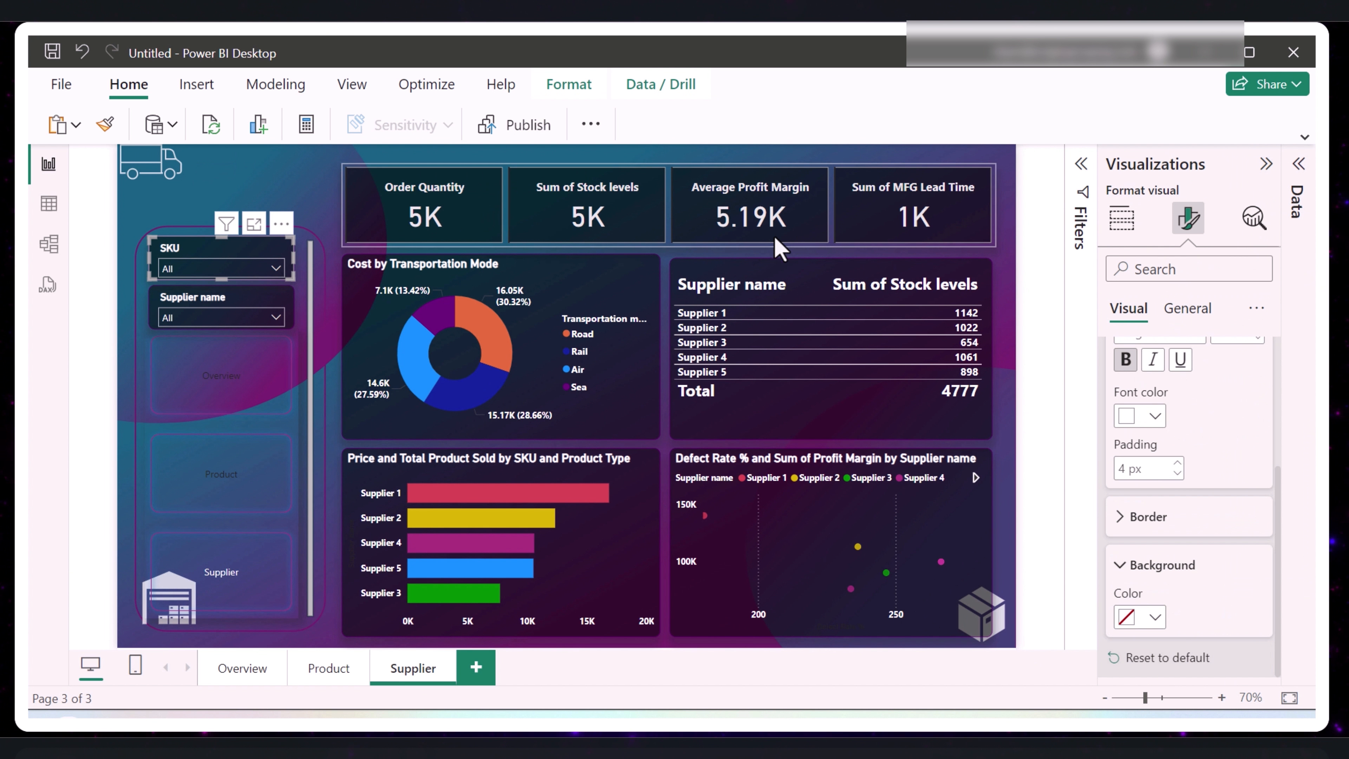
- Give the SKU slicer's values a white background with black, non-bold text and expand its dropdown list
{"action": "left_click", "coordinate": [275, 269]}
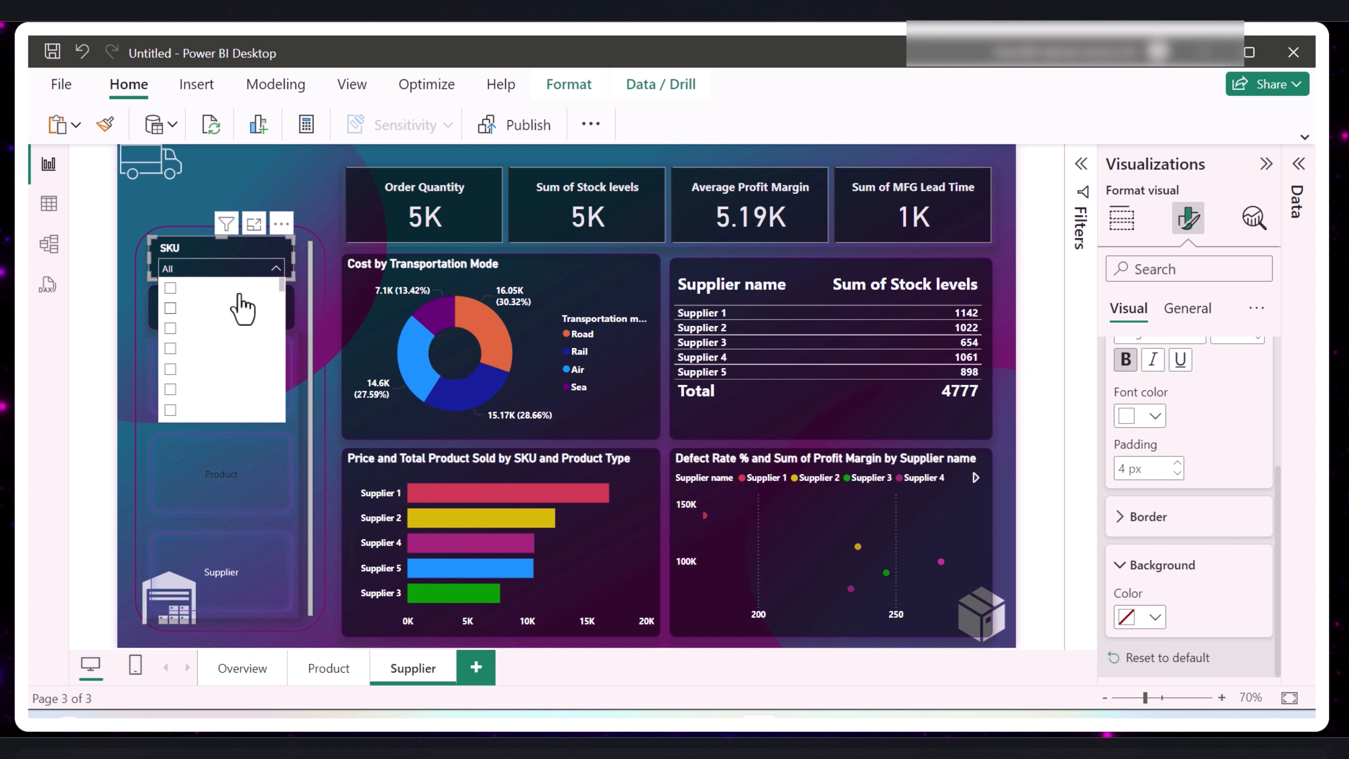
{"action": "left_click", "coordinate": [276, 269]}
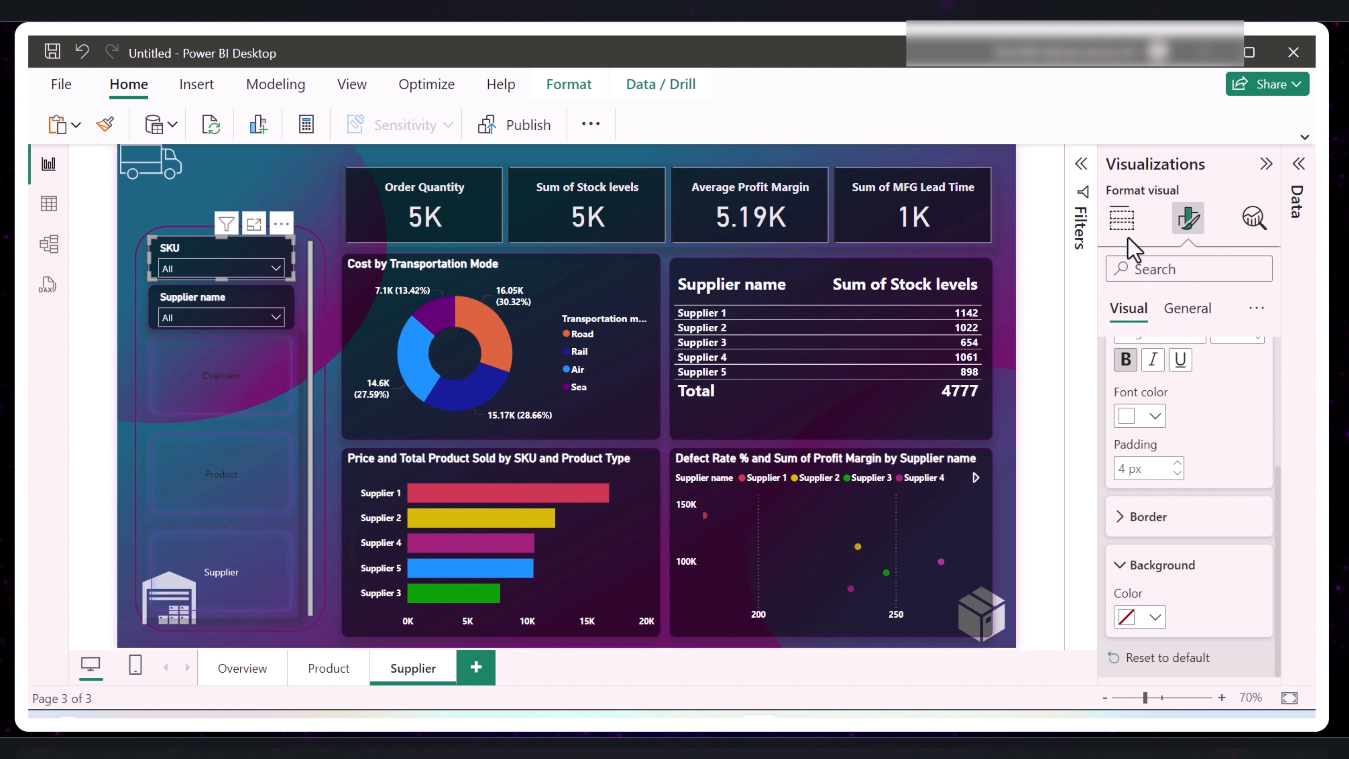
{"action": "left_click", "coordinate": [1157, 618]}
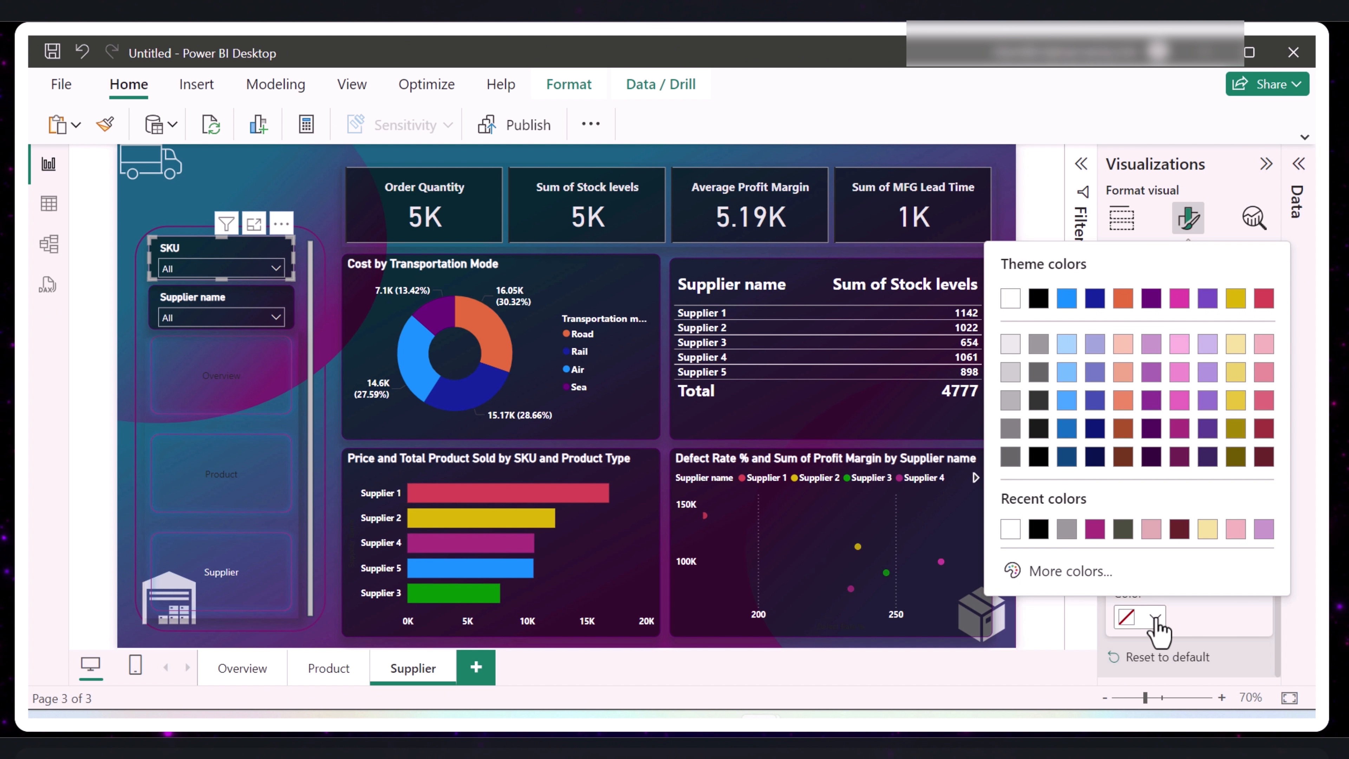
{"action": "left_click", "coordinate": [1025, 300]}
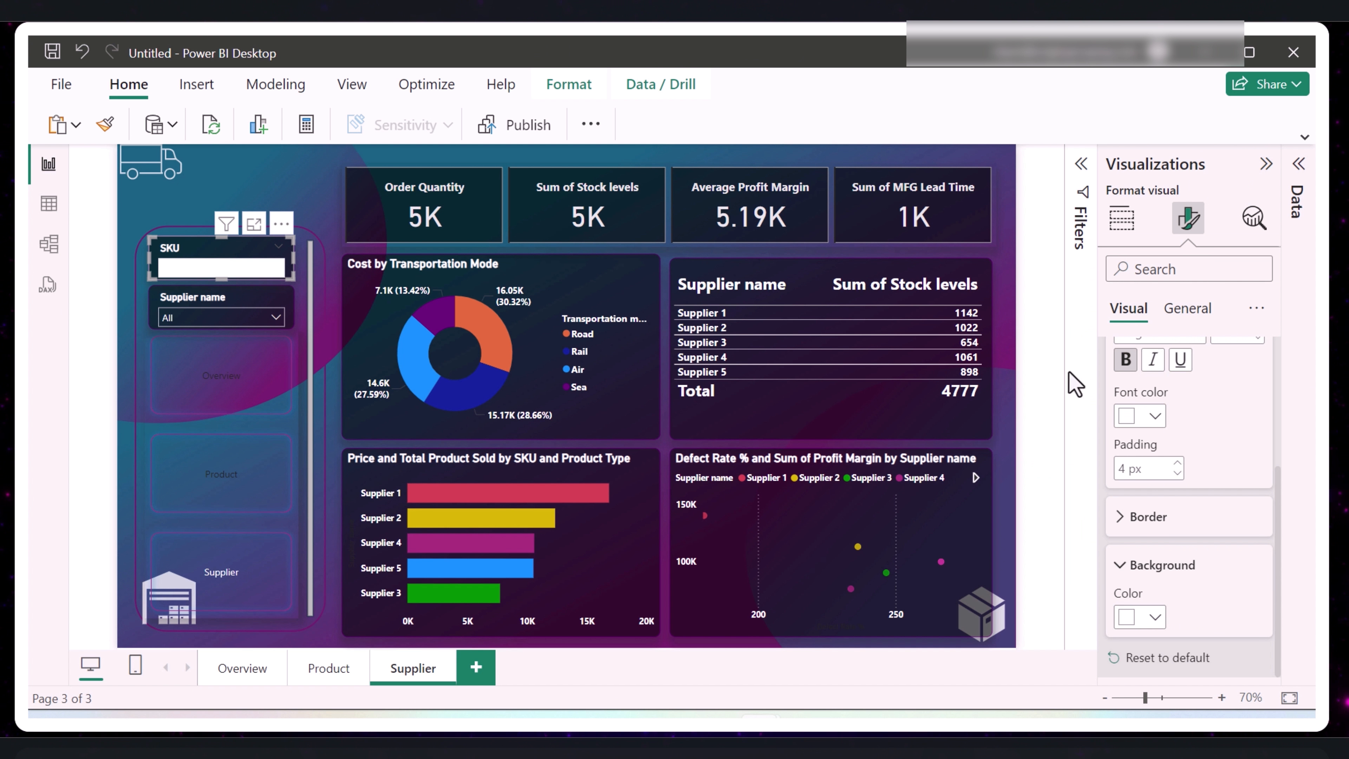
{"action": "left_click", "coordinate": [1155, 416]}
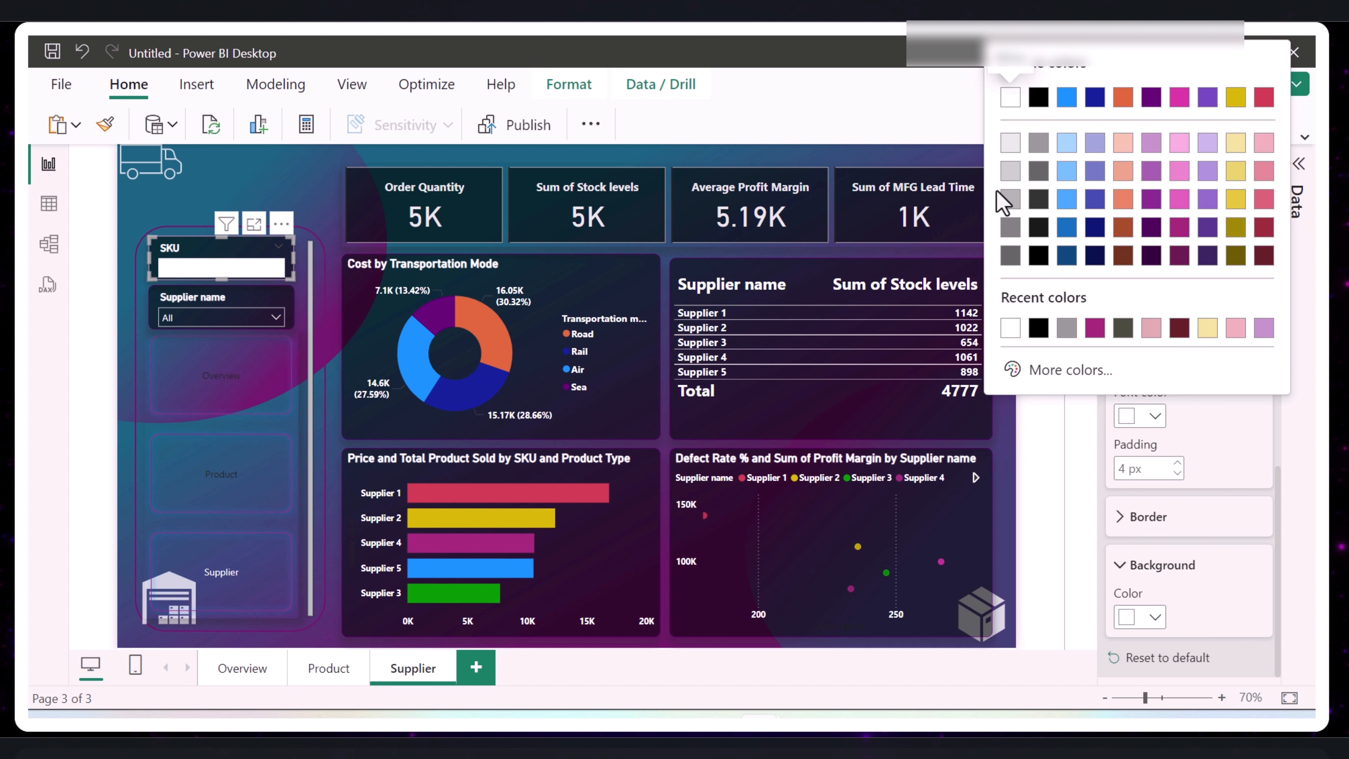
{"action": "left_click", "coordinate": [1040, 97]}
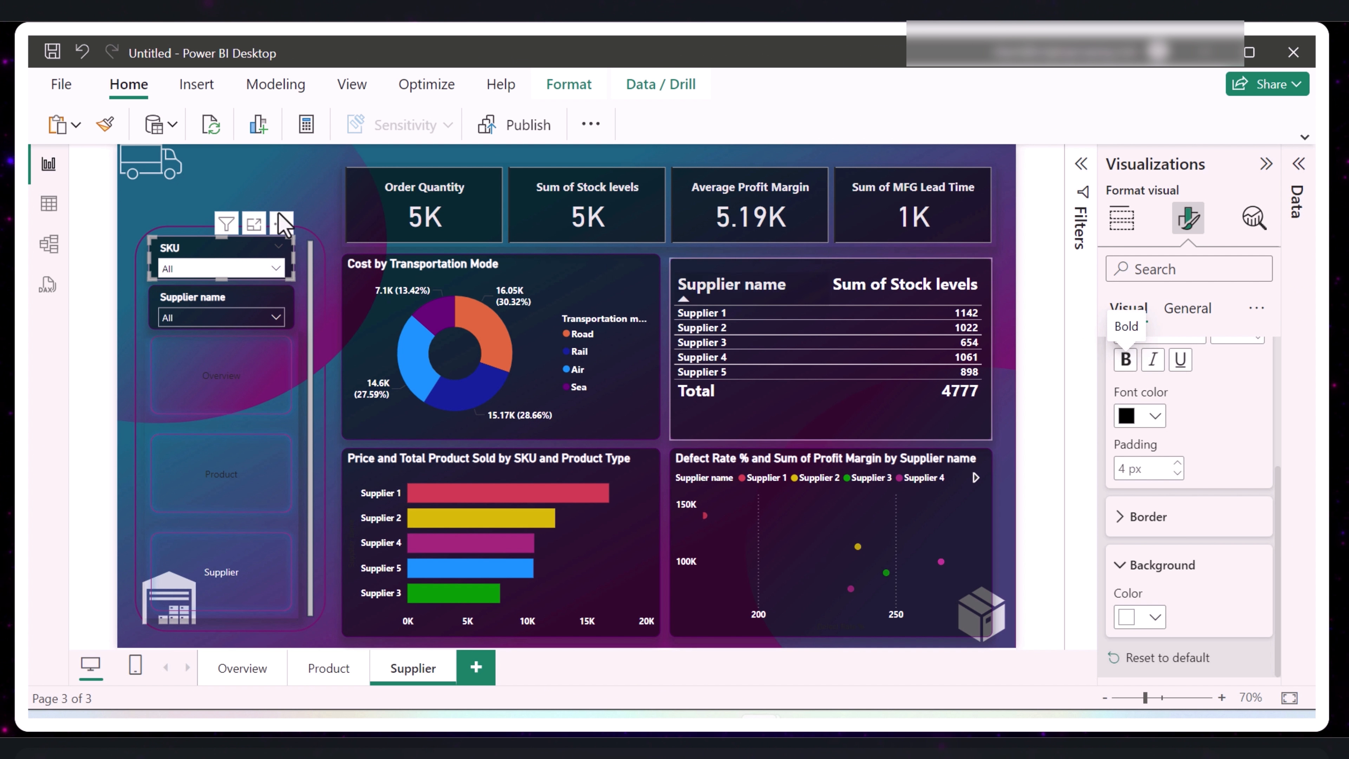
{"action": "left_click", "coordinate": [276, 269]}
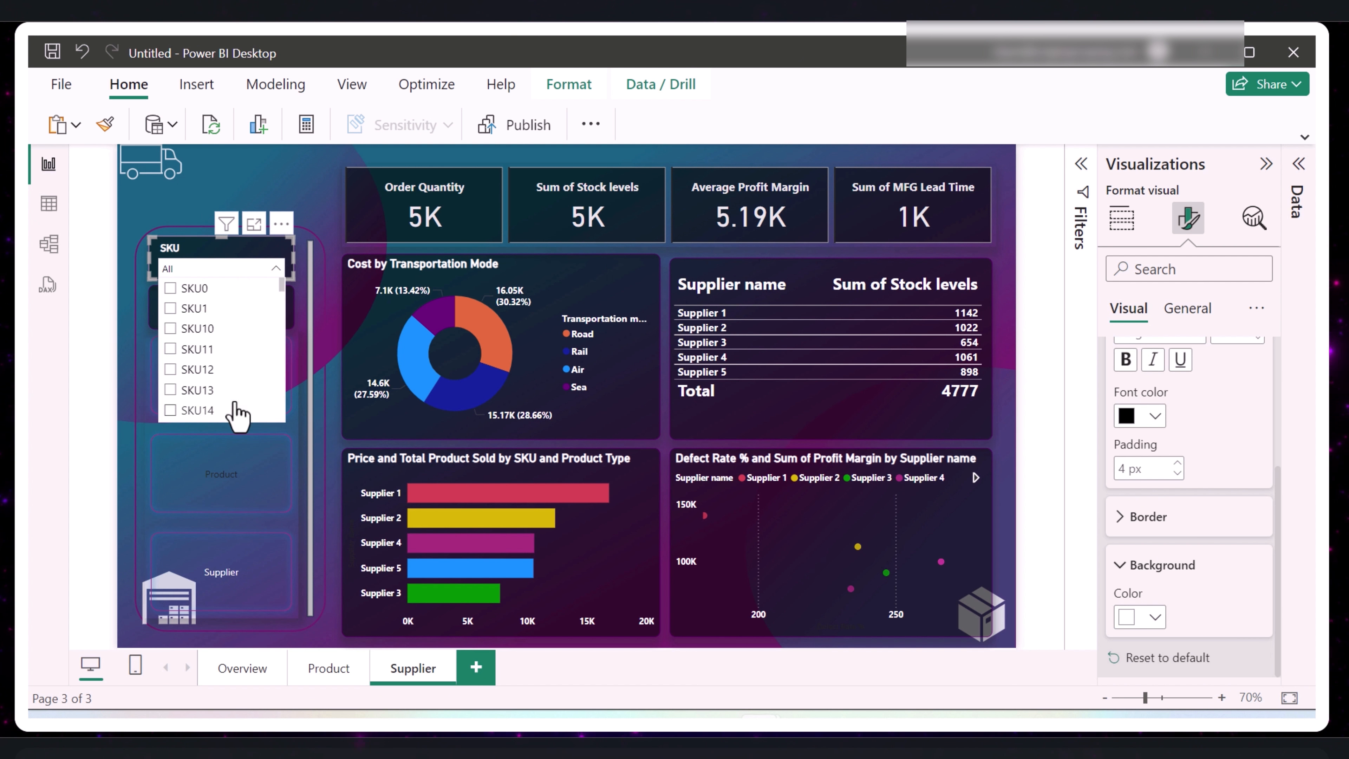
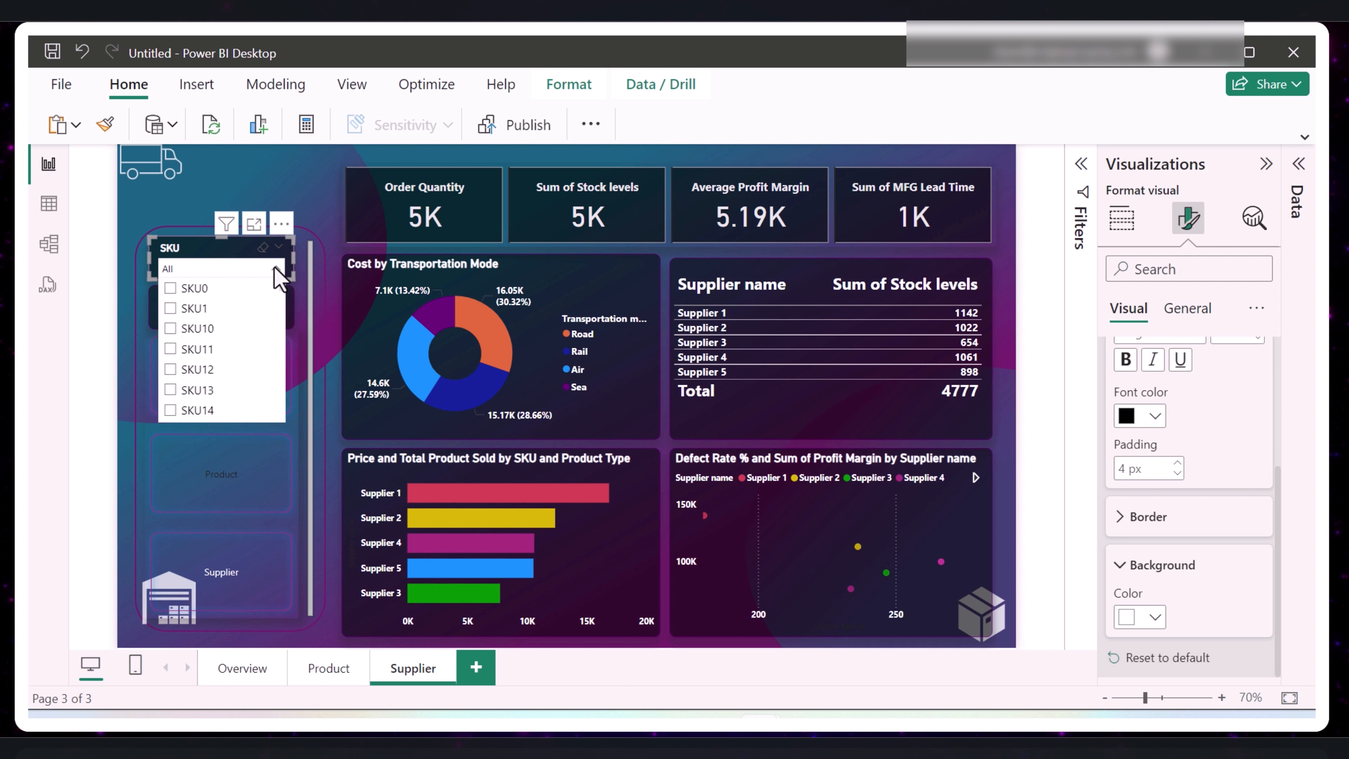
- Give the Supplier name slicer's values a white background with black, non-bold text
{"action": "left_click", "coordinate": [276, 269]}
{"action": "left_click", "coordinate": [238, 309]}
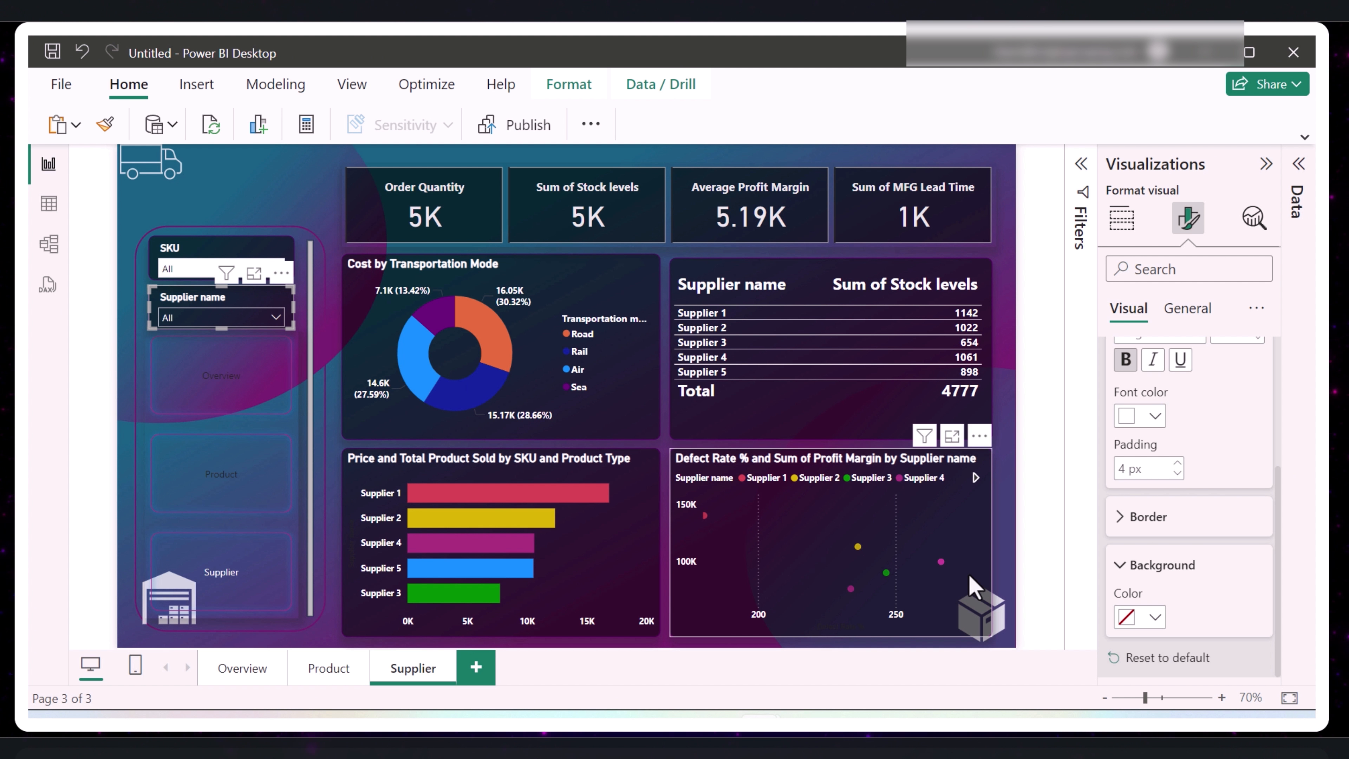
{"action": "left_click", "coordinate": [1157, 617]}
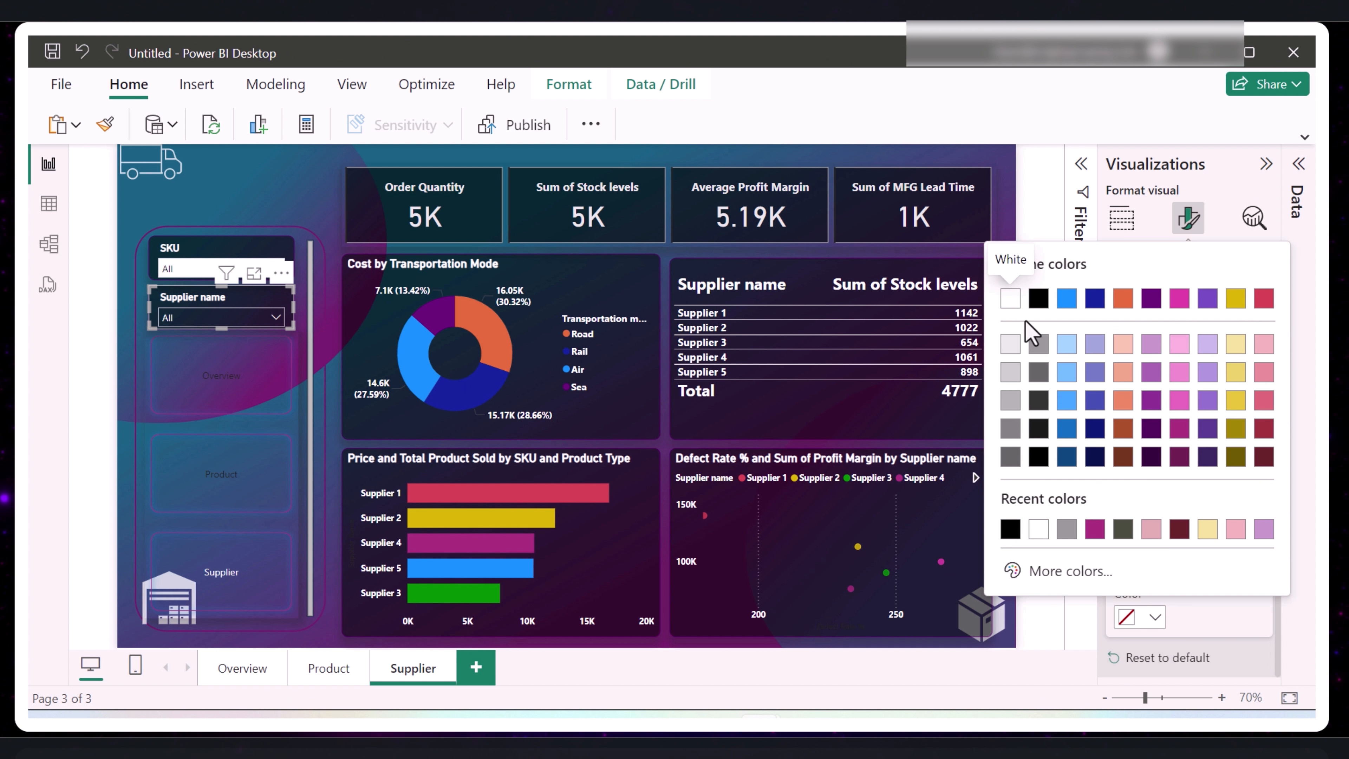
{"action": "left_click", "coordinate": [1009, 299]}
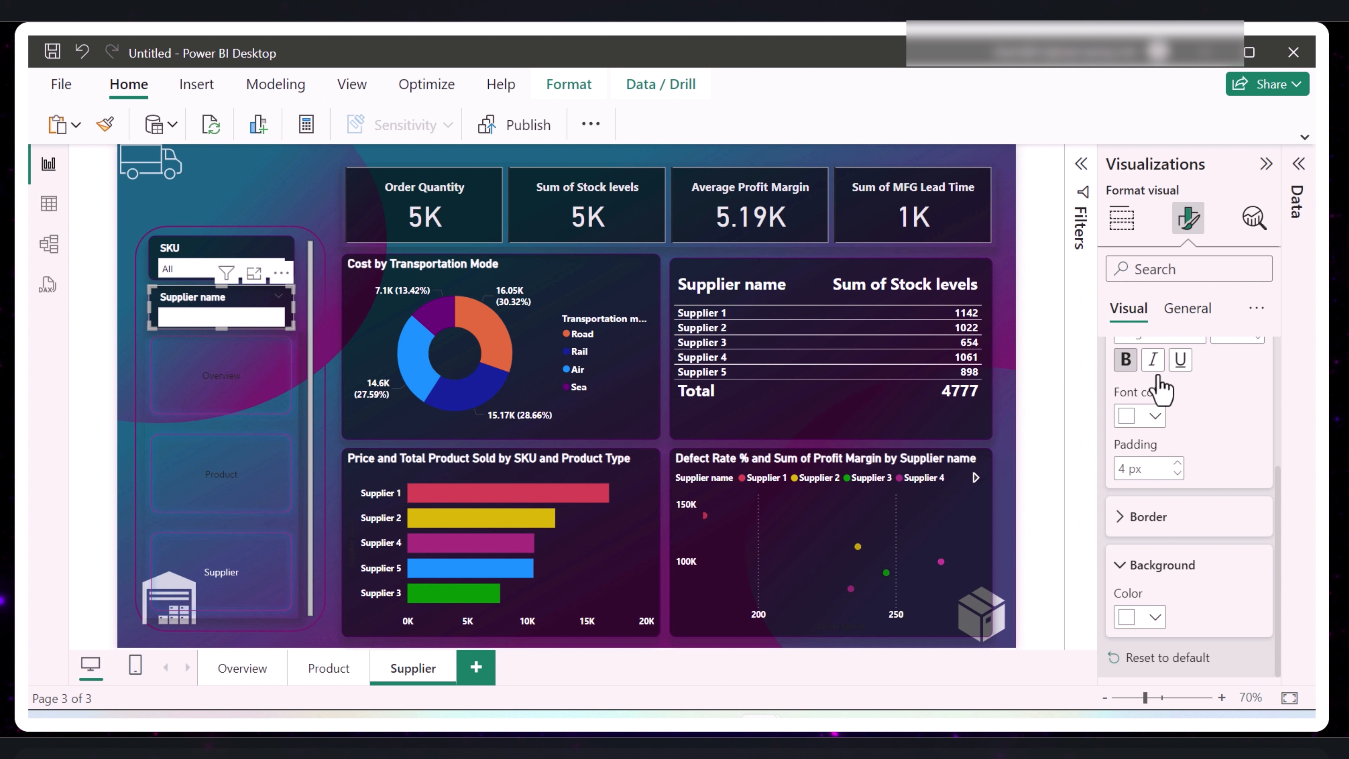
{"action": "scroll", "coordinate": [1206, 436], "scroll_direction": "up", "scroll_amount": 2}
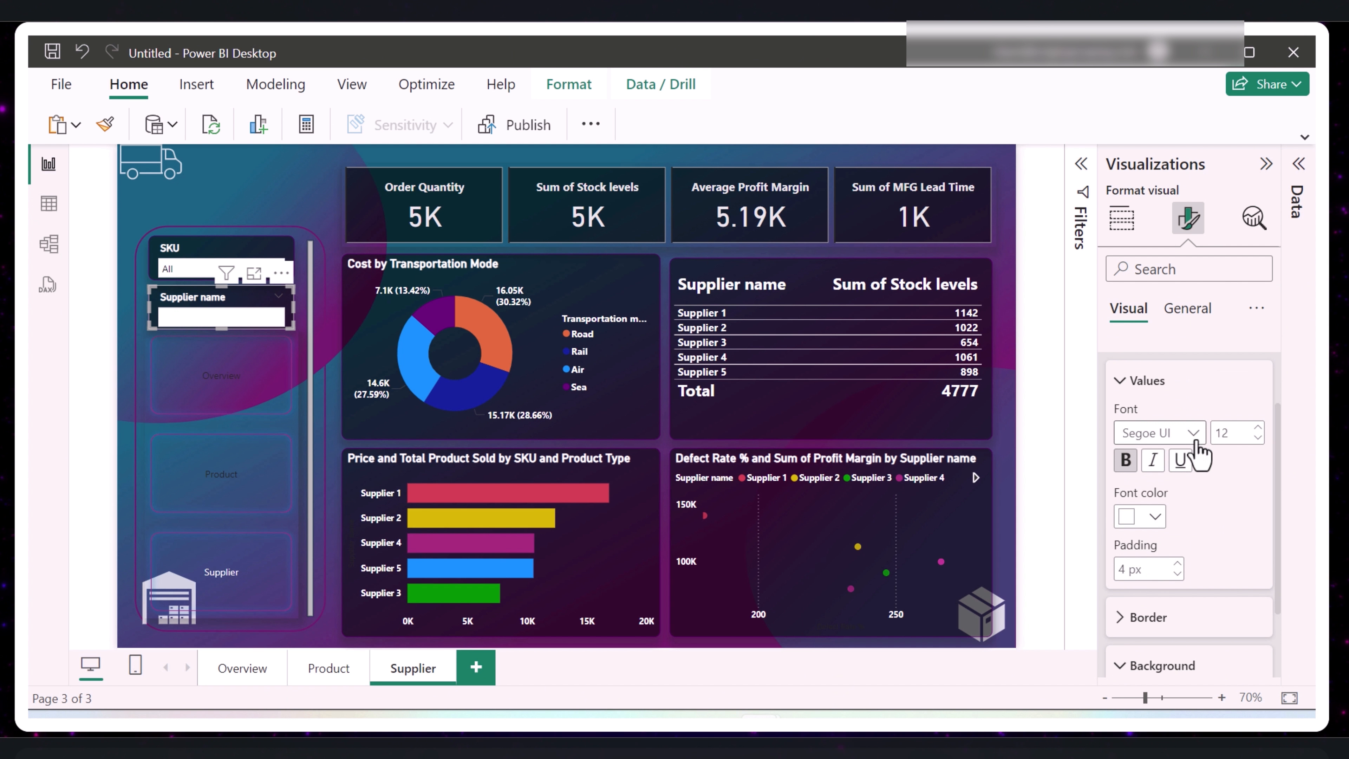
{"action": "left_click", "coordinate": [1154, 518]}
{"action": "left_click", "coordinate": [1038, 434]}
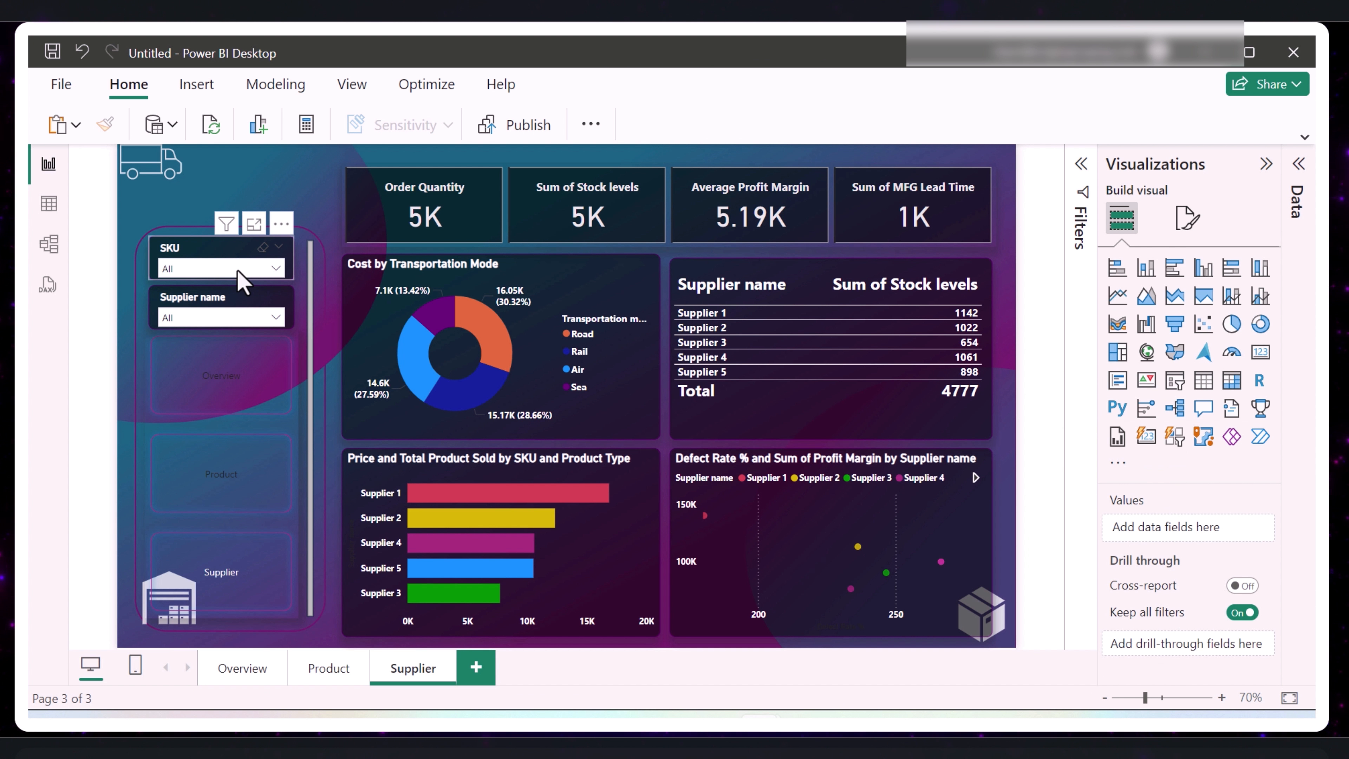
- Reset the Values formatting of both the SKU and Supplier name slicers to default
{"action": "left_click", "coordinate": [237, 280]}
{"action": "left_click", "coordinate": [226, 261]}
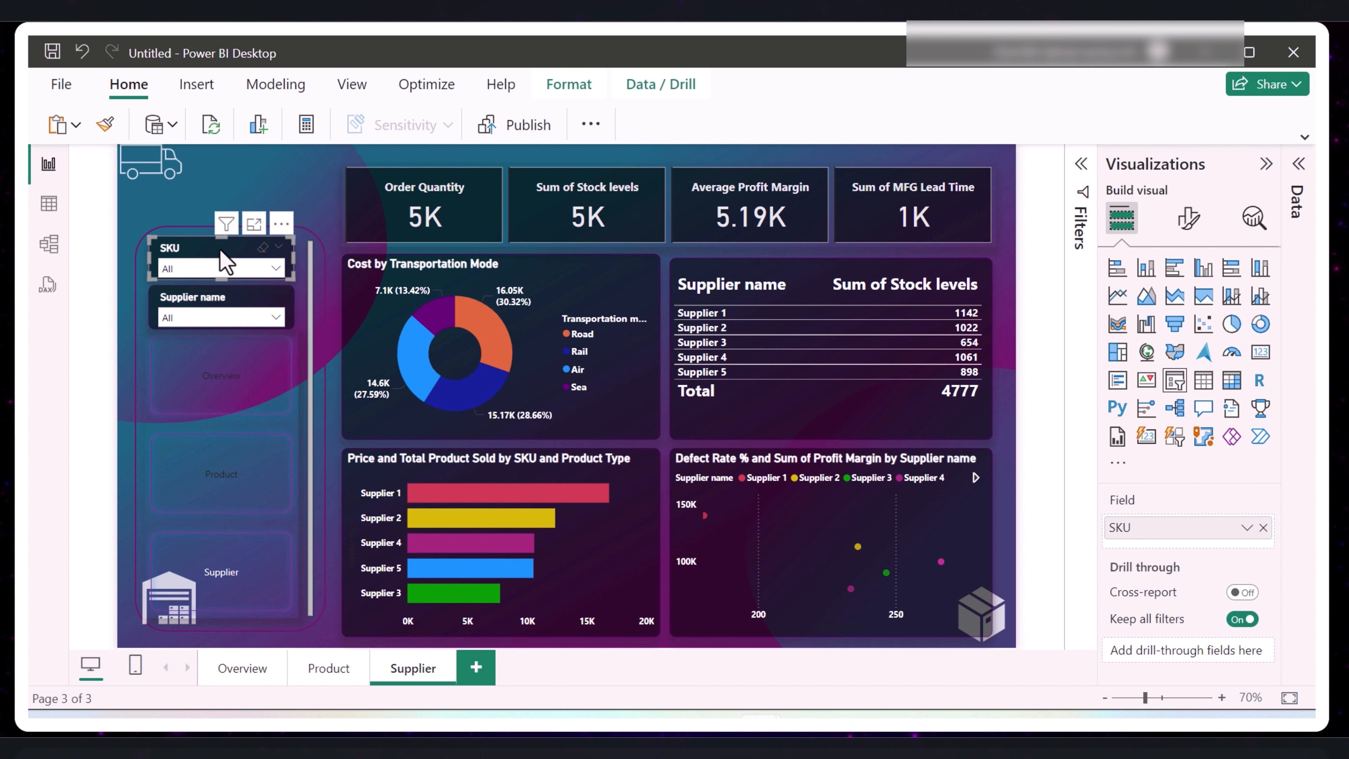
{"action": "left_click", "coordinate": [1190, 218]}
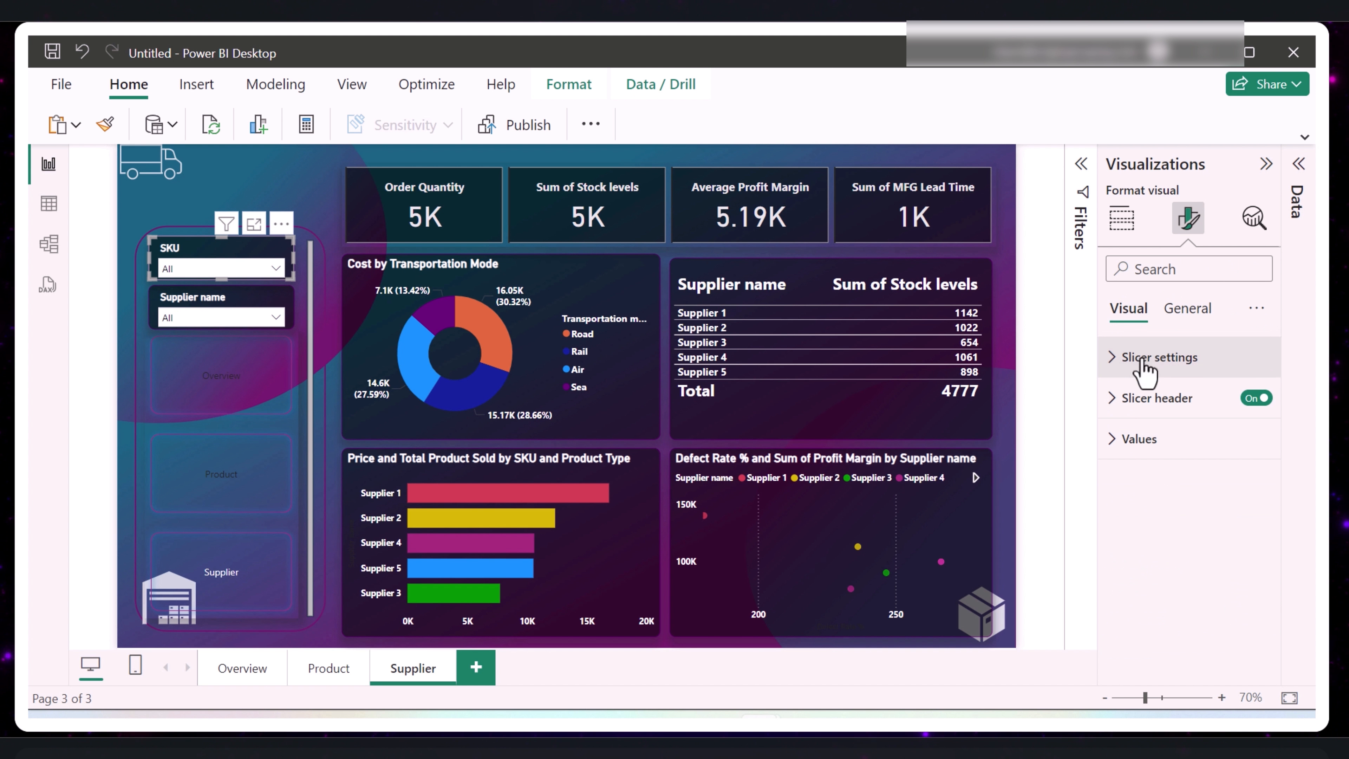
{"action": "left_click", "coordinate": [1116, 449]}
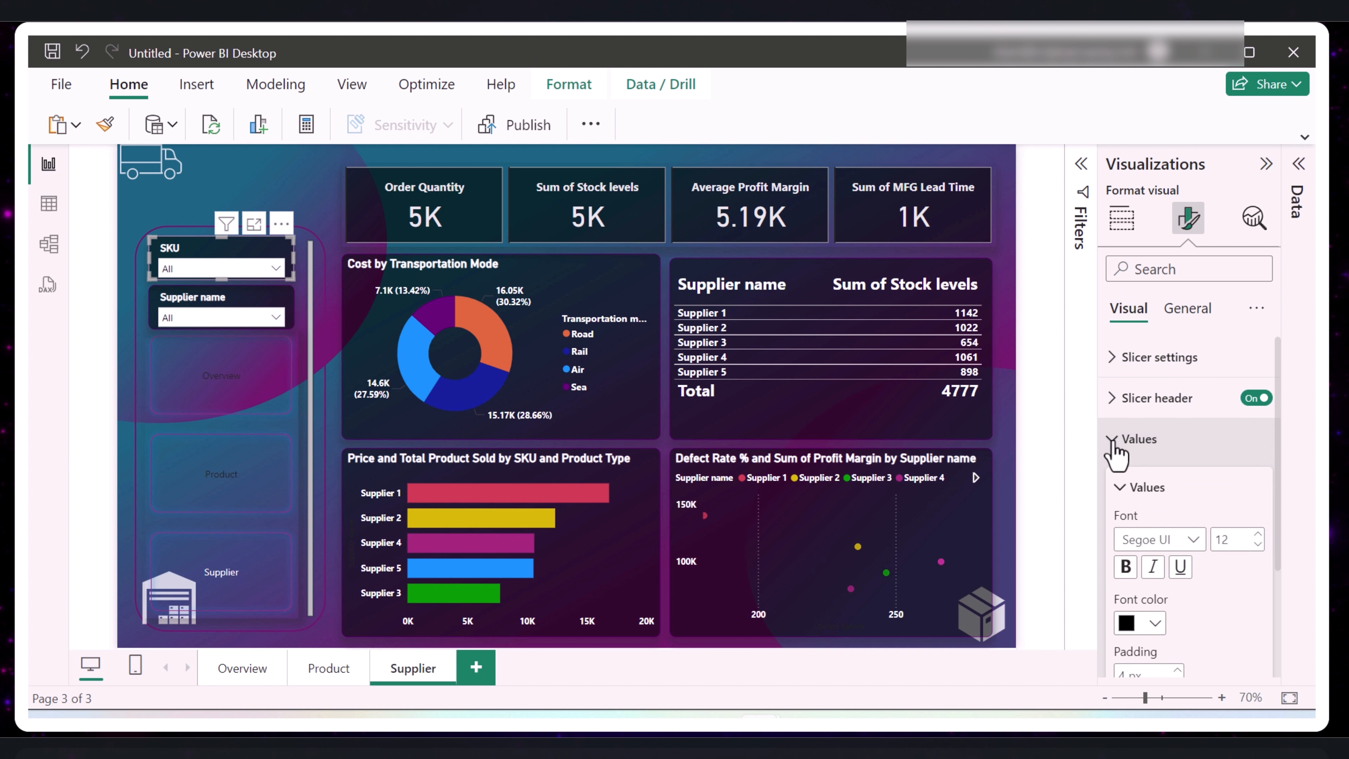
{"action": "scroll", "coordinate": [1177, 611], "scroll_direction": "down", "scroll_amount": 3}
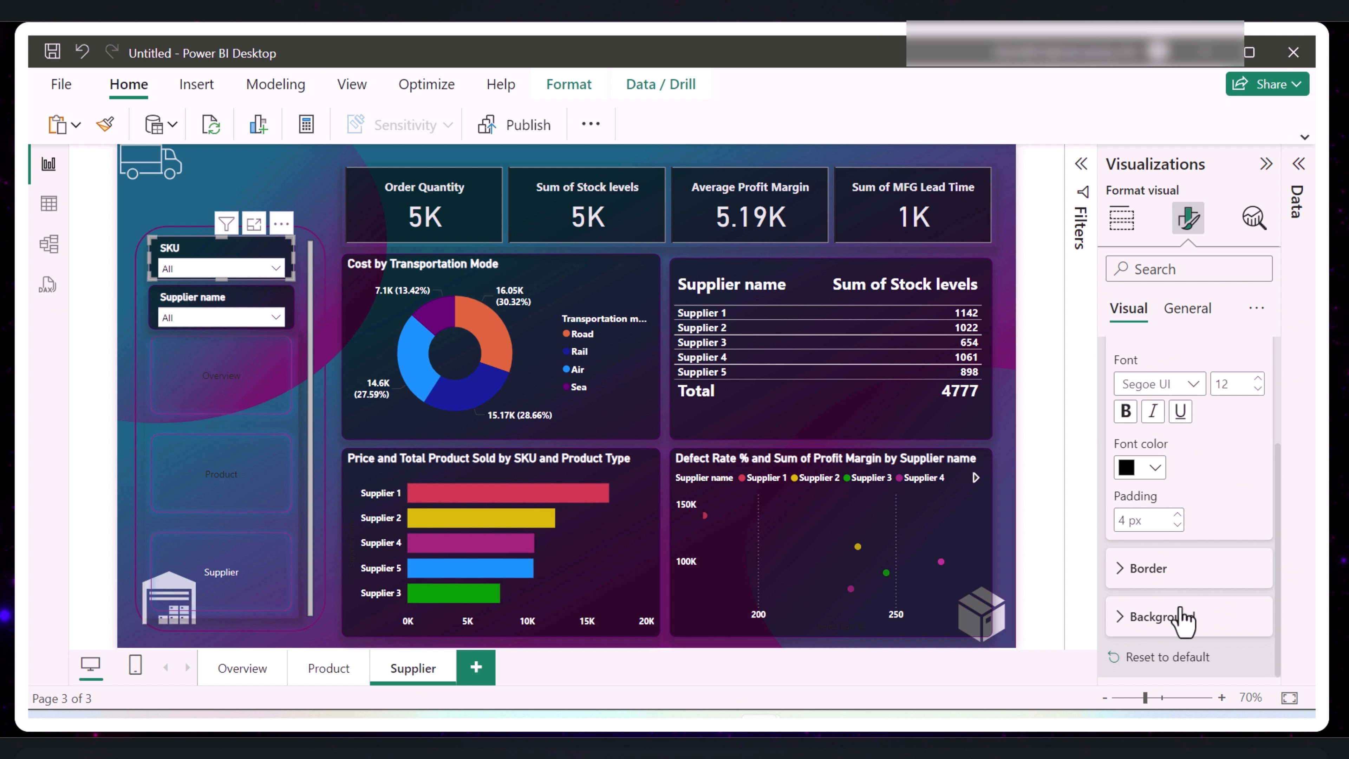
{"action": "left_click", "coordinate": [1132, 627]}
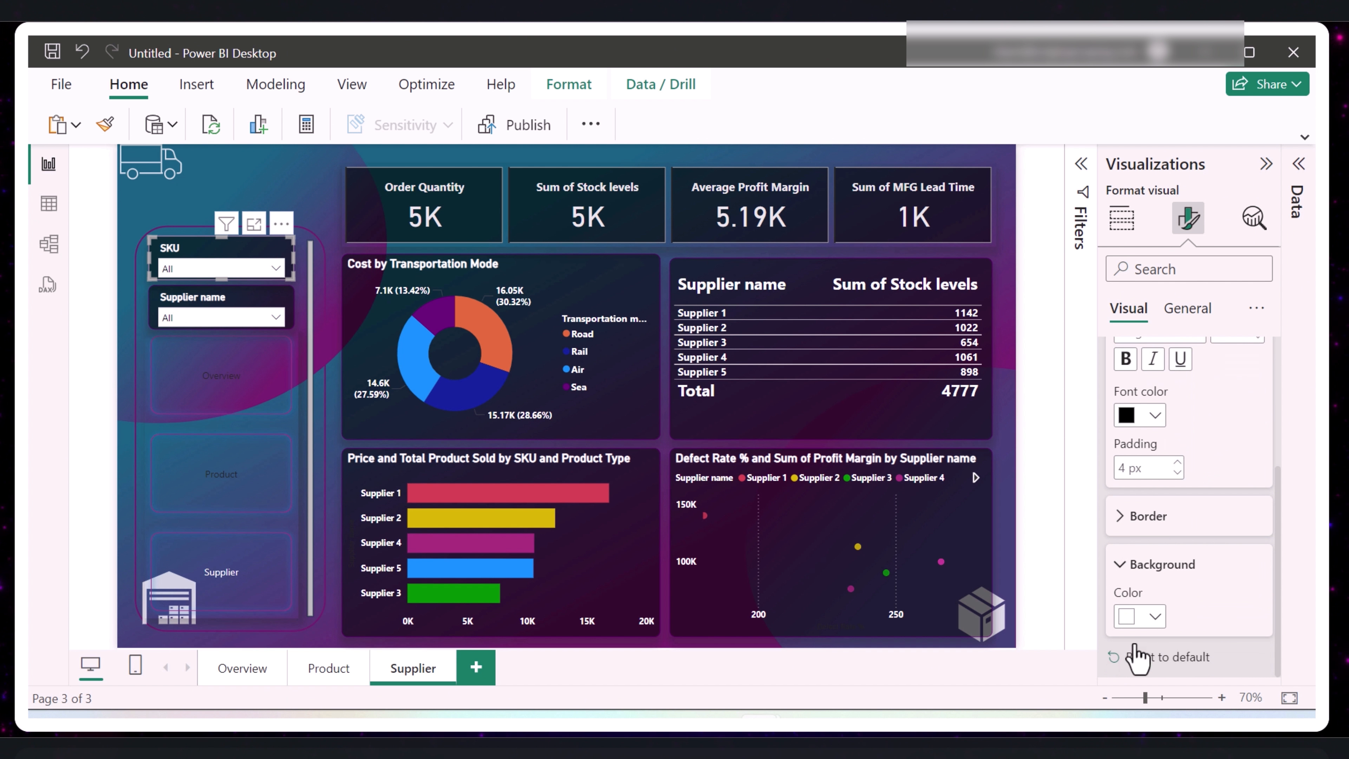
{"action": "left_click", "coordinate": [1167, 662]}
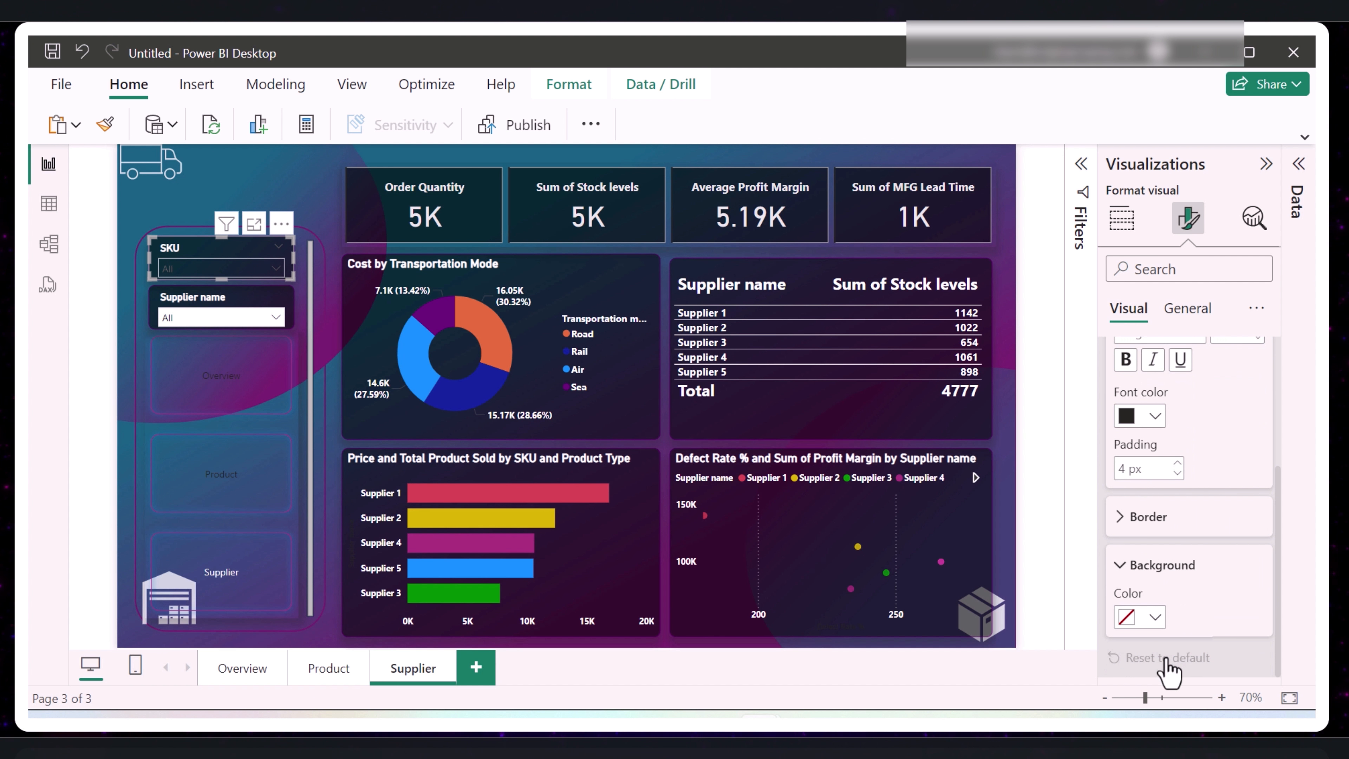
{"action": "left_click", "coordinate": [223, 298]}
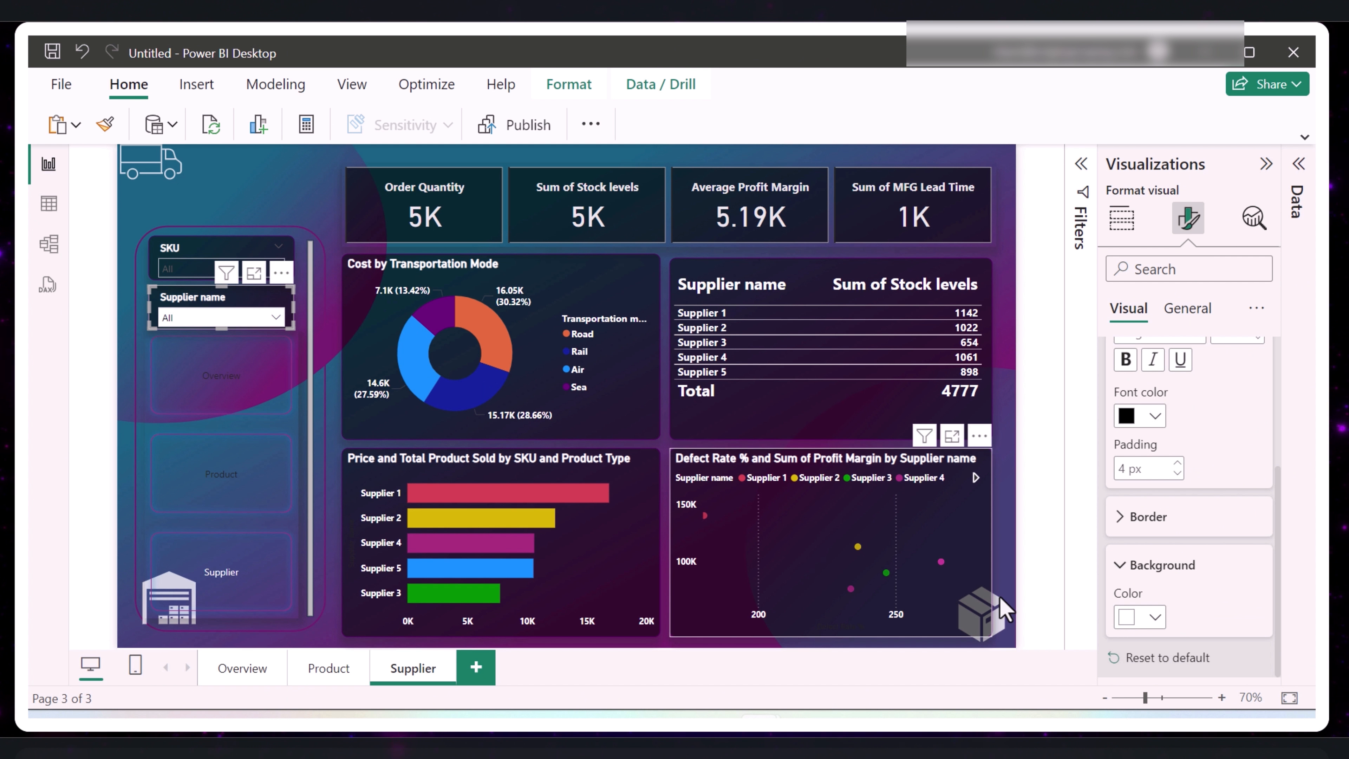
{"action": "left_click", "coordinate": [1169, 656]}
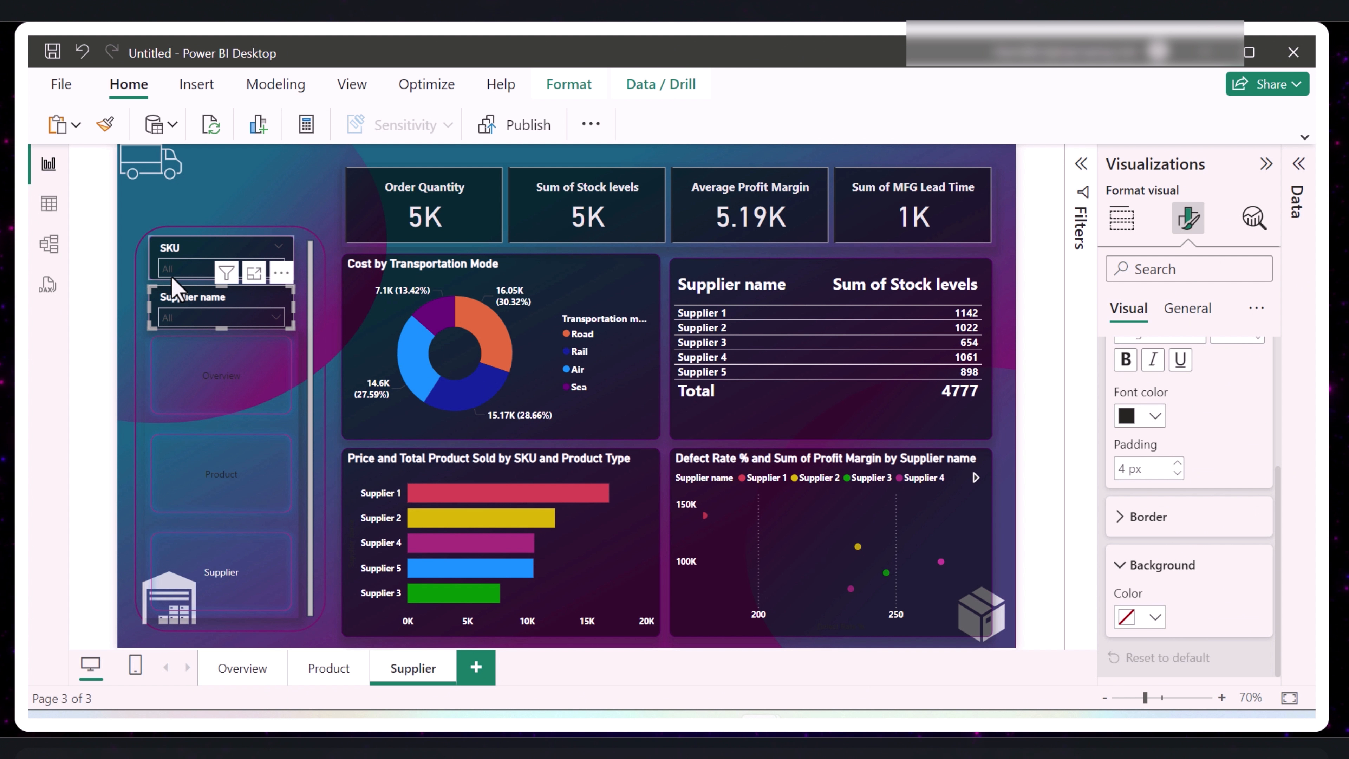
- Check how the dropdown lists of the SKU and Supplier name slicers look with the default formatting
{"action": "left_click", "coordinate": [190, 269]}
{"action": "left_click", "coordinate": [190, 269]}
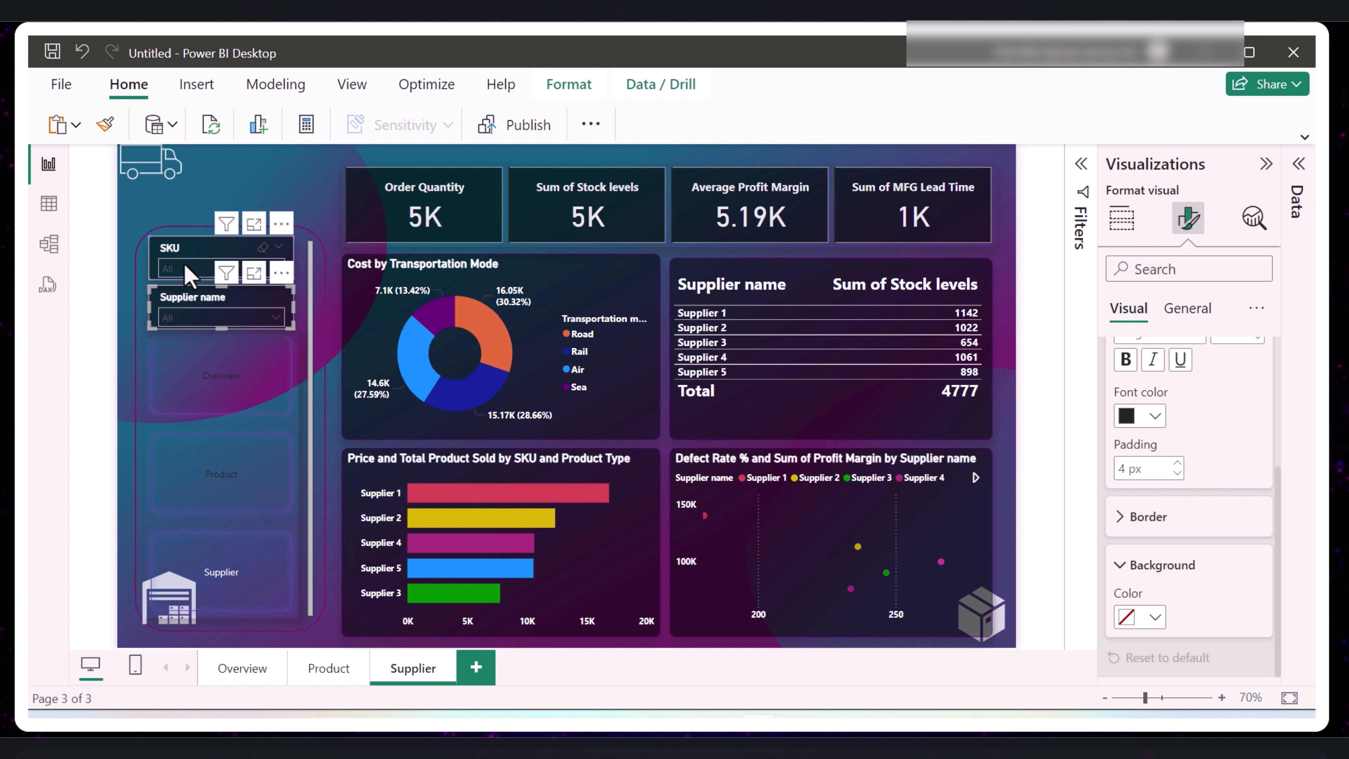
{"action": "left_click", "coordinate": [190, 269]}
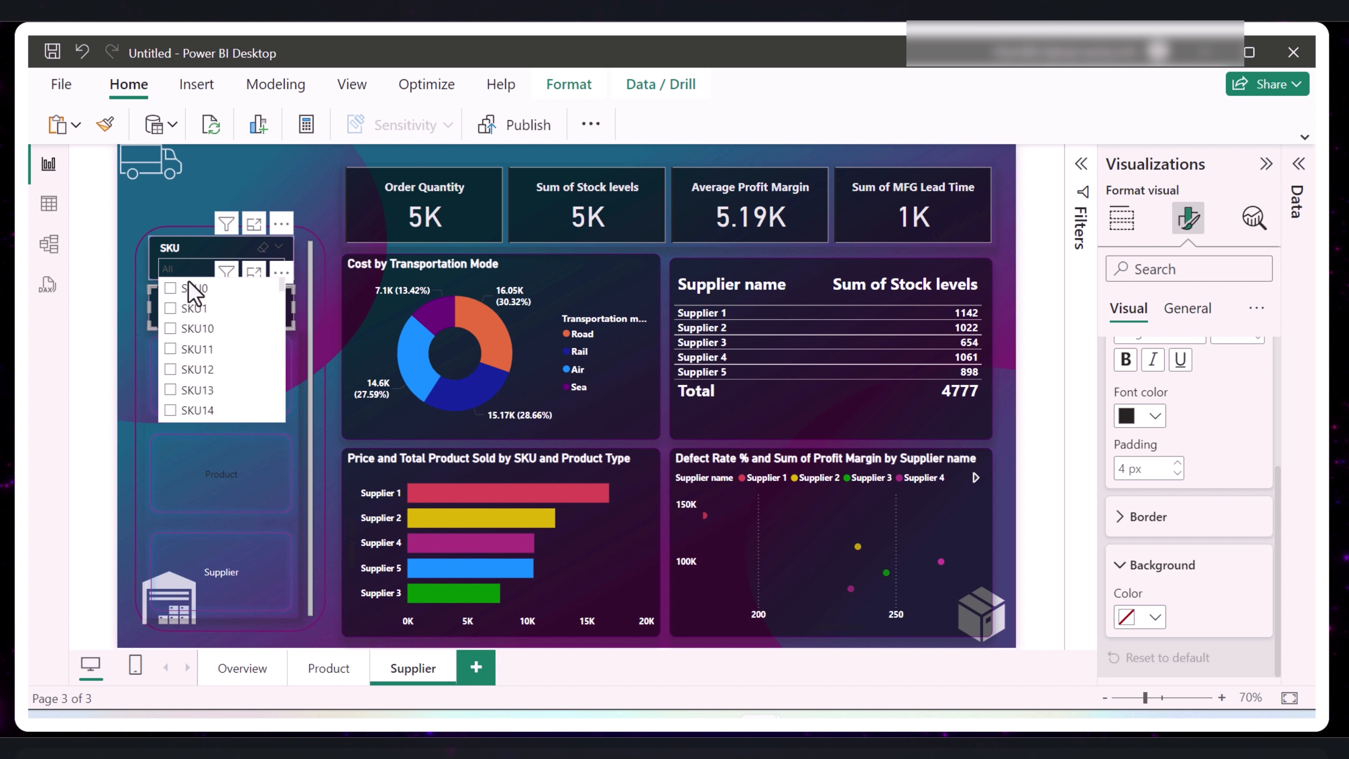
{"action": "left_click", "coordinate": [188, 272]}
{"action": "left_click", "coordinate": [206, 320]}
{"action": "left_click", "coordinate": [207, 322]}
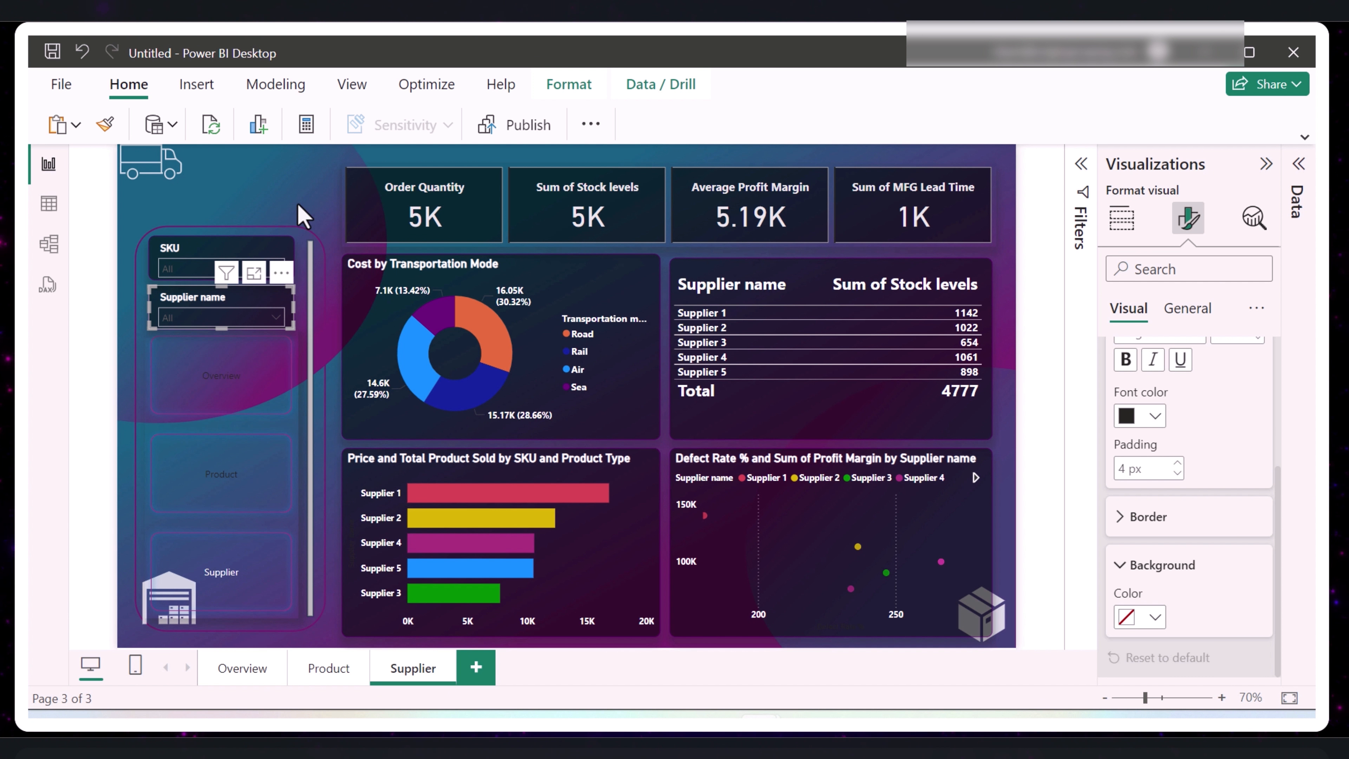
{"action": "left_click", "coordinate": [299, 192]}
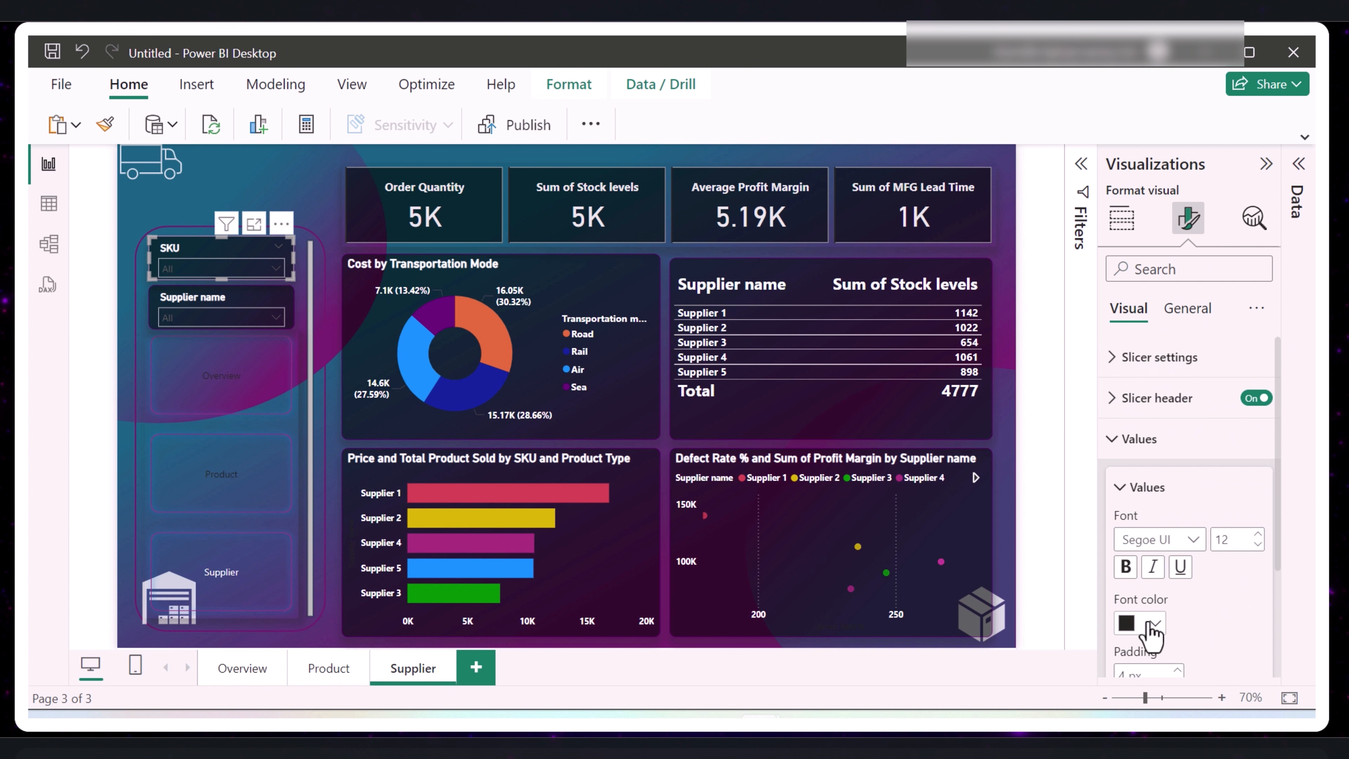
- Set the values' font color in the SKU and Supplier name slicers to the third grey shade of the white theme color
{"action": "left_click", "coordinate": [1150, 629]}
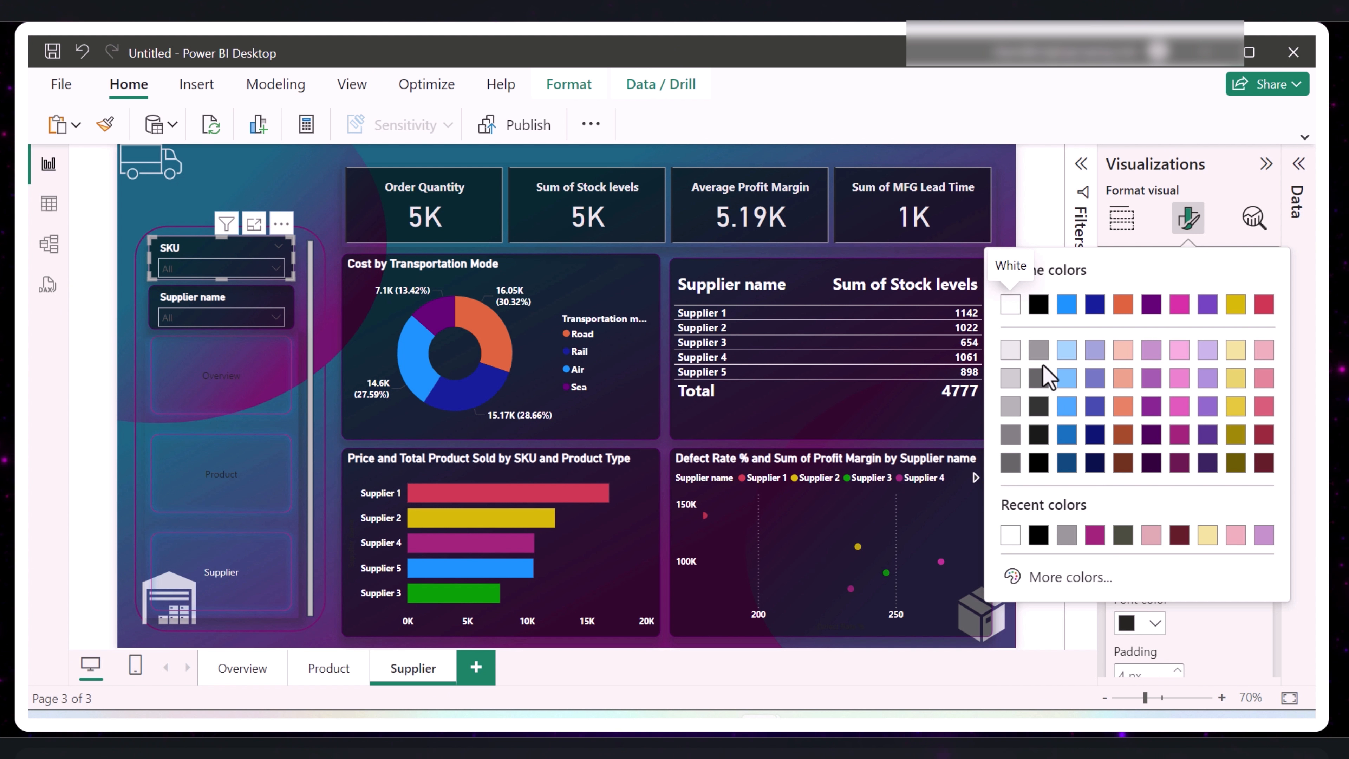
{"action": "left_click", "coordinate": [1011, 434]}
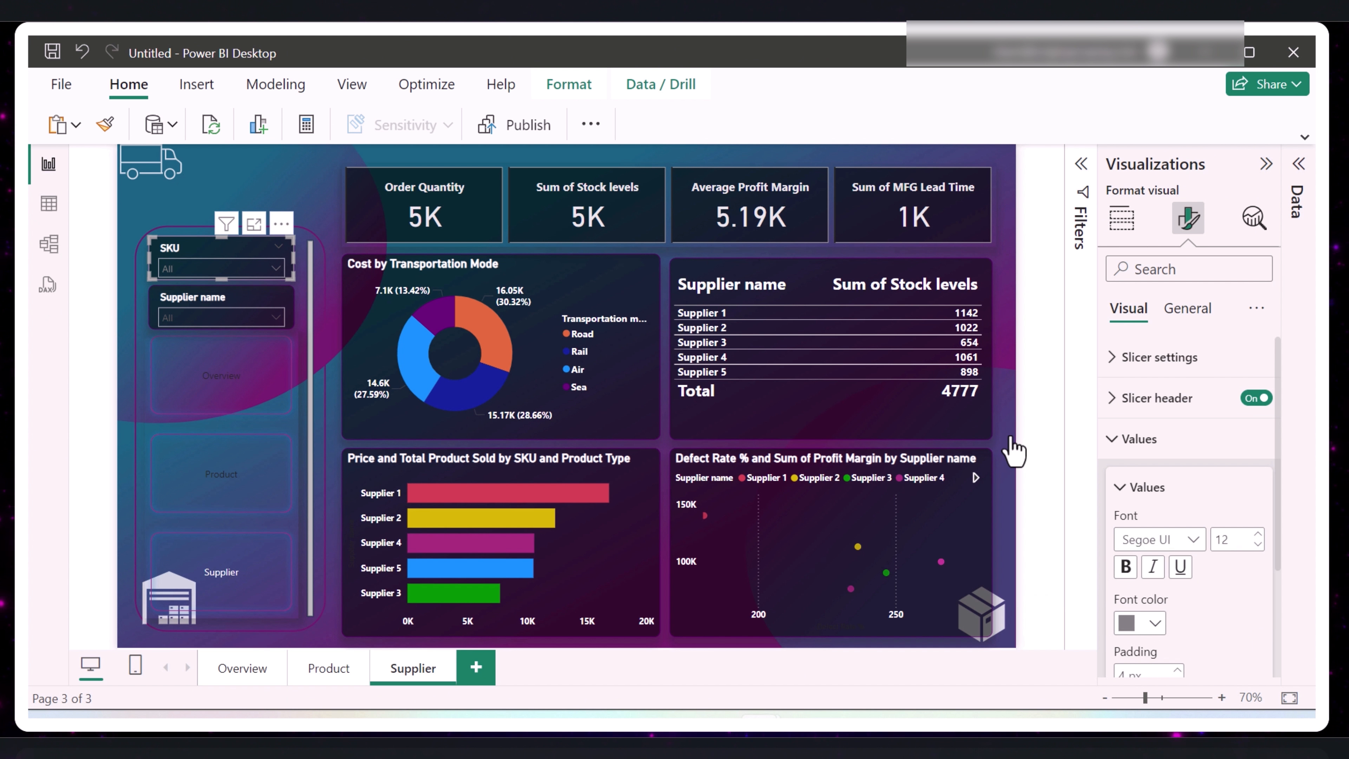
{"action": "left_click", "coordinate": [252, 314]}
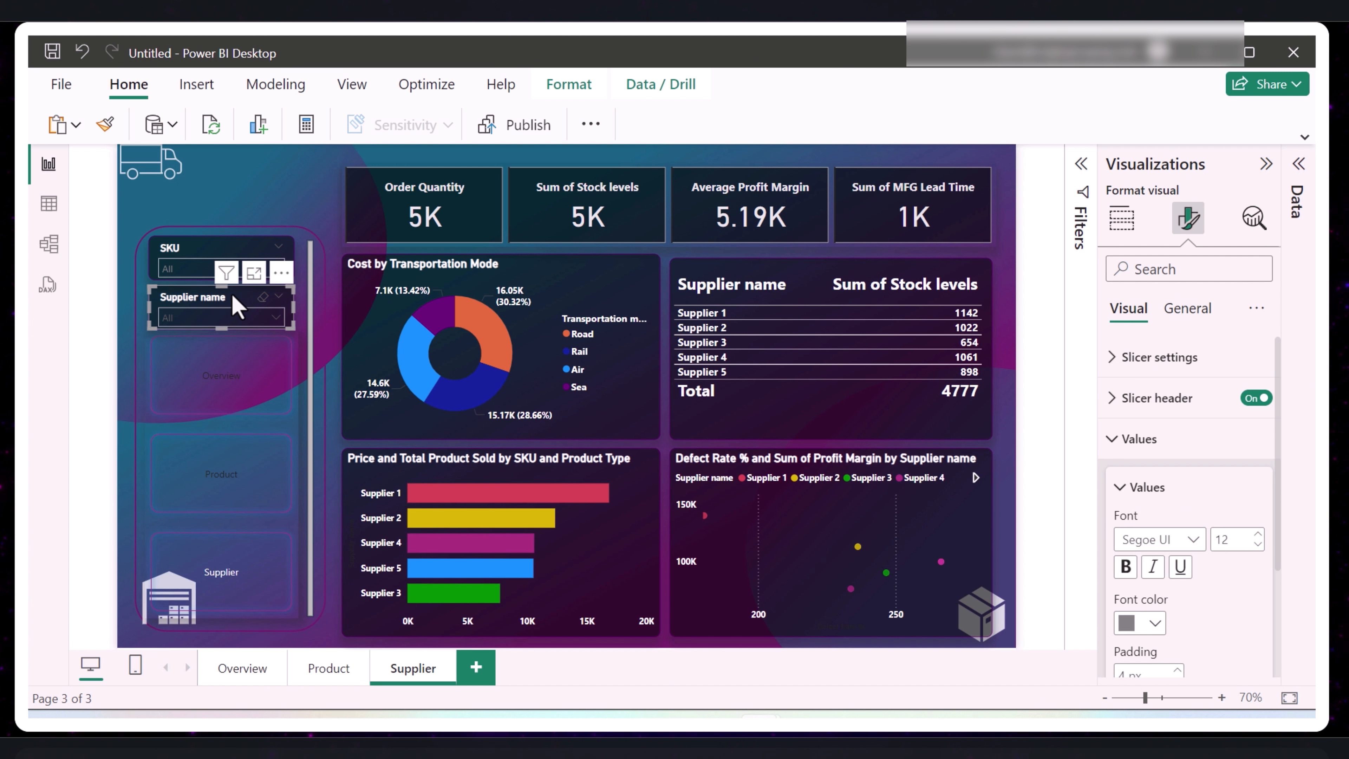
{"action": "left_click", "coordinate": [1150, 625]}
{"action": "left_click", "coordinate": [1011, 406]}
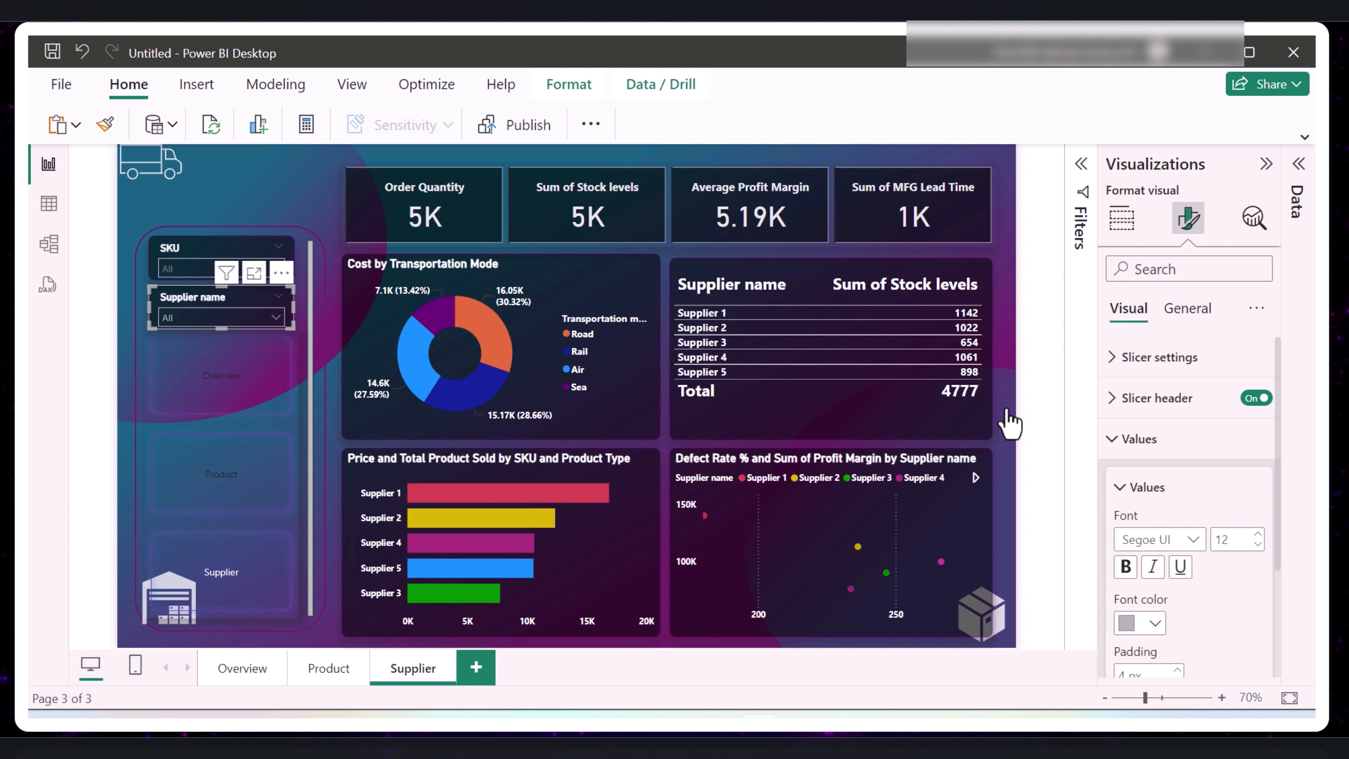
{"action": "left_click", "coordinate": [194, 272]}
{"action": "left_click", "coordinate": [194, 264]}
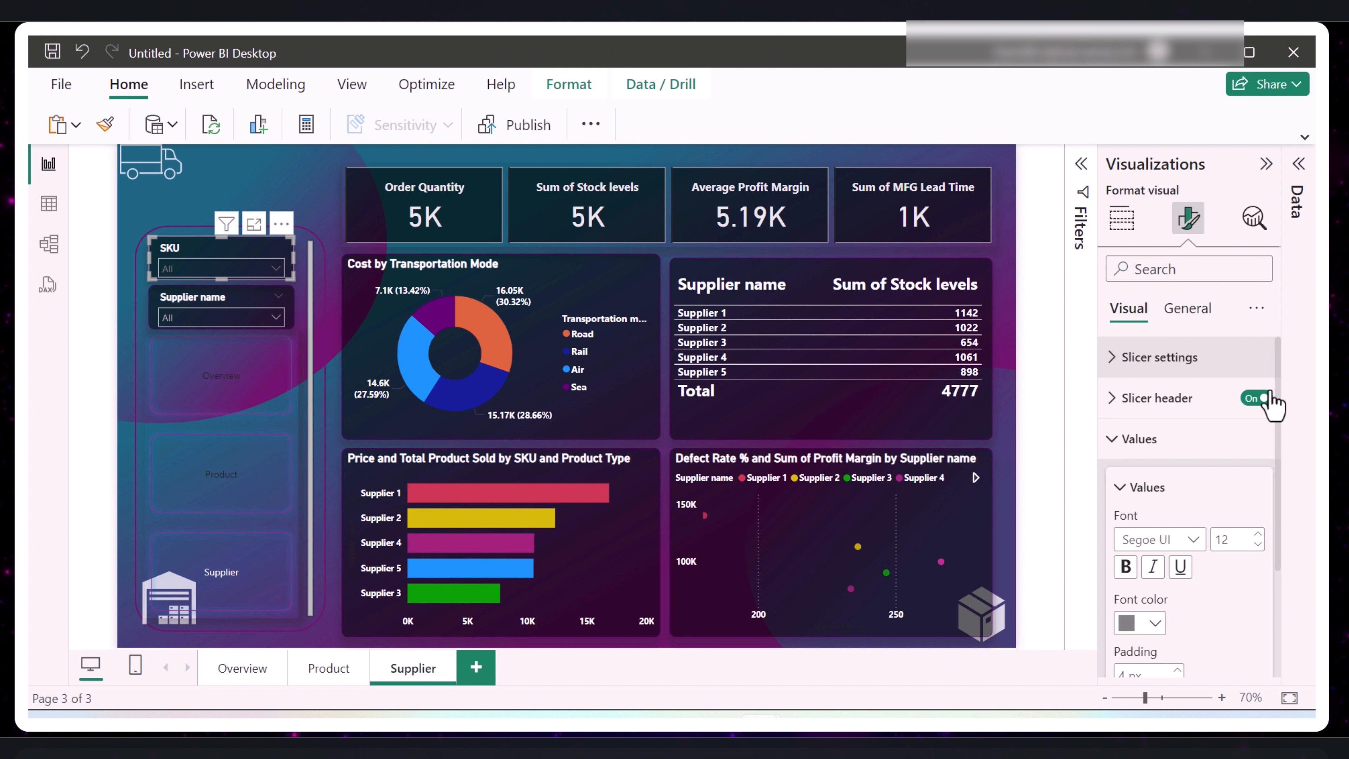
{"action": "left_click", "coordinate": [1154, 624]}
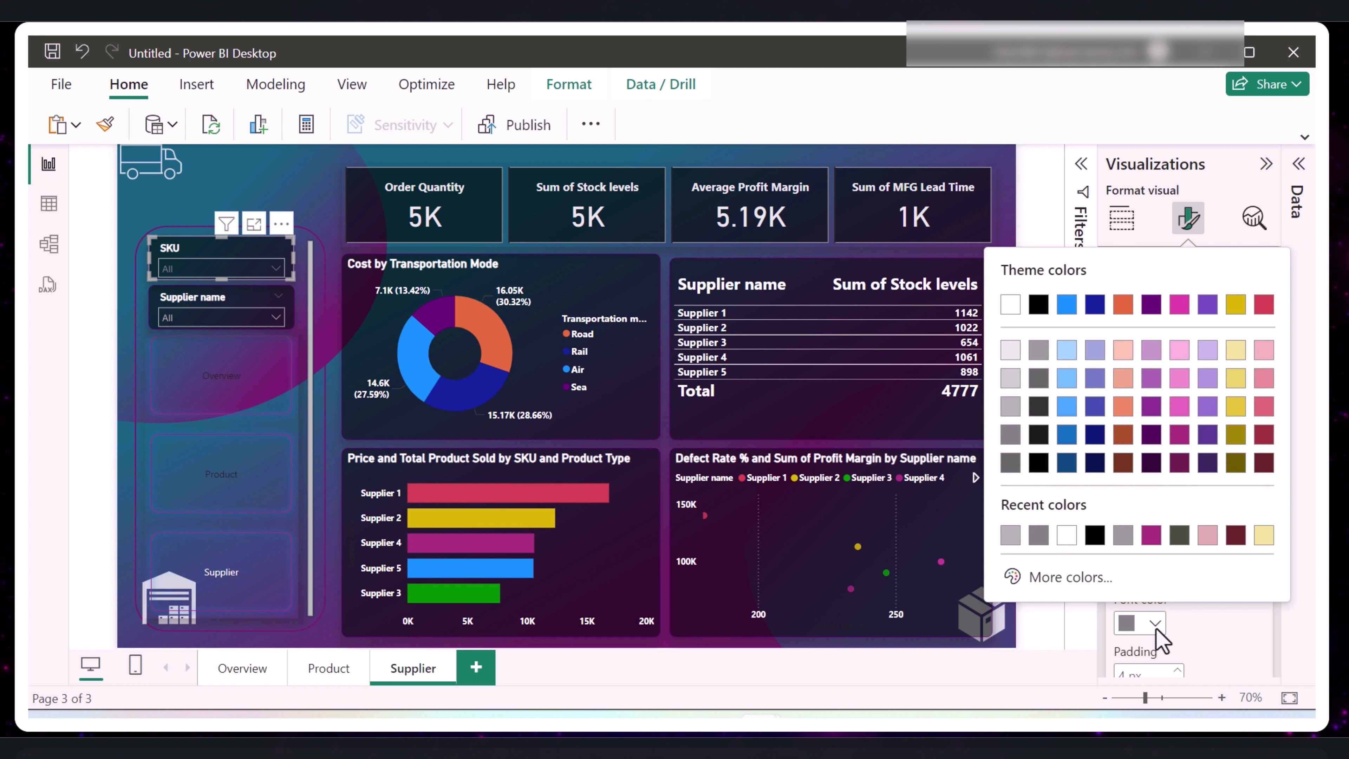
{"action": "left_click", "coordinate": [1011, 407]}
{"action": "left_click", "coordinate": [223, 171]}
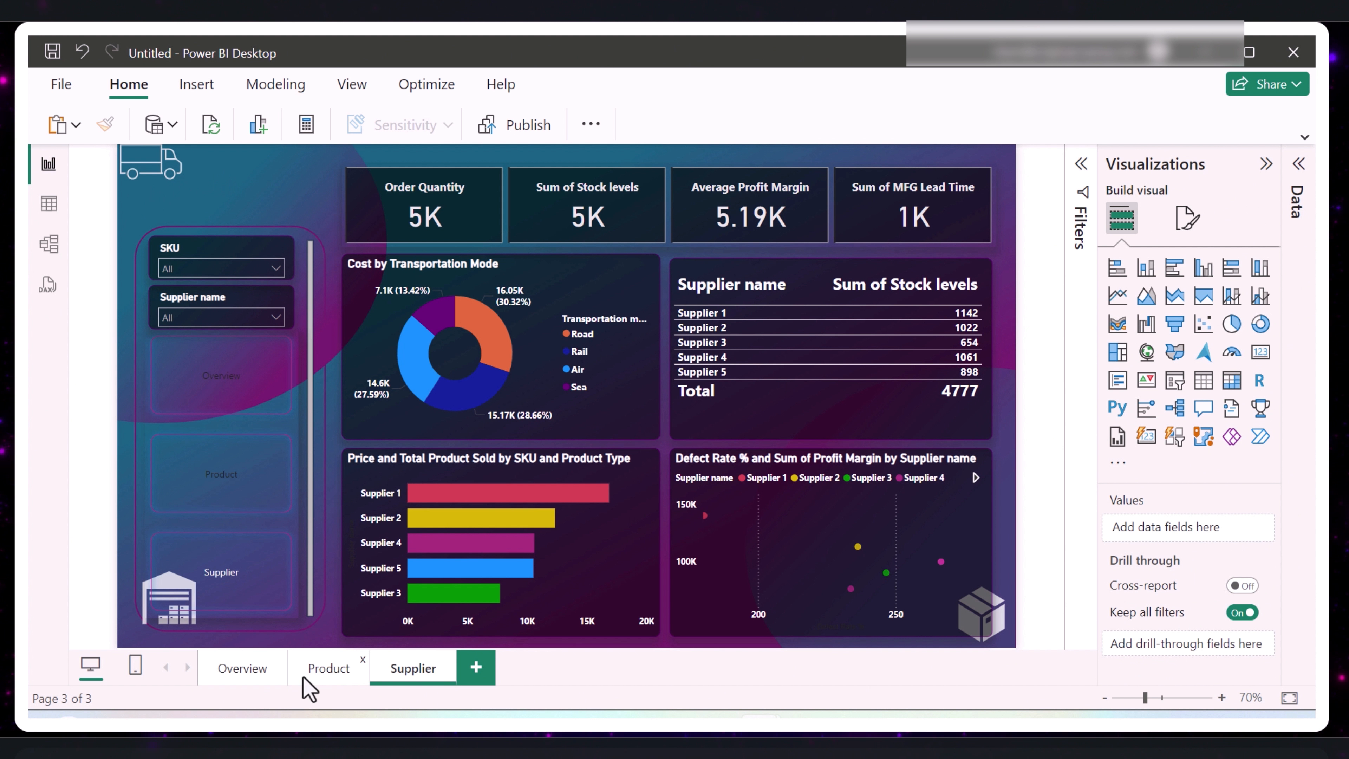
- Insert an empty text box on the Overview page, just below the truck icon
{"action": "left_click", "coordinate": [176, 502]}
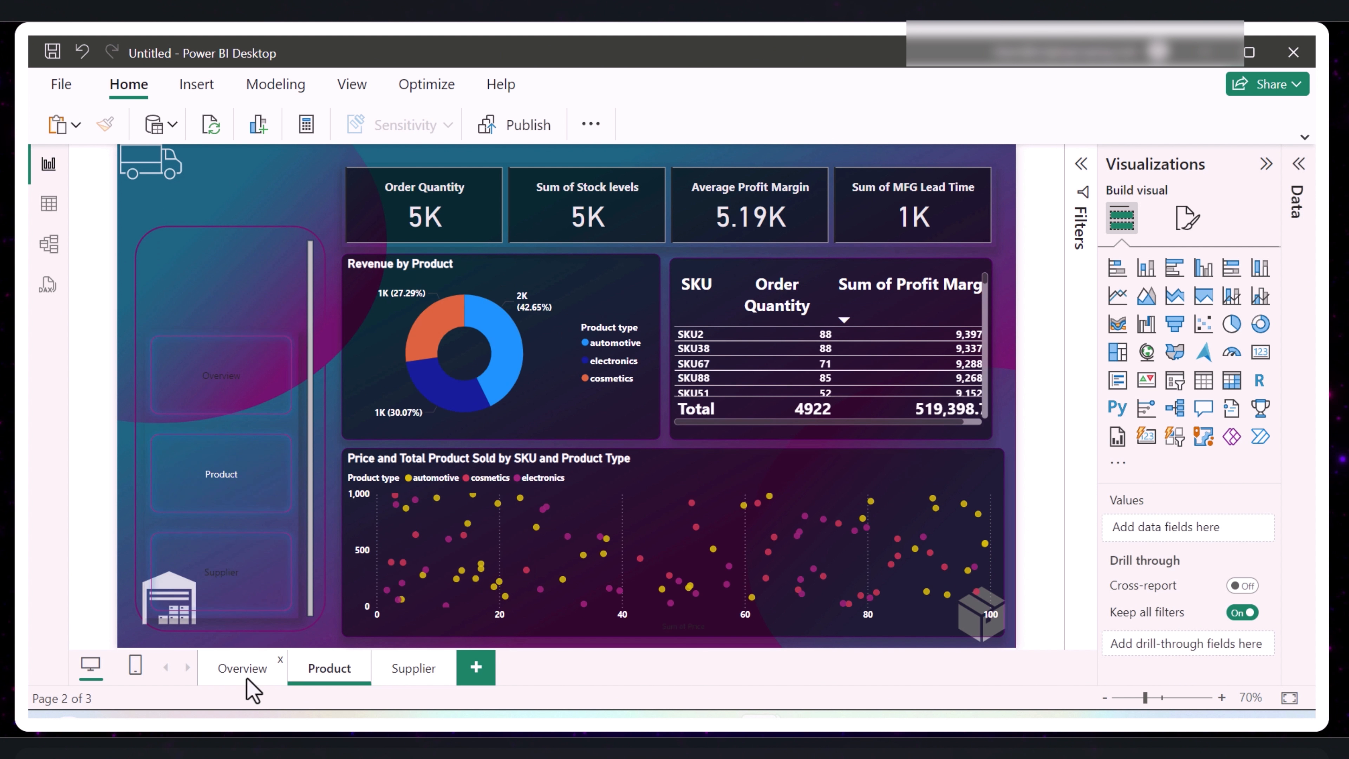
{"action": "left_click", "coordinate": [247, 675]}
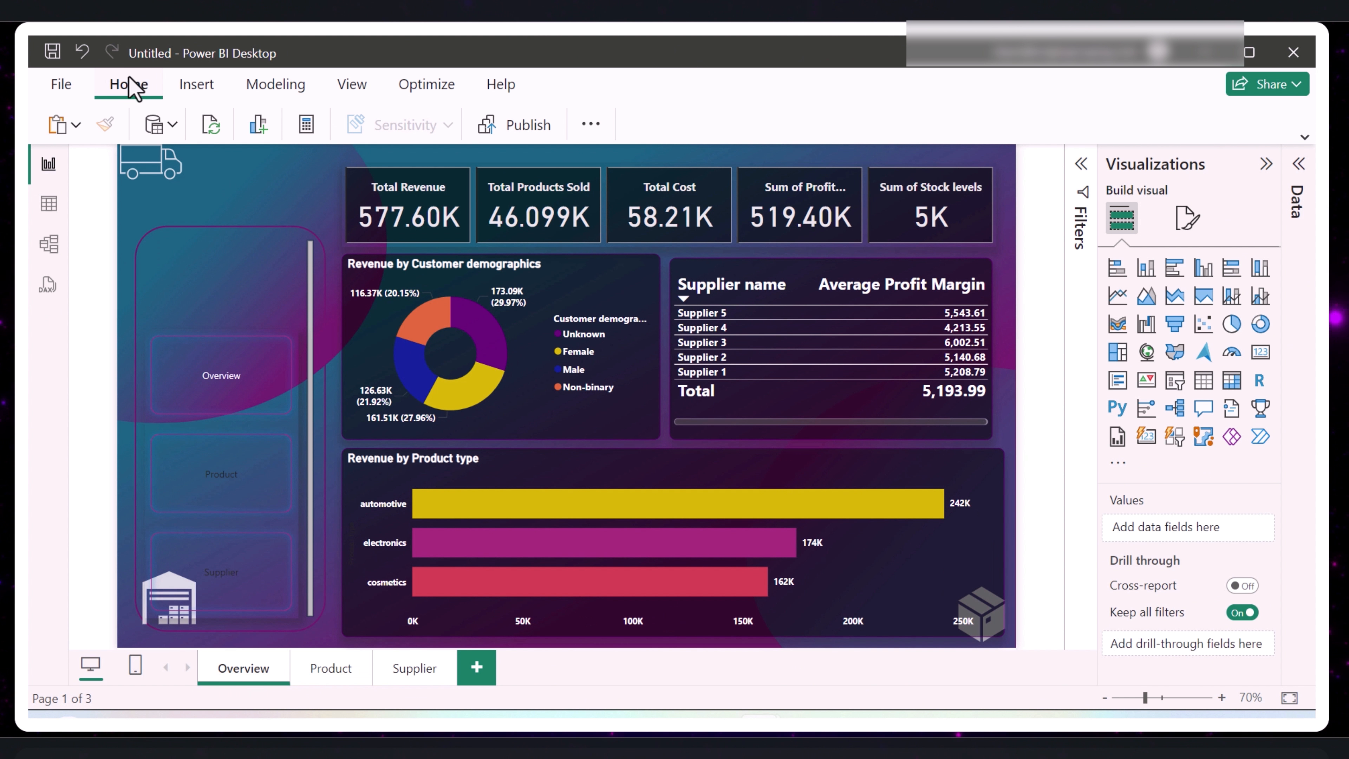
{"action": "left_click", "coordinate": [196, 84]}
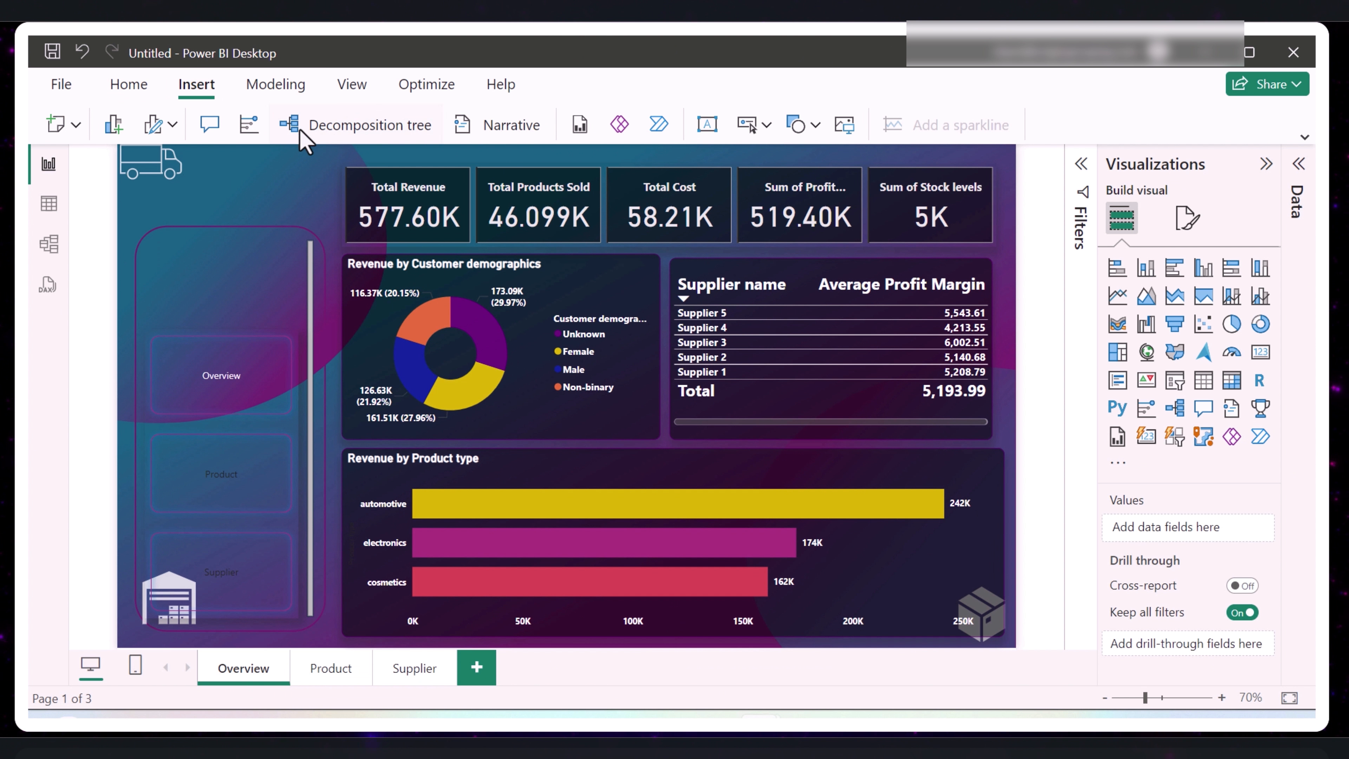
{"action": "left_click", "coordinate": [707, 126]}
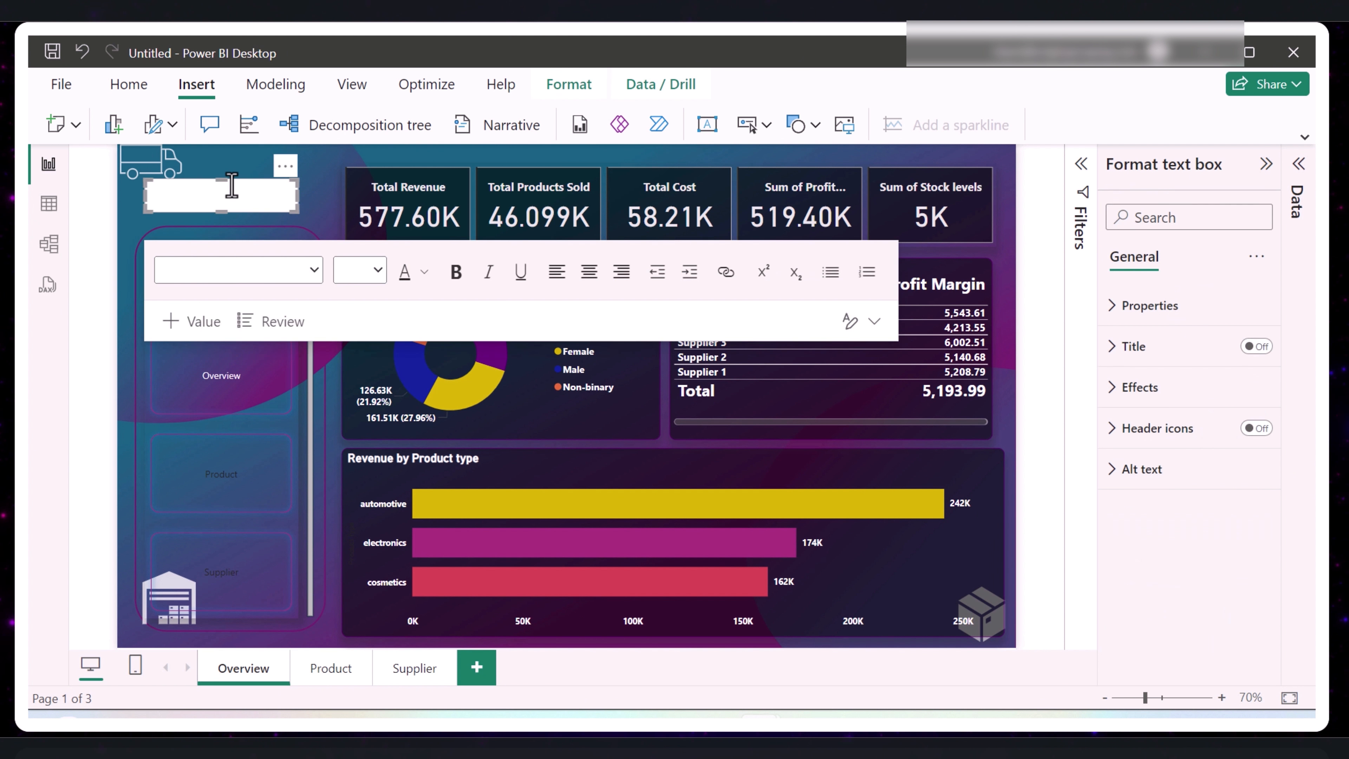
{"action": "left_click", "coordinate": [208, 199]}
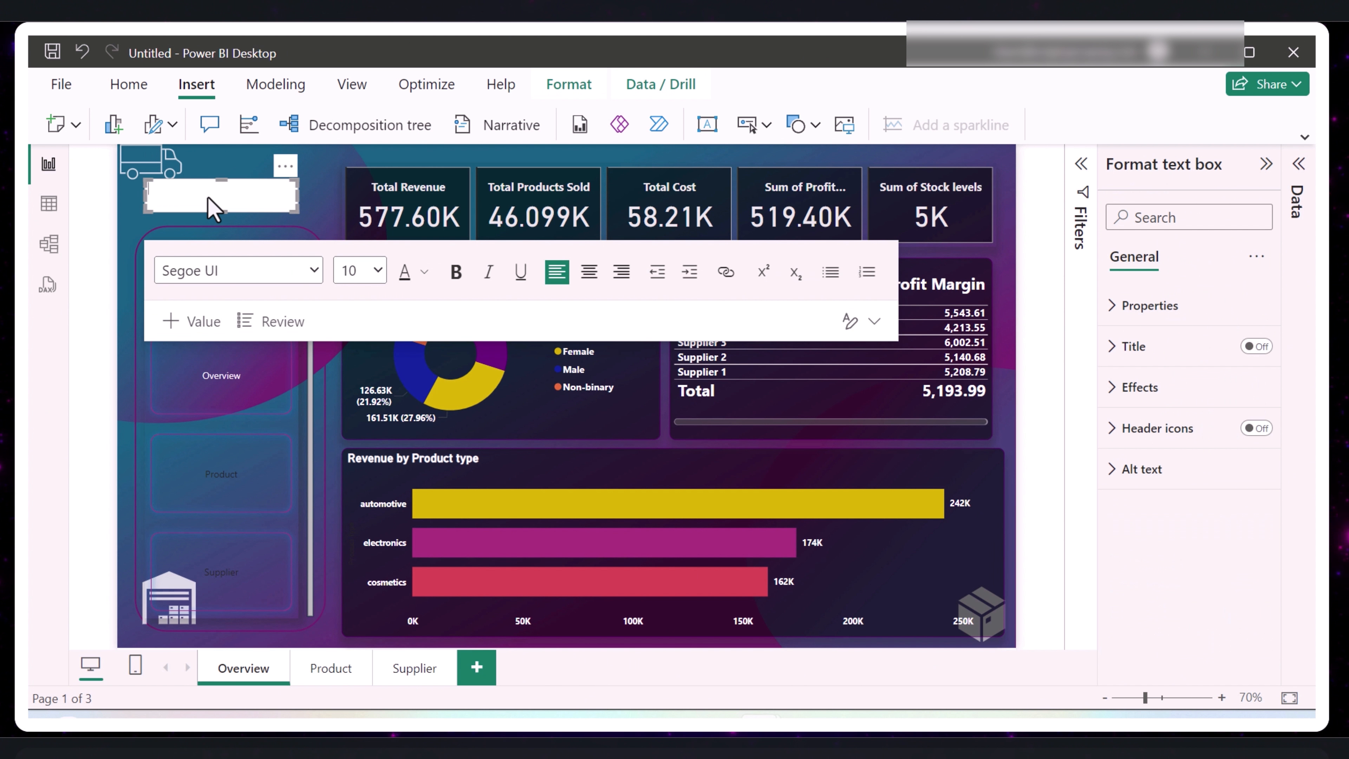
{"action": "left_click", "coordinate": [233, 173]}
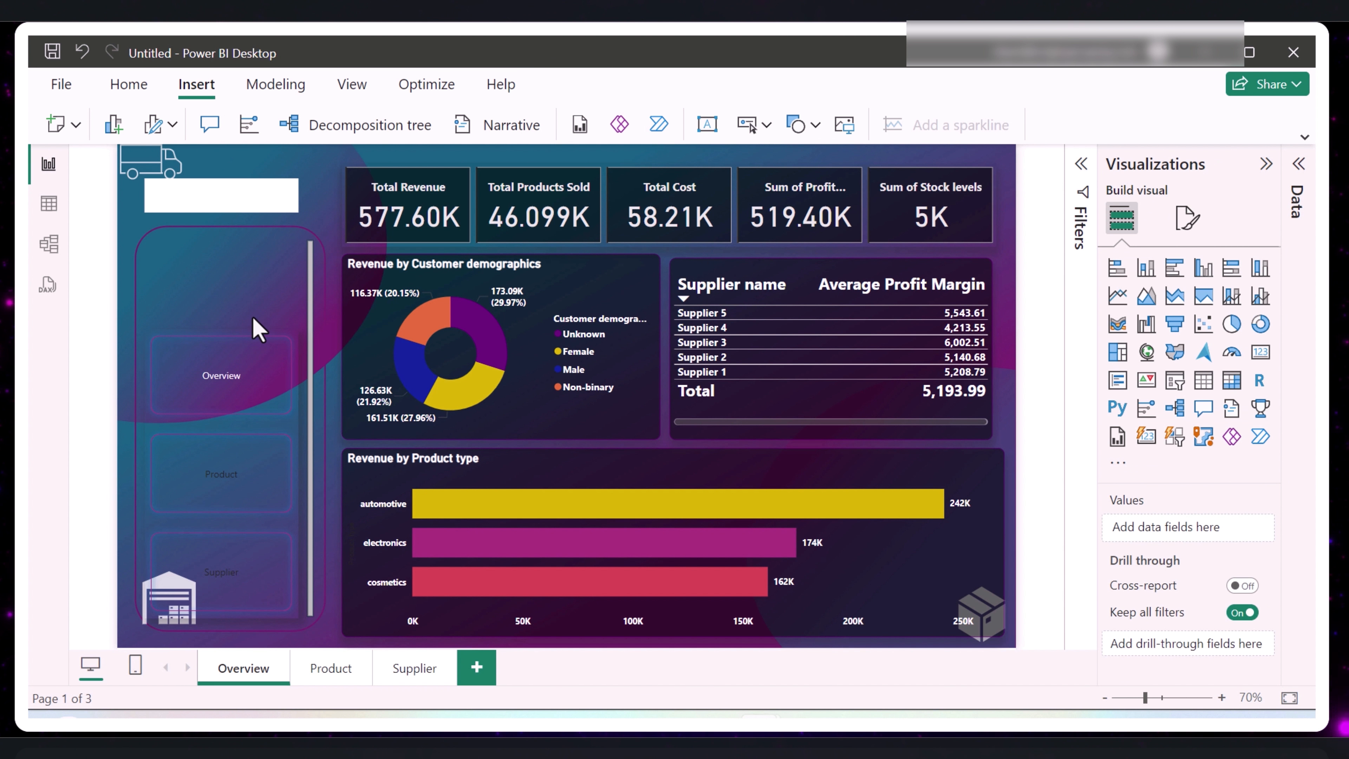
- Copy the KPI card visual's formatting onto the new text box with the format painter
{"action": "left_click", "coordinate": [355, 224]}
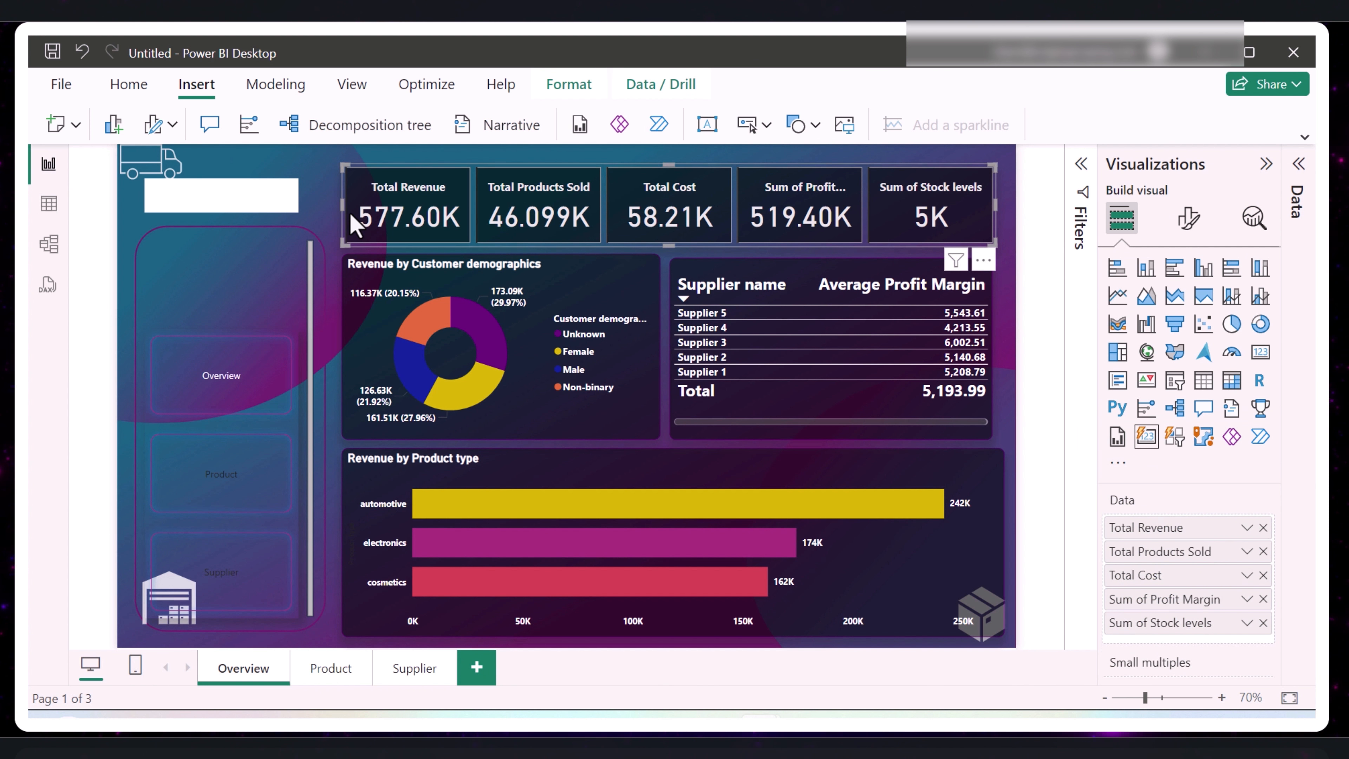
{"action": "left_click", "coordinate": [127, 85]}
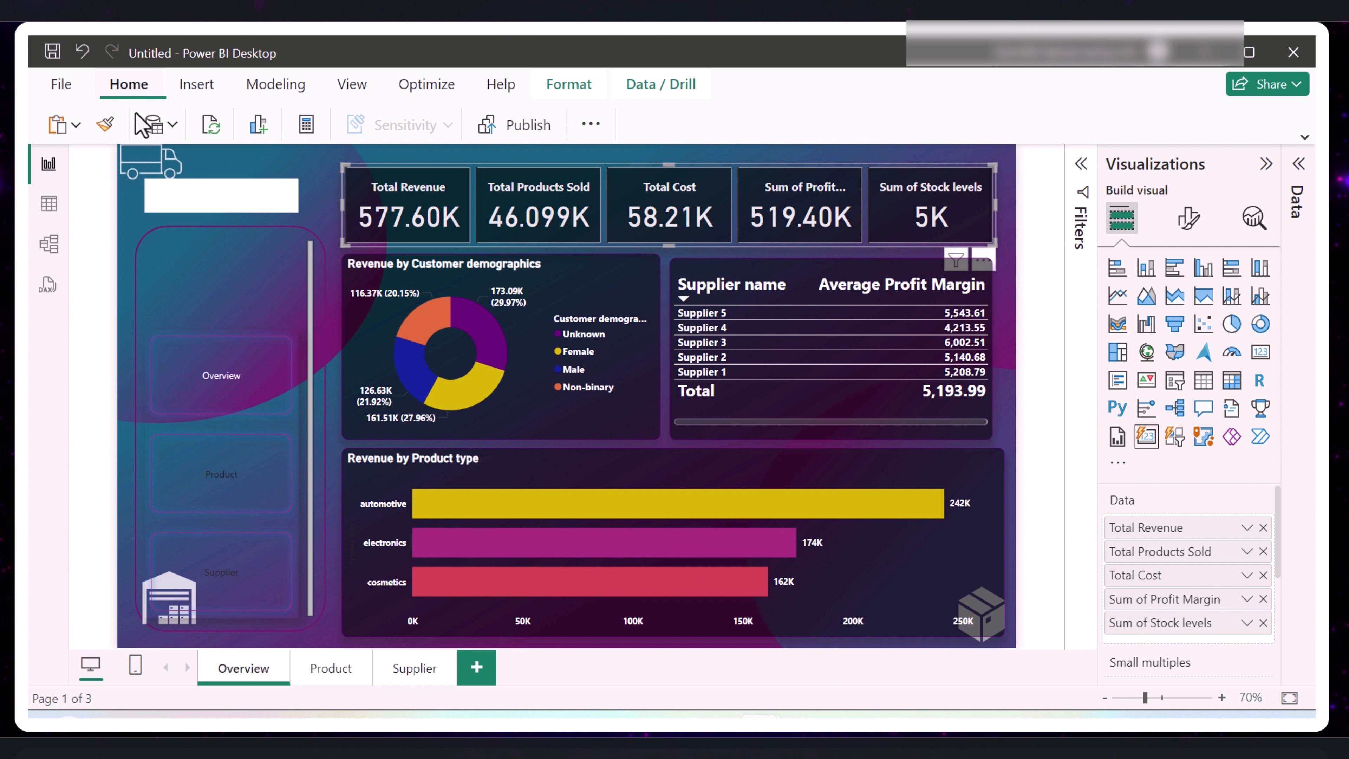
{"action": "left_click", "coordinate": [105, 128]}
{"action": "left_click", "coordinate": [210, 191]}
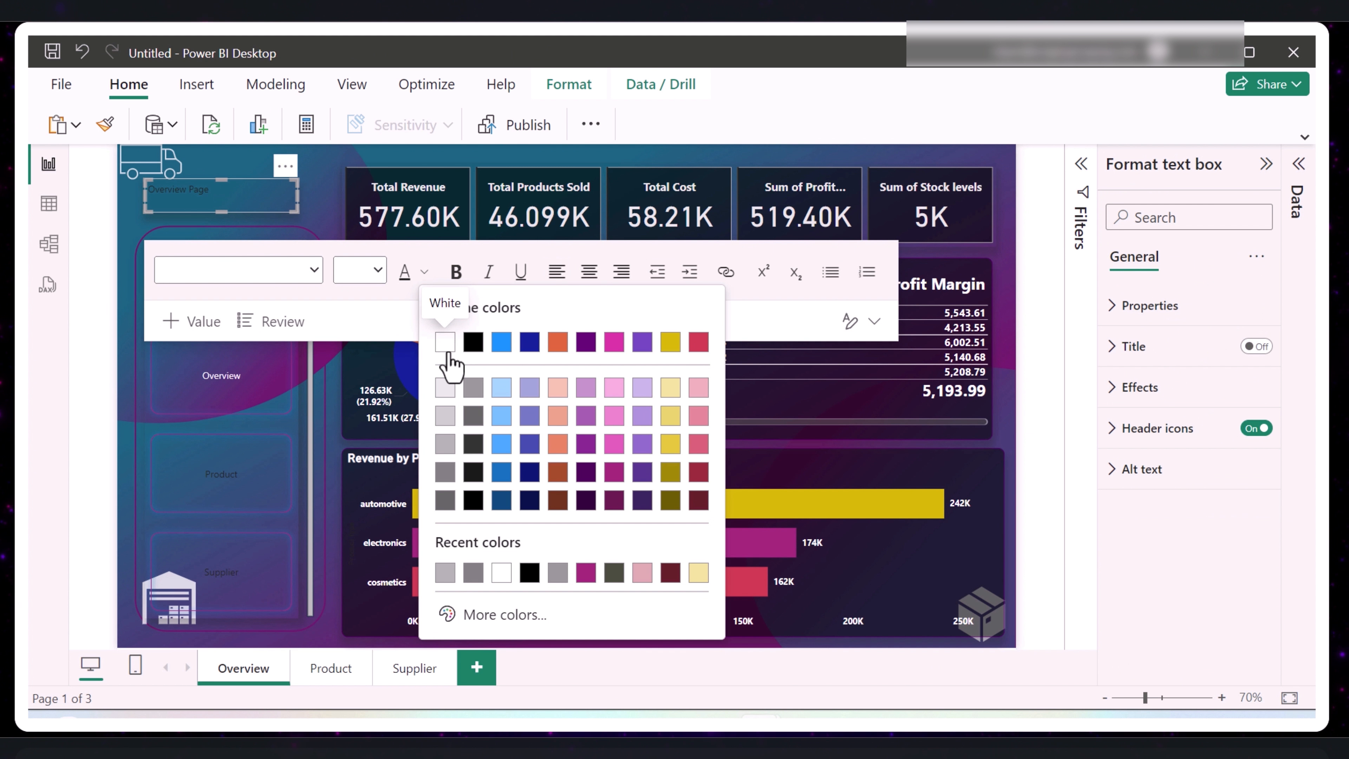
- Enter "Overview Page" in the Overview page's text box and make the text bold, white and centered
{"action": "left_click", "coordinate": [444, 344]}
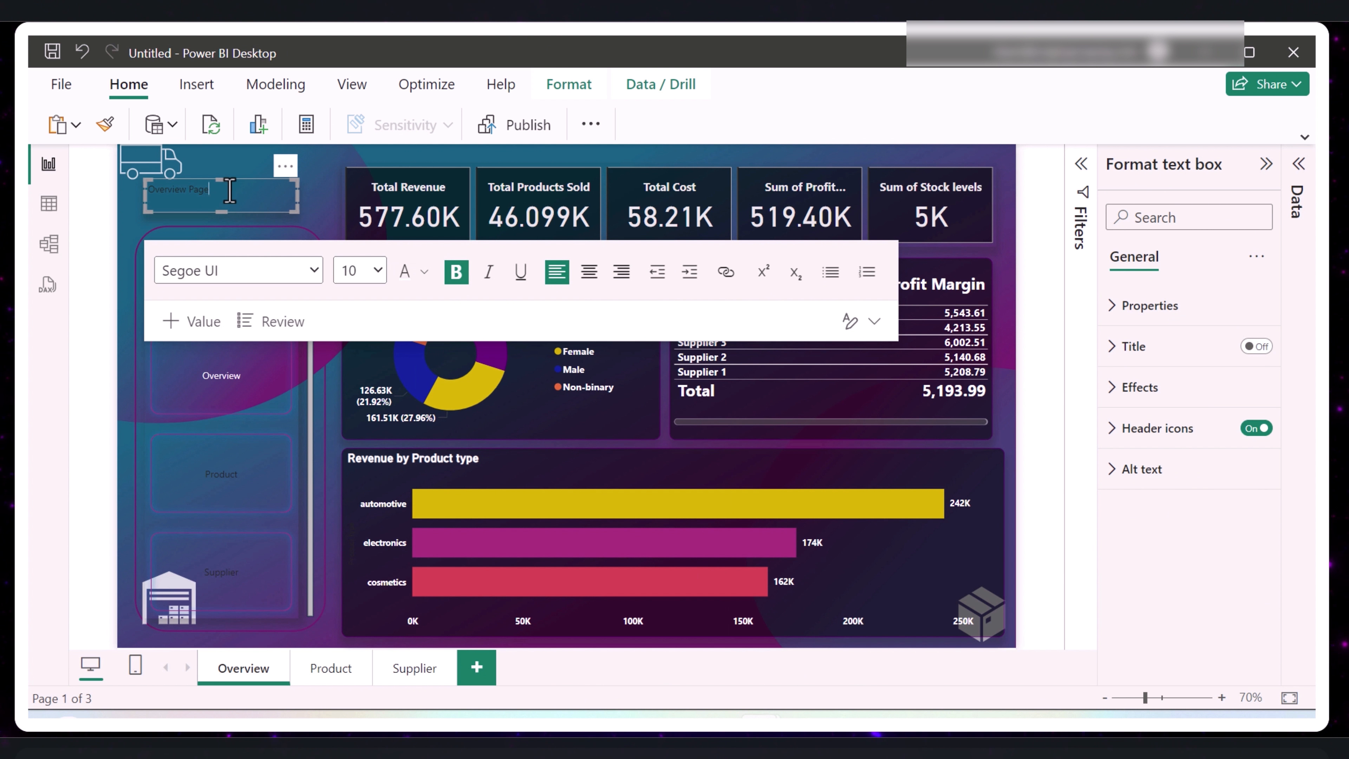
{"action": "left_click_drag", "start_coordinate": [211, 189], "coordinate": [141, 173]}
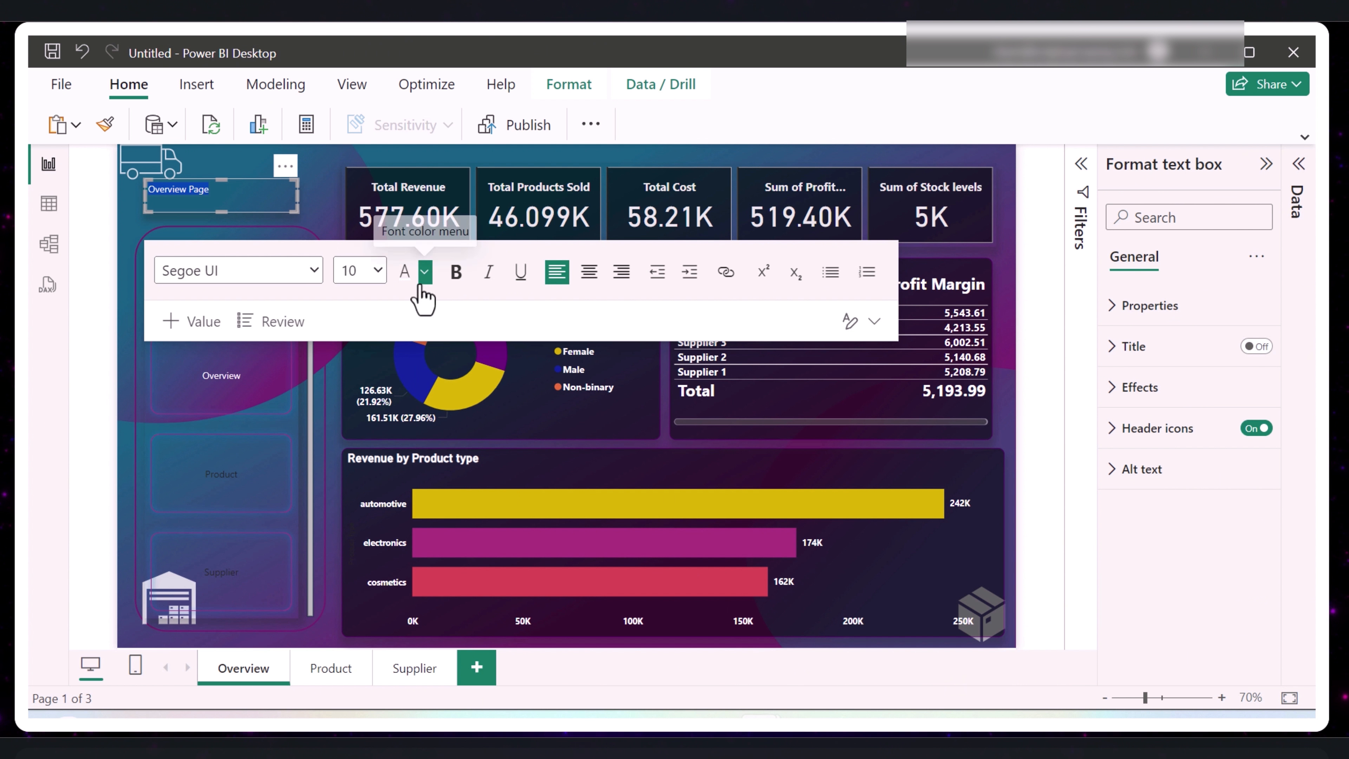
{"action": "left_click", "coordinate": [130, 234]}
{"action": "left_click", "coordinate": [175, 199]}
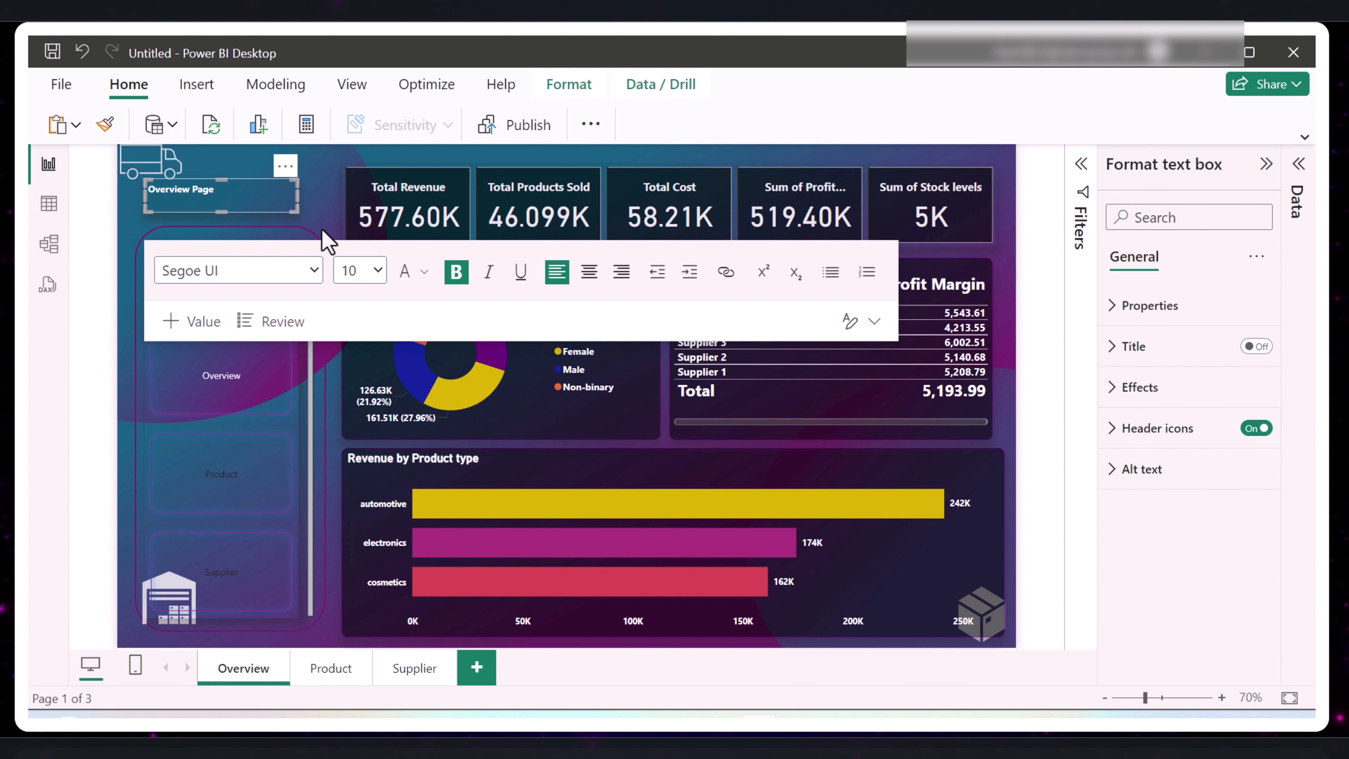
{"action": "left_click", "coordinate": [586, 274]}
{"action": "left_click", "coordinate": [249, 164]}
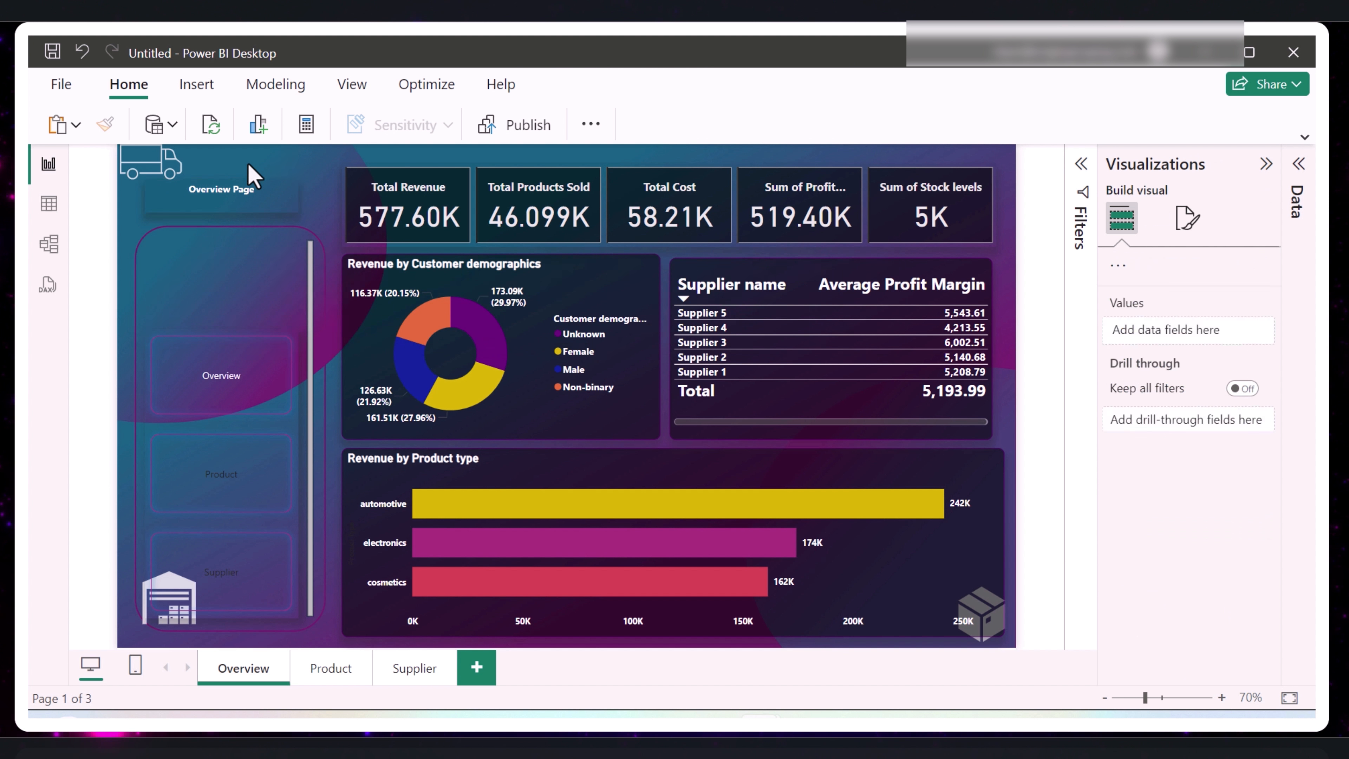
- Set the font size of the "Overview Page" title to 20
{"action": "left_click", "coordinate": [380, 274]}
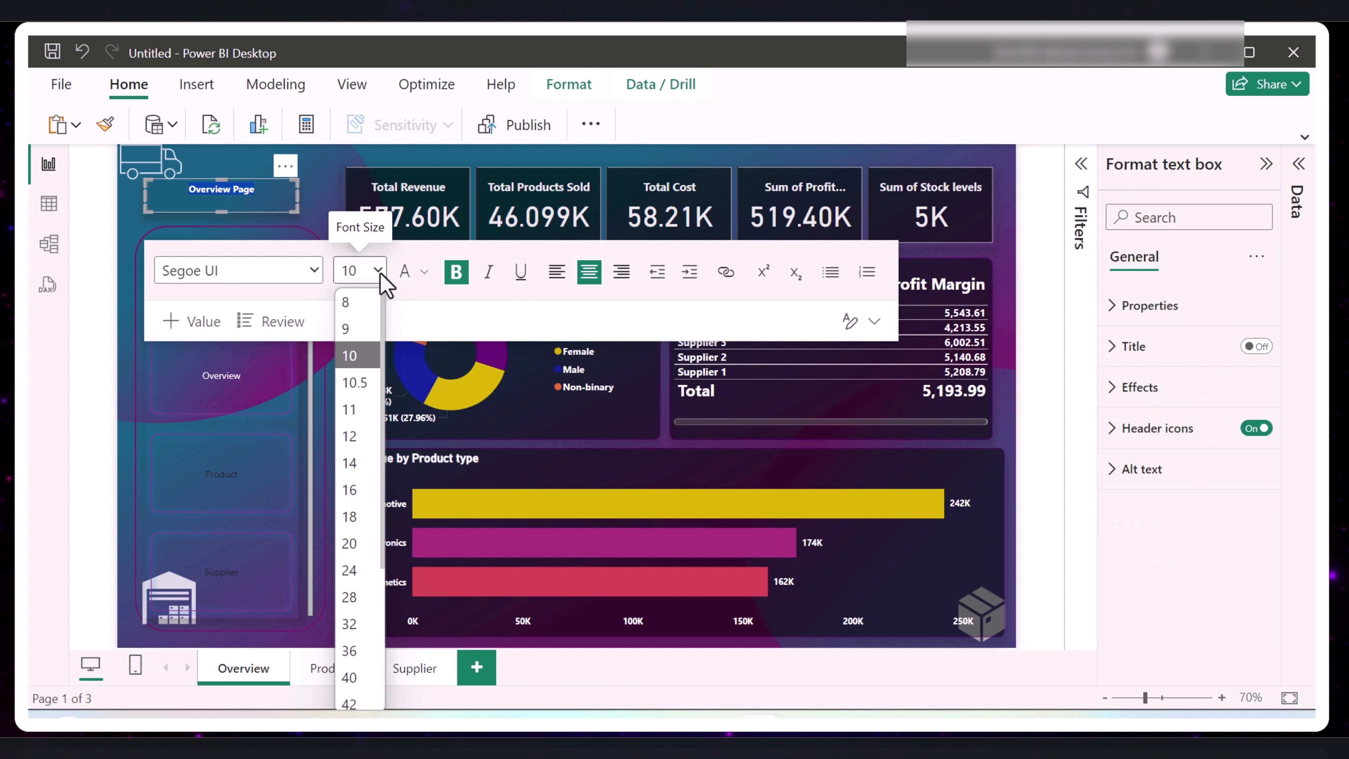
{"action": "left_click", "coordinate": [353, 489]}
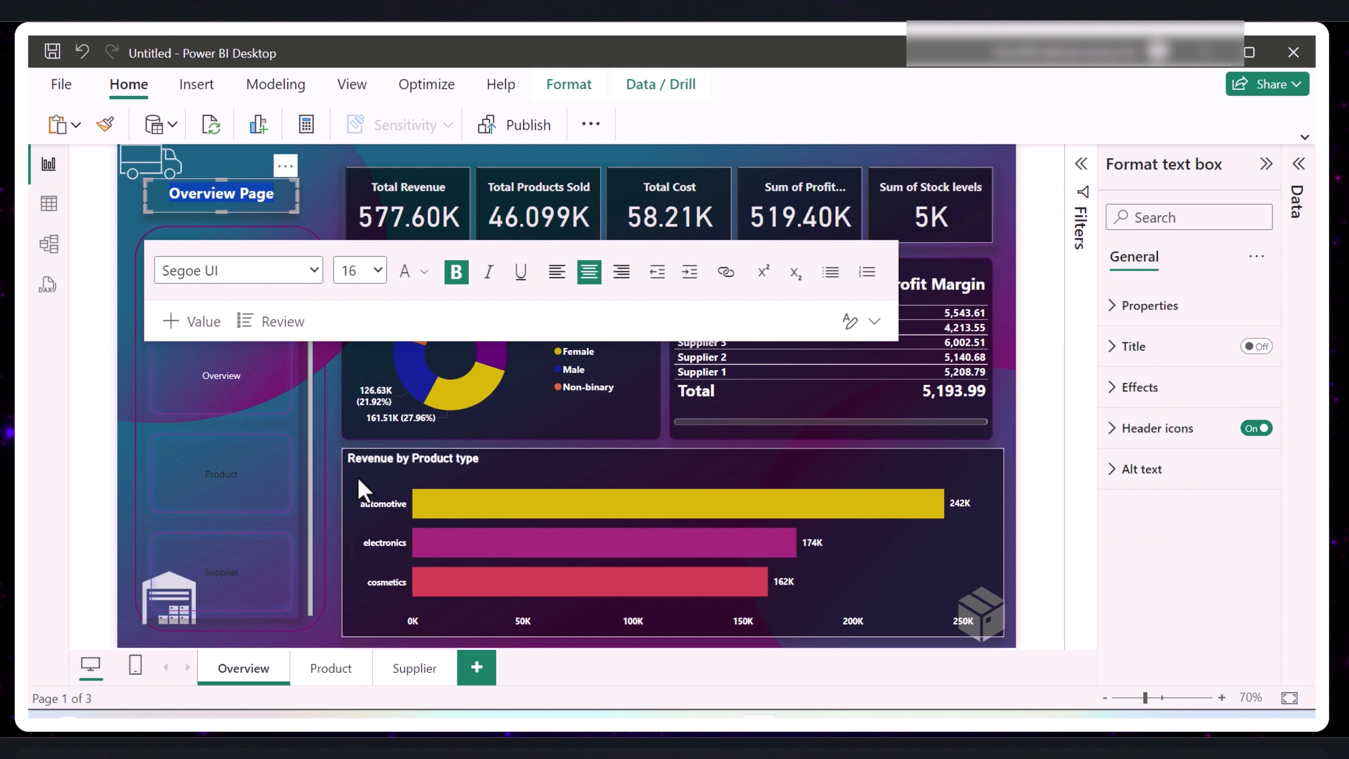
{"action": "key", "text": "Escape"}
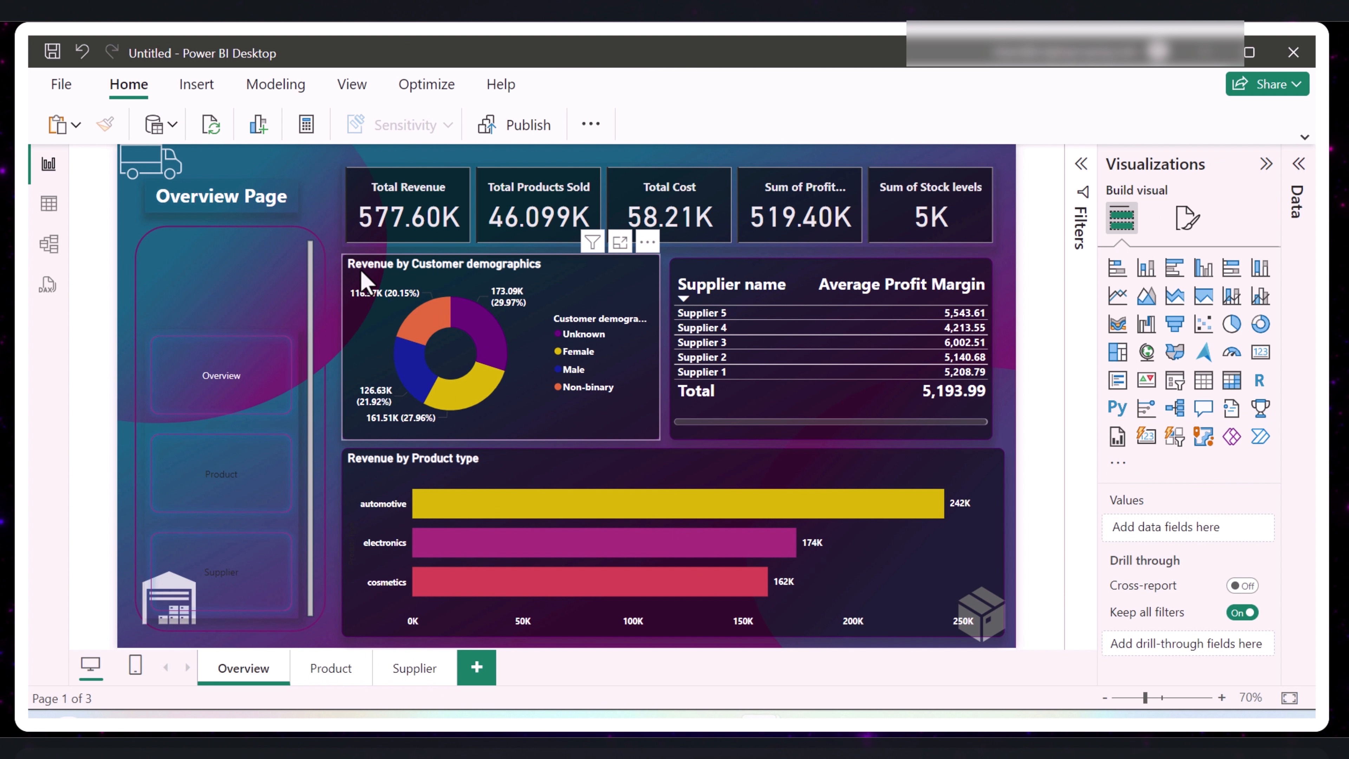
- Review the background and visual border effects of the "Overview Page" text box
{"action": "left_click", "coordinate": [1109, 389]}
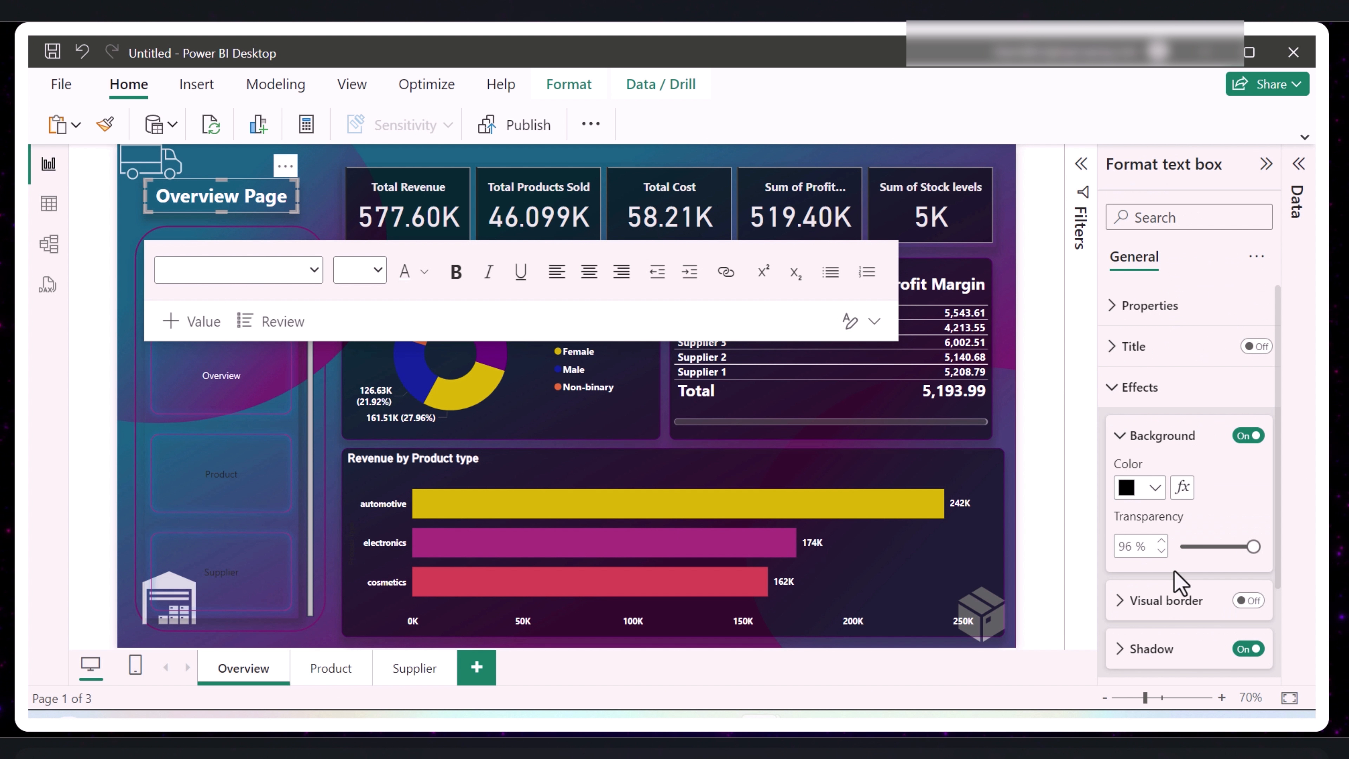
{"action": "scroll", "coordinate": [1175, 582], "scroll_direction": "down", "scroll_amount": 2}
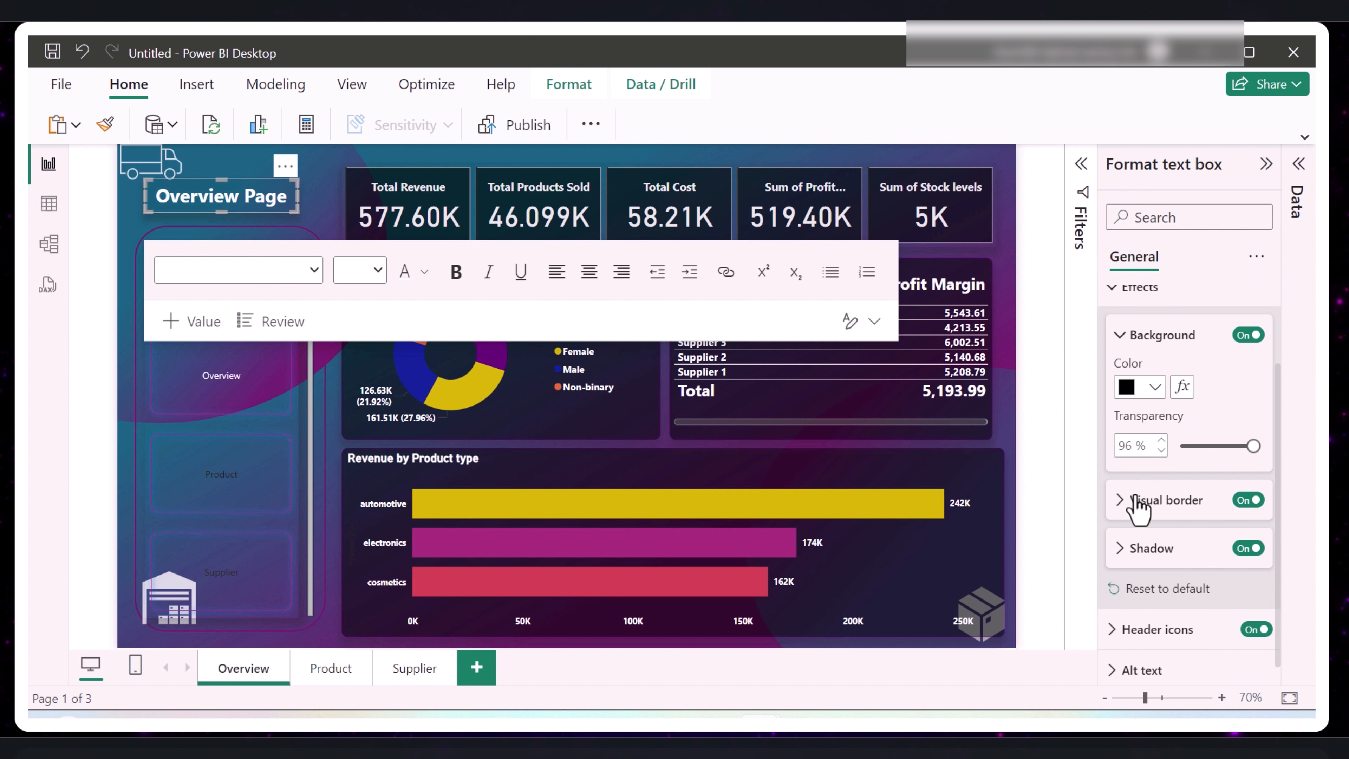
{"action": "left_click", "coordinate": [1123, 504]}
{"action": "left_click", "coordinate": [332, 260]}
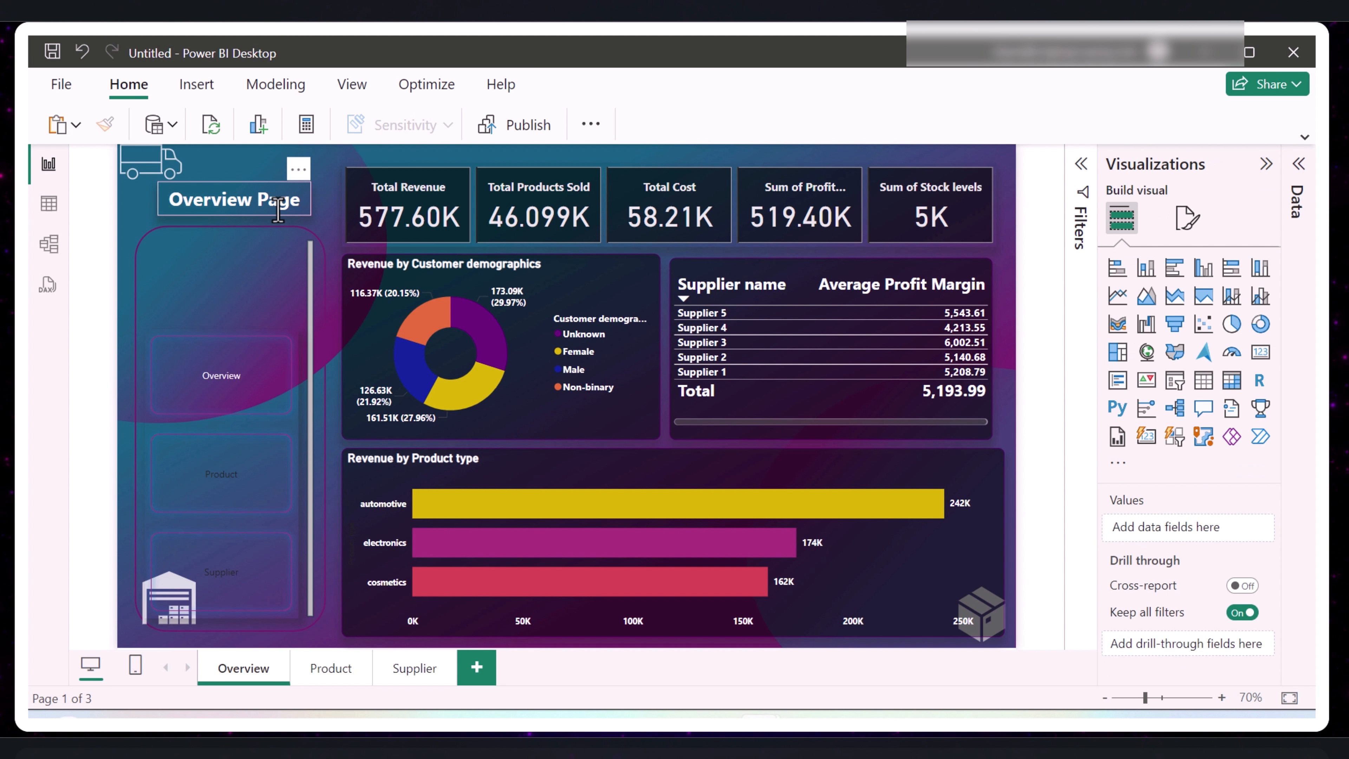
- Reduce the background transparency of the "Overview Page" text box to about 36%
{"action": "left_click", "coordinate": [252, 199]}
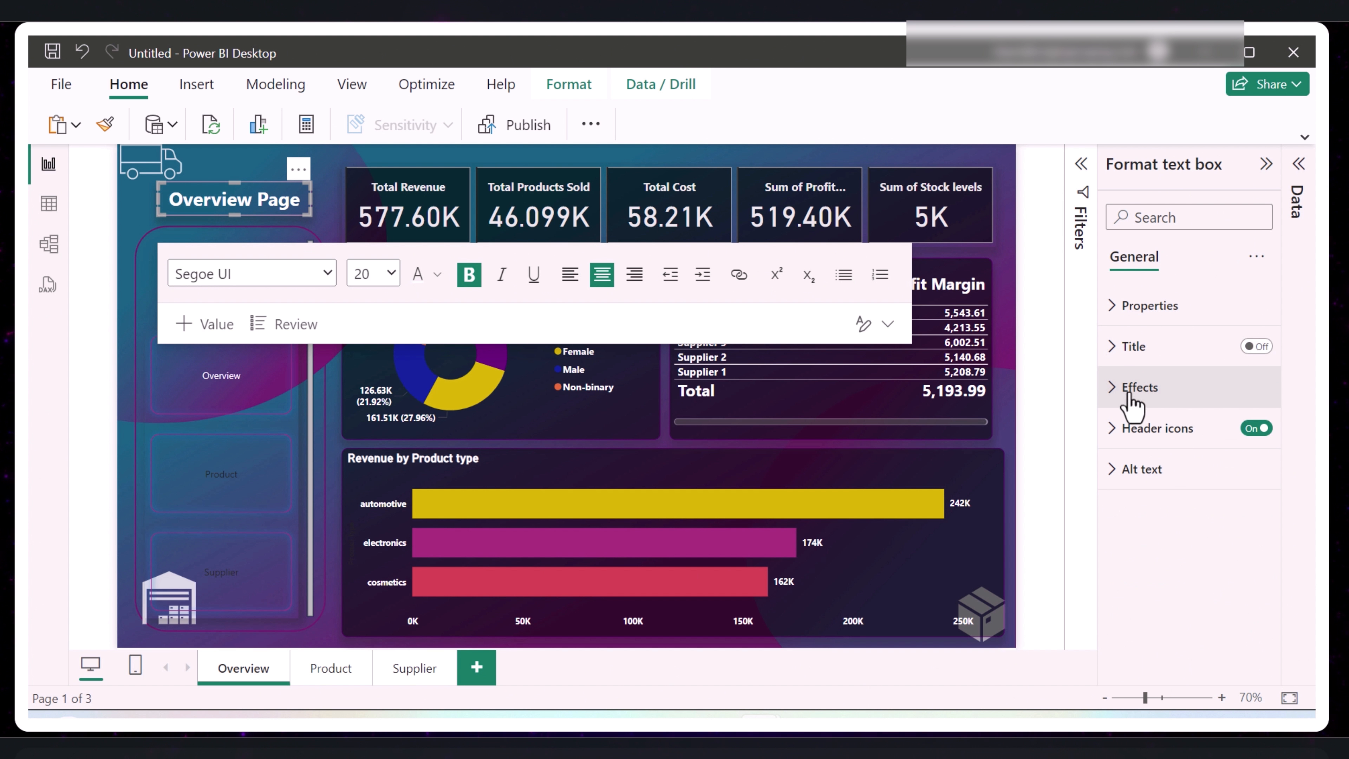
{"action": "left_click", "coordinate": [1115, 394]}
{"action": "left_click", "coordinate": [1117, 394]}
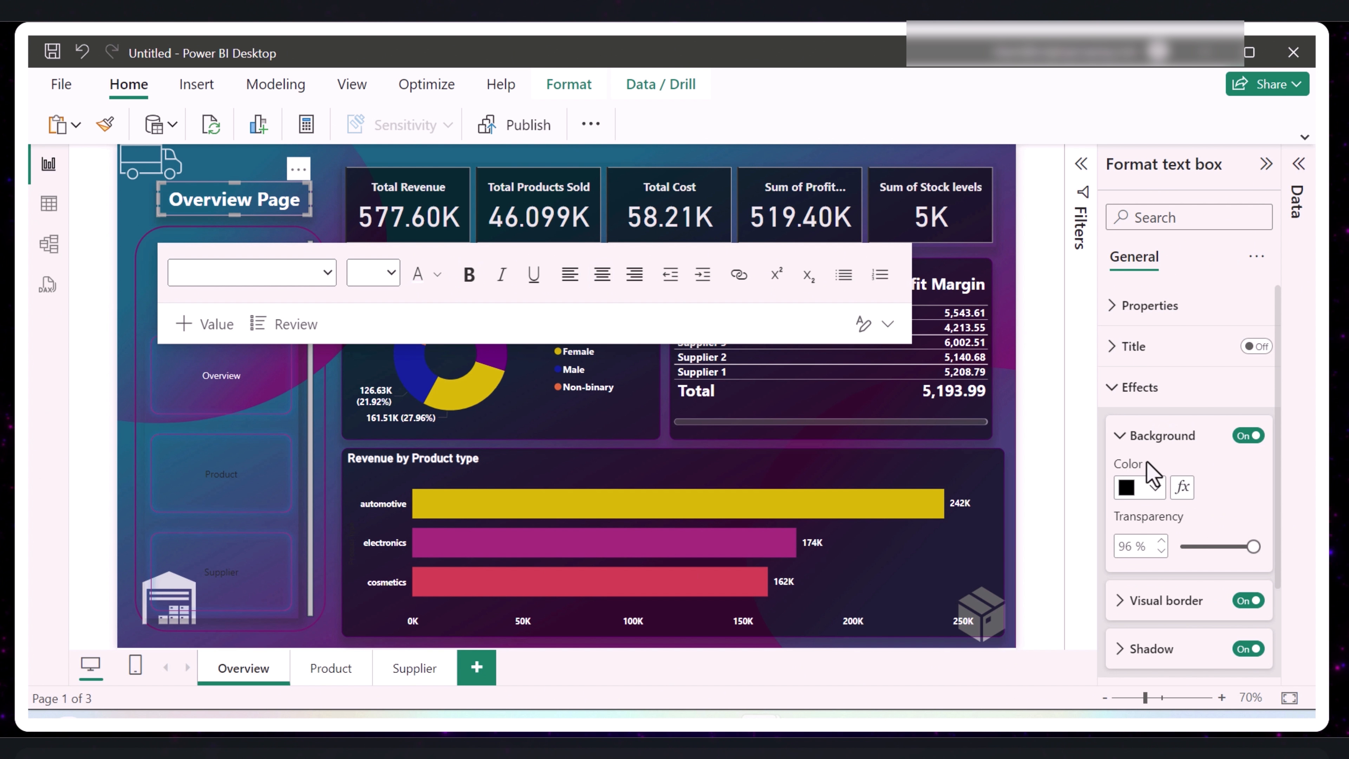
{"action": "left_click_drag", "start_coordinate": [1253, 546], "coordinate": [1221, 547]}
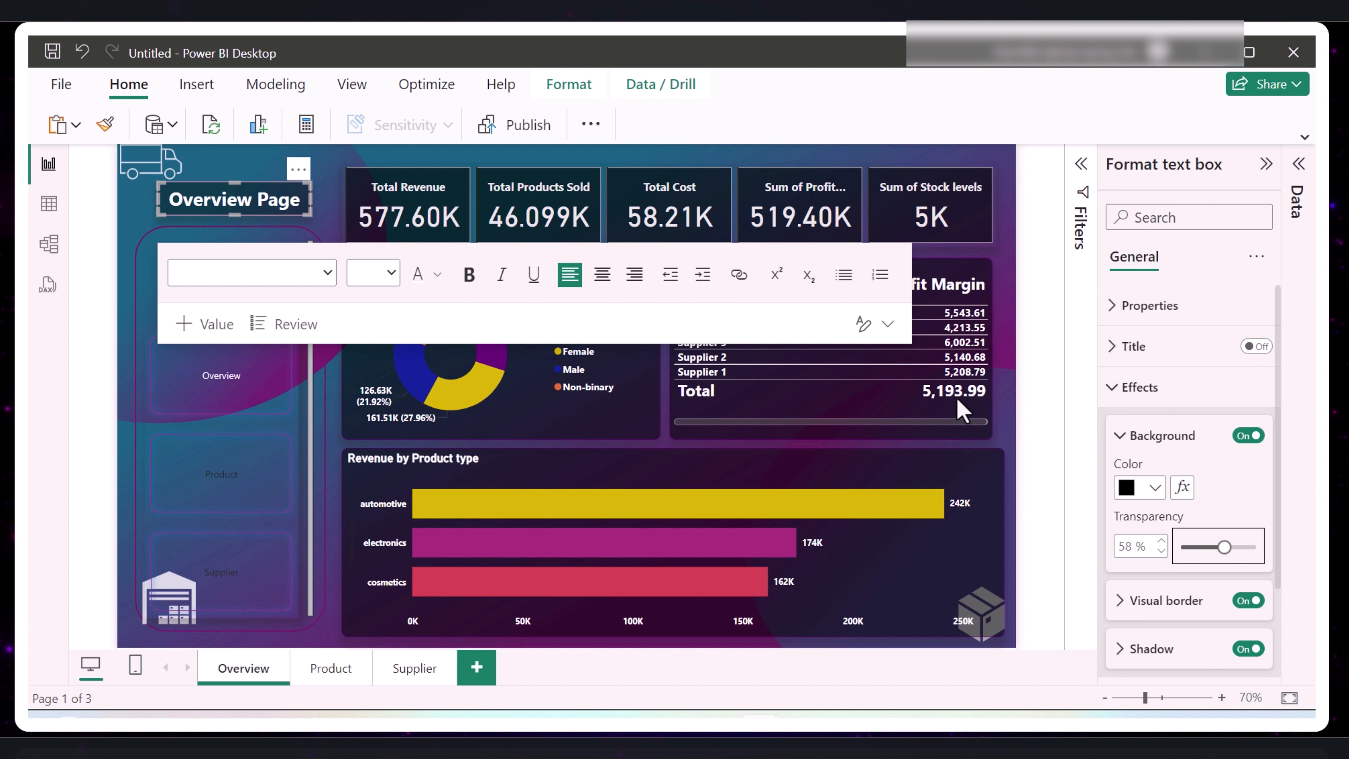
{"action": "left_click_drag", "start_coordinate": [1224, 548], "coordinate": [1202, 545]}
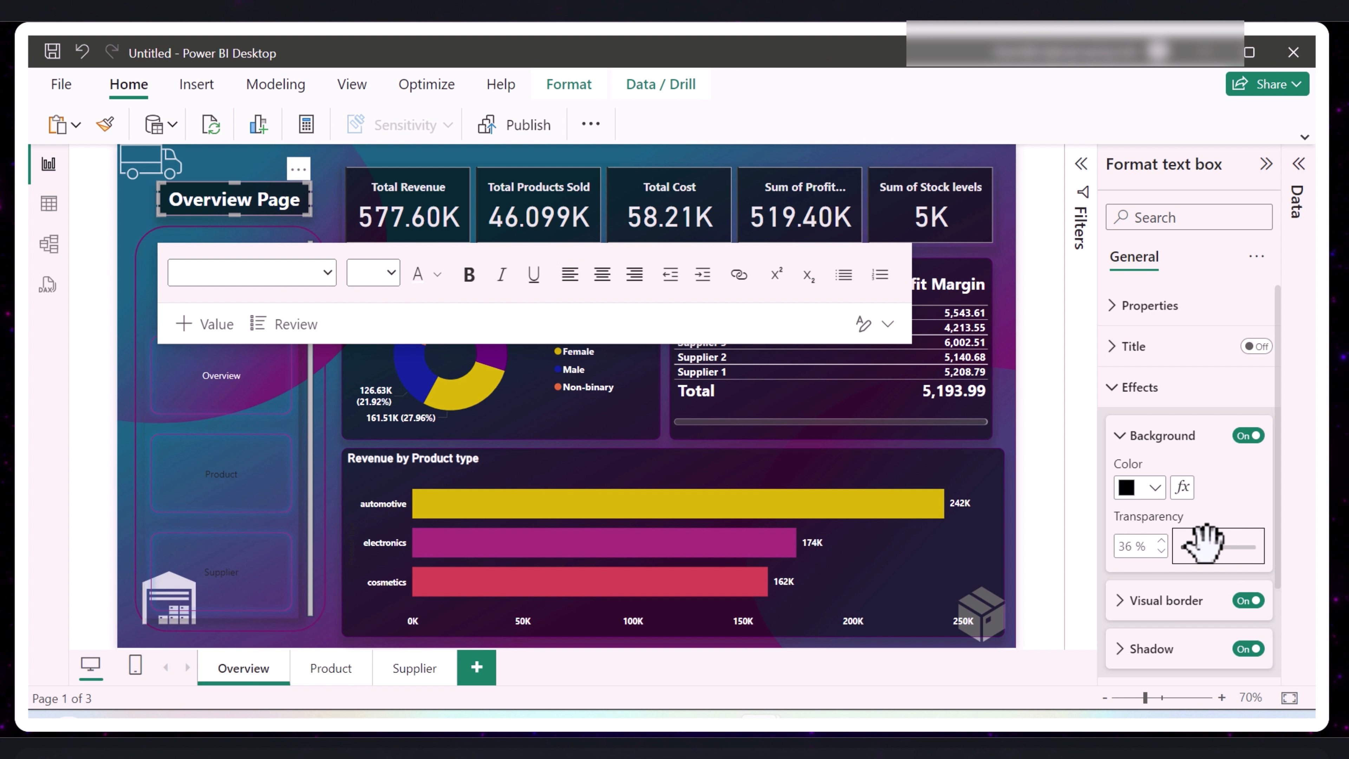
{"action": "left_click", "coordinate": [1035, 161]}
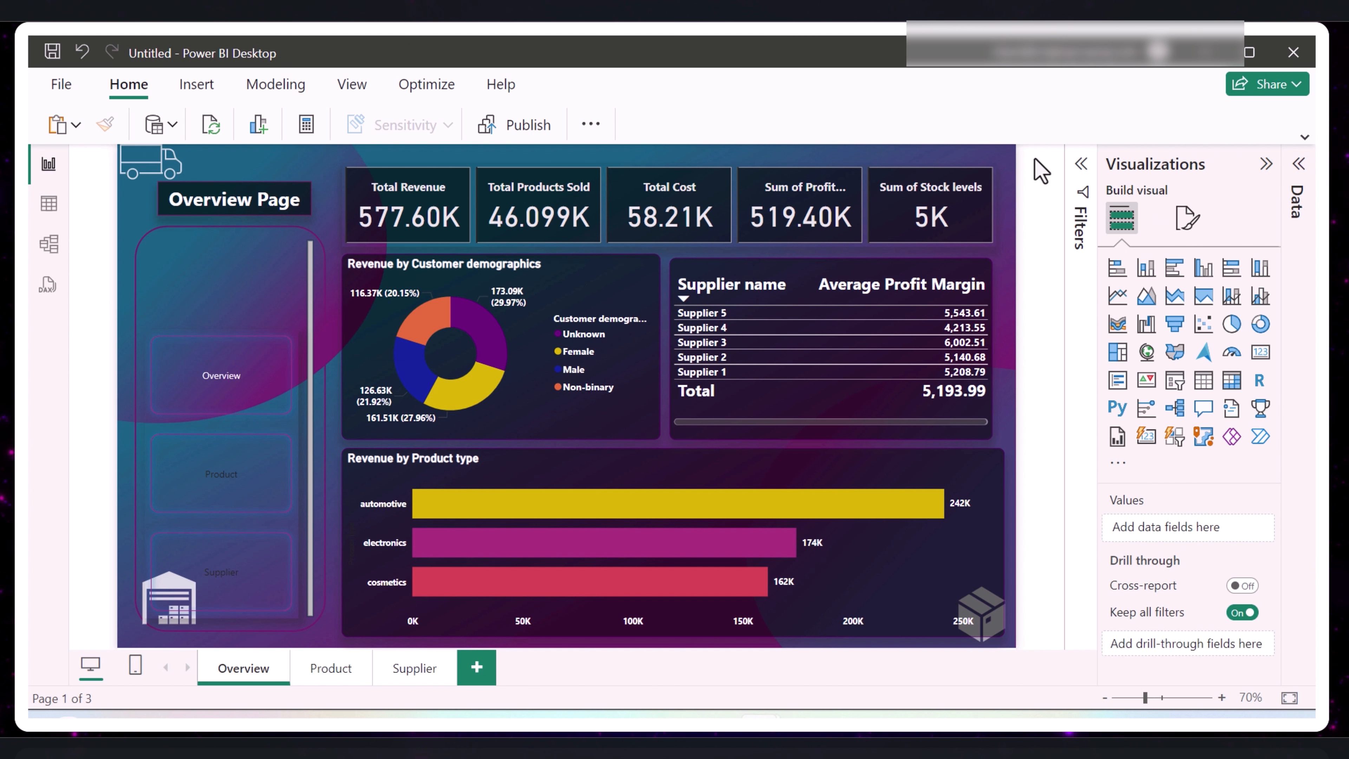
- Shift the "Overview Page" text box slightly left so it sits centered above the slicer area
{"action": "left_click", "coordinate": [298, 169]}
{"action": "left_click", "coordinate": [280, 172]}
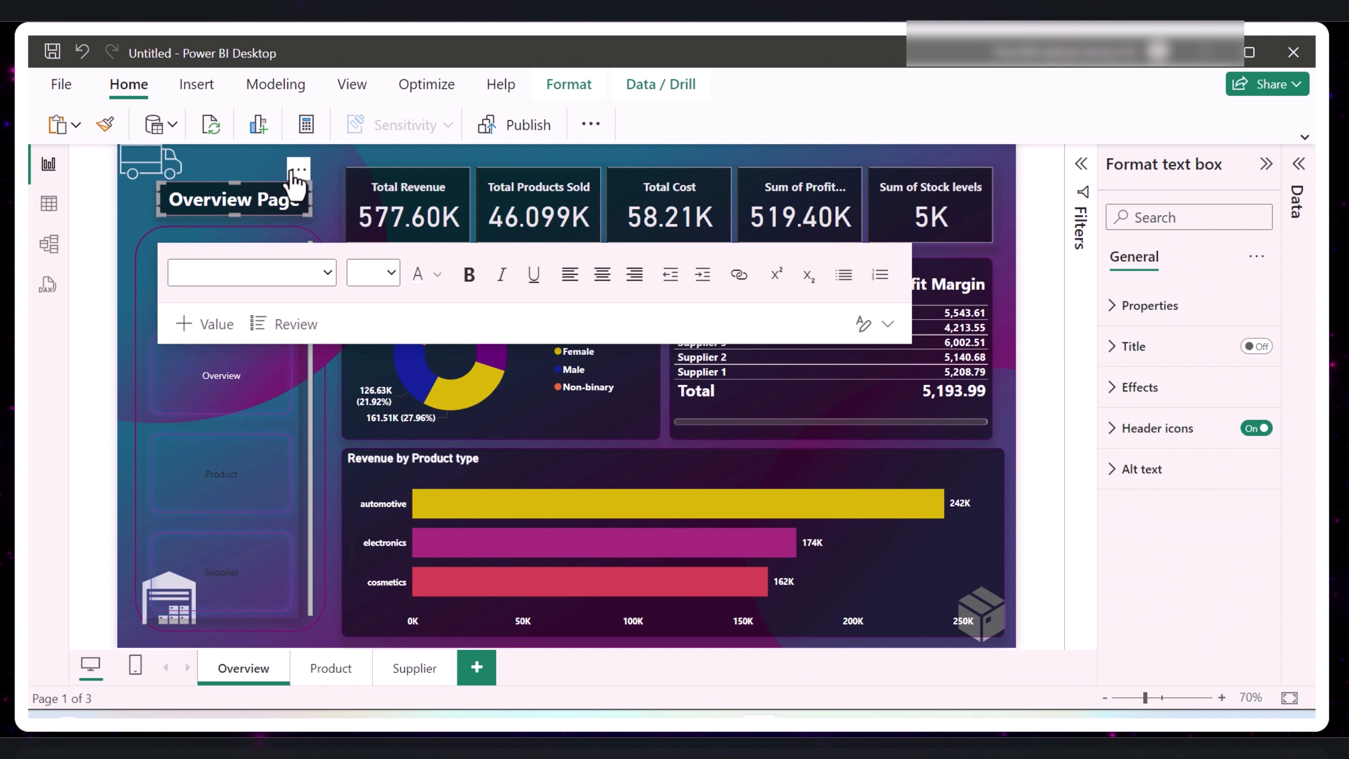
{"action": "left_click_drag", "start_coordinate": [290, 170], "coordinate": [284, 171]}
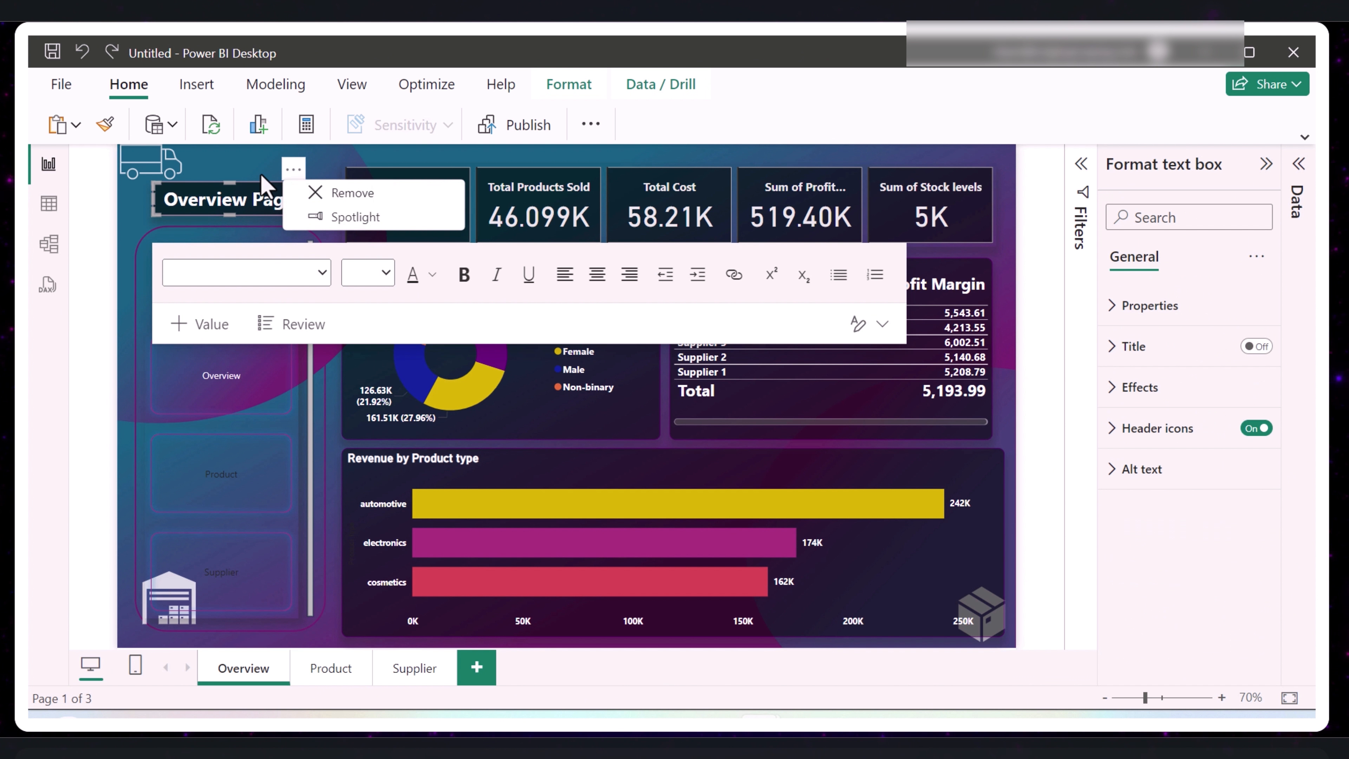
{"action": "left_click", "coordinate": [263, 185]}
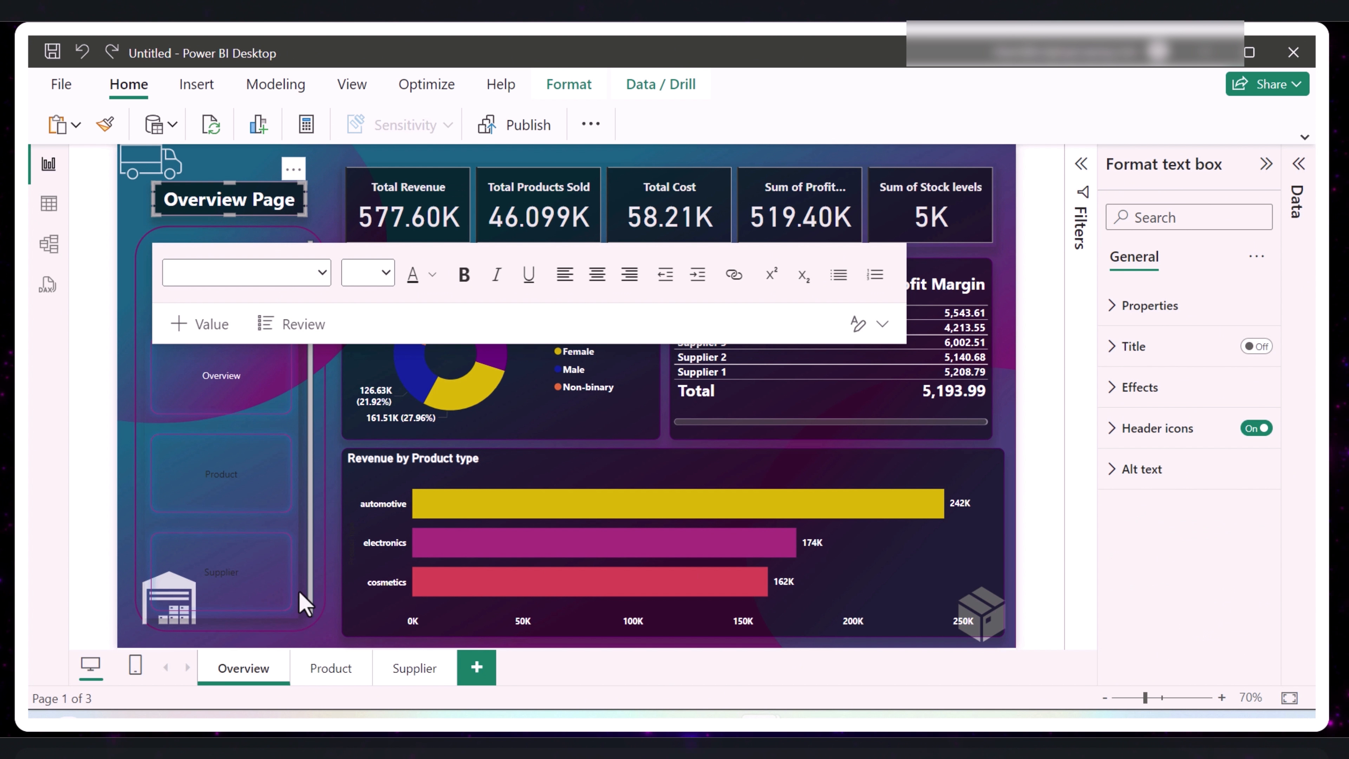
- Copy the title text box to the Product page and change its text to "Product Page"
{"action": "left_click", "coordinate": [331, 672]}
{"action": "left_click", "coordinate": [170, 198]}
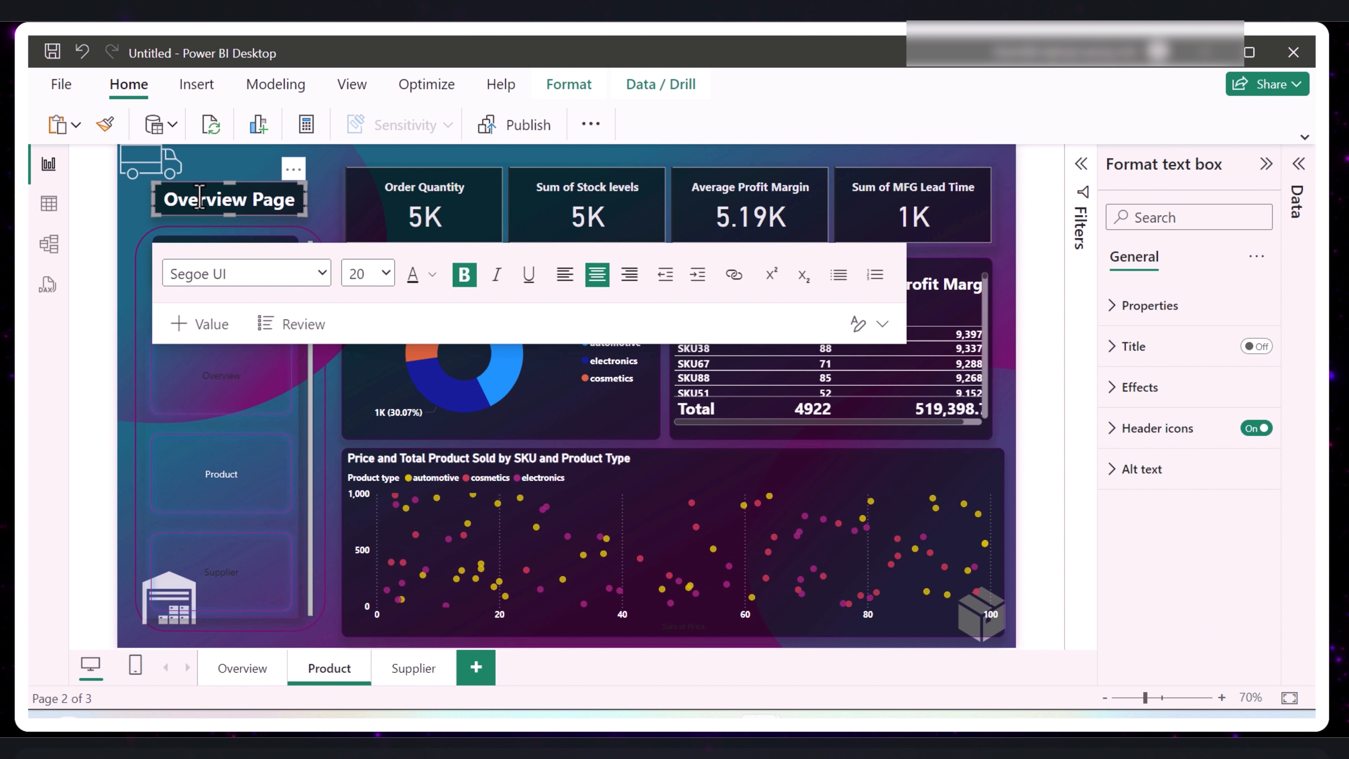
{"action": "double_click", "coordinate": [199, 197]}
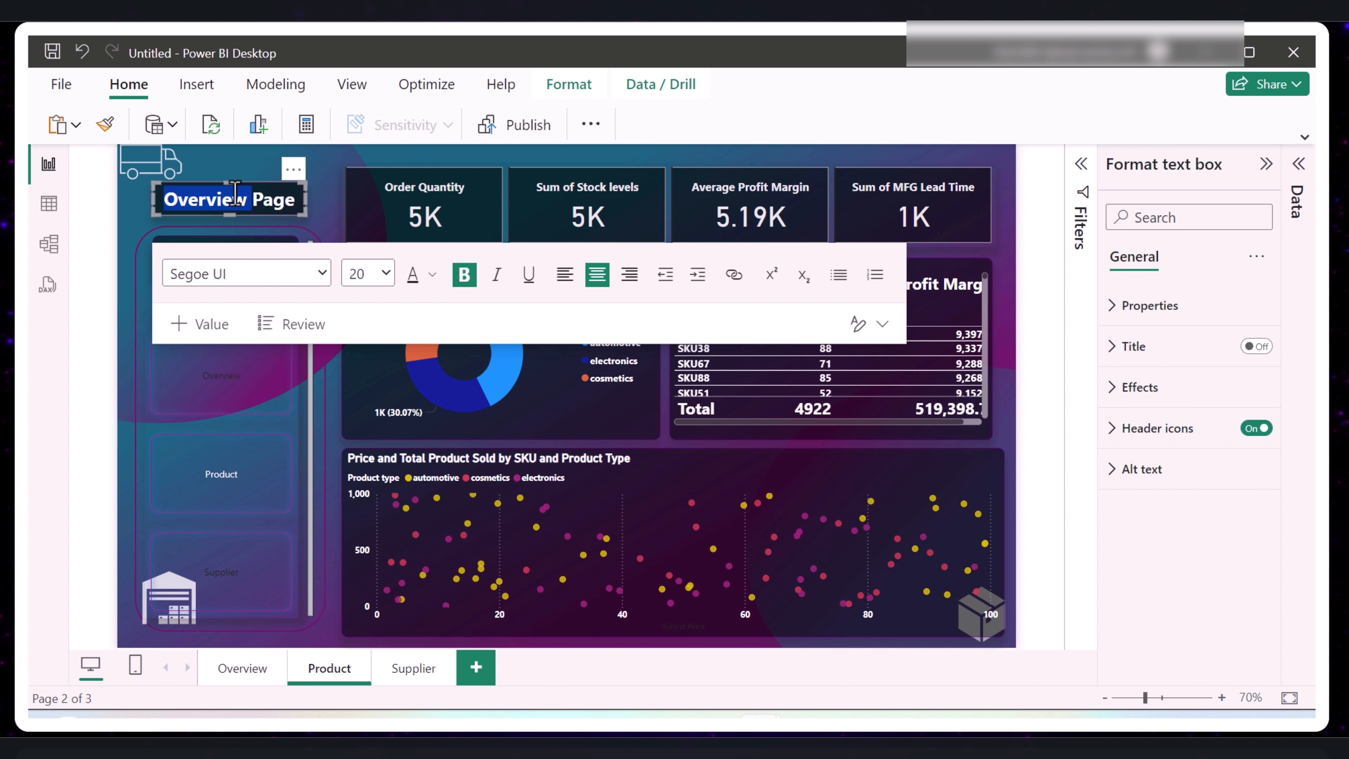
{"action": "type", "text": "Product"}
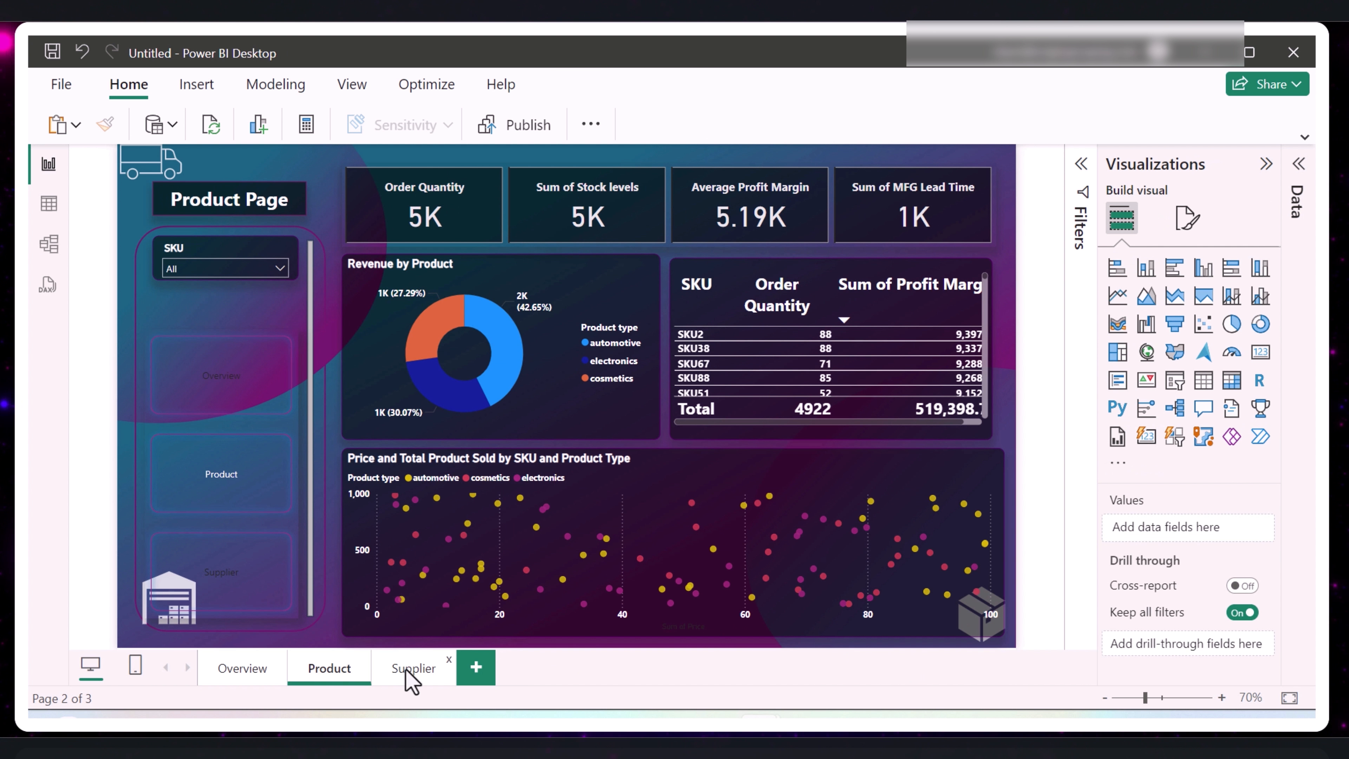
- Paste the title text box onto the Supplier page and change its text to "Supplier Page"
{"action": "left_click", "coordinate": [413, 667]}
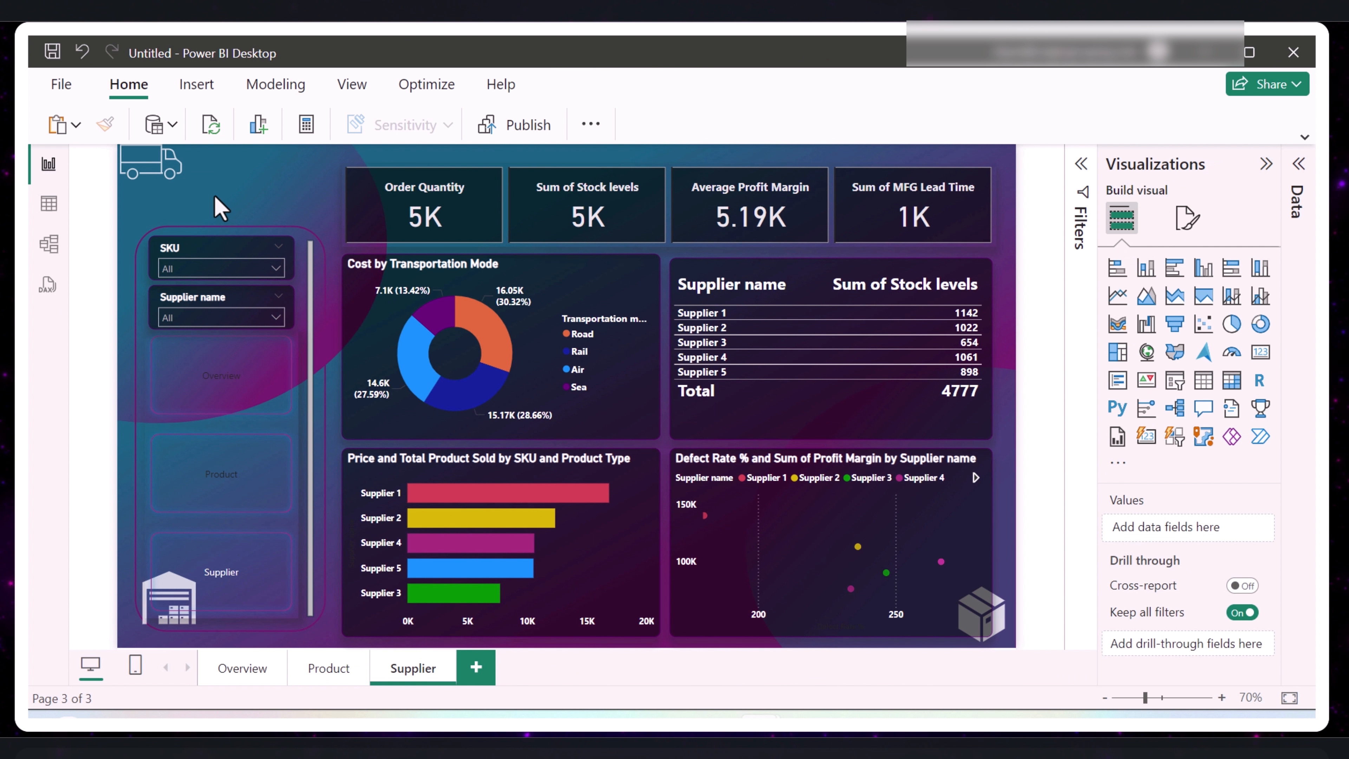
{"action": "key", "text": "ctrl+v"}
{"action": "double_click", "coordinate": [197, 200]}
{"action": "type", "text": "Supplier"}
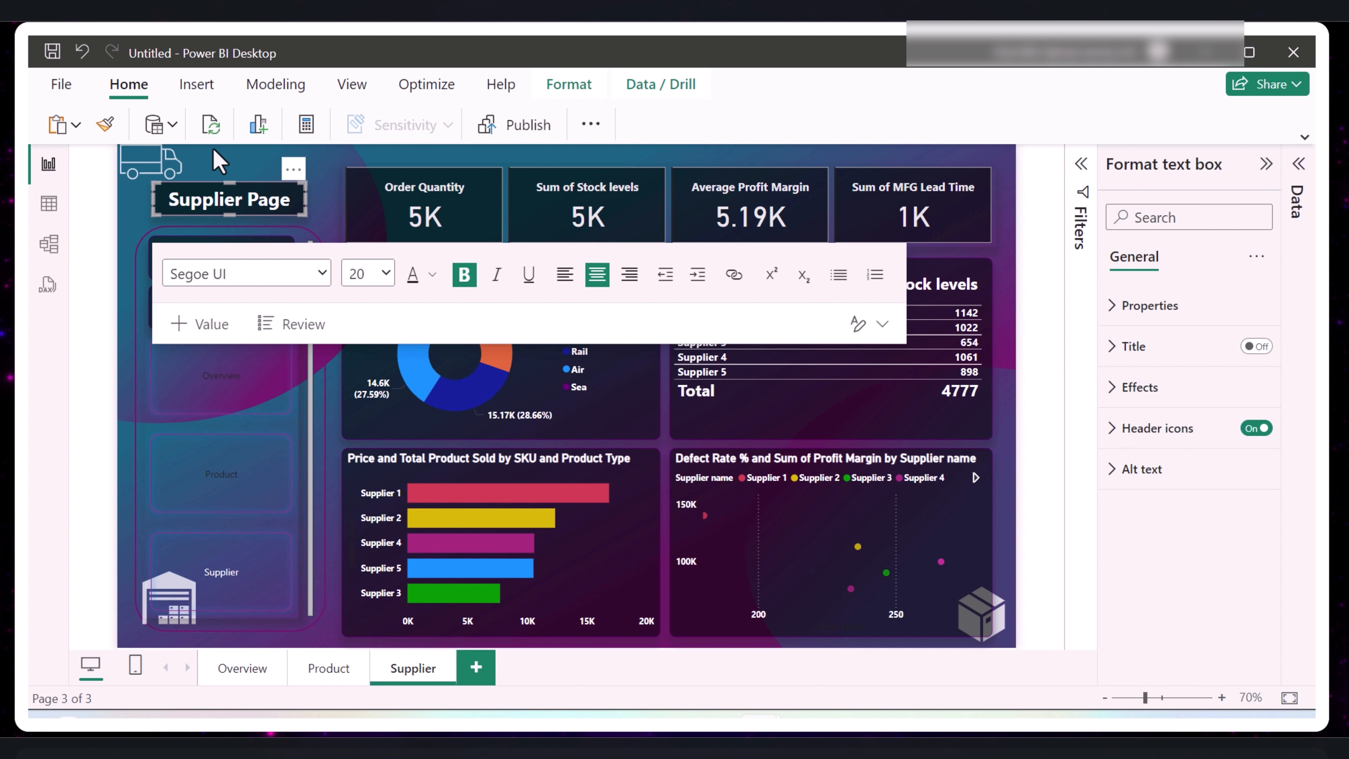
{"action": "left_click", "coordinate": [220, 169]}
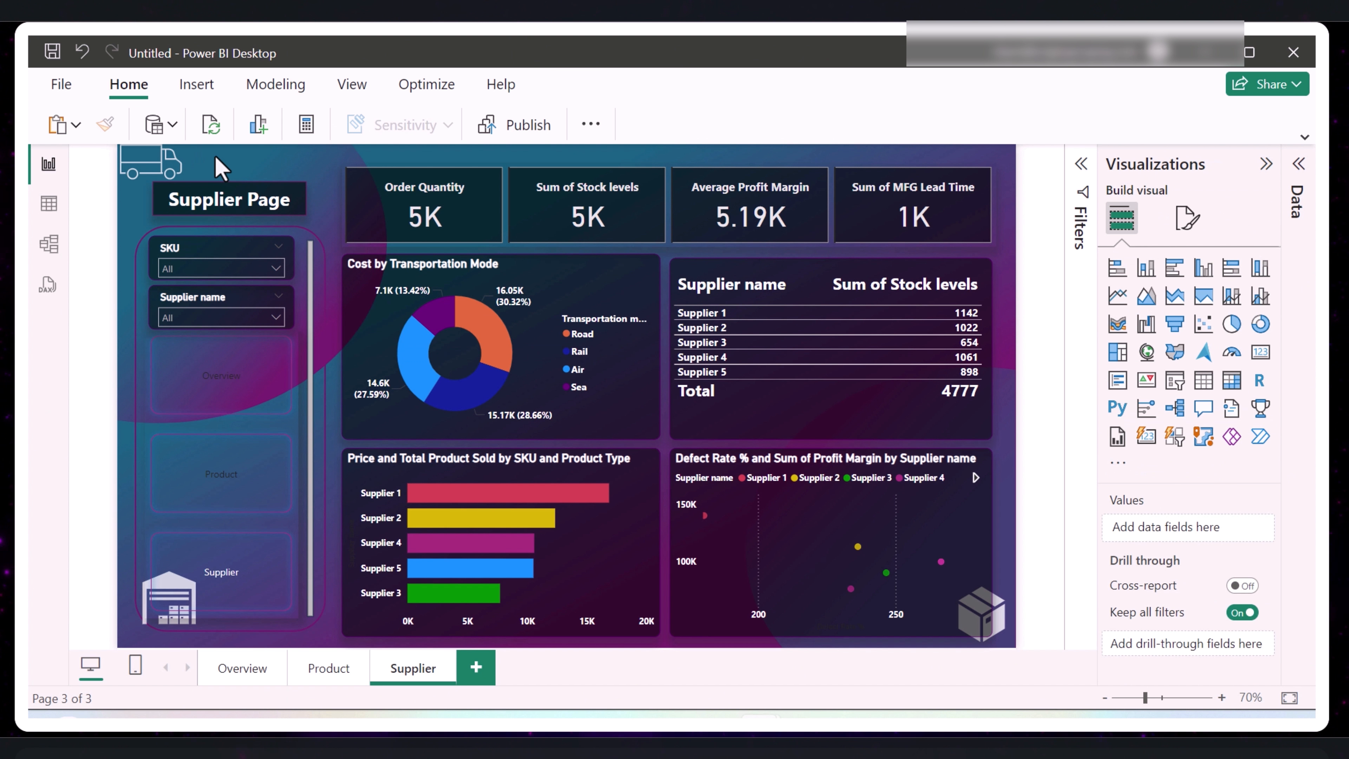
- Copy the SKU and Supplier name slicers from the Supplier page to the Product page, keeping them in sync
{"action": "left_click", "coordinate": [209, 263]}
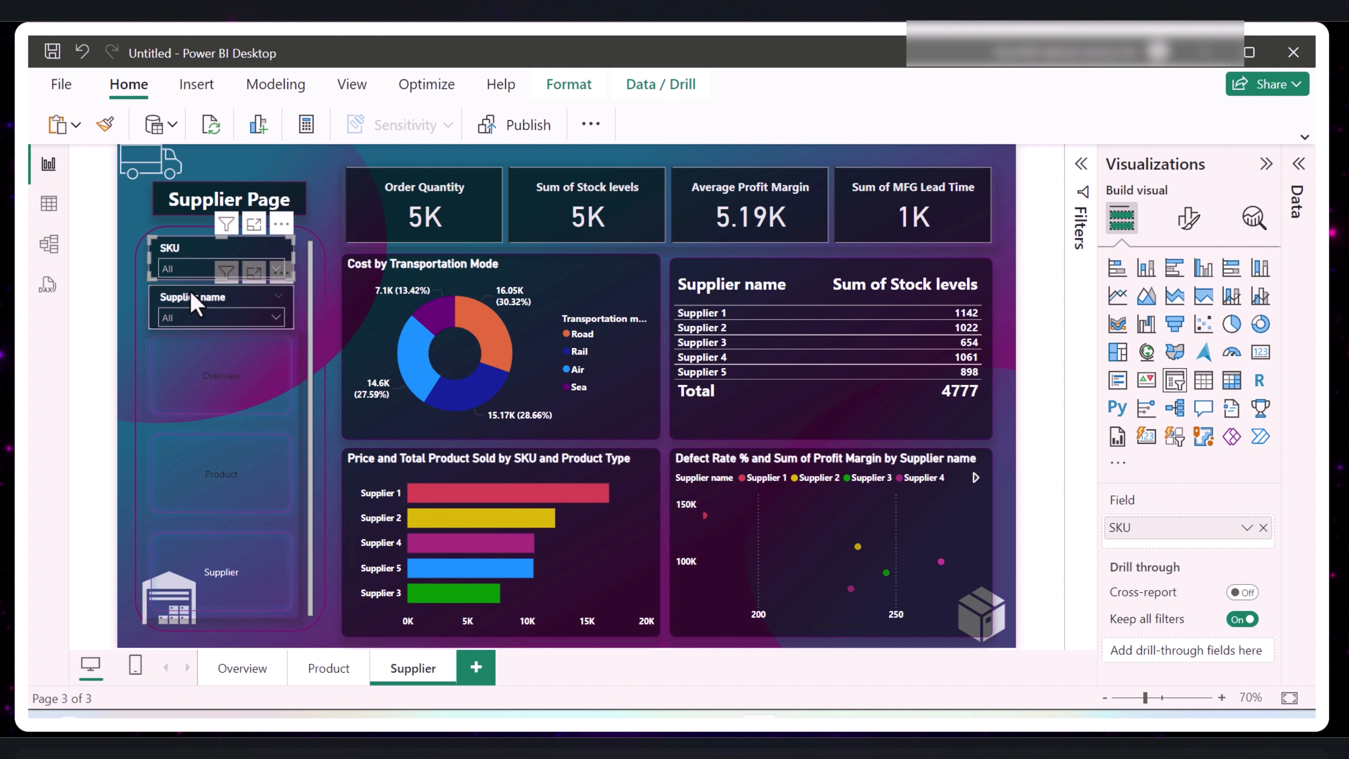
{"action": "left_click", "coordinate": [195, 306], "text": "ctrl"}
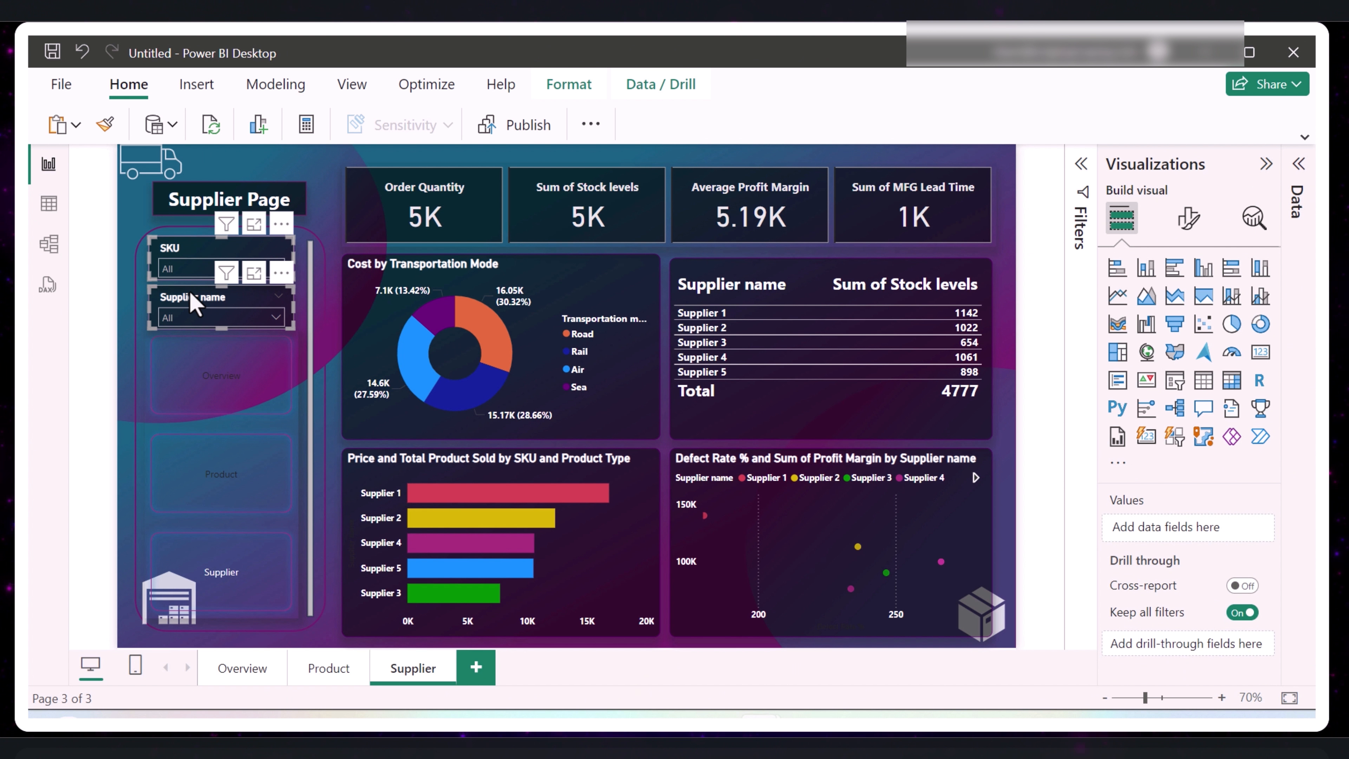
{"action": "left_click", "coordinate": [328, 668]}
{"action": "key", "text": "ctrl+v"}
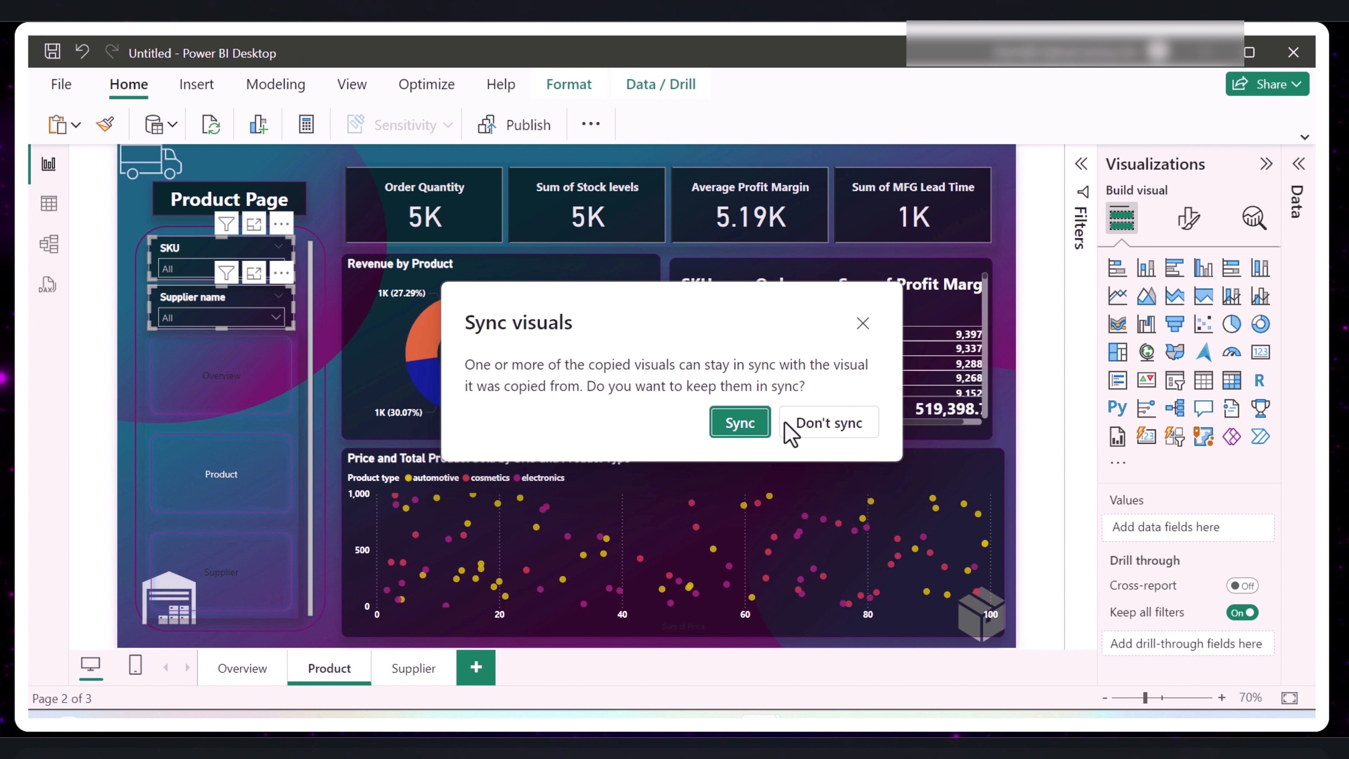
{"action": "left_click", "coordinate": [740, 423]}
{"action": "left_click", "coordinate": [222, 404], "text": "ctrl"}
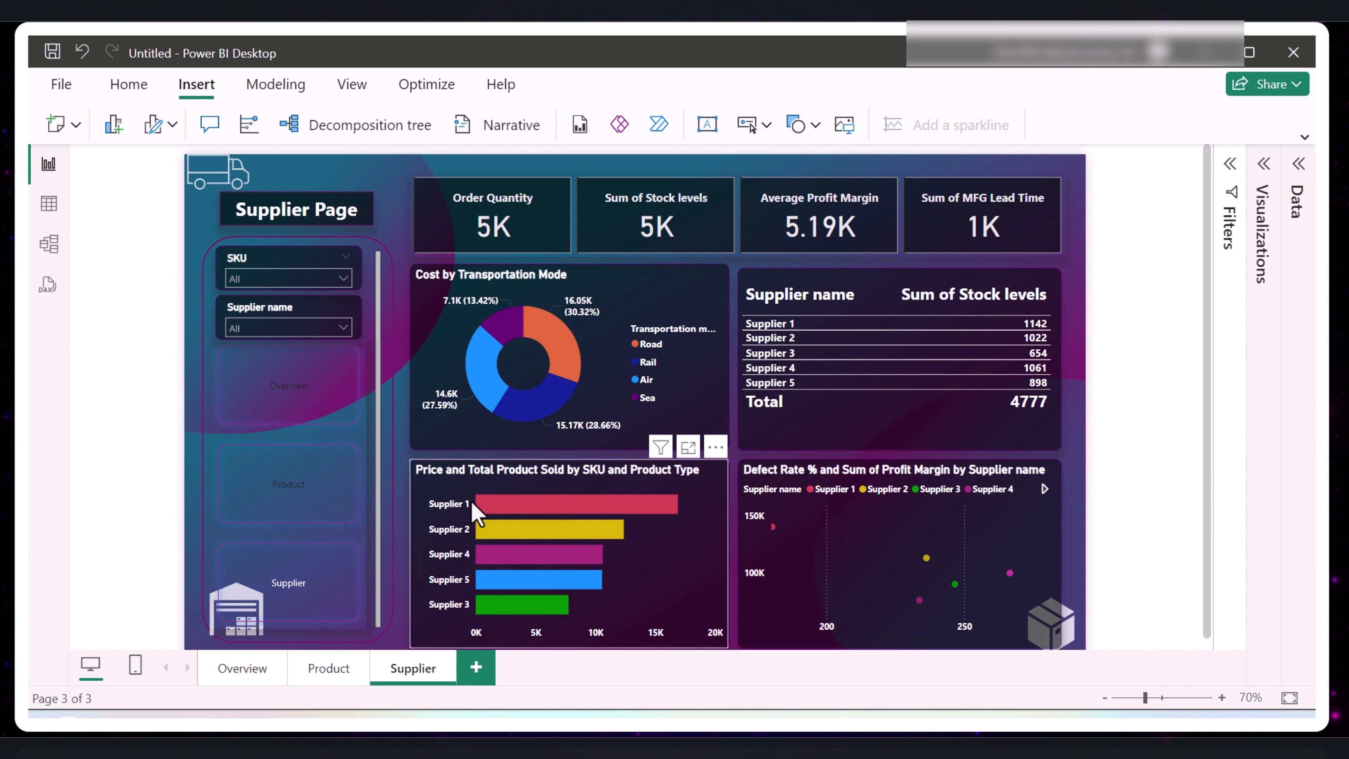
- Test the Supplier page's interactions using the Road slice of the Cost by Transportation Mode donut and the KPI cards
{"action": "left_click", "coordinate": [562, 349]}
{"action": "left_click", "coordinate": [561, 349]}
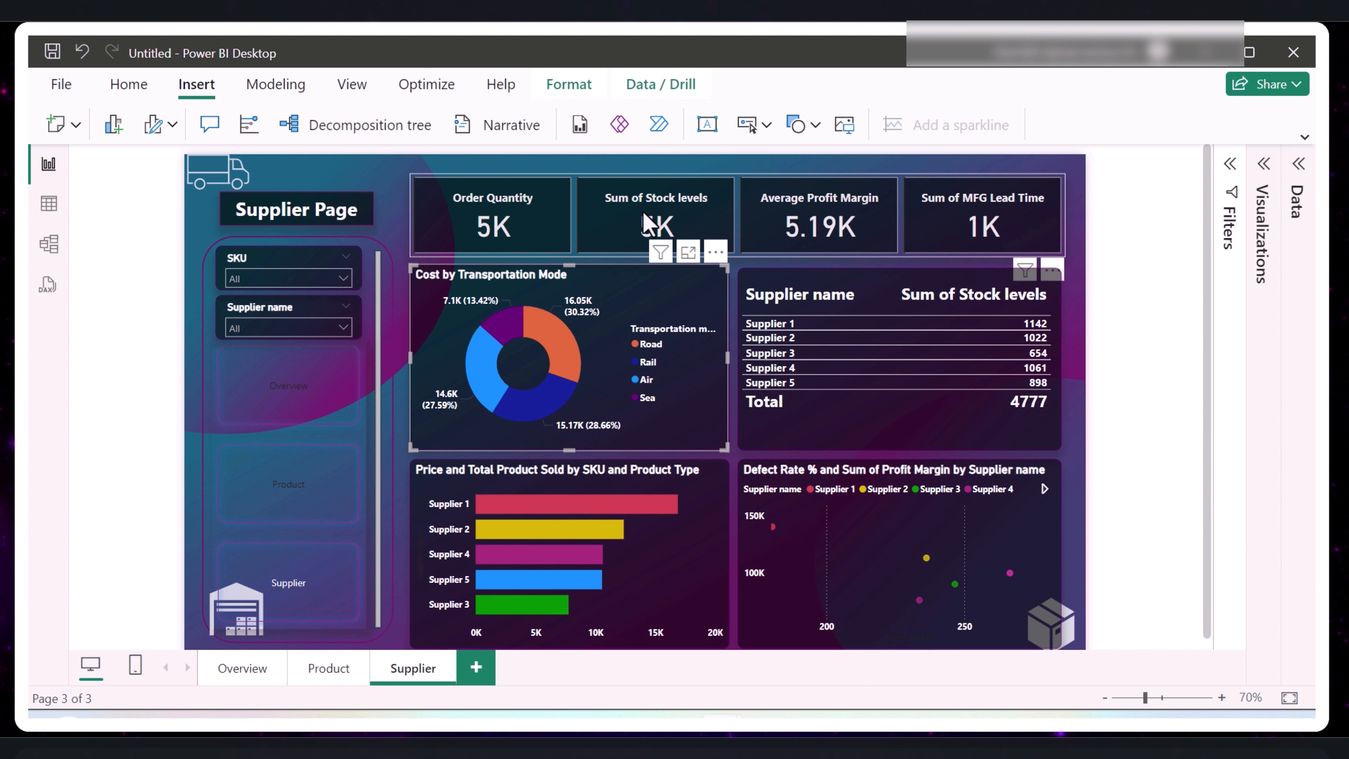
{"action": "left_click", "coordinate": [645, 218]}
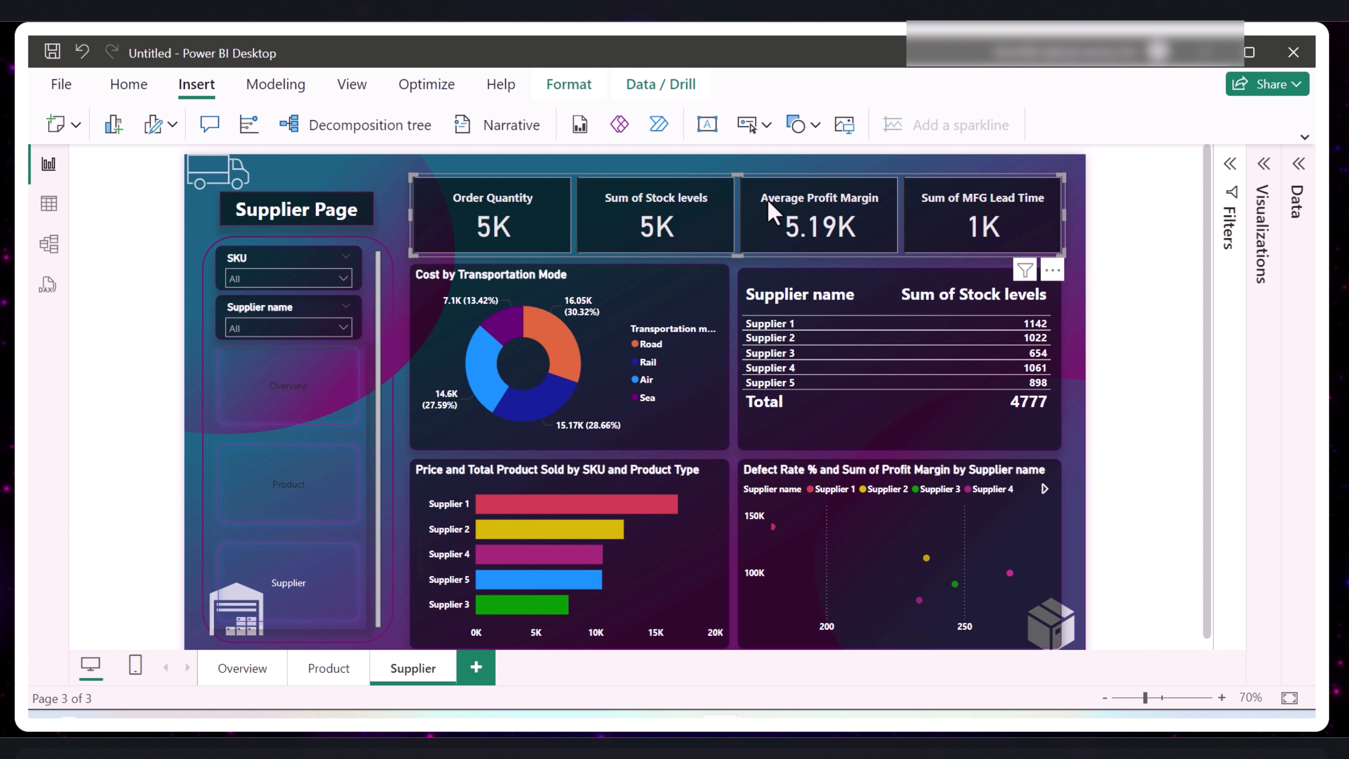
{"action": "left_click", "coordinate": [560, 348]}
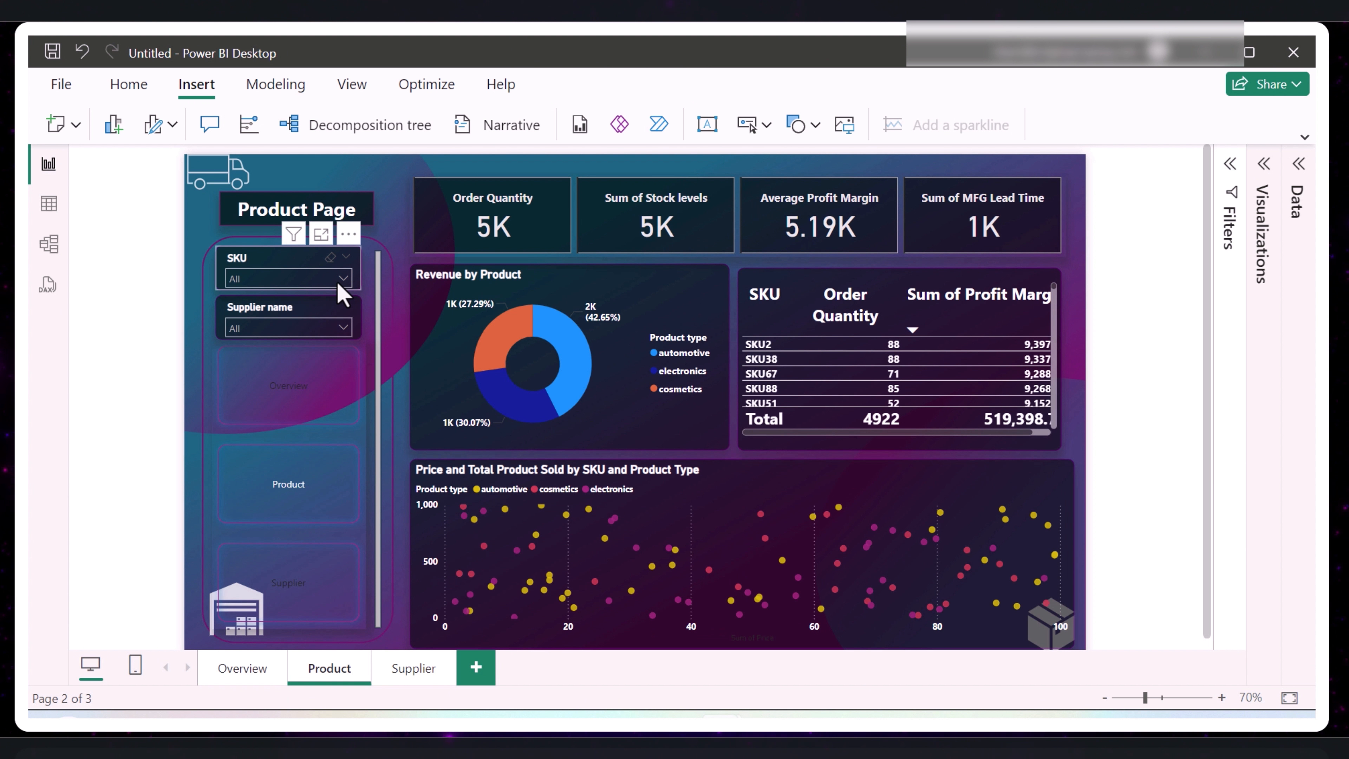
- Test the Product page's slicers with SKU1, SKU12 and Supplier 4, leaving both slicers on All
{"action": "left_click", "coordinate": [339, 281]}
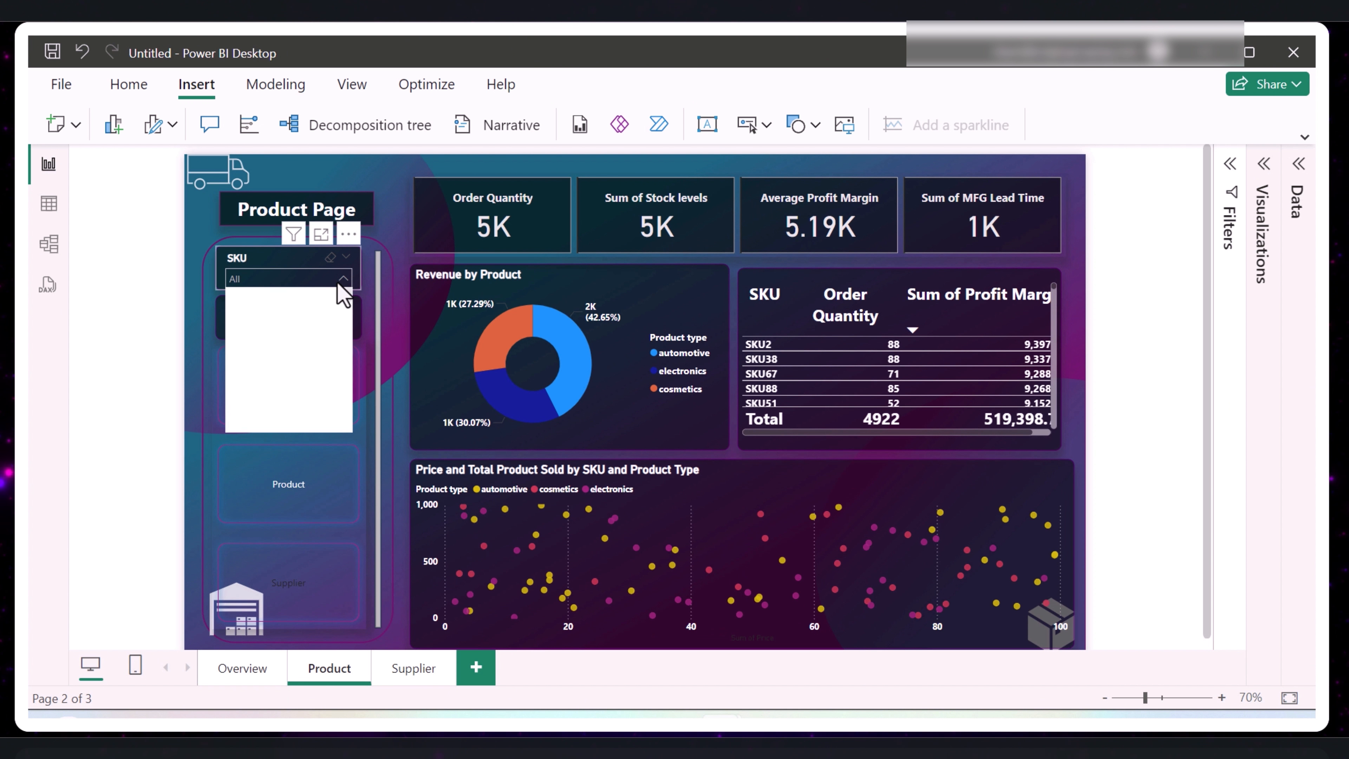
{"action": "left_click", "coordinate": [261, 319]}
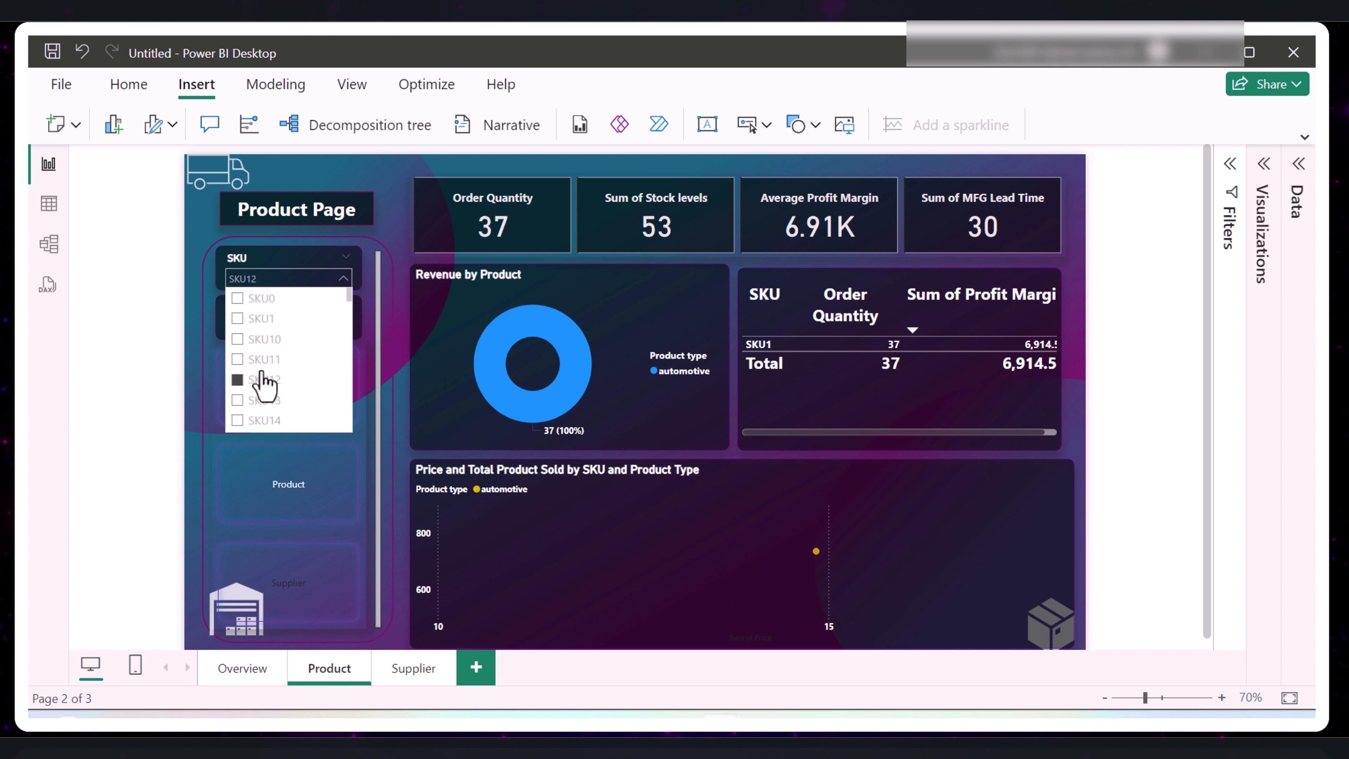
{"action": "left_click", "coordinate": [261, 380]}
{"action": "left_click", "coordinate": [304, 327]}
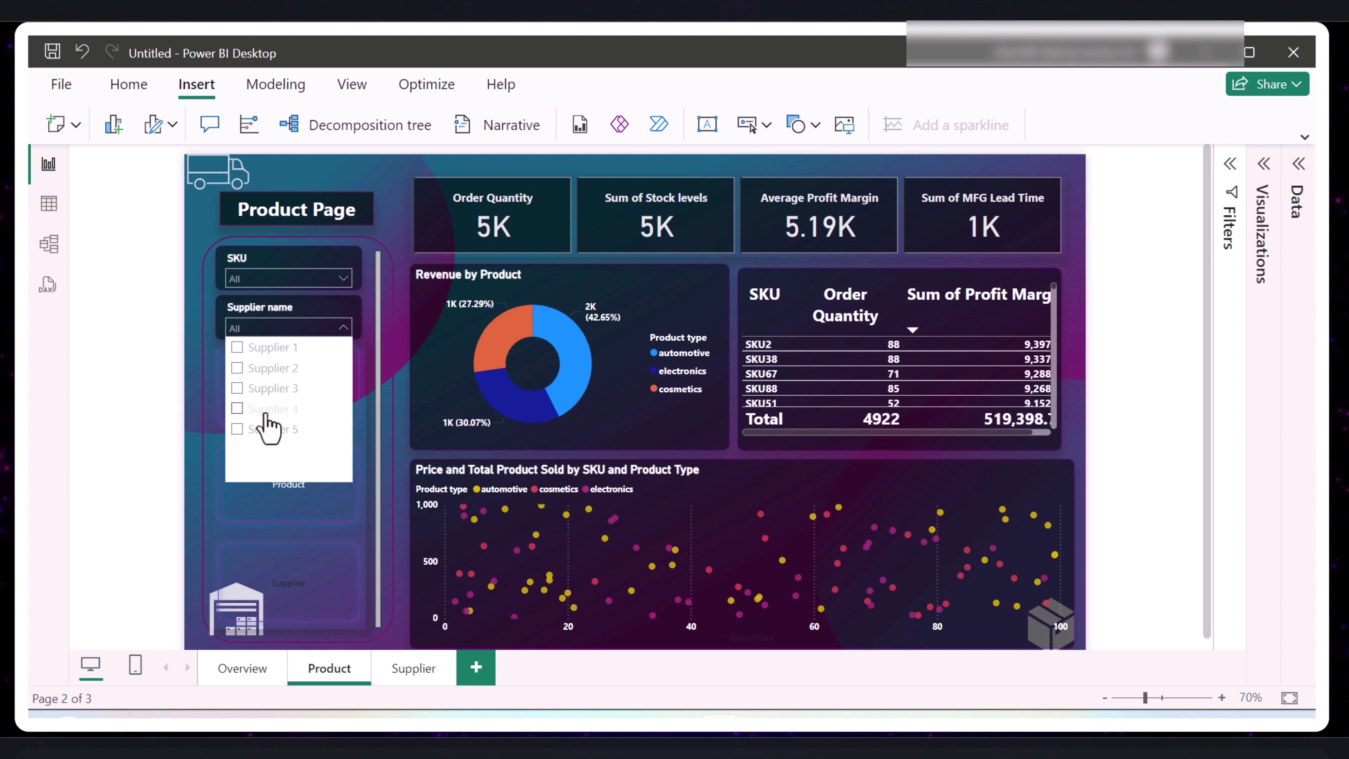
{"action": "left_click", "coordinate": [263, 412]}
{"action": "left_click", "coordinate": [263, 414]}
{"action": "left_click", "coordinate": [280, 331]}
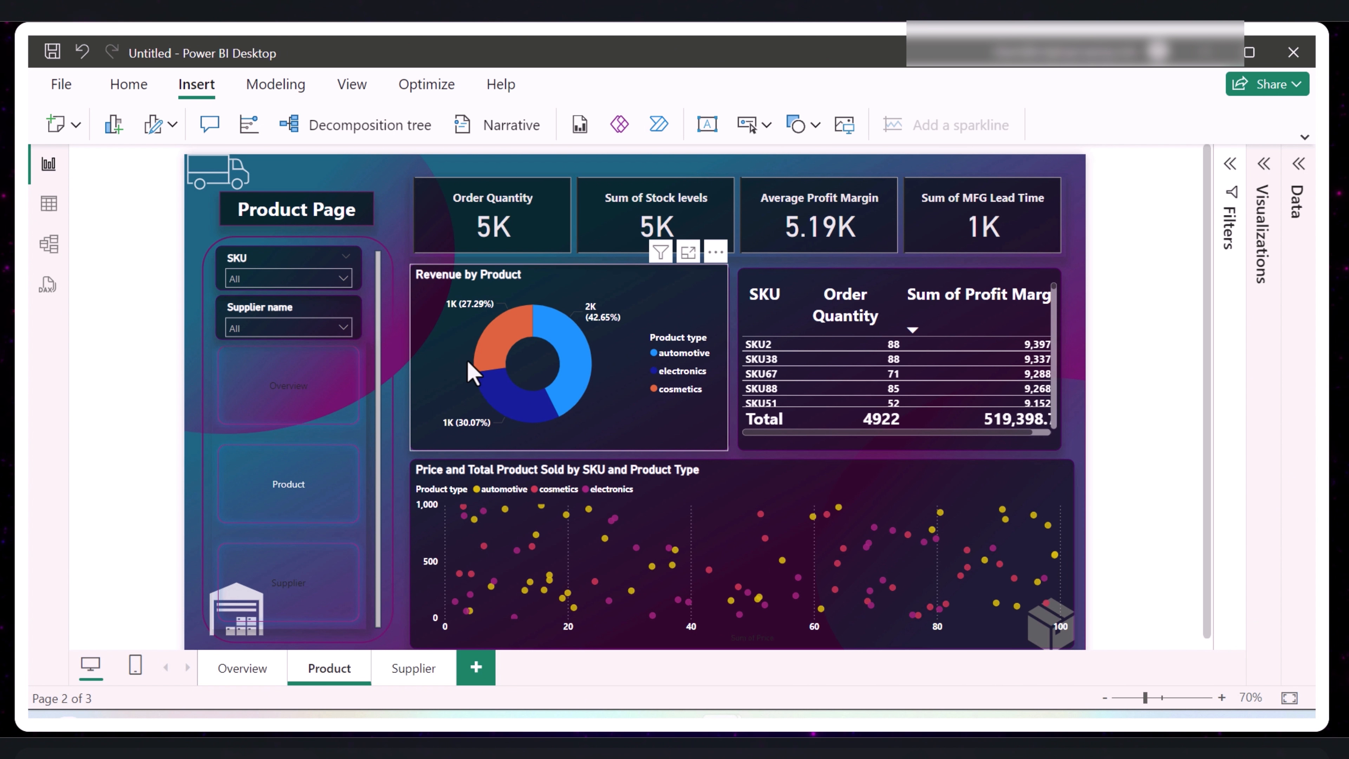
- Test cross-filtering on the Product page with the cosmetics, electronics and automotive slices of the Revenue by Product donut
{"action": "left_click", "coordinate": [497, 360]}
{"action": "left_click", "coordinate": [504, 391]}
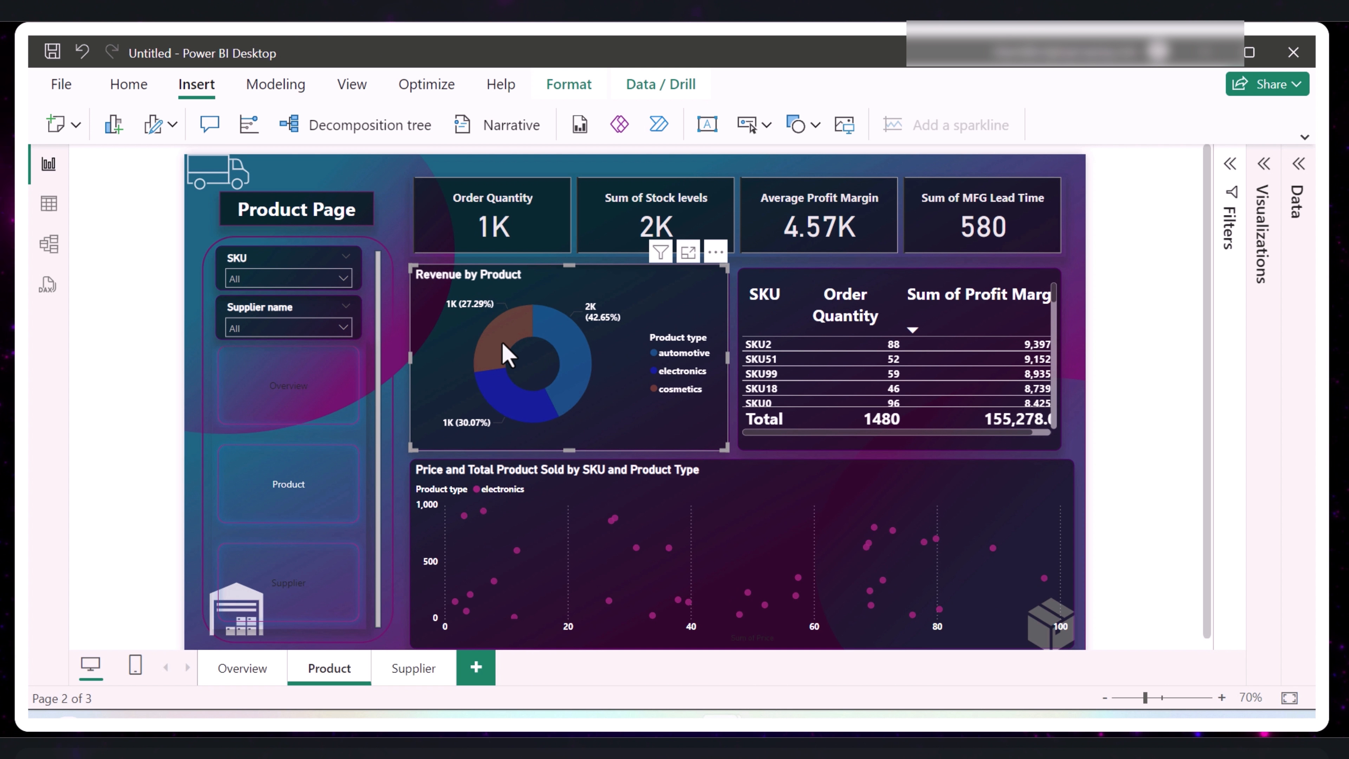
{"action": "left_click", "coordinate": [502, 343]}
{"action": "left_click", "coordinate": [511, 408]}
{"action": "left_click", "coordinate": [563, 392]}
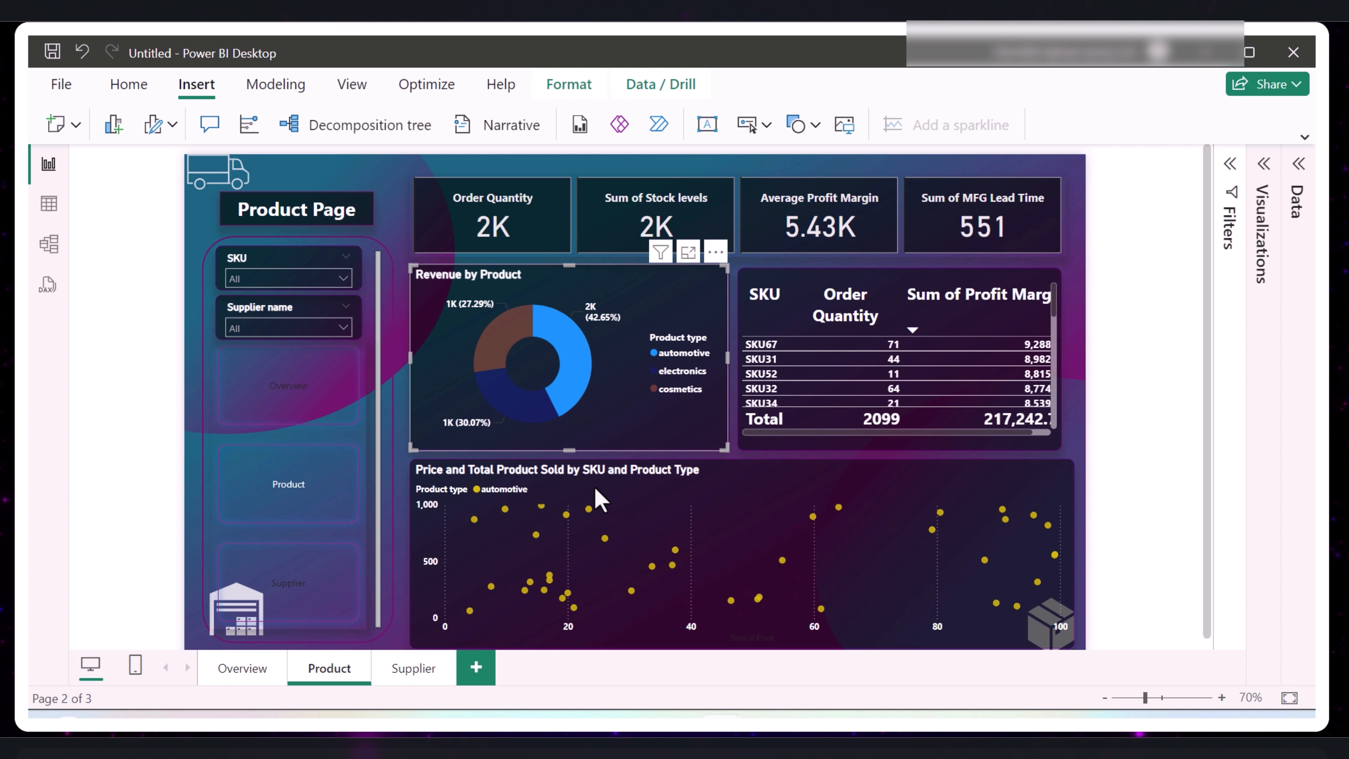
{"action": "left_click", "coordinate": [602, 534]}
{"action": "left_click", "coordinate": [756, 387]}
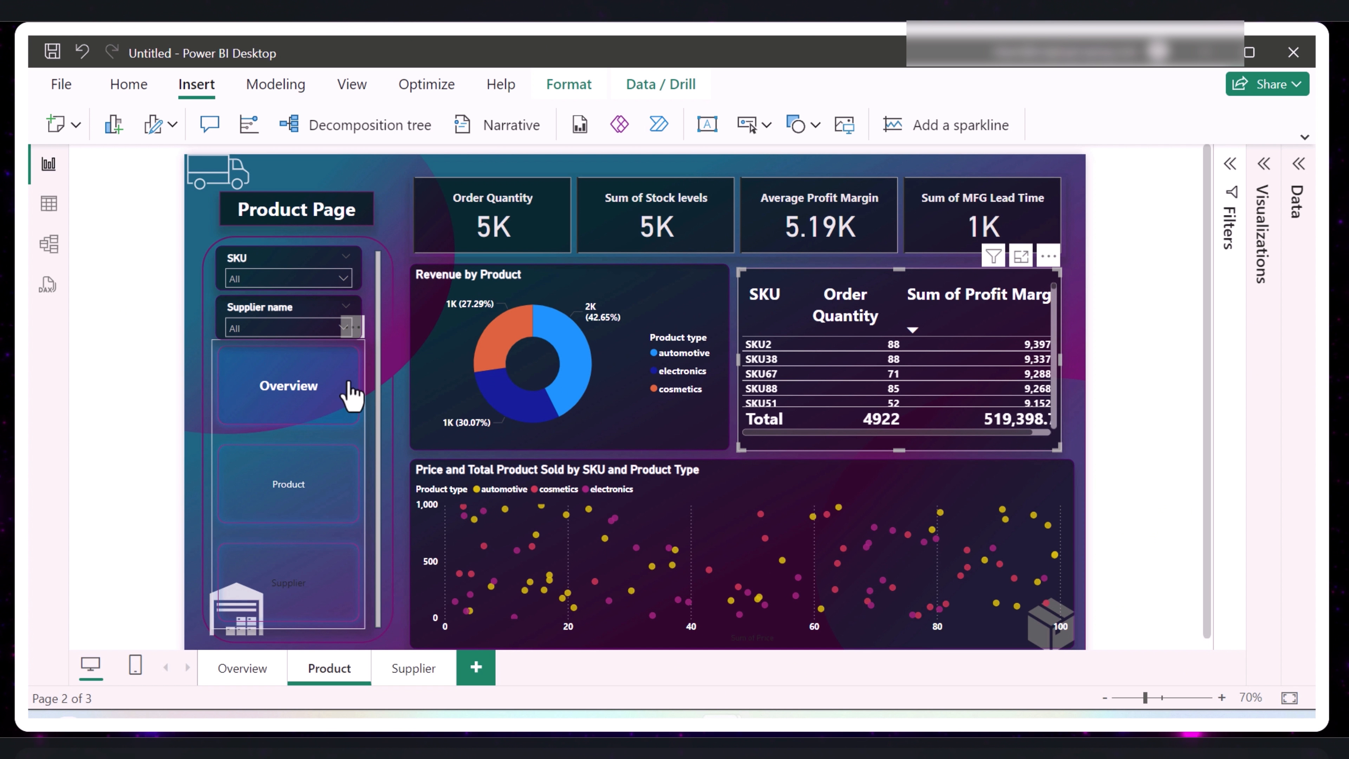
- Test the page navigator by visiting the Overview, Product and Supplier pages in turn
{"action": "left_click", "coordinate": [295, 401], "text": "ctrl"}
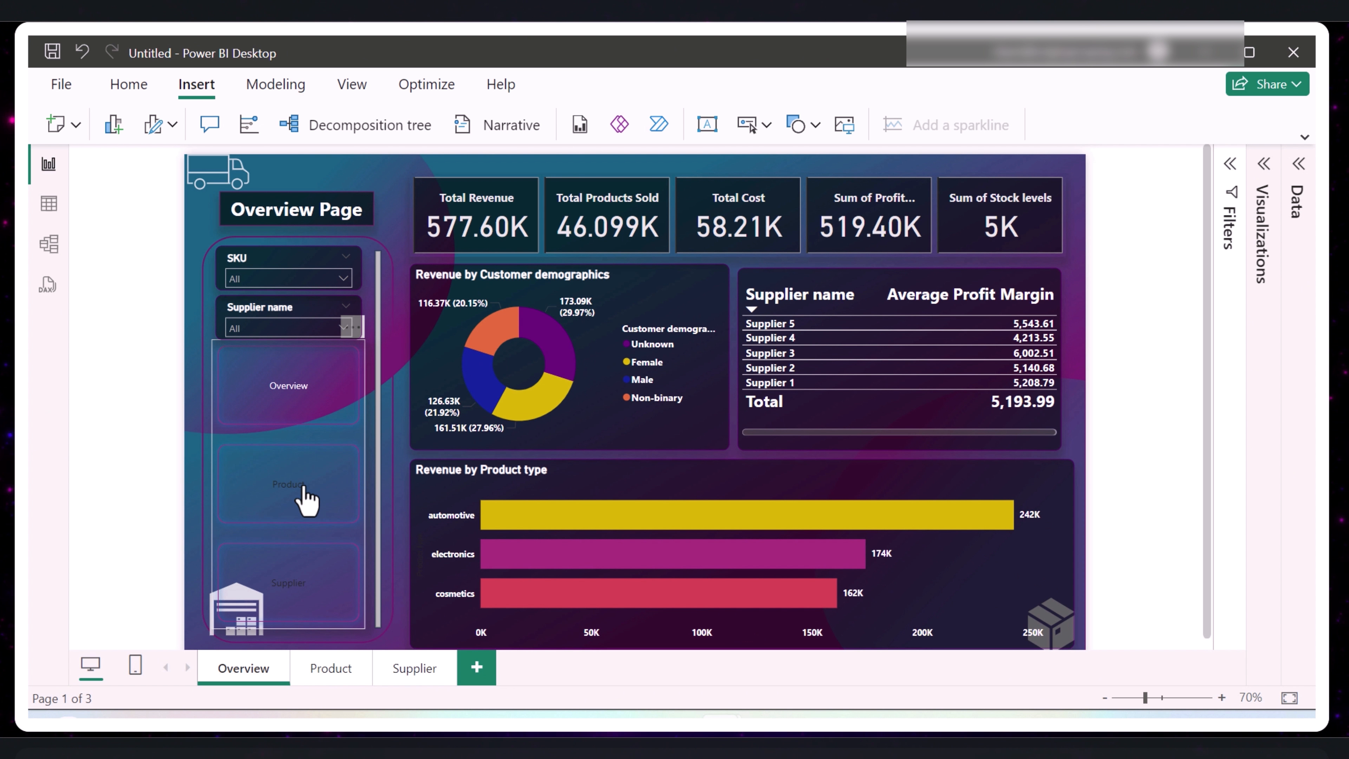
{"action": "left_click", "coordinate": [304, 489], "text": "ctrl"}
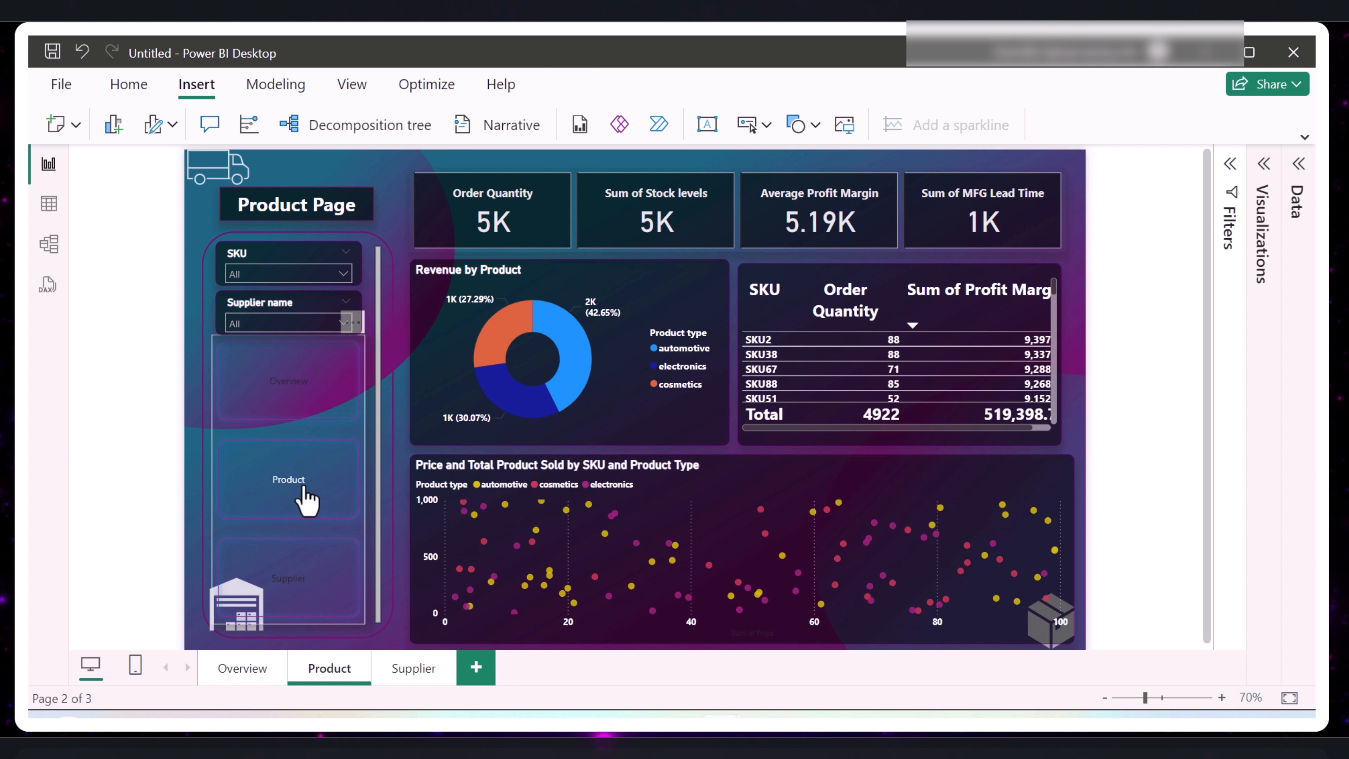
{"action": "left_click", "coordinate": [310, 589], "text": "ctrl"}
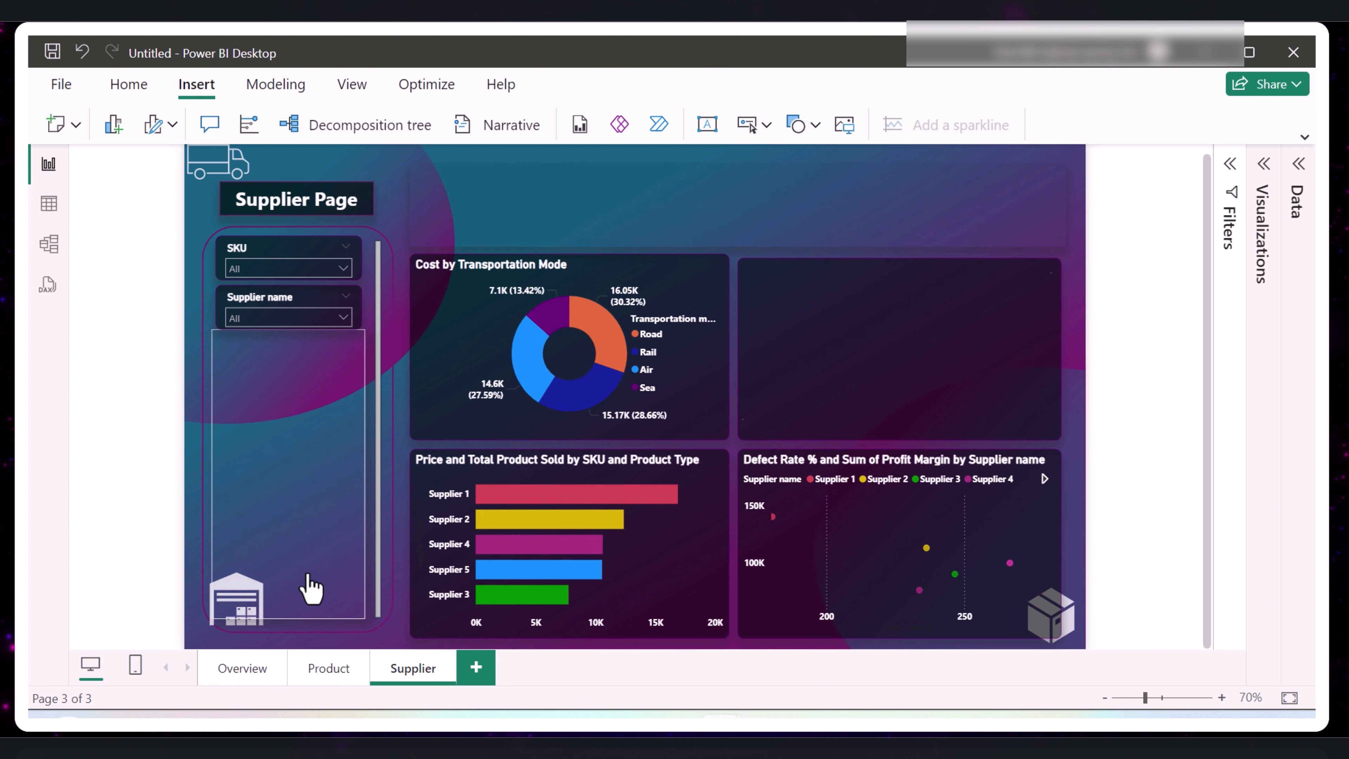
- Test cross-filtering on the Supplier page with the Supplier 1 and Supplier 2 bars and the donut's Rail slice
{"action": "left_click", "coordinate": [527, 495]}
{"action": "left_click", "coordinate": [535, 523]}
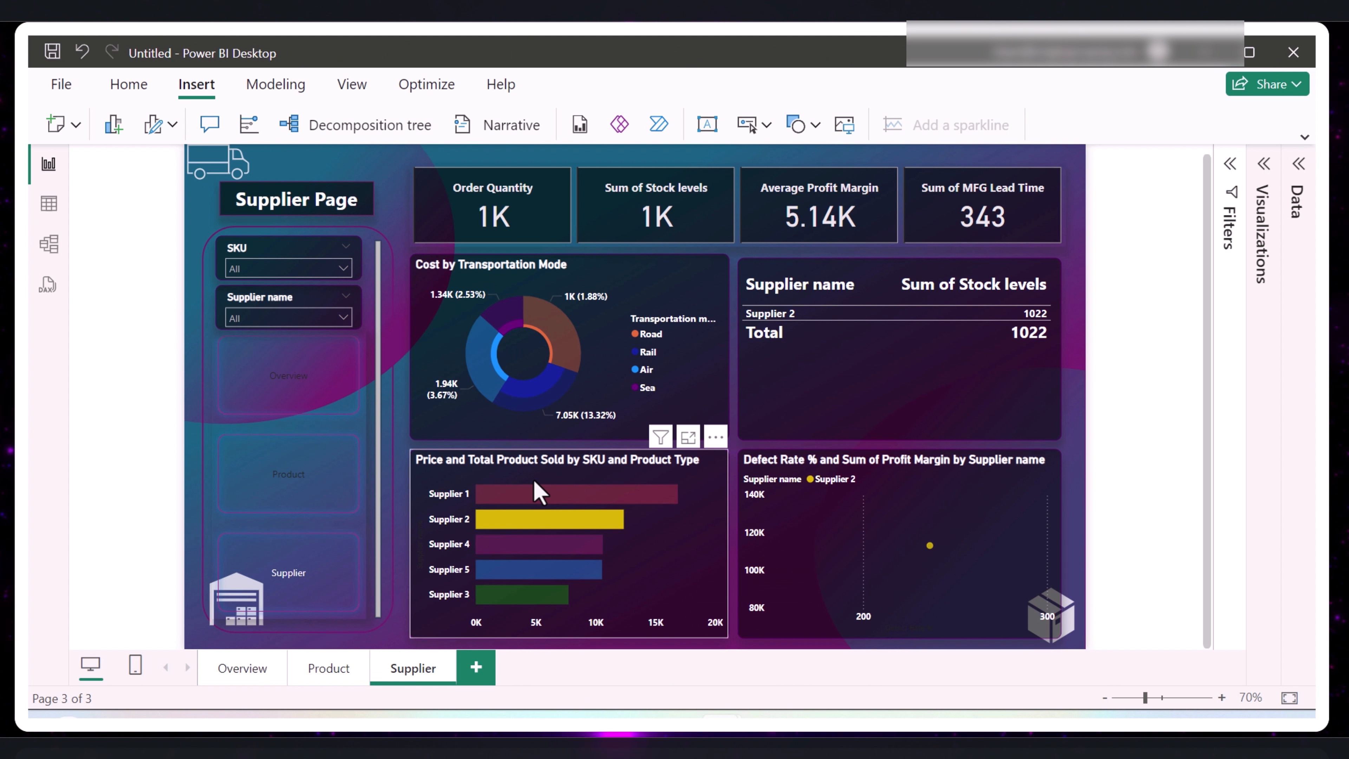
{"action": "left_click", "coordinate": [550, 398]}
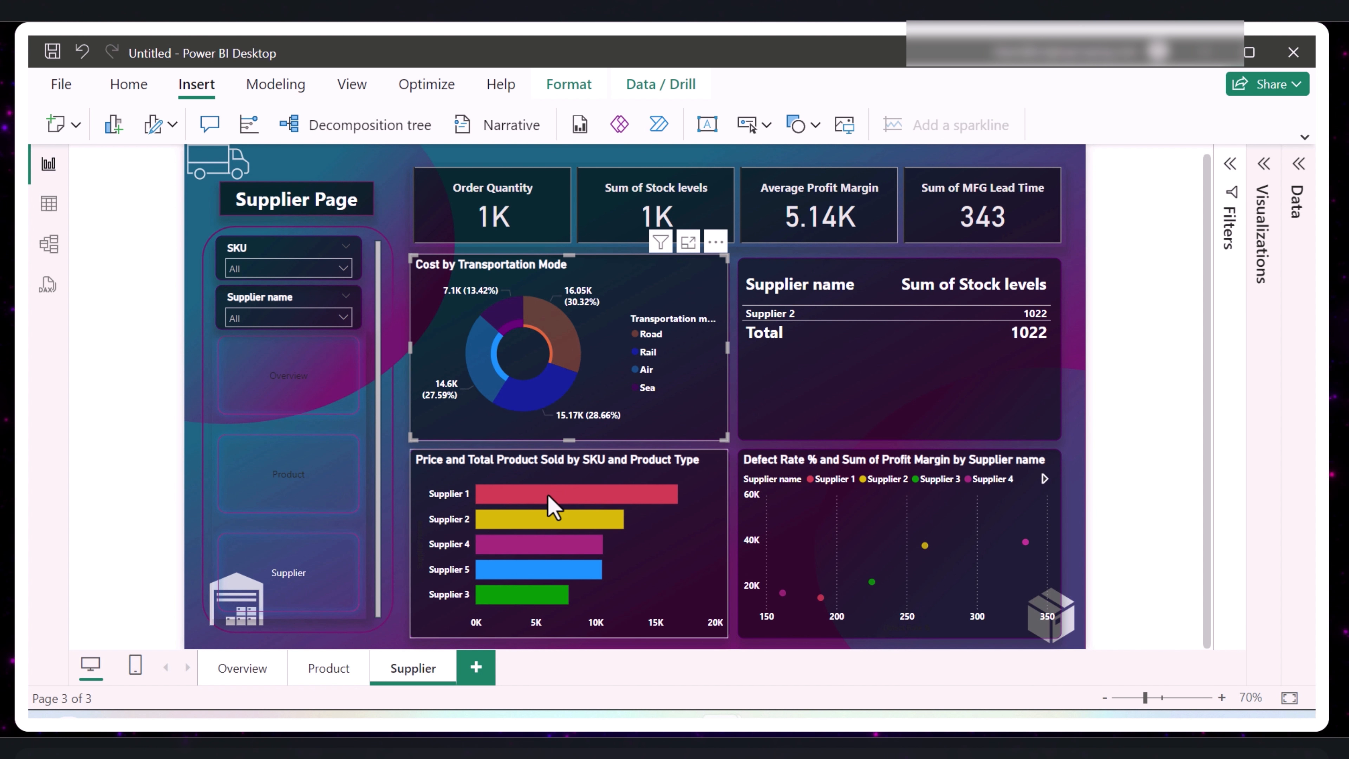